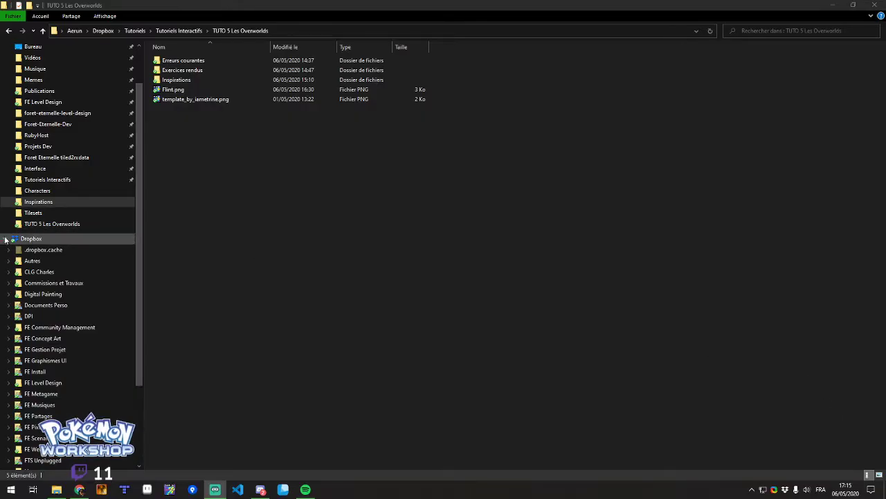
# Collapse the Dropbox folder tree and slightly narrow the navigation pane beside the file list.
pyautogui.click(5, 239)
pyautogui.click(356, 194)
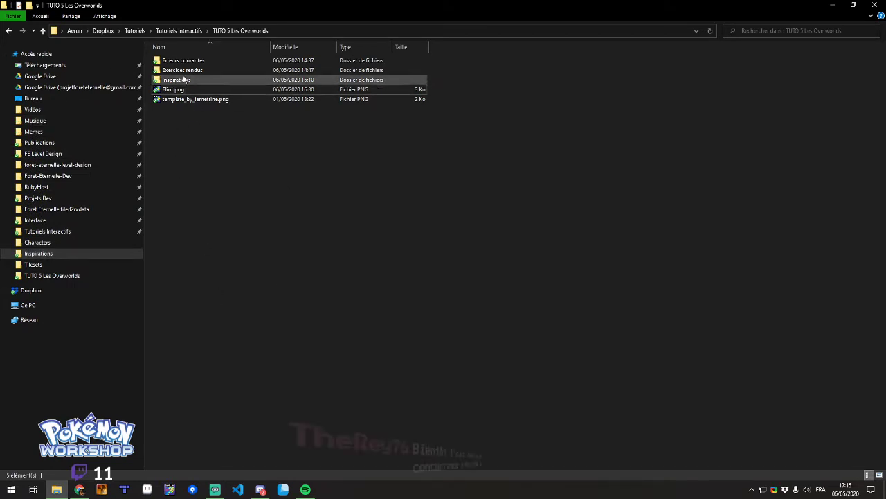
pyautogui.moveTo(185, 103)
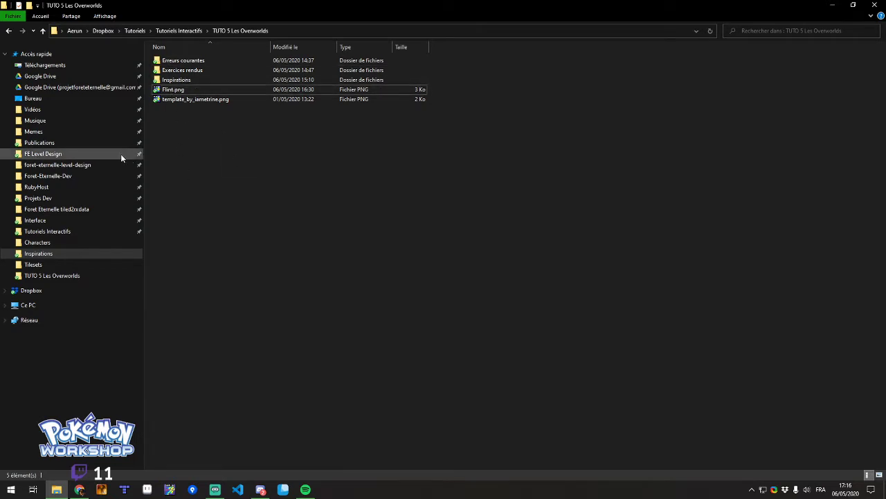
pyautogui.moveTo(141, 153); pyautogui.dragTo(130, 153)
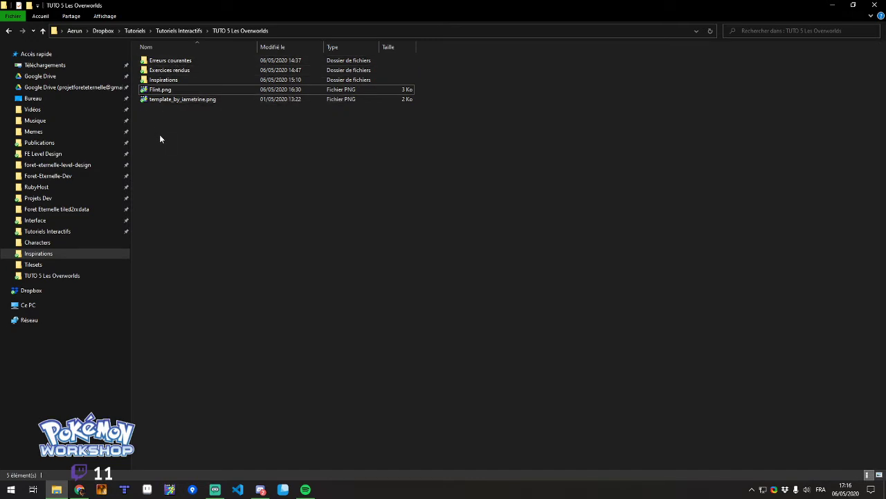
# Open the Inspirations folder and open the Hoenn people sprite sheet from it in GraphicsGale.
pyautogui.doubleClick(166, 80)
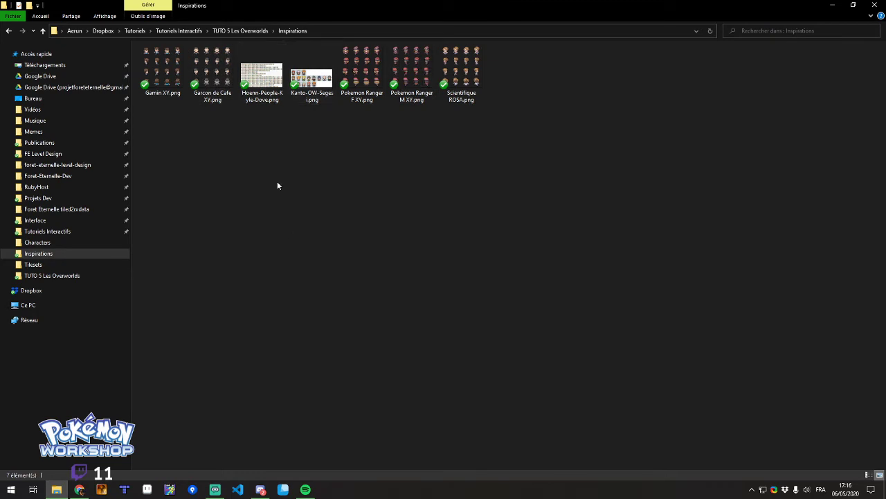
pyautogui.click(260, 103)
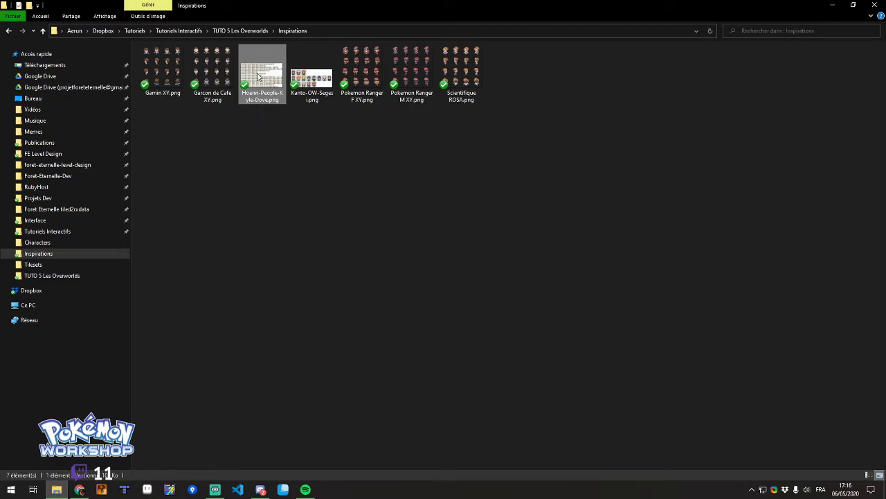
pyautogui.click(264, 106)
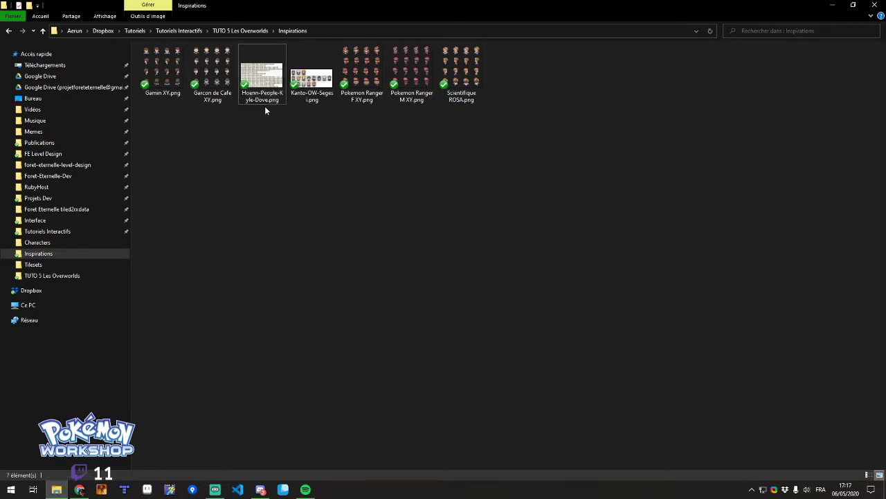
pyautogui.click(260, 65)
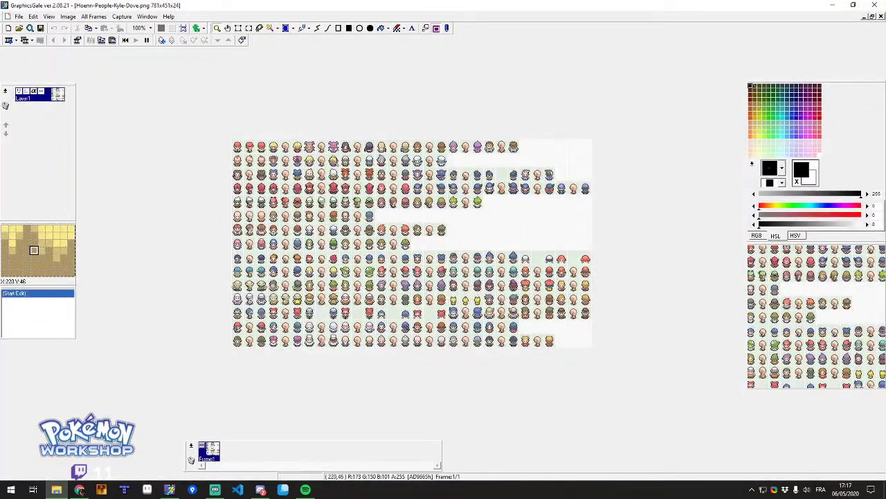
# Examine the Hoenn overworld sprite sheet as a whole and inspect its characters up close at 500%.
pyautogui.scroll(1, 279, 143)
pyautogui.scroll(-1, 219, 237)
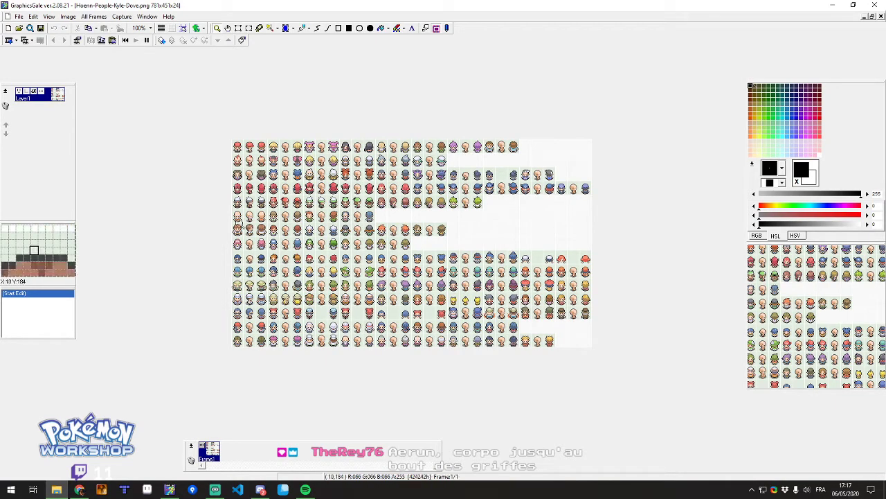
pyautogui.scroll(1, 247, 164)
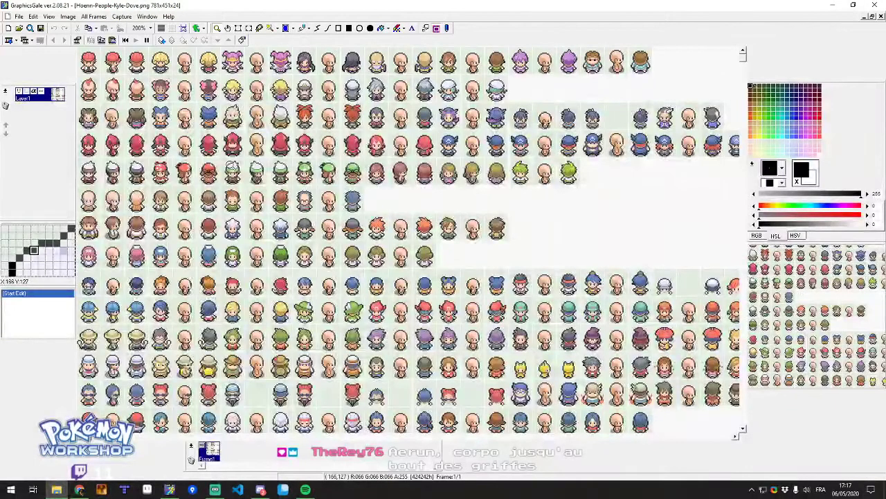
pyautogui.scroll(-1, 247, 163)
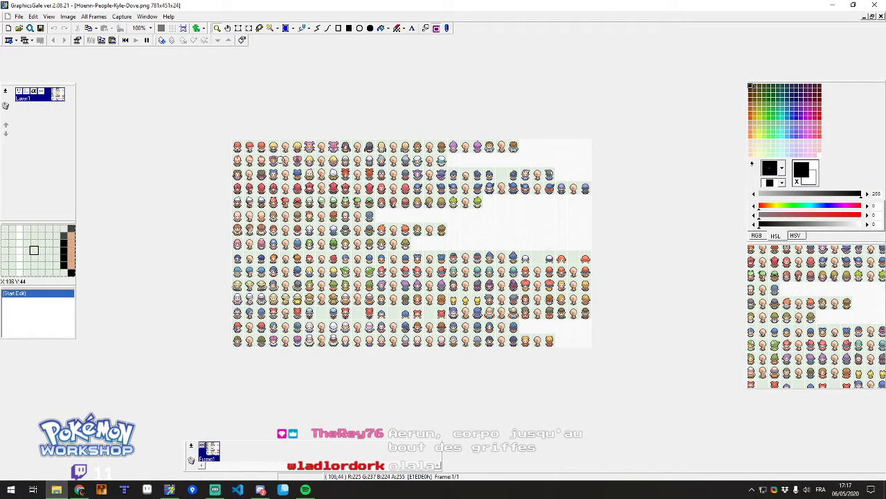
pyautogui.scroll(1, 308, 161)
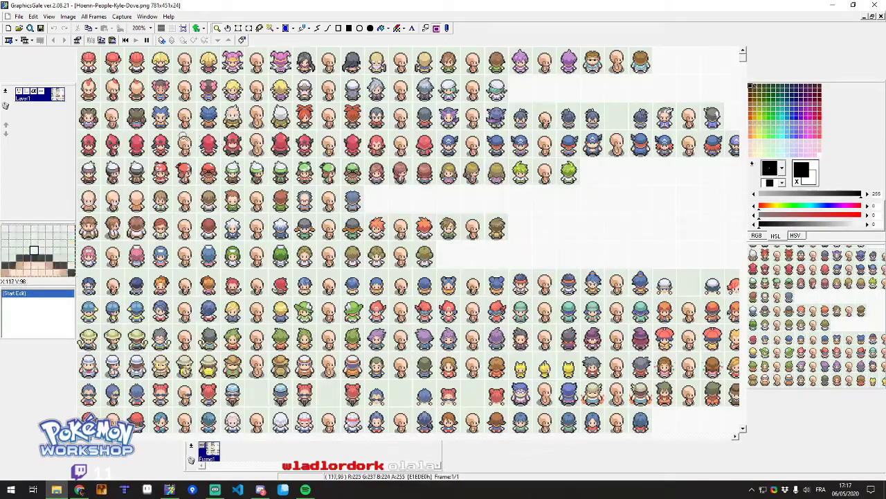
pyautogui.scroll(1, 215, 146)
pyautogui.scroll(1, 215, 146)
pyautogui.scroll(-3, 350, 220)
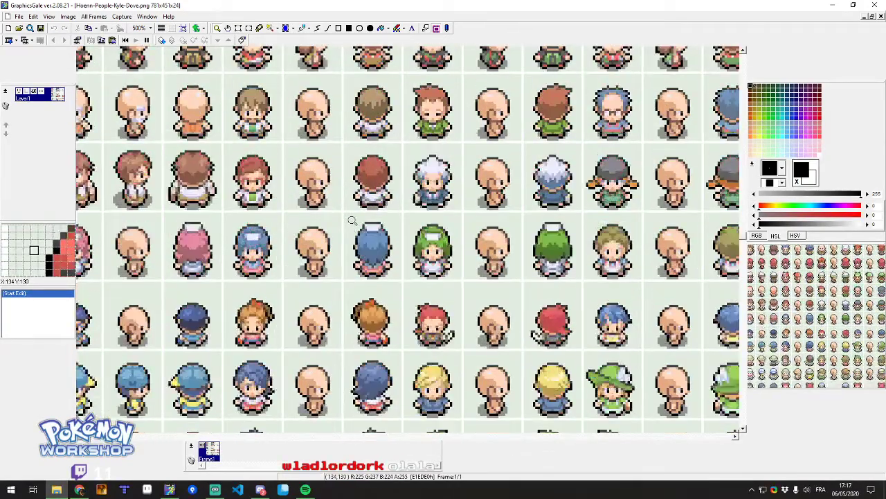
pyautogui.scroll(5, 348, 217)
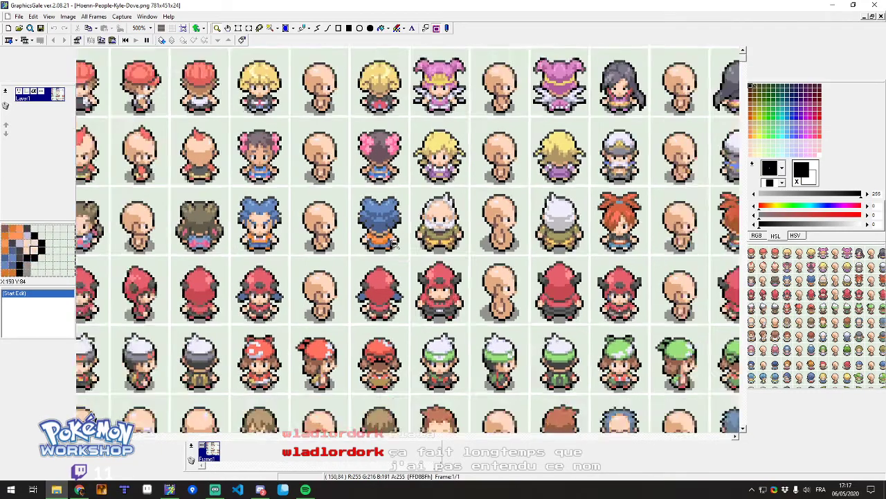
# Examine the front, side and back poses of the characters from the sheet's lower rows up to its first rows.
pyautogui.rightClick(388, 235)
pyautogui.scroll(-3, 427, 277)
pyautogui.scroll(-3, 427, 258)
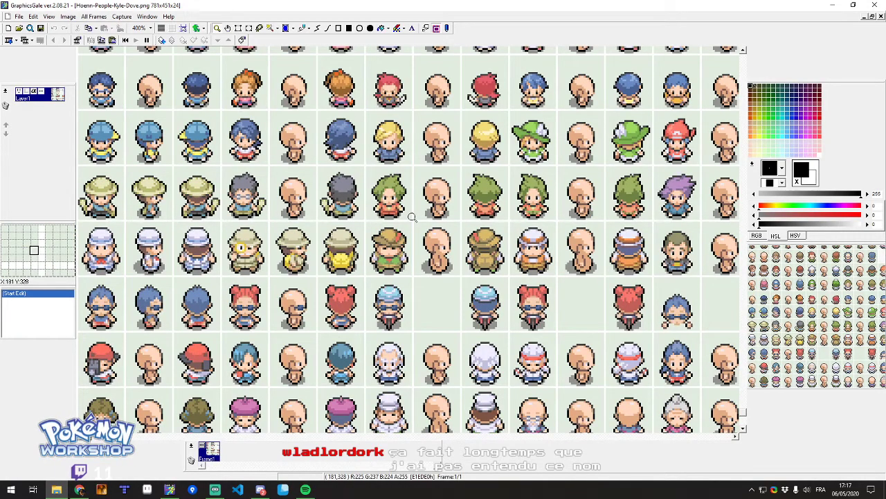
pyautogui.scroll(-1, 411, 217)
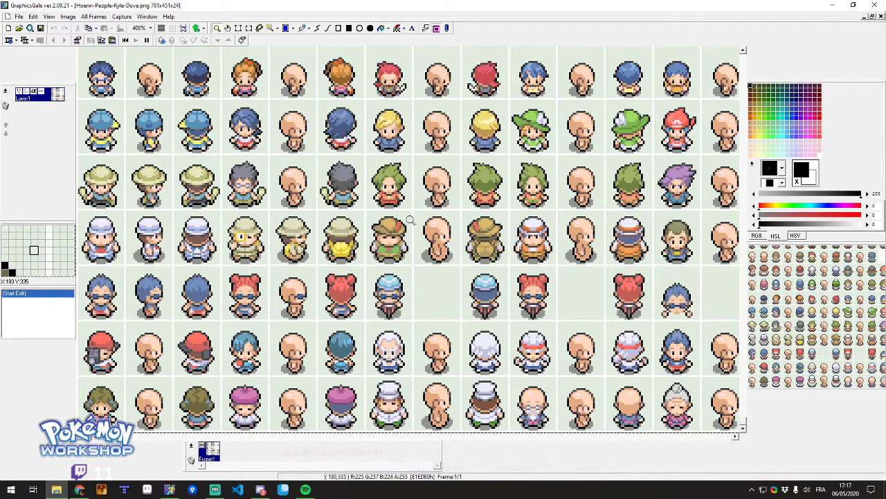
pyautogui.scroll(-10, 412, 219)
pyautogui.scroll(-8, 411, 219)
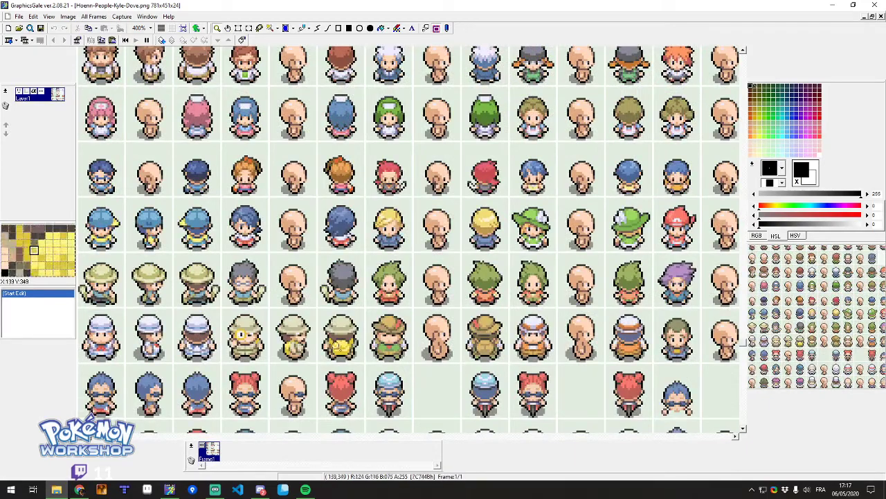
pyautogui.scroll(4, 437, 191)
pyautogui.scroll(5, 437, 190)
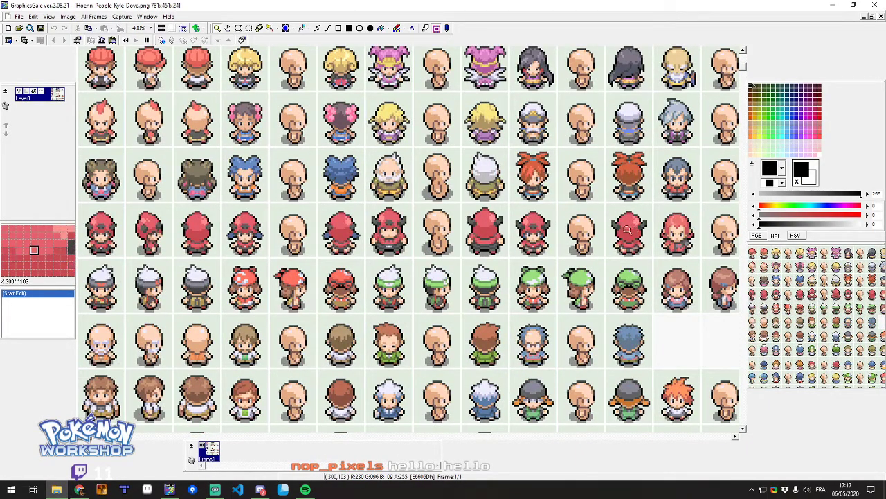
pyautogui.scroll(1, 270, 196)
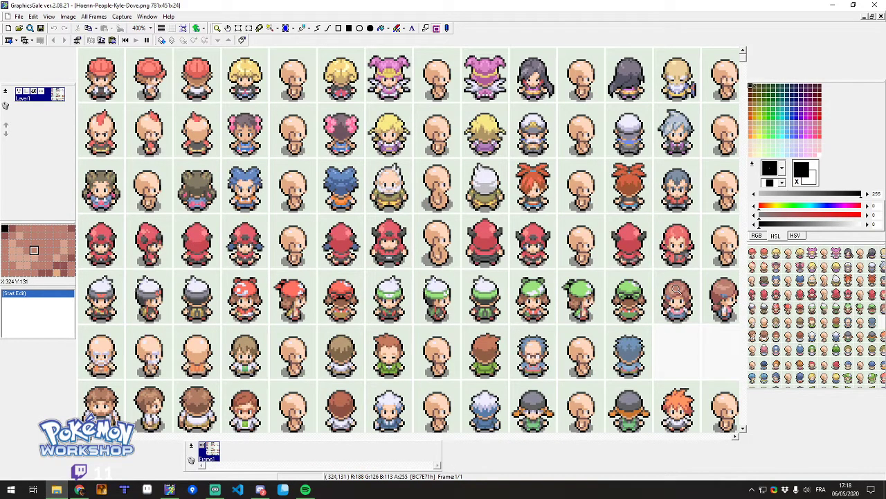
# Inspect the character sprites in the sheet's middle rows and compare them with the full set.
pyautogui.scroll(-3, 99, 395)
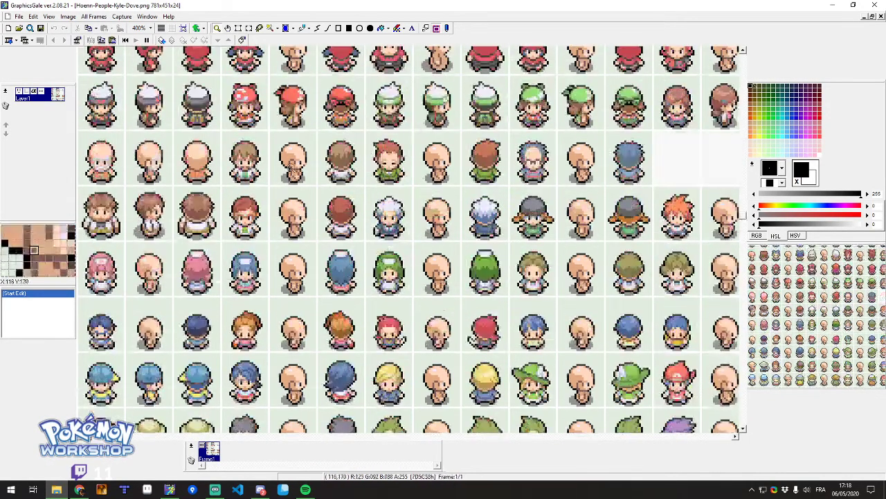
pyautogui.scroll(3, 292, 168)
pyautogui.scroll(-3, 276, 202)
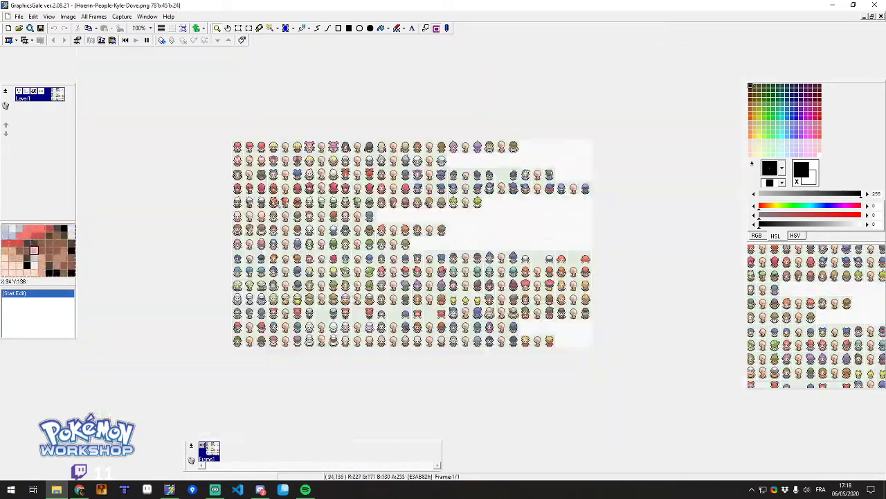
pyautogui.scroll(1, 277, 205)
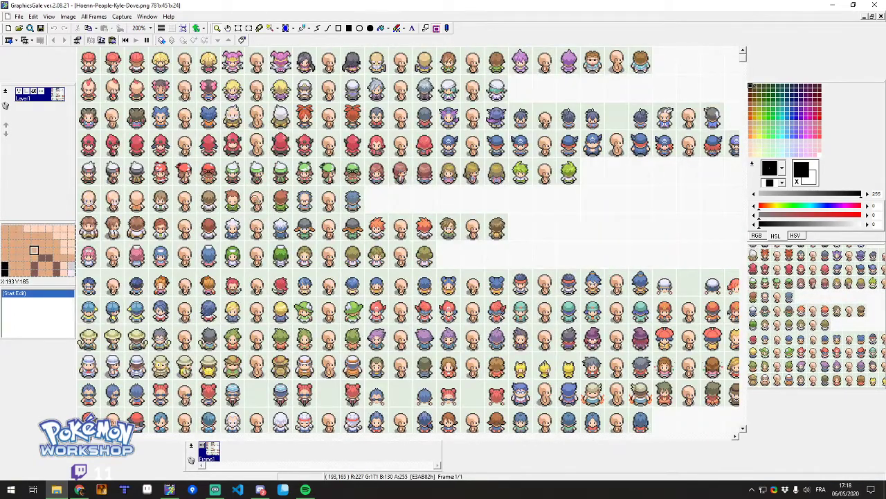
pyautogui.scroll(3, 447, 233)
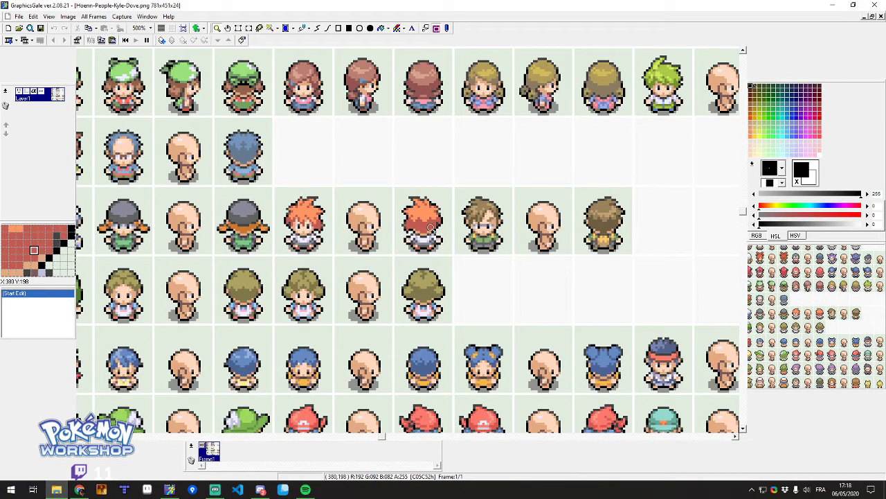
pyautogui.scroll(-4, 430, 227)
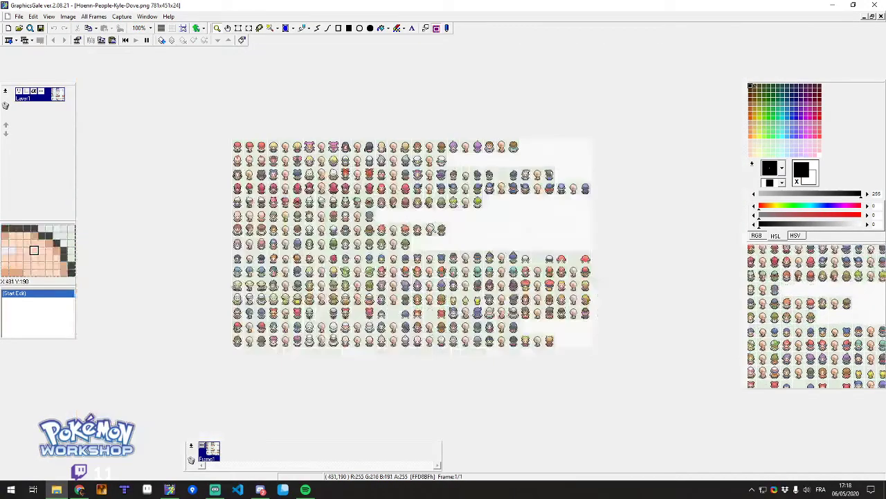
pyautogui.scroll(1, 396, 250)
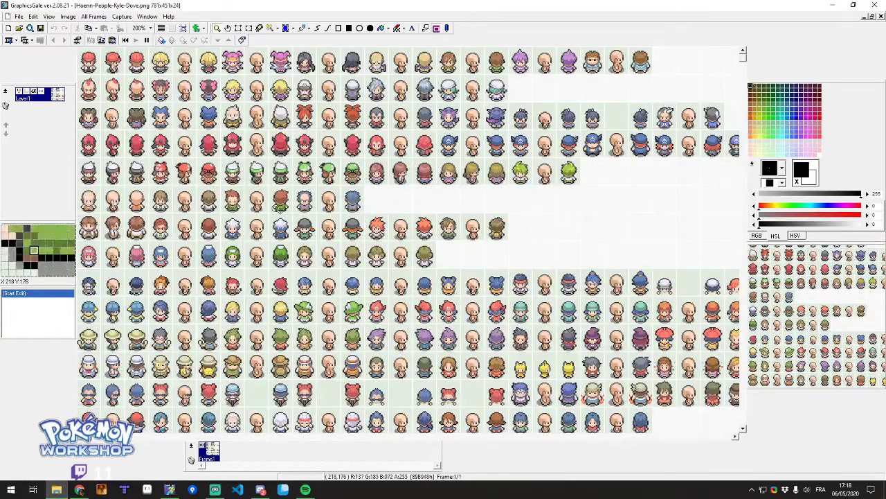
pyautogui.scroll(-1, 261, 124)
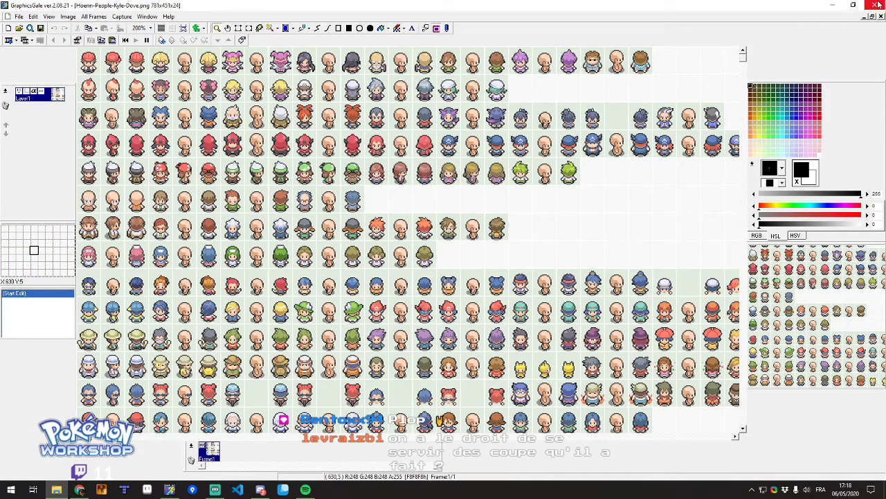
pyautogui.moveTo(753, 11); pyautogui.dragTo(648, 63)
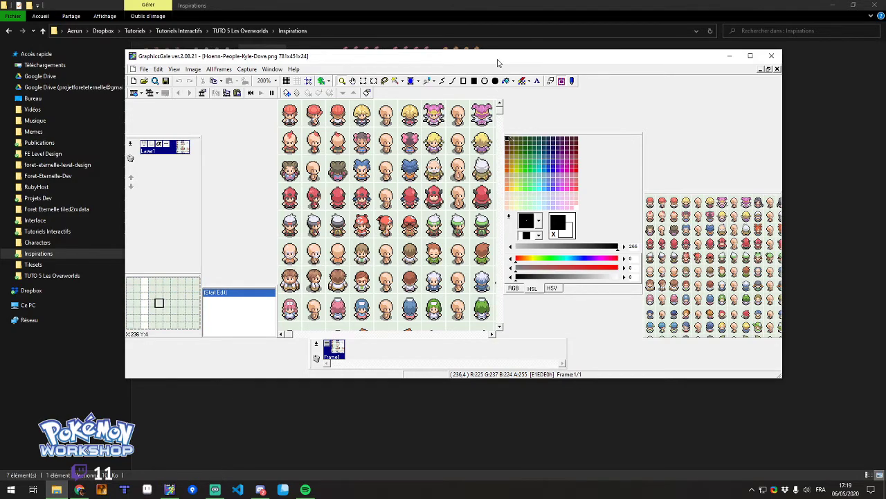
pyautogui.moveTo(497, 62)
pyautogui.mouseDown()
pyautogui.moveTo(483, 108)
pyautogui.moveTo(487, 76)
pyautogui.mouseUp()
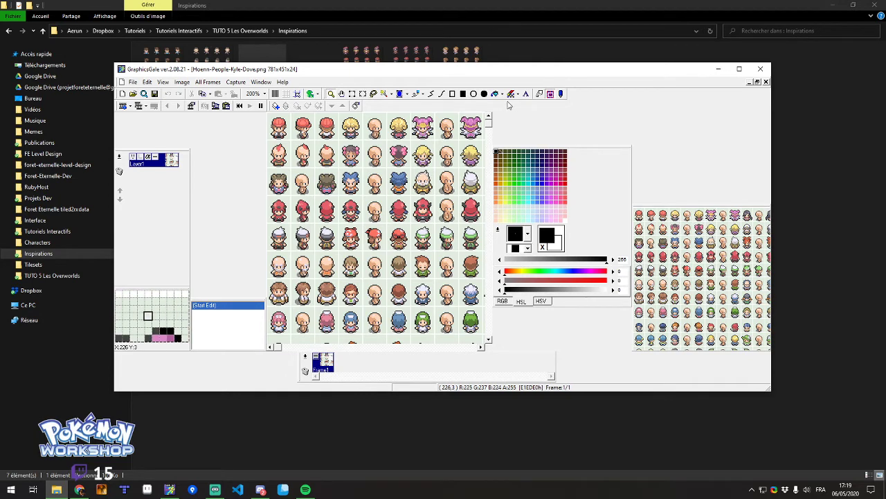
pyautogui.scroll(-5, 424, 169)
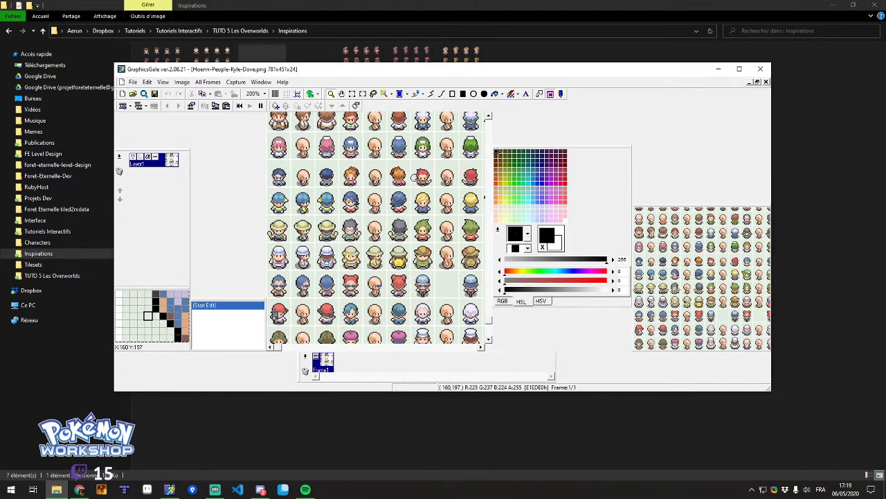
pyautogui.scroll(-1, 414, 177)
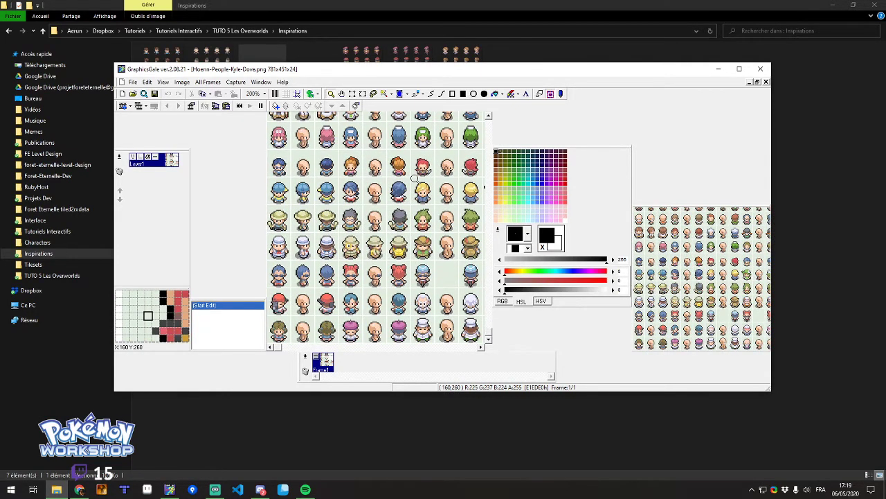
pyautogui.scroll(10, 414, 179)
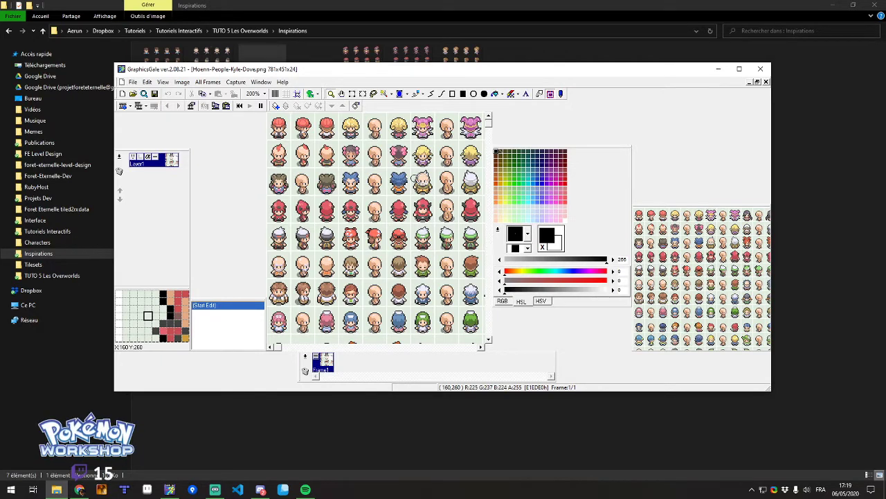
pyautogui.doubleClick(605, 72)
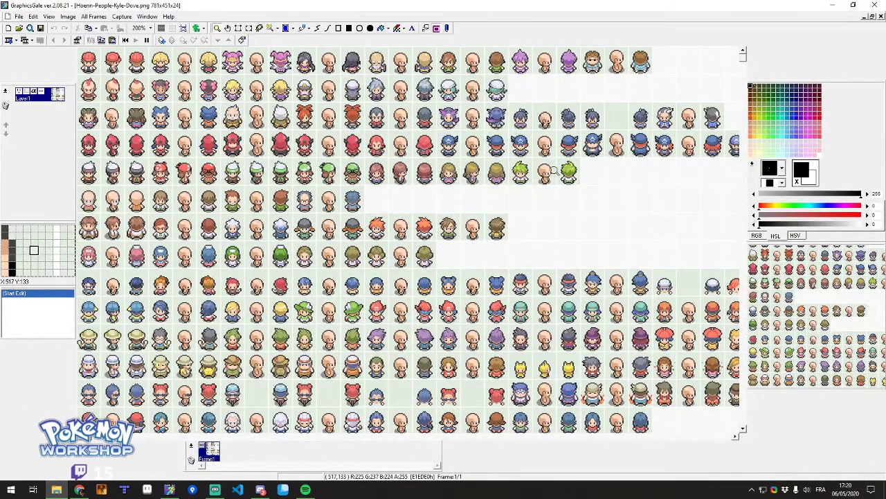
pyautogui.doubleClick(644, 7)
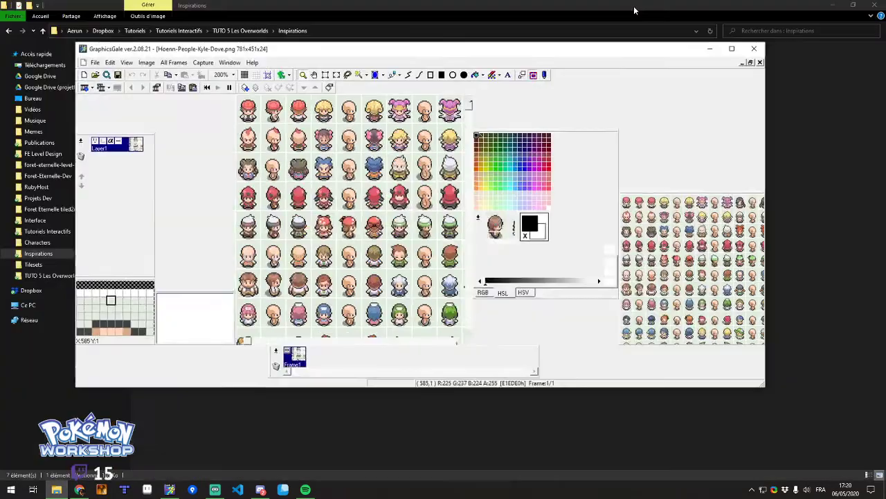
pyautogui.moveTo(519, 71); pyautogui.dragTo(505, 40)
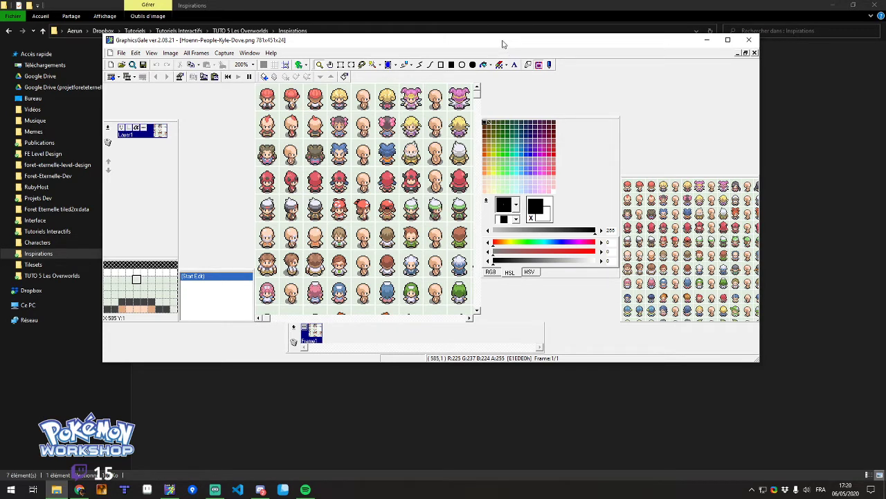
pyautogui.moveTo(506, 44); pyautogui.dragTo(509, 25)
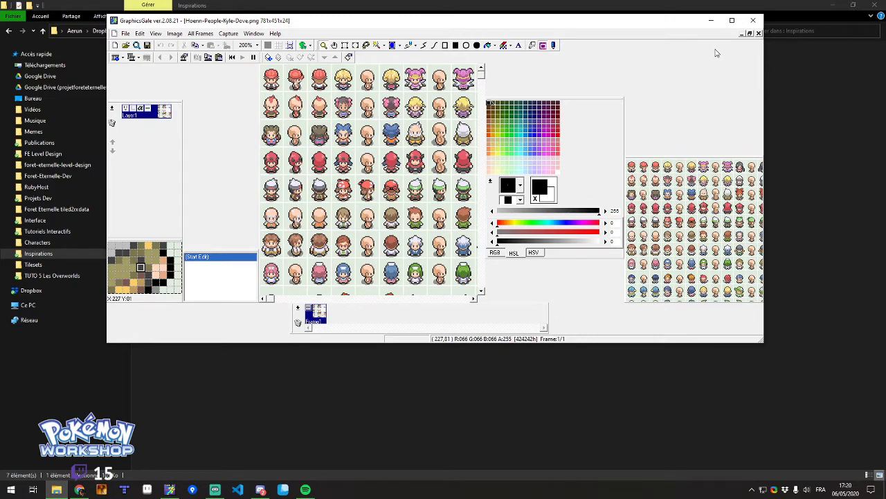
pyautogui.click(732, 21)
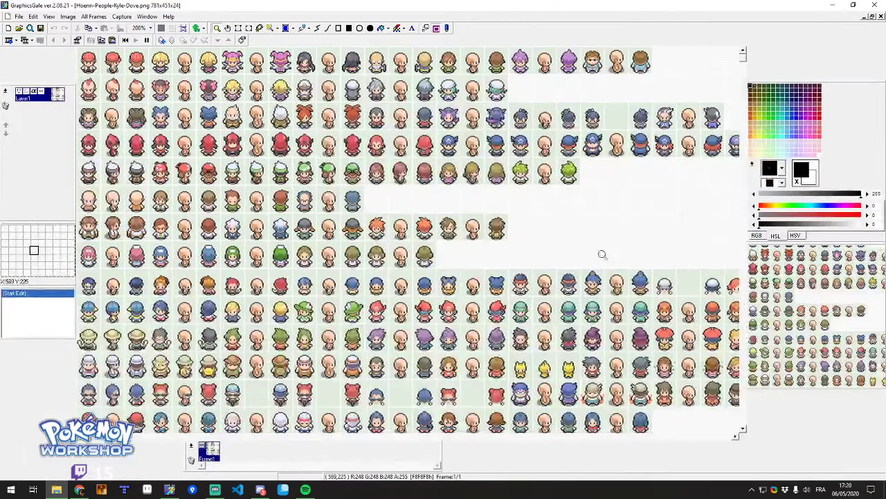
# Close the Hoenn sheet, open the Kanto overworld sprite sheet from the Inspirations folder and inspect its characters at 400%.
pyautogui.scroll(-1, 601, 209)
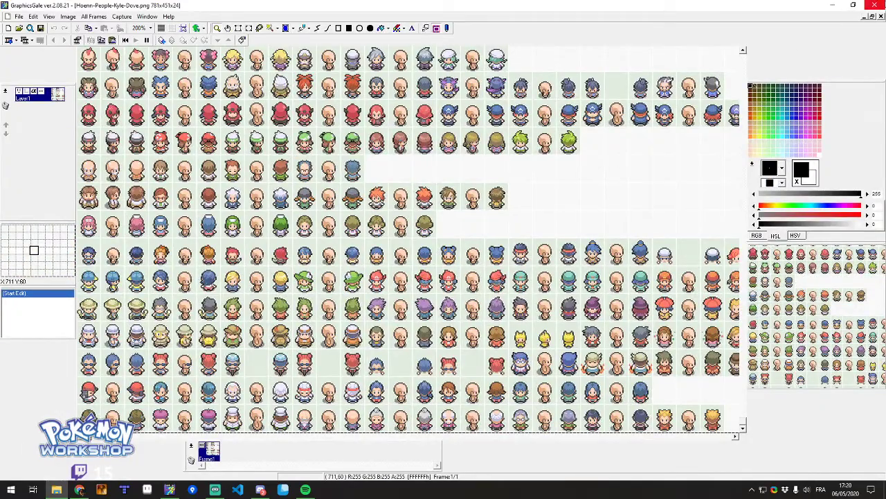
pyautogui.click(874, 5)
pyautogui.click(267, 180)
pyautogui.doubleClick(318, 82)
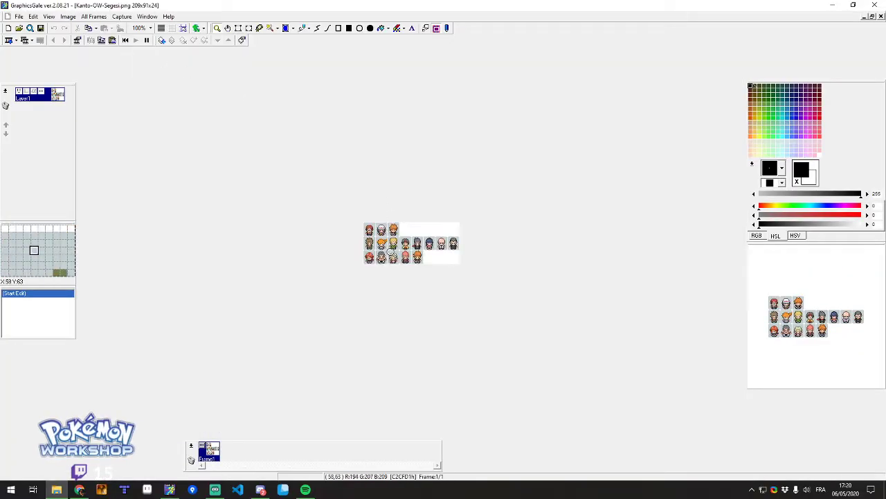
pyautogui.scroll(2, 378, 265)
pyautogui.scroll(1, 373, 268)
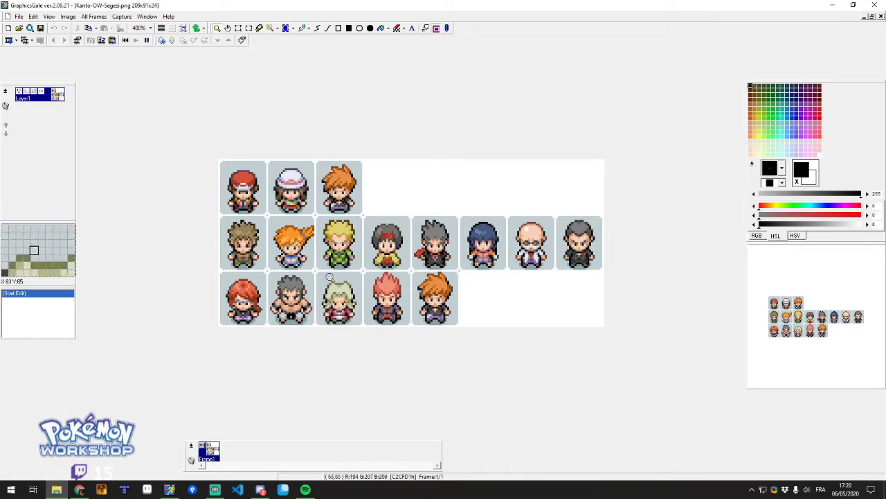
# Close the Kanto sheet, open Gamin XY.png and examine its four-direction walking poses at 200%.
pyautogui.click(875, 5)
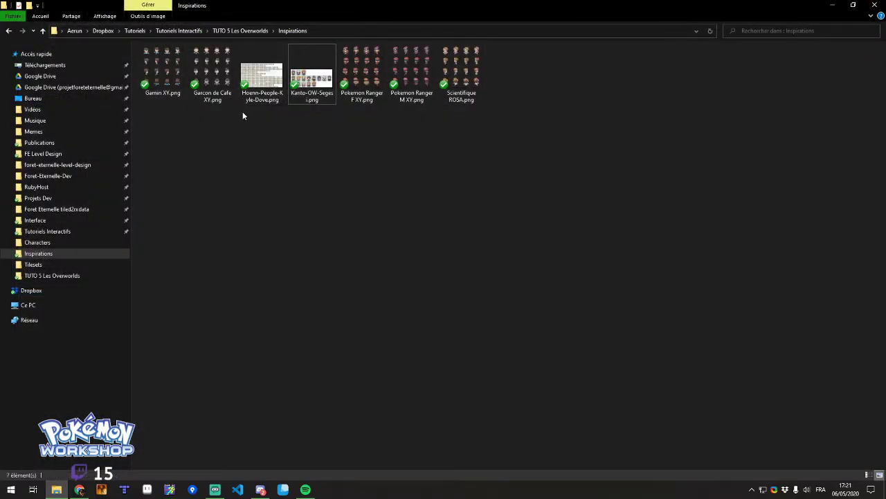
pyautogui.click(171, 77)
pyautogui.doubleClick(170, 73)
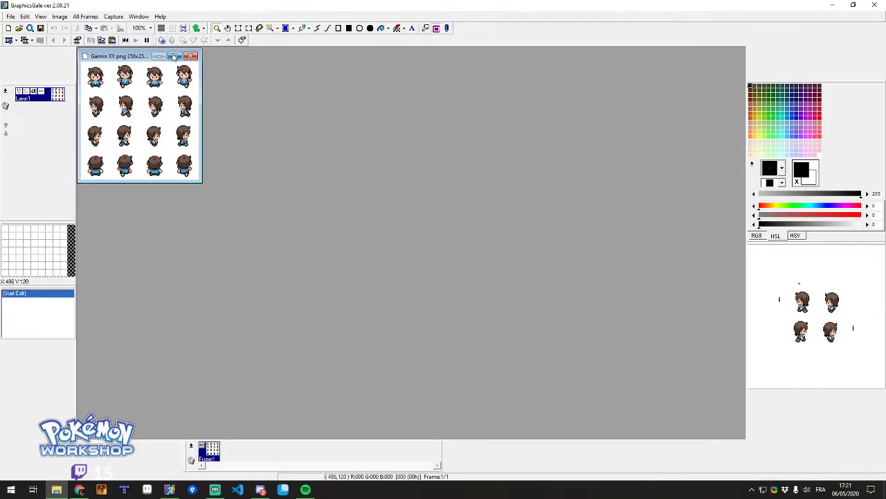
pyautogui.scroll(1, 392, 207)
pyautogui.scroll(-1, 392, 186)
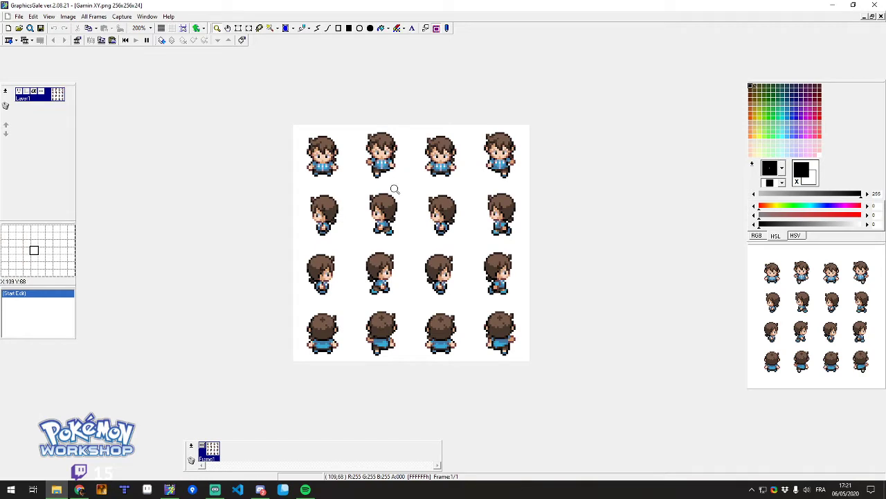
# Close Gamin XY.png, reopen the Hoenn people sprite sheet and enlarge the brown-haired girl's front and side poses to 2500%.
pyautogui.click(880, 4)
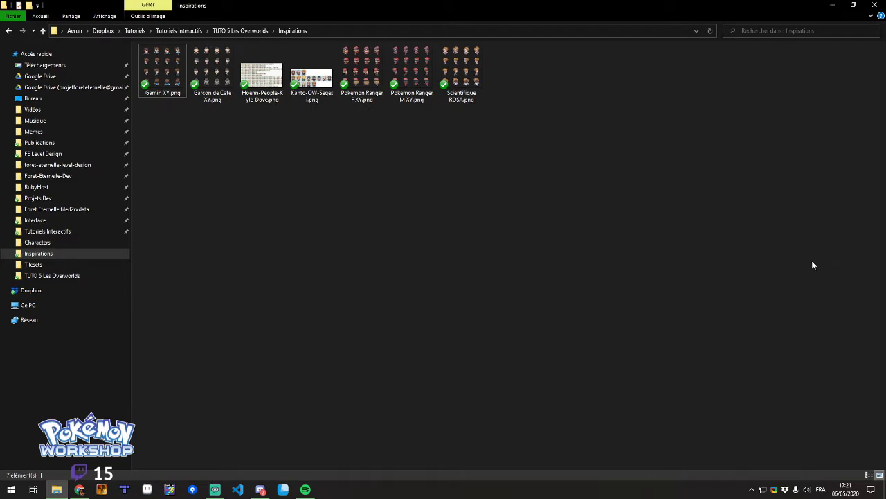
pyautogui.doubleClick(270, 82)
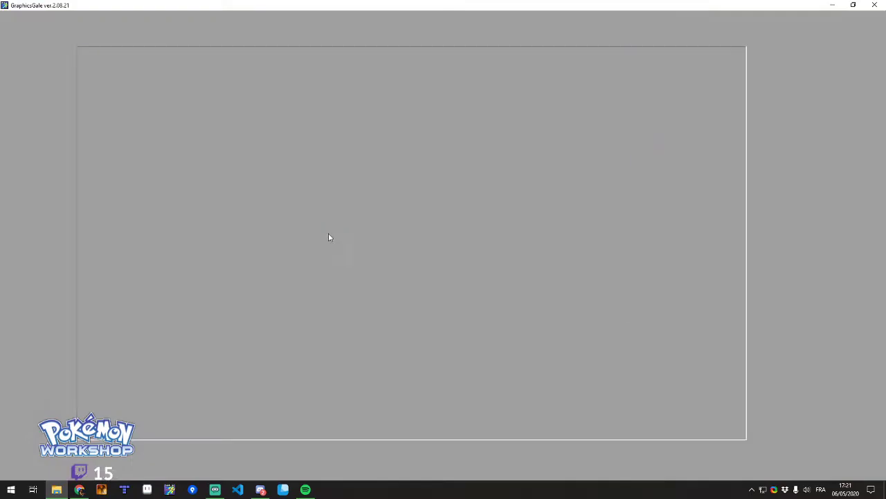
pyautogui.click(409, 56)
pyautogui.scroll(14, 363, 176)
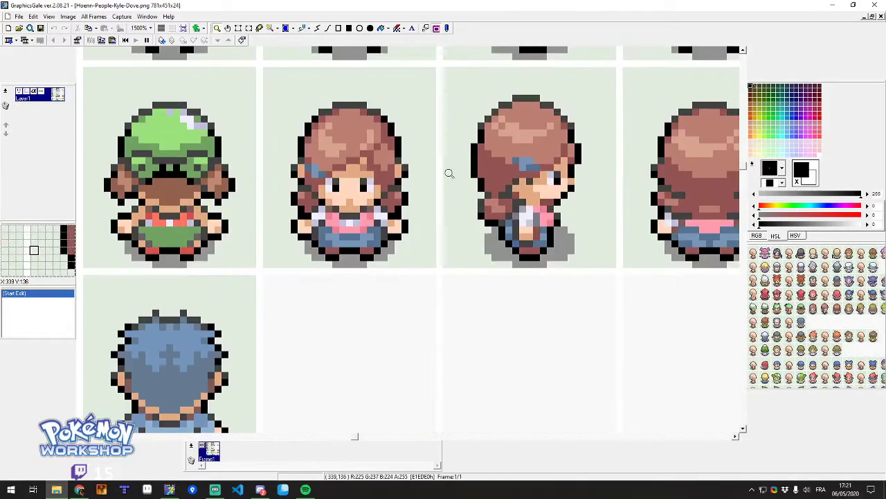
pyautogui.scroll(2, 444, 192)
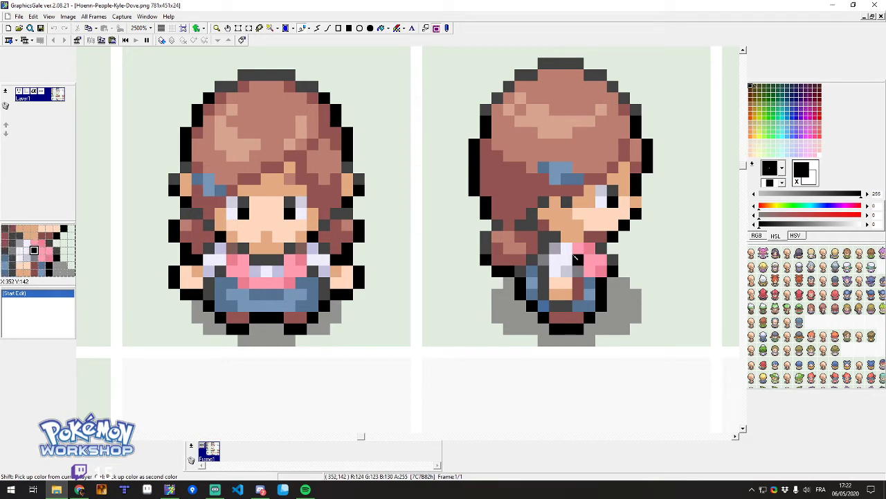
# Examine the brown-haired girl's outline, hair shading, arm and skirt in the front and side poses.
pyautogui.scroll(-1, 591, 253)
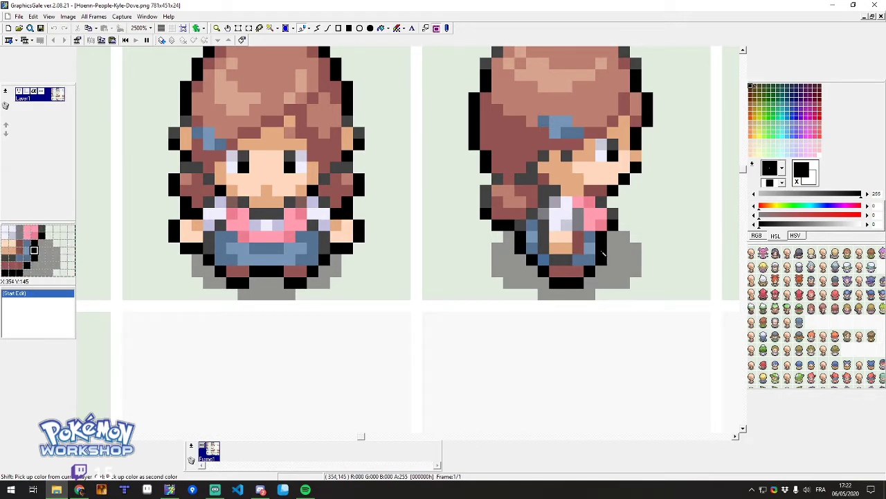
pyautogui.scroll(3, 496, 213)
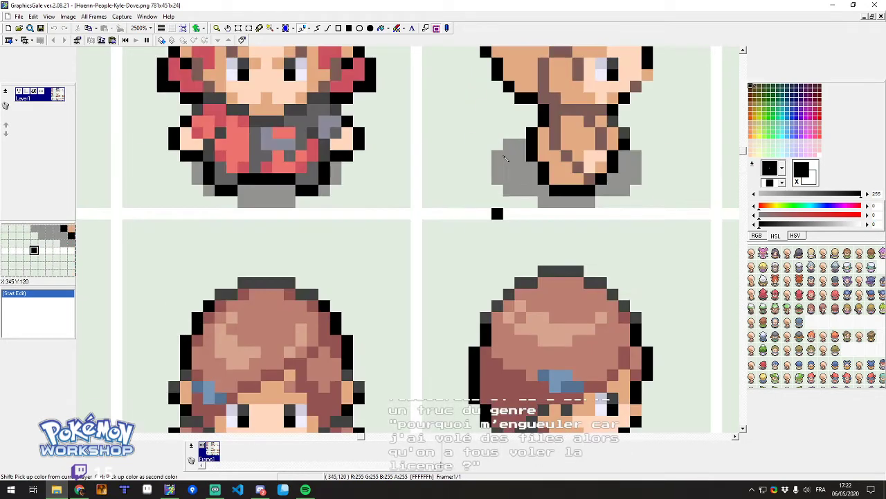
pyautogui.scroll(-3, 506, 159)
pyautogui.scroll(1, 506, 159)
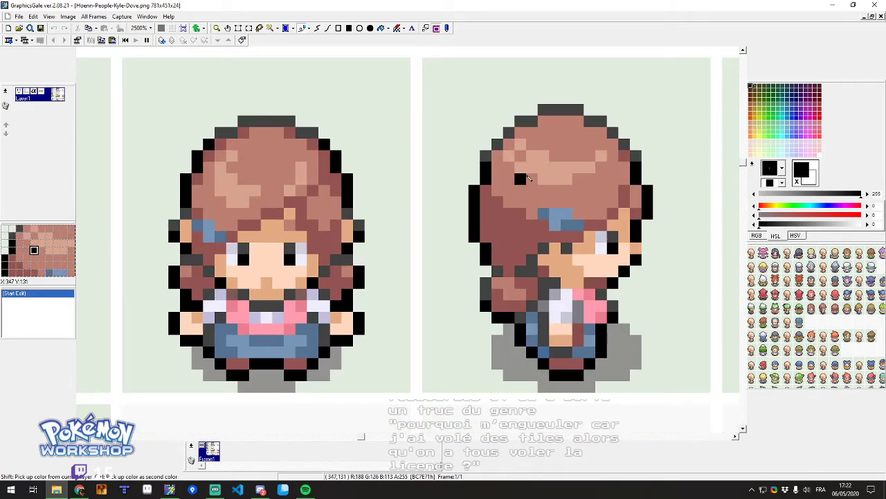
pyautogui.scroll(-2, 540, 239)
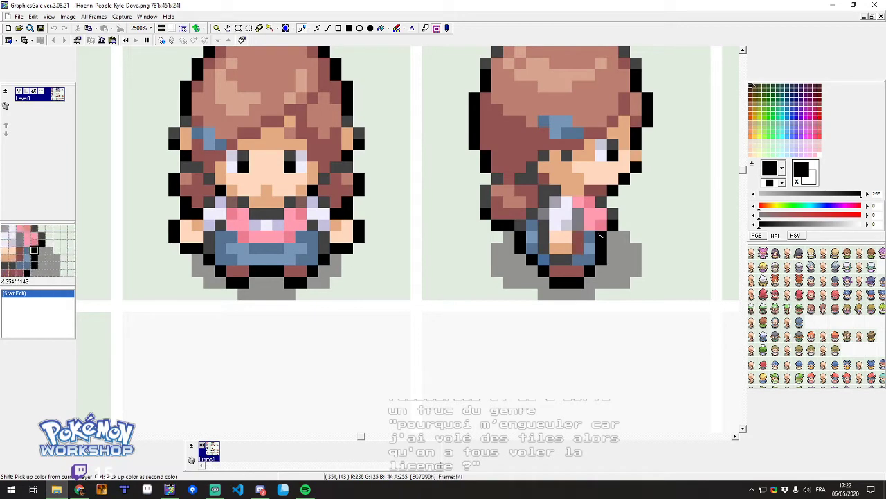
pyautogui.scroll(2, 533, 211)
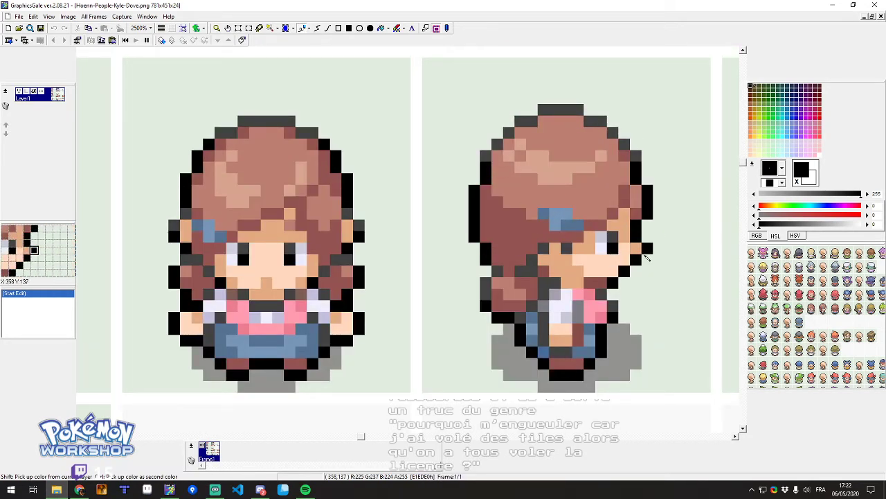
pyautogui.scroll(3, 533, 212)
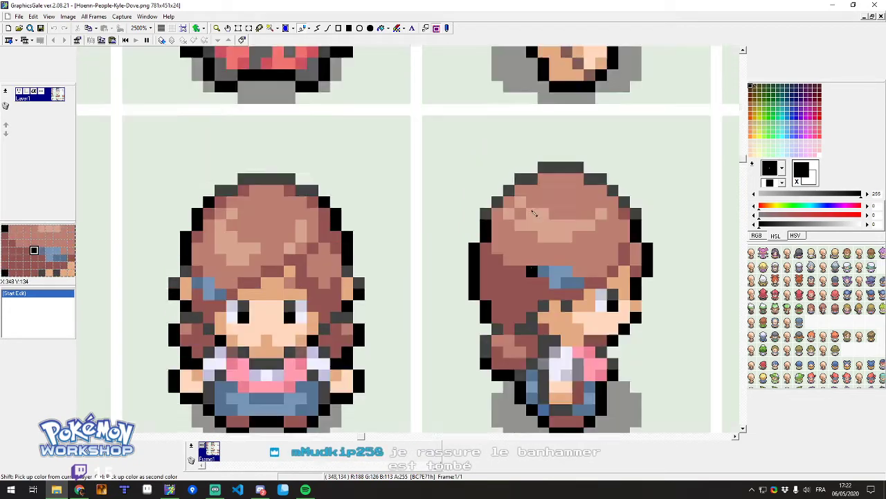
# Compare the brown-haired girl's poses with the red-haired character and the bald side-view base in the row above.
pyautogui.scroll(5, 533, 213)
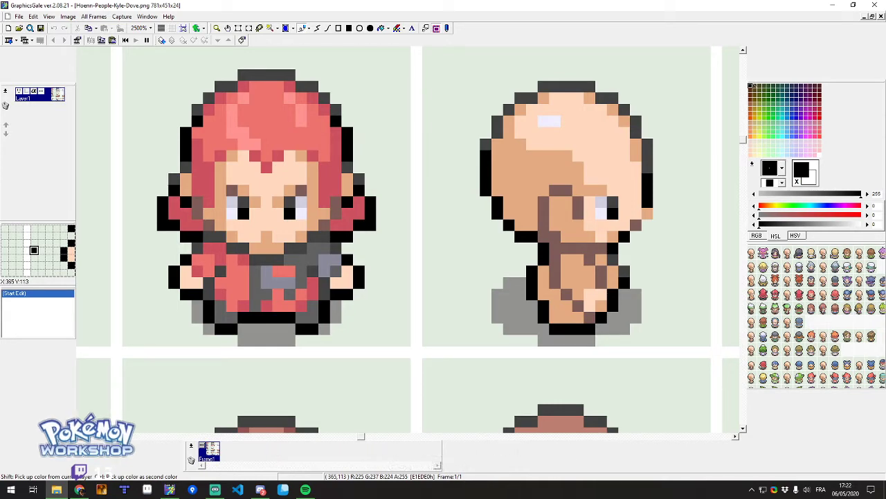
pyautogui.scroll(-2, 591, 282)
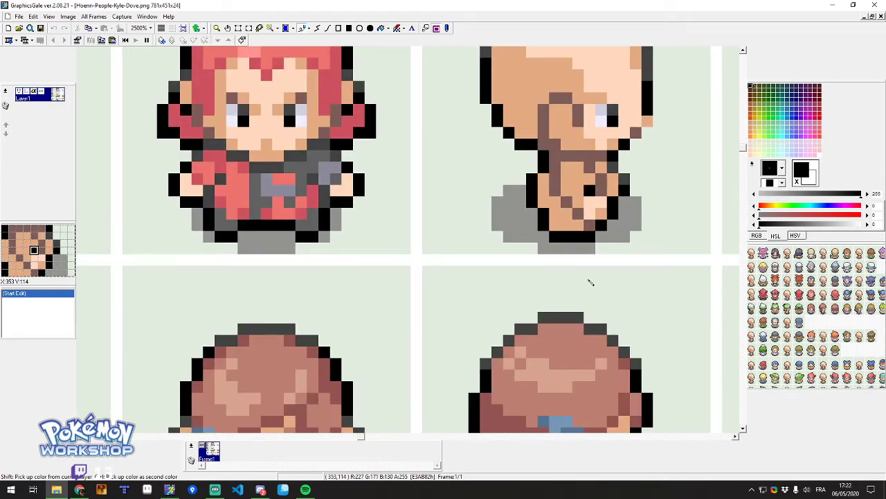
pyautogui.scroll(-3, 591, 282)
pyautogui.scroll(4, 590, 280)
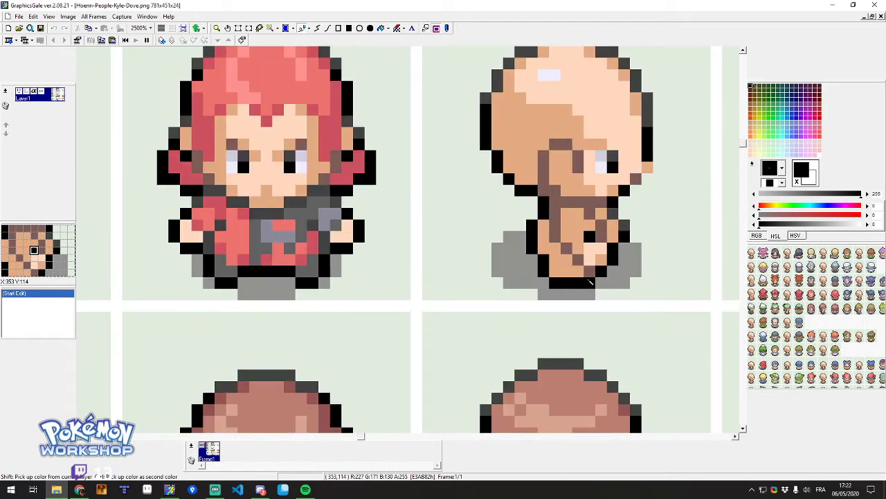
pyautogui.scroll(-5, 591, 281)
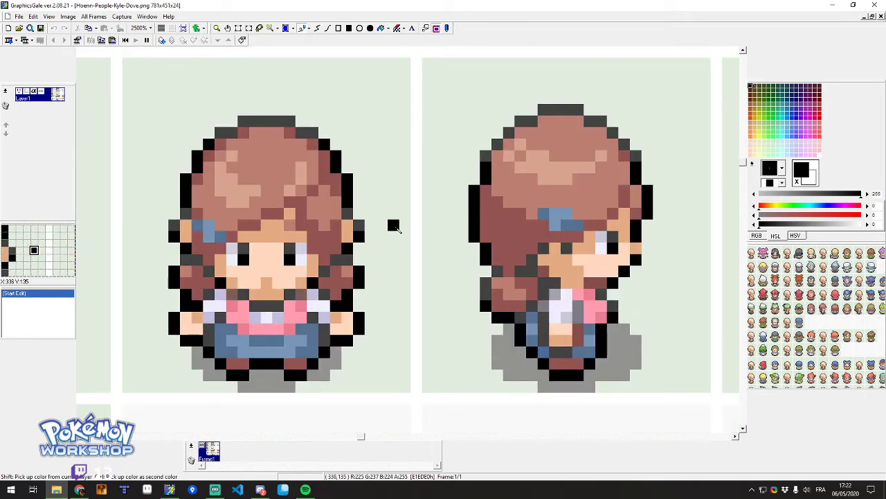
pyautogui.scroll(-3, 388, 232)
pyautogui.scroll(6, 401, 221)
pyautogui.scroll(-2, 429, 214)
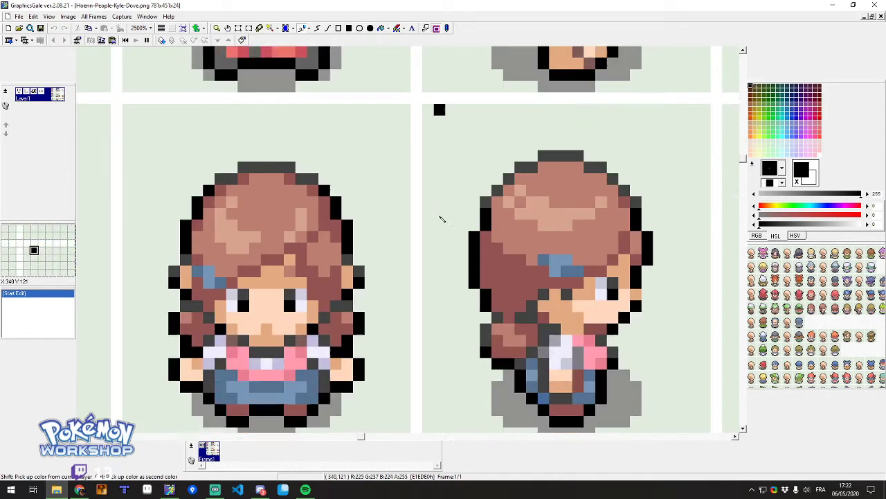
pyautogui.scroll(-4, 442, 219)
pyautogui.scroll(2, 468, 216)
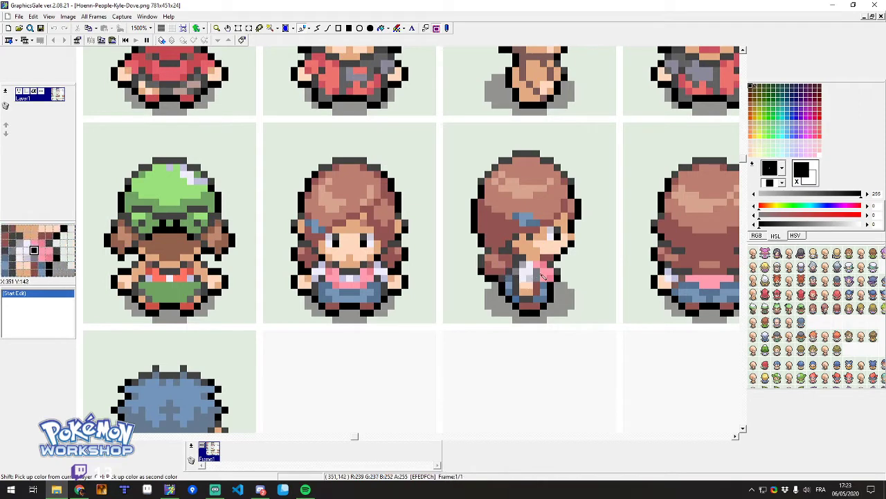
# Compare the brown-haired girl's front, side and back poses with the neighbouring characters at 1500%.
pyautogui.scroll(-2, 544, 275)
pyautogui.scroll(3, 582, 272)
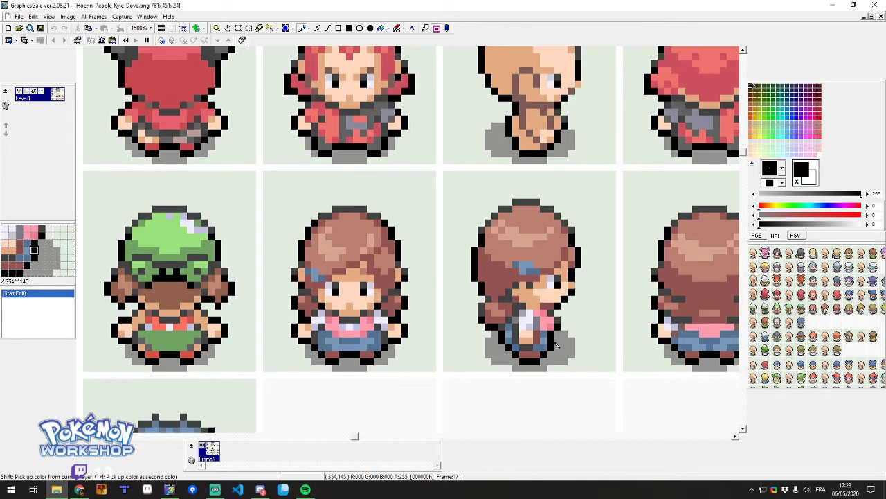
pyautogui.scroll(6, 556, 344)
pyautogui.scroll(-10, 558, 250)
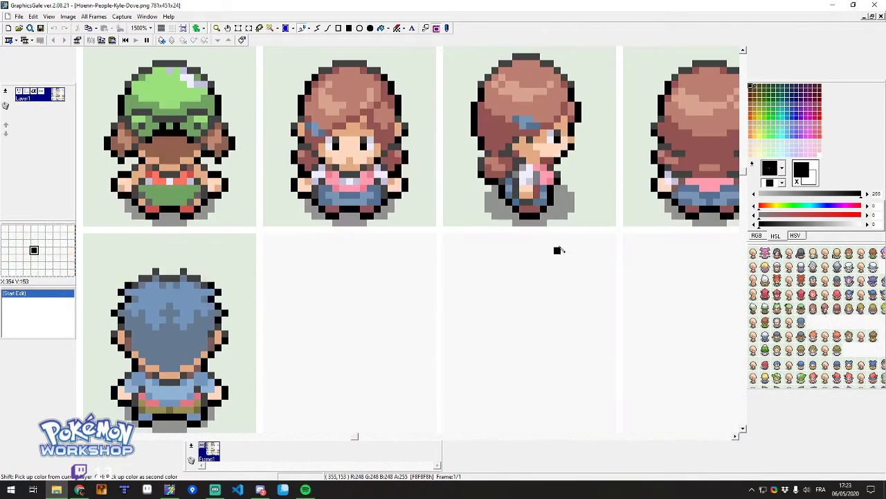
# Examine the orange-haired character's front pose beside its bald side-view base at 2000%.
pyautogui.scroll(-4, 558, 250)
pyautogui.scroll(-2, 530, 264)
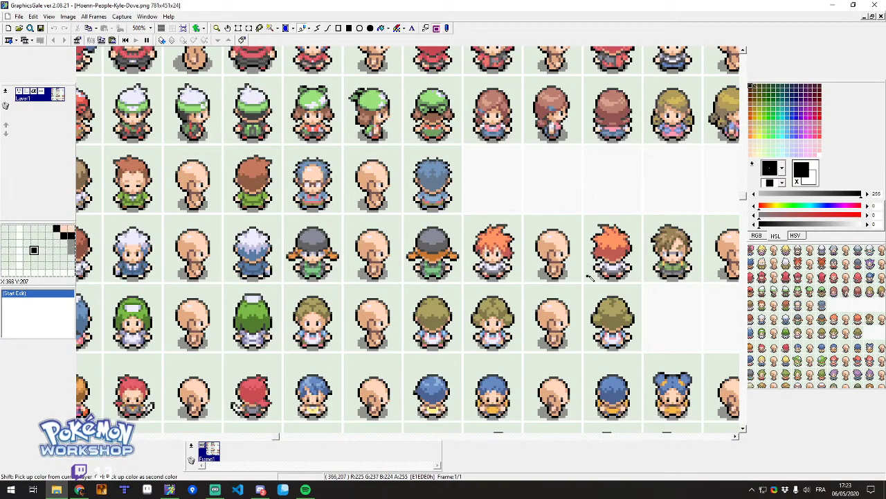
pyautogui.scroll(4, 589, 277)
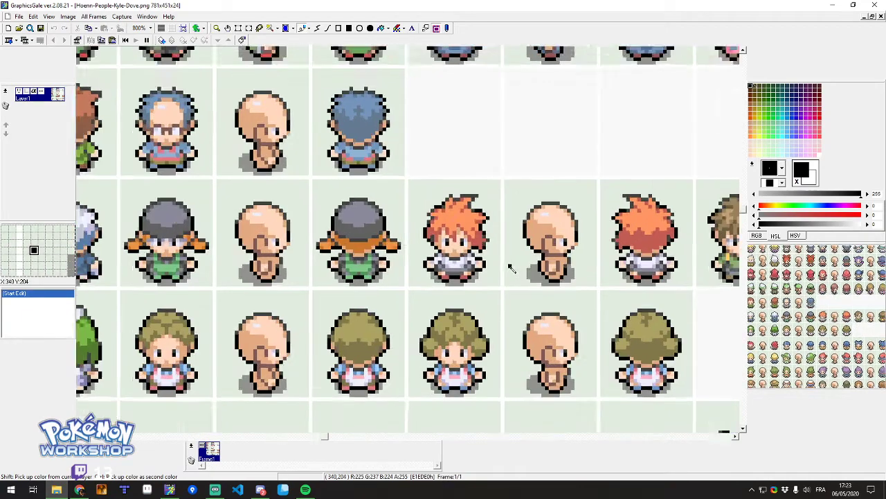
pyautogui.scroll(4, 498, 267)
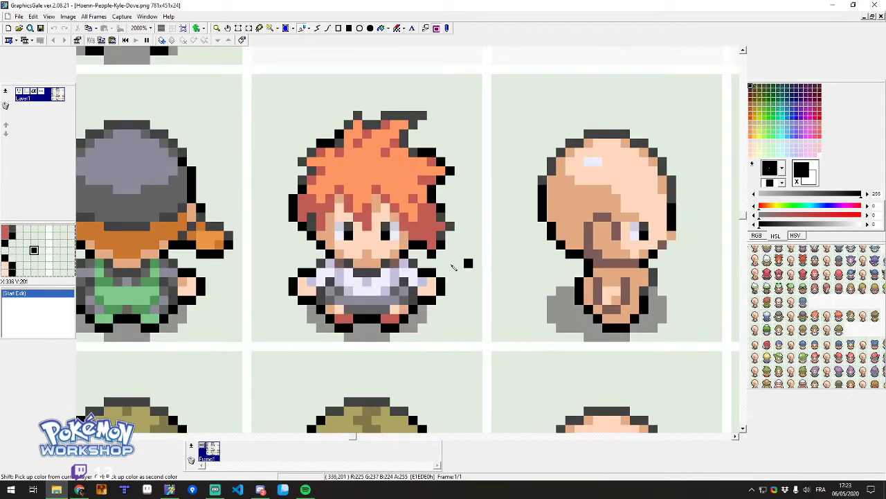
pyautogui.scroll(-8, 438, 265)
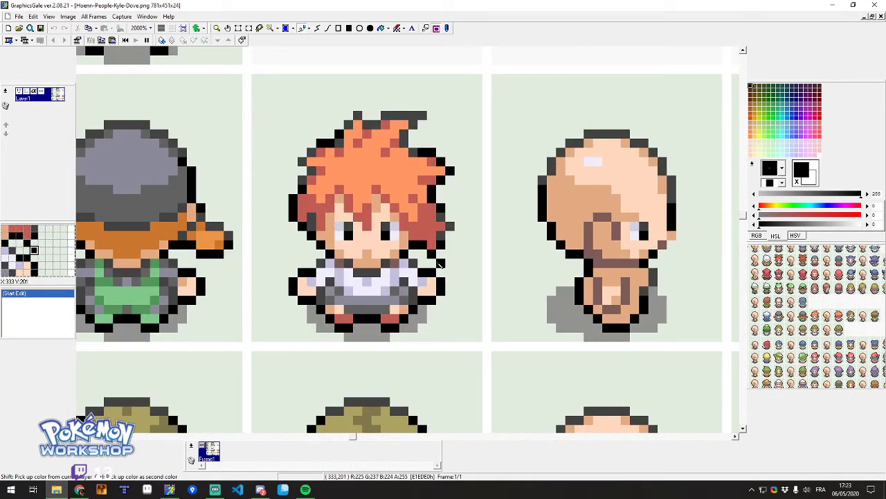
# Examine the sheet's lower rows, including the cyclists, the swimmers and the empty side-view cells.
pyautogui.scroll(-5, 410, 228)
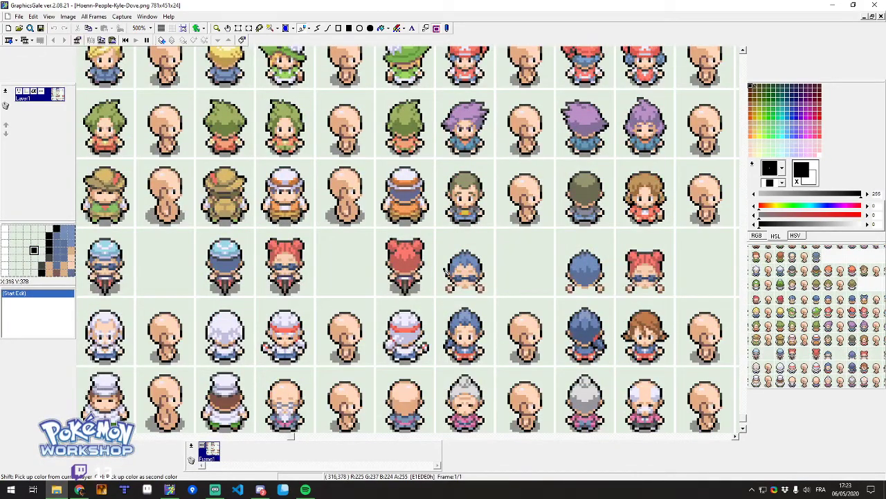
pyautogui.scroll(-1, 454, 268)
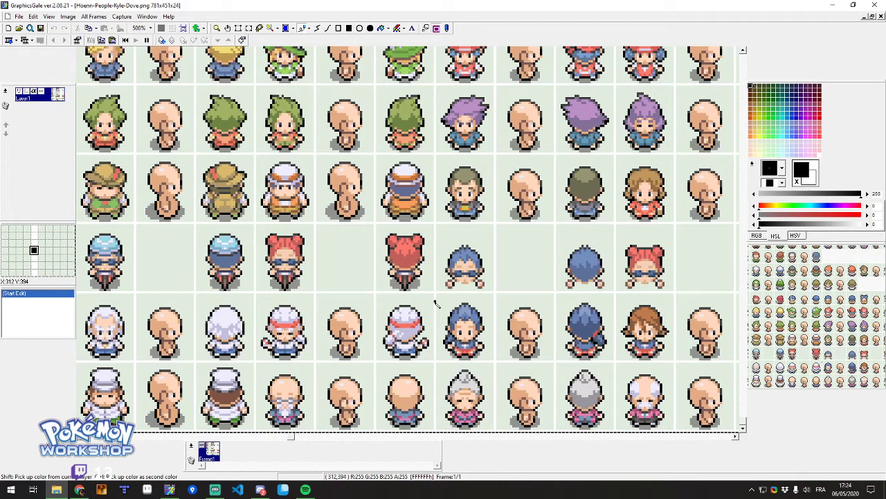
pyautogui.scroll(3, 436, 302)
pyautogui.scroll(-3, 448, 247)
pyautogui.scroll(3, 336, 199)
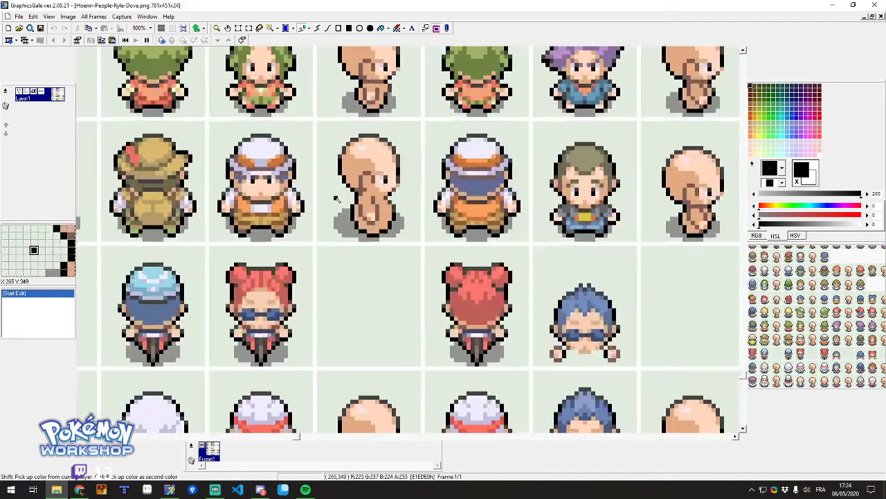
pyautogui.scroll(-4, 336, 199)
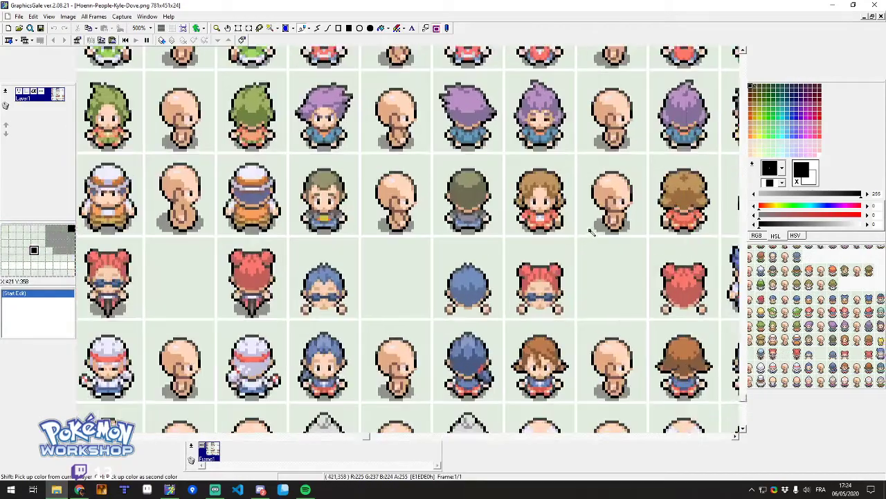
# Inspect the swimmers and the standing characters in the rows around them up close at 900% to 1000%.
pyautogui.scroll(4, 592, 232)
pyautogui.scroll(-1, 554, 277)
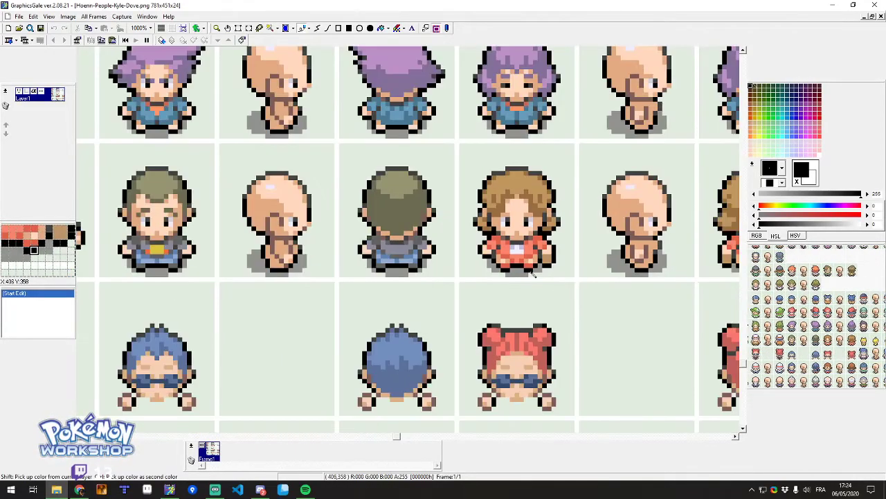
pyautogui.scroll(-1, 531, 272)
pyautogui.scroll(-2, 531, 272)
pyautogui.scroll(-1, 514, 336)
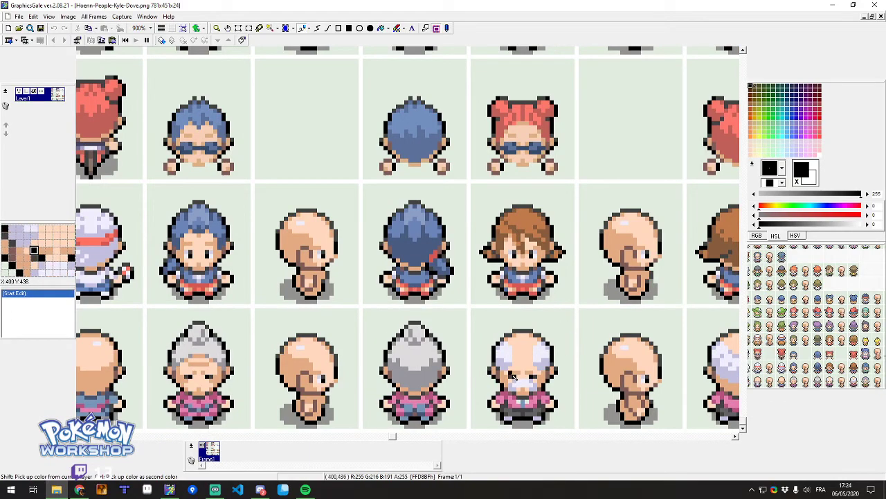
pyautogui.scroll(3, 297, 312)
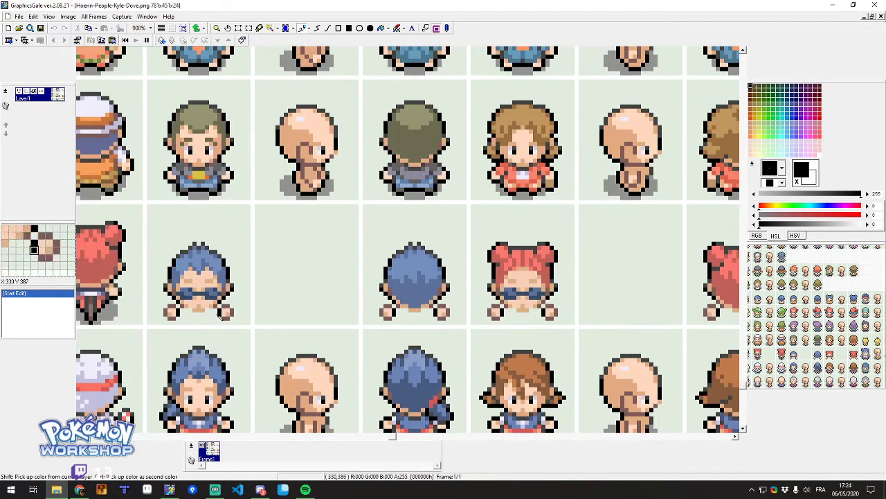
# Examine the rows above the swimmers, including the blue-haired, red-capped and orange-haired characters' front and back poses.
pyautogui.scroll(10, 222, 315)
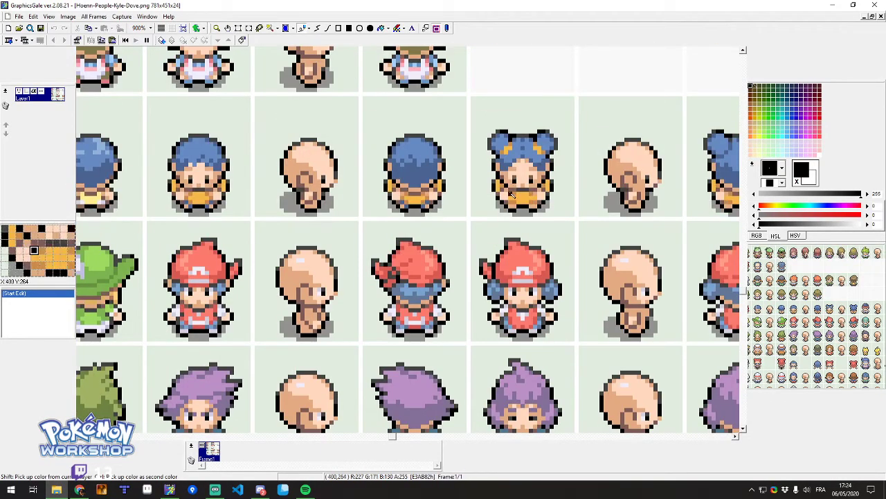
pyautogui.scroll(3, 498, 222)
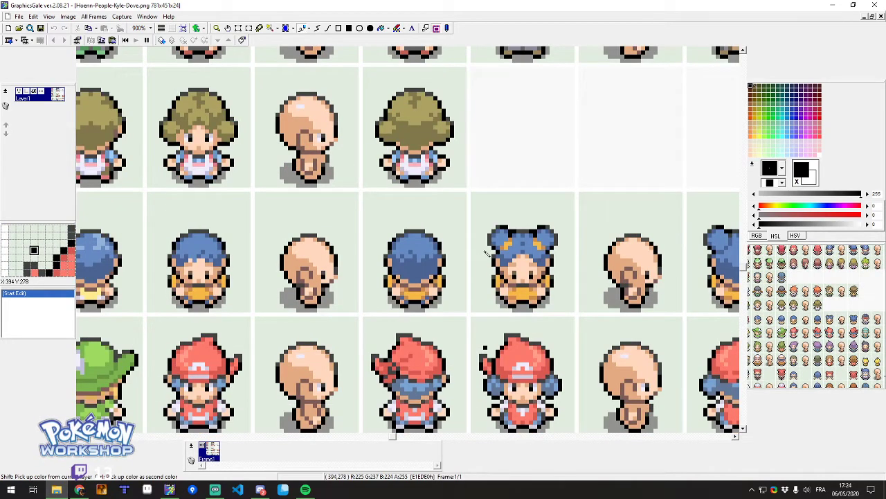
pyautogui.scroll(8, 450, 263)
pyautogui.scroll(-3, 419, 271)
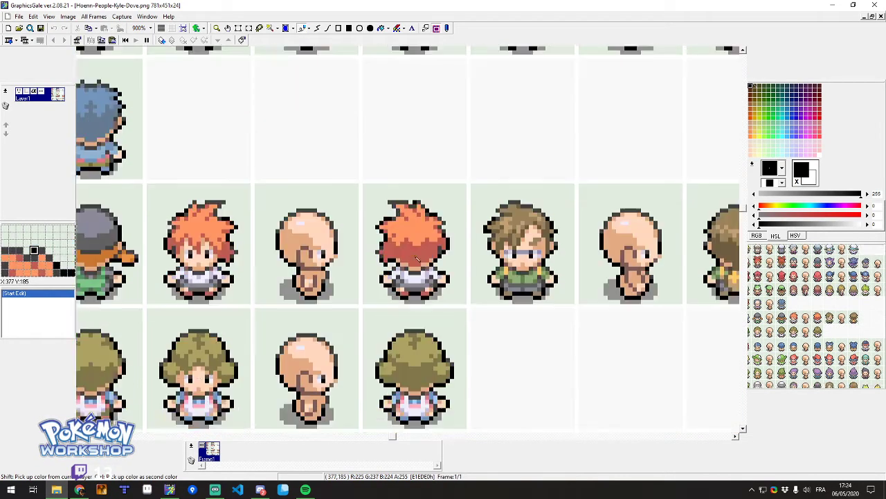
pyautogui.scroll(-3, 419, 271)
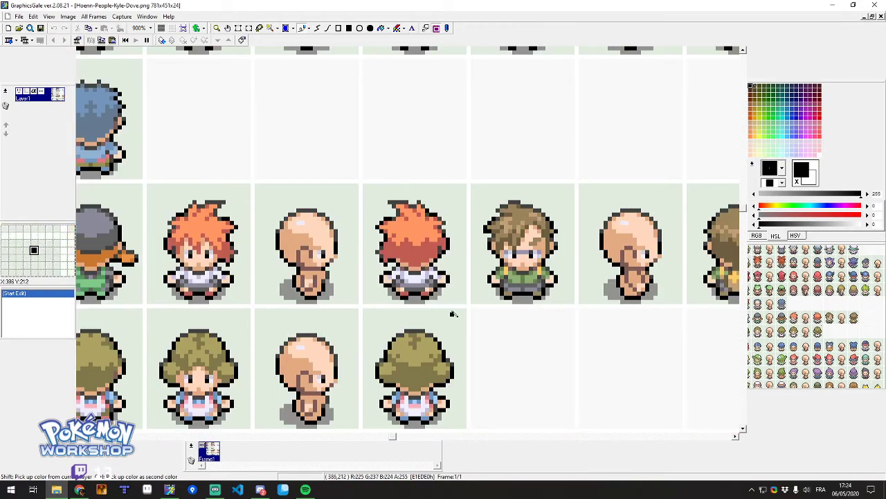
pyautogui.scroll(-3, 452, 324)
pyautogui.scroll(2, 448, 315)
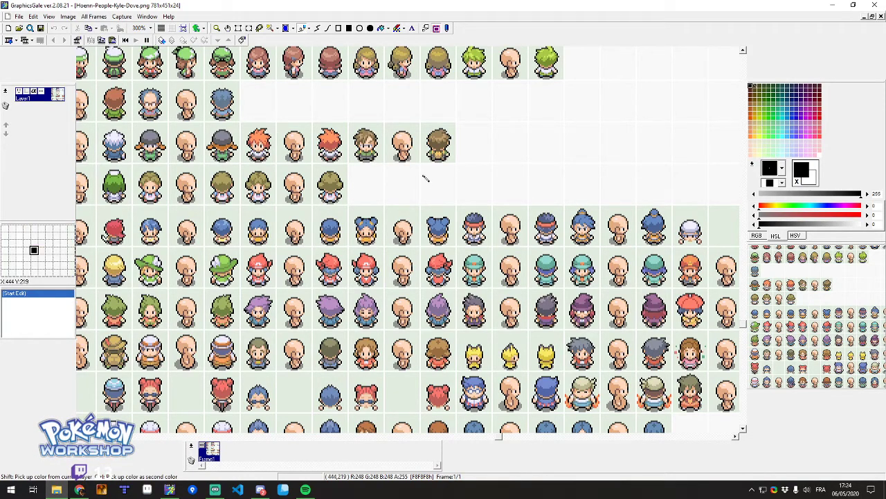
# Measure the cell of the red-headband character's front pose with a rectangular selection, and look over the sheet's upper rows.
pyautogui.scroll(3, 424, 177)
pyautogui.click(238, 28)
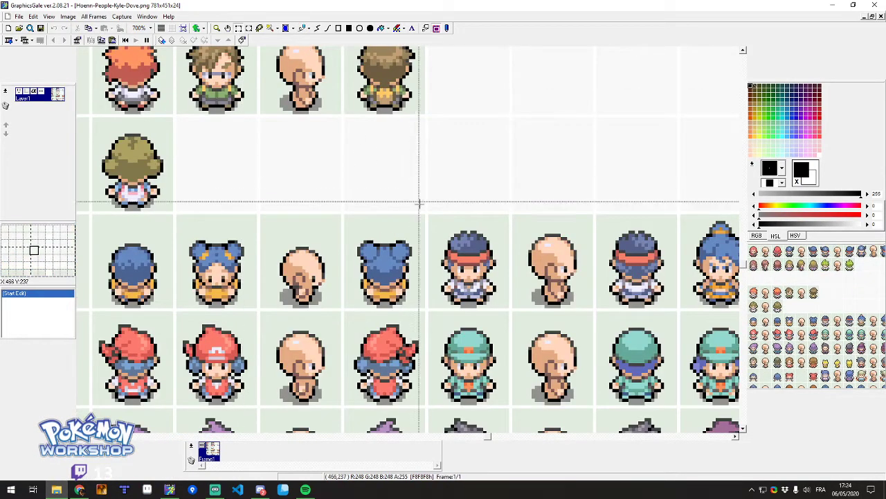
pyautogui.moveTo(428, 215); pyautogui.dragTo(510, 310)
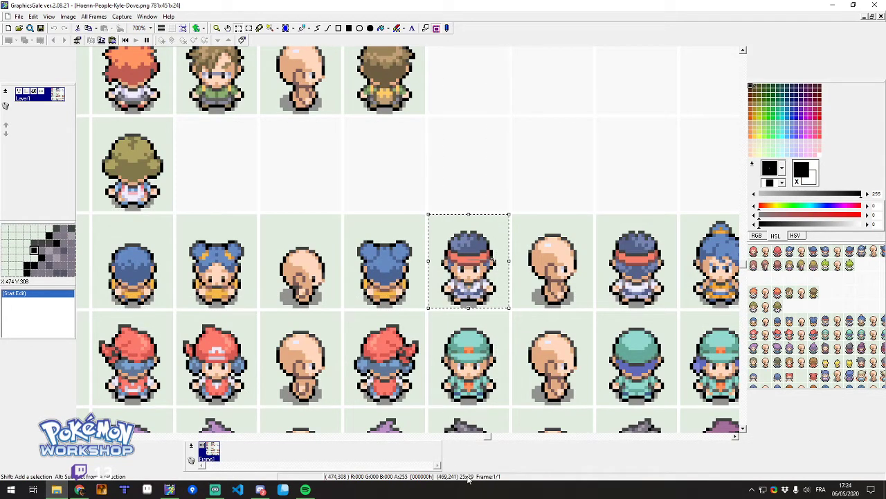
pyautogui.scroll(2, 462, 334)
pyautogui.scroll(3, 462, 333)
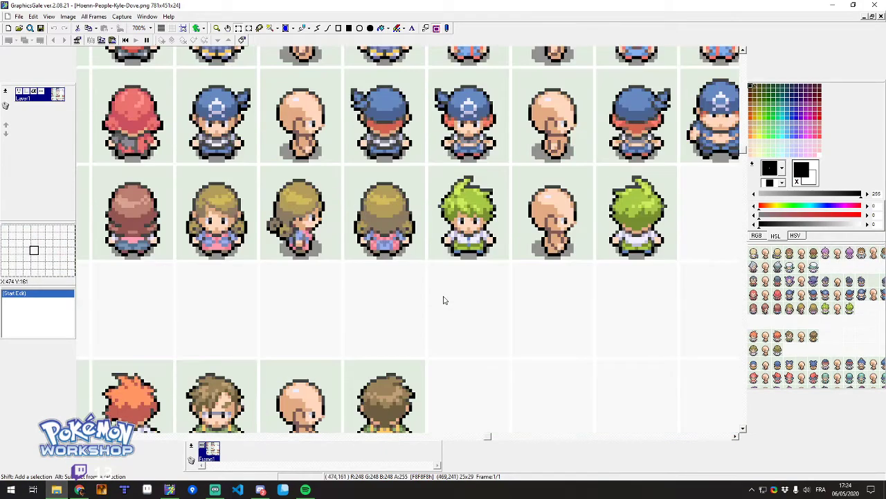
pyautogui.scroll(1, 457, 255)
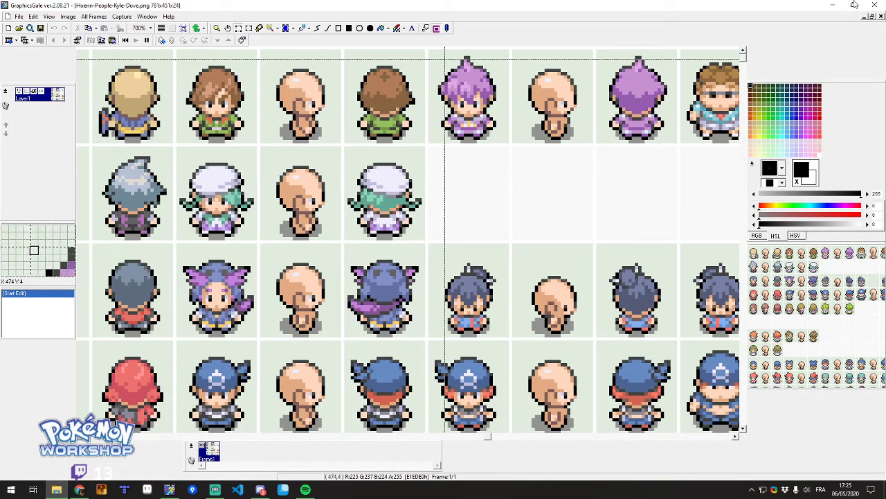
# Close the Hoenn sheet and open Kanto-OW-Segesi.png from the Inspirations folder, maximized at 500%.
pyautogui.click(874, 5)
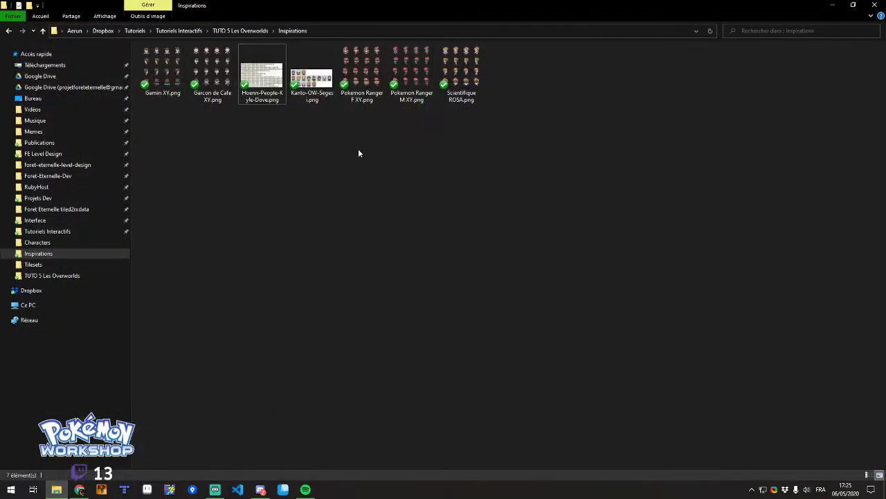
pyautogui.doubleClick(312, 78)
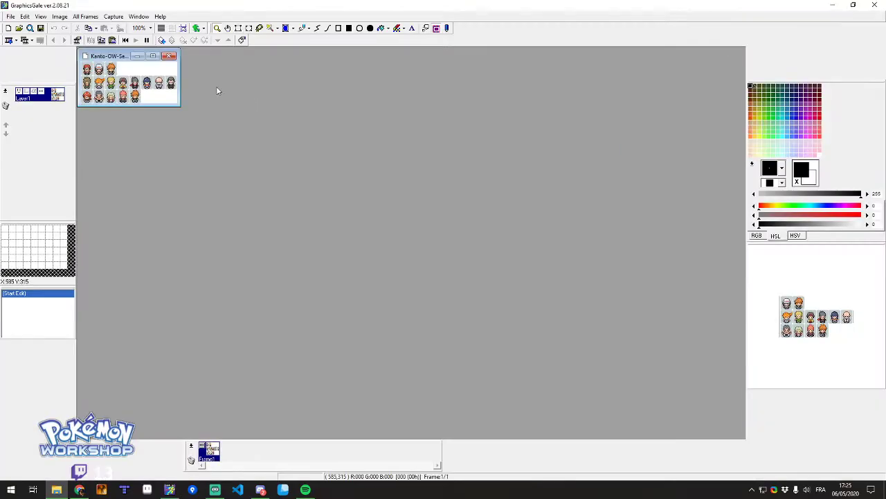
pyautogui.click(152, 56)
pyautogui.scroll(4, 400, 242)
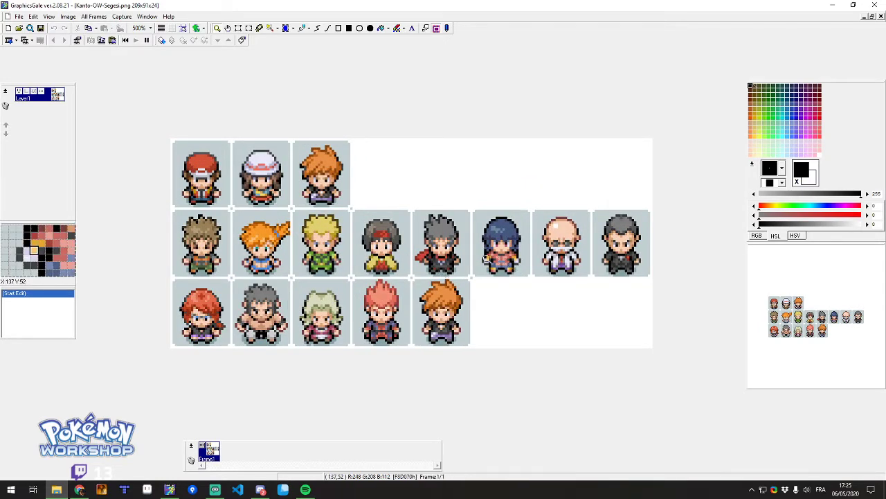
# Inspect the grey-haired character with the red scarf beside its neighbours at up to 1500%.
pyautogui.scroll(4, 400, 244)
pyautogui.scroll(6, 483, 261)
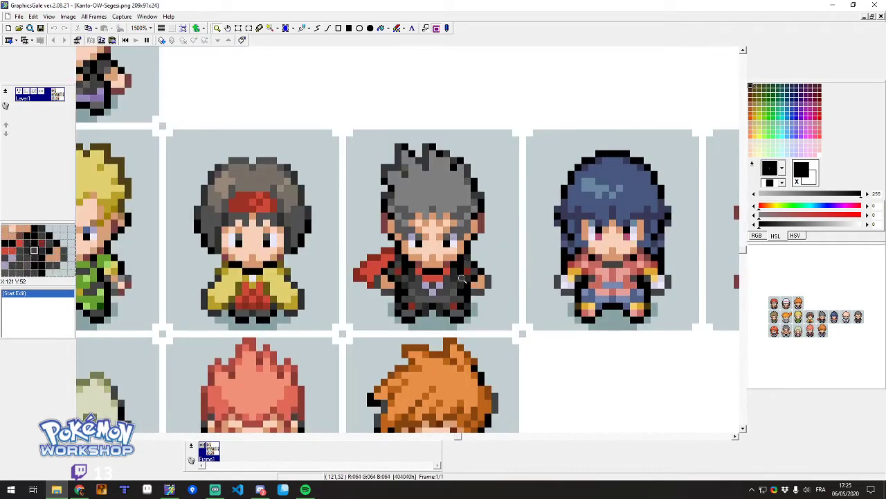
pyautogui.scroll(-5, 513, 270)
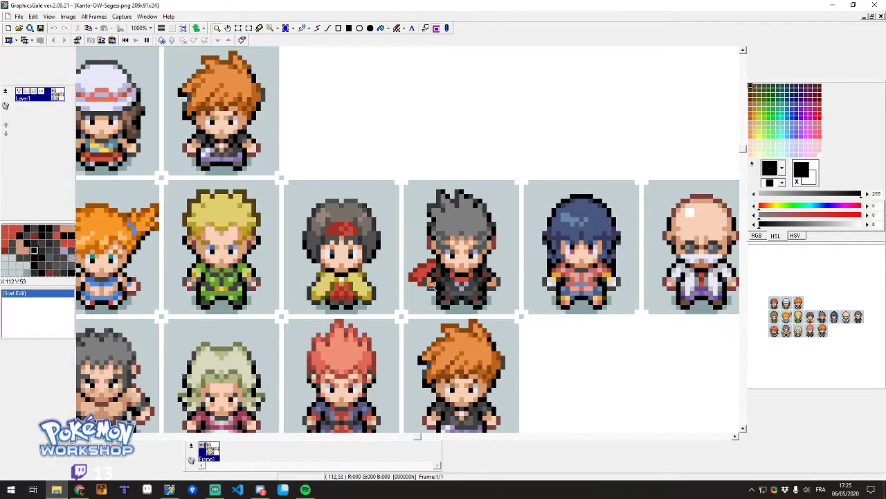
pyautogui.scroll(-1, 398, 280)
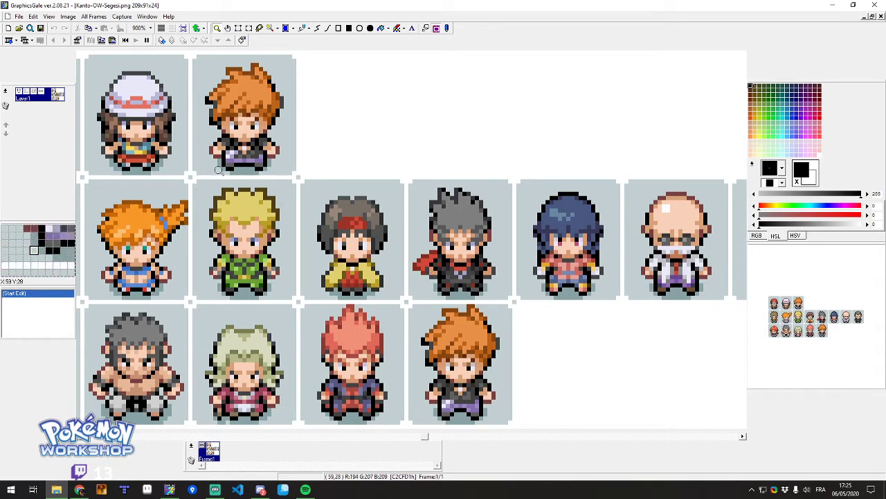
# Examine the blond character in the green outfit pixel by pixel at 3000%.
pyautogui.scroll(1, 217, 260)
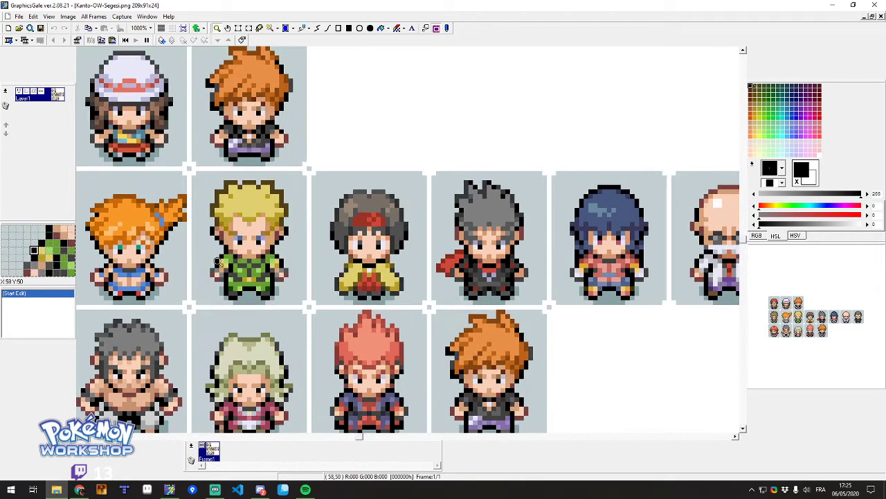
pyautogui.scroll(5, 217, 260)
pyautogui.scroll(-3, 266, 289)
pyautogui.scroll(-2, 246, 324)
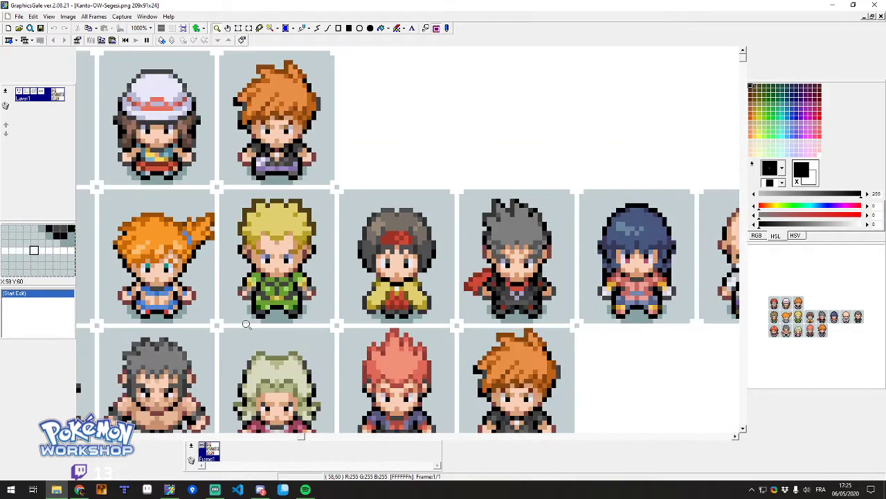
pyautogui.scroll(4, 248, 320)
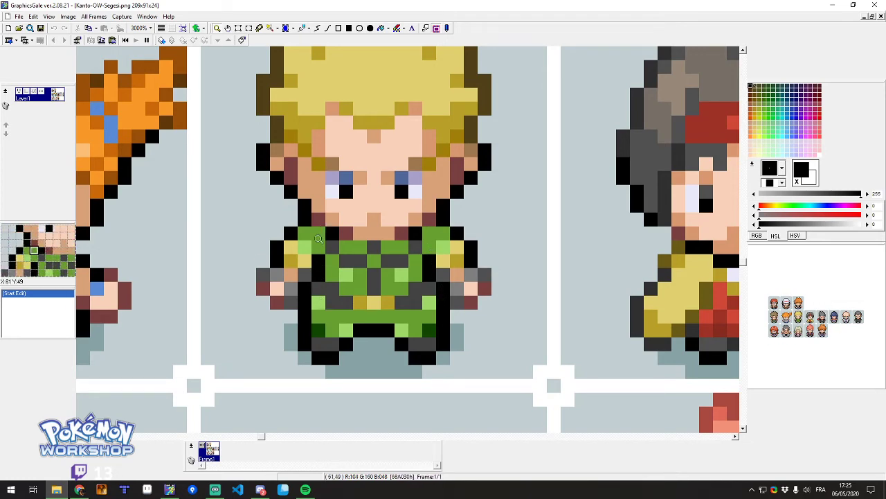
pyautogui.scroll(-5, 409, 244)
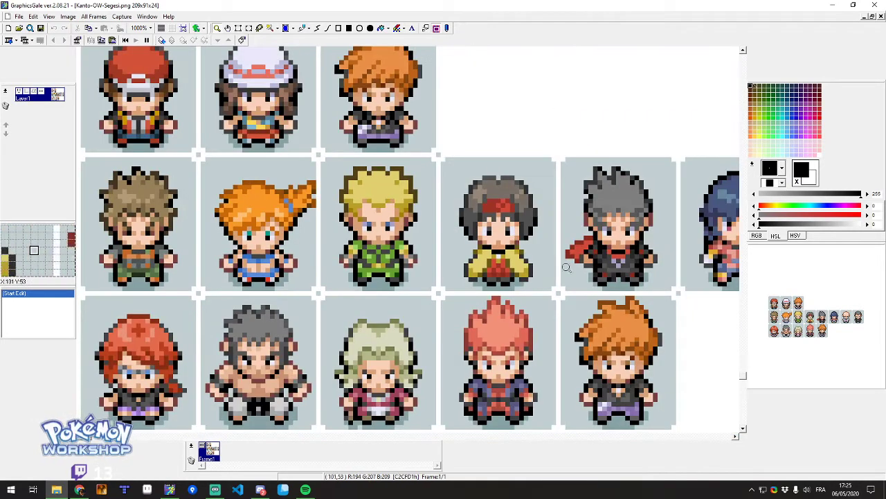
# Set the preview's magnification to 200% and compare the front poses across the sheet's three rows at 1000%.
pyautogui.rightClick(796, 342)
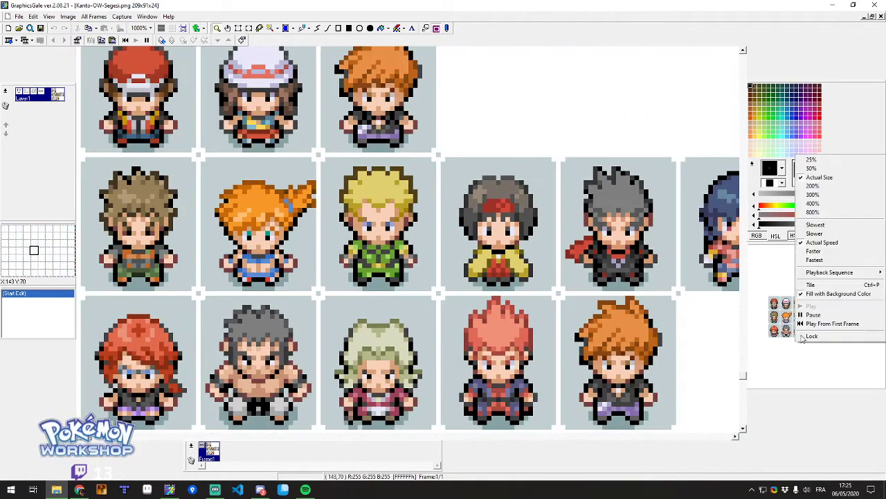
pyautogui.click(824, 186)
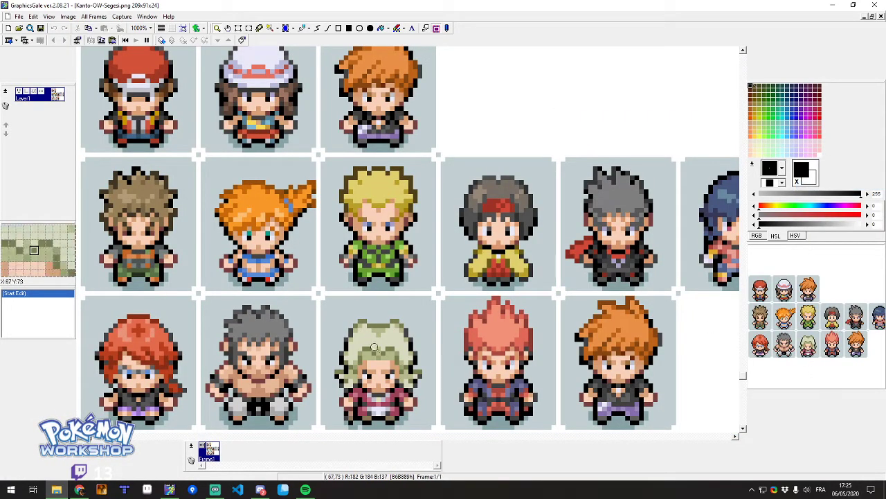
pyautogui.scroll(-1, 444, 281)
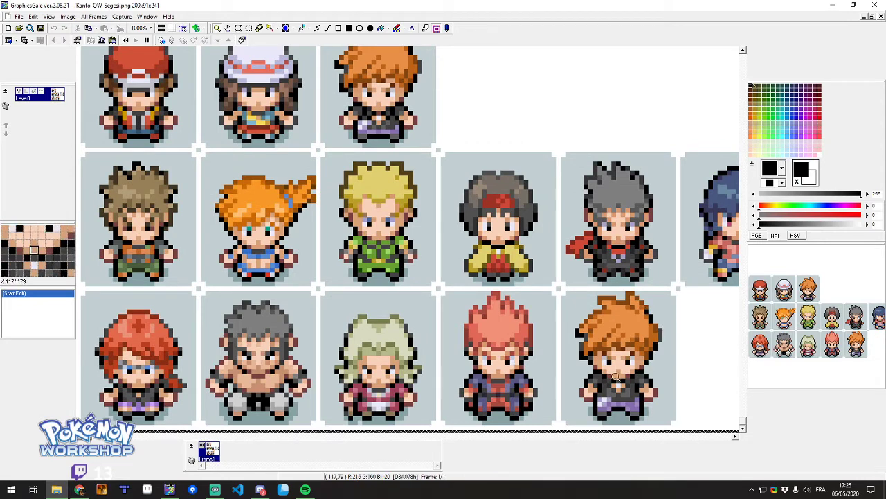
pyautogui.scroll(1, 409, 257)
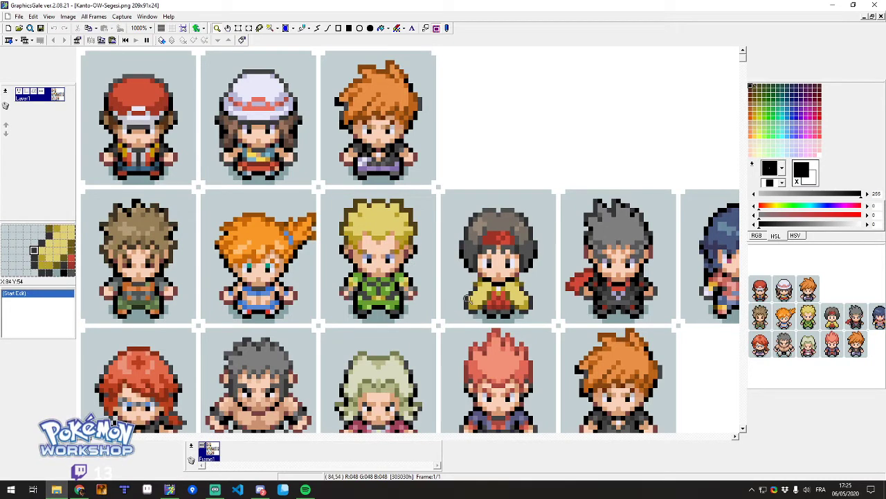
pyautogui.scroll(-1, 464, 332)
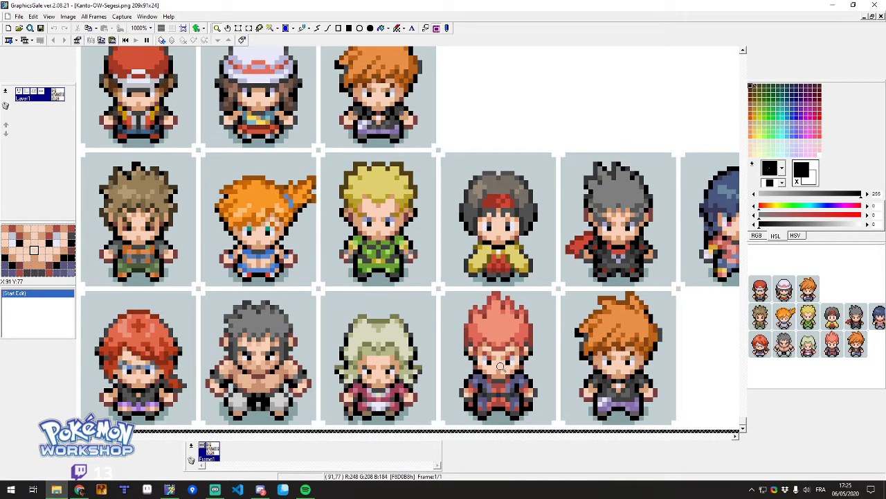
pyautogui.scroll(1, 415, 291)
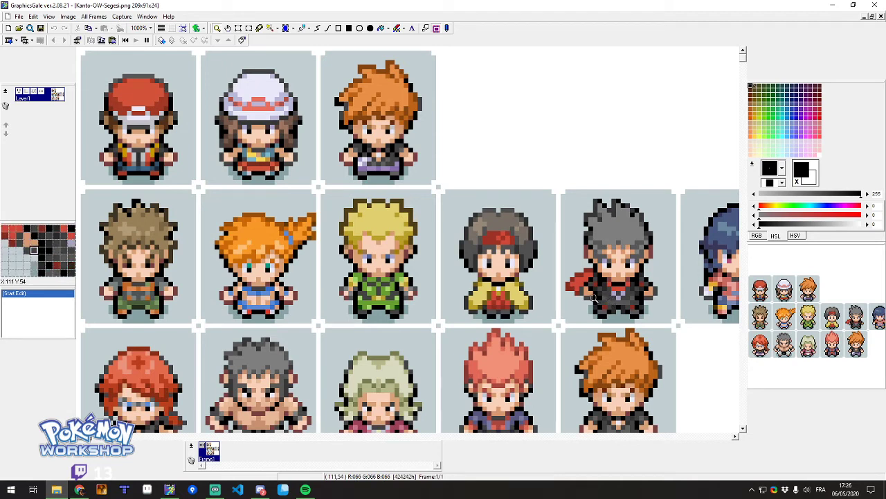
pyautogui.scroll(-1, 384, 284)
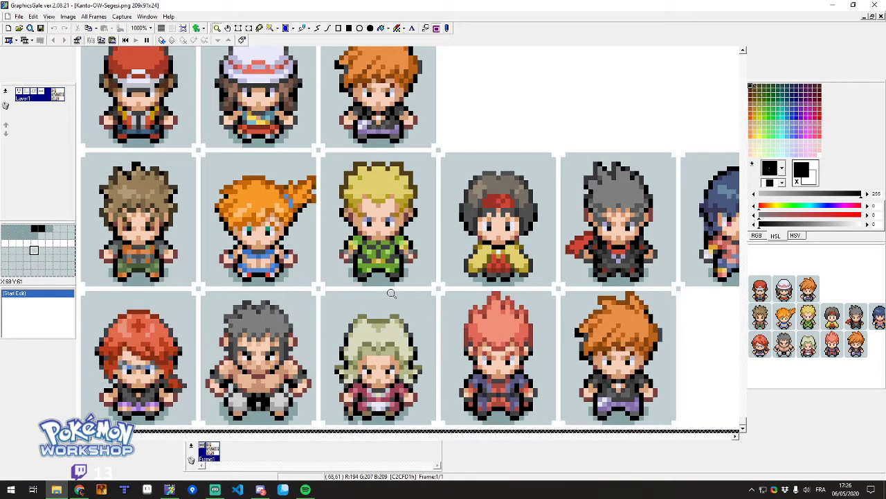
pyautogui.scroll(1, 435, 307)
pyautogui.scroll(-1, 417, 299)
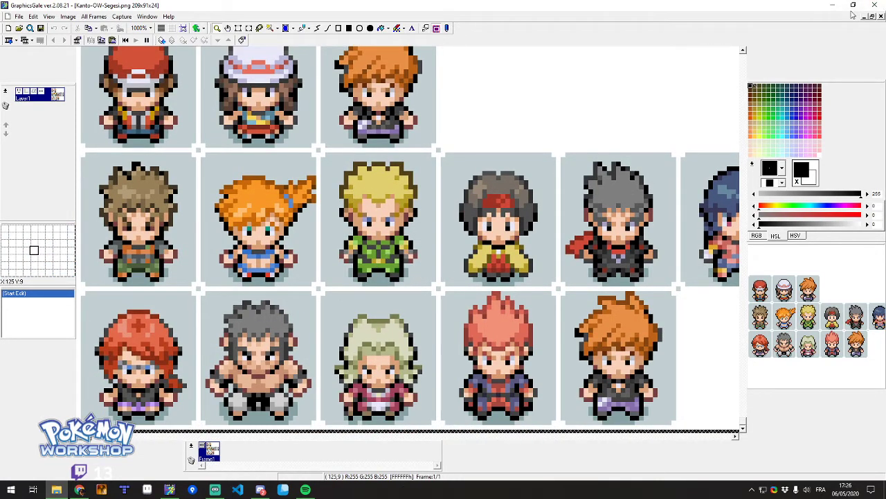
# Close the Kanto sheet and open Pokemon Ranger M XY.png from the Inspirations folder, maximized at 500%.
pyautogui.click(874, 5)
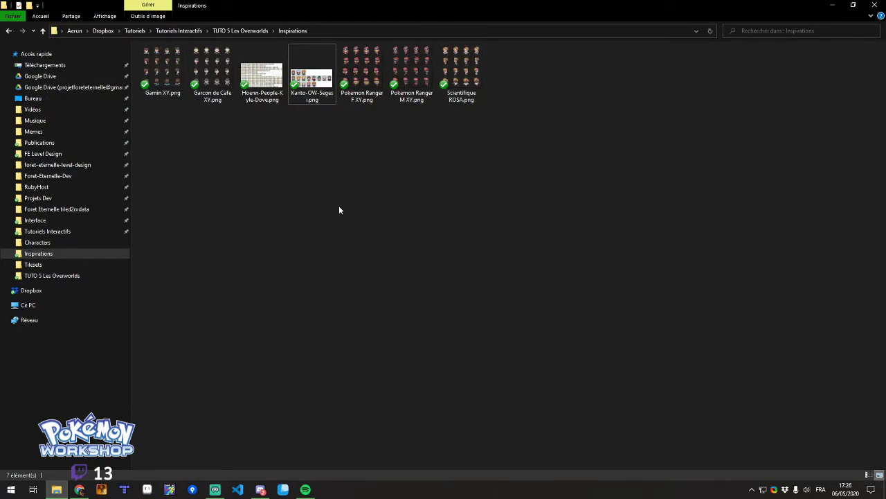
pyautogui.doubleClick(412, 73)
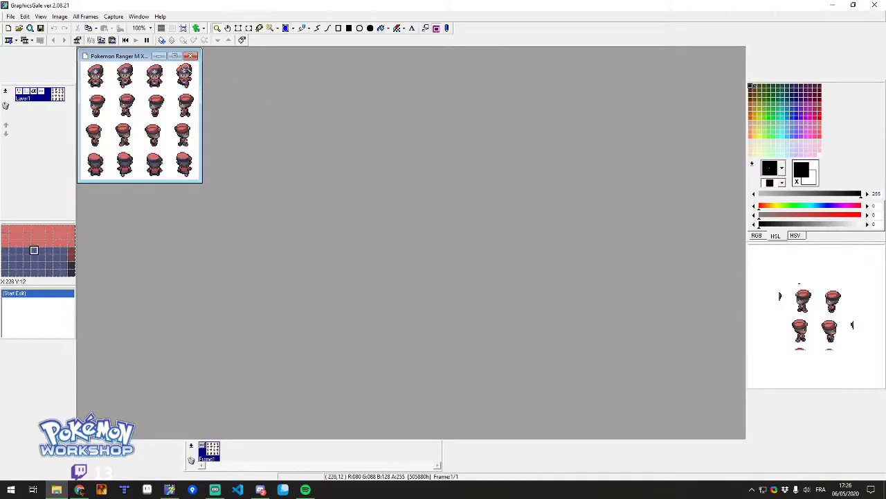
pyautogui.click(174, 55)
pyautogui.scroll(4, 432, 224)
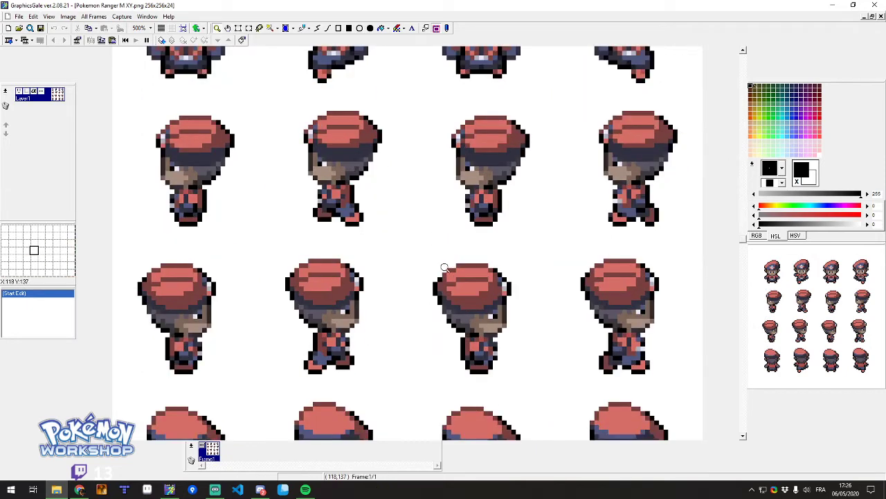
# Examine the ranger's front-facing standing and walking frames at 700% to 800%.
pyautogui.scroll(3, 443, 267)
pyautogui.scroll(2, 450, 211)
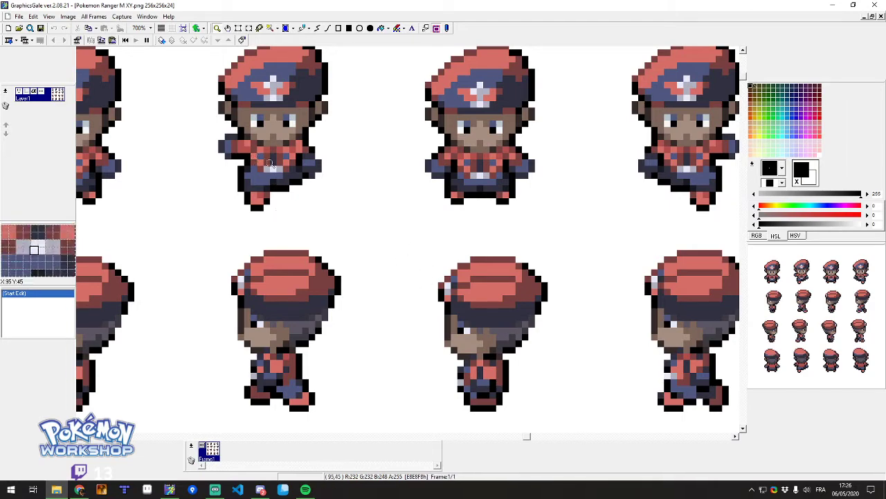
pyautogui.rightClick(828, 303)
pyautogui.click(473, 191)
pyautogui.scroll(-4, 470, 190)
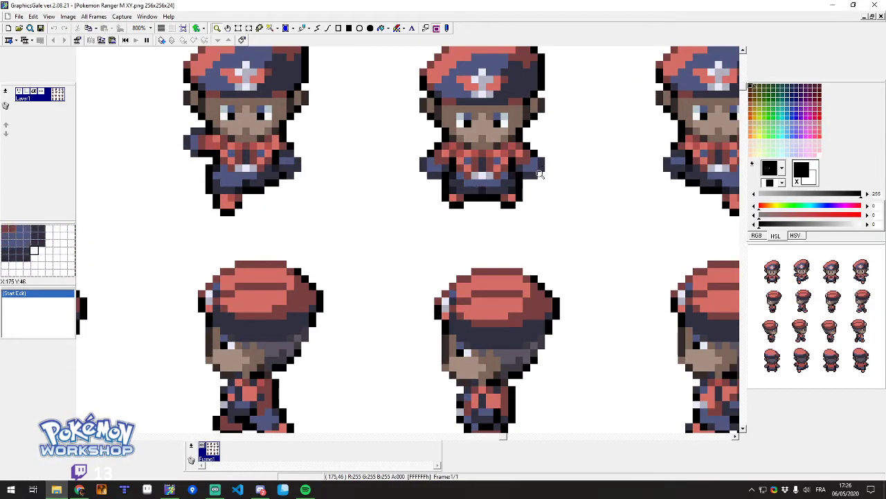
# Examine the full grid of ranger frames at 300%, and inspect the side-view walking frame at up to 900%.
pyautogui.scroll(-1, 459, 175)
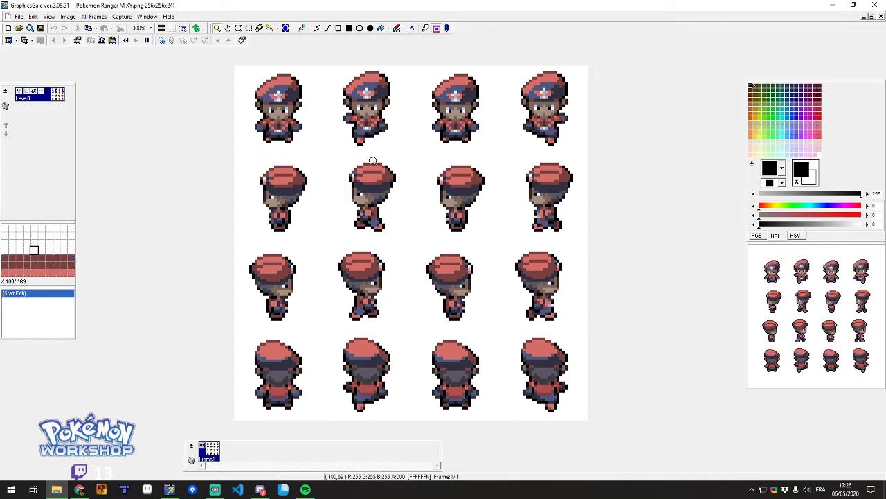
pyautogui.scroll(2, 367, 166)
pyautogui.scroll(5, 333, 196)
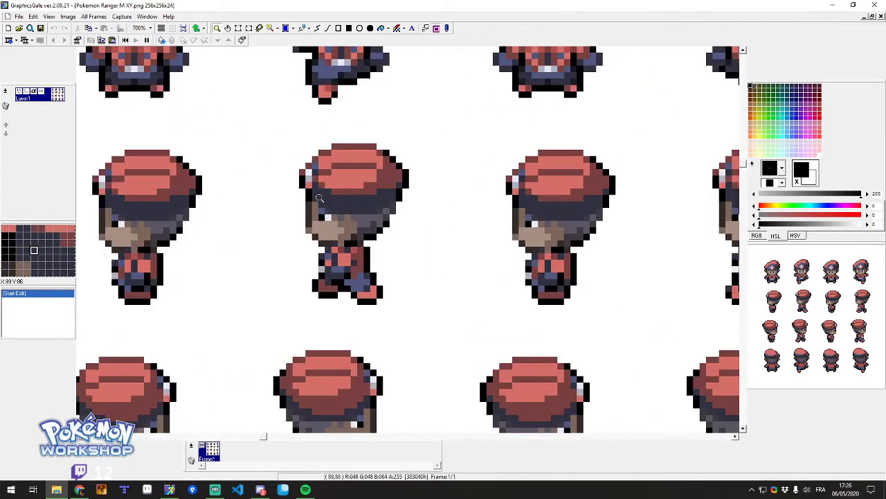
pyautogui.scroll(2, 375, 233)
pyautogui.scroll(-5, 381, 238)
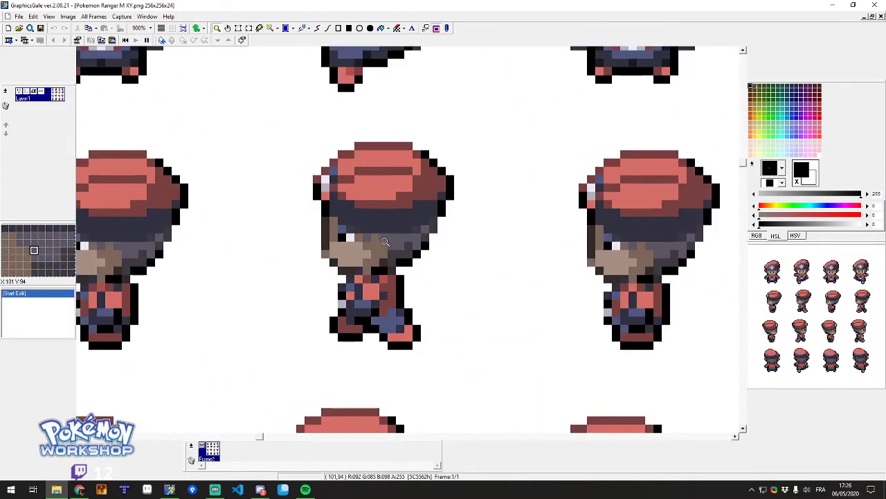
# Examine the ranger's side, back and front frames across the sheet at 500%.
pyautogui.scroll(-2, 386, 243)
pyautogui.scroll(-1, 388, 236)
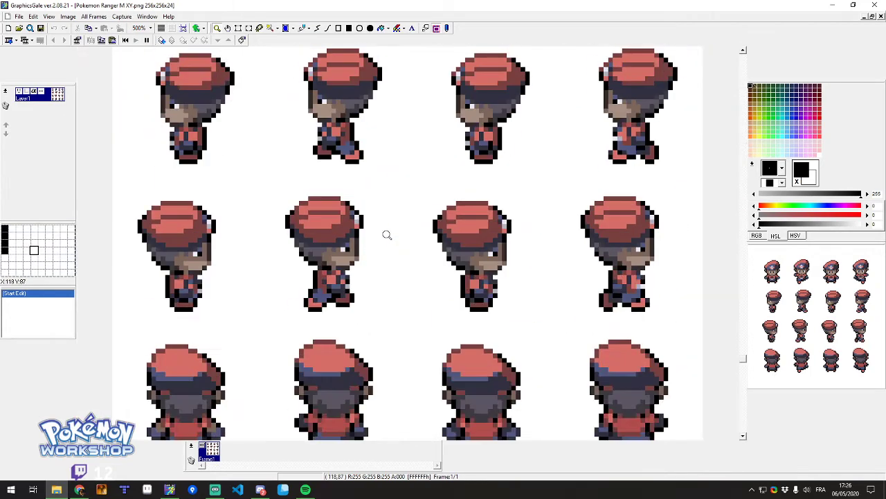
pyautogui.scroll(-1, 430, 235)
pyautogui.scroll(3, 454, 262)
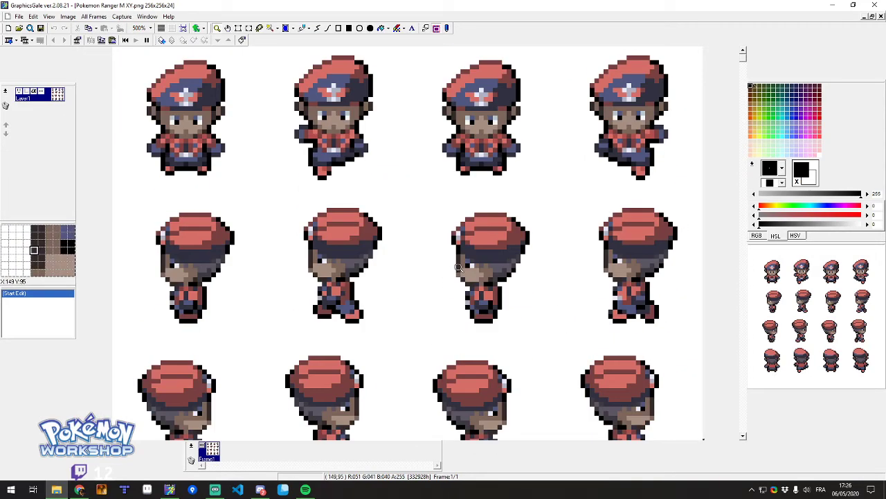
# Close the ranger sheet and open the pokemon_trainer_emma PNG from the Erreurs courantes folder of TUTO 5 Les Overworlds.
pyautogui.click(873, 7)
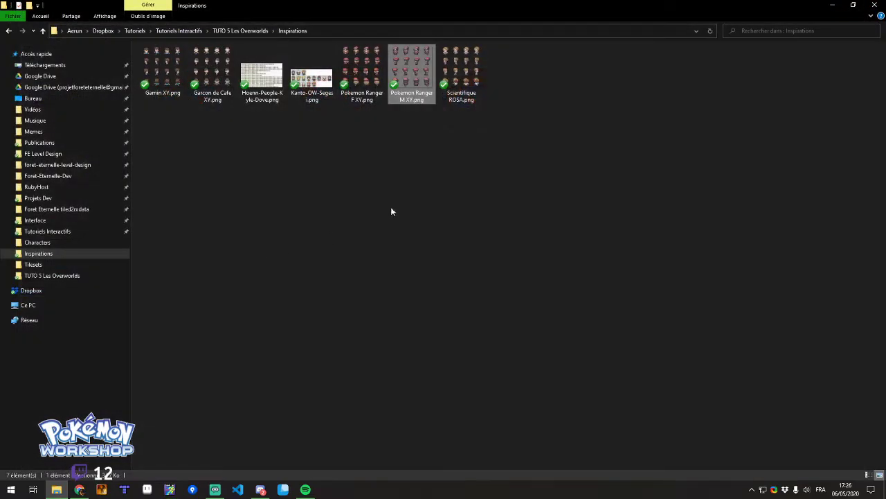
pyautogui.click(250, 32)
pyautogui.click(177, 137)
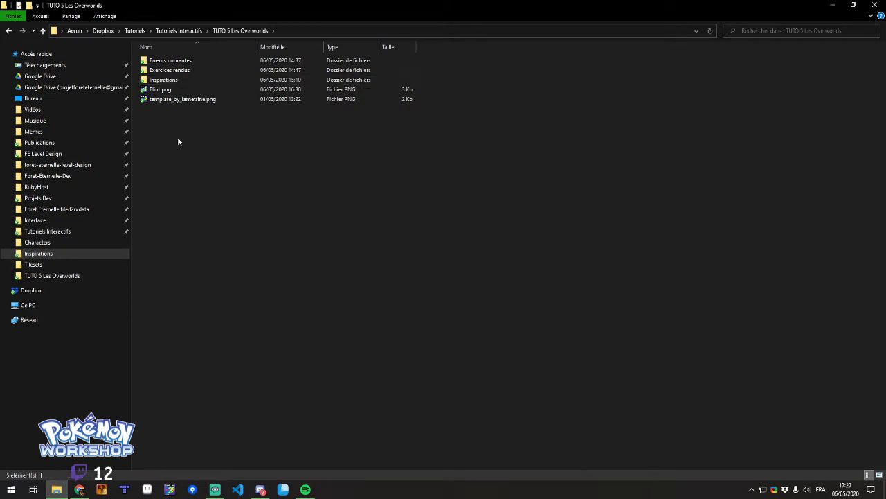
pyautogui.doubleClick(169, 61)
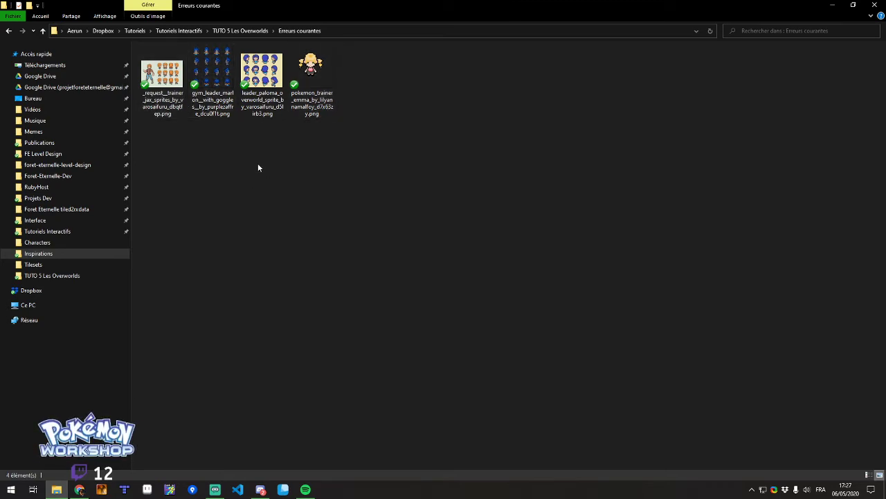
pyautogui.doubleClick(311, 76)
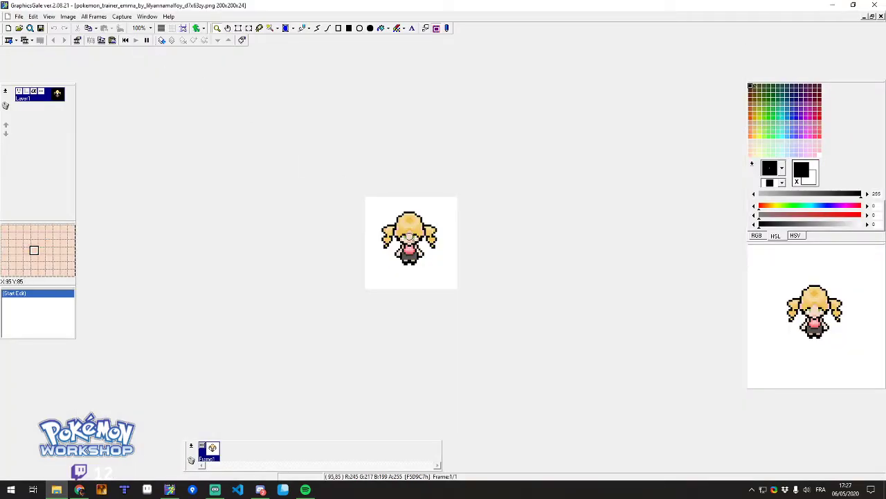
# Enlarge the pigtailed trainer sprite to 700% and examine its head and body.
pyautogui.click(387, 310)
pyautogui.click(392, 294)
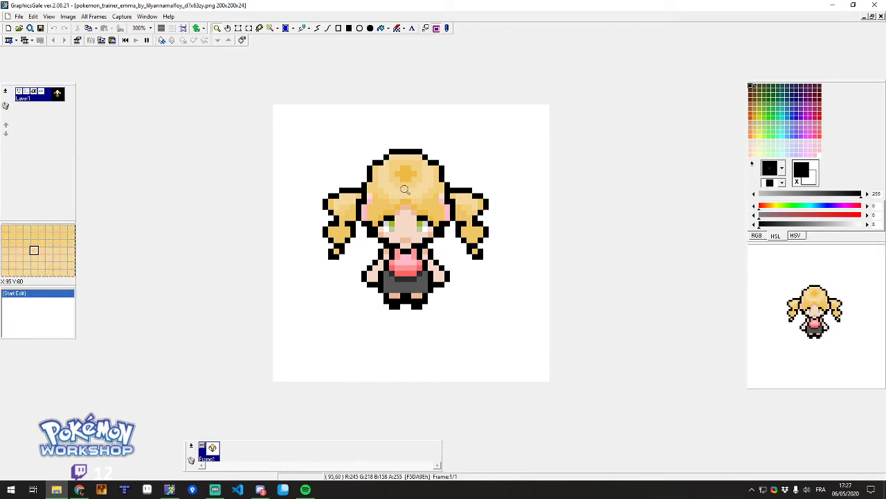
pyautogui.click(400, 202)
pyautogui.click(398, 194)
pyautogui.click(398, 194)
pyautogui.click(398, 194)
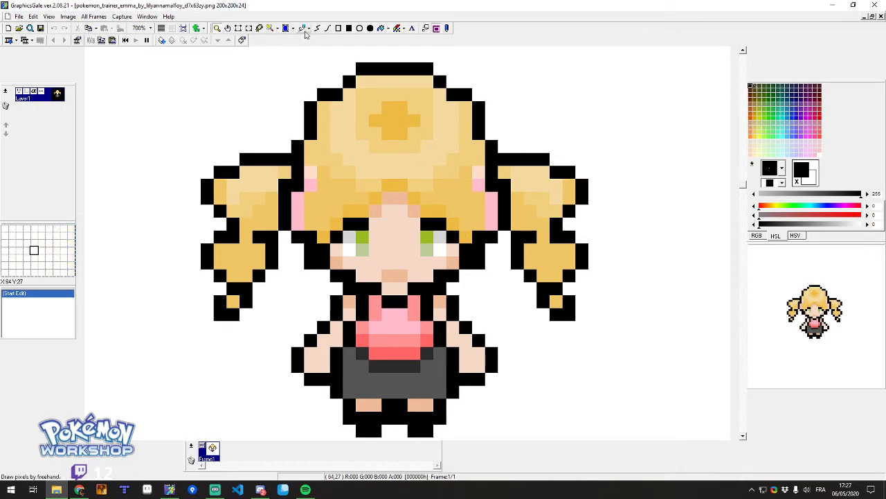
# With the Pen tool, sample the sprite's orange hair shade, its light skin tone and the skirt's dark grey.
pyautogui.click(303, 29)
pyautogui.keyDown('shift'); pyautogui.click(408, 126); pyautogui.keyUp('shift')
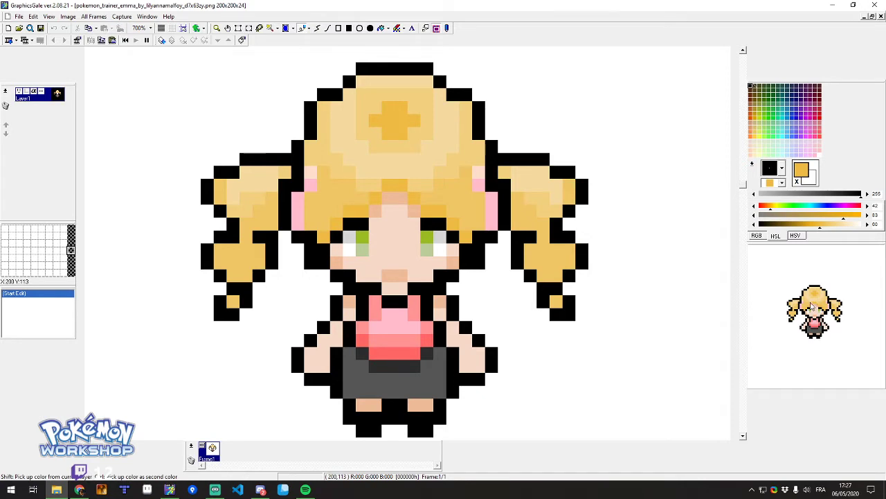
pyautogui.scroll(-3, 389, 143)
pyautogui.scroll(4, 409, 203)
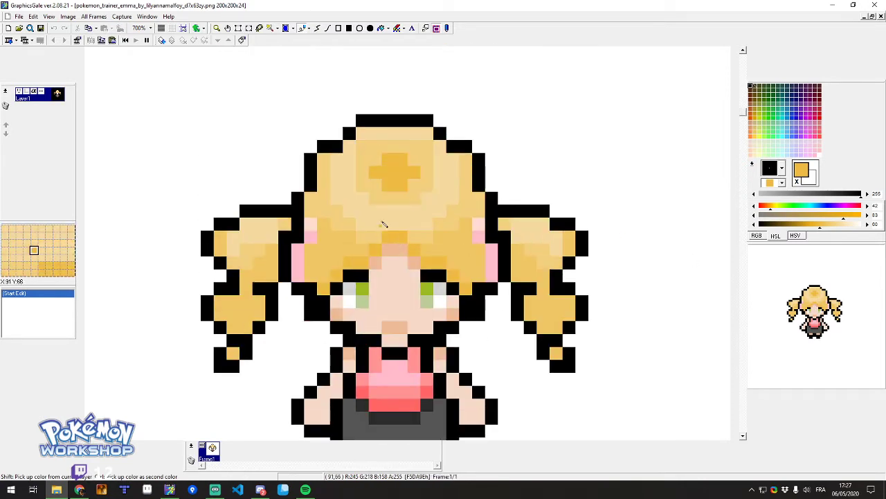
pyautogui.scroll(-2, 444, 188)
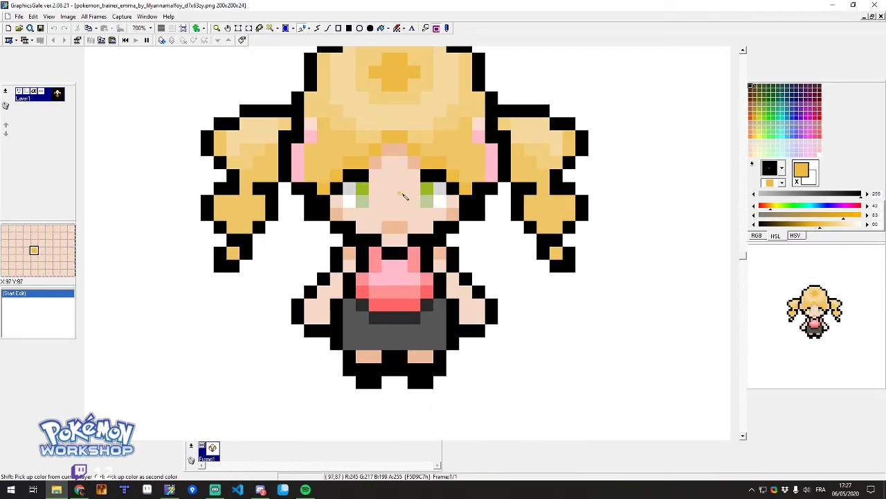
pyautogui.rightClick(439, 221)
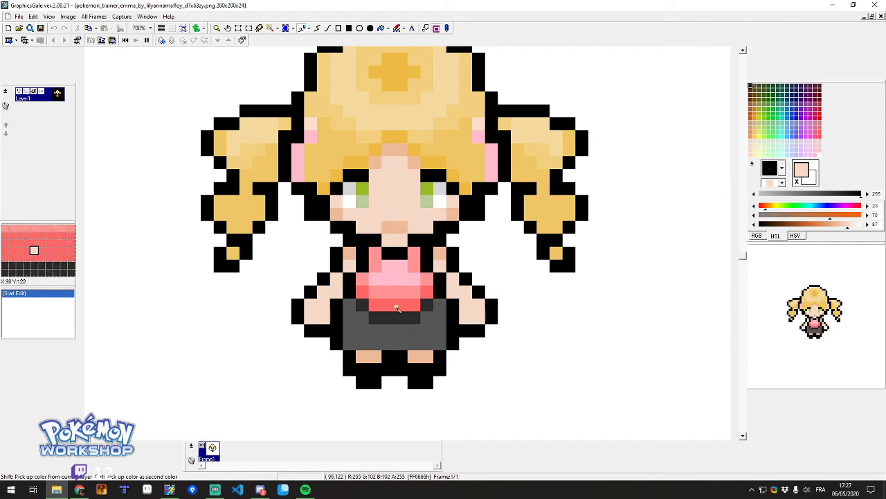
pyautogui.scroll(-1, 396, 308)
pyautogui.rightClick(411, 303)
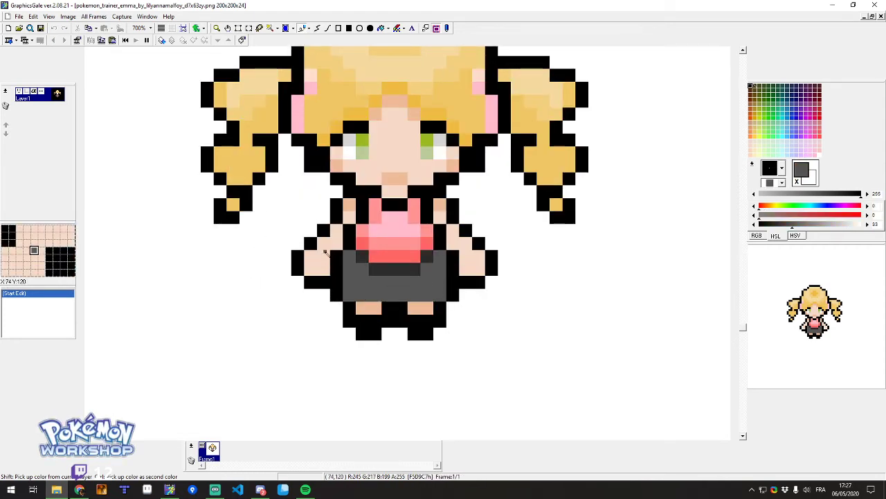
# Examine the trainer sprite's thick black outline, shading and proportions from hair to feet at 700%.
pyautogui.scroll(2, 326, 252)
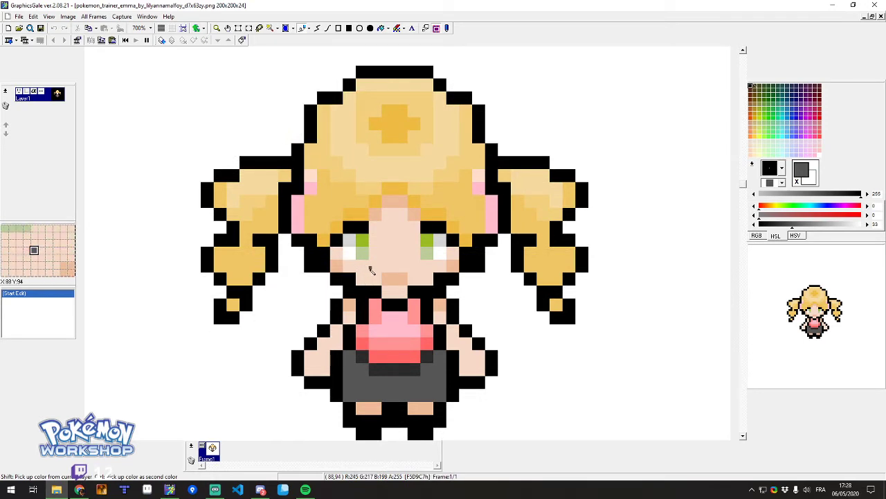
pyautogui.scroll(-2, 475, 228)
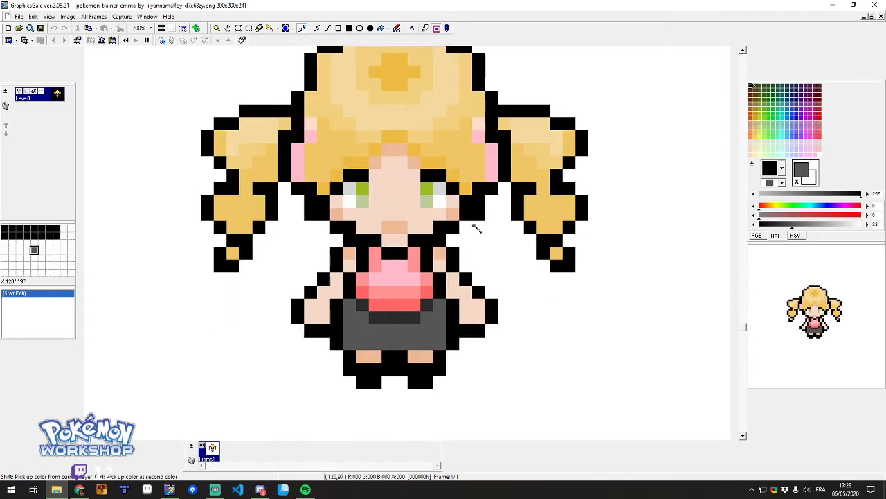
pyautogui.scroll(3, 462, 243)
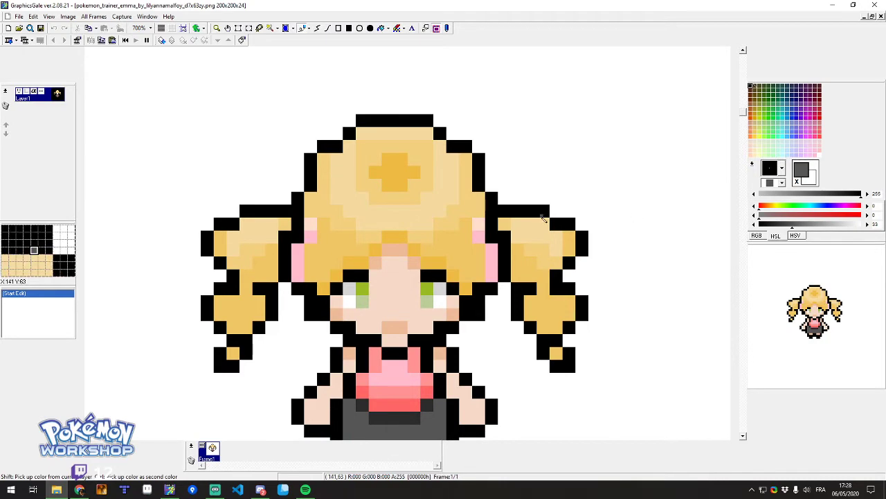
pyautogui.scroll(-4, 540, 215)
pyautogui.scroll(3, 544, 216)
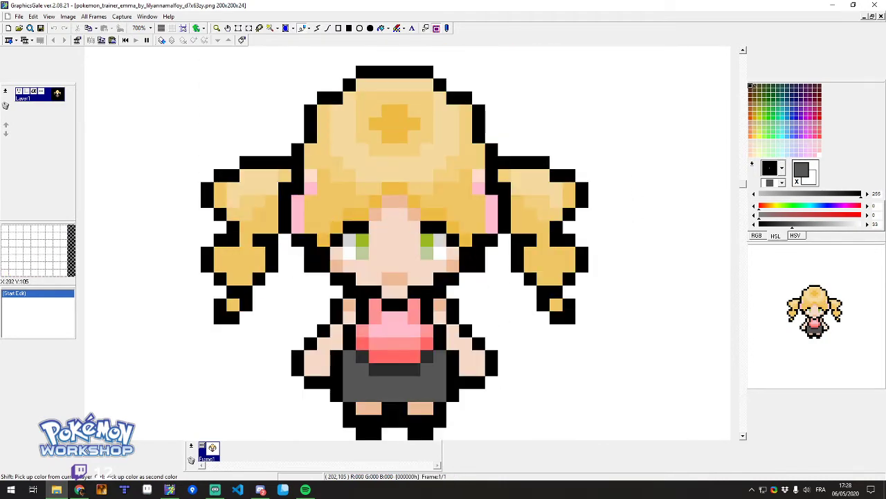
pyautogui.hotkey('alt', 'Tab')
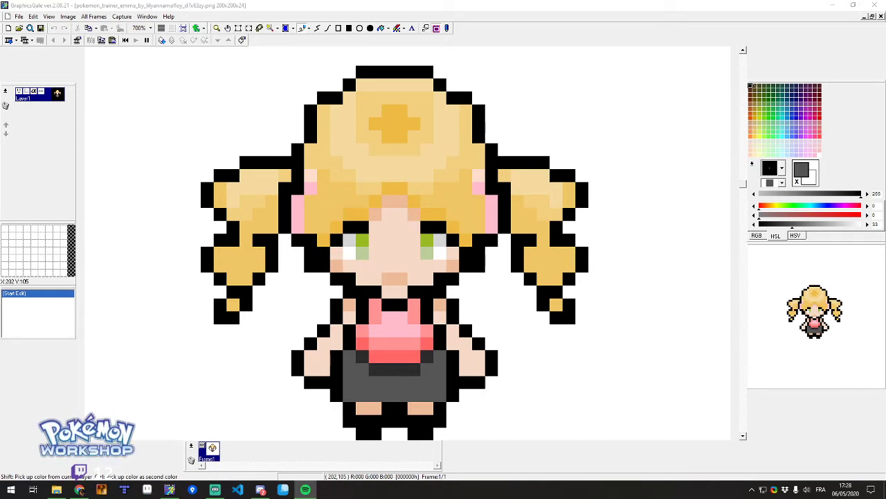
pyautogui.hotkey('alt', 'Tab')
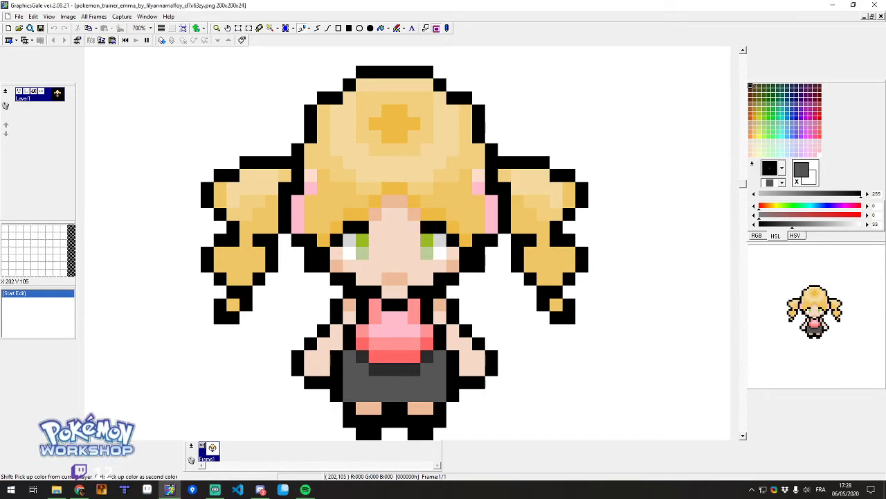
pyautogui.scroll(-3, 485, 263)
pyautogui.scroll(4, 471, 256)
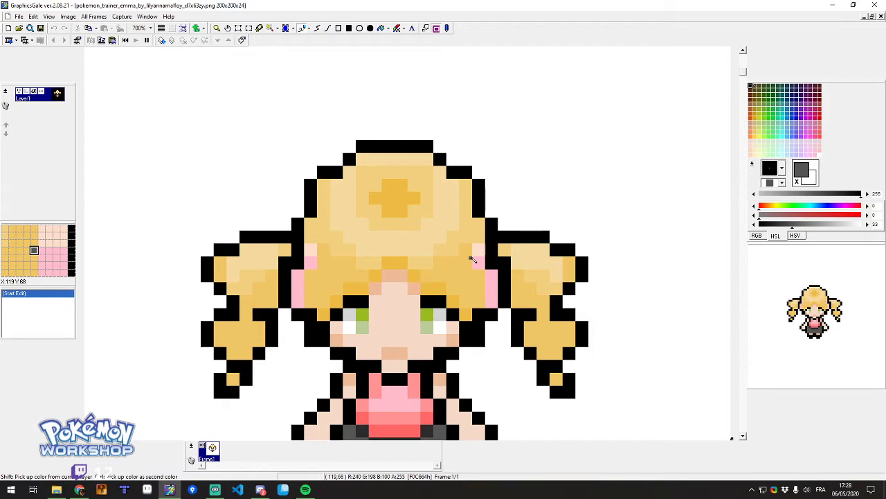
pyautogui.scroll(-2, 470, 257)
pyautogui.scroll(2, 388, 236)
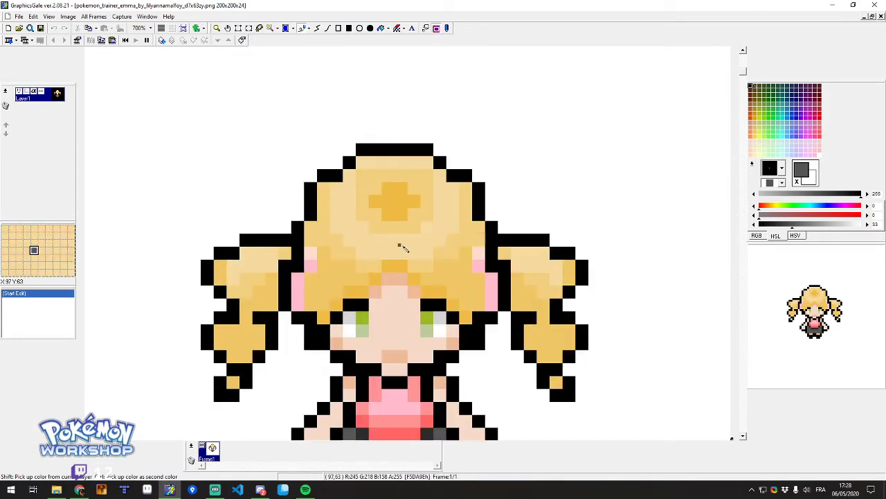
pyautogui.scroll(-2, 408, 250)
pyautogui.scroll(2, 340, 213)
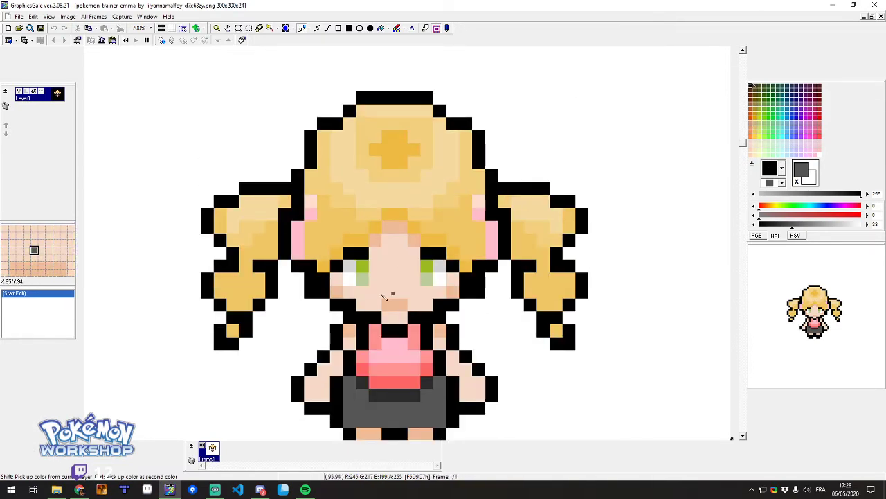
pyautogui.scroll(-4, 416, 293)
pyautogui.scroll(2, 443, 270)
pyautogui.scroll(2, 456, 254)
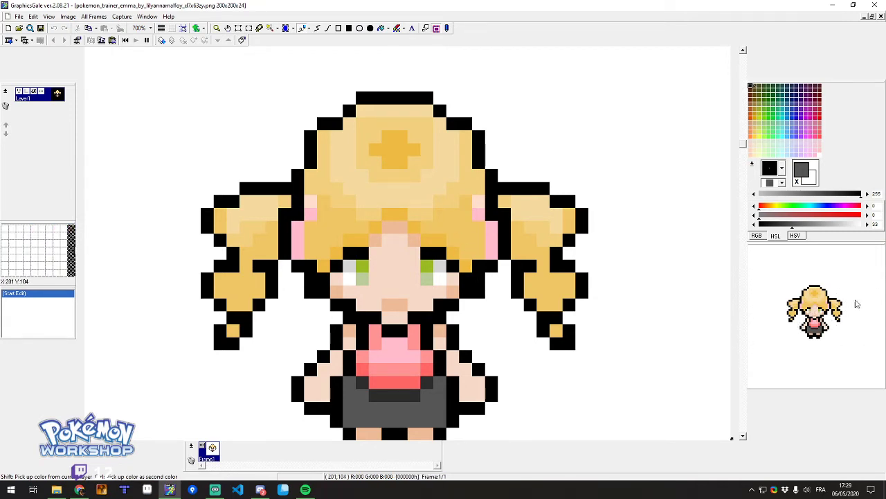
# Compare how the trainer sprite reads at 100%, 400% and 600%.
pyautogui.scroll(-6, 468, 243)
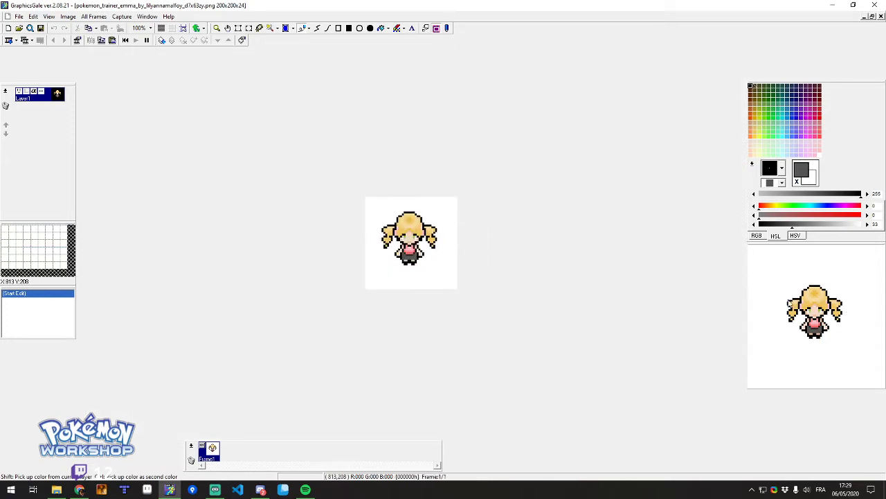
pyautogui.scroll(3, 392, 214)
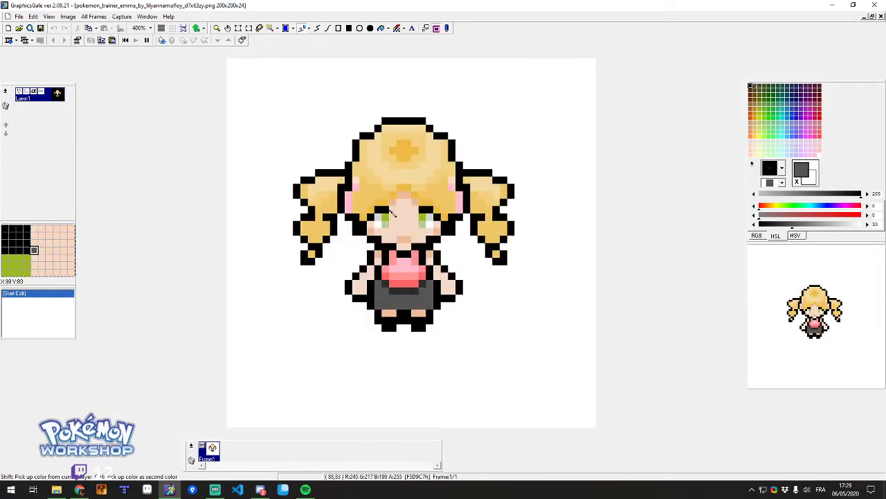
pyautogui.scroll(1, 392, 213)
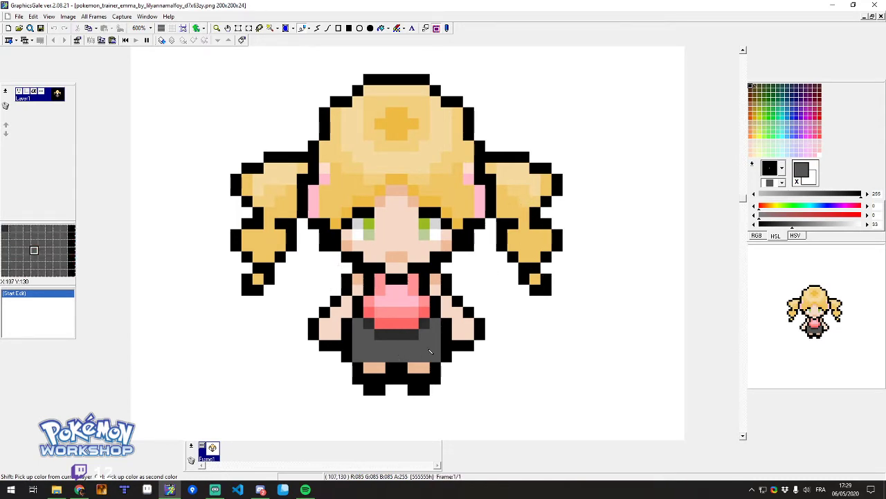
# Close the trainer sprite and open the leader_paloma_overworld_sprite PNG, enlarged to 800%.
pyautogui.click(874, 5)
pyautogui.doubleClick(262, 76)
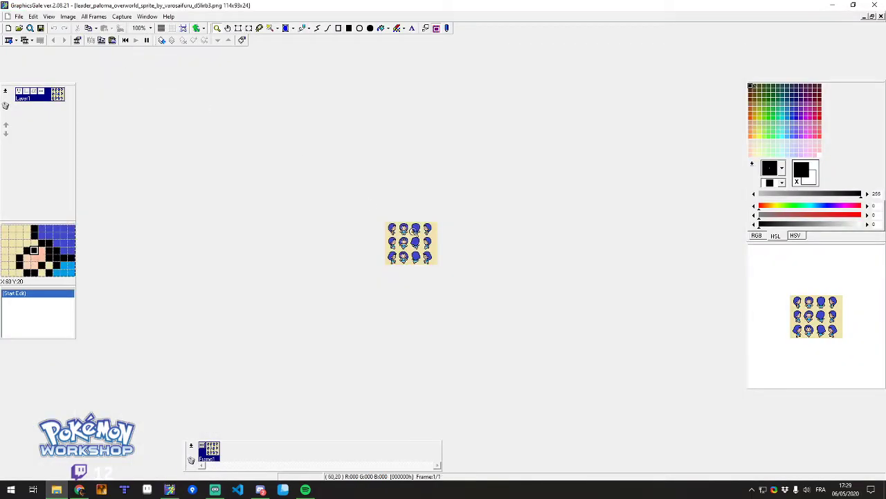
pyautogui.scroll(3, 413, 236)
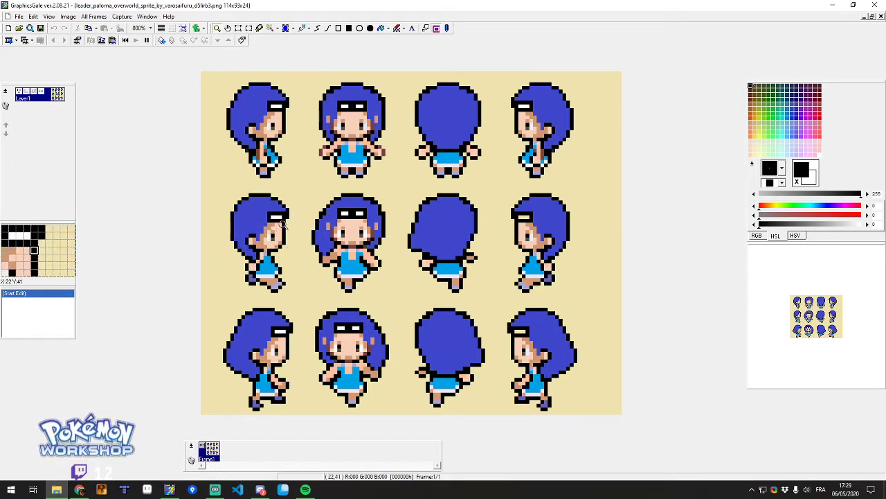
# At 3000%, sample the brown skin shadow and pencil it under the goggles at the forehead's front edge on the second row's first side-view frame.
pyautogui.scroll(5, 256, 171)
pyautogui.click(303, 27)
pyautogui.scroll(-3, 328, 151)
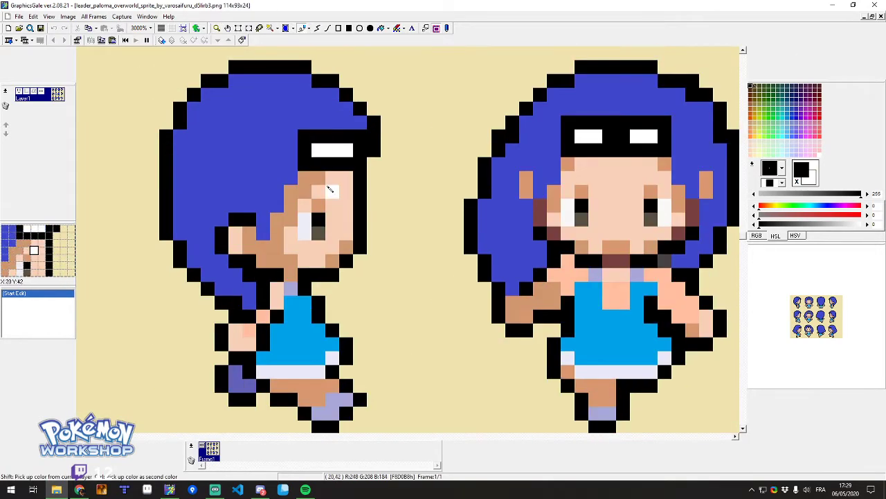
pyautogui.rightClick(316, 181)
pyautogui.click(346, 180)
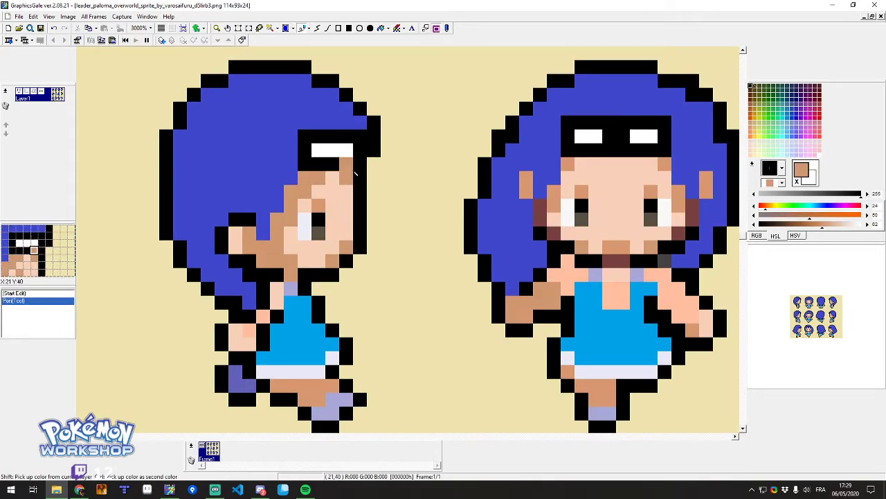
# Redraw the side-view forehead outline one pixel further in with black, and erase the outer pixels with the beige background colour.
pyautogui.keyDown('shift'); pyautogui.click(349, 166); pyautogui.keyUp('shift')
pyautogui.click(349, 182)
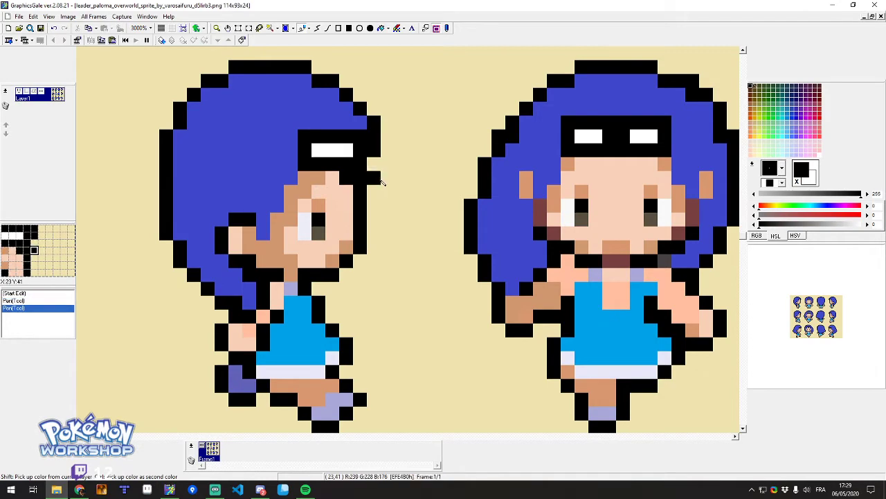
pyautogui.rightClick(379, 178)
pyautogui.click(361, 178)
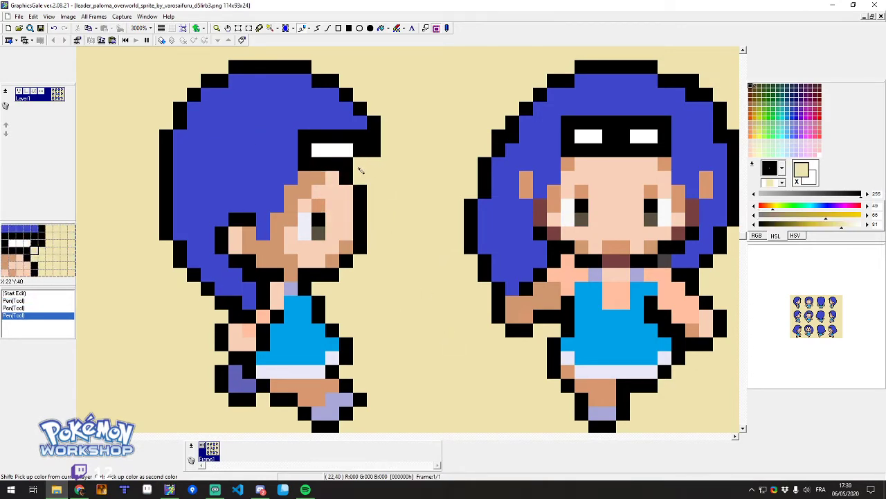
# On the top row's front-facing frame, sample the hair's blue and paint over the inner corner pixels of the black outline around the upper hair.
pyautogui.scroll(-3, 427, 173)
pyautogui.scroll(4, 373, 57)
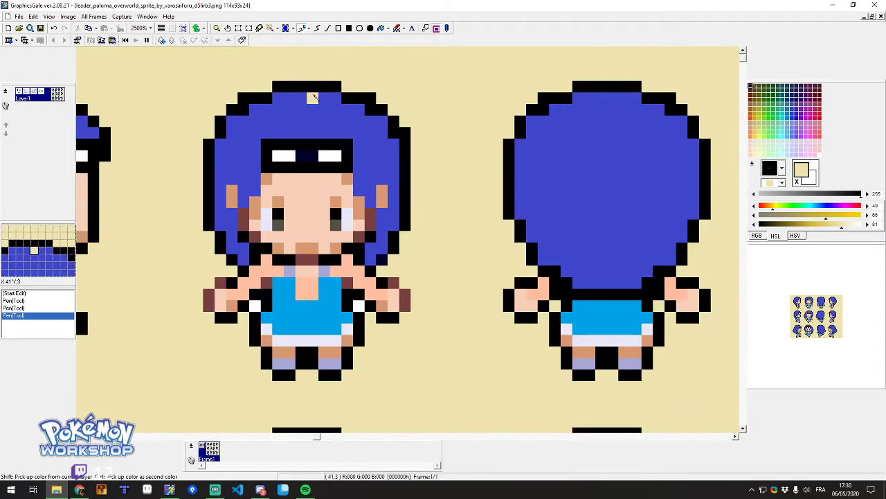
pyautogui.rightClick(423, 172)
pyautogui.click(439, 167)
pyautogui.click(408, 139)
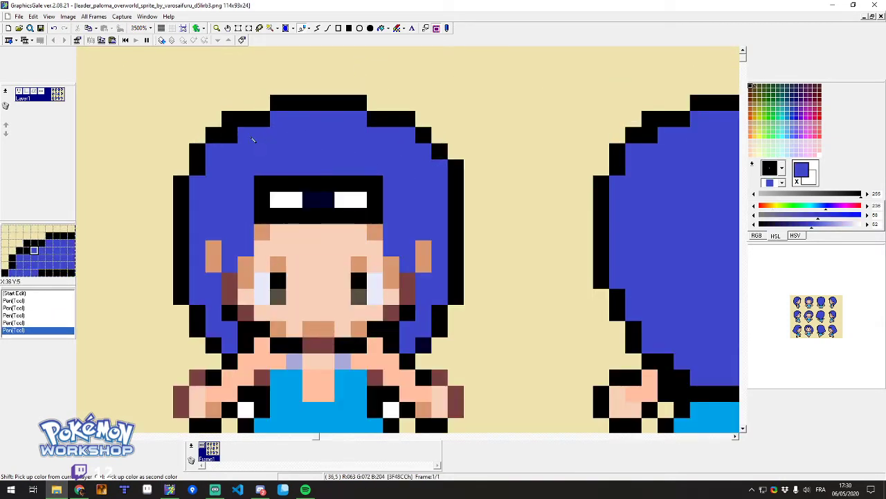
pyautogui.rightClick(230, 135)
pyautogui.scroll(-2, 436, 128)
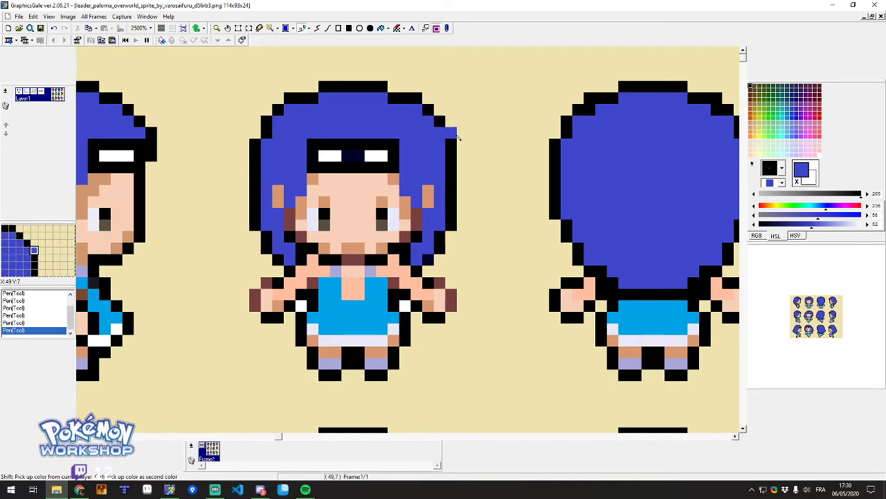
# Paint the remaining inner corner pixels of the black outline around the top-row front-facing frame's upper hair blue and review the whole sheet.
pyautogui.rightClick(266, 122)
pyautogui.rightClick(290, 98)
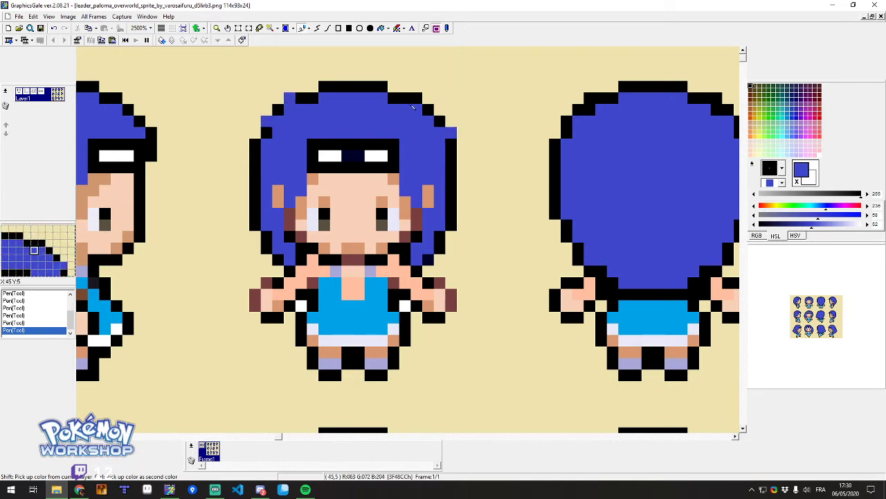
pyautogui.rightClick(416, 98)
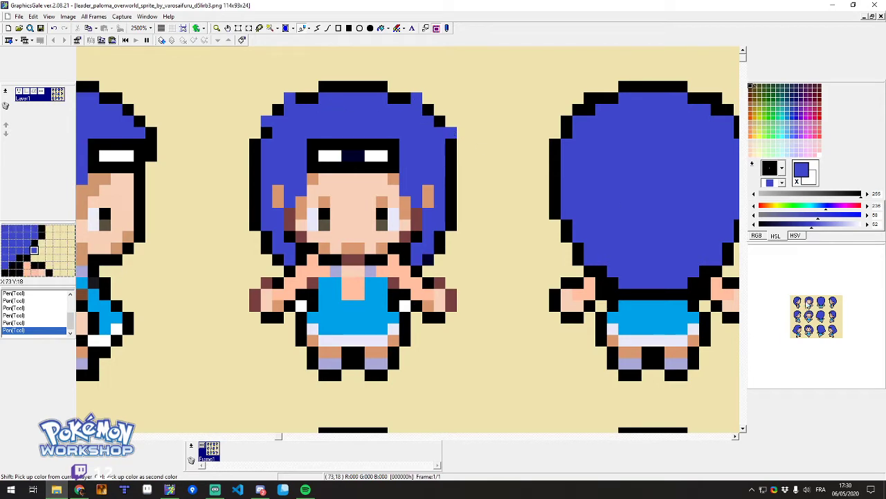
pyautogui.scroll(-3, 520, 201)
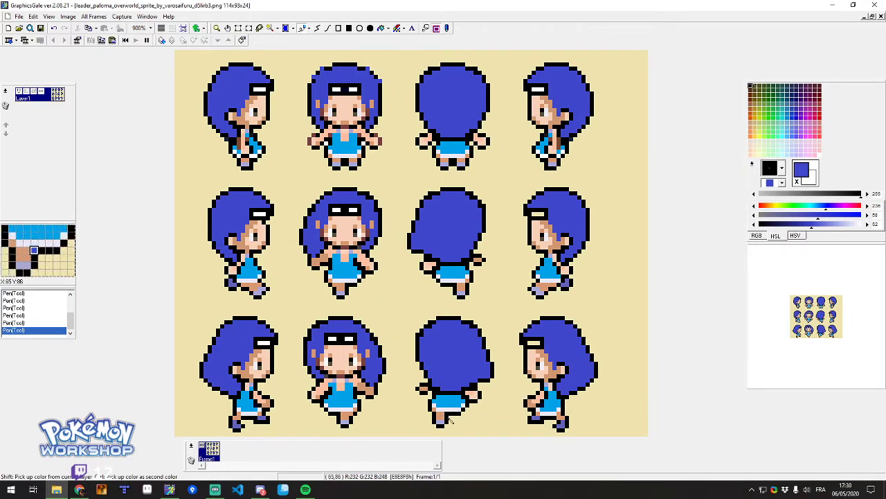
pyautogui.scroll(3, 334, 393)
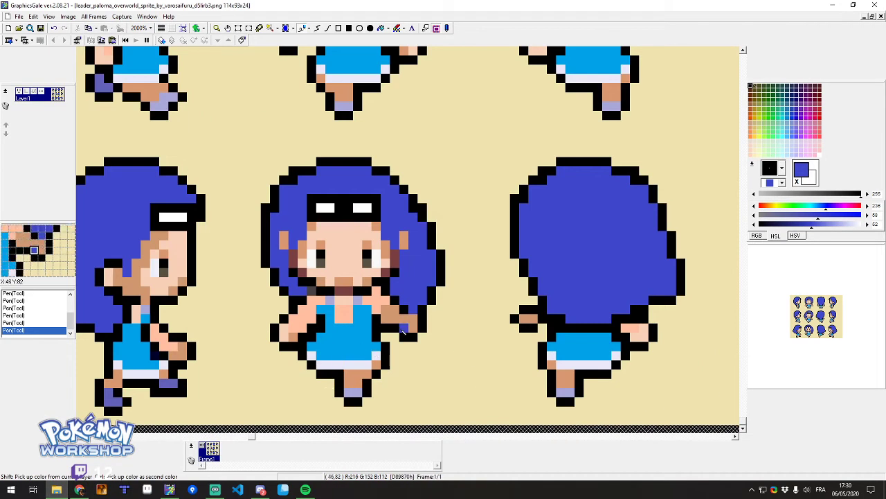
pyautogui.scroll(-3, 489, 253)
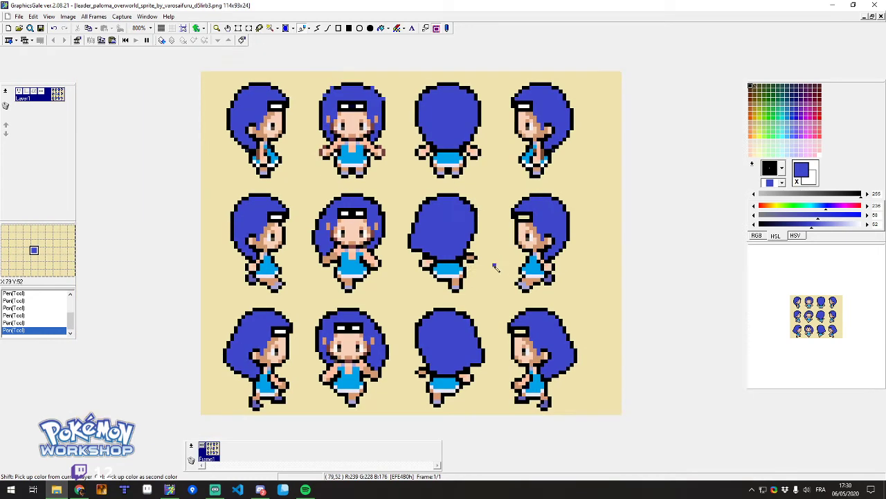
# Close the leader_paloma sprite sheet and open the _request__trainer_jax_sprites PNG, maximized and enlarged to 700%.
pyautogui.click(870, 6)
pyautogui.click(475, 285)
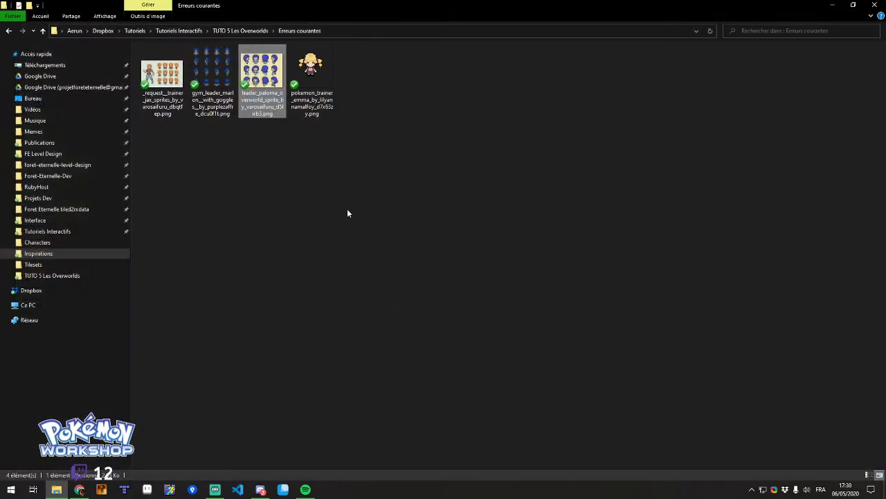
pyautogui.click(347, 213)
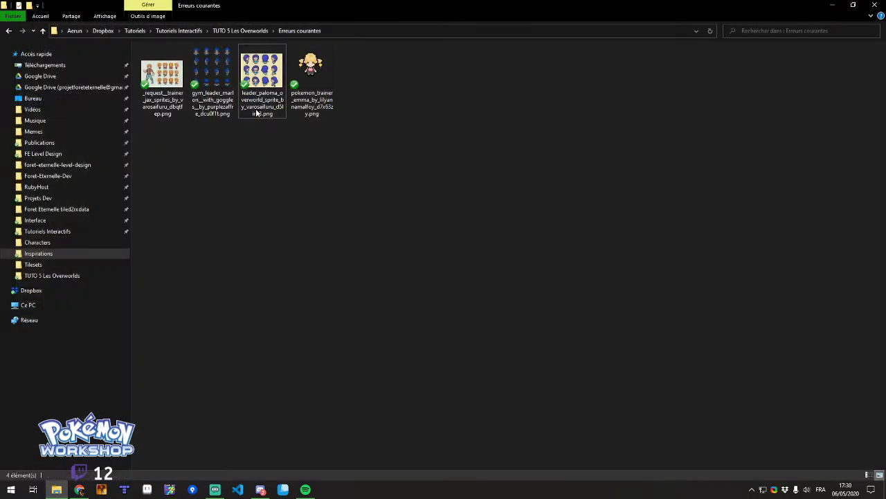
pyautogui.doubleClick(169, 101)
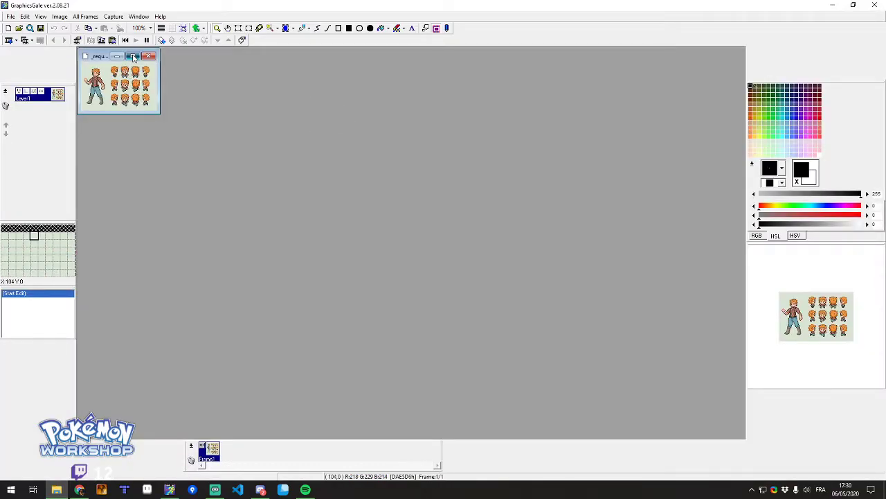
pyautogui.click(133, 57)
pyautogui.scroll(6, 585, 241)
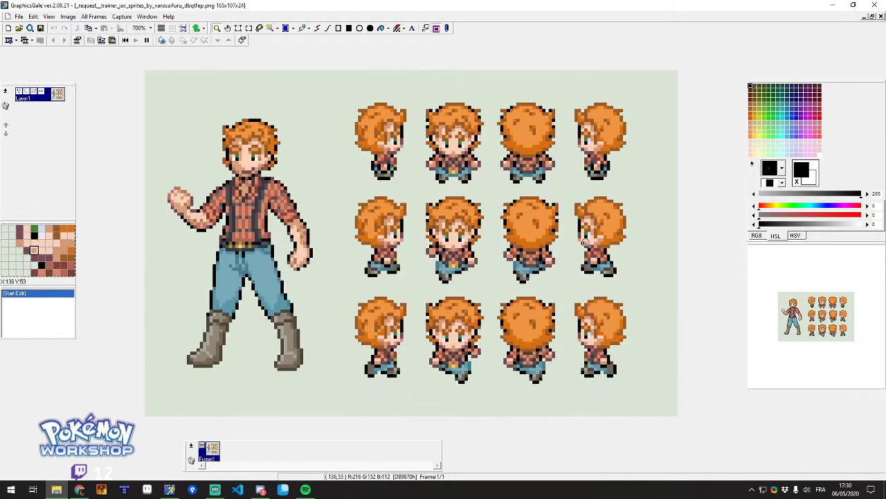
# Examine the hair outlines and shading of all overworld frames and the full-body trainer sprite, with the preview enlarged.
pyautogui.scroll(3, 585, 241)
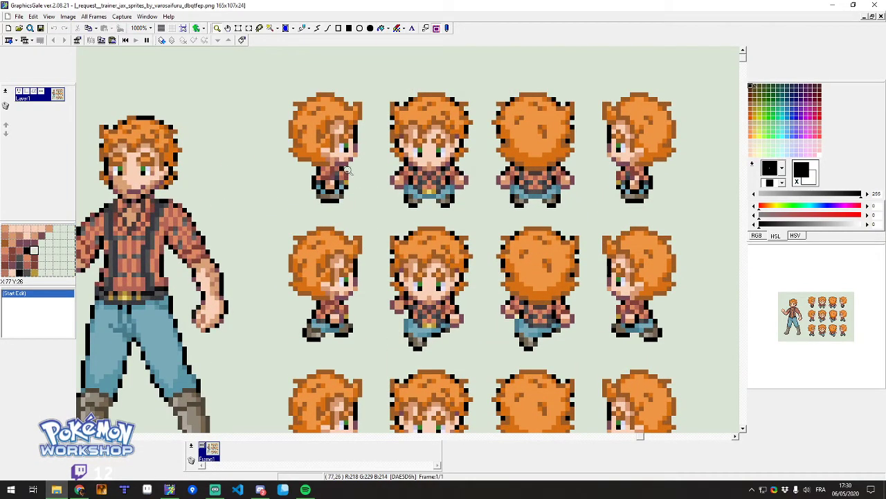
pyautogui.scroll(1, 490, 127)
pyautogui.scroll(-1, 526, 146)
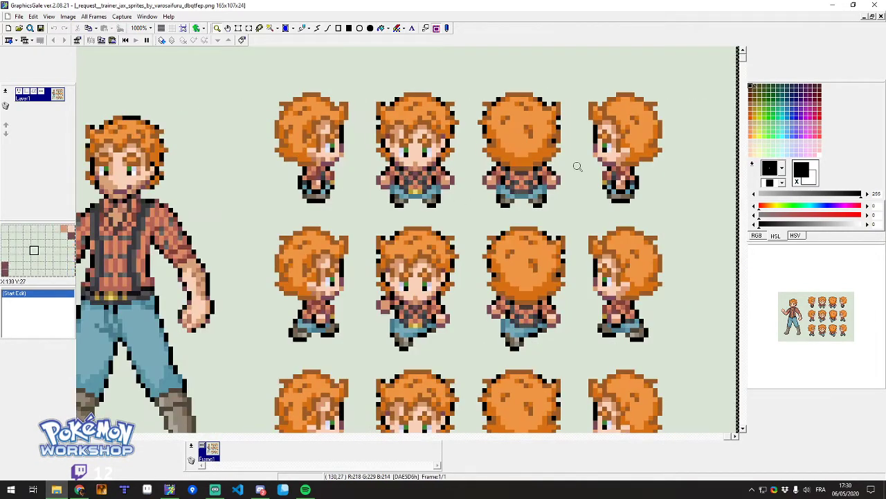
pyautogui.scroll(1, 540, 156)
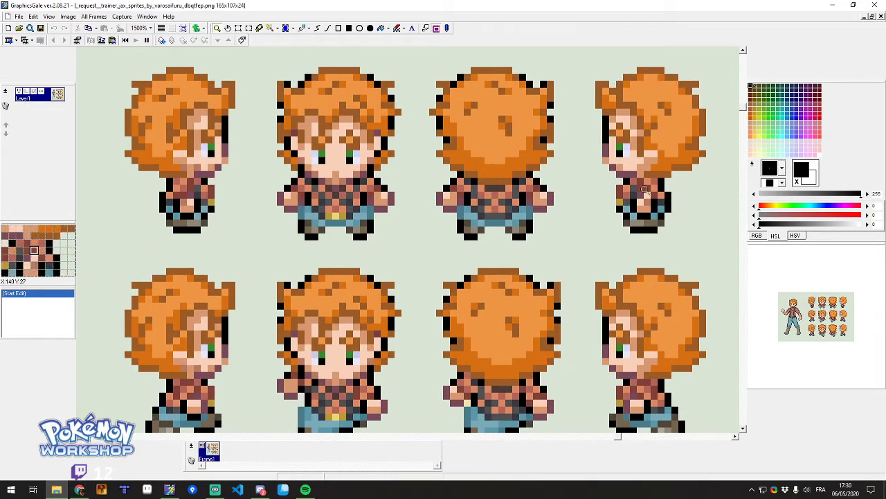
pyautogui.scroll(-3, 678, 166)
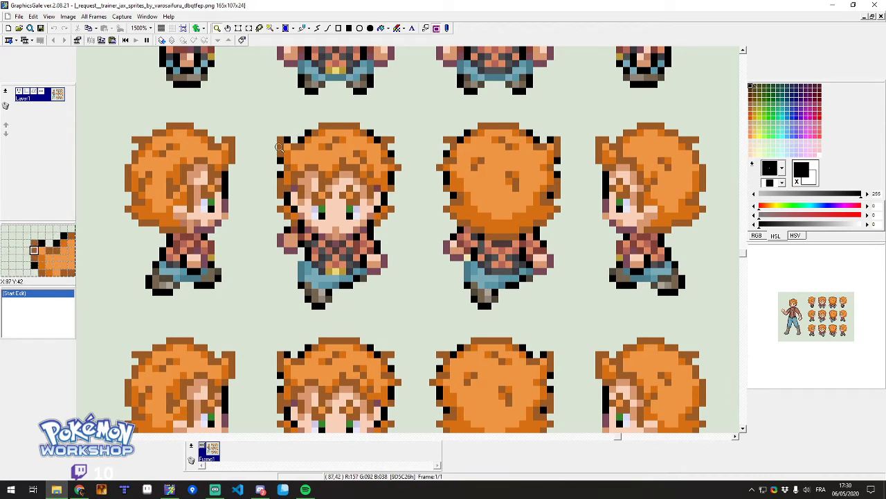
pyautogui.rightClick(817, 331)
pyautogui.click(813, 180)
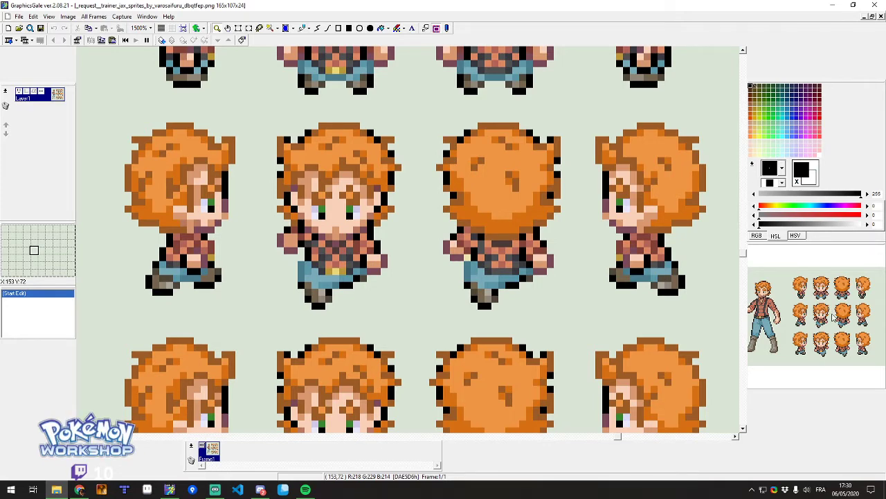
pyautogui.scroll(-3, 392, 215)
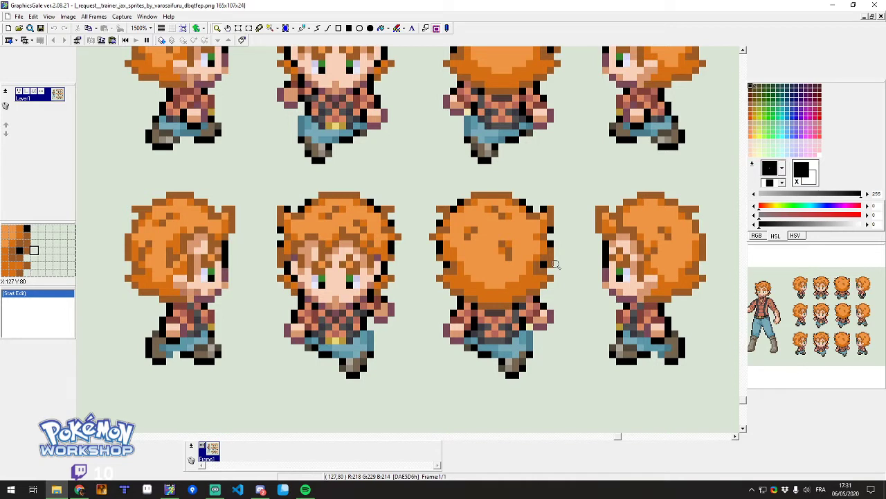
pyautogui.scroll(-1, 554, 263)
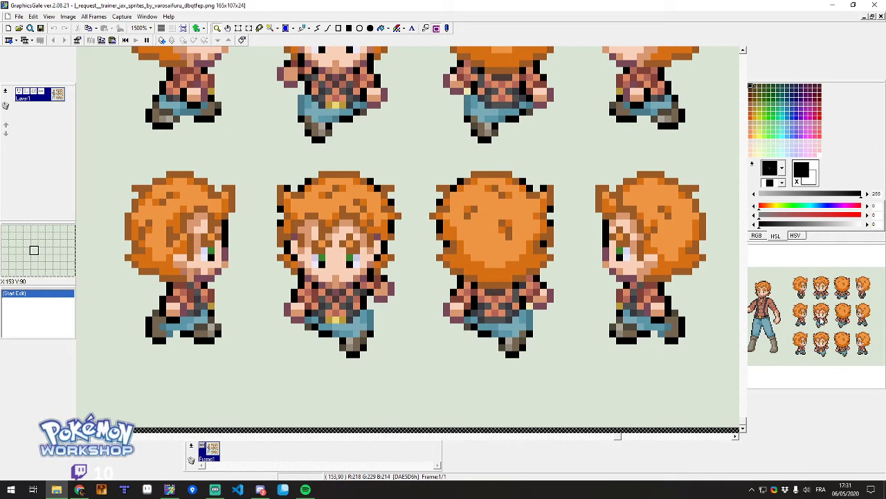
pyautogui.scroll(-7, 626, 188)
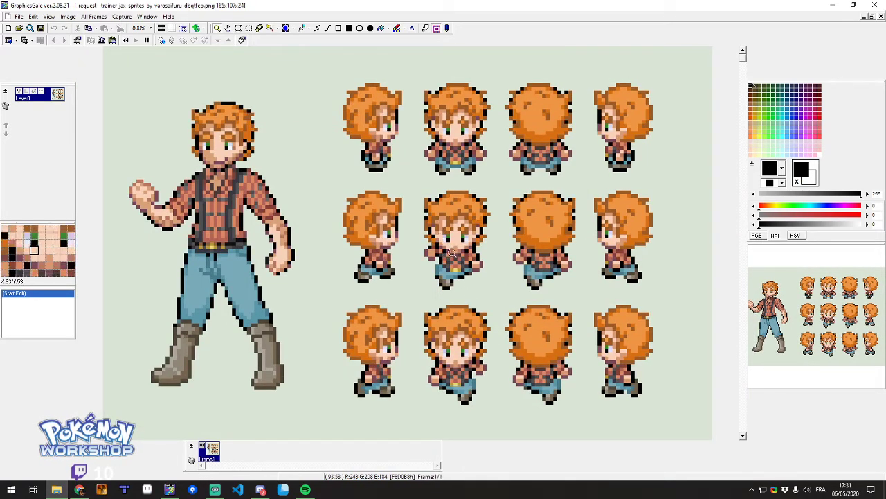
pyautogui.scroll(-1, 458, 280)
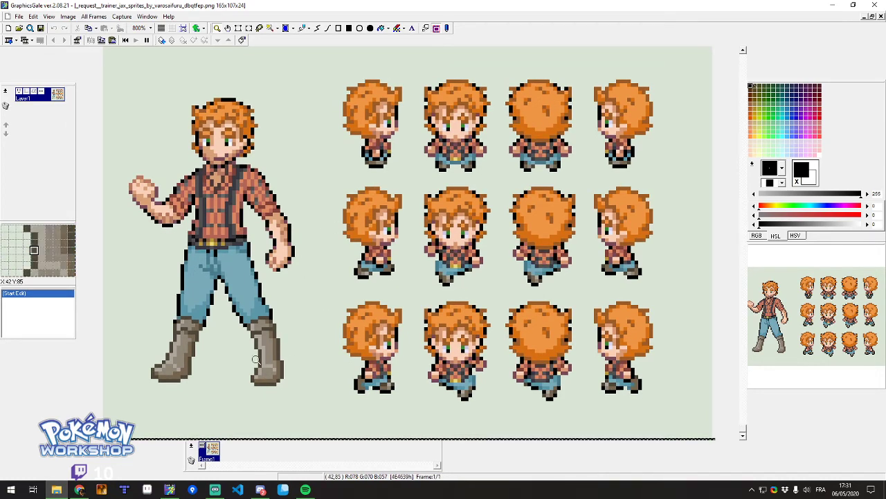
pyautogui.scroll(1, 294, 355)
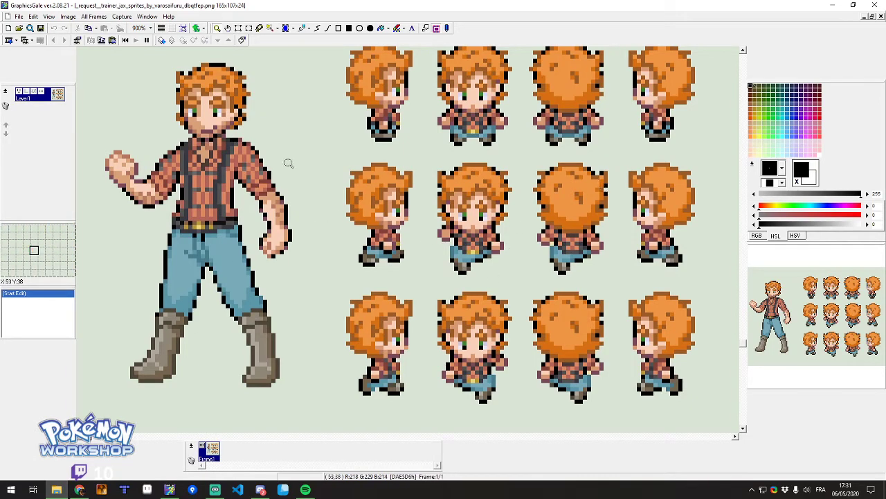
# Sample the mid grey-brown of the full-body trainer's boot and pencil over pixels of its side shading.
pyautogui.scroll(3, 193, 252)
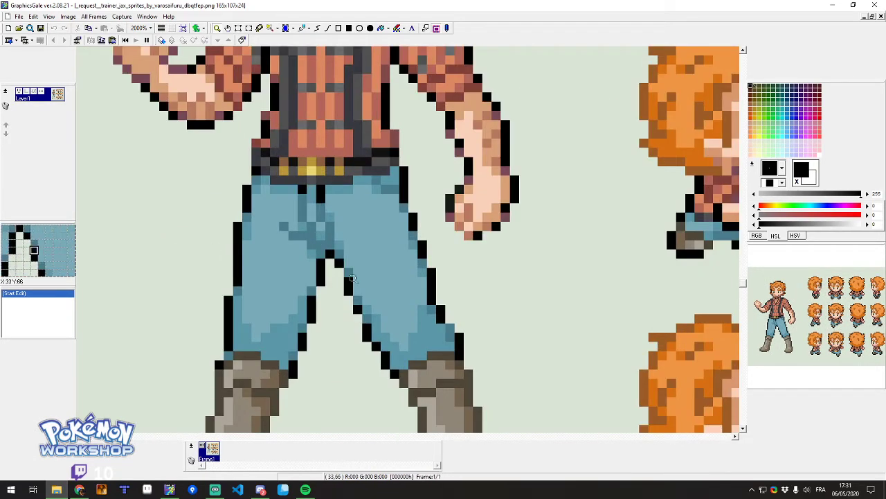
pyautogui.scroll(-3, 330, 277)
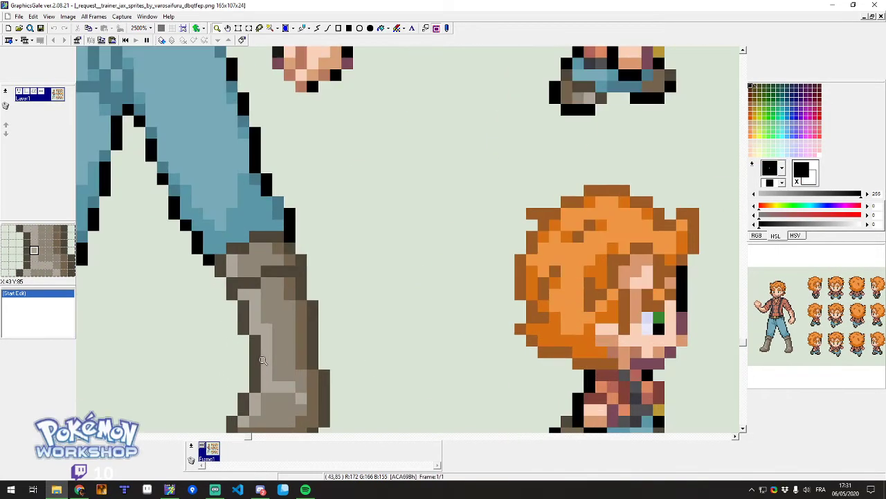
pyautogui.click(266, 352)
pyautogui.press('p')
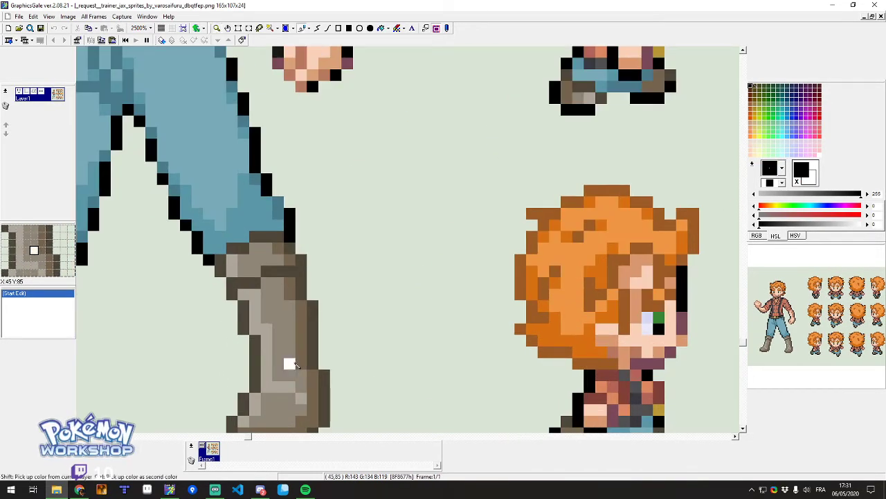
pyautogui.rightClick(290, 363)
pyautogui.click(301, 363)
pyautogui.scroll(-4, 343, 365)
pyautogui.click(268, 322)
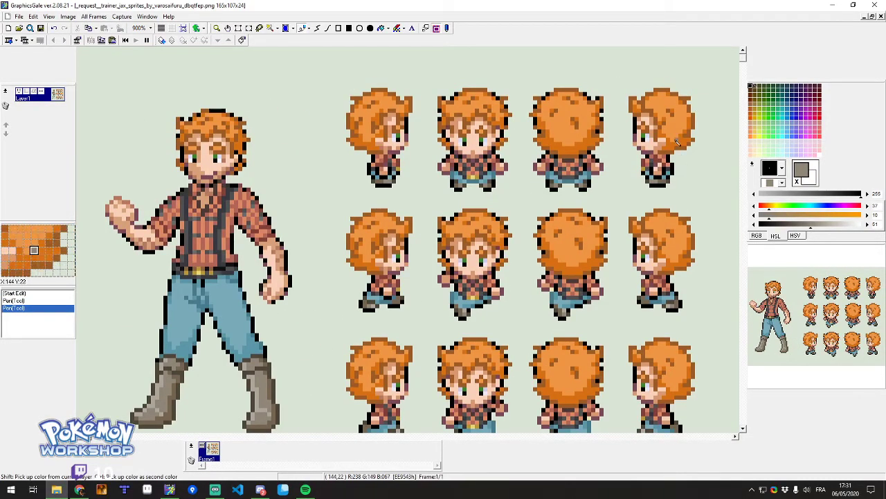
# At 3000%, pencil black over the brown outline along the hair's underside and lower back on the top row's last side-view frame.
pyautogui.scroll(2, 670, 178)
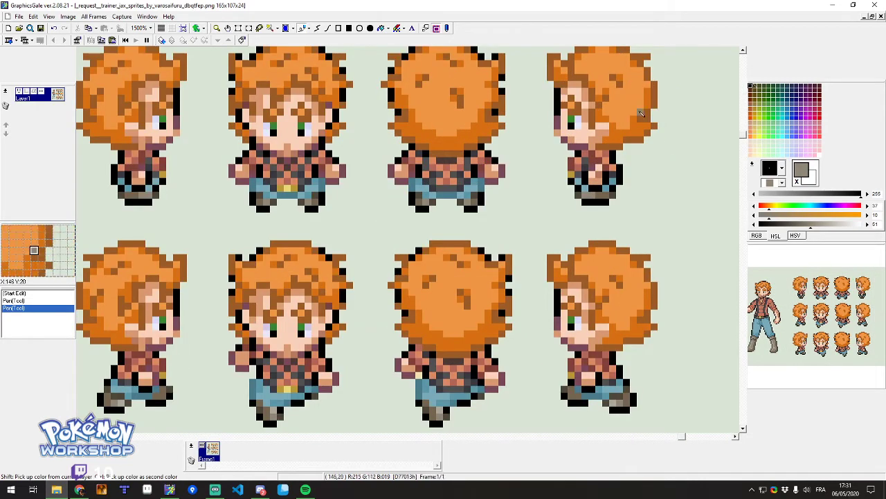
pyautogui.scroll(-2, 642, 113)
pyautogui.scroll(3, 672, 135)
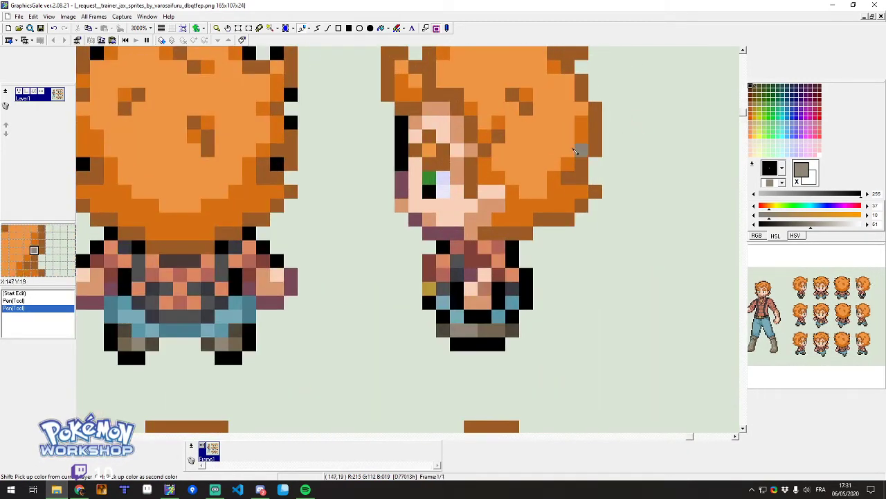
pyautogui.click(525, 236)
pyautogui.click(568, 219)
pyautogui.click(582, 204)
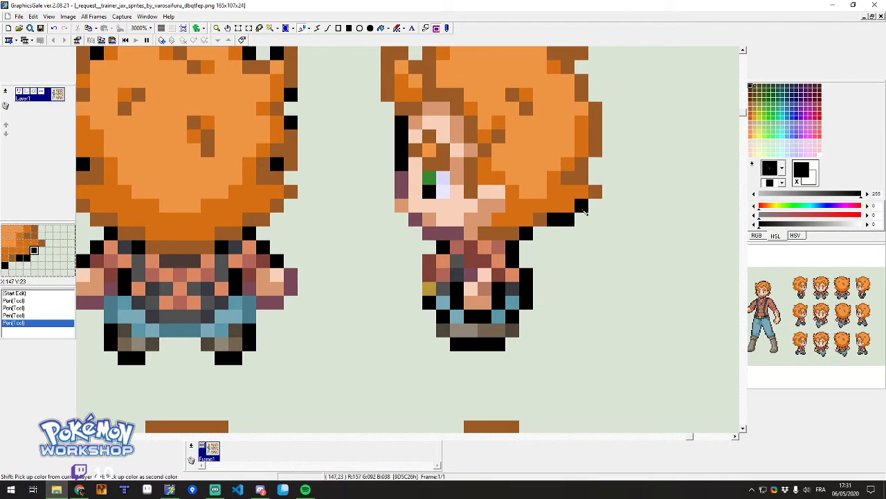
pyautogui.click(596, 191)
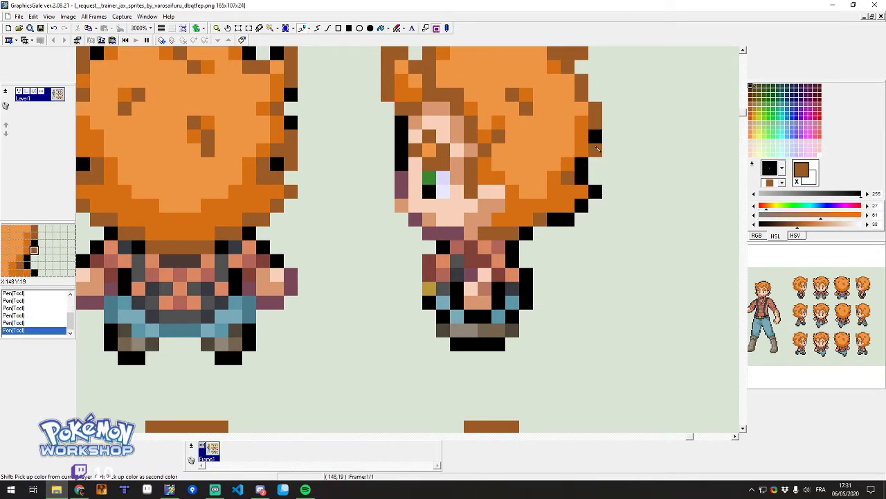
# Continue the black outline up the back of the side-view hair and across its crown, and compare it with the neighbouring frames.
pyautogui.scroll(2, 589, 133)
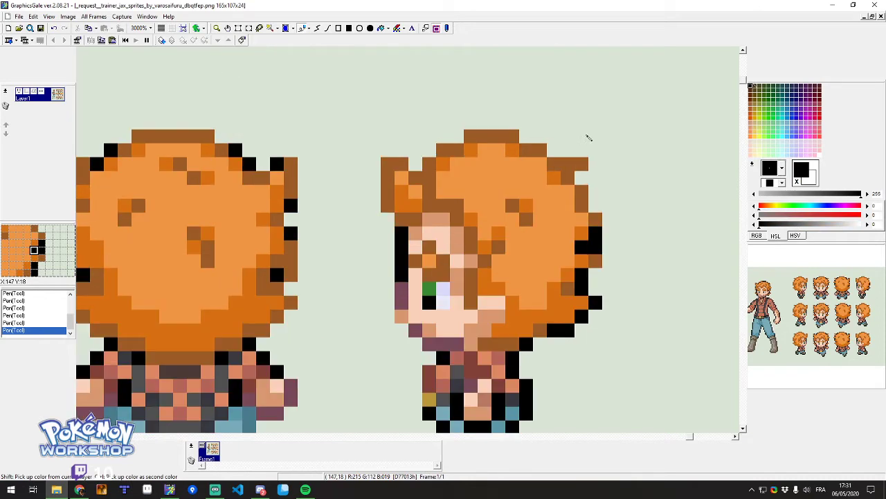
pyautogui.click(568, 177)
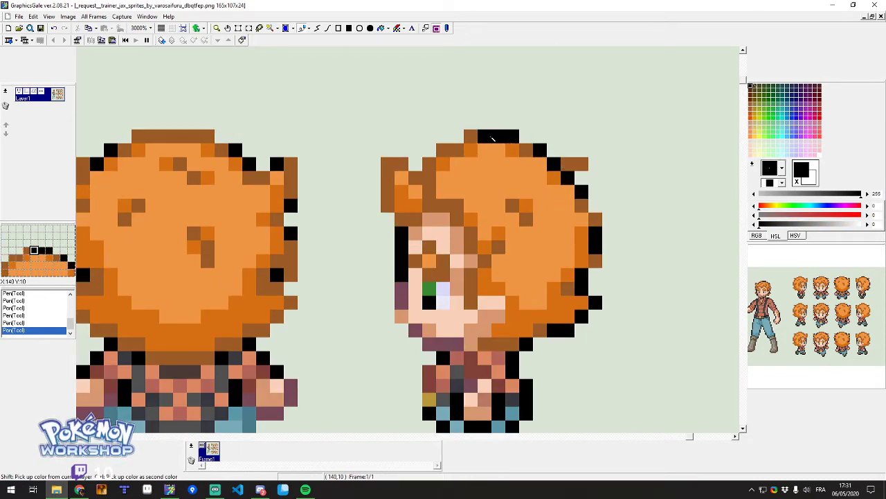
pyautogui.scroll(-1, 514, 205)
pyautogui.scroll(-2, 514, 218)
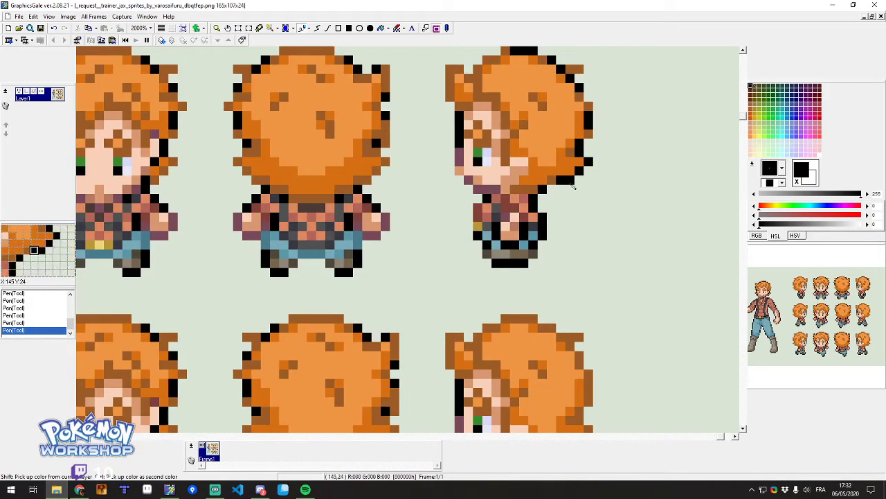
pyautogui.scroll(2, 539, 196)
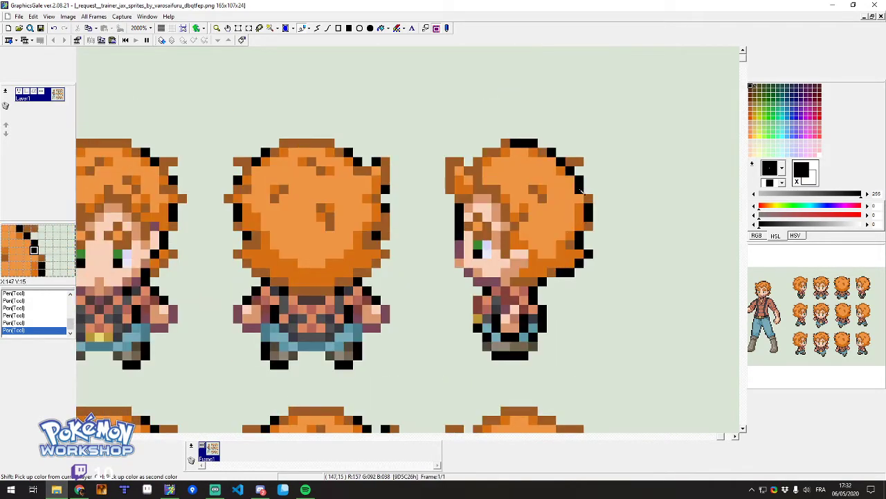
pyautogui.scroll(-2, 487, 218)
pyautogui.scroll(2, 204, 224)
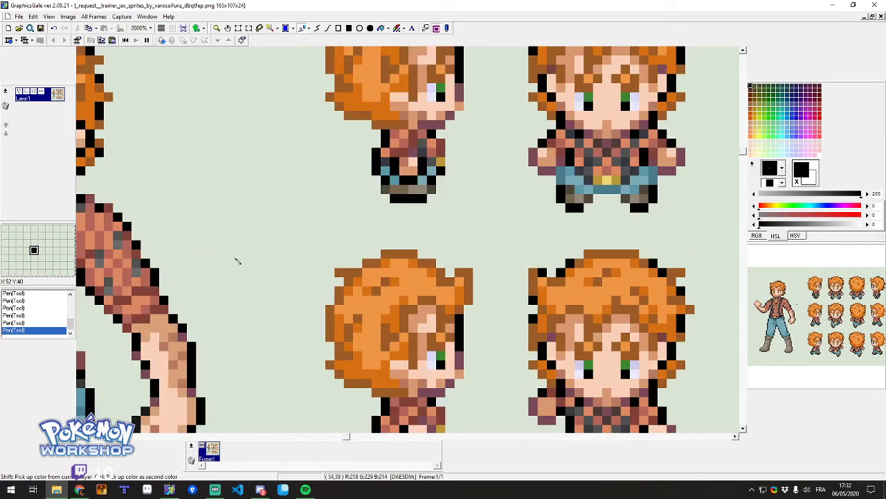
# Sample the dark brown from the full-body trainer's shirt and pencil it over outline pixels around the top row's last side-view hair.
pyautogui.scroll(-2, 238, 261)
pyautogui.scroll(1, 151, 299)
pyautogui.scroll(1, 149, 299)
pyautogui.scroll(3, 249, 301)
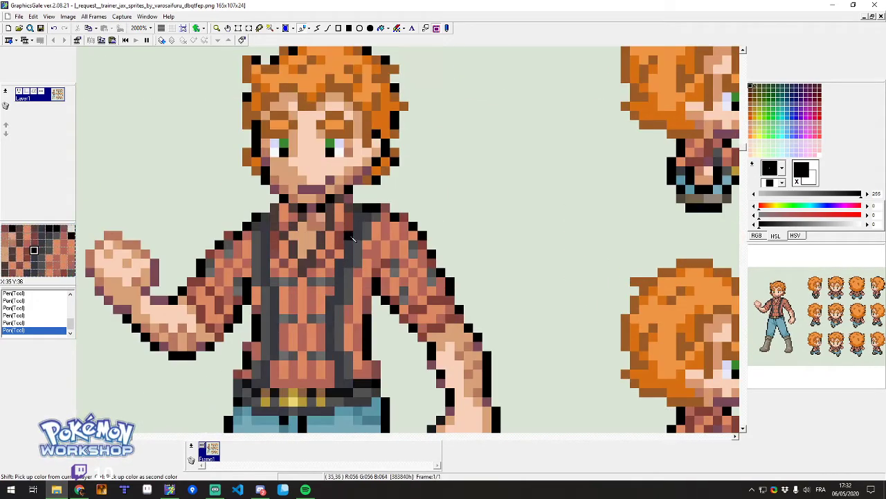
pyautogui.rightClick(330, 217)
pyautogui.scroll(-3, 307, 221)
pyautogui.scroll(6, 651, 133)
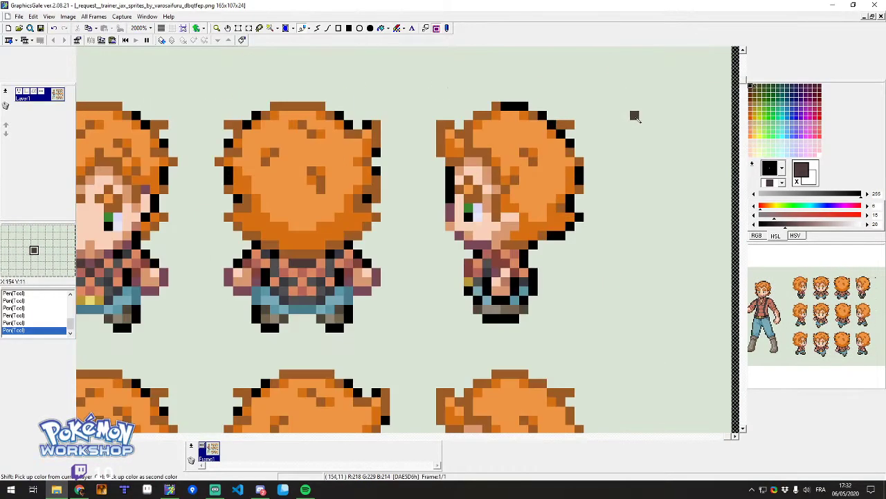
pyautogui.click(536, 119)
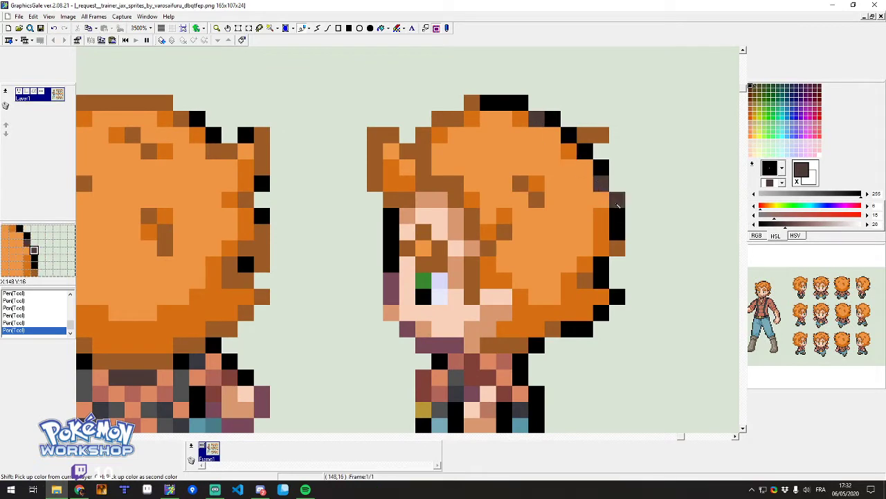
pyautogui.click(617, 248)
pyautogui.click(552, 328)
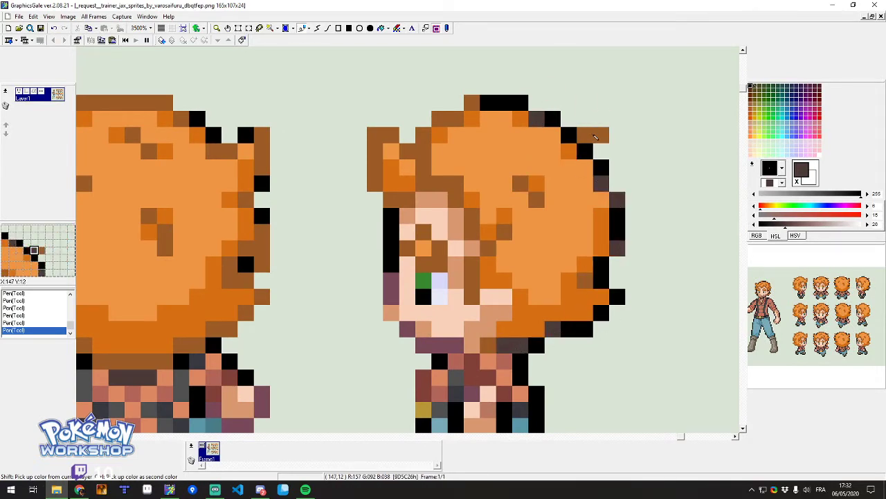
pyautogui.click(472, 103)
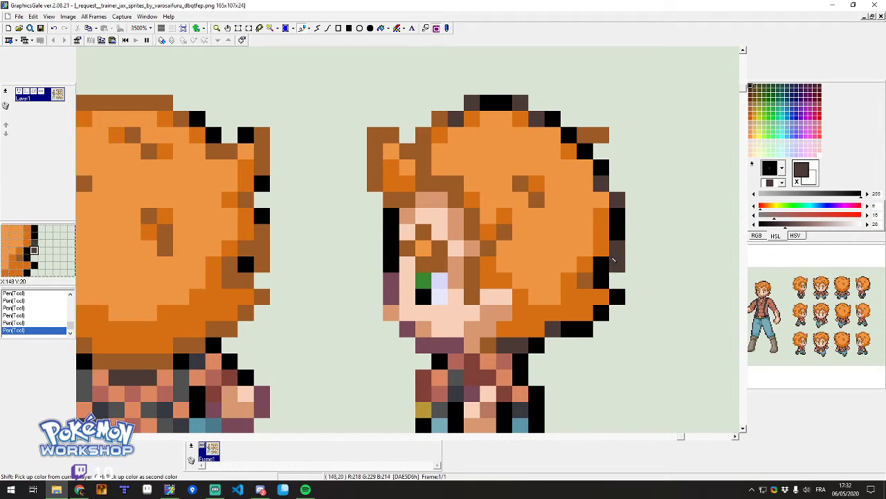
# Sample the darker orange and pencil wider shading over the back and lower part of the side-view hair.
pyautogui.keyDown('ctrl'); pyautogui.click(609, 237); pyautogui.keyUp('ctrl')
pyautogui.moveTo(586, 231); pyautogui.dragTo(589, 242)
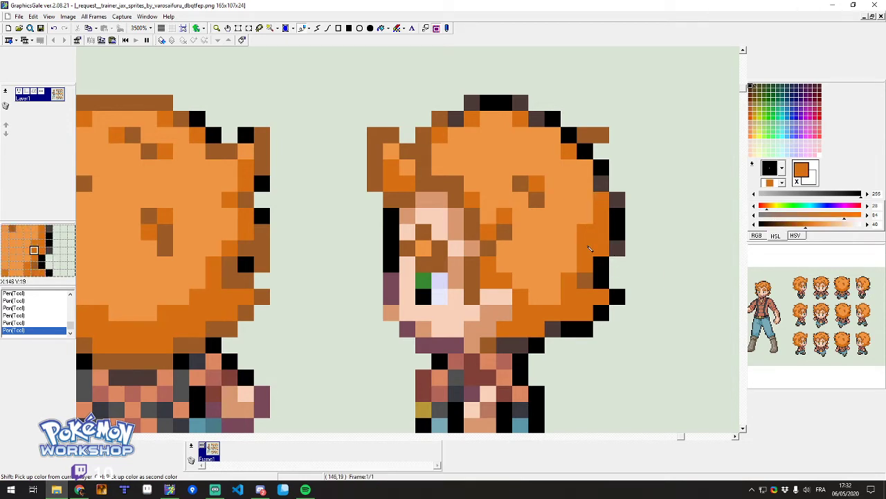
pyautogui.moveTo(562, 279)
pyautogui.mouseDown()
pyautogui.moveTo(529, 287)
pyautogui.moveTo(546, 299)
pyautogui.mouseUp()
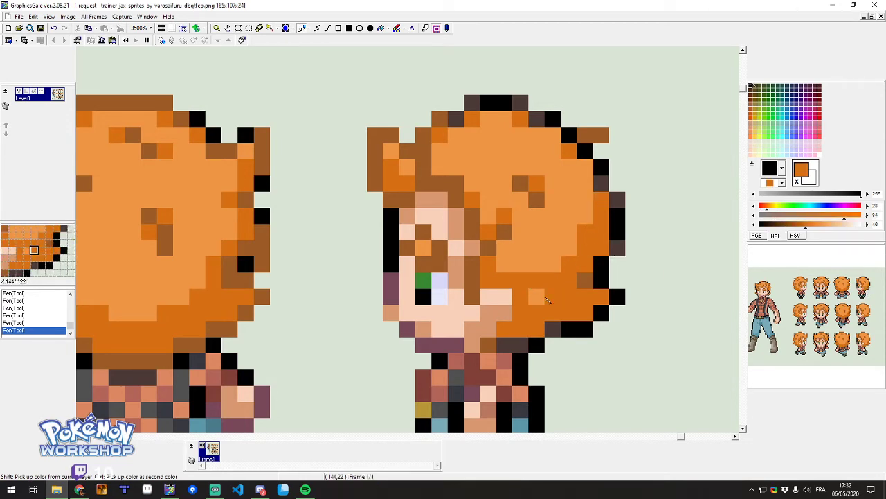
pyautogui.click(569, 249)
pyautogui.click(543, 270)
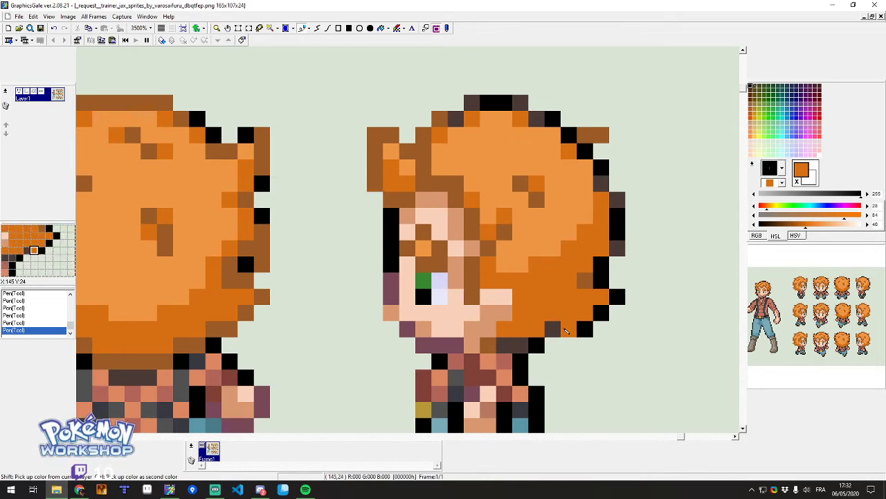
# Sketch a darker-orange arrow with side strokes above the top row, between the back-view frame and the last side-view frame.
pyautogui.scroll(-4, 469, 162)
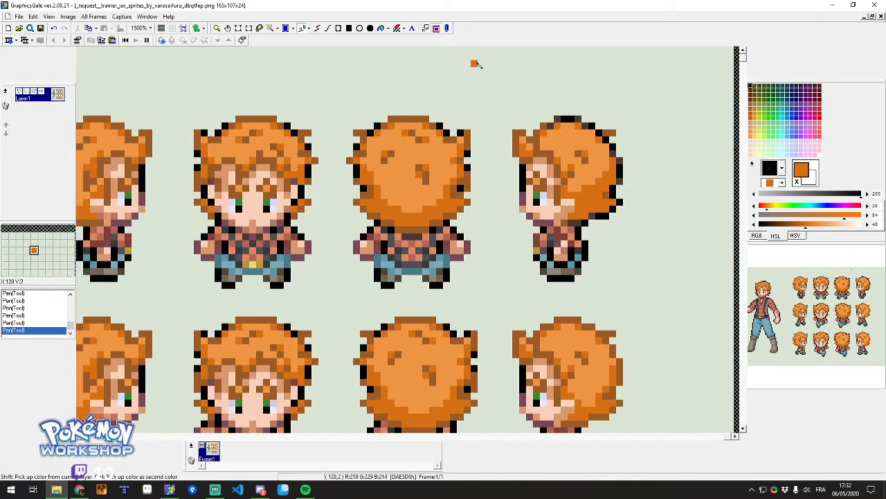
pyautogui.moveTo(476, 64)
pyautogui.mouseDown()
pyautogui.moveTo(505, 102)
pyautogui.moveTo(480, 62)
pyautogui.moveTo(532, 85)
pyautogui.mouseUp()
pyautogui.moveTo(476, 68); pyautogui.dragTo(482, 116)
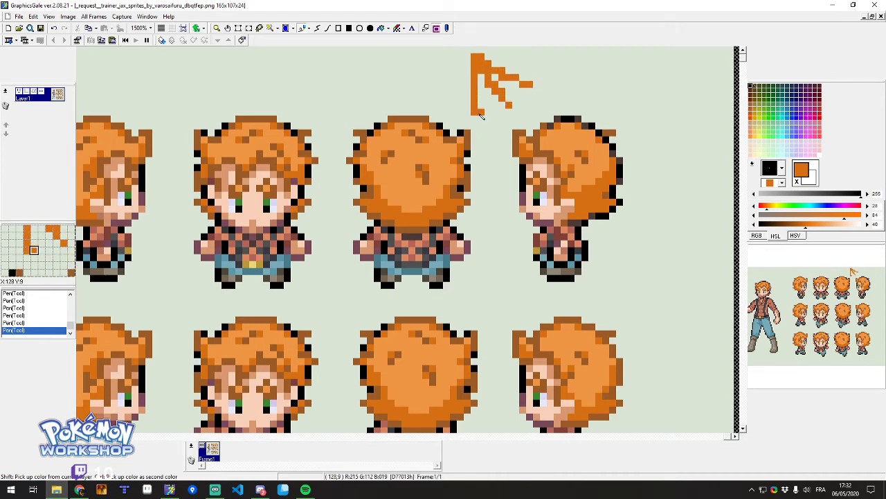
# Sample the lighter orange, pencil highlights into the side-view hair's lower shading, and sketch strokes along one side of the top back-view frame.
pyautogui.scroll(3, 612, 148)
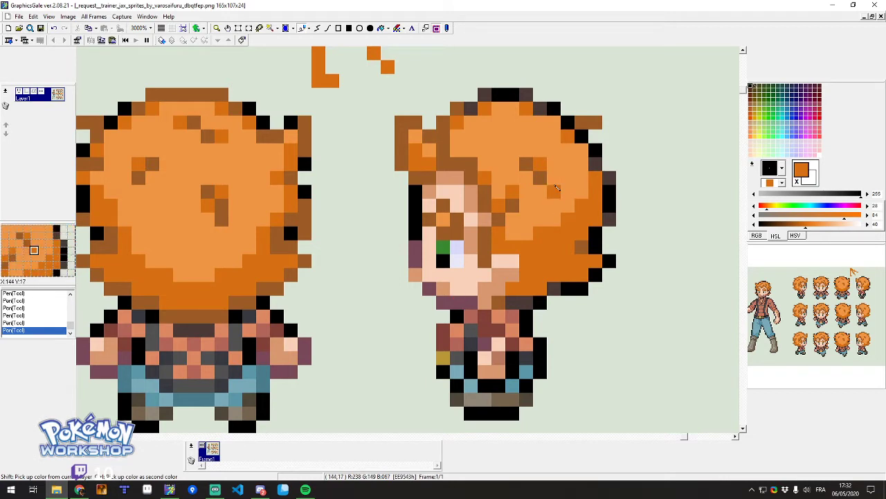
pyautogui.rightClick(562, 206)
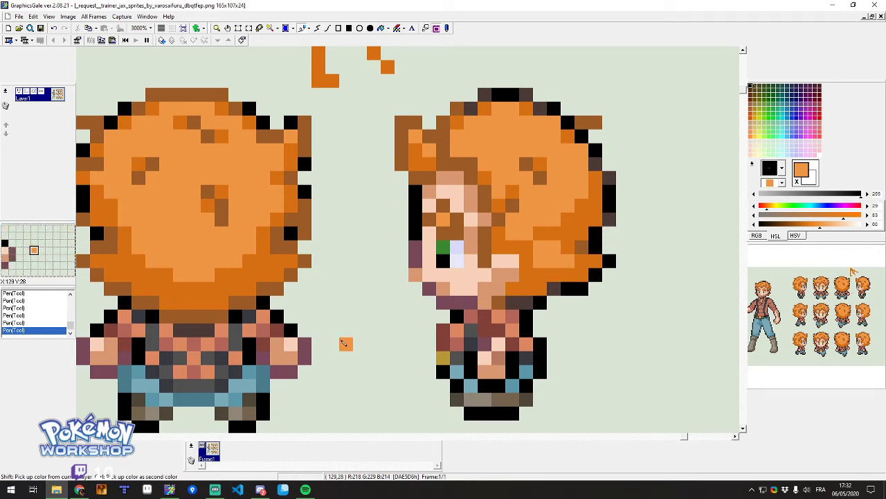
pyautogui.scroll(-1, 405, 287)
pyautogui.moveTo(238, 245)
pyautogui.mouseDown()
pyautogui.moveTo(213, 250)
pyautogui.moveTo(215, 258)
pyautogui.moveTo(256, 279)
pyautogui.mouseUp()
pyautogui.moveTo(195, 147)
pyautogui.mouseDown()
pyautogui.moveTo(235, 233)
pyautogui.moveTo(242, 209)
pyautogui.moveTo(234, 233)
pyautogui.moveTo(212, 225)
pyautogui.mouseUp()
pyautogui.scroll(-3, 433, 234)
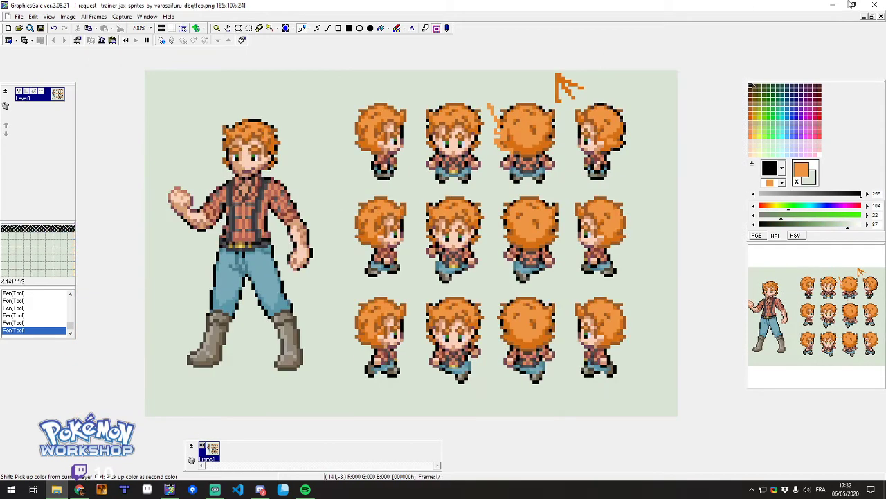
# Close the orange-haired trainer sheet without saving and open the gym_leader_marlon__with_goggles sprite sheet maximized at 200%.
pyautogui.click(882, 5)
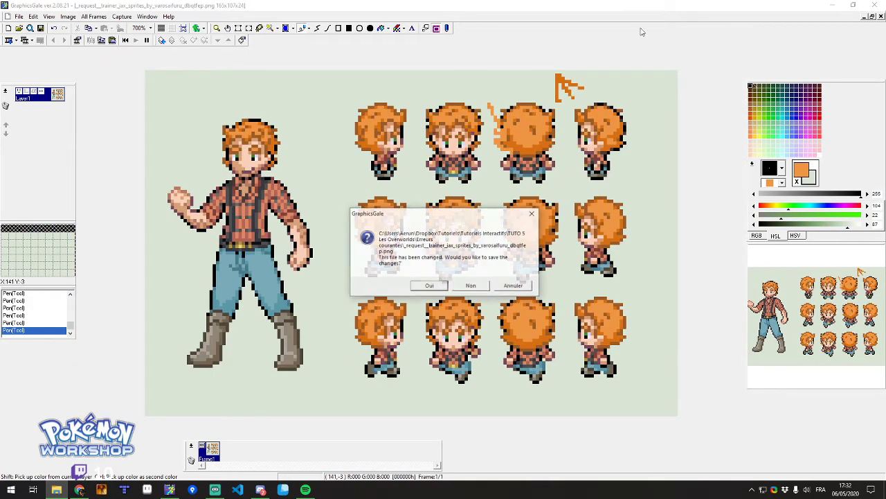
pyautogui.click(471, 286)
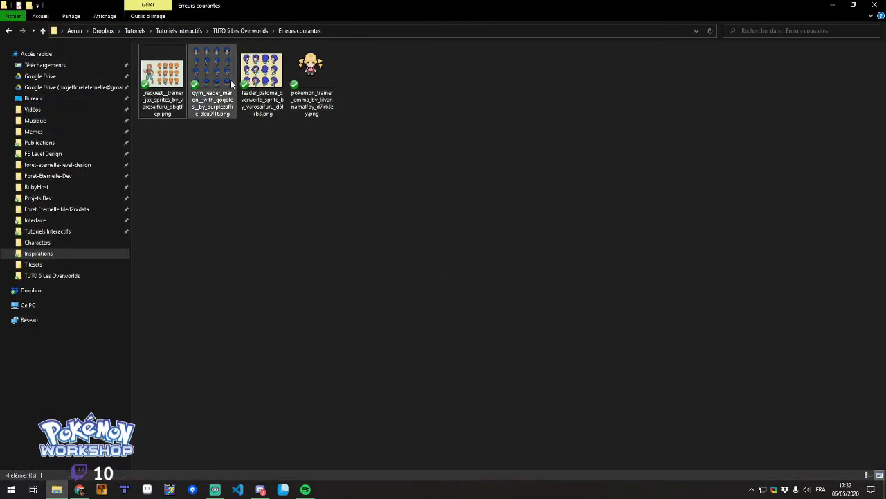
pyautogui.doubleClick(225, 80)
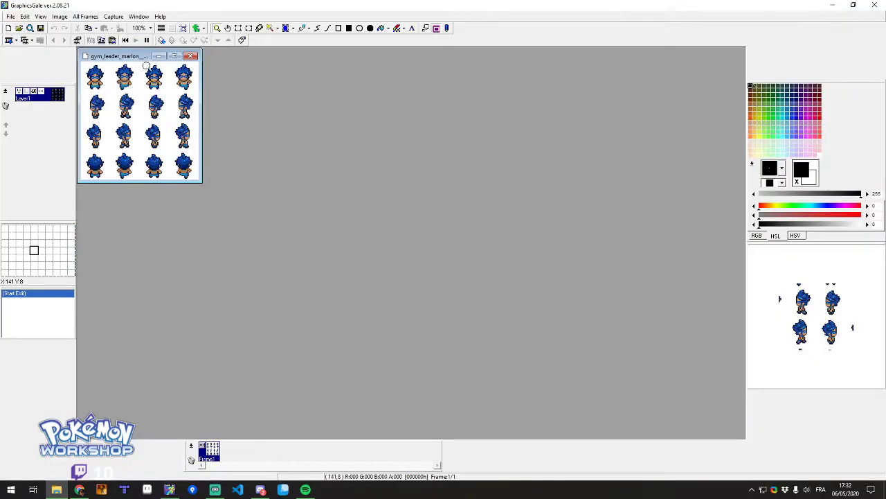
pyautogui.click(174, 56)
pyautogui.click(416, 229)
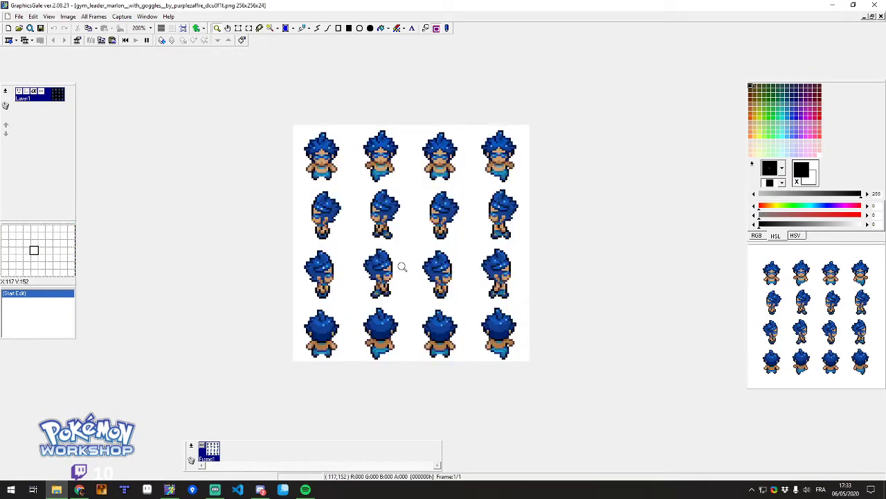
# Examine the head shape and hair shading of the blue-haired front, side and back frames at 400% and closer.
pyautogui.click(392, 201)
pyautogui.rightClick(392, 201)
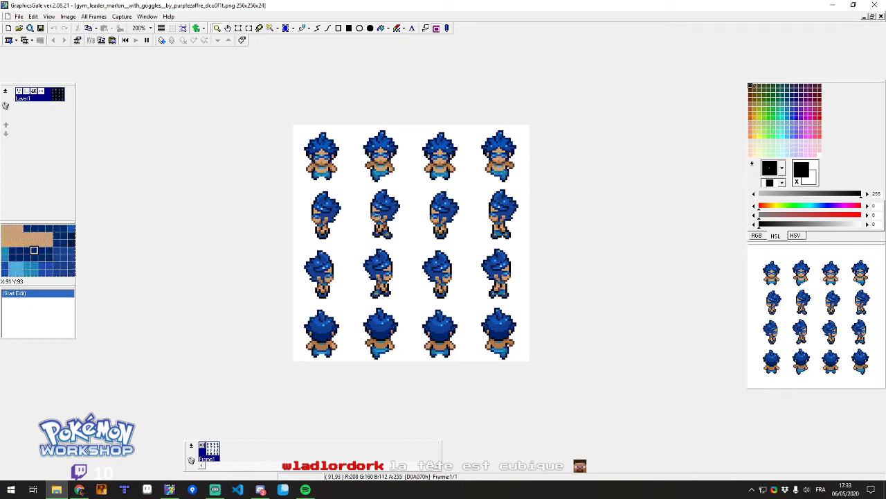
pyautogui.click(428, 184)
pyautogui.click(439, 371)
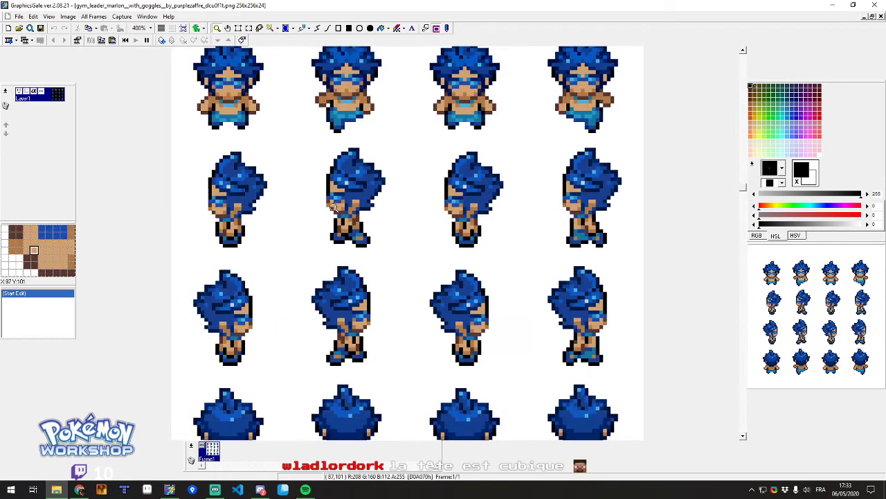
pyautogui.scroll(-1, 422, 293)
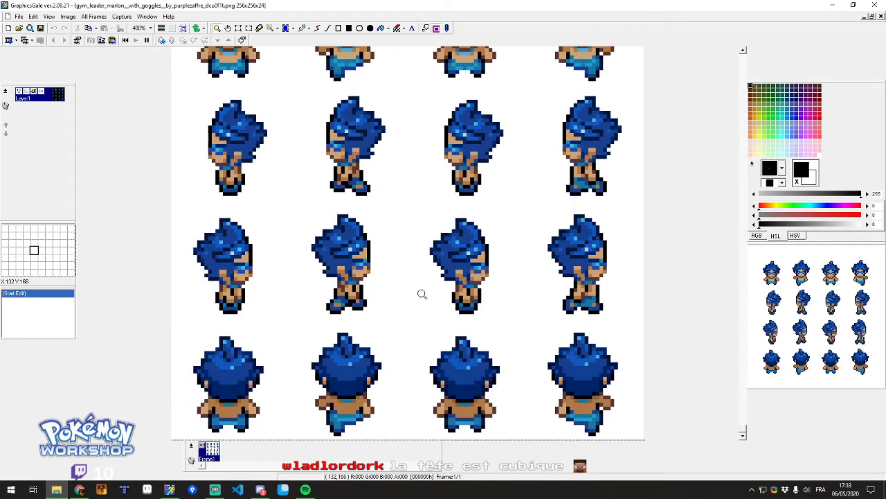
pyautogui.click(303, 28)
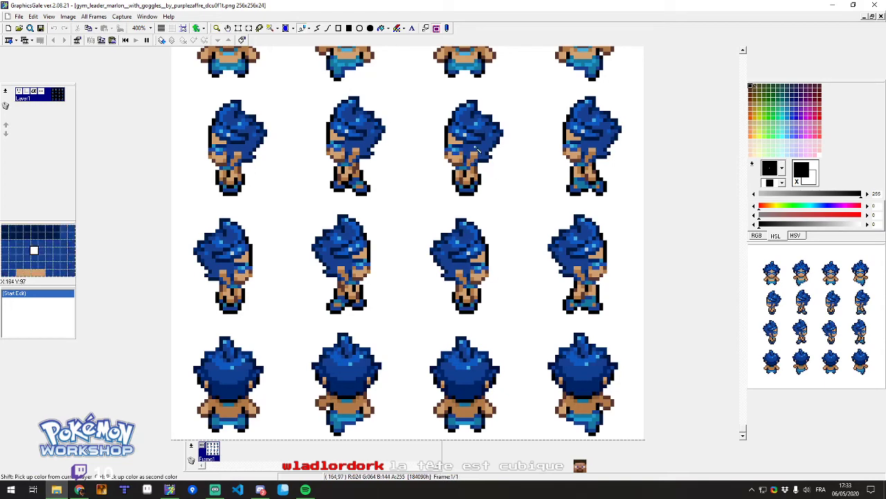
pyautogui.scroll(2, 431, 158)
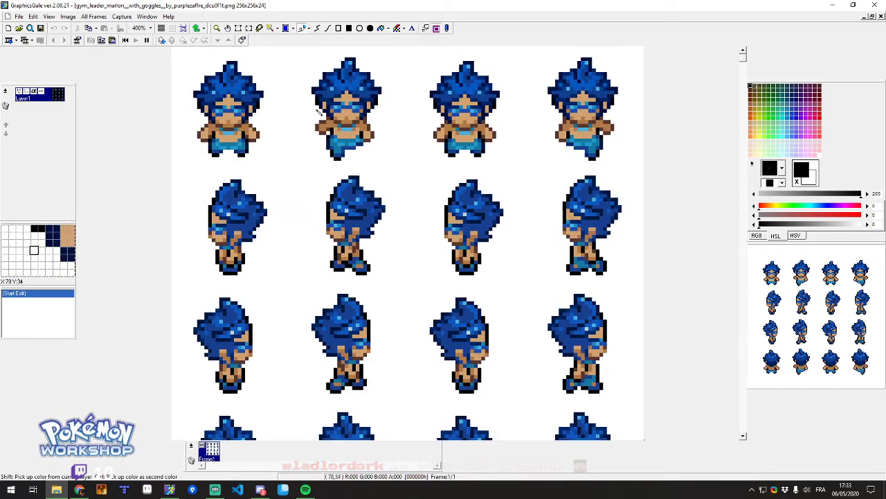
pyautogui.scroll(5, 292, 92)
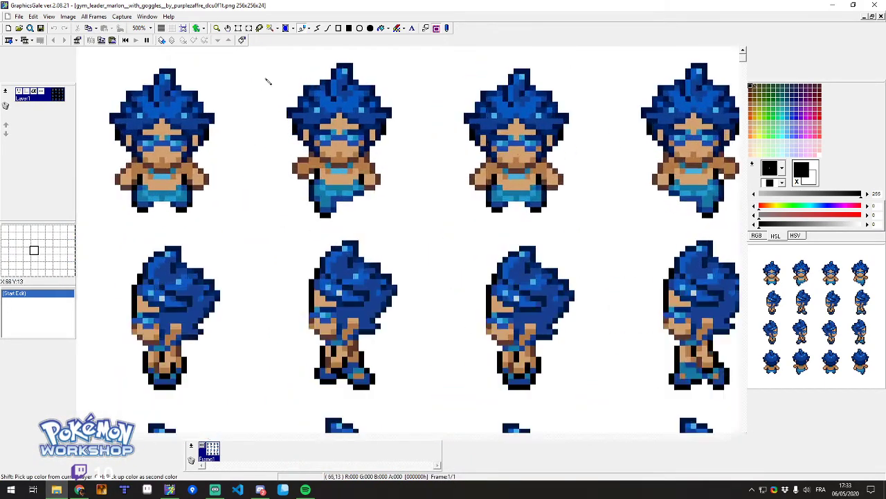
# Sample the hair blues, goggle blue and skin tone of the second front-view frame, and compare the colours across the whole sheet.
pyautogui.press('shift')
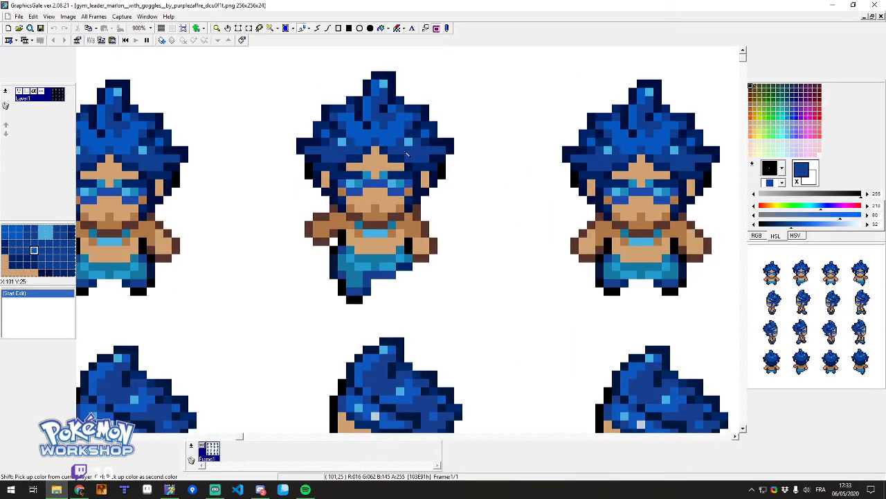
pyautogui.rightClick(387, 140)
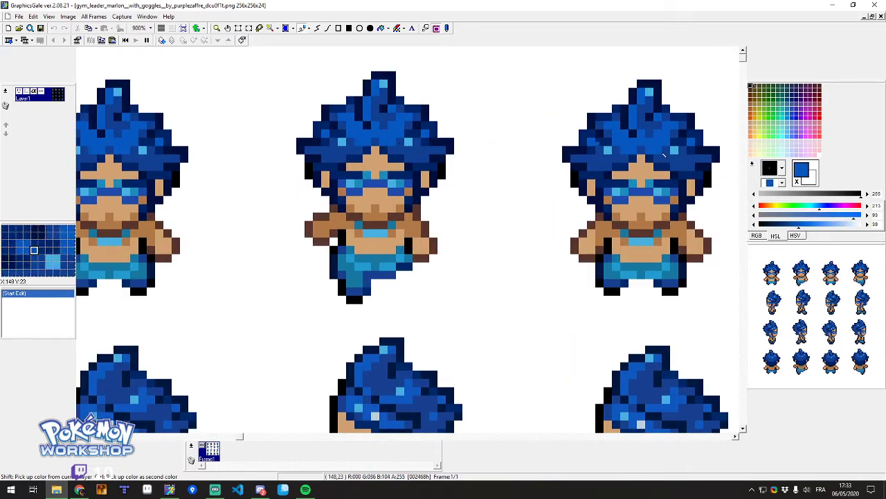
pyautogui.rightClick(424, 172)
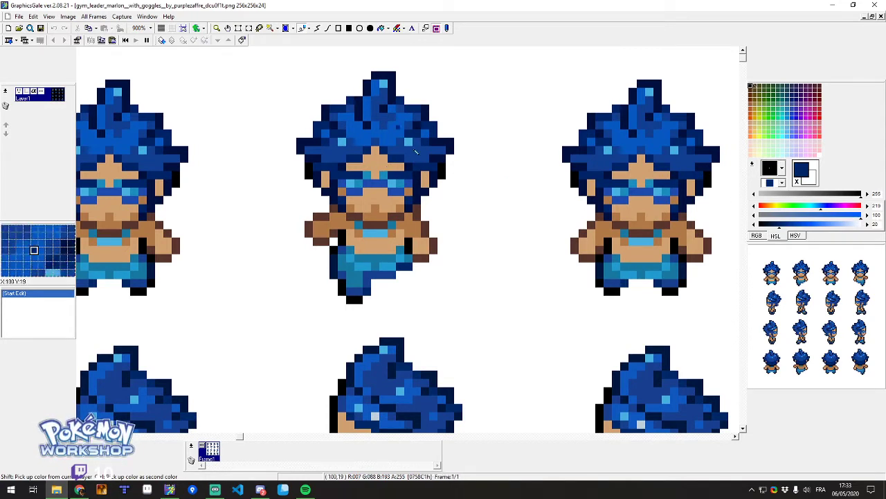
pyautogui.rightClick(432, 182)
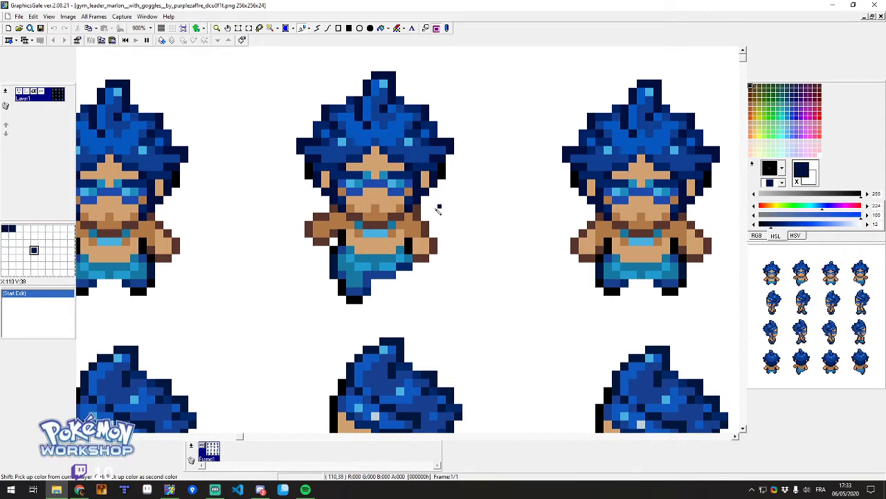
pyautogui.press('shift')
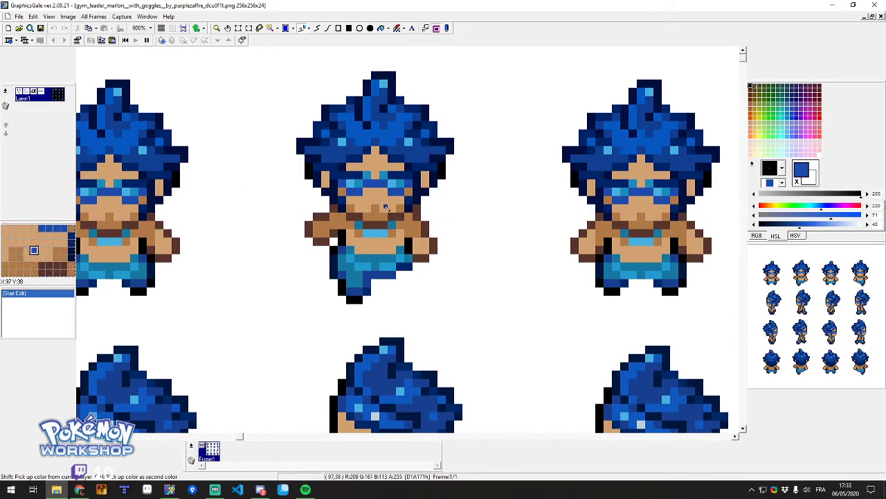
pyautogui.scroll(-2, 384, 201)
pyautogui.press('shift')
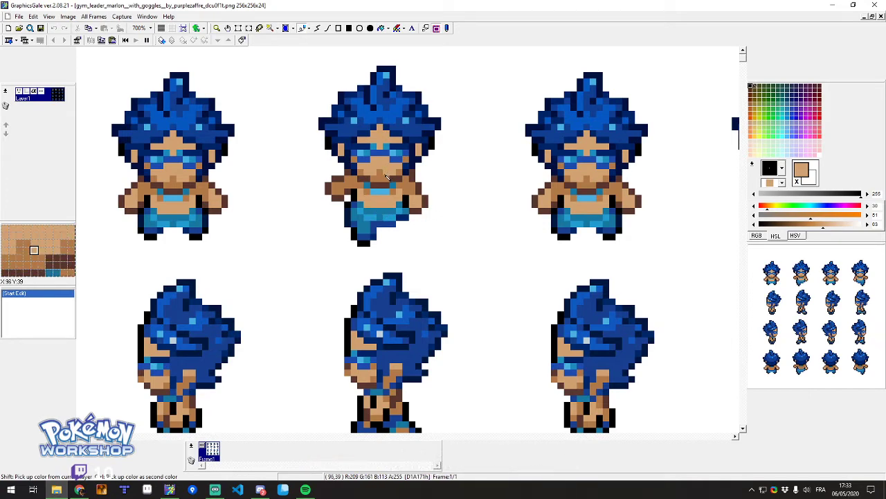
pyautogui.scroll(-4, 388, 178)
pyautogui.scroll(2, 455, 144)
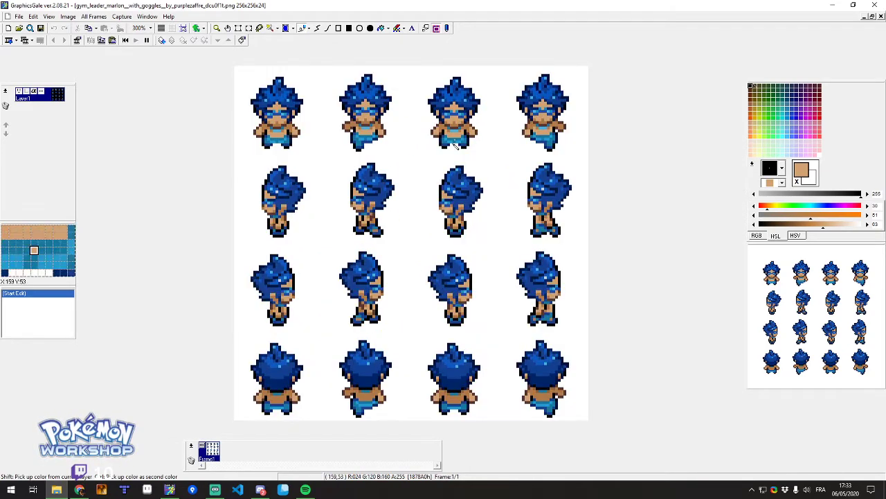
pyautogui.scroll(2, 455, 144)
pyautogui.scroll(-2, 453, 180)
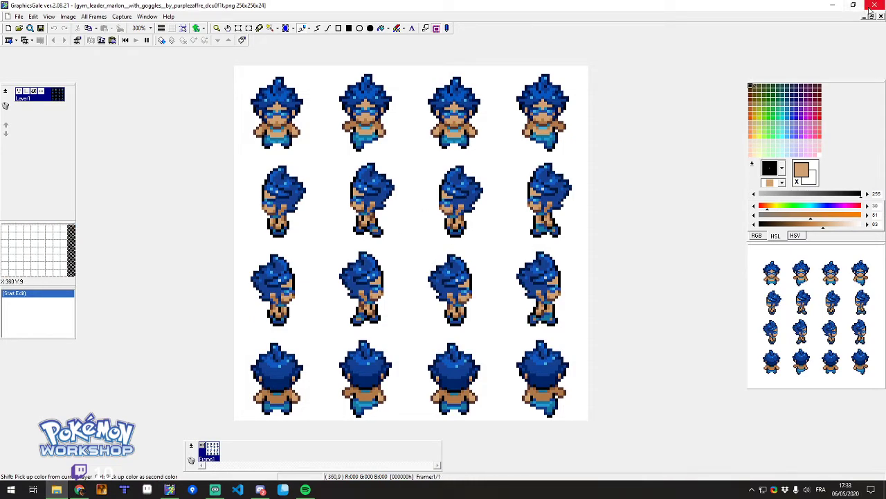
# Sample the mid hair blue, set its saturation to 74, and paint over the third front-view frame with a large square brush.
pyautogui.scroll(3, 524, 141)
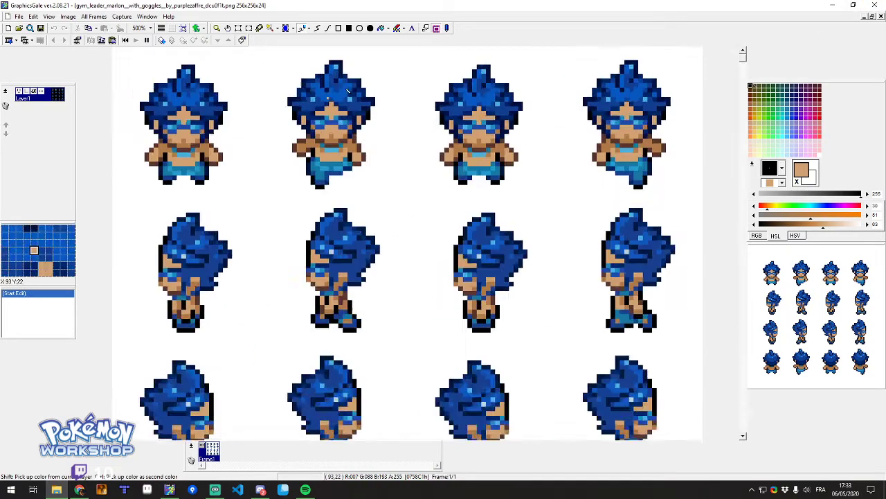
pyautogui.rightClick(533, 139)
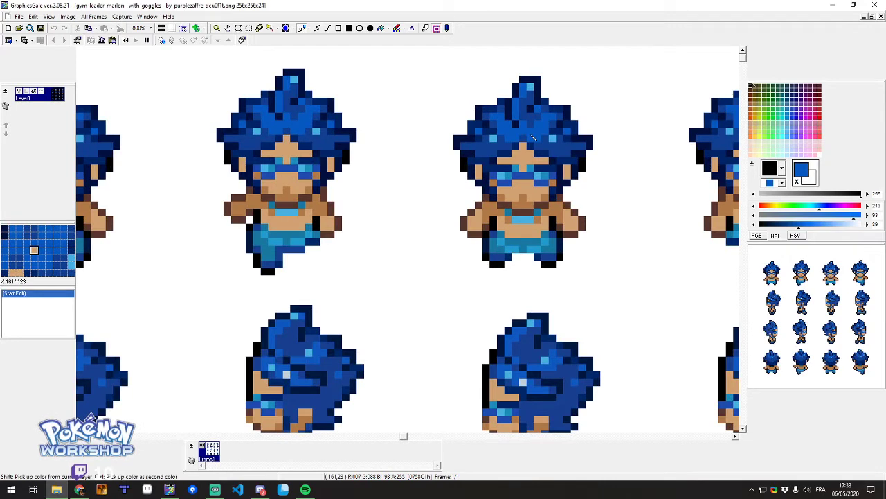
pyautogui.click(782, 168)
pyautogui.click(779, 249)
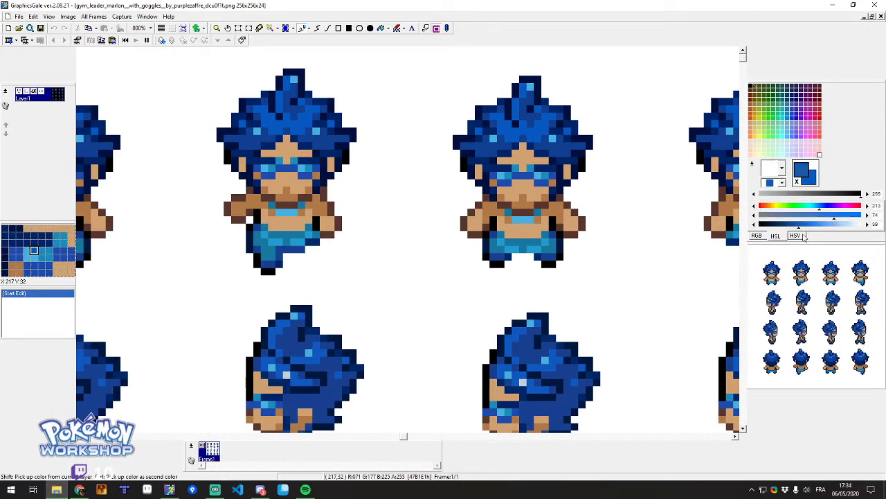
pyautogui.moveTo(473, 135)
pyautogui.mouseDown()
pyautogui.moveTo(548, 156)
pyautogui.moveTo(561, 257)
pyautogui.mouseUp()
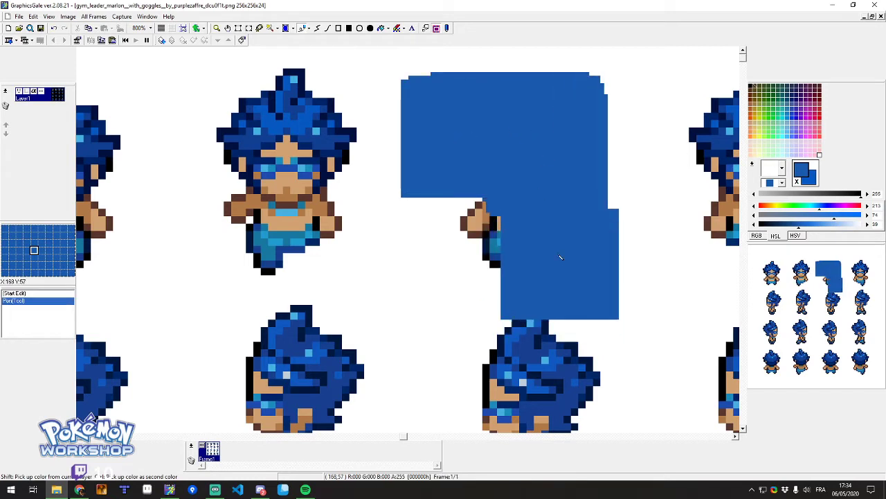
# Sample the darker hair blue of the third front-view frame, set its saturation to 63, and recolour that shade with the large square brush.
pyautogui.hotkey('ctrl', 'z')
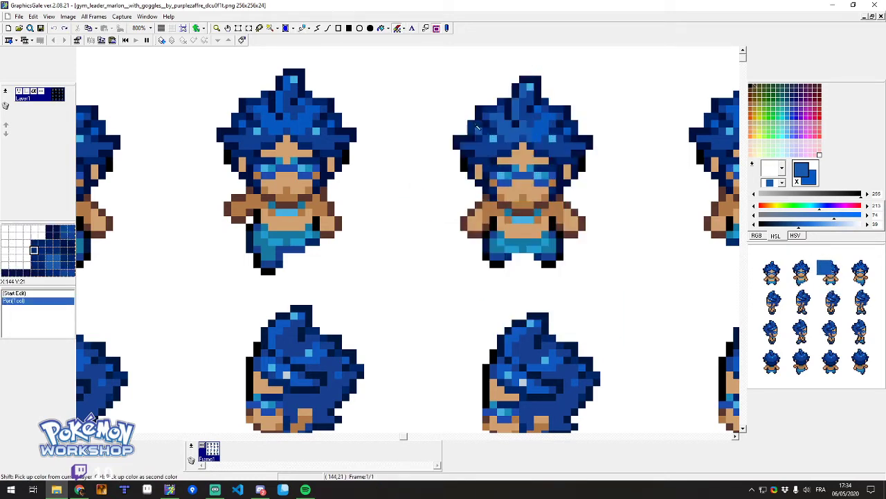
pyautogui.keyDown('shift'); pyautogui.click(563, 155); pyautogui.keyUp('shift')
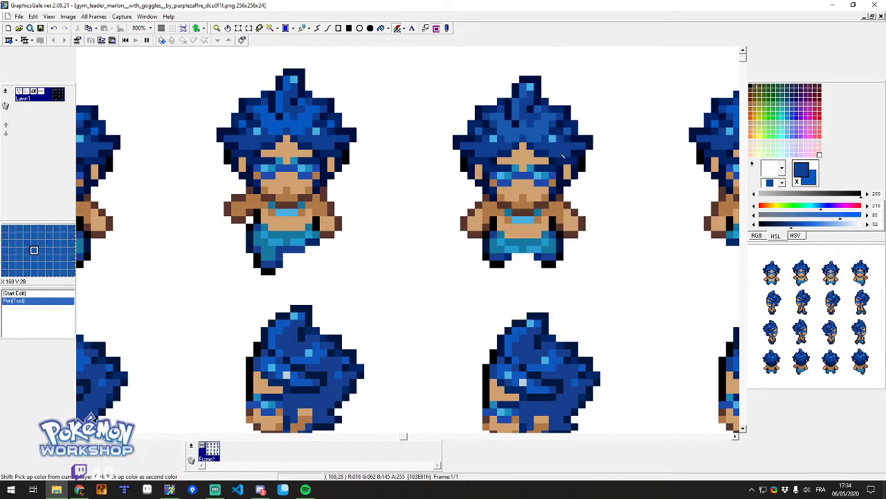
pyautogui.click(562, 153)
pyautogui.hotkey('ctrl', 'z')
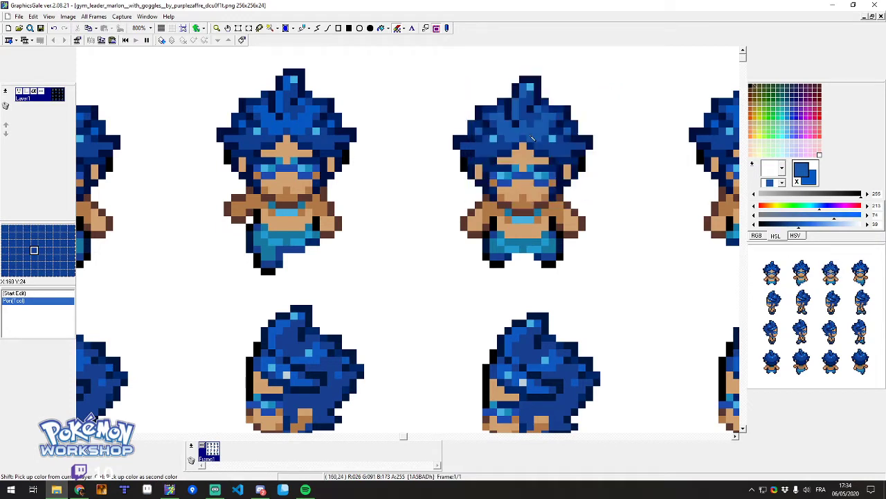
pyautogui.rightClick(571, 158)
pyautogui.keyDown('ctrl'); pyautogui.rightClick(567, 154); pyautogui.keyUp('ctrl')
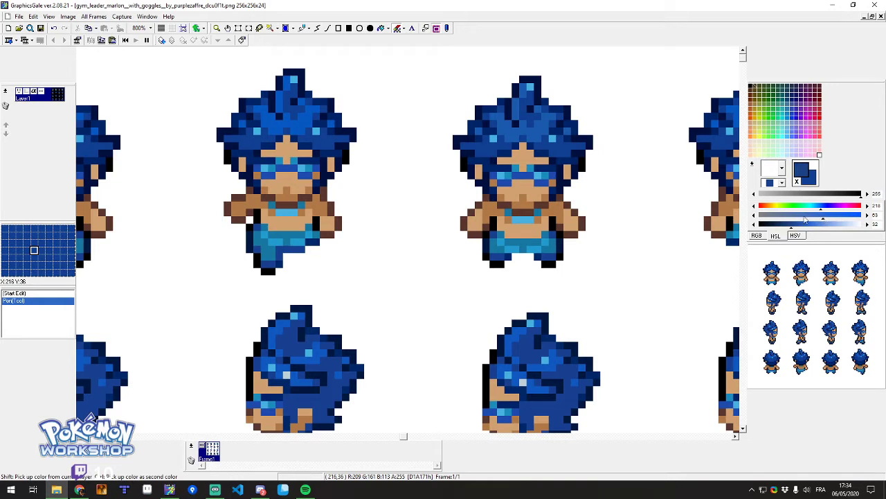
pyautogui.moveTo(446, 178)
pyautogui.mouseDown()
pyautogui.moveTo(558, 125)
pyautogui.moveTo(515, 245)
pyautogui.moveTo(571, 106)
pyautogui.moveTo(478, 191)
pyautogui.mouseUp()
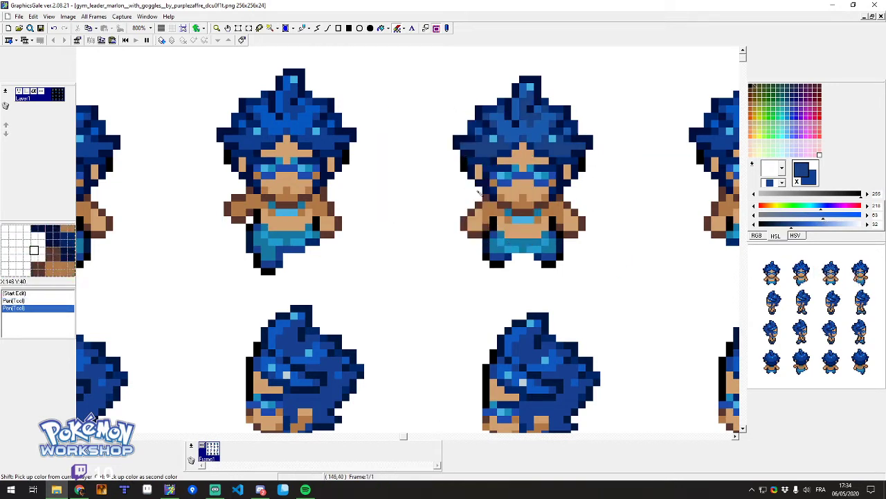
# Sample the dark navy hair shadow of the third front-view frame, set its saturation to 61, and recolour that shade.
pyautogui.keyDown('shift'); pyautogui.click(570, 163); pyautogui.keyUp('shift')
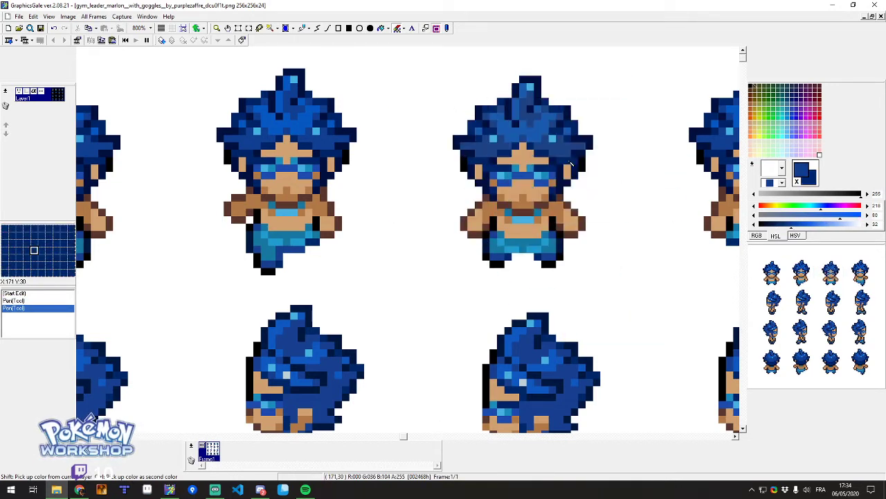
pyautogui.keyDown('shift'); pyautogui.click(570, 163); pyautogui.keyUp('shift')
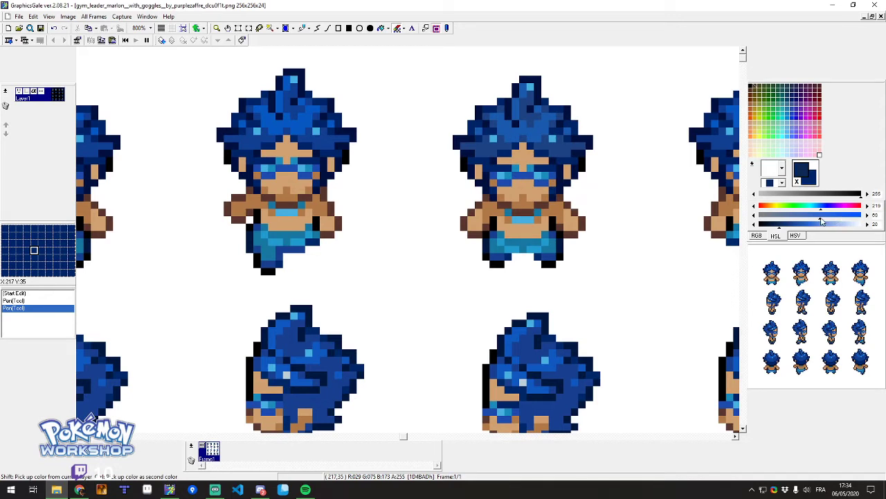
pyautogui.moveTo(593, 166)
pyautogui.mouseDown()
pyautogui.moveTo(554, 152)
pyautogui.moveTo(482, 202)
pyautogui.moveTo(569, 135)
pyautogui.moveTo(475, 129)
pyautogui.moveTo(571, 290)
pyautogui.mouseUp()
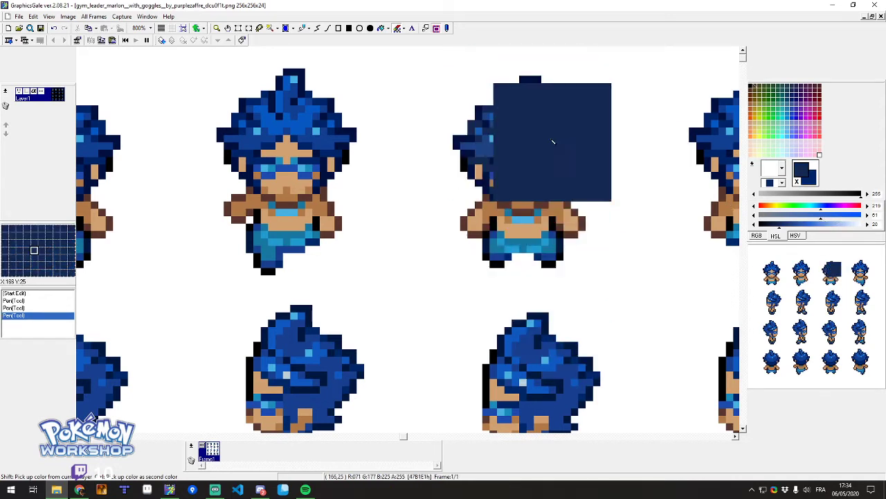
# Sample the light blue hair highlight of the third front-view frame, set its saturation to 74, and paint it over the frame.
pyautogui.rightClick(555, 141)
pyautogui.keyDown('shift'); pyautogui.click(555, 141); pyautogui.keyUp('shift')
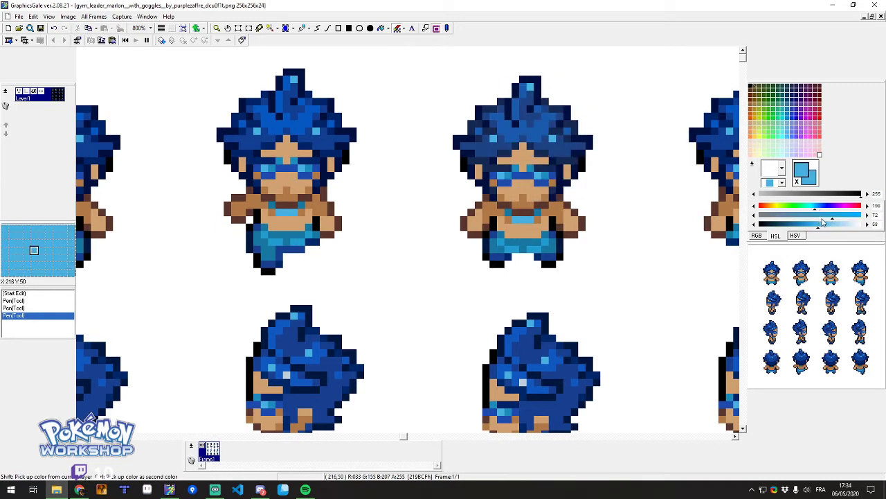
pyautogui.moveTo(839, 220); pyautogui.dragTo(835, 219)
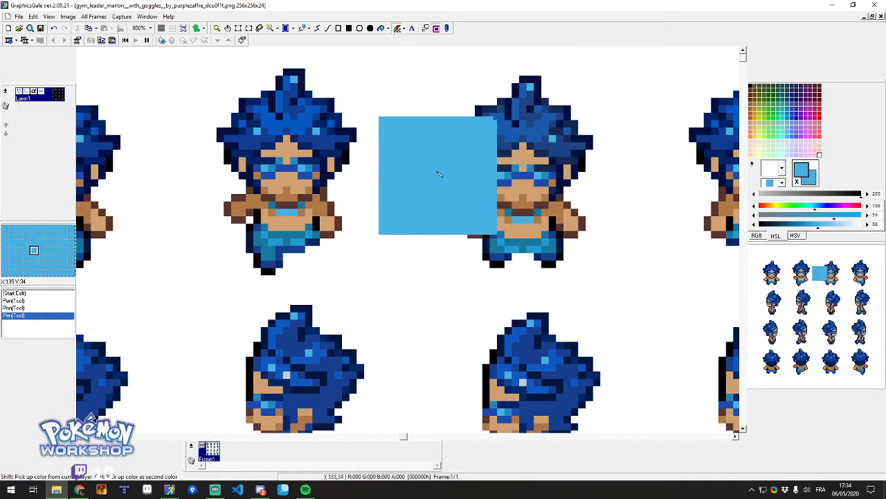
pyautogui.moveTo(457, 143)
pyautogui.mouseDown()
pyautogui.moveTo(490, 113)
pyautogui.moveTo(554, 229)
pyautogui.moveTo(477, 102)
pyautogui.moveTo(543, 260)
pyautogui.mouseUp()
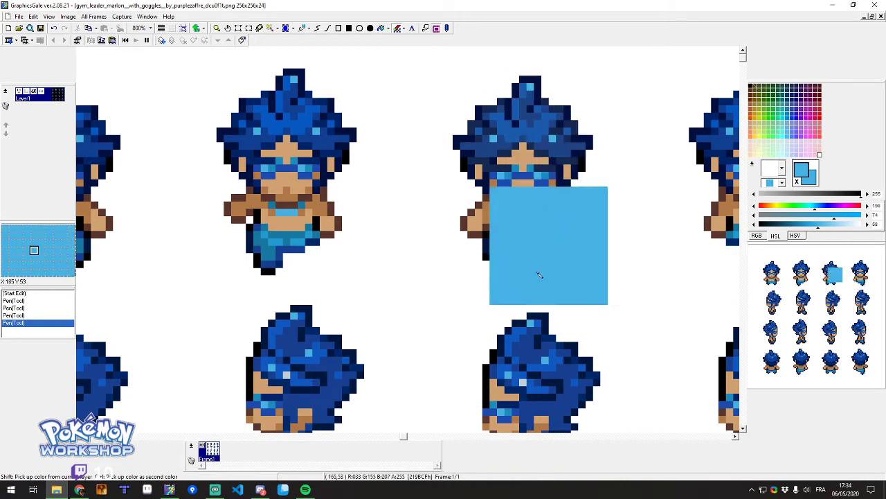
# Sample the near-black blue hair outline of the third front-view frame, set its saturation to 54, and recolour the outline.
pyautogui.keyDown('shift'); pyautogui.click(529, 246); pyautogui.keyUp('shift')
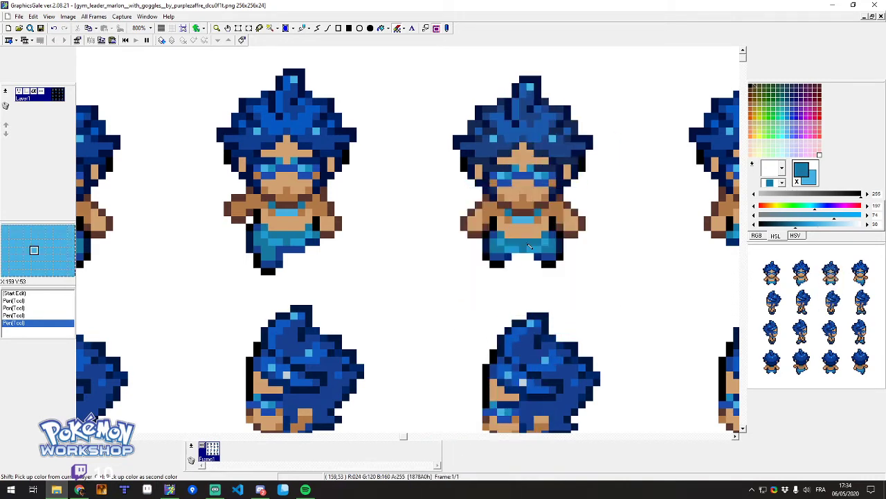
pyautogui.keyDown('shift'); pyautogui.click(577, 157); pyautogui.keyUp('shift')
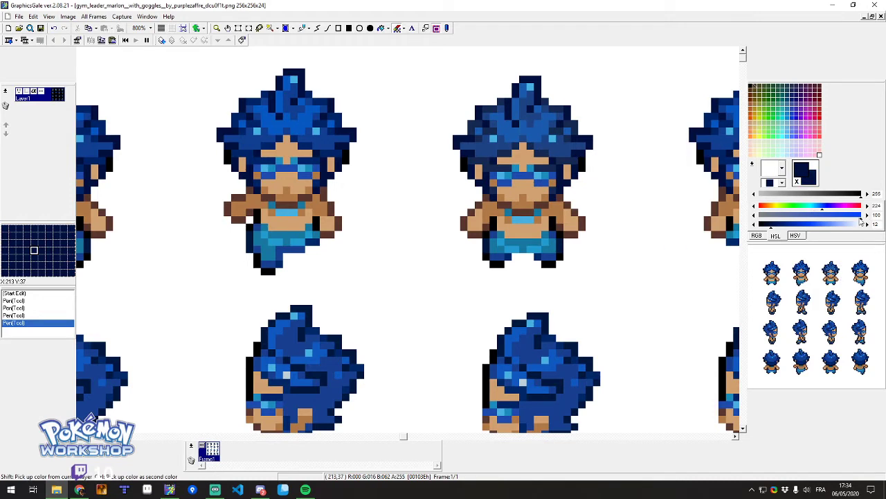
pyautogui.moveTo(858, 219); pyautogui.dragTo(814, 219)
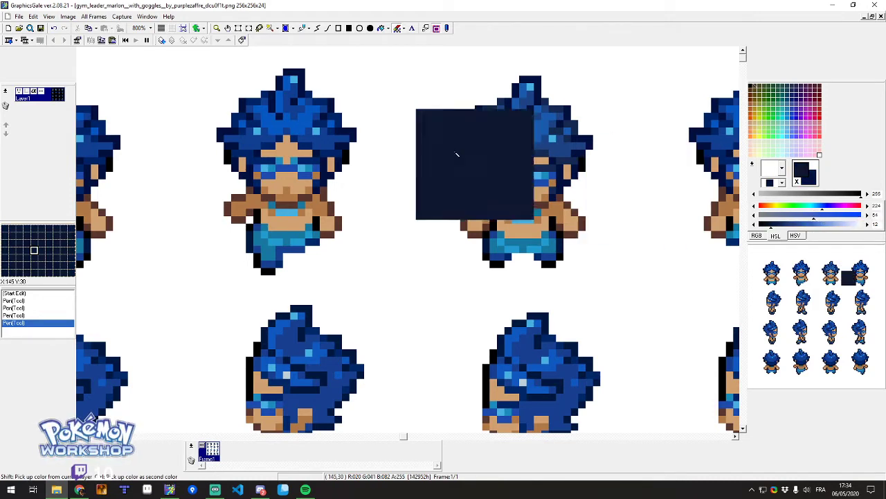
pyautogui.click(457, 148)
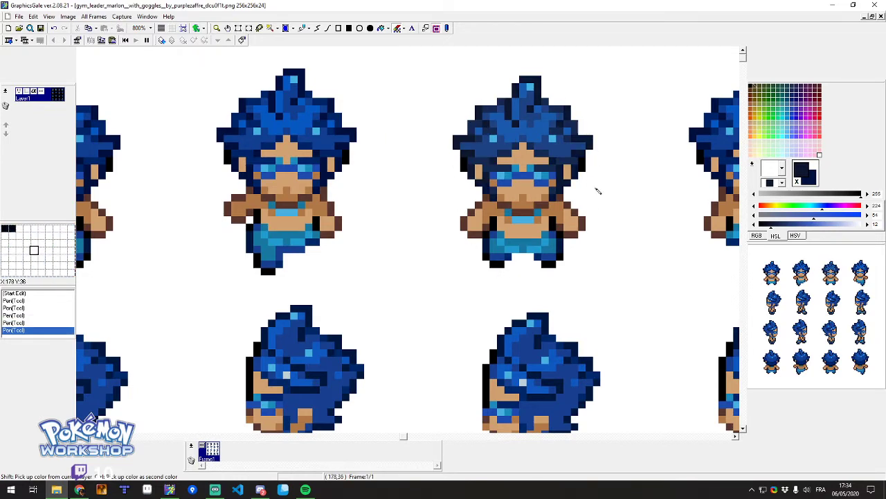
pyautogui.scroll(3, 504, 261)
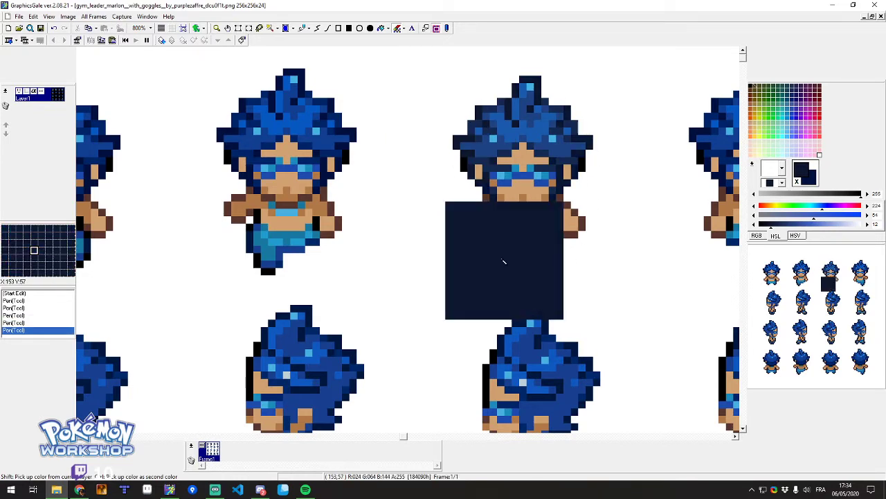
pyautogui.scroll(-5, 504, 261)
pyautogui.scroll(4, 445, 93)
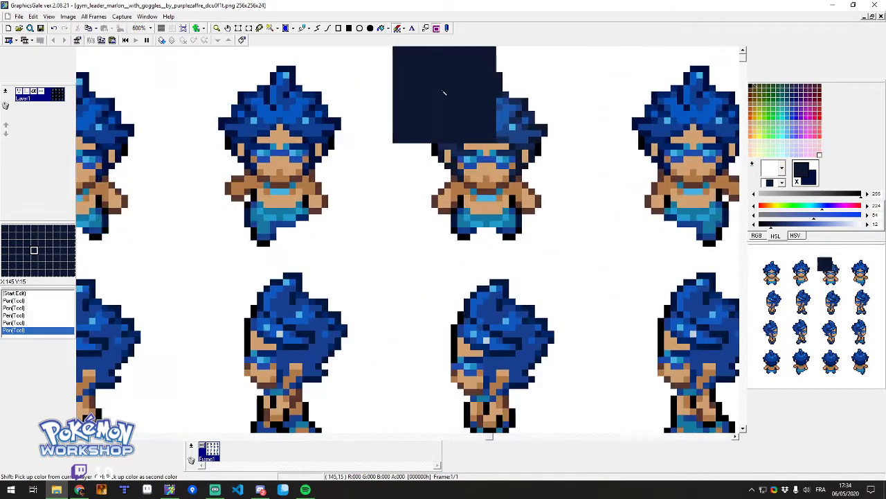
# Adjust the mid hair blue of the third front-view frame to saturation 69 and lightness 43, and recolour that shade.
pyautogui.scroll(1, 444, 92)
pyautogui.press('shift')
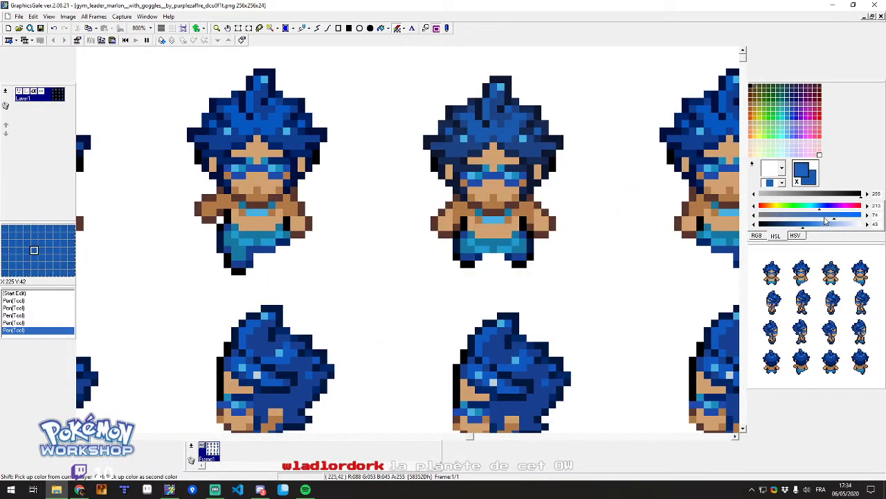
pyautogui.moveTo(404, 120)
pyautogui.mouseDown()
pyautogui.moveTo(484, 128)
pyautogui.moveTo(524, 200)
pyautogui.moveTo(458, 98)
pyautogui.mouseUp()
pyautogui.keyDown('ctrl'); pyautogui.rightClick(518, 138); pyautogui.keyUp('ctrl')
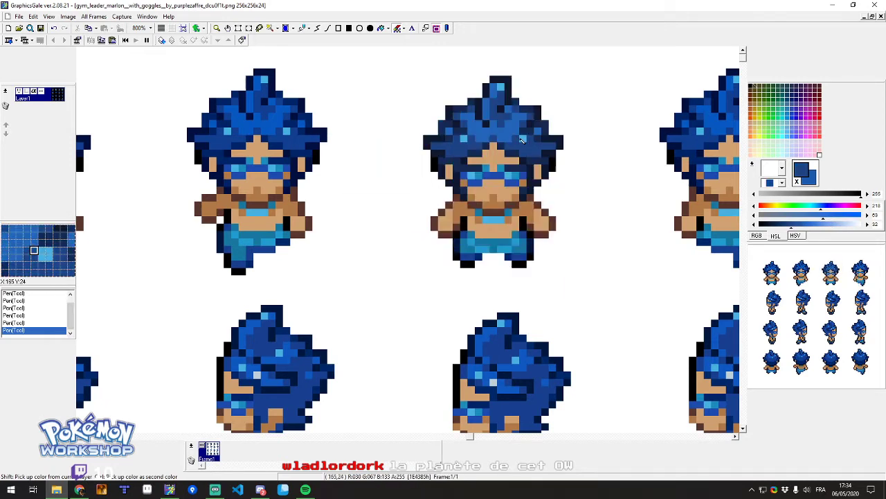
# Recolour the light hair highlights of the third front-view frame with hue 201, saturation 70 and lightness 61.
pyautogui.rightClick(522, 139)
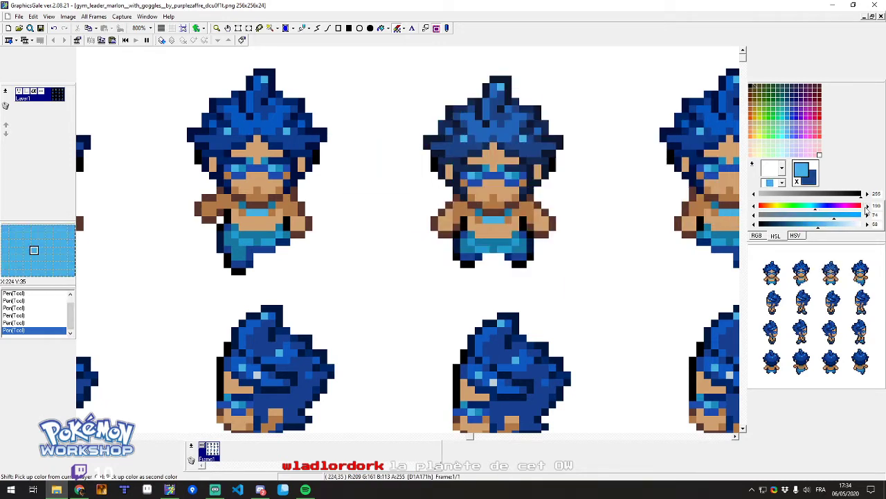
pyautogui.click(821, 228)
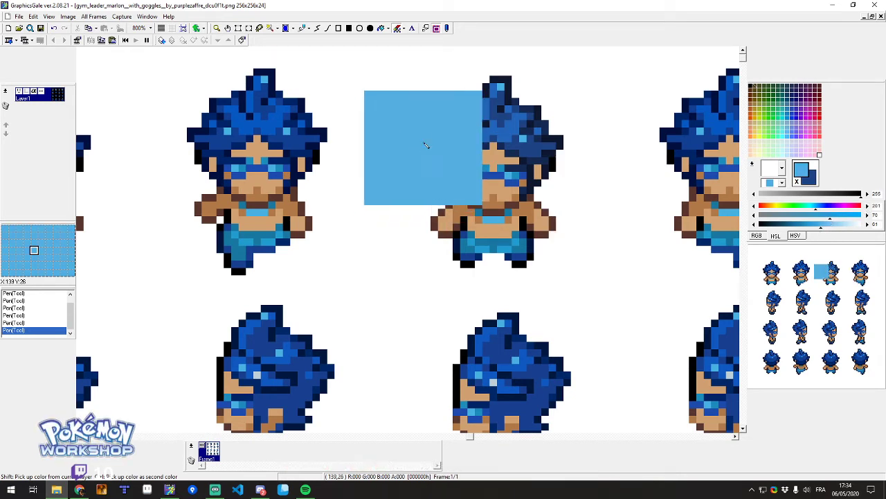
pyautogui.moveTo(426, 146)
pyautogui.mouseDown()
pyautogui.moveTo(491, 115)
pyautogui.moveTo(523, 182)
pyautogui.mouseUp()
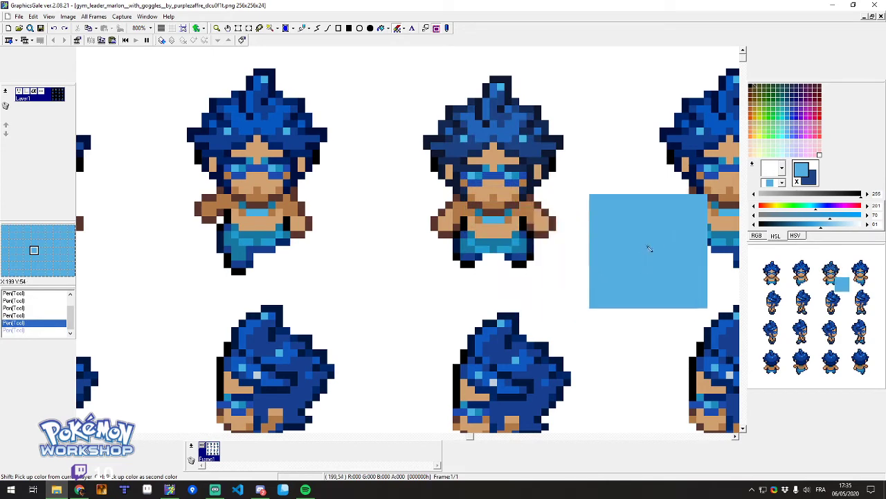
pyautogui.press('x')
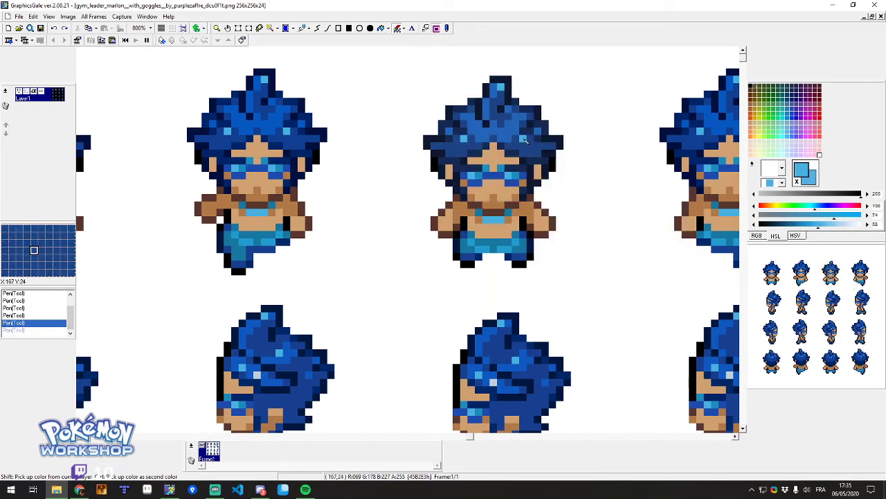
pyautogui.click(470, 132)
pyautogui.scroll(-3, 512, 139)
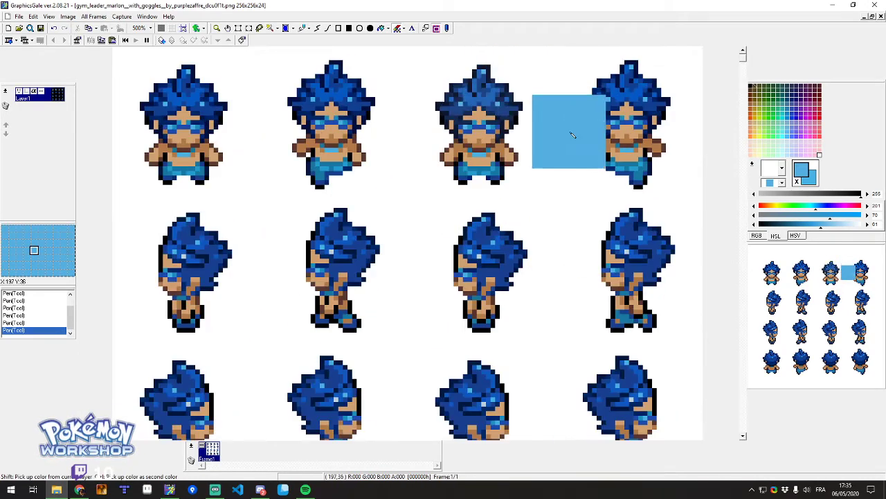
pyautogui.scroll(2, 558, 94)
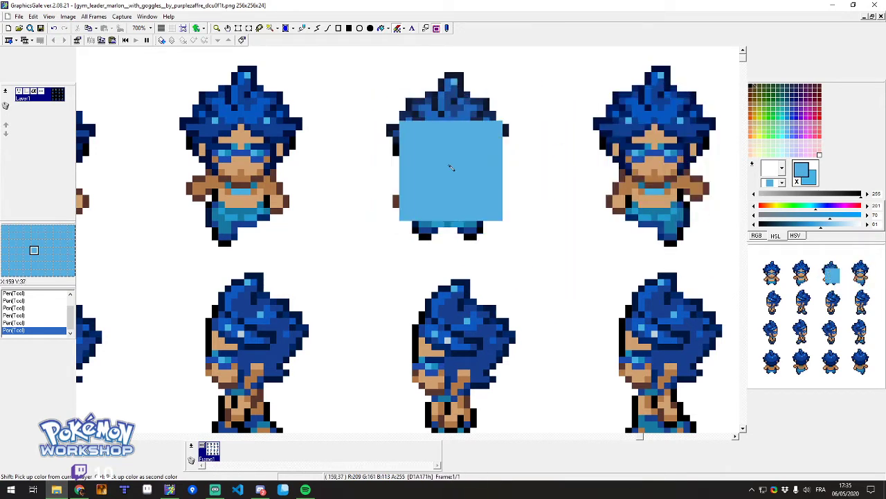
# Replace the goggles' darker blue on the third front-view frame with the hair blue of hue 218, saturation 63 and lightness 32.
pyautogui.rightClick(455, 160)
pyautogui.press('x')
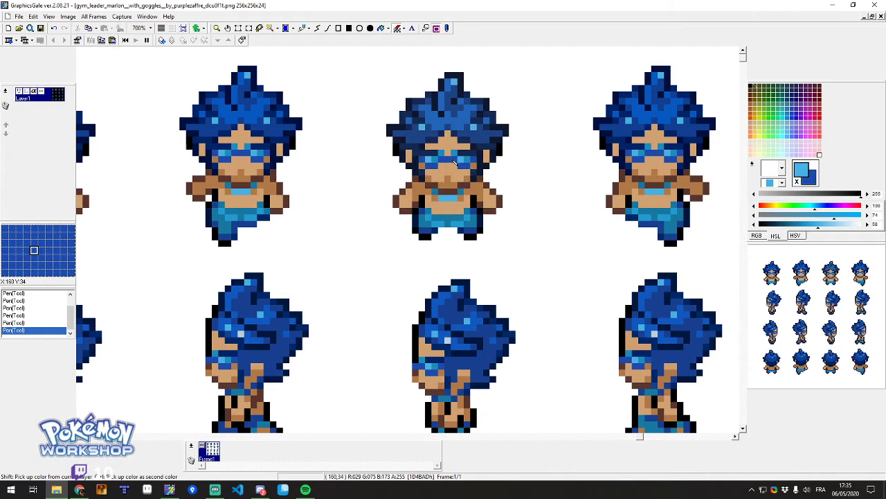
pyautogui.click(471, 132)
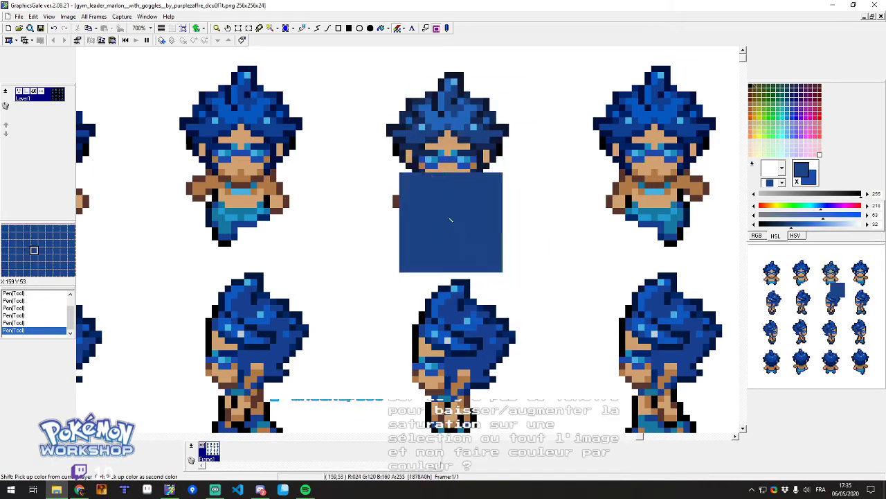
pyautogui.rightClick(458, 164)
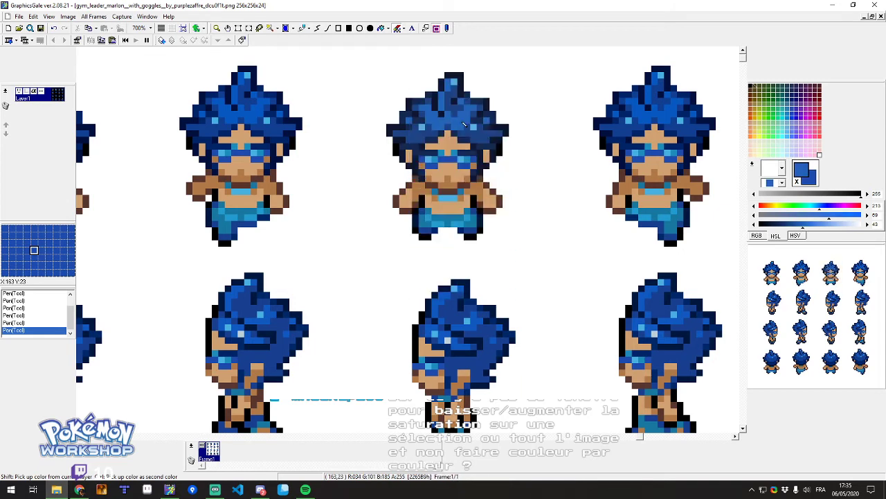
pyautogui.click(477, 139)
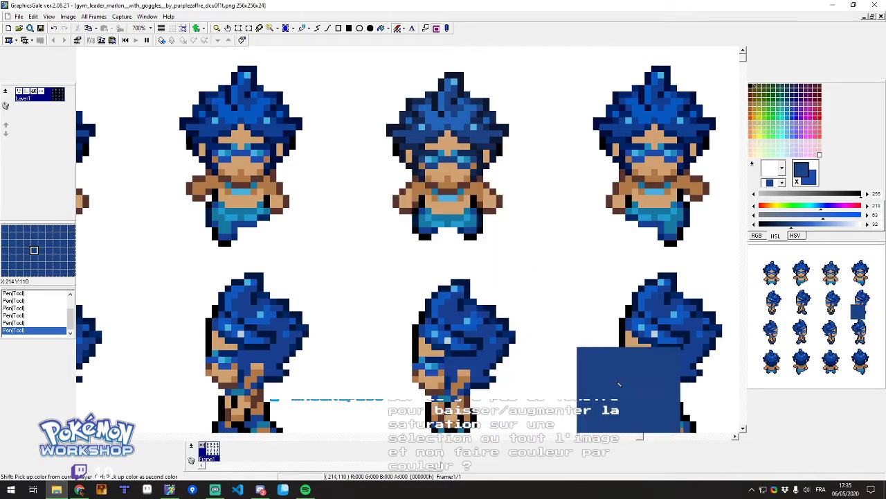
# Switch the pen brush back to the single-pixel tip.
pyautogui.scroll(-4, 510, 237)
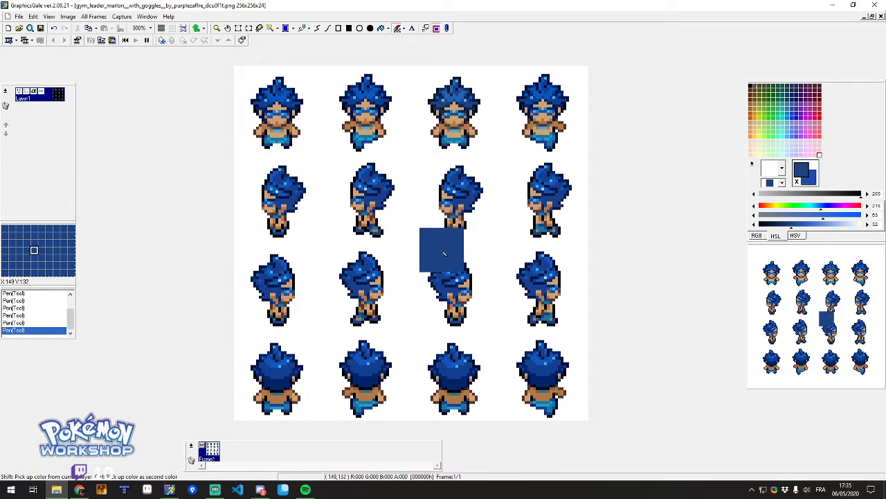
pyautogui.scroll(4, 444, 253)
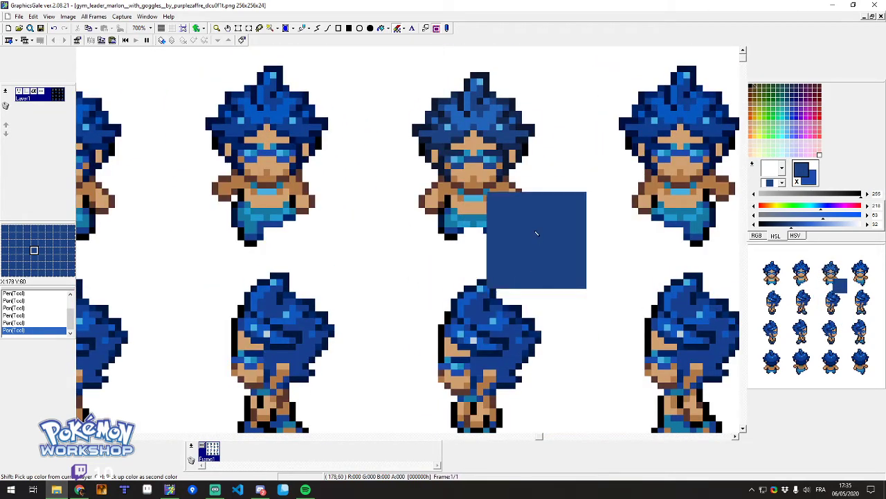
pyautogui.click(782, 182)
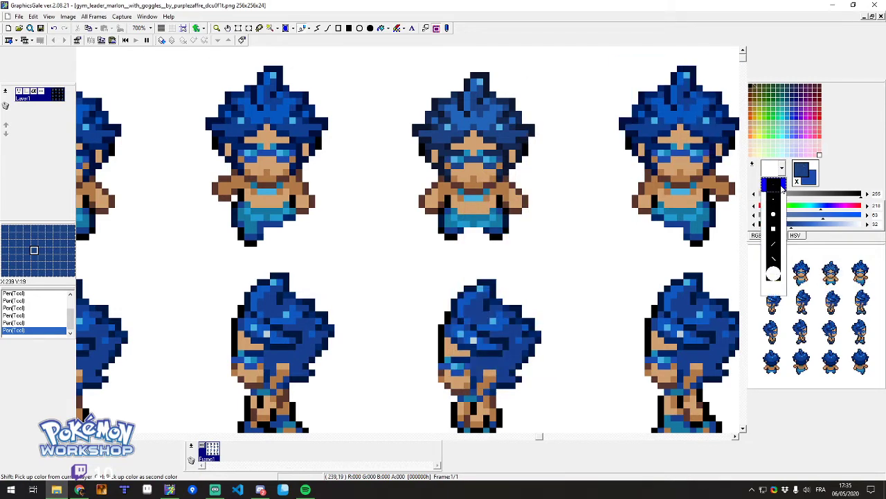
pyautogui.click(775, 186)
# Sample the light and dark skin tones of the third front-view frame and compare its recoloured version with the neighbouring frames.
pyautogui.scroll(4, 516, 215)
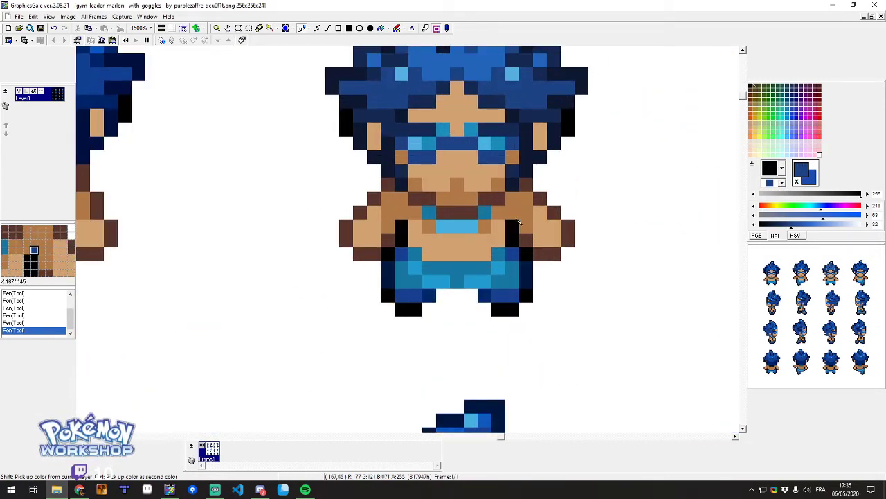
pyautogui.rightClick(518, 222)
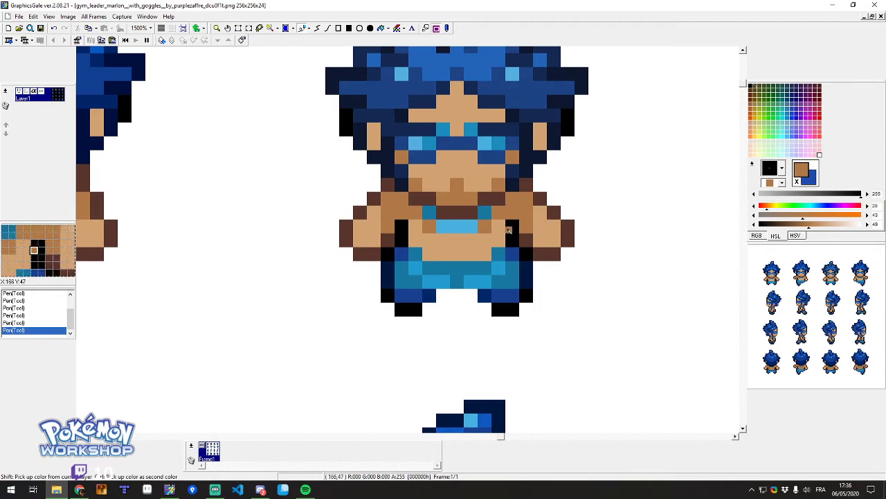
pyautogui.scroll(3, 509, 230)
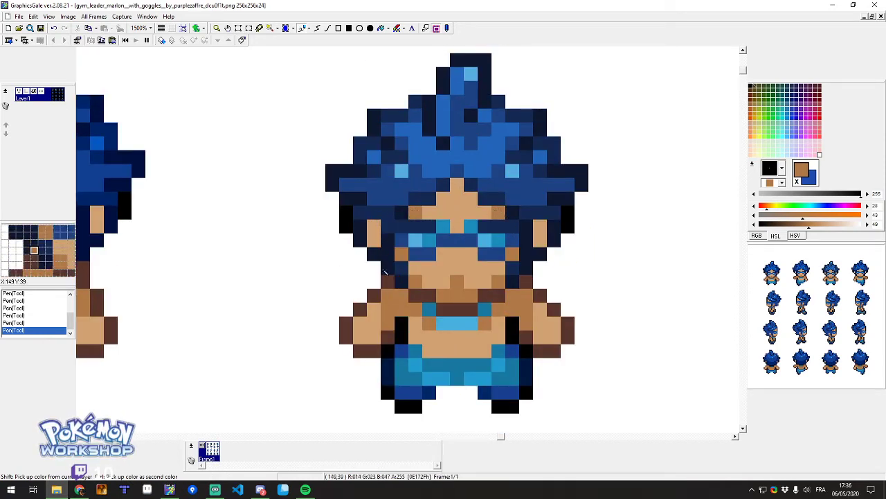
pyautogui.click(461, 186)
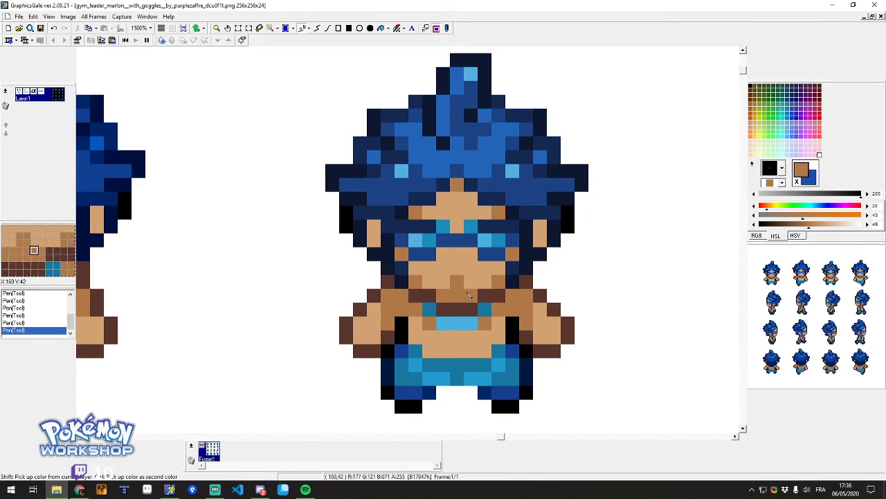
pyautogui.scroll(-5, 663, 283)
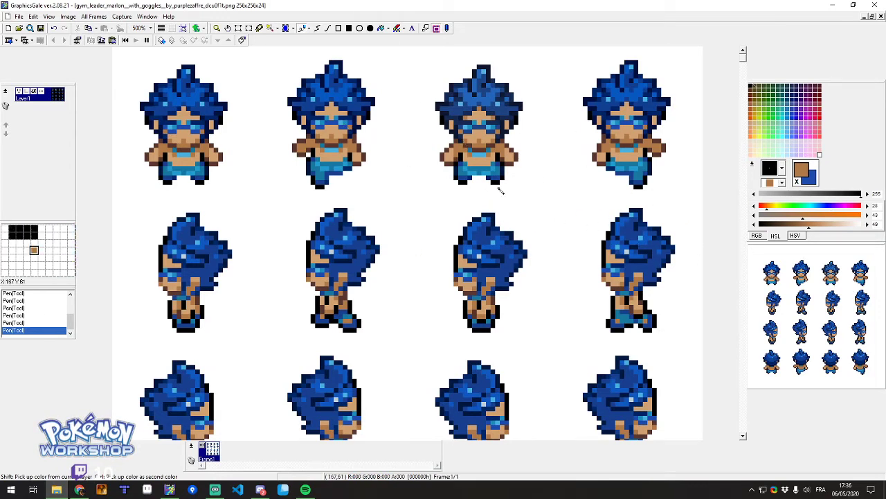
pyautogui.scroll(4, 501, 188)
pyautogui.scroll(-6, 524, 145)
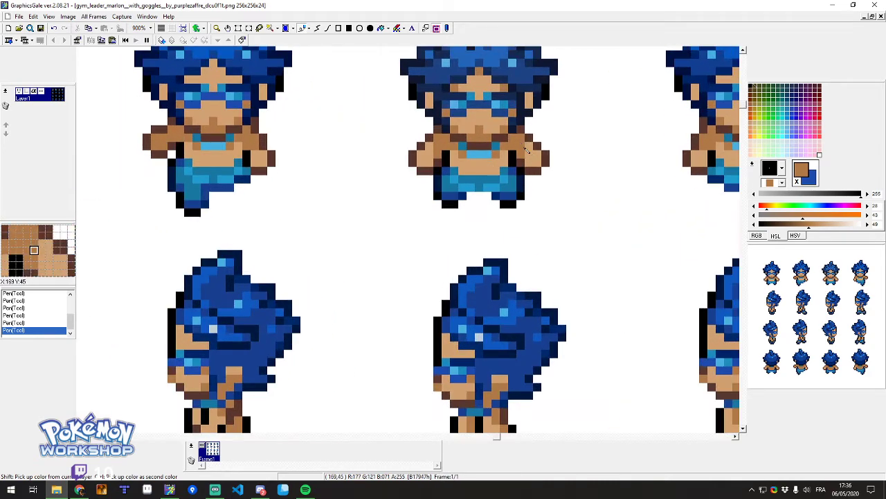
pyautogui.scroll(1, 446, 148)
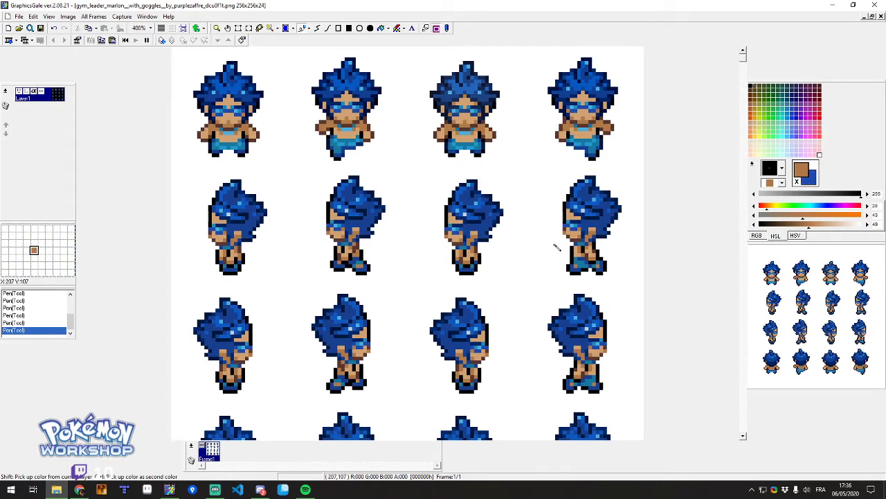
pyautogui.scroll(5, 488, 154)
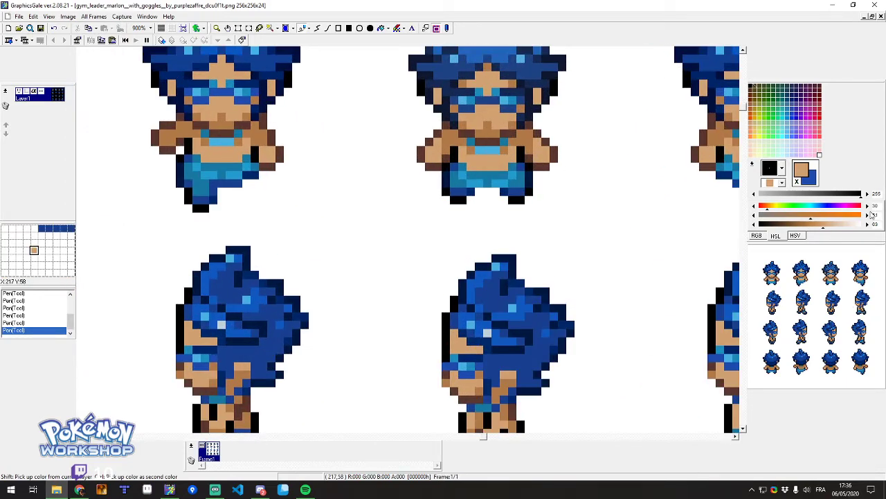
pyautogui.rightClick(516, 138)
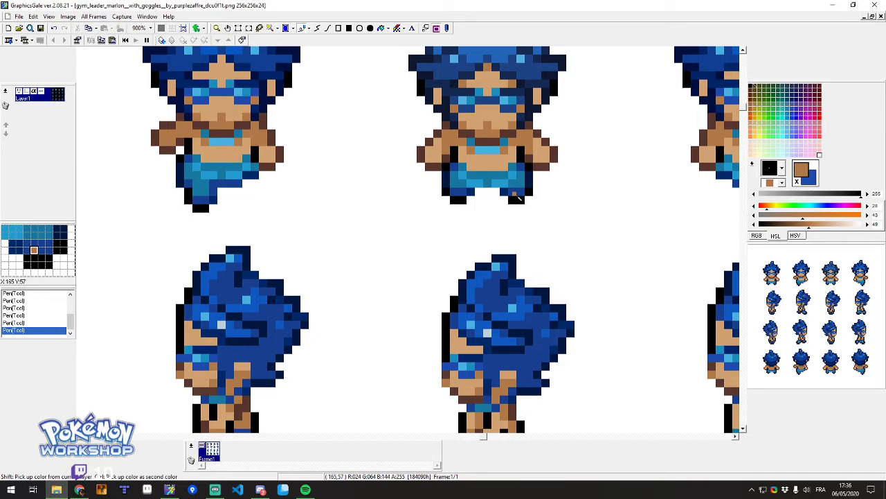
pyautogui.scroll(-5, 295, 193)
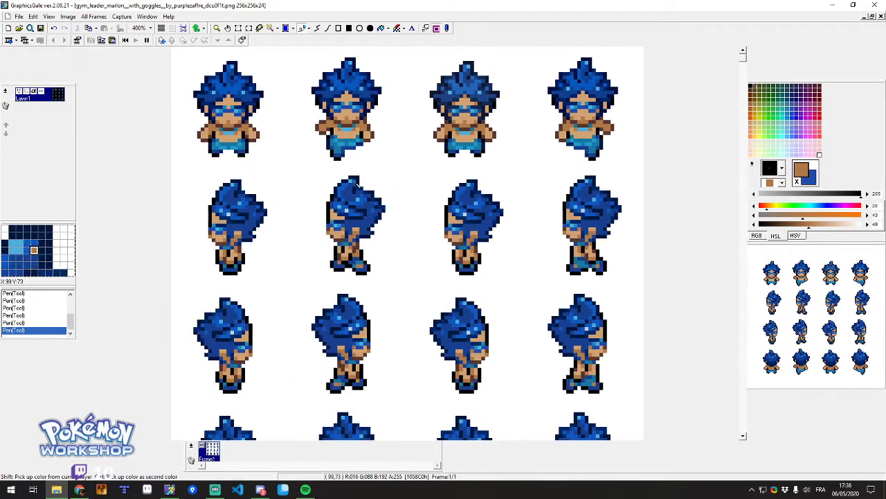
# Close the gym leader sprite sheet without saving and go up to the TUTO 5 Les Overworlds folder.
pyautogui.click(874, 5)
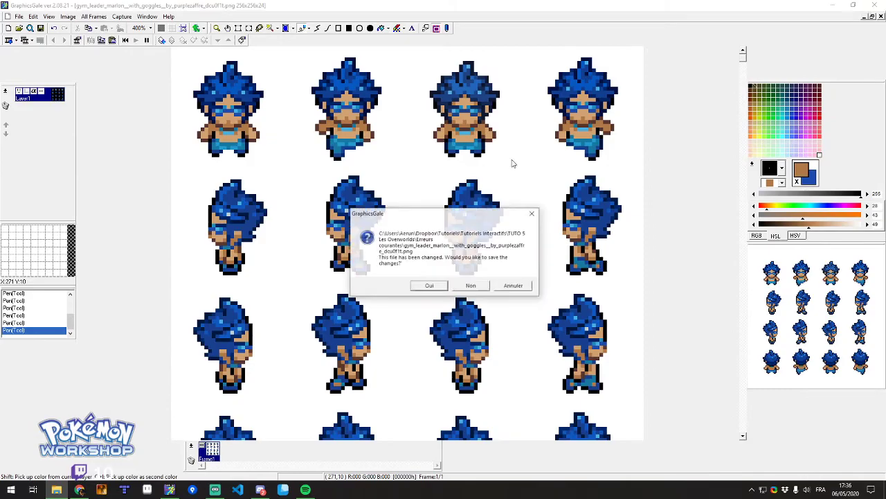
pyautogui.click(462, 287)
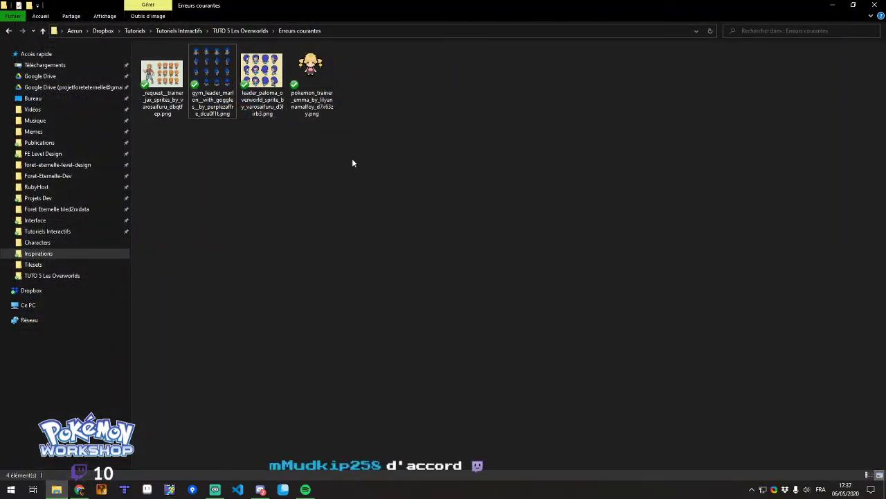
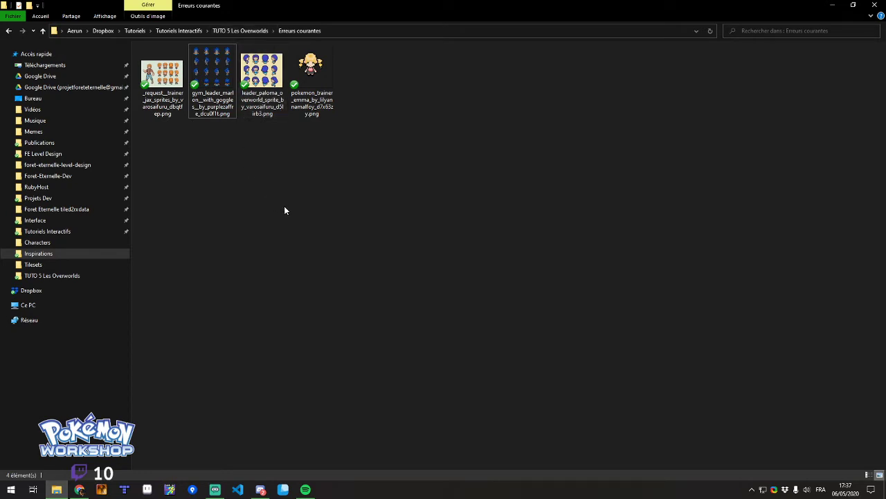
pyautogui.click(241, 31)
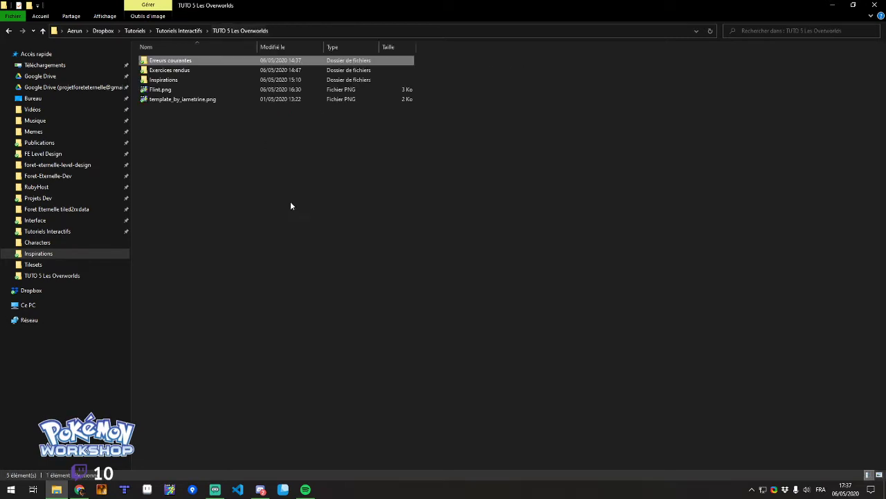
pyautogui.click(302, 187)
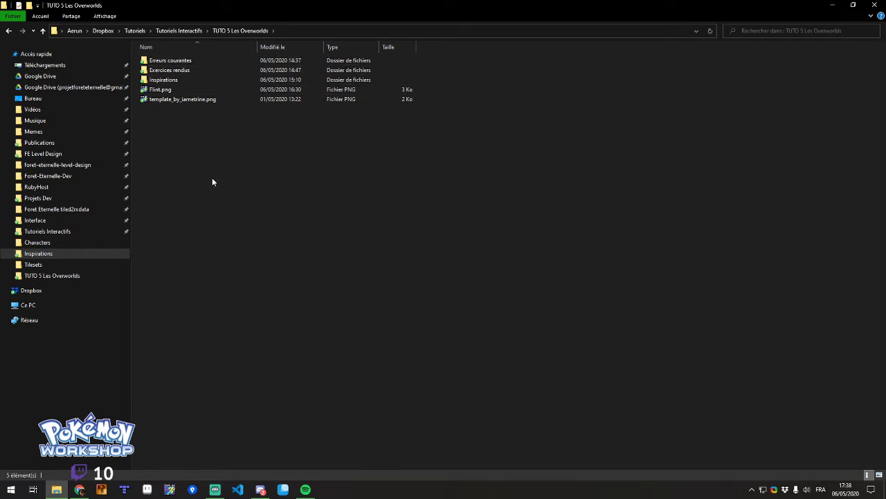
# Open template_by_iametrine.png in GraphicsGale, maximise its image window and enlarge the front-view body.
pyautogui.doubleClick(170, 99)
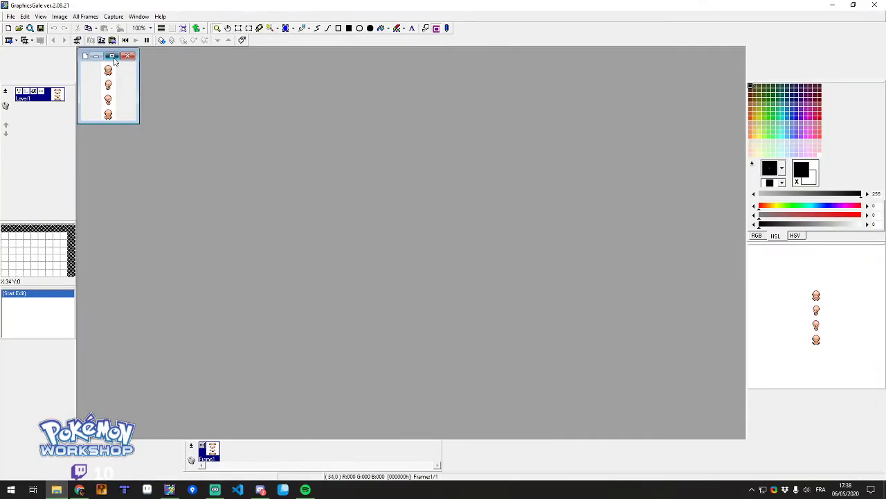
pyautogui.click(113, 57)
pyautogui.scroll(4, 367, 219)
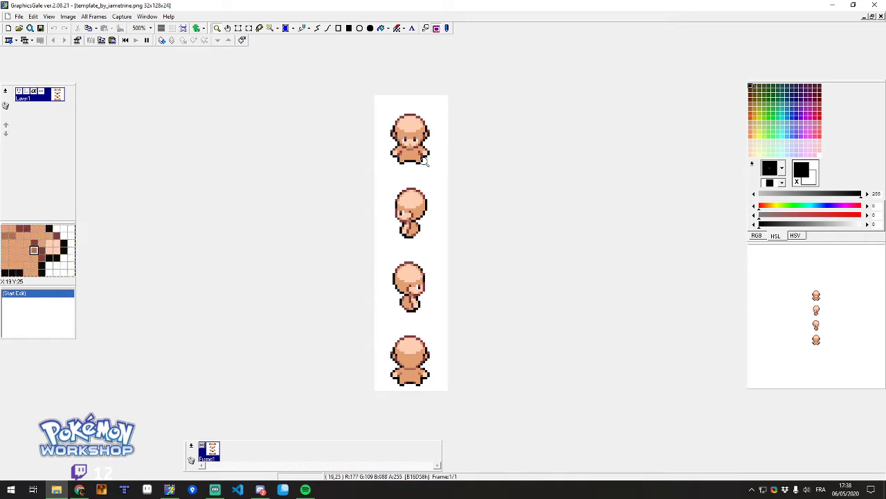
pyautogui.scroll(1, 410, 169)
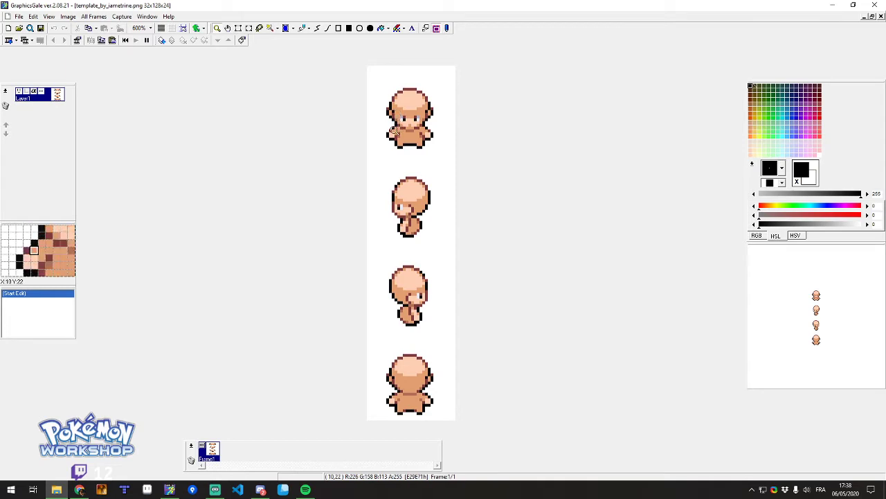
pyautogui.scroll(1, 374, 108)
pyautogui.scroll(2, 374, 107)
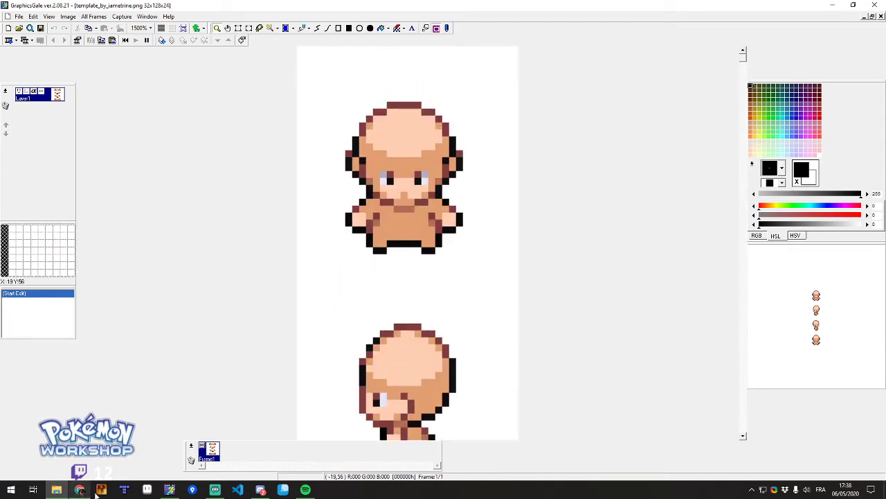
# Open Flint.png from the tutorial folder in a second GraphicsGale window and maximise its sprite sheet for inspection.
pyautogui.click(56, 489)
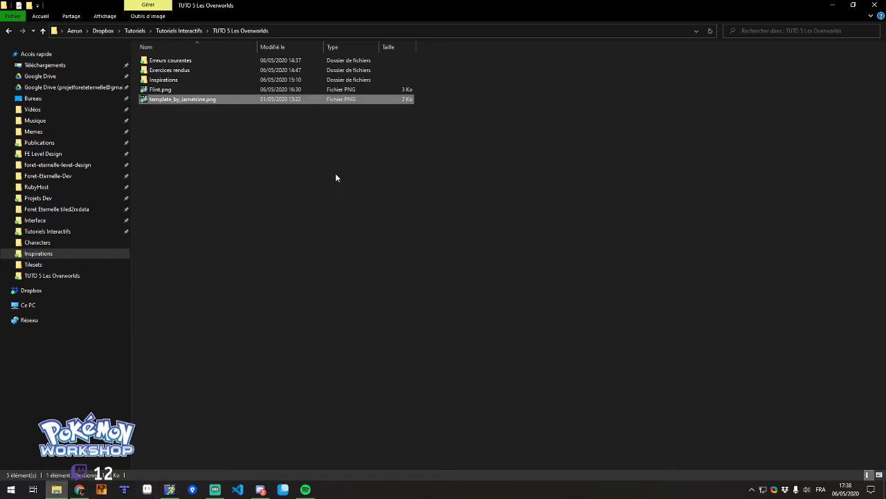
pyautogui.doubleClick(172, 89)
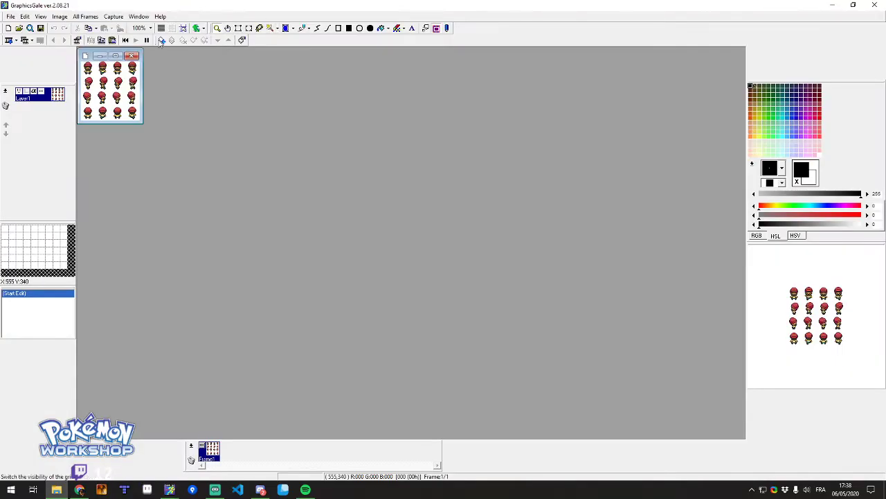
pyautogui.click(116, 56)
pyautogui.scroll(5, 409, 239)
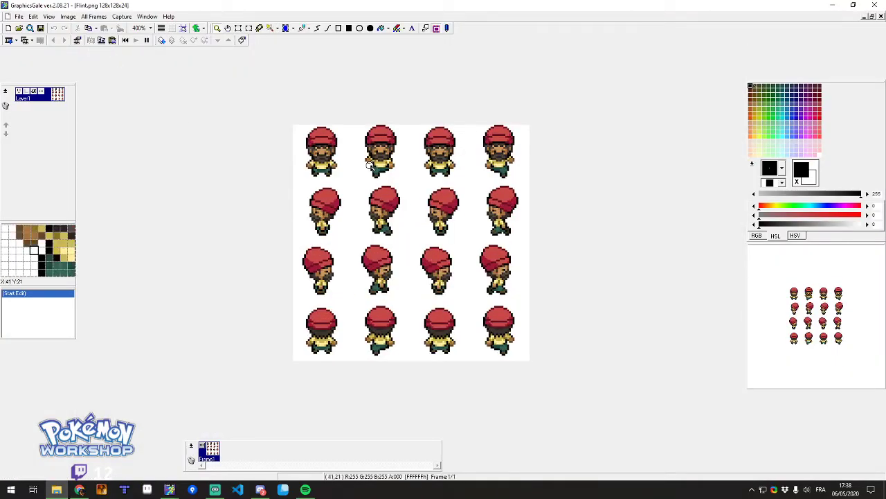
pyautogui.scroll(2, 312, 159)
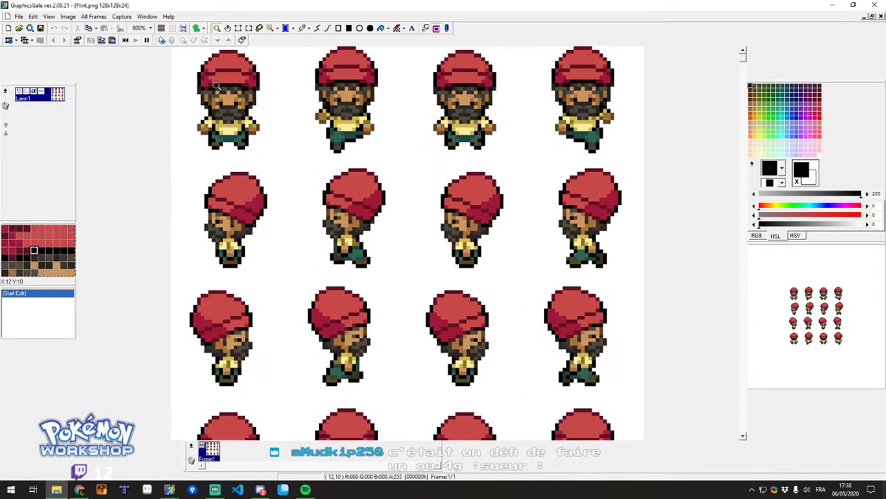
pyautogui.scroll(1, 215, 97)
pyautogui.scroll(-1, 180, 104)
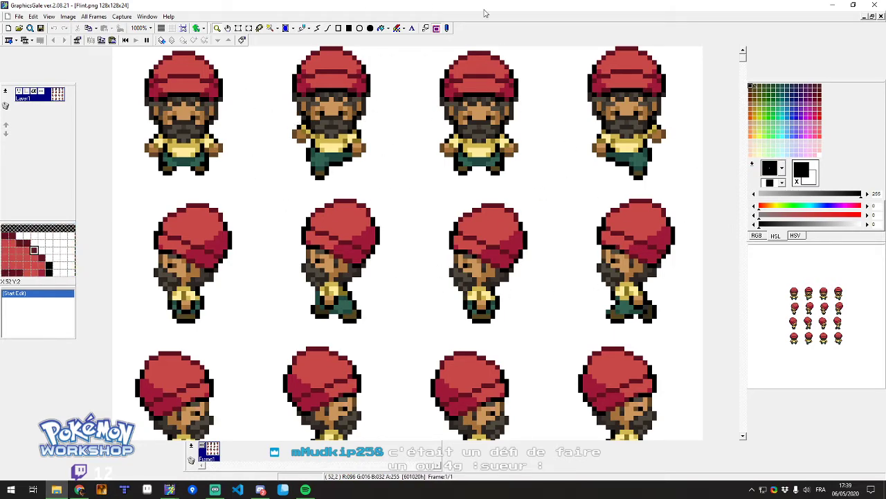
# Move the Flint.png window off to the other monitor and bring the template window to the front.
pyautogui.moveTo(484, 9); pyautogui.dragTo(885, 53)
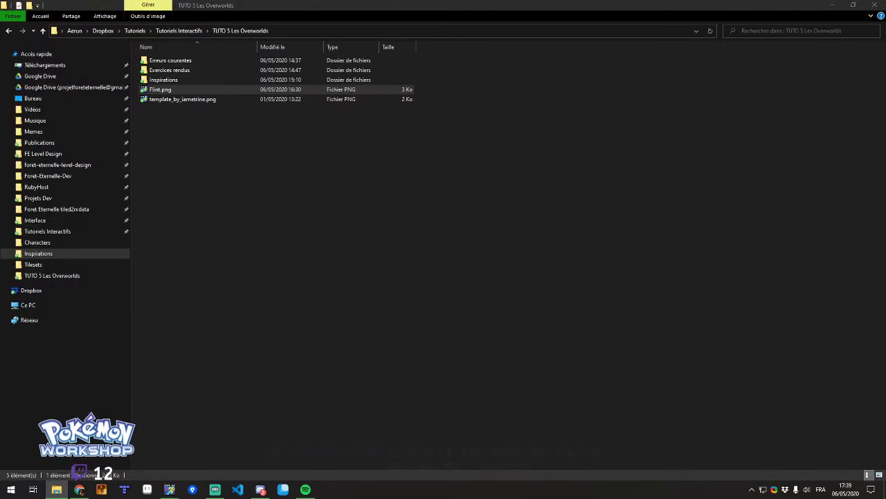
pyautogui.click(332, 211)
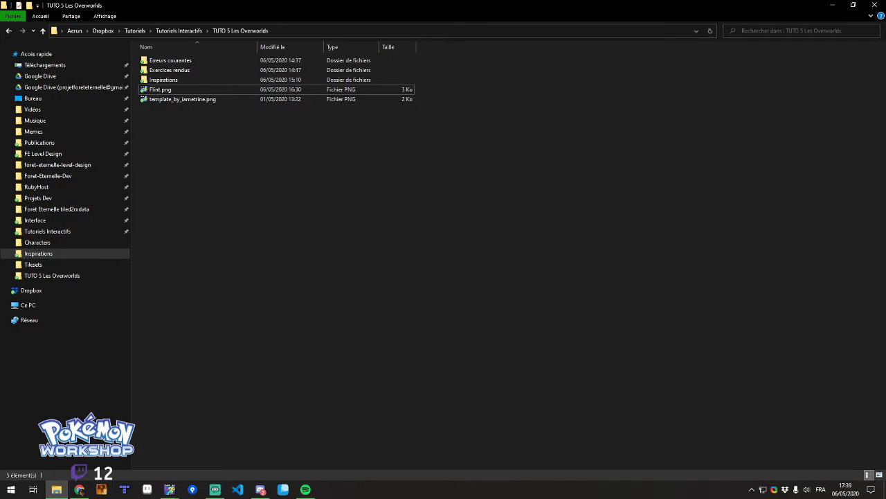
pyautogui.click(169, 490)
pyautogui.moveTo(587, 137); pyautogui.dragTo(885, 105)
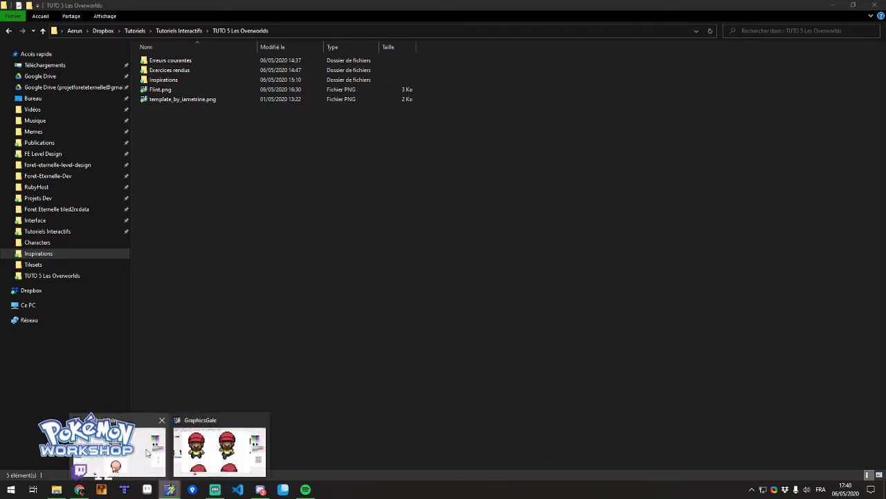
pyautogui.click(170, 490)
pyautogui.click(378, 147)
pyautogui.rightClick(379, 146)
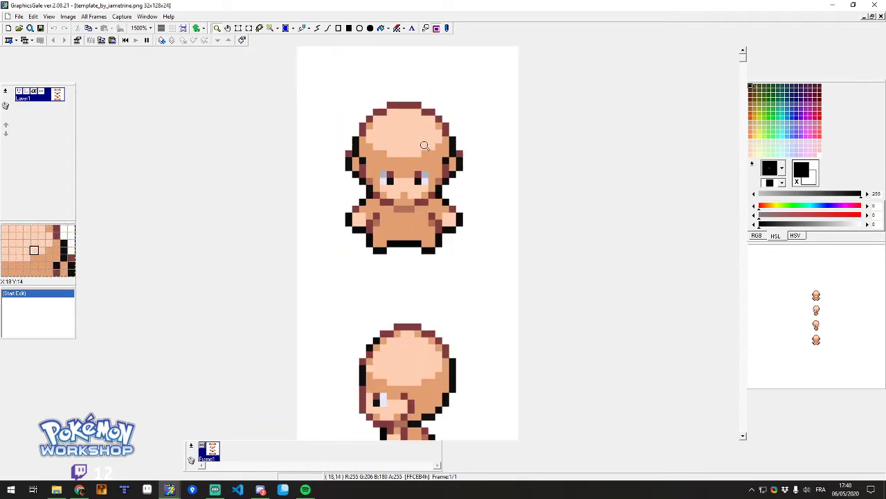
# Paste the copied dark beard into the template and place it on the blank area beside the front view's feet.
pyautogui.scroll(-3, 408, 152)
pyautogui.scroll(3, 395, 161)
pyautogui.scroll(-9, 393, 157)
pyautogui.scroll(9, 392, 153)
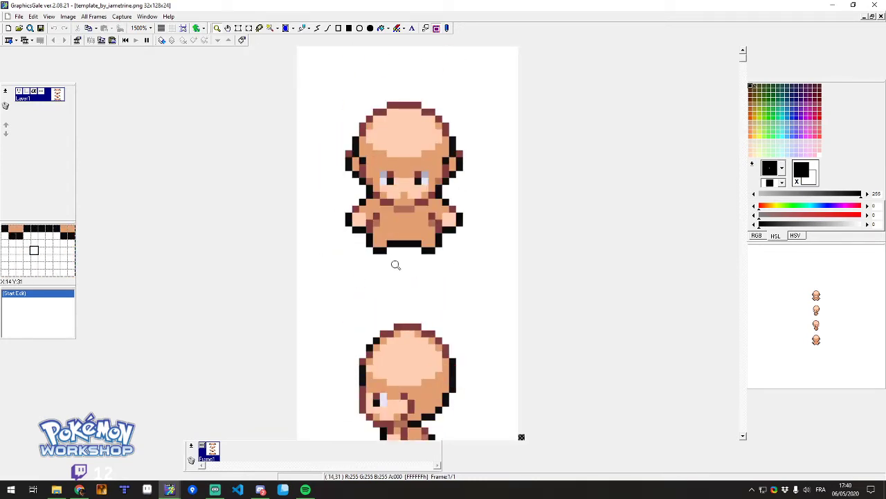
pyautogui.scroll(-8, 395, 264)
pyautogui.scroll(7, 389, 259)
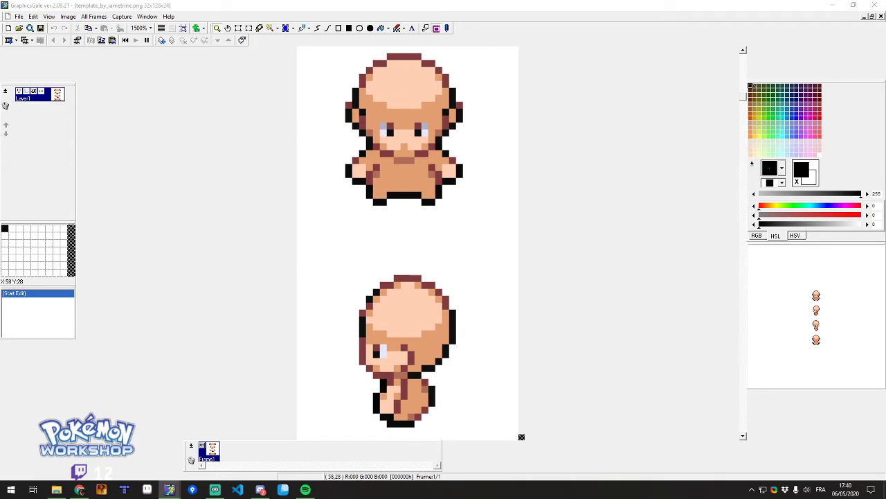
pyautogui.hotkey('ctrl', 'v')
pyautogui.moveTo(325, 61); pyautogui.dragTo(470, 223)
pyautogui.scroll(4, 477, 265)
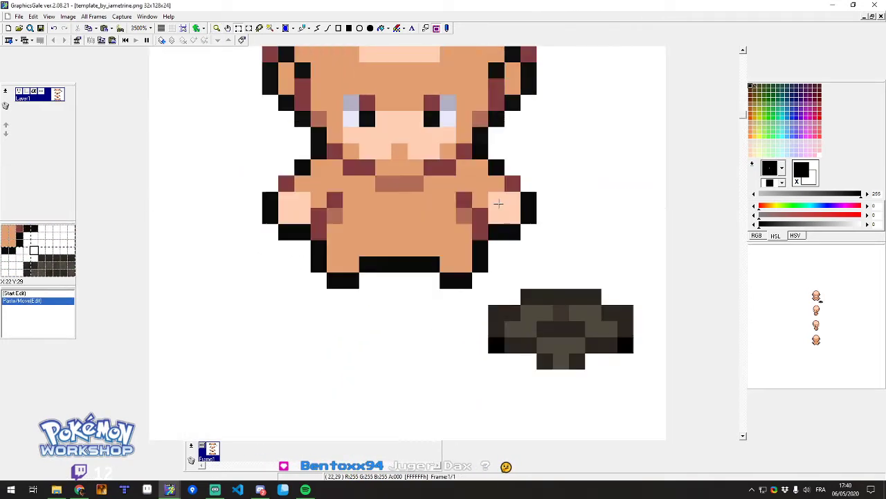
# Select the pasted beard without its two black corner pixels and place it on the front view's lower face, just below the eyes.
pyautogui.moveTo(489, 305); pyautogui.dragTo(633, 336)
pyautogui.moveTo(506, 337); pyautogui.dragTo(616, 351)
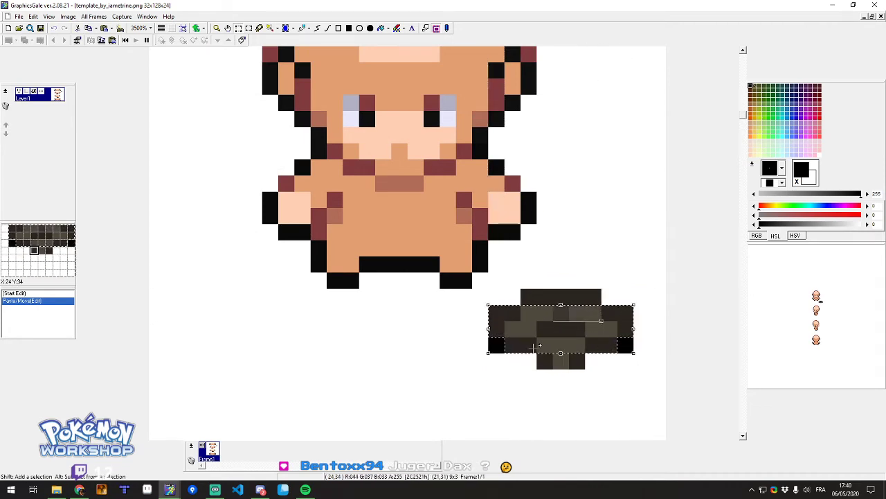
pyautogui.moveTo(537, 353); pyautogui.dragTo(585, 369)
pyautogui.moveTo(520, 289); pyautogui.dragTo(601, 309)
pyautogui.scroll(1, 563, 313)
pyautogui.scroll(1, 564, 312)
pyautogui.moveTo(539, 411); pyautogui.dragTo(381, 257)
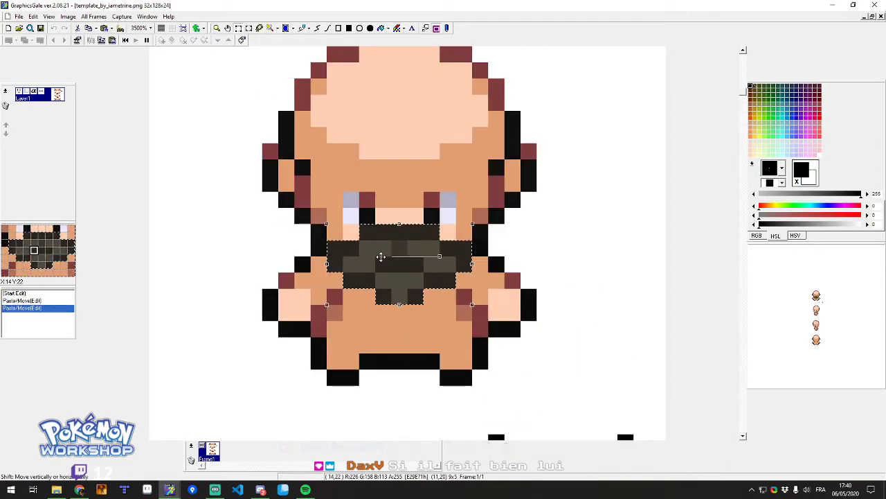
pyautogui.click(449, 219)
# Delete the two leftover black pixels on the blank area below the front view.
pyautogui.scroll(-4, 465, 189)
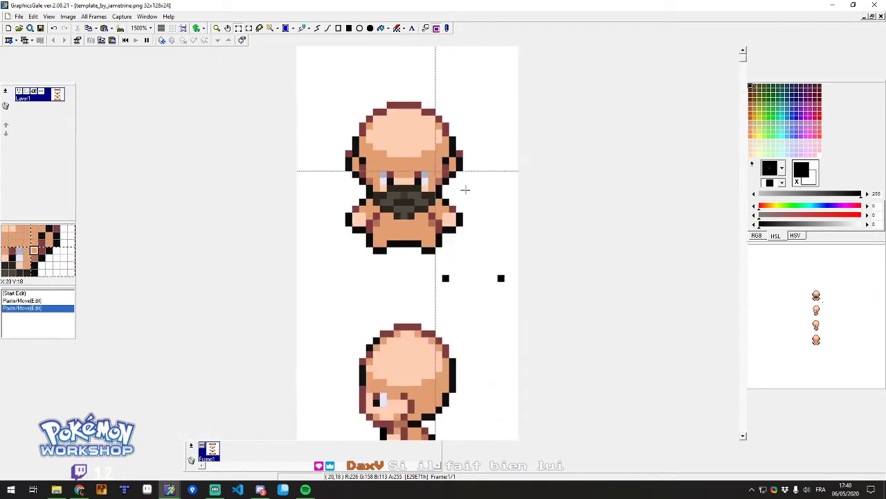
pyautogui.moveTo(439, 267); pyautogui.dragTo(513, 293)
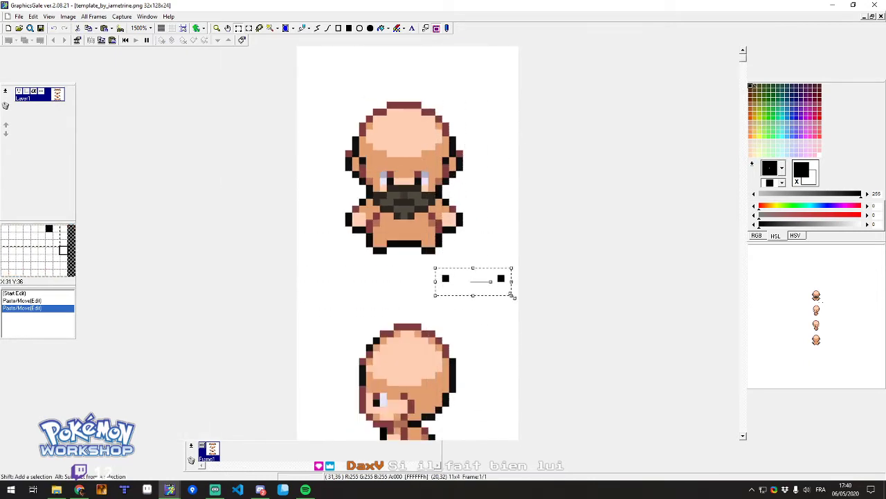
pyautogui.press('Delete')
pyautogui.scroll(3, 376, 135)
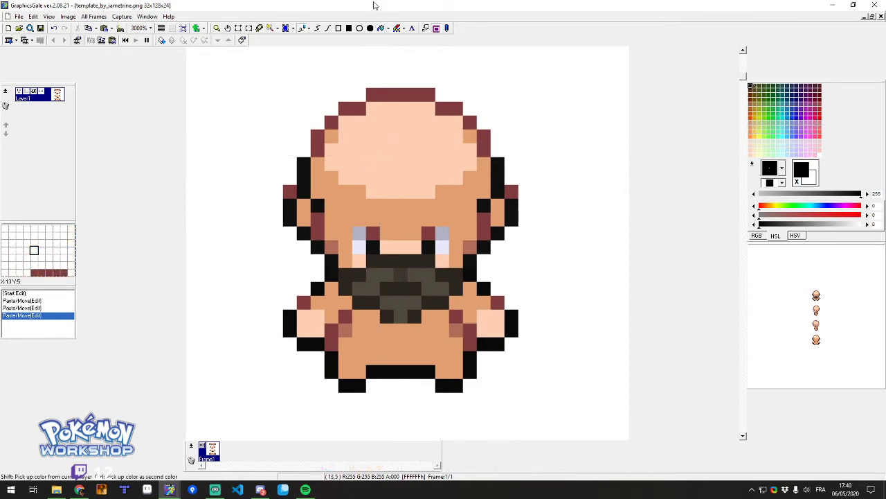
# Paste the copied red cap into the template and fit it over the top of the front view's head.
pyautogui.keyDown('ctrl'); pyautogui.click(486, 217); pyautogui.keyUp('ctrl')
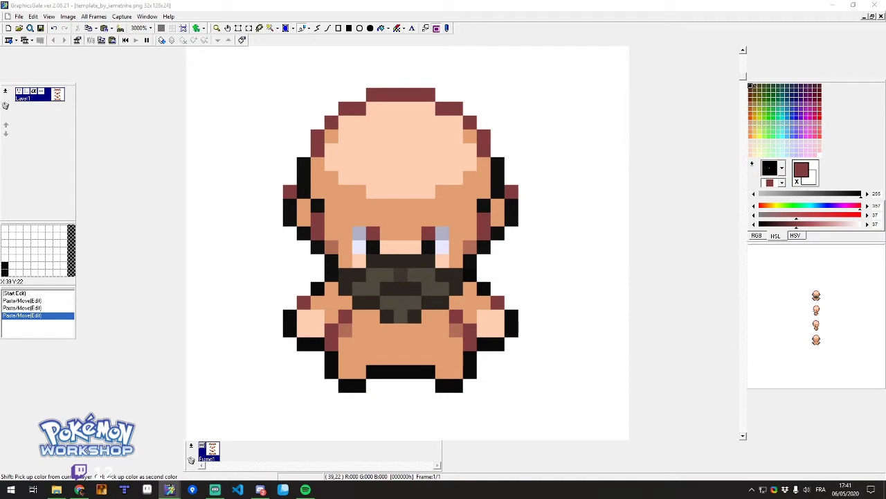
pyautogui.hotkey('ctrl', 'v')
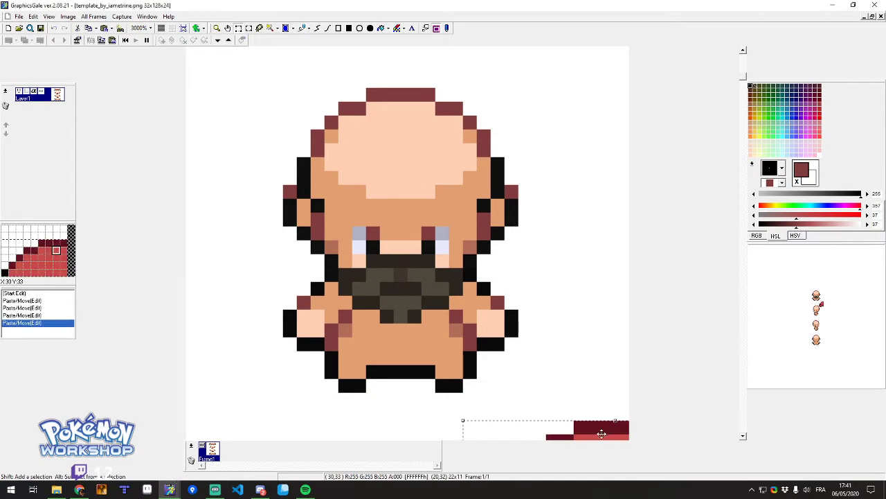
pyautogui.moveTo(601, 433); pyautogui.dragTo(391, 133)
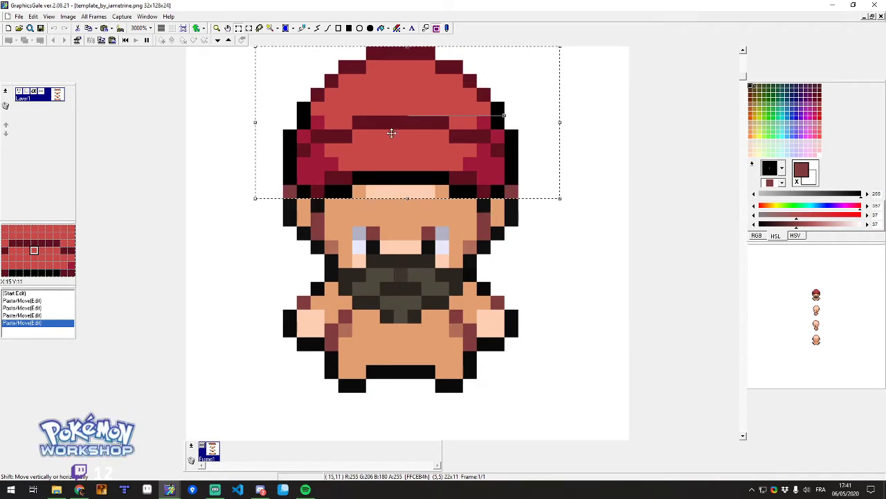
pyautogui.click(462, 279)
pyautogui.scroll(-5, 454, 242)
pyautogui.scroll(5, 408, 87)
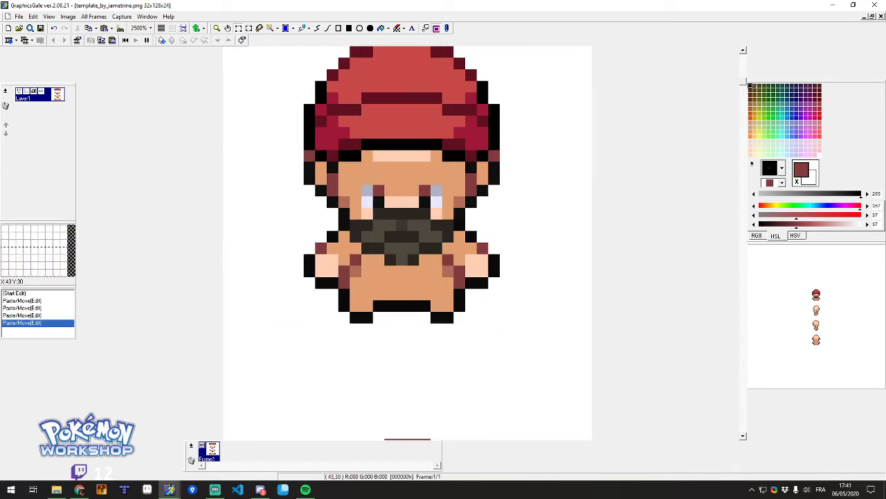
# Pick up the beard's lighter tone and shift it to a warm brown with hue 29, saturation 33 and lightness 27.
pyautogui.hotkey('alt', 'Tab')
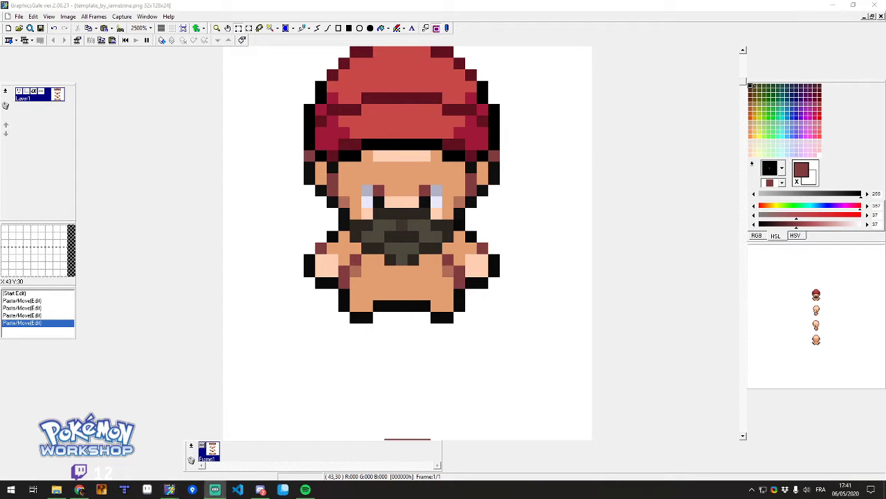
pyautogui.scroll(1, 360, 159)
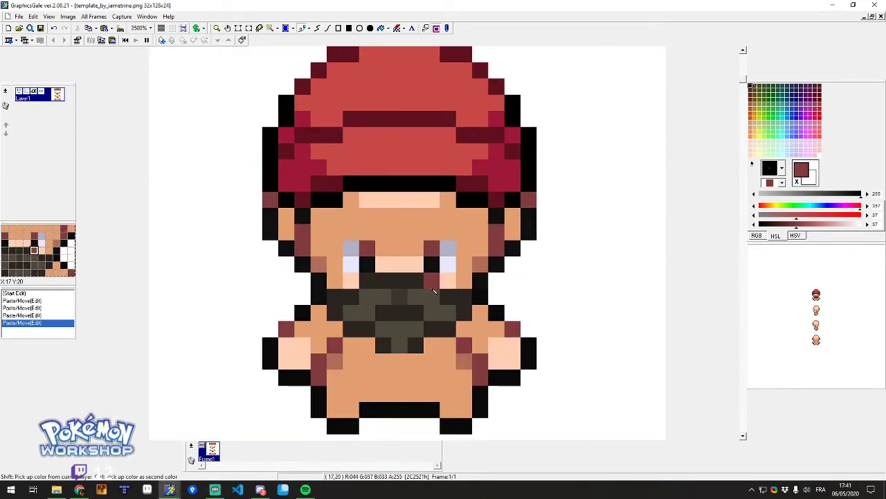
pyautogui.press('shift')
pyautogui.scroll(-2, 525, 259)
pyautogui.scroll(2, 419, 256)
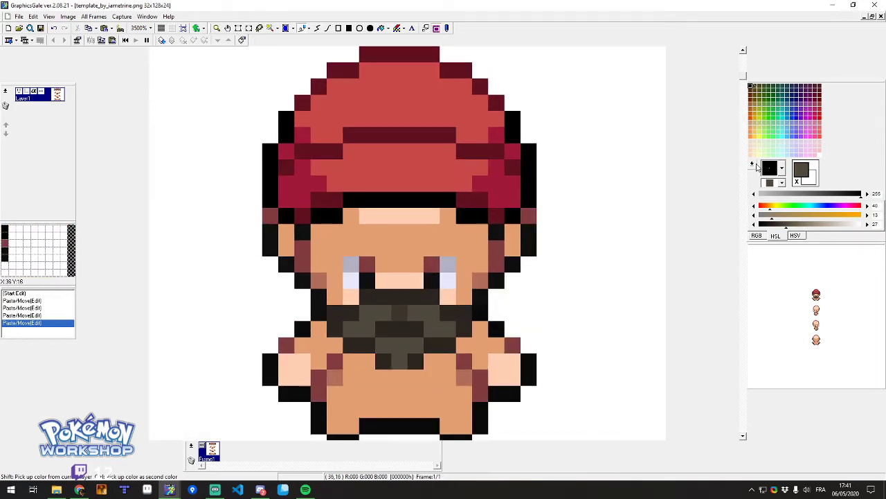
pyautogui.moveTo(773, 213); pyautogui.dragTo(793, 218)
pyautogui.click(754, 206)
pyautogui.click(754, 207)
pyautogui.click(754, 206)
pyautogui.click(754, 206)
pyautogui.click(754, 206)
pyautogui.click(754, 207)
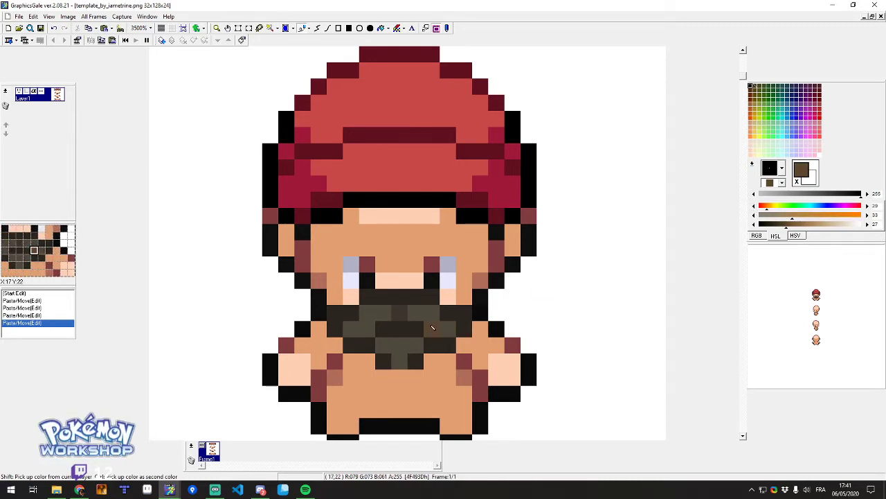
# Repaint all of the beard's lighter grey pixels with the warm brown using the Pen tool.
pyautogui.moveTo(432, 327); pyautogui.dragTo(421, 318)
pyautogui.moveTo(372, 313)
pyautogui.mouseDown()
pyautogui.moveTo(369, 328)
pyautogui.moveTo(405, 351)
pyautogui.moveTo(388, 352)
pyautogui.mouseUp()
pyautogui.click(399, 359)
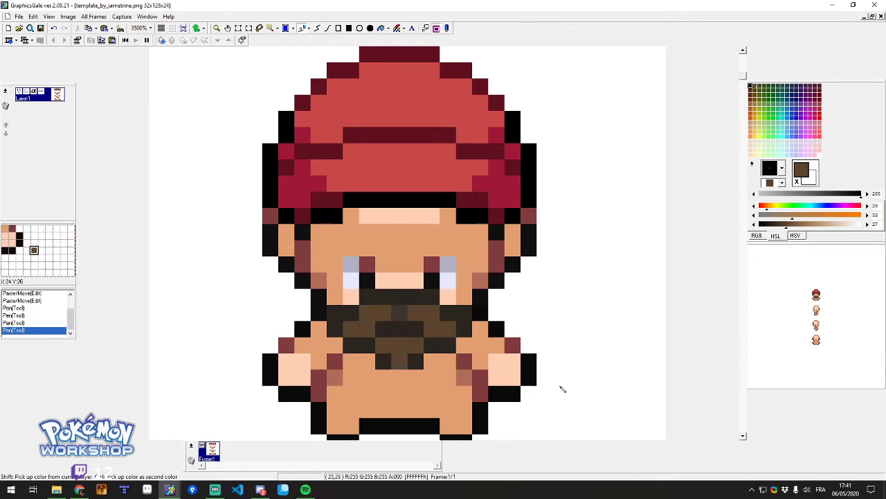
# Mix a warmer dark brown with hue 22, saturation 26 and lightness 17, and repaint the beard's dark pixels with it.
pyautogui.rightClick(410, 334)
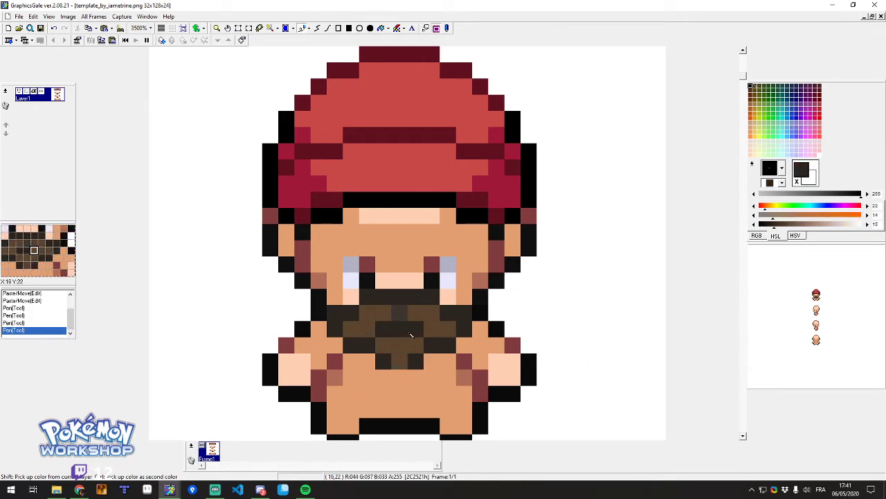
pyautogui.rightClick(427, 318)
pyautogui.keyDown('ctrl'); pyautogui.rightClick(427, 318); pyautogui.keyUp('ctrl')
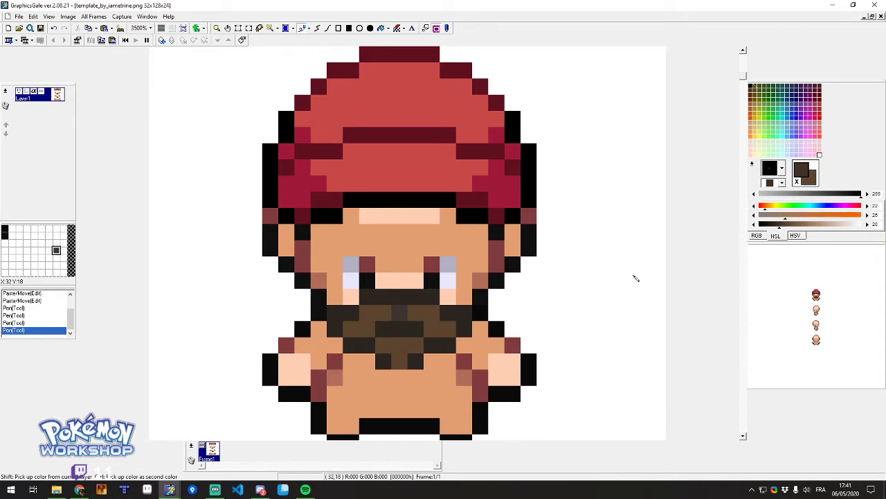
pyautogui.click(392, 349)
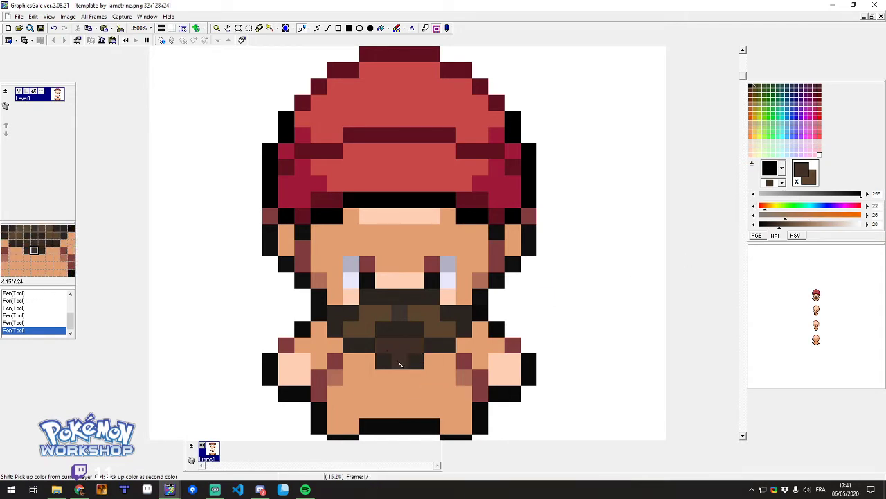
pyautogui.hotkey('ctrl', 'z')
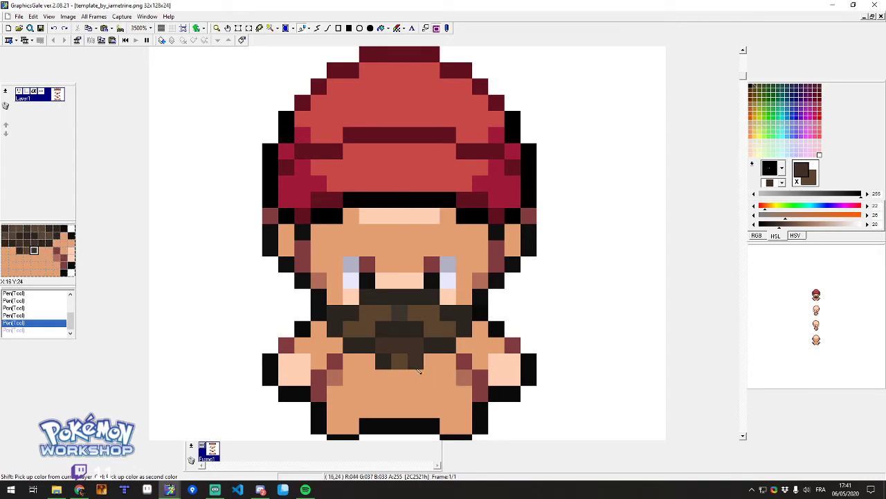
pyautogui.hotkey('ctrl', 'z')
pyautogui.click(429, 349)
pyautogui.click(445, 345)
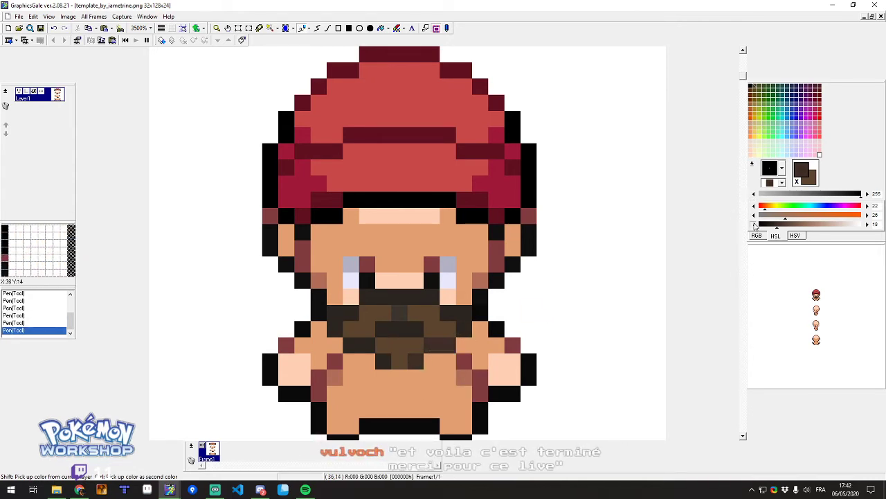
pyautogui.click(424, 376)
pyautogui.hotkey('ctrl', 'z')
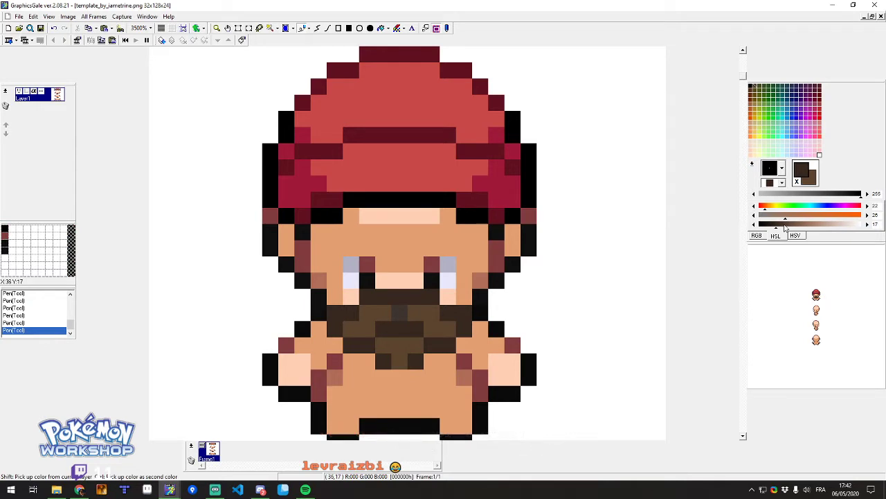
# Mix an intermediate brown with hue 23, saturation 28 and lightness 21, and recolour the remaining grey pixel in the beard's centre.
pyautogui.rightClick(423, 319)
pyautogui.click(407, 334)
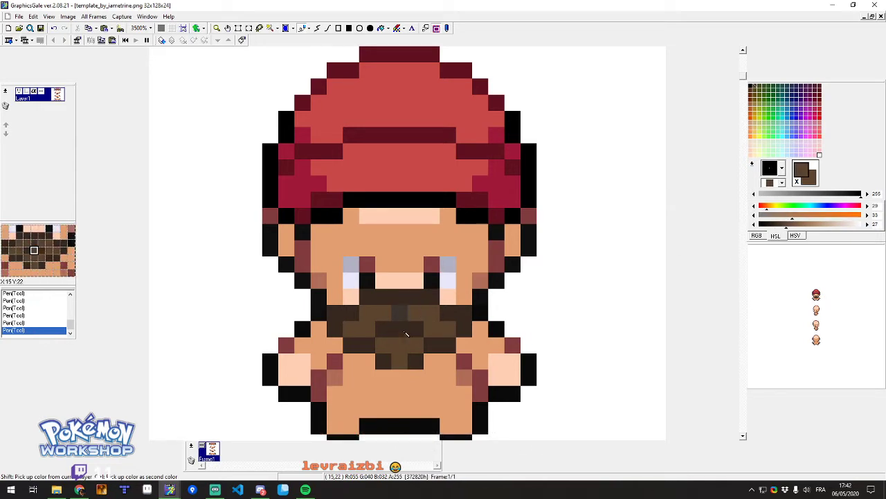
pyautogui.rightClick(406, 334)
pyautogui.moveTo(776, 225); pyautogui.dragTo(781, 227)
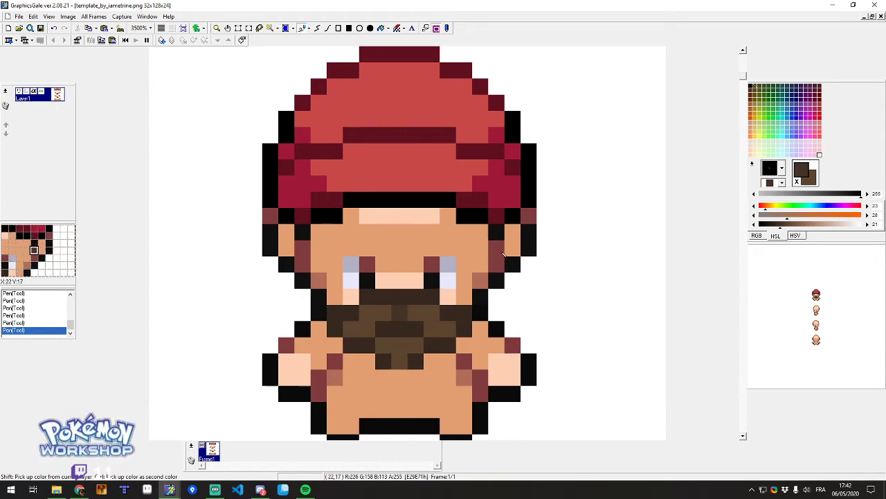
# Cover the light forehead strip beneath the cap with the medium skin tone.
pyautogui.rightClick(364, 223)
pyautogui.moveTo(364, 223); pyautogui.dragTo(442, 221)
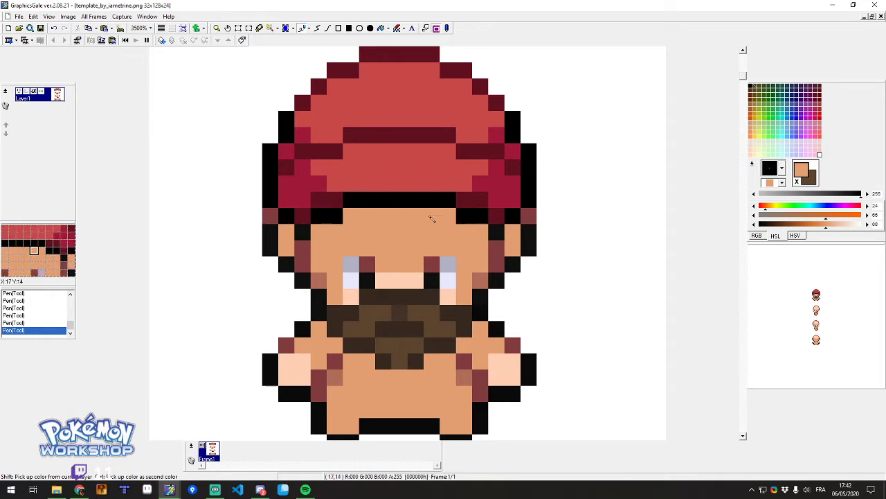
pyautogui.rightClick(401, 286)
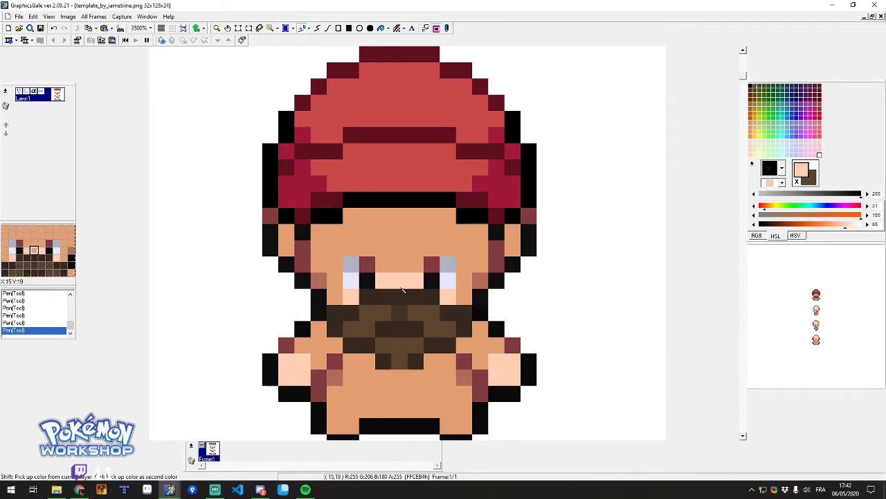
pyautogui.click(405, 271)
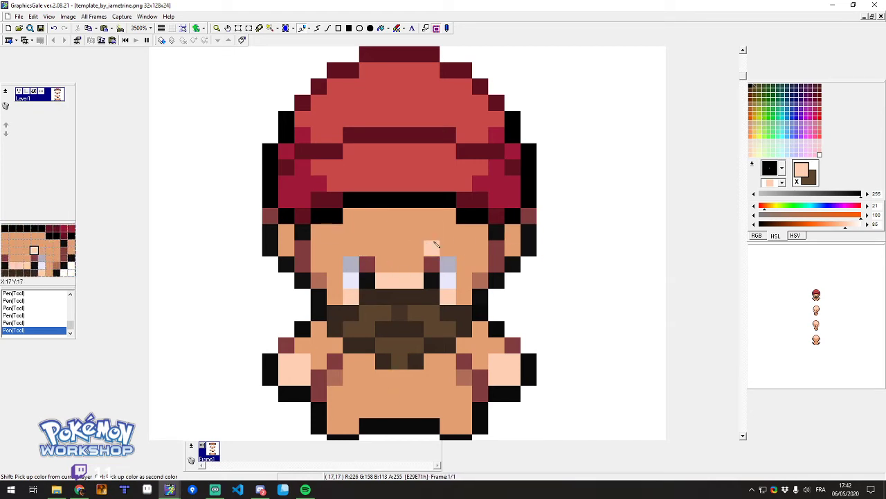
# Paint brown hair under the cap on the sprite's right-hand temple, with a dark brown outer pixel beside the ear.
pyautogui.keyDown('shift'); pyautogui.click(407, 300); pyautogui.keyUp('shift')
pyautogui.click(447, 215)
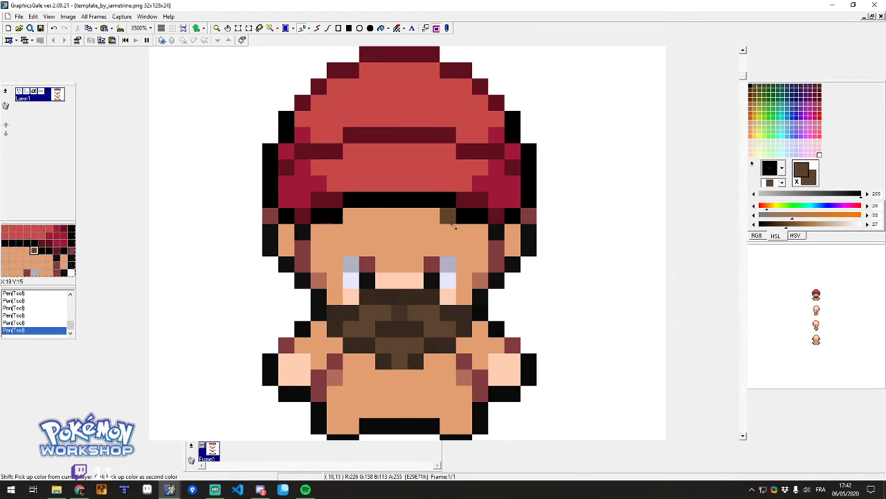
pyautogui.moveTo(484, 247); pyautogui.dragTo(463, 230)
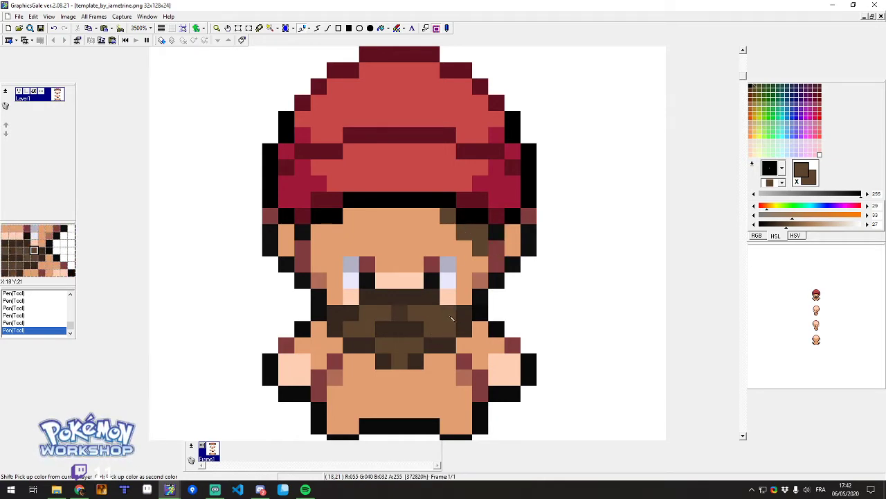
pyautogui.keyDown('shift'); pyautogui.click(448, 314); pyautogui.keyUp('shift')
pyautogui.click(496, 248)
# Mirror the brown hair on the sprite's left-hand temple, using dark brown for the pixels beside the ear.
pyautogui.click(303, 248)
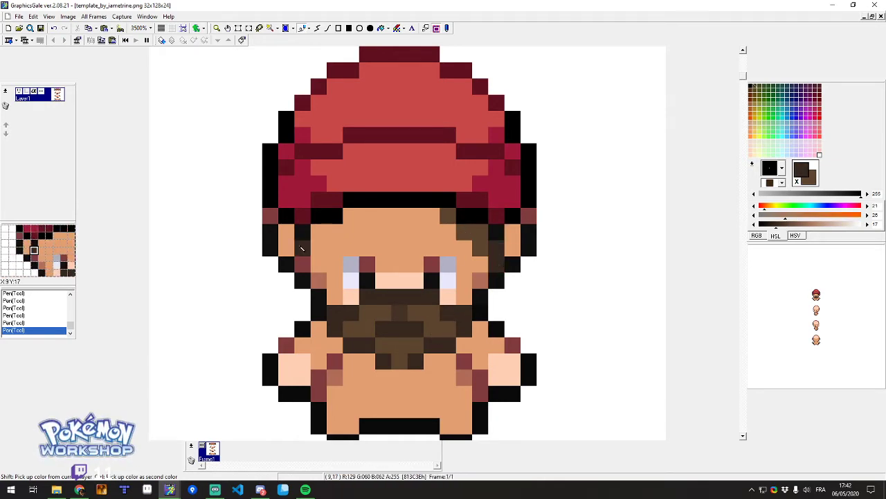
pyautogui.click(304, 264)
pyautogui.keyDown('shift'); pyautogui.click(405, 313); pyautogui.keyUp('shift')
pyautogui.click(320, 248)
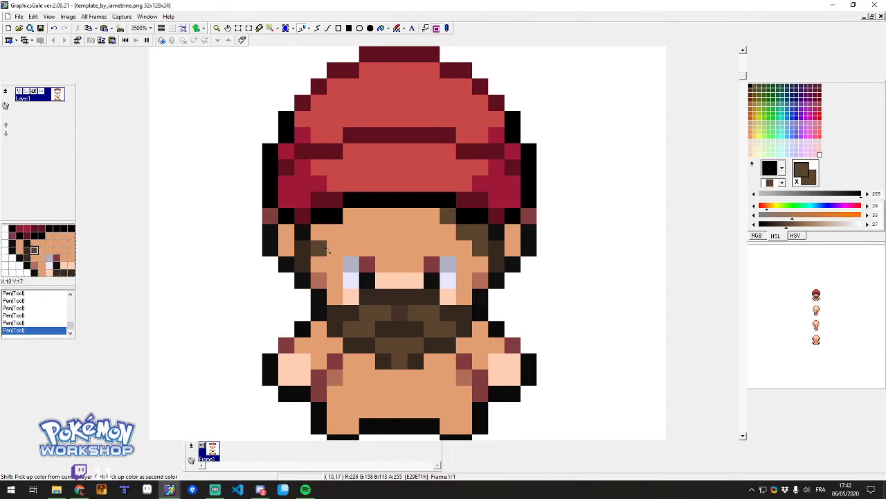
pyautogui.click(351, 216)
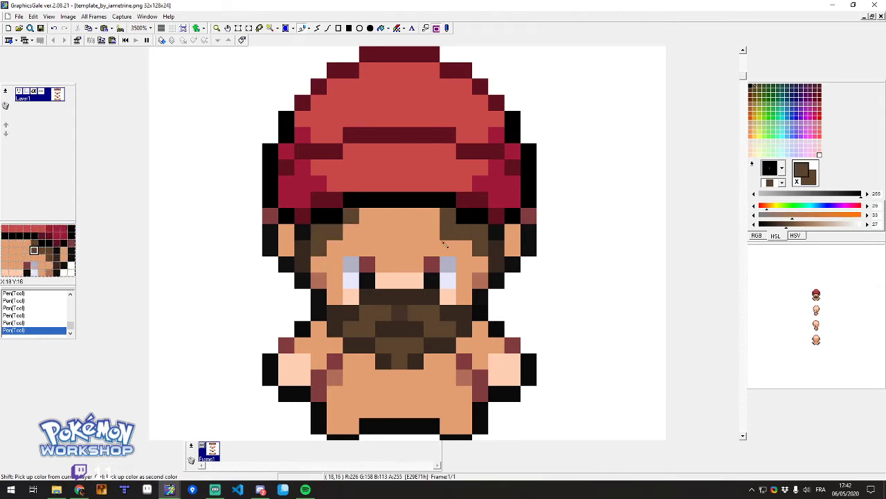
# Extend the brown hairline one pixel inward on both sides beneath the cap.
pyautogui.click(432, 216)
pyautogui.hotkey('ctrl', 'z')
pyautogui.click(367, 216)
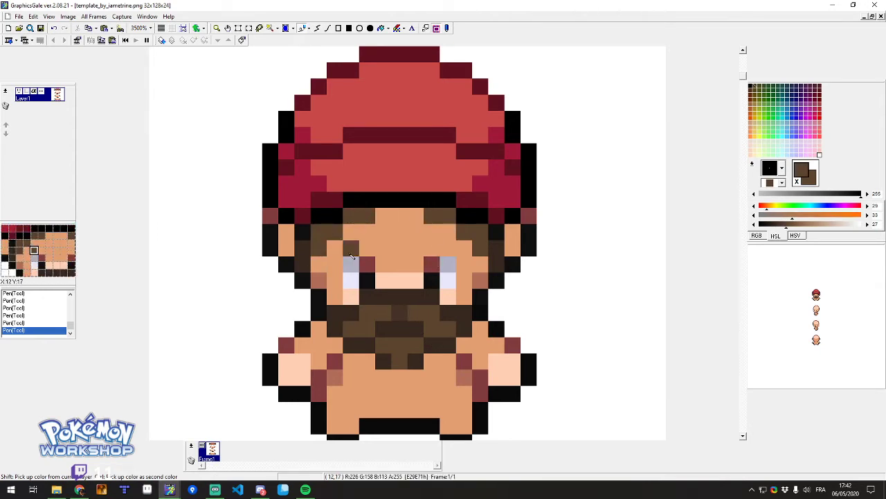
# Cover the stray brown pixel above the sprite's left-hand eye with medium skin tone and enlarge the preview to 400%.
pyautogui.keyDown('shift'); pyautogui.click(351, 232); pyautogui.keyUp('shift')
pyautogui.click(351, 247)
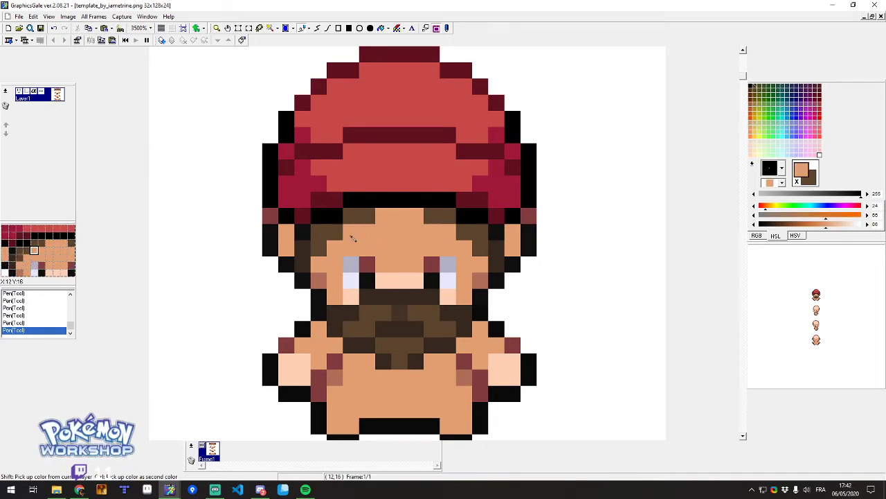
pyautogui.rightClick(796, 305)
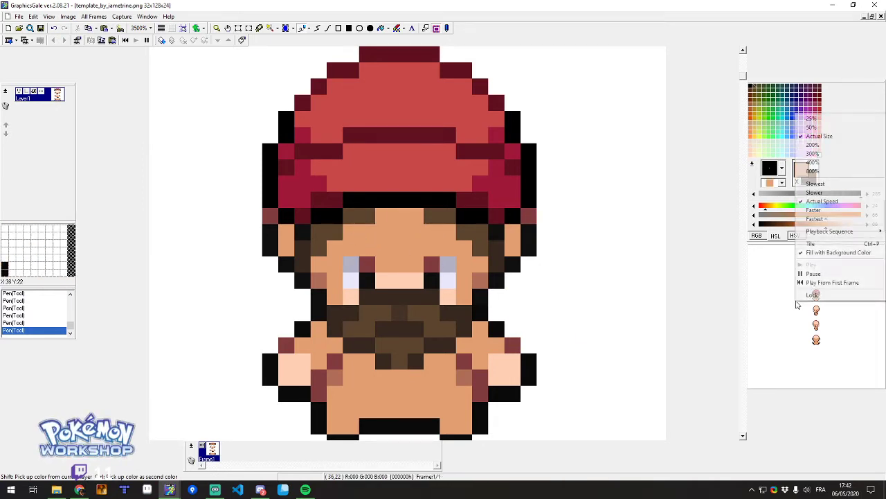
pyautogui.click(812, 162)
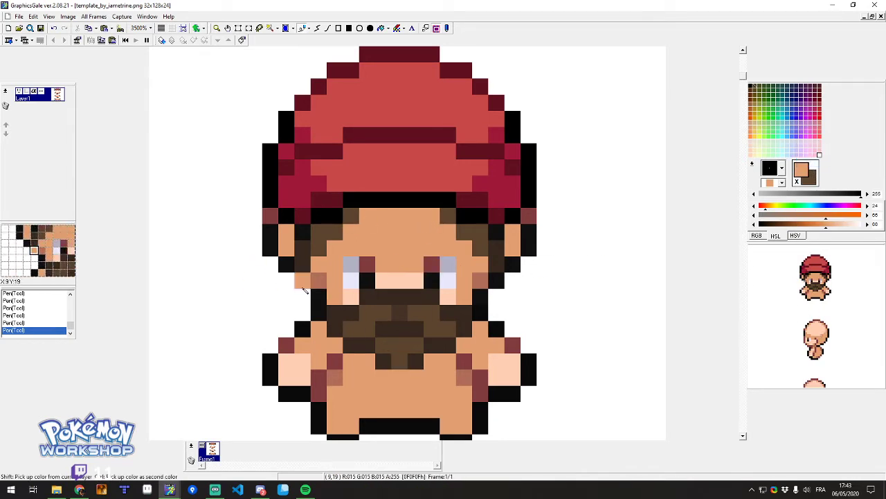
# Trim the brown hair on both temples to a thin stepped hairline, replacing the inner pixels with medium skin tone.
pyautogui.rightClick(464, 232)
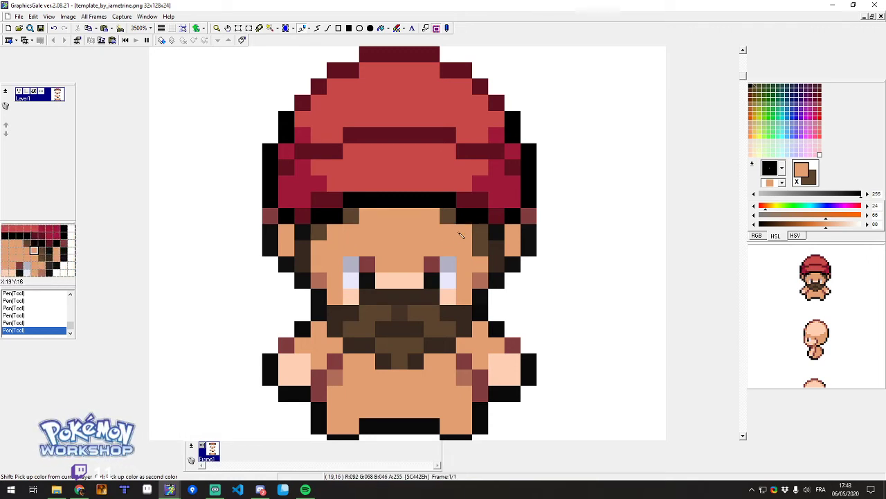
pyautogui.rightClick(448, 216)
pyautogui.rightClick(480, 232)
pyautogui.click(449, 216)
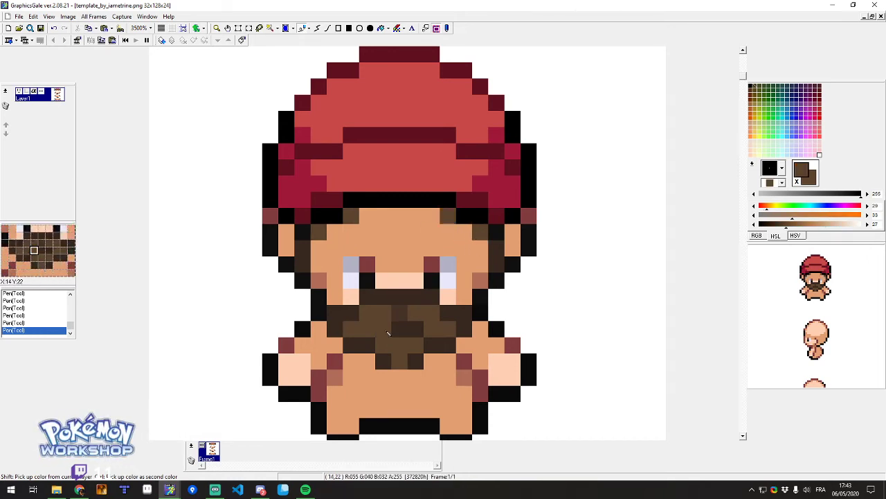
pyautogui.hotkey('ctrl', 'z')
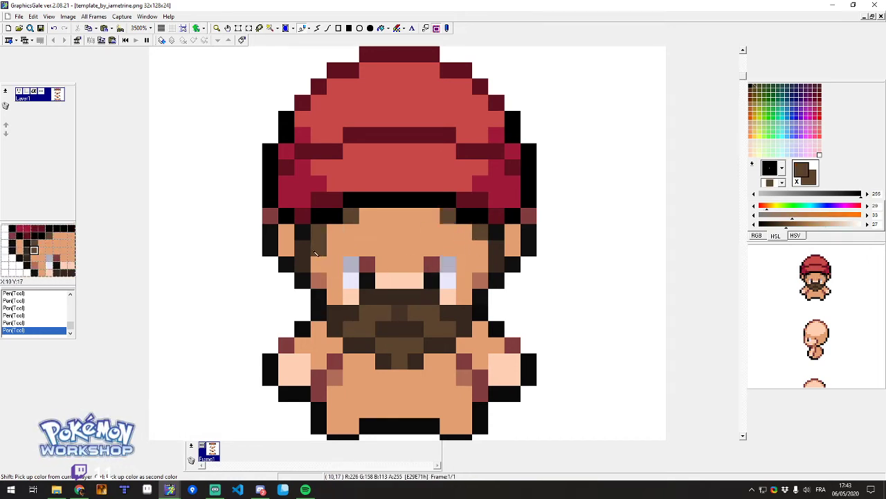
# Paint a small hair tuft at the centre of the forehead beneath the cap, in brown shaded with dark brown pixels.
pyautogui.rightClick(399, 216)
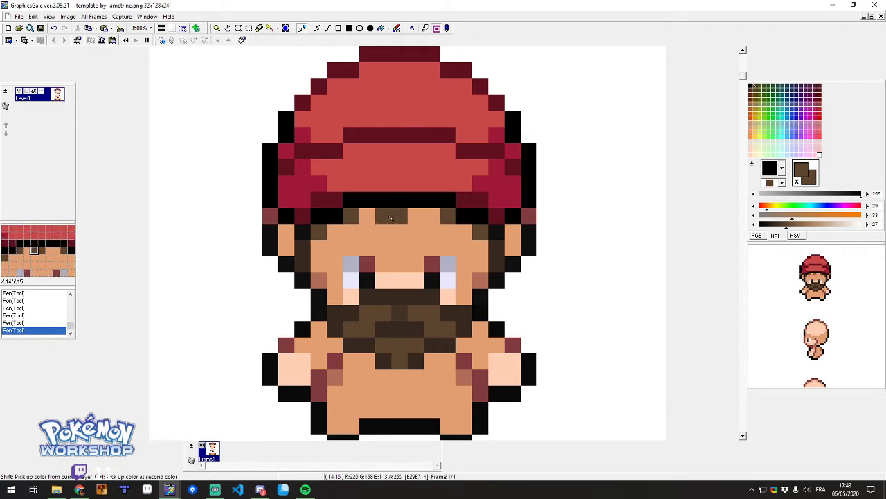
pyautogui.rightClick(415, 228)
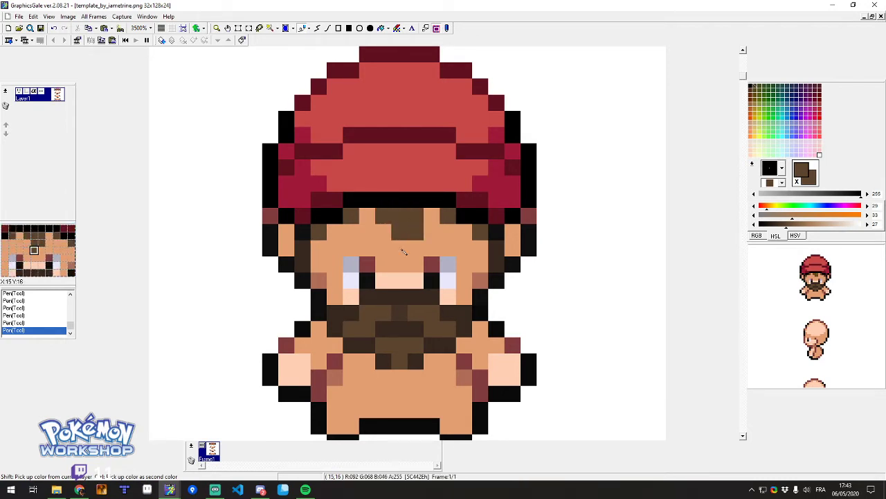
pyautogui.rightClick(446, 316)
pyautogui.click(415, 217)
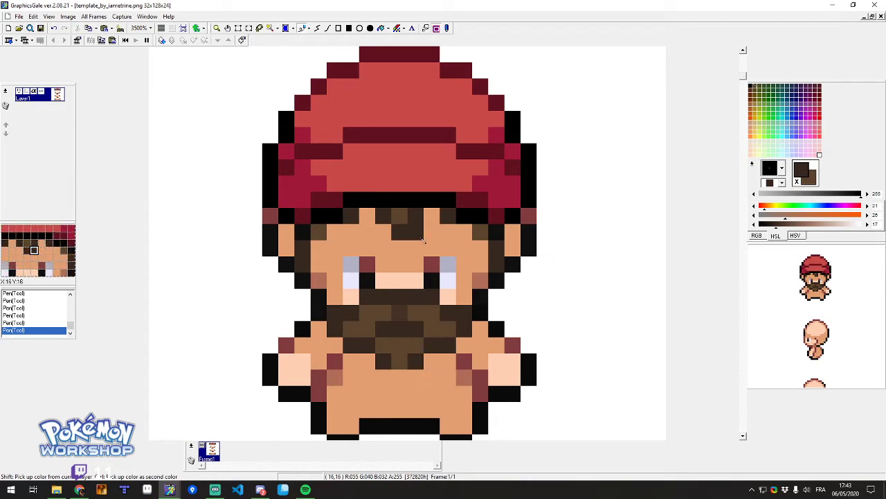
# Shade the upper ear pixels and the skin bordering the hairline on both sides with the reddish-brown skin shadow tone.
pyautogui.rightClick(480, 231)
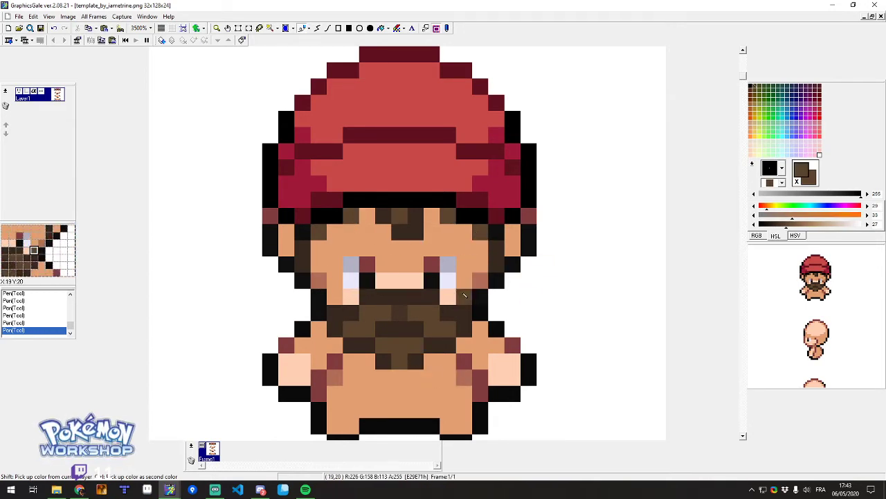
pyautogui.rightClick(480, 280)
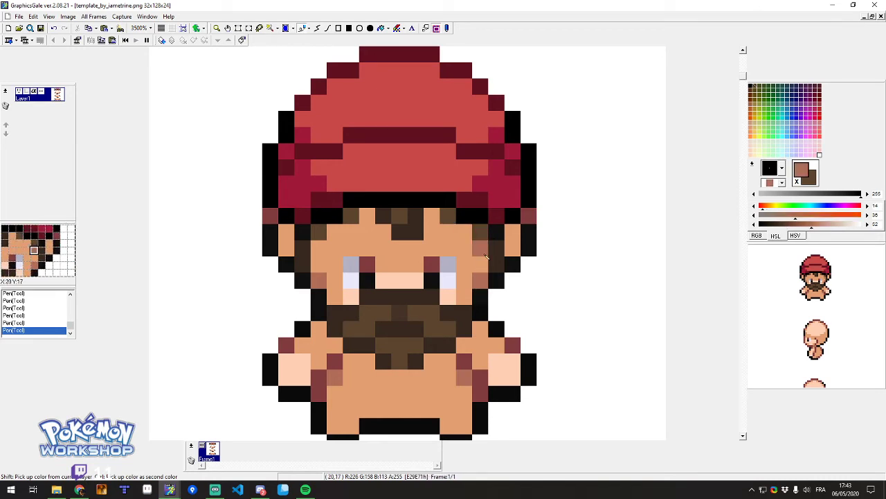
pyautogui.rightClick(286, 232)
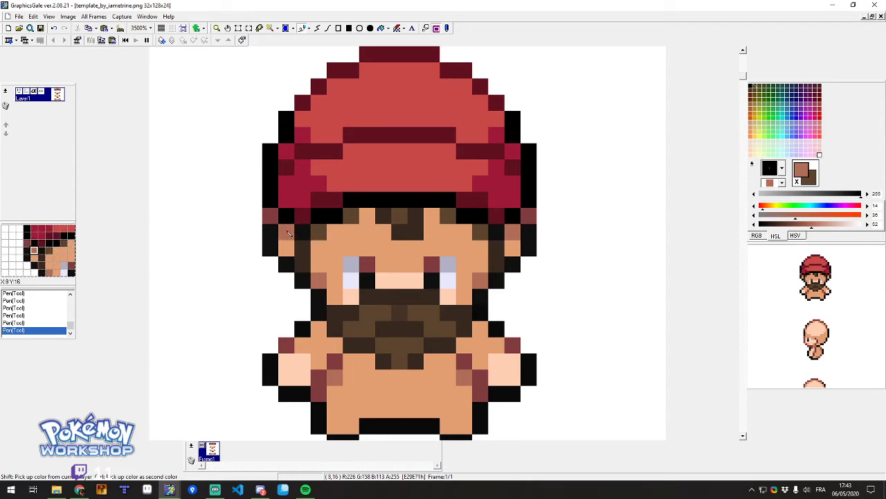
pyautogui.rightClick(318, 248)
pyautogui.rightClick(334, 232)
pyautogui.rightClick(351, 215)
pyautogui.click(363, 215)
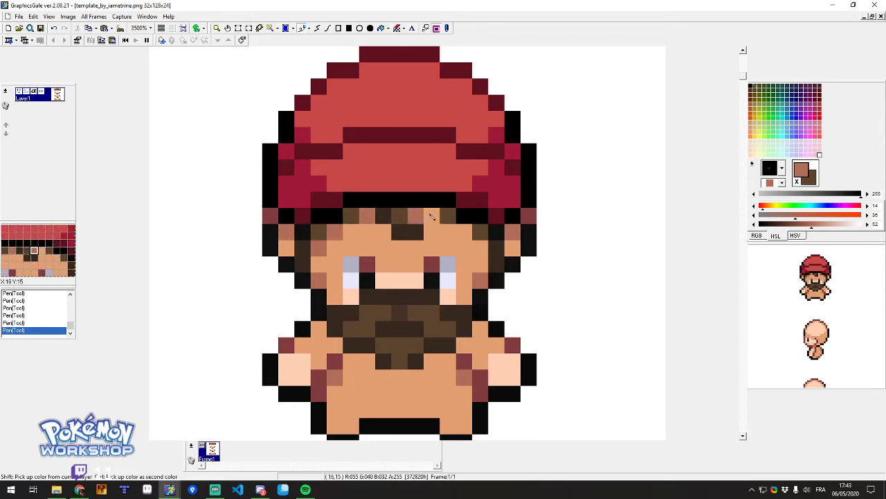
pyautogui.click(433, 215)
pyautogui.click(466, 231)
pyautogui.click(480, 246)
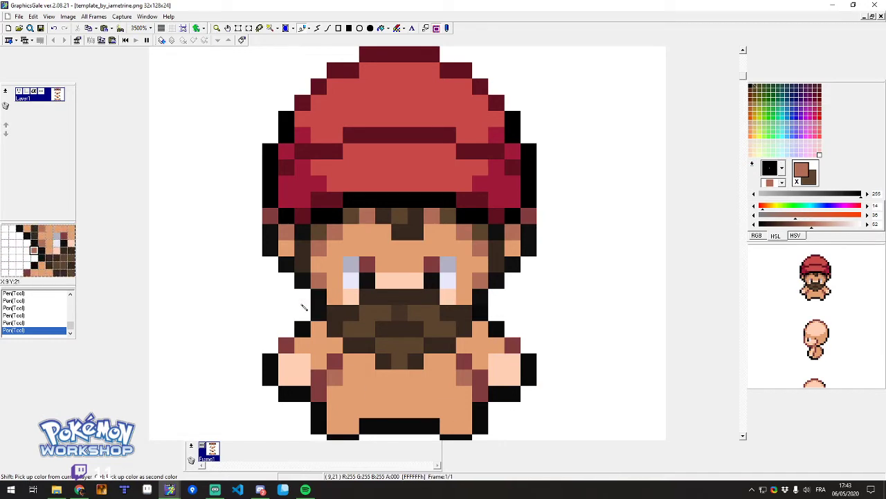
# Recolour the reddish eyebrow pixels above both pupils with the beard's lighter brown.
pyautogui.rightClick(368, 312)
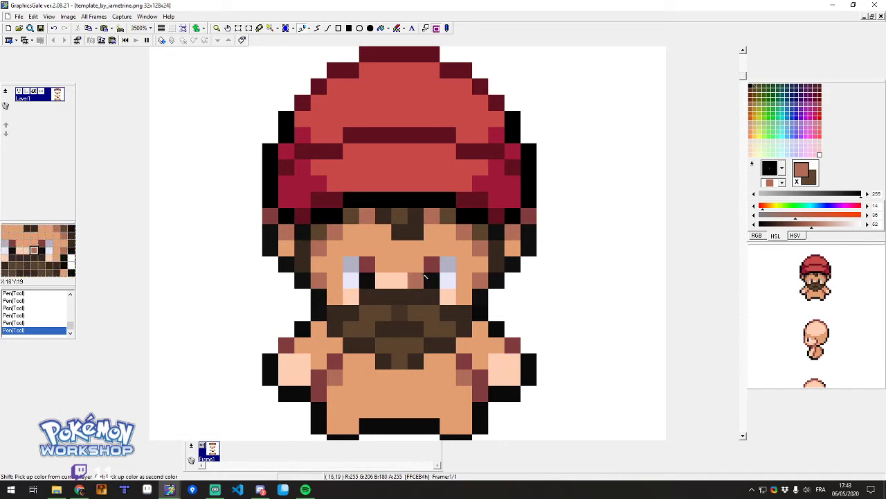
pyautogui.scroll(-3, 436, 284)
pyautogui.scroll(3, 407, 187)
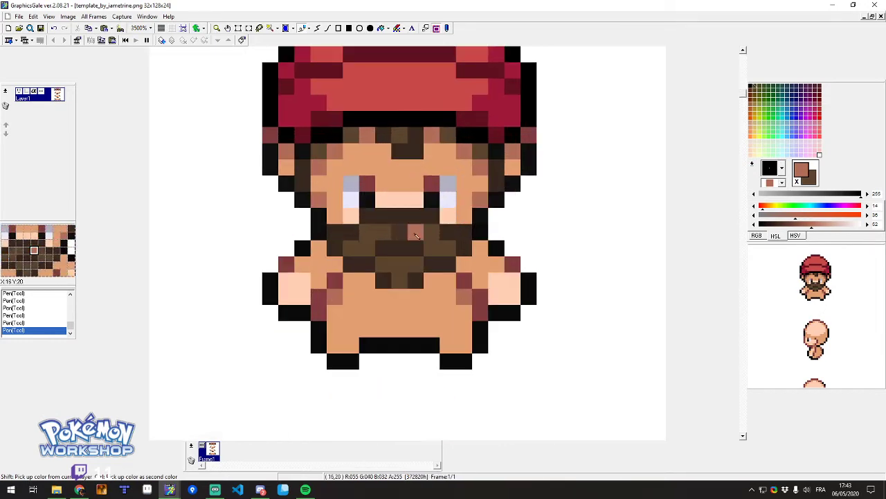
pyautogui.keyDown('ctrl'); pyautogui.click(439, 185); pyautogui.keyUp('ctrl')
pyautogui.rightClick(367, 183)
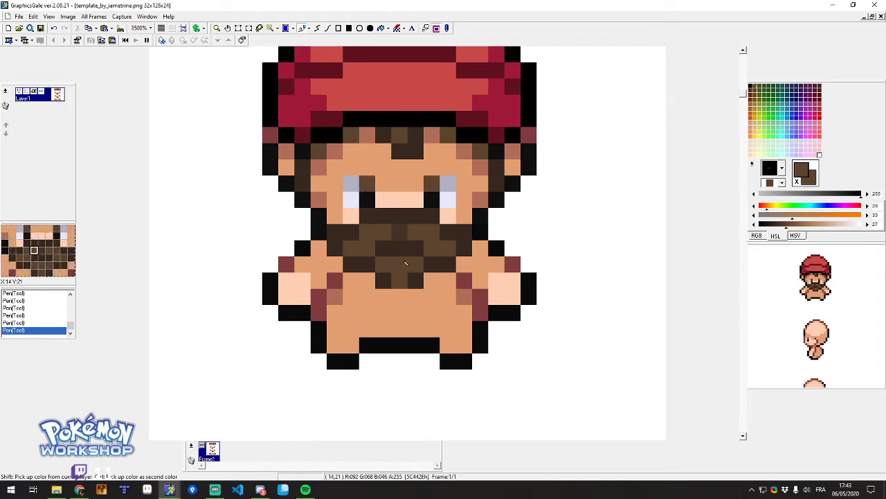
# Desaturate the cap's light red to 0 and flood-fill the crown and brim areas with the resulting grey.
pyautogui.scroll(-2, 367, 238)
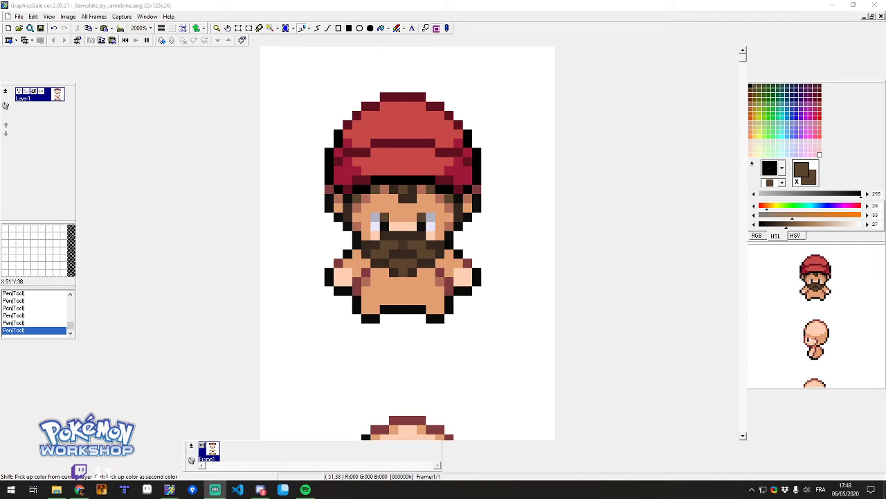
pyautogui.keyDown('ctrl'); pyautogui.rightClick(395, 145); pyautogui.keyUp('ctrl')
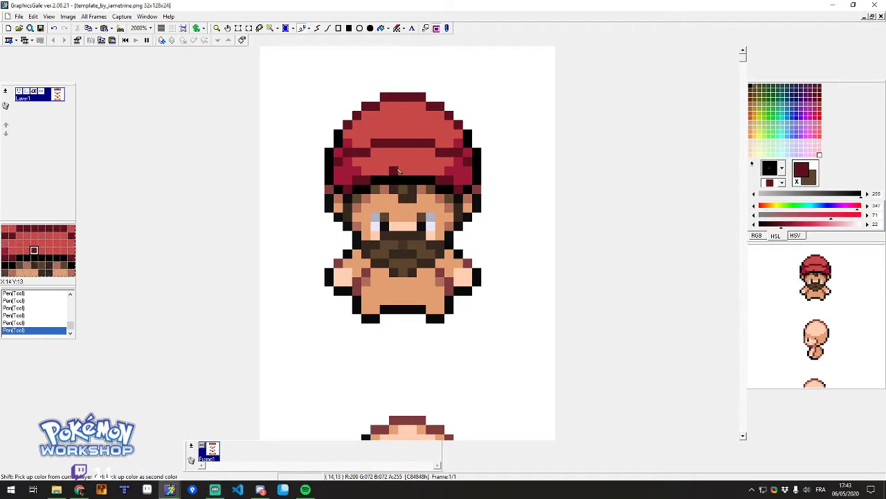
pyautogui.scroll(1, 398, 169)
pyautogui.scroll(-1, 398, 170)
pyautogui.scroll(1, 398, 169)
pyautogui.keyDown('ctrl'); pyautogui.rightClick(432, 170); pyautogui.keyUp('ctrl')
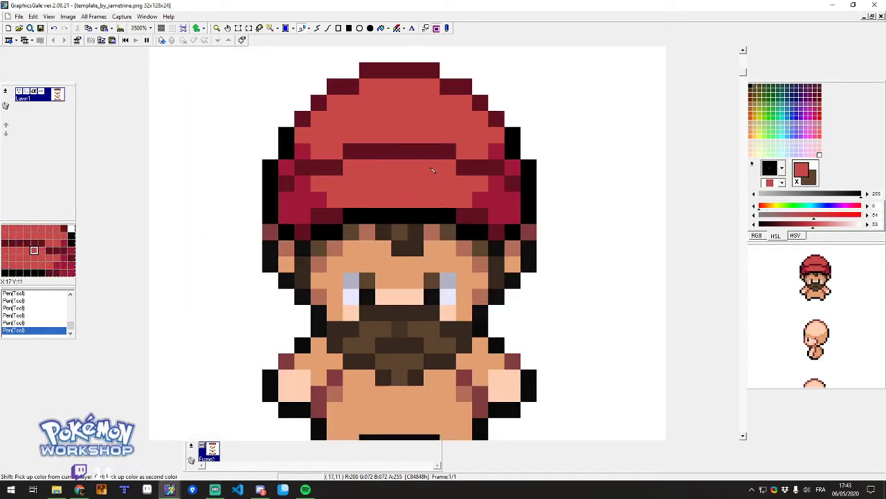
pyautogui.press('x')
pyautogui.rightClick(426, 177)
pyautogui.moveTo(788, 216); pyautogui.dragTo(751, 220)
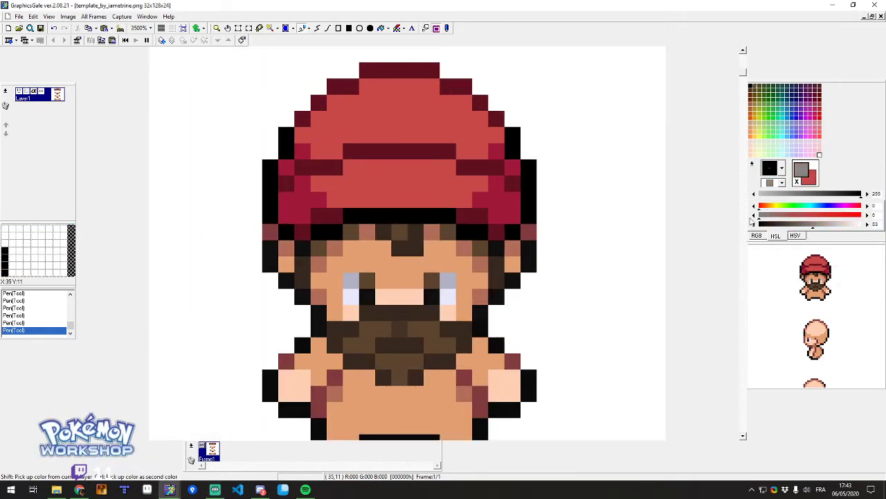
pyautogui.press('f')
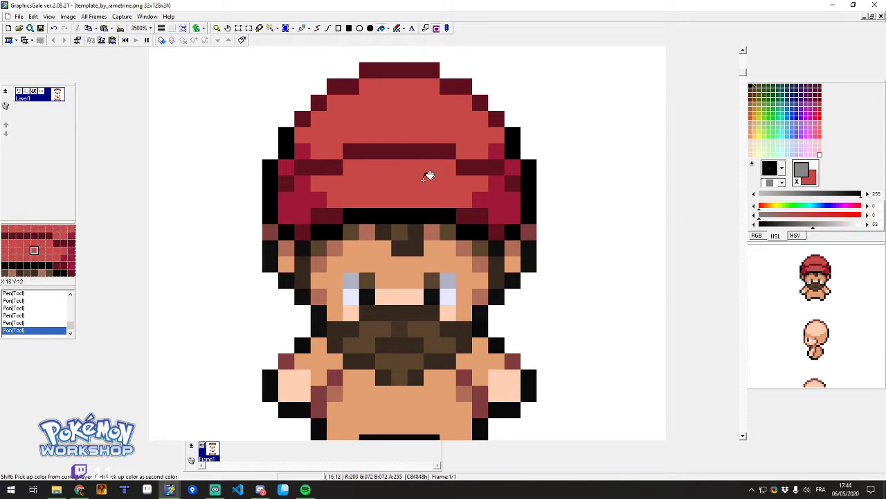
pyautogui.click(425, 177)
pyautogui.click(425, 112)
# Raise the grey's saturation to 7 and refill the cap's crown and brim with this warmer grey.
pyautogui.scroll(-3, 485, 168)
pyautogui.scroll(2, 467, 148)
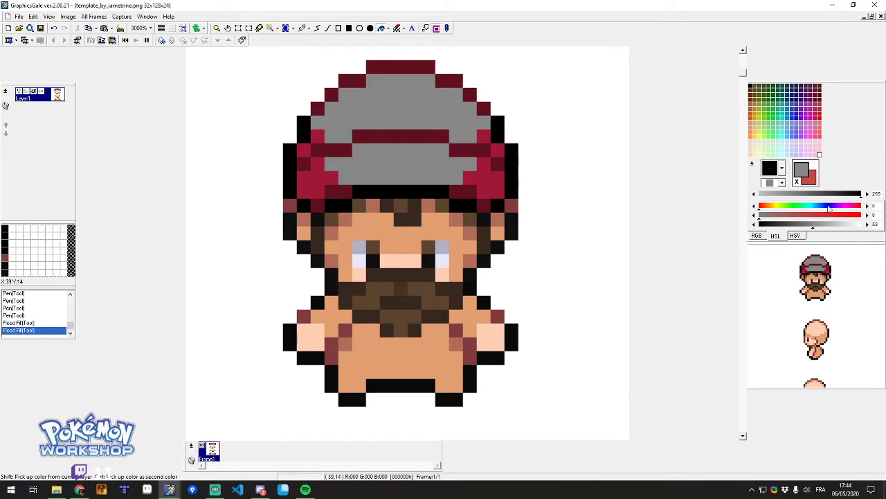
pyautogui.rightClick(432, 283)
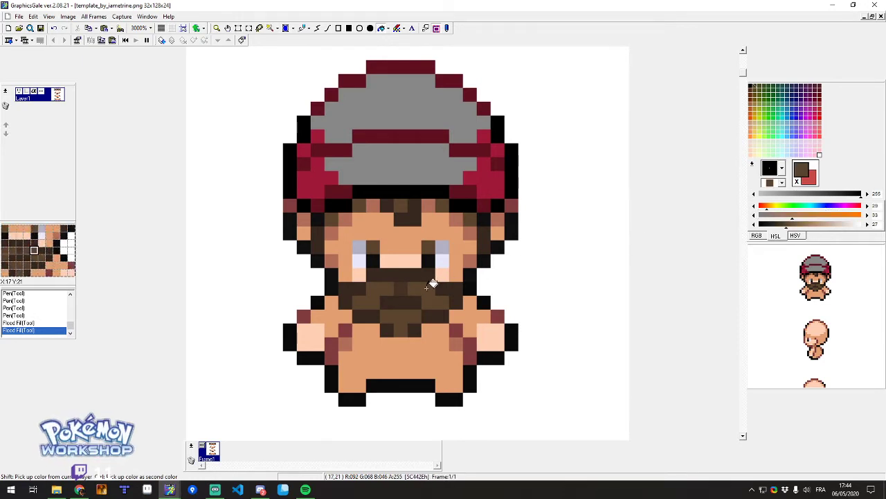
pyautogui.rightClick(402, 150)
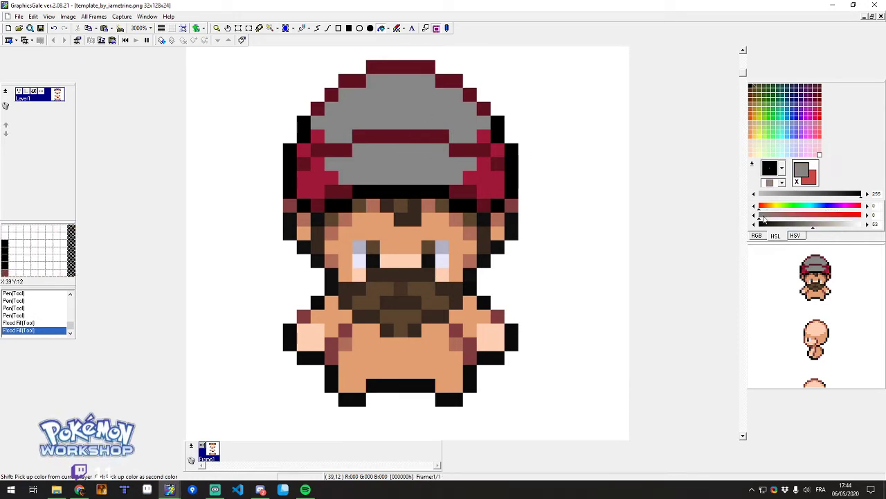
pyautogui.click(441, 152)
pyautogui.click(425, 125)
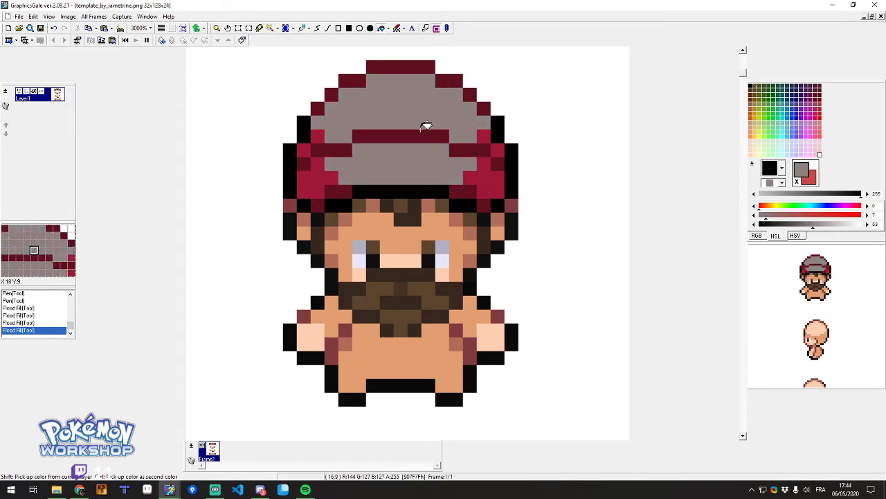
# Lower the cap's crimson shadow colour to a saturation of 6 and flood-fill the shadow areas on both cap sides with it.
pyautogui.rightClick(489, 172)
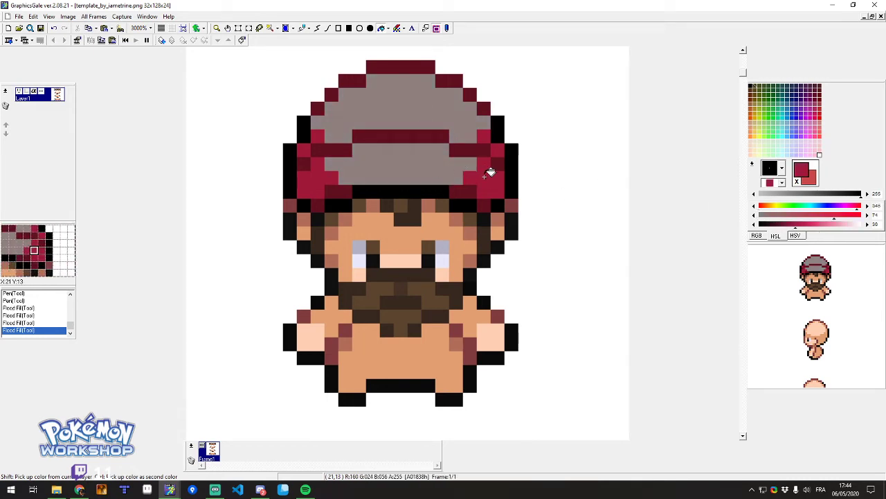
pyautogui.moveTo(769, 220); pyautogui.dragTo(773, 219)
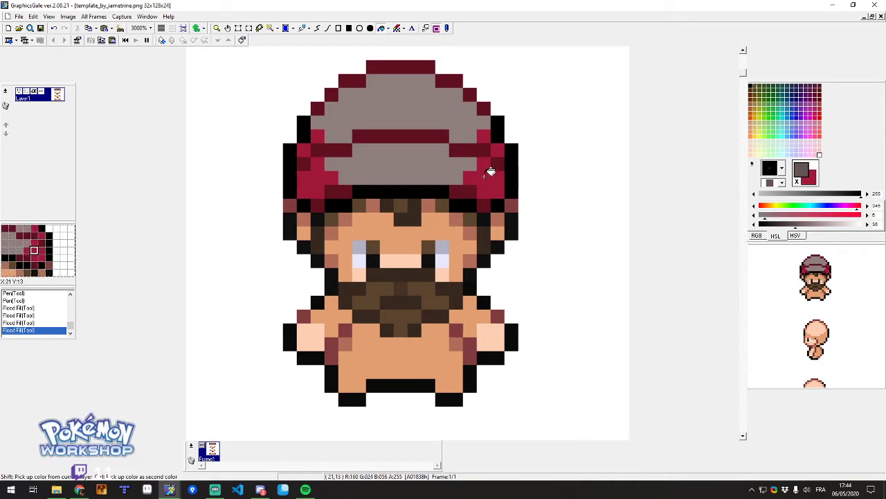
pyautogui.rightClick(491, 170)
pyautogui.rightClick(487, 136)
pyautogui.rightClick(302, 171)
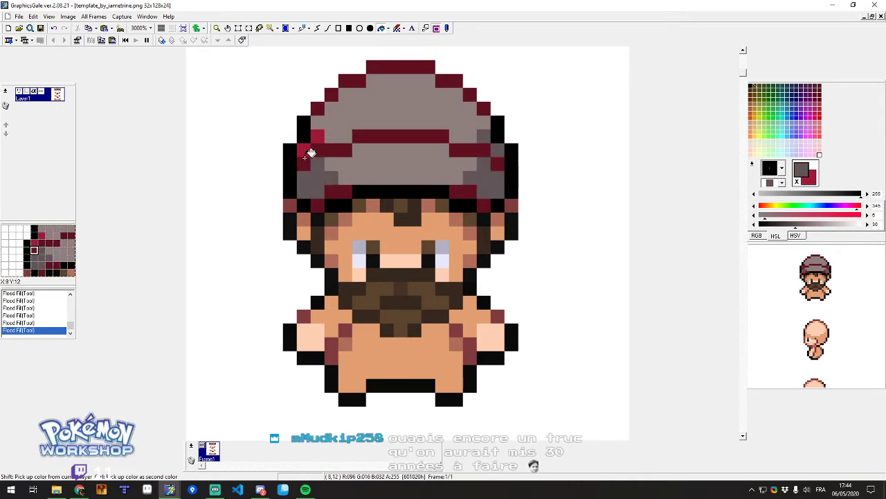
pyautogui.rightClick(307, 149)
pyautogui.rightClick(317, 133)
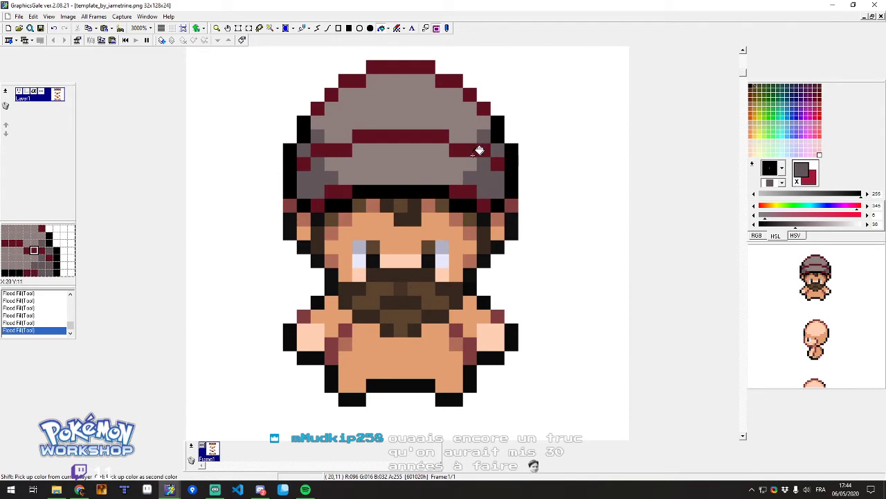
# Flood-fill the dark red fold lines across the cap and at its sides with the beard's dark brown.
pyautogui.rightClick(473, 155)
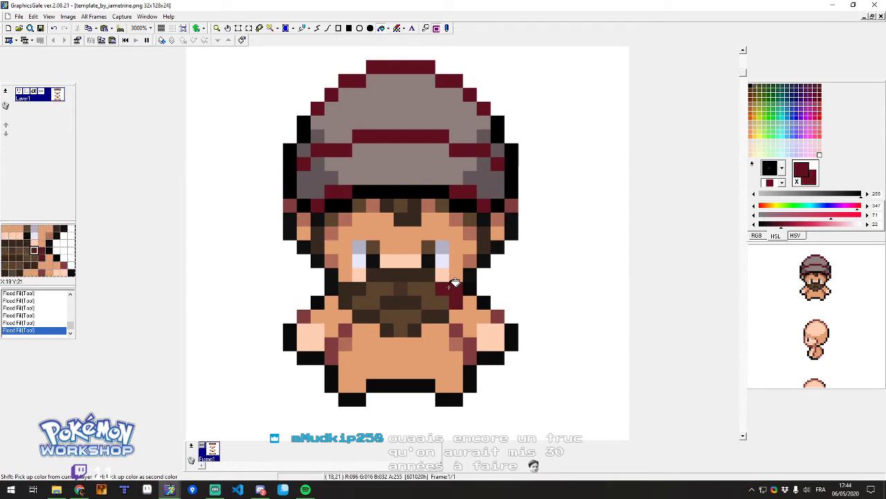
pyautogui.hotkey('ctrl', 'z')
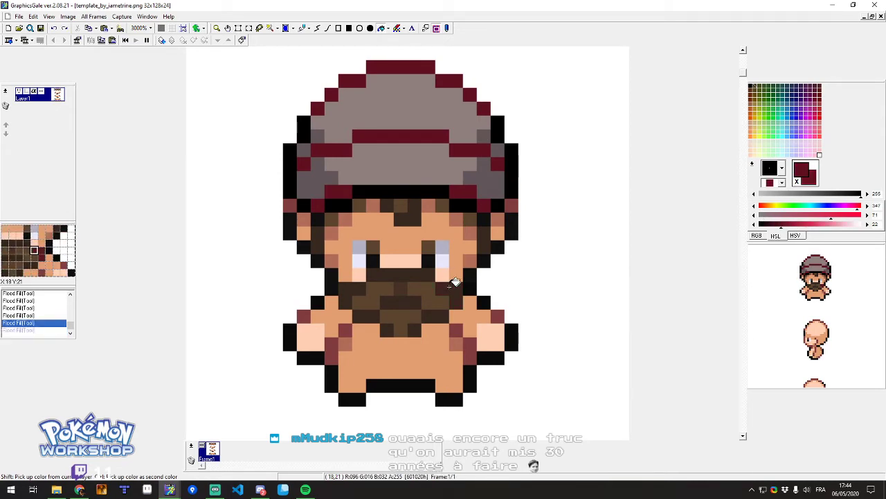
pyautogui.rightClick(447, 286)
pyautogui.click(484, 154)
pyautogui.click(495, 165)
pyautogui.rightClick(426, 137)
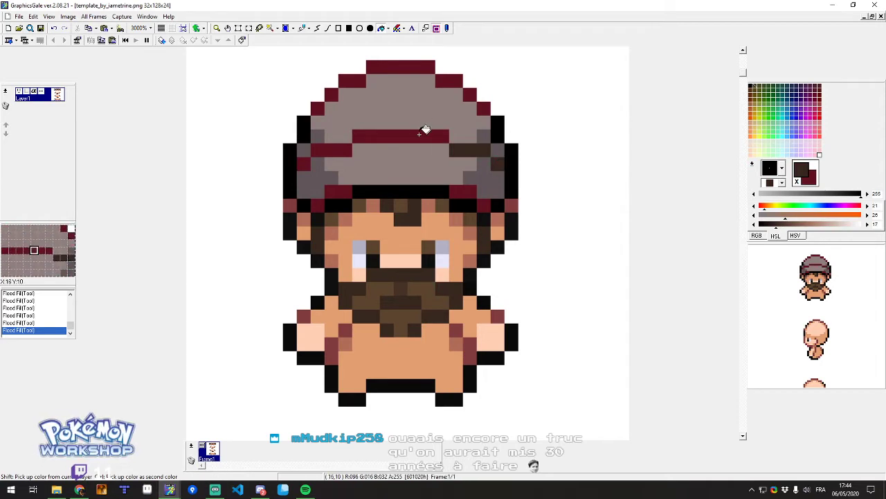
pyautogui.rightClick(326, 146)
pyautogui.rightClick(304, 162)
# Recolour the dark red outline segments around the top of the cap with the same dark brown.
pyautogui.click(318, 105)
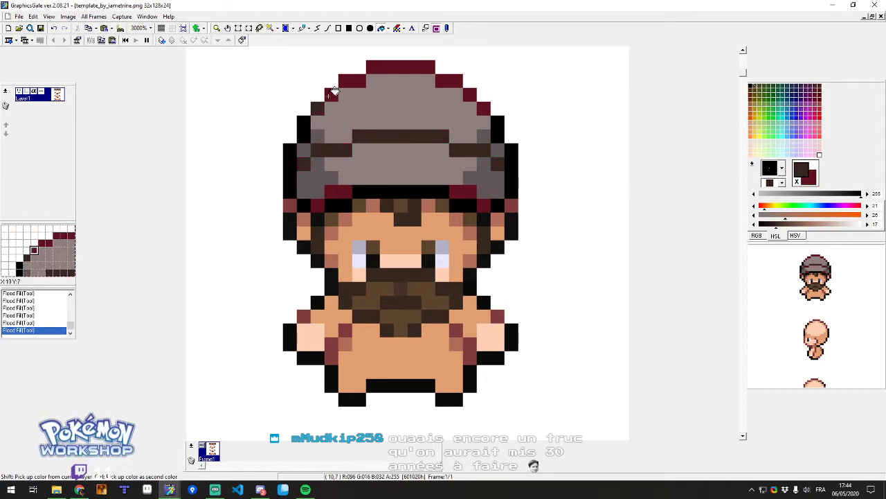
pyautogui.click(328, 97)
pyautogui.click(350, 82)
pyautogui.click(380, 70)
pyautogui.click(443, 78)
pyautogui.rightClick(469, 94)
pyautogui.rightClick(483, 107)
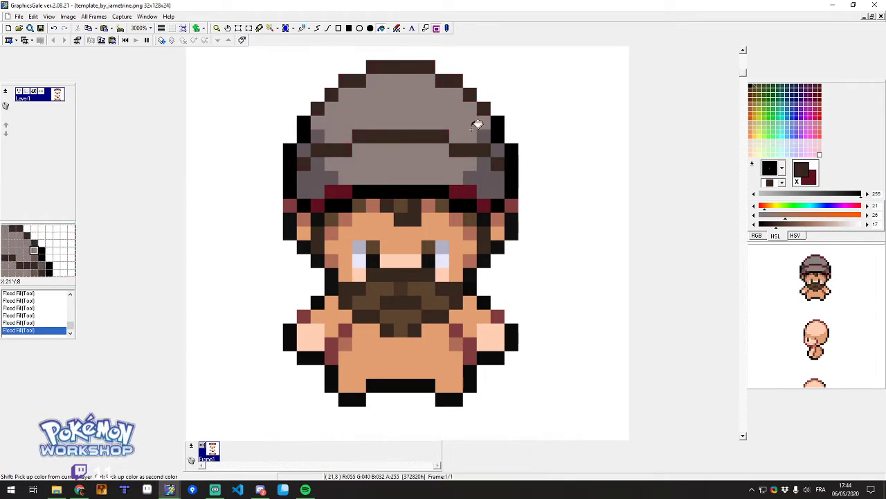
# Flood-fill the remaining dark red patches at both ends of the cap's brim with the beard's dark brown.
pyautogui.rightClick(464, 190)
pyautogui.rightClick(338, 192)
pyautogui.rightClick(320, 203)
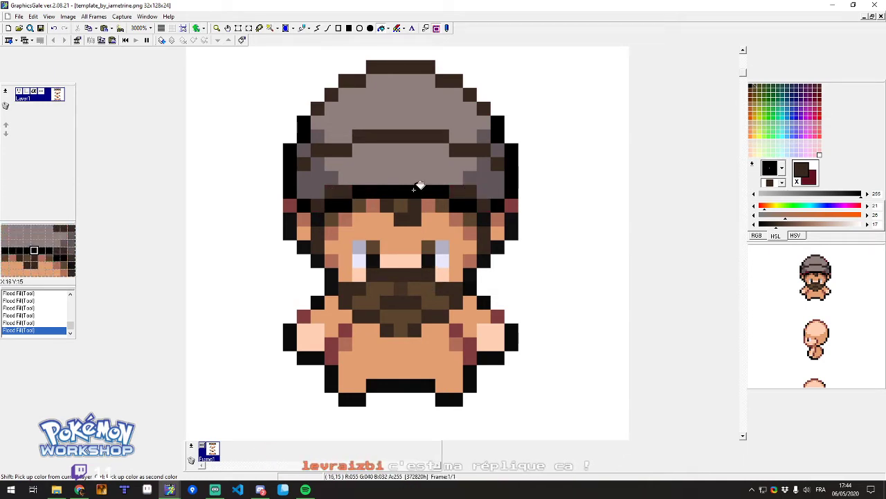
# Undo the dark brown fills on the cap's outline, fold lines and brim patches.
pyautogui.hotkey('ctrl', 'z')
pyautogui.hotkey('ctrl', 'z')
pyautogui.hotkey('ctrl', 'z')
pyautogui.hotkey('ctrl', 'z')
pyautogui.hotkey('ctrl', 'z')
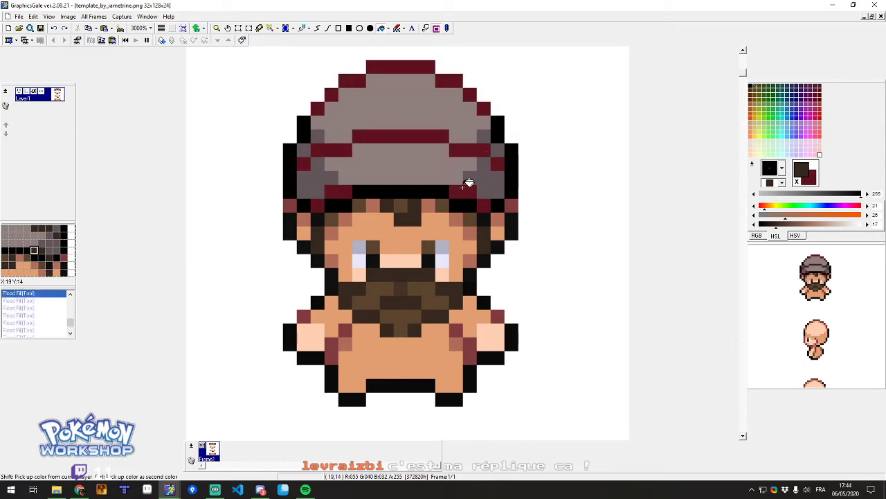
# Lower the cap's dark red line colour to a saturation of 5 and flood-fill the fold lines across the cap with it.
pyautogui.keyDown('ctrl'); pyautogui.click(482, 149); pyautogui.keyUp('ctrl')
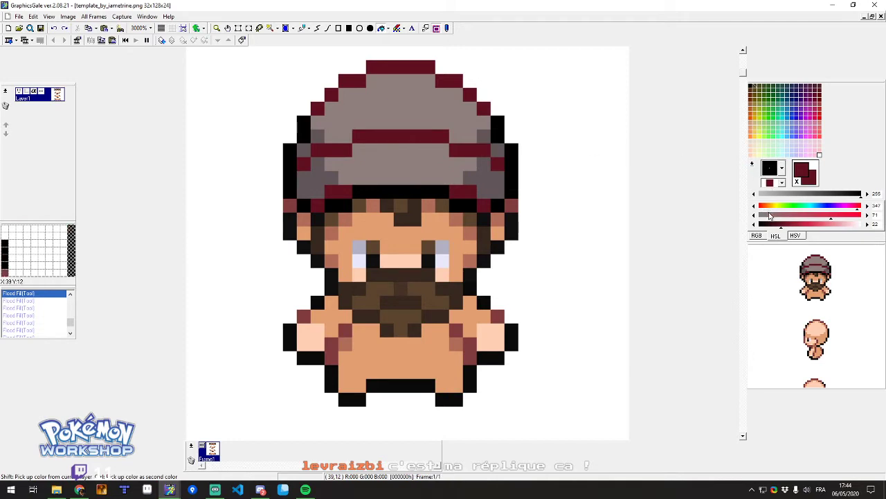
pyautogui.click(767, 219)
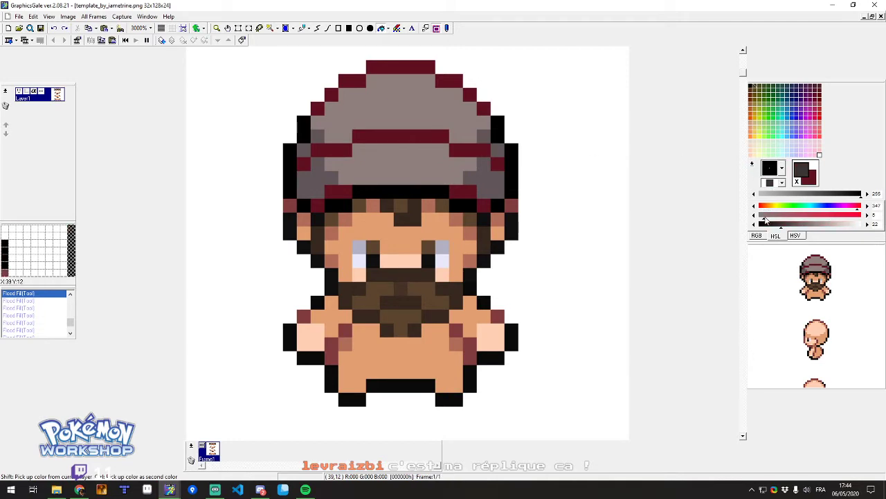
pyautogui.click(479, 152)
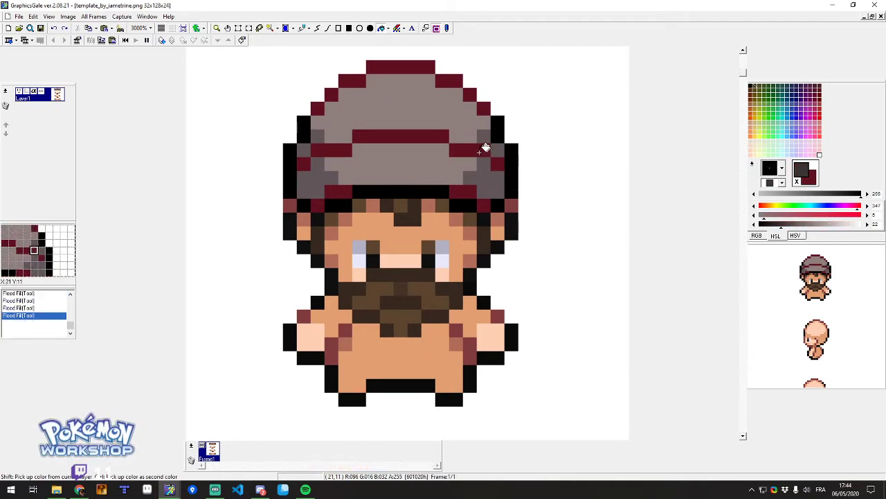
pyautogui.rightClick(432, 133)
pyautogui.rightClick(320, 150)
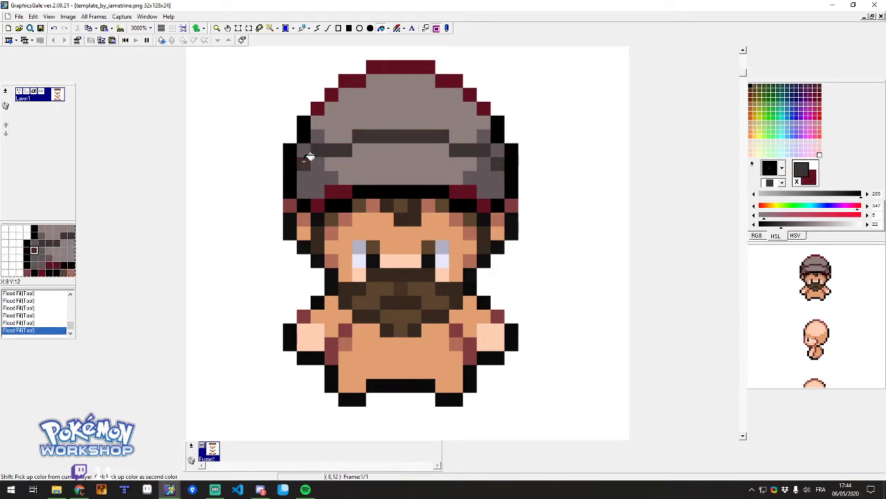
# Flood-fill the dark red patches at both ends of the cap's brim with the same dark grey.
pyautogui.rightClick(338, 188)
pyautogui.rightClick(319, 203)
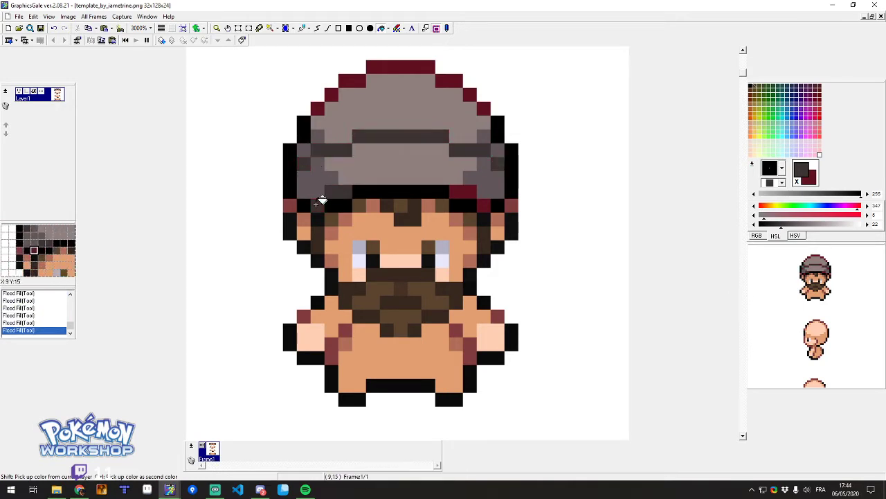
pyautogui.rightClick(471, 189)
pyautogui.rightClick(485, 202)
# Recolour the dark red outline segments around the top of the cap with the same dark grey.
pyautogui.scroll(1, 457, 161)
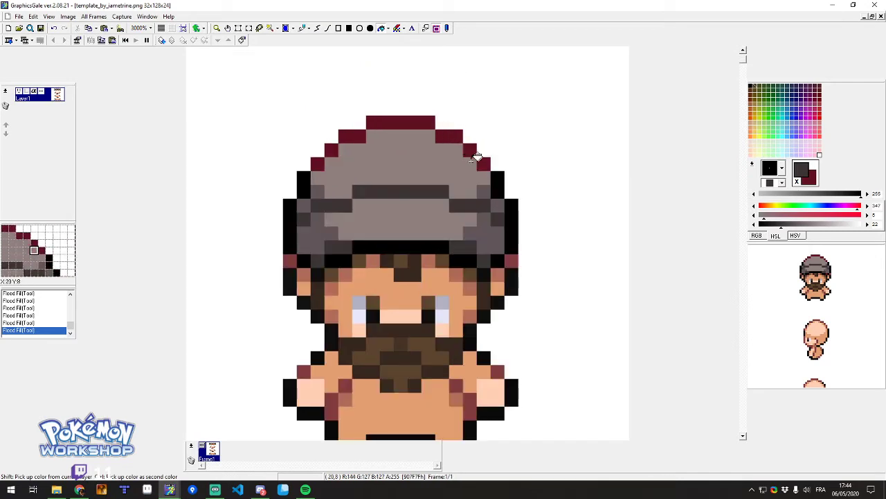
pyautogui.rightClick(473, 151)
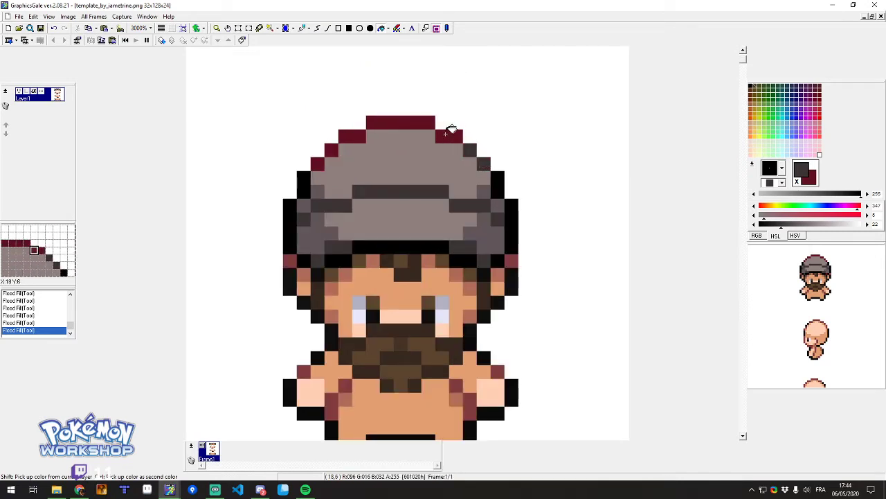
pyautogui.rightClick(449, 135)
pyautogui.rightClick(408, 120)
pyautogui.rightClick(350, 135)
pyautogui.rightClick(331, 150)
pyautogui.rightClick(317, 164)
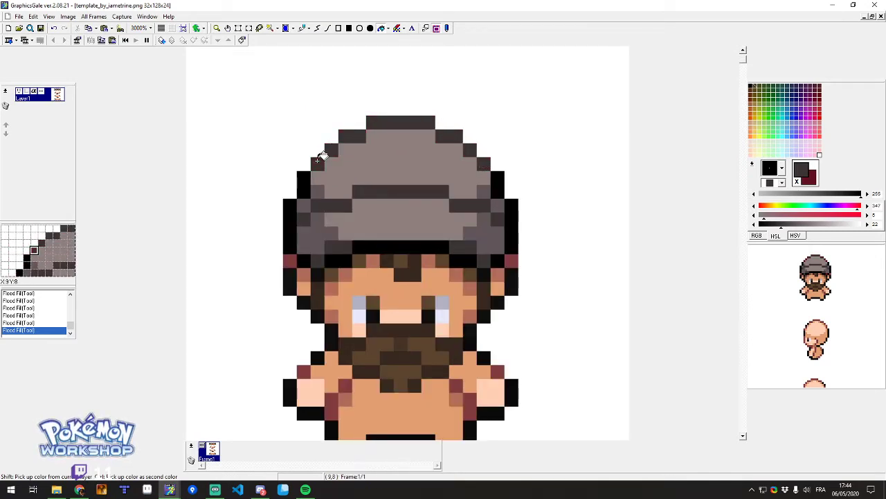
# Pick the hair's lighter brown and recolour the dark red pixel above each ear with the Pen.
pyautogui.scroll(-2, 470, 217)
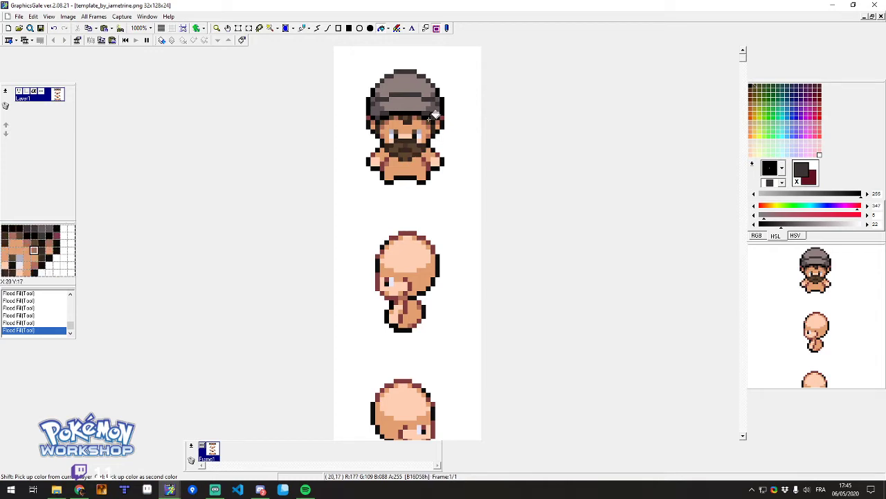
pyautogui.scroll(5, 418, 85)
pyautogui.scroll(-3, 405, 192)
pyautogui.scroll(2, 425, 193)
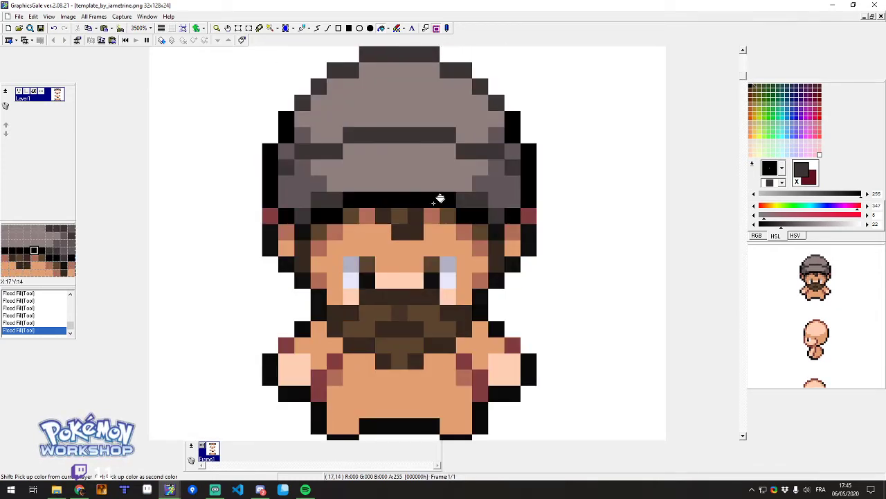
pyautogui.press('p')
pyautogui.rightClick(499, 247)
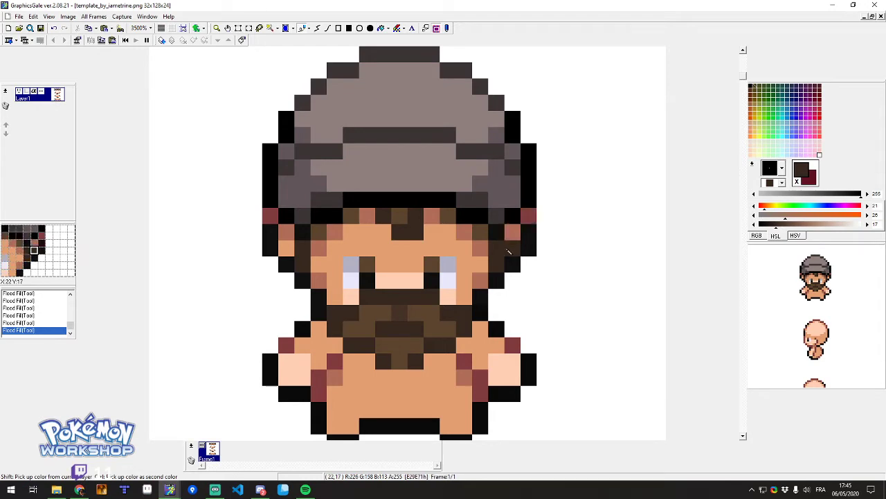
pyautogui.keyDown('ctrl'); pyautogui.click(489, 234); pyautogui.keyUp('ctrl')
pyautogui.click(529, 220)
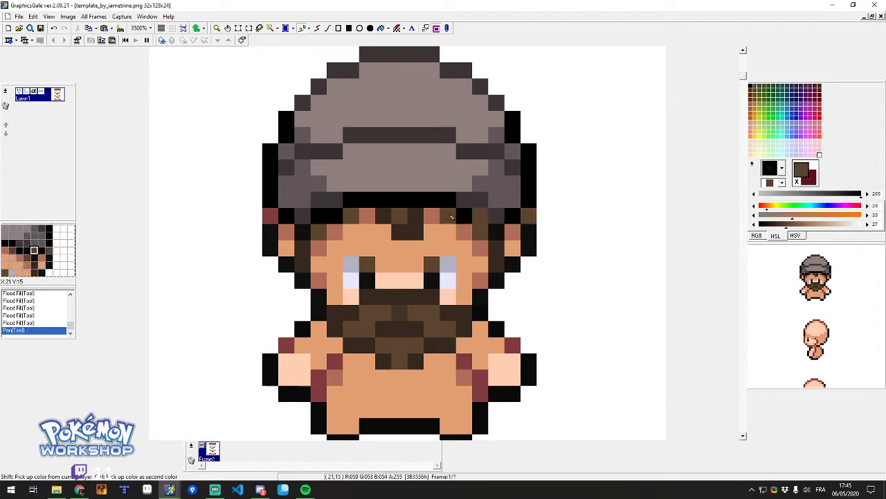
pyautogui.click(270, 216)
pyautogui.scroll(-2, 395, 178)
pyautogui.scroll(2, 395, 179)
pyautogui.scroll(-3, 395, 179)
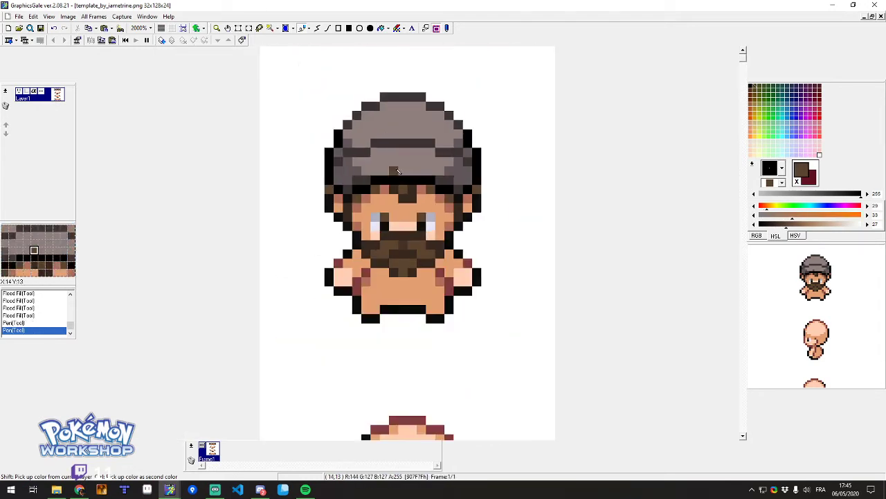
# Pick the skin's reddish shadow colour and paint a shadow pixel above each armpit, beside the lower edge of the beard.
pyautogui.scroll(-1, 368, 231)
pyautogui.scroll(-4, 385, 204)
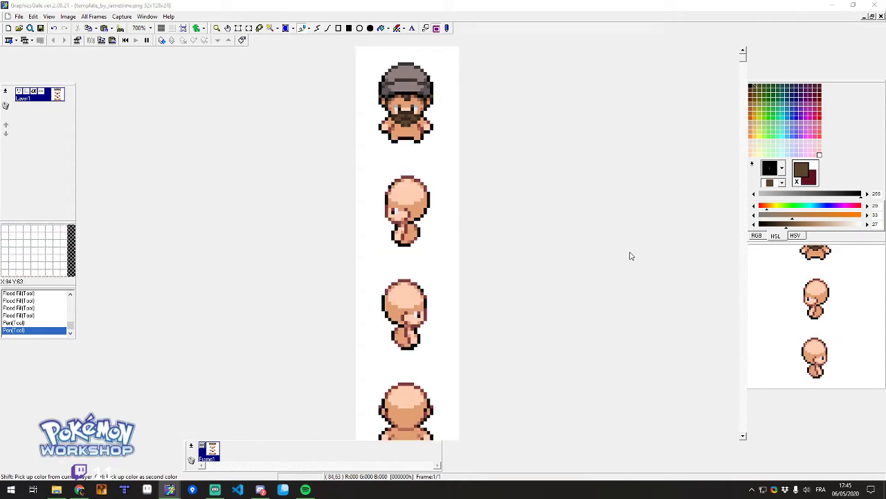
pyautogui.scroll(1, 435, 158)
pyautogui.scroll(6, 409, 160)
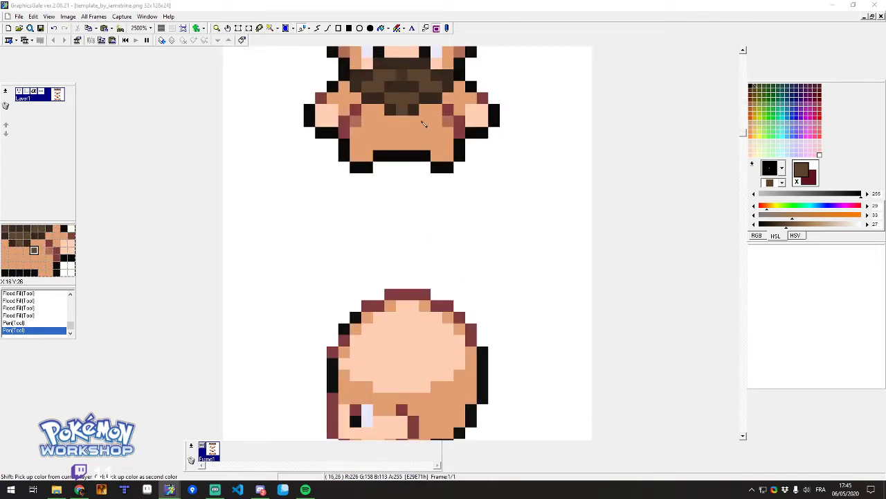
pyautogui.rightClick(457, 131)
pyautogui.rightClick(467, 135)
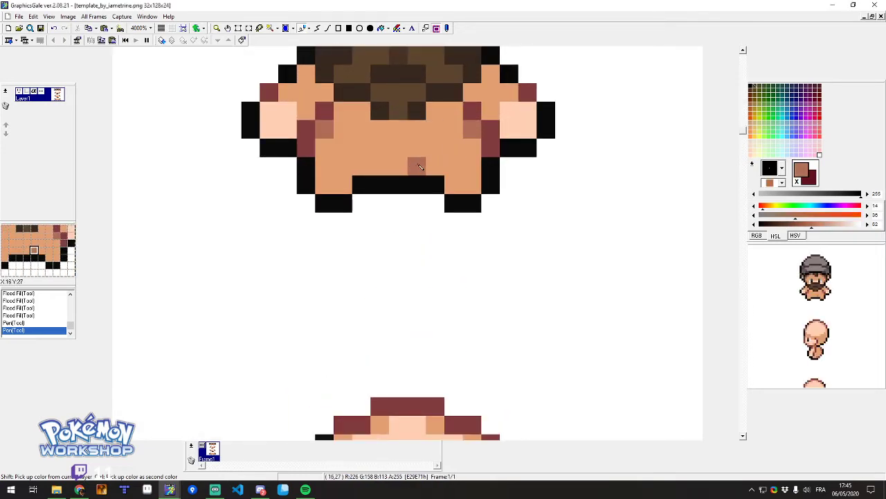
pyautogui.rightClick(436, 205)
pyautogui.hotkey('ctrl', 'z')
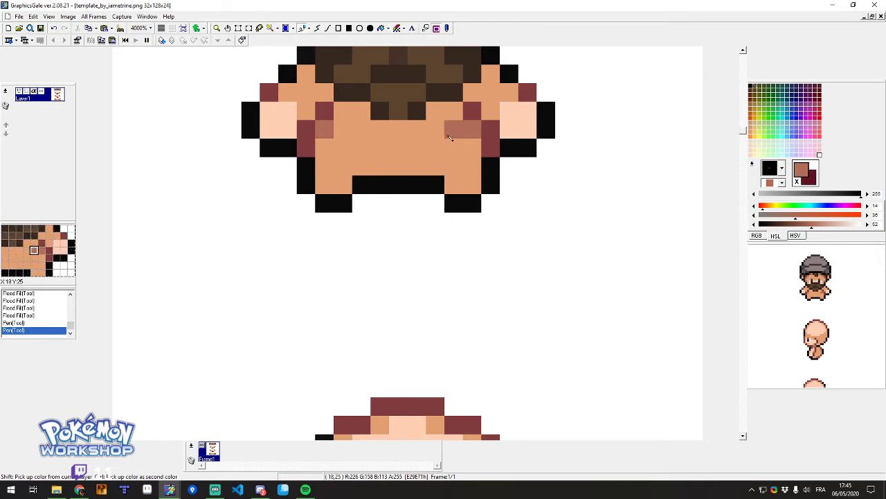
pyautogui.rightClick(474, 95)
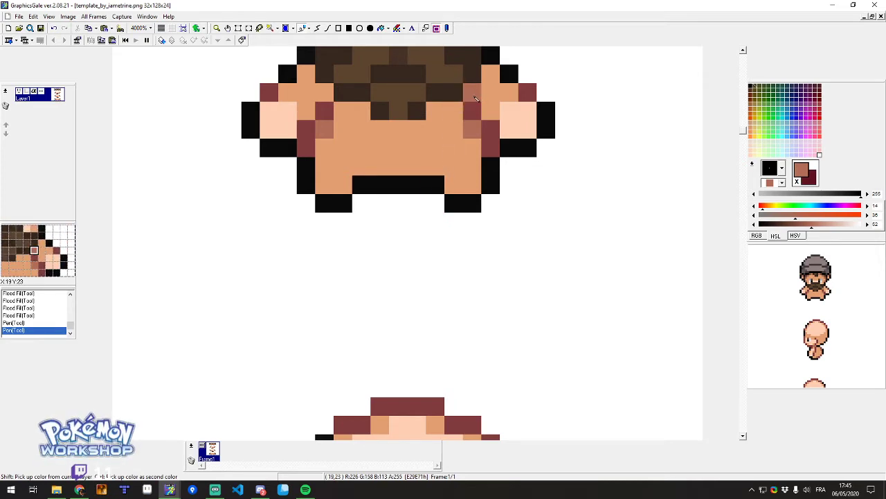
pyautogui.rightClick(324, 93)
# Sketch the shirt's lower edge across the chest and shade the belly beneath it with the reddish skin shadow colour.
pyautogui.rightClick(357, 150)
pyautogui.hotkey('ctrl', 'z')
pyautogui.rightClick(345, 149)
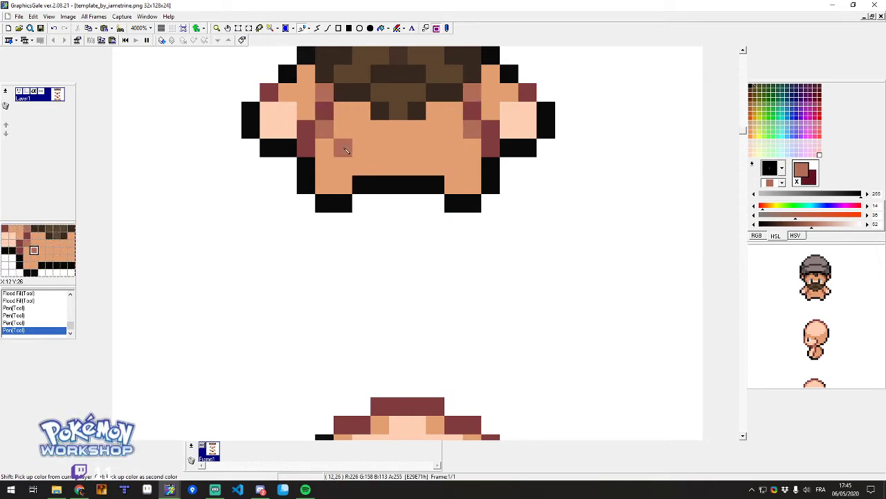
pyautogui.rightClick(347, 137)
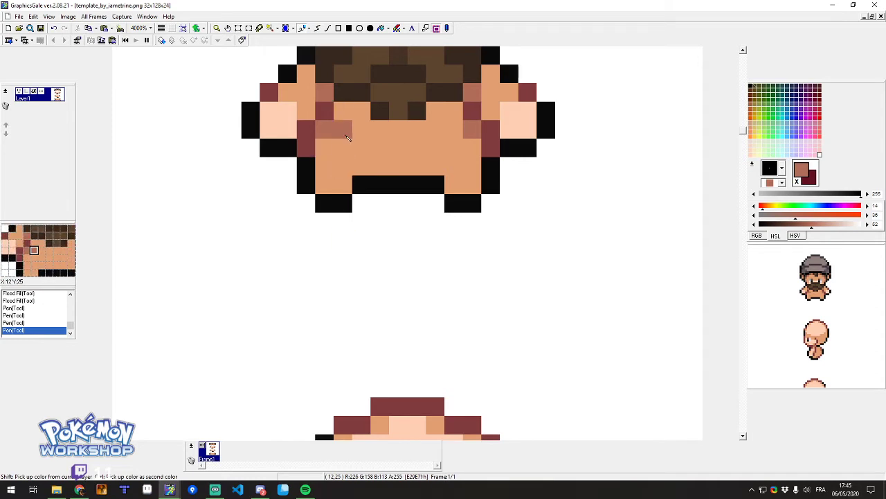
pyautogui.rightClick(454, 130)
pyautogui.rightClick(437, 148)
pyautogui.moveTo(436, 148); pyautogui.dragTo(384, 149)
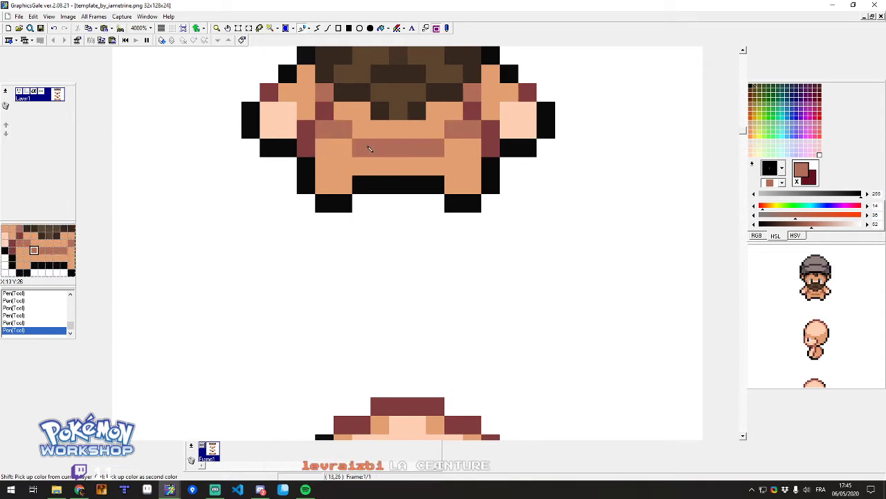
pyautogui.rightClick(317, 180)
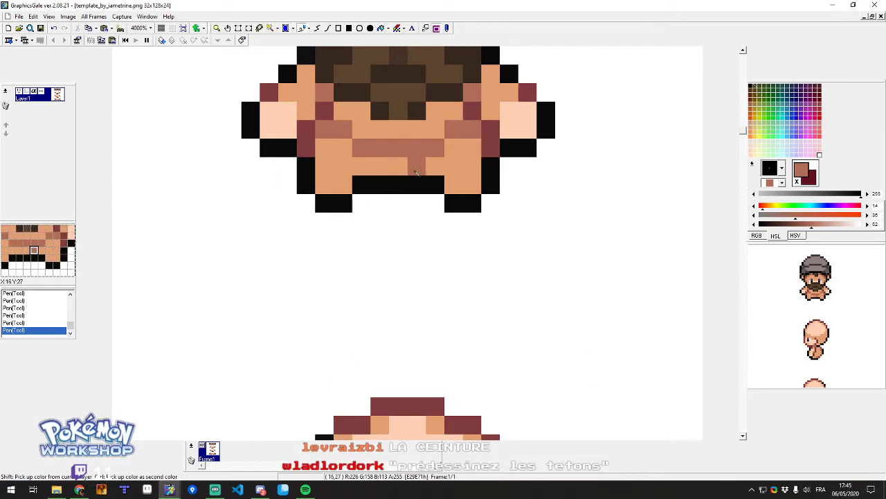
# Mix a light blue with hue 193, saturation 48 and lightness 66, and paint the shirt's chest and both shoulders with it.
pyautogui.scroll(-2, 414, 187)
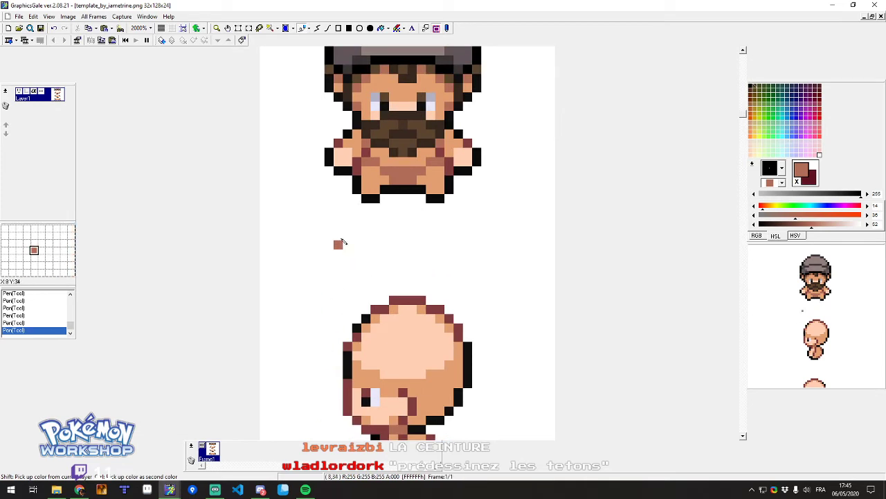
pyautogui.scroll(3, 341, 242)
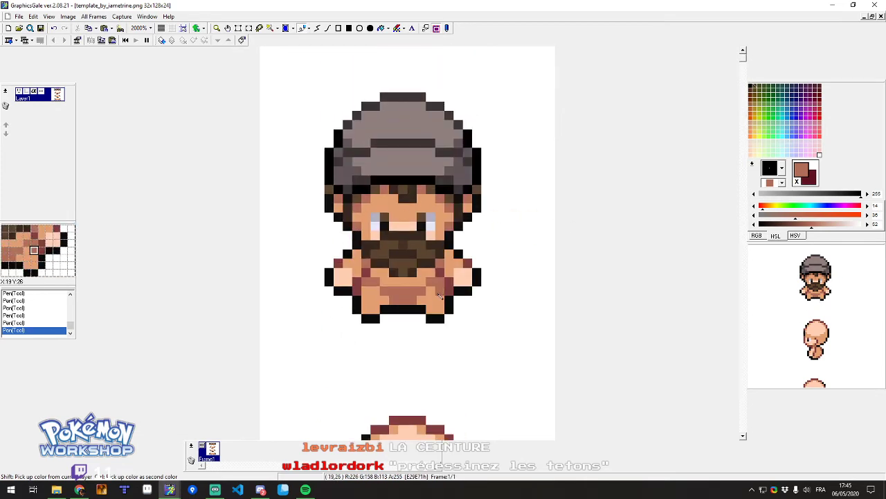
pyautogui.scroll(1, 439, 294)
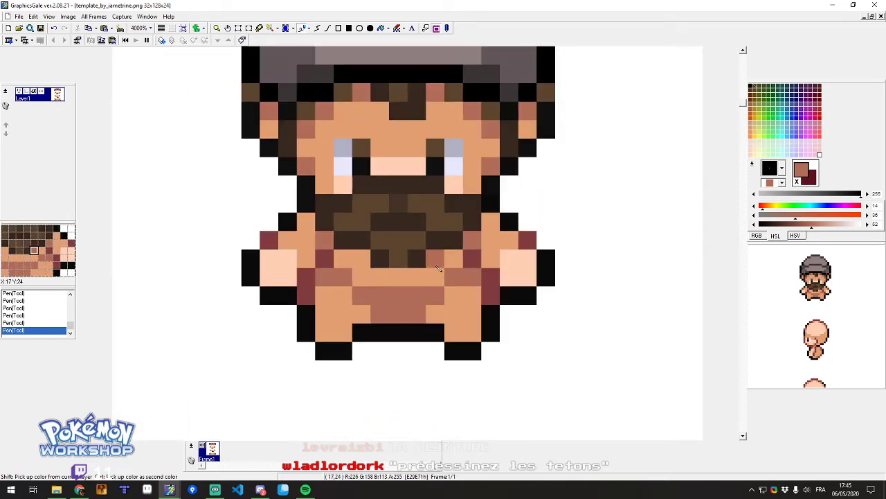
pyautogui.rightClick(438, 268)
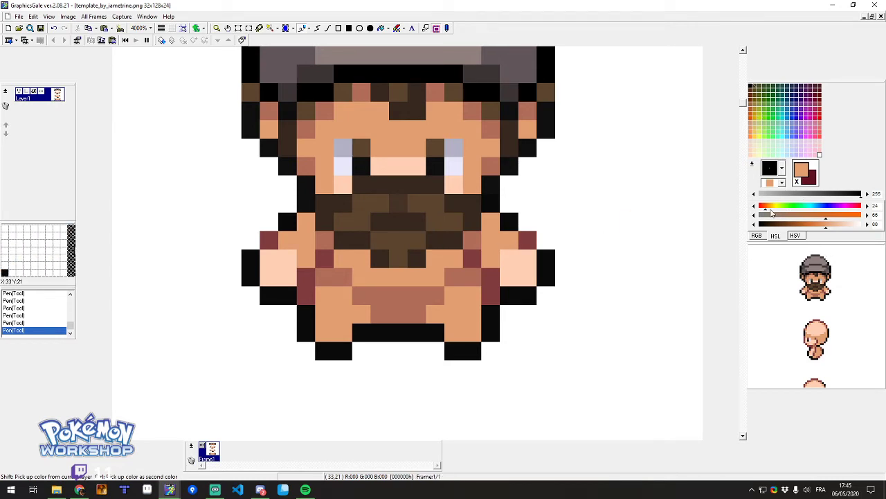
pyautogui.moveTo(803, 210); pyautogui.dragTo(815, 212)
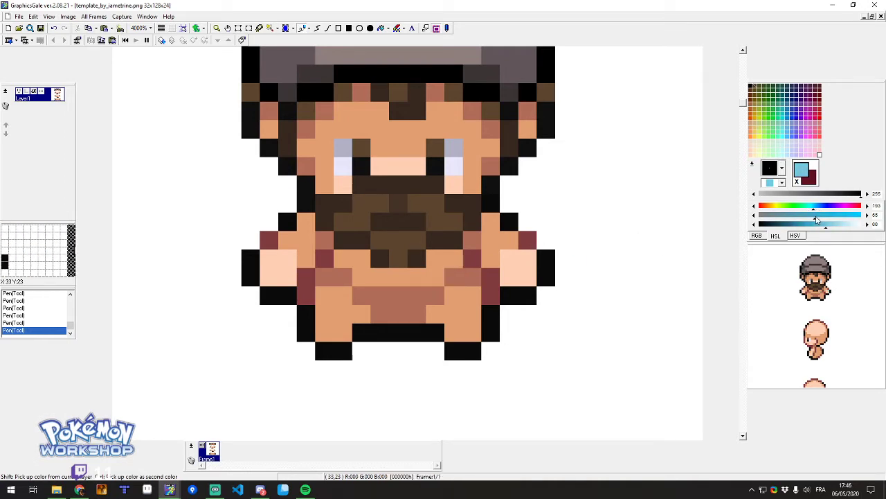
pyautogui.moveTo(815, 218); pyautogui.dragTo(807, 219)
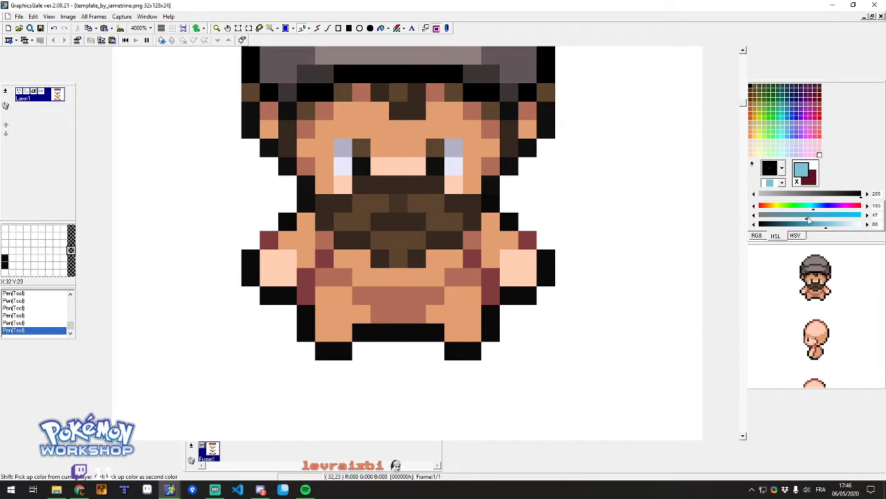
pyautogui.moveTo(431, 272)
pyautogui.mouseDown()
pyautogui.moveTo(369, 277)
pyautogui.moveTo(303, 259)
pyautogui.moveTo(301, 224)
pyautogui.mouseUp()
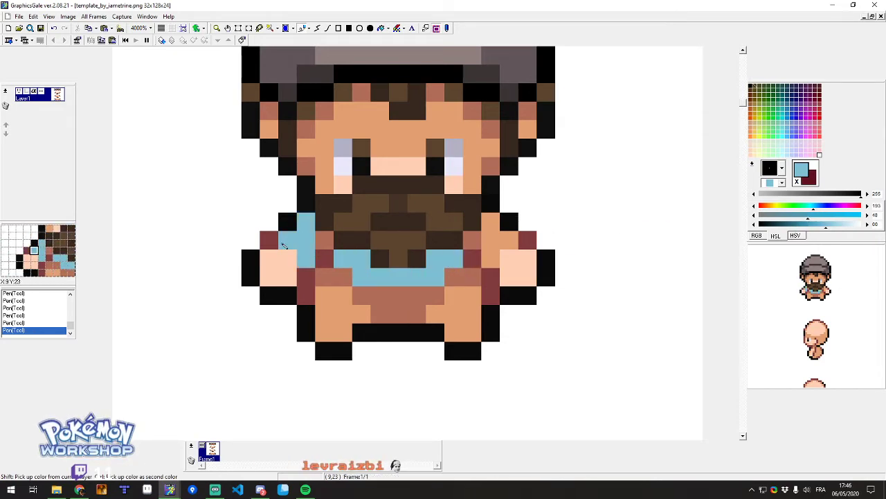
pyautogui.moveTo(490, 240); pyautogui.dragTo(490, 222)
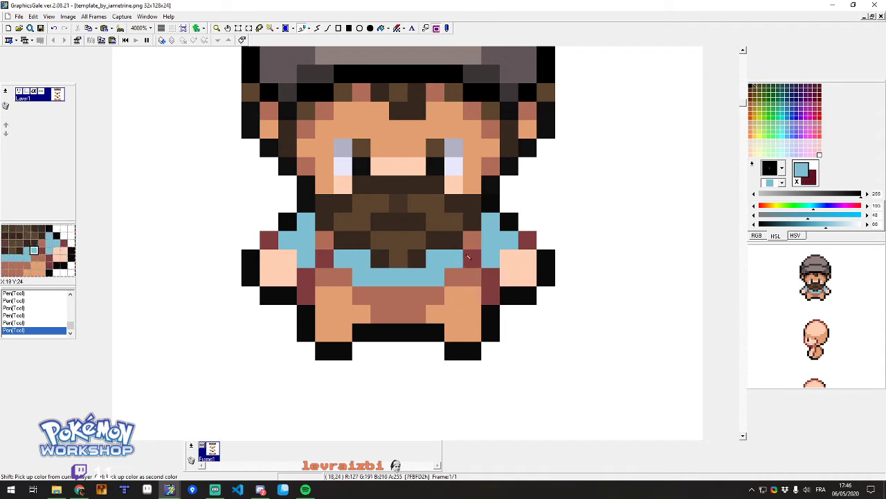
pyautogui.click(408, 259)
pyautogui.hotkey('ctrl', 'z')
pyautogui.click(473, 223)
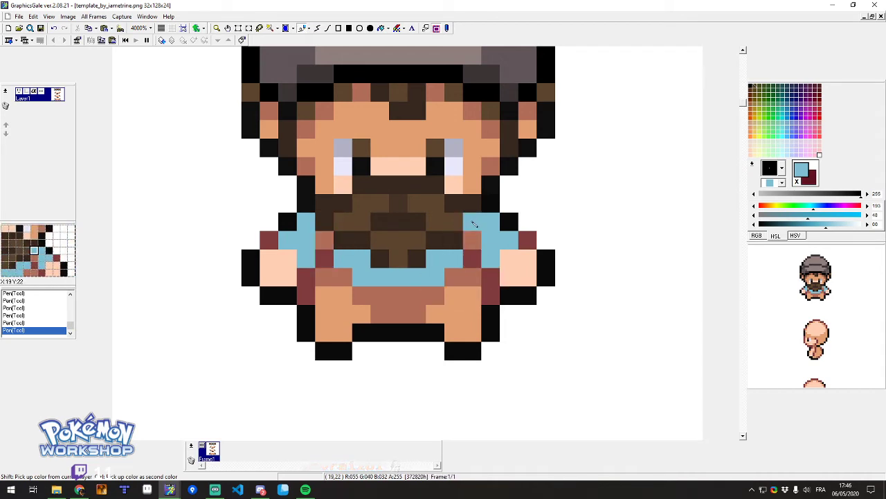
pyautogui.hotkey('ctrl', 'z')
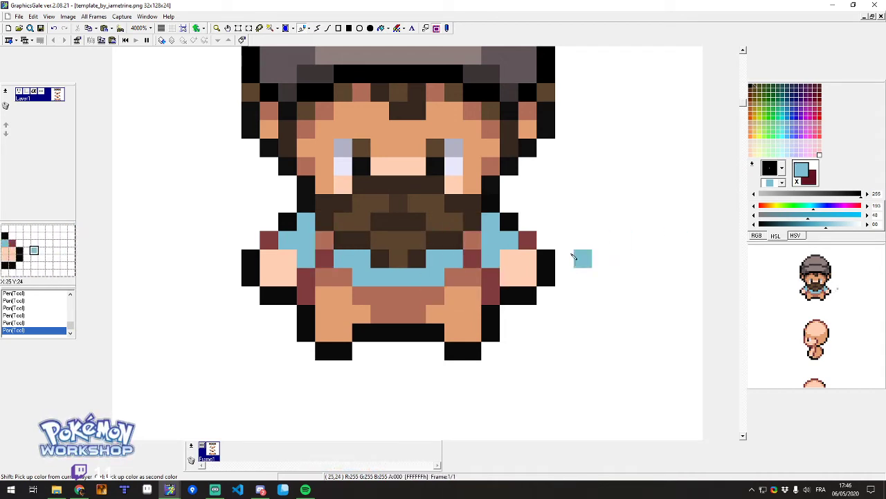
# Paint a light blue swatch beside the character and a darker blue one next to it with hue 200, saturation 43 and lightness 57.
pyautogui.moveTo(617, 191); pyautogui.dragTo(624, 180)
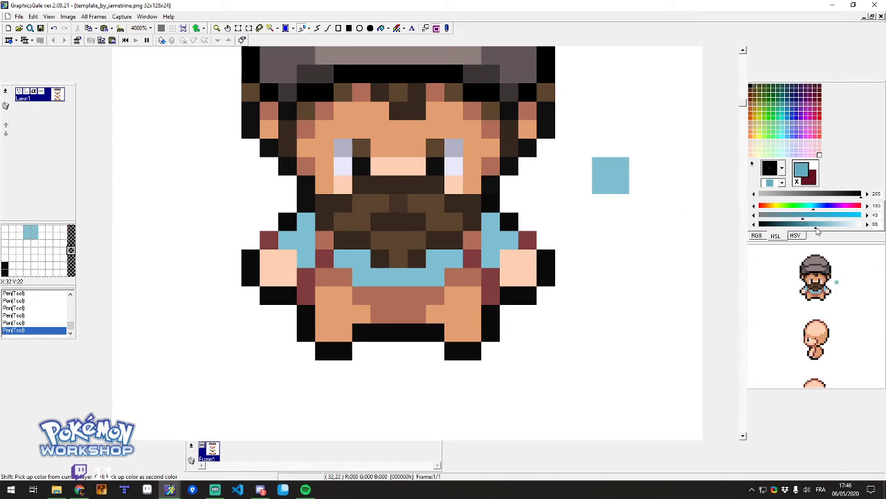
pyautogui.click(648, 176)
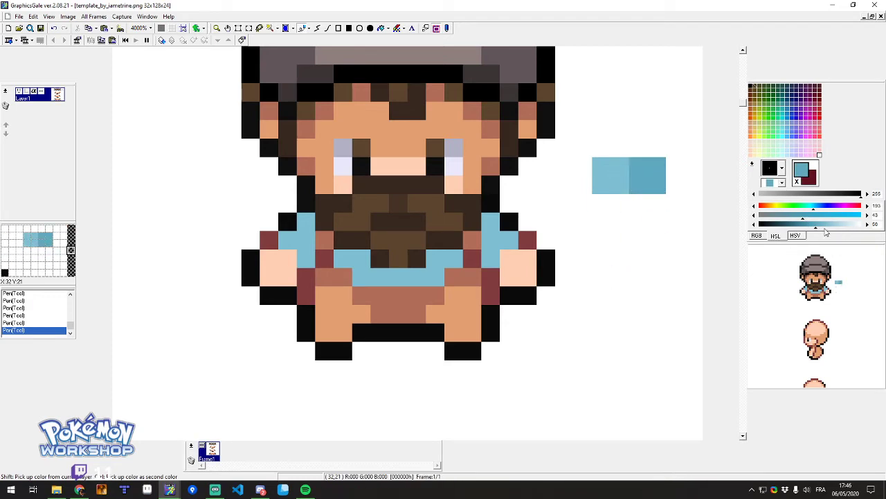
pyautogui.click(868, 206)
pyautogui.click(644, 177)
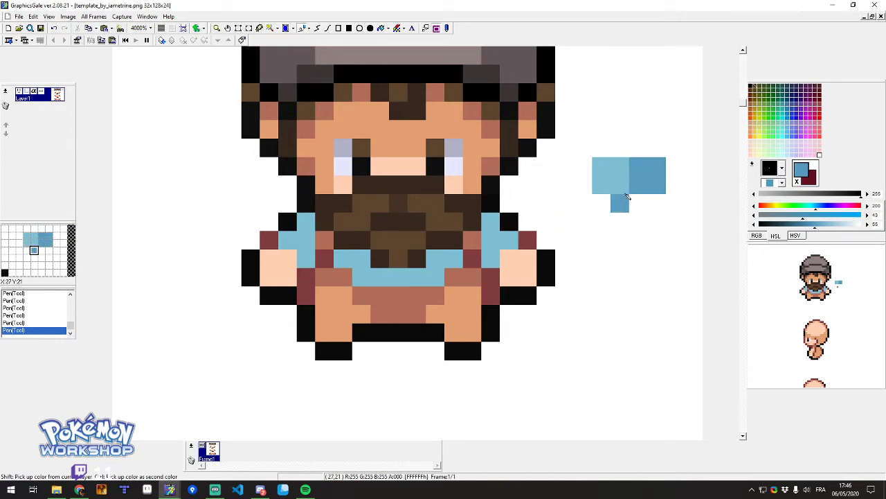
pyautogui.click(868, 224)
pyautogui.click(867, 224)
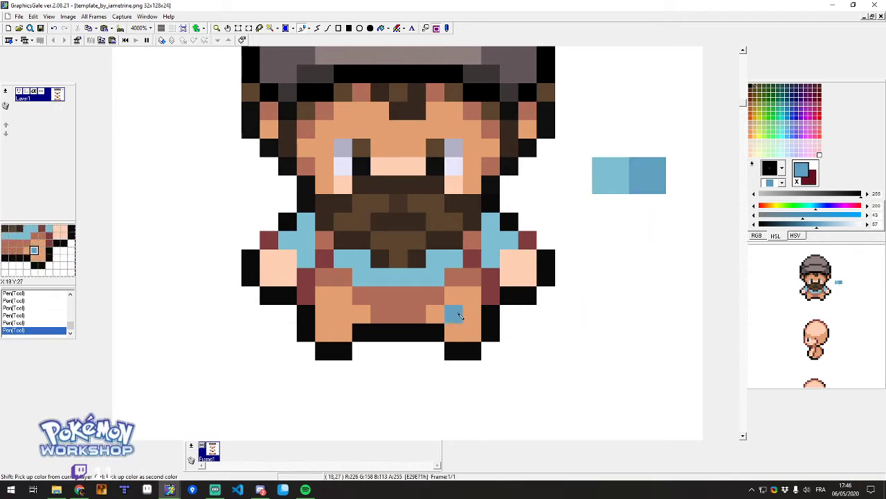
# Shade the shirt with the darker blue at the armpits, the outer corners of its lower row and the bottom edge.
pyautogui.click(479, 243)
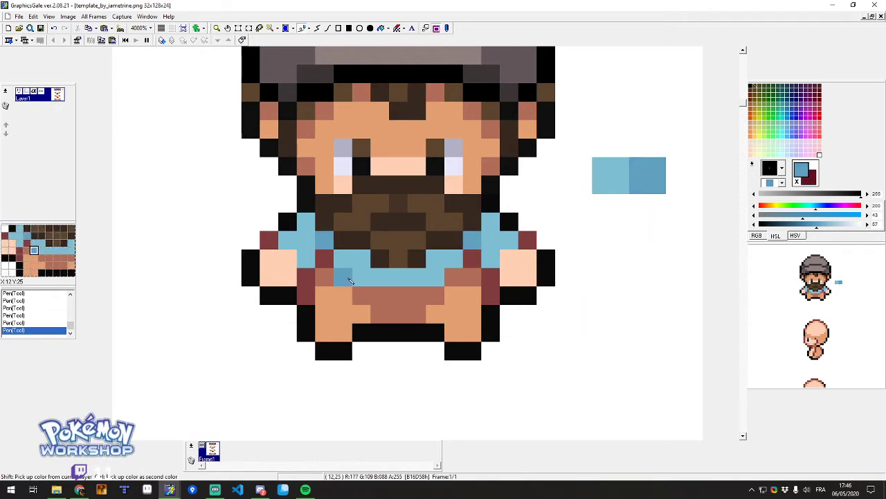
pyautogui.click(453, 281)
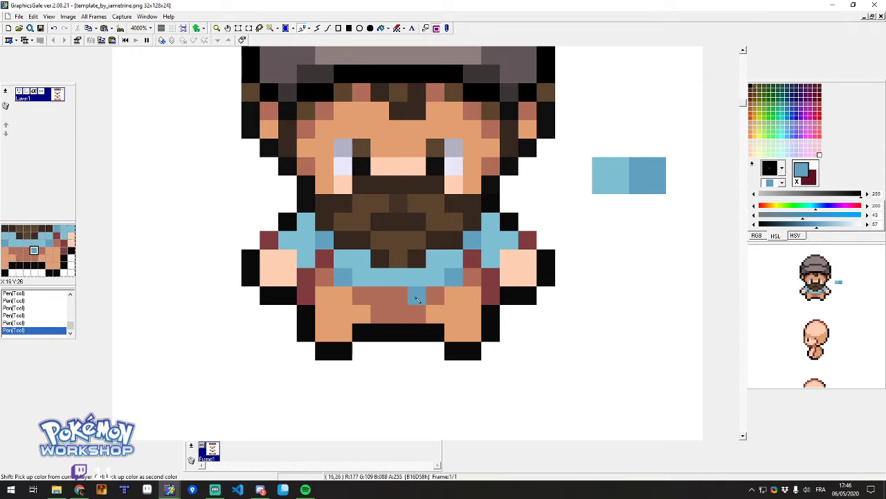
pyautogui.moveTo(414, 299); pyautogui.dragTo(381, 299)
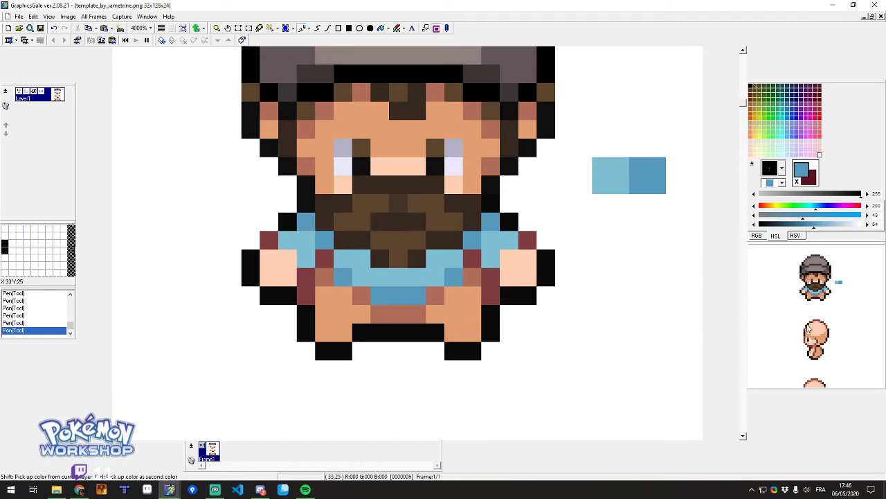
pyautogui.rightClick(796, 313)
pyautogui.click(777, 313)
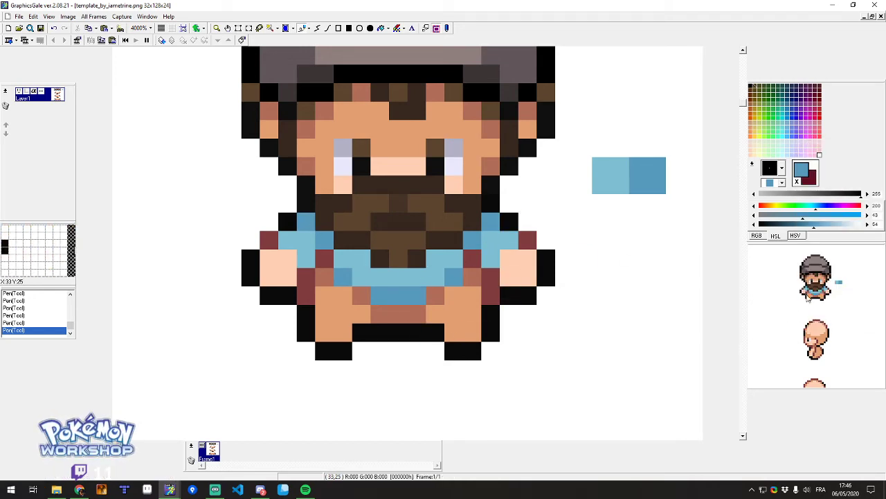
# Add darker blue pixels on both sides of the beard tip and shade the hands' inner lower corners with the mid skin tone.
pyautogui.rightClick(434, 258)
pyautogui.rightClick(359, 260)
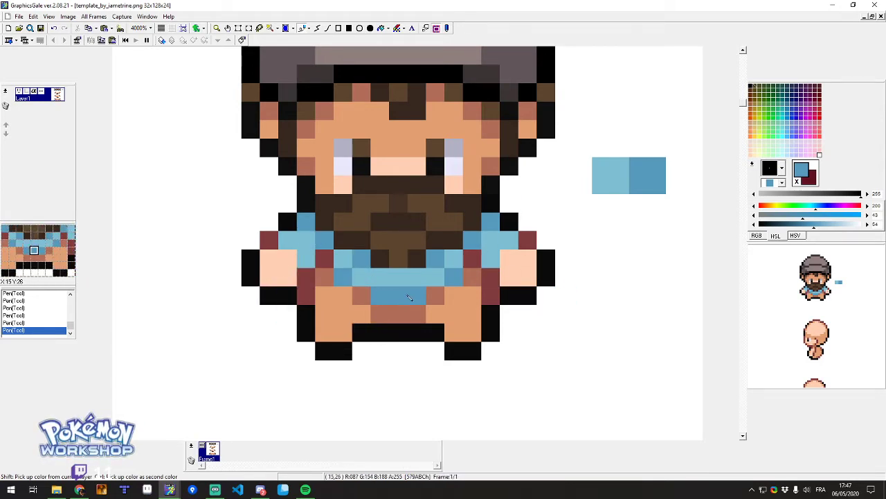
pyautogui.rightClick(479, 167)
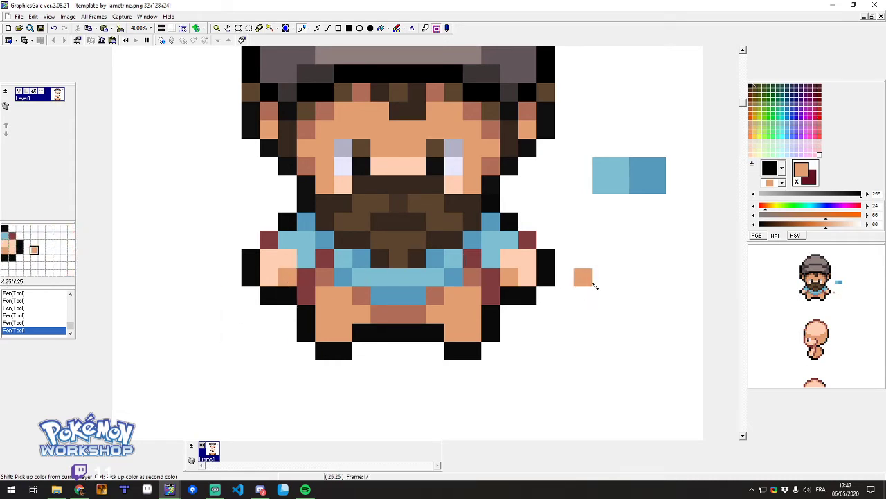
pyautogui.moveTo(582, 277)
pyautogui.mouseDown()
pyautogui.moveTo(622, 287)
pyautogui.moveTo(641, 319)
pyautogui.moveTo(637, 384)
pyautogui.moveTo(626, 315)
pyautogui.moveTo(630, 347)
pyautogui.moveTo(603, 299)
pyautogui.mouseUp()
pyautogui.rightClick(602, 368)
pyautogui.click(620, 355)
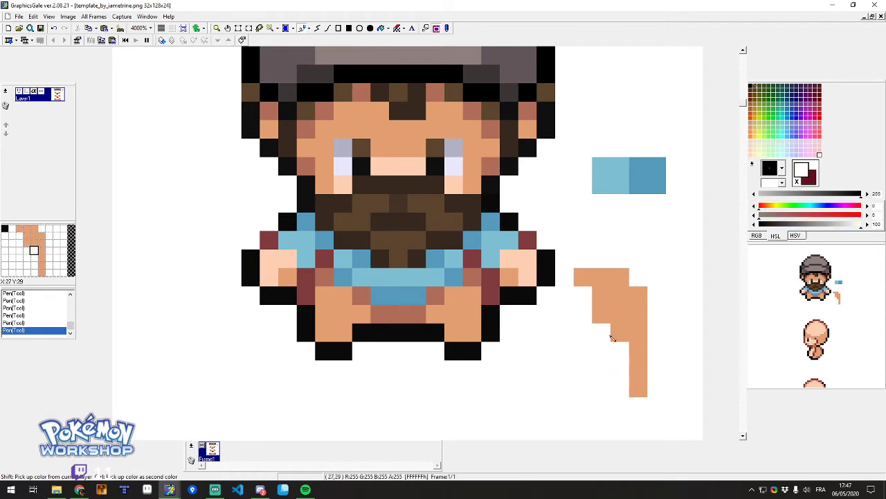
pyautogui.click(601, 320)
pyautogui.hotkey('ctrl', 'z')
pyautogui.click(632, 381)
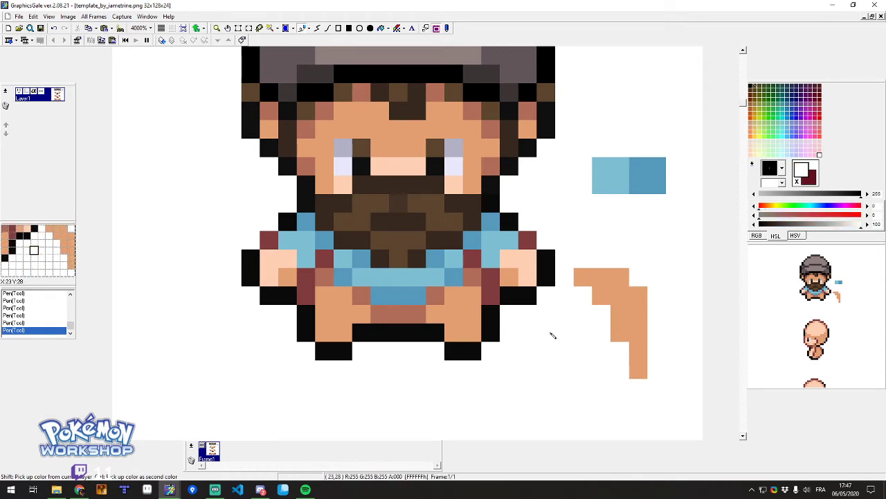
pyautogui.moveTo(586, 317)
pyautogui.mouseDown()
pyautogui.moveTo(632, 316)
pyautogui.moveTo(621, 283)
pyautogui.moveTo(638, 295)
pyautogui.mouseUp()
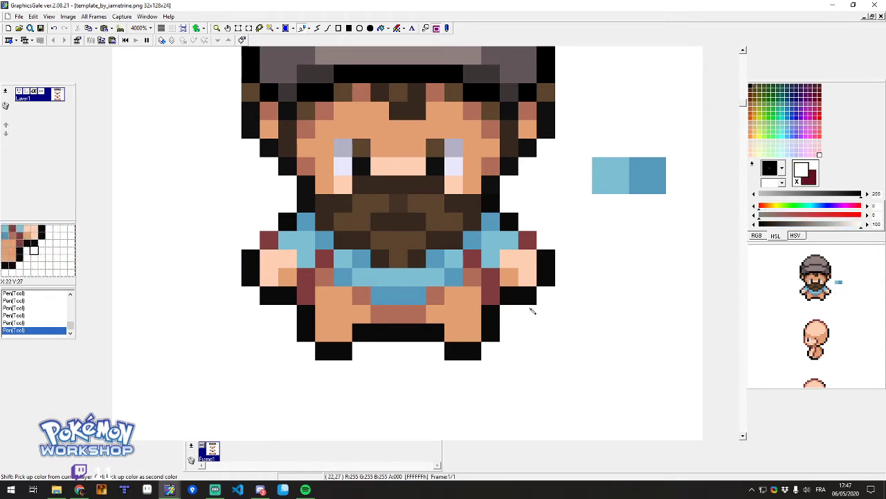
# Recolour both trouser legs with the light grey sampled from the hat.
pyautogui.rightClick(333, 284)
pyautogui.rightClick(622, 168)
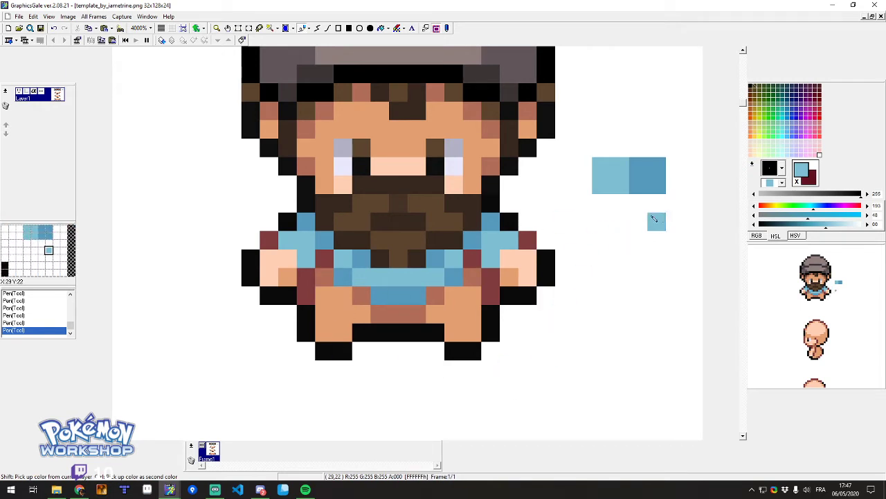
pyautogui.scroll(1, 453, 220)
pyautogui.rightClick(480, 160)
pyautogui.scroll(-1, 478, 159)
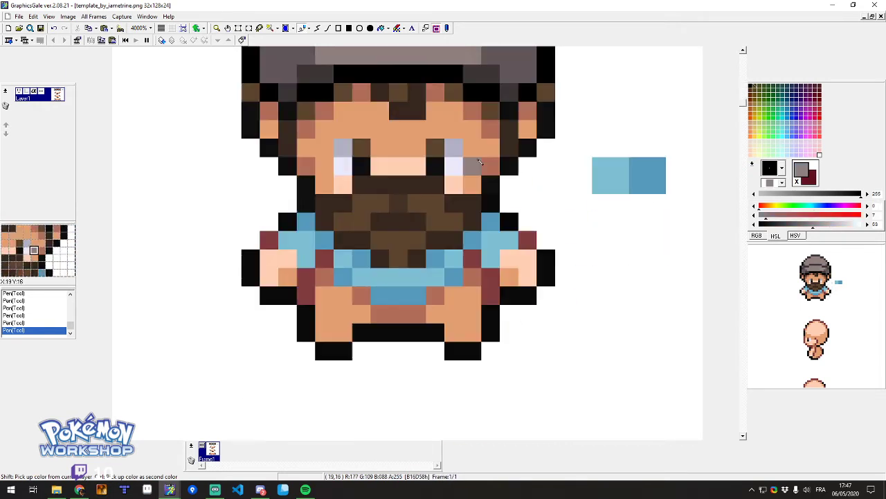
pyautogui.moveTo(455, 295)
pyautogui.mouseDown()
pyautogui.moveTo(440, 317)
pyautogui.moveTo(470, 304)
pyautogui.moveTo(461, 306)
pyautogui.moveTo(471, 328)
pyautogui.mouseUp()
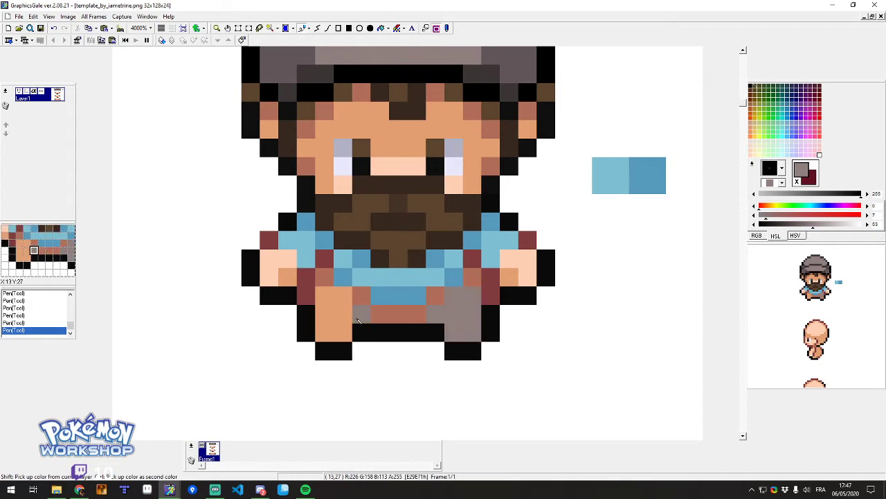
pyautogui.moveTo(358, 320)
pyautogui.mouseDown()
pyautogui.moveTo(326, 301)
pyautogui.moveTo(339, 313)
pyautogui.moveTo(329, 335)
pyautogui.mouseUp()
# Shade the trousers' upper edges and crotch with the darker grey sampled from the hat.
pyautogui.scroll(1, 329, 335)
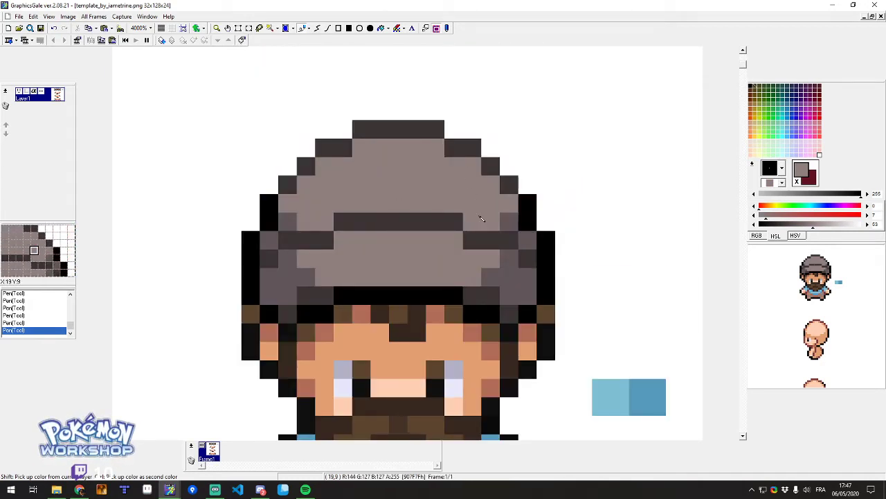
pyautogui.rightClick(509, 221)
pyautogui.scroll(-1, 492, 236)
pyautogui.click(472, 276)
pyautogui.click(436, 295)
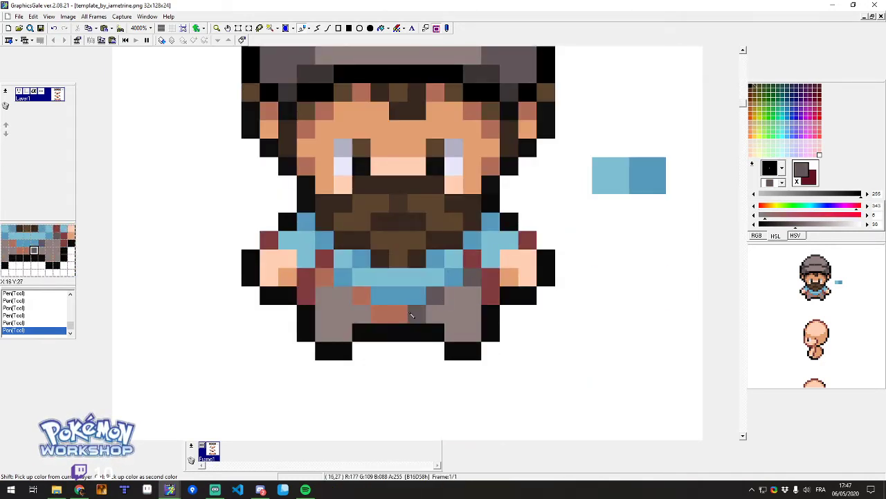
pyautogui.moveTo(411, 316); pyautogui.dragTo(374, 316)
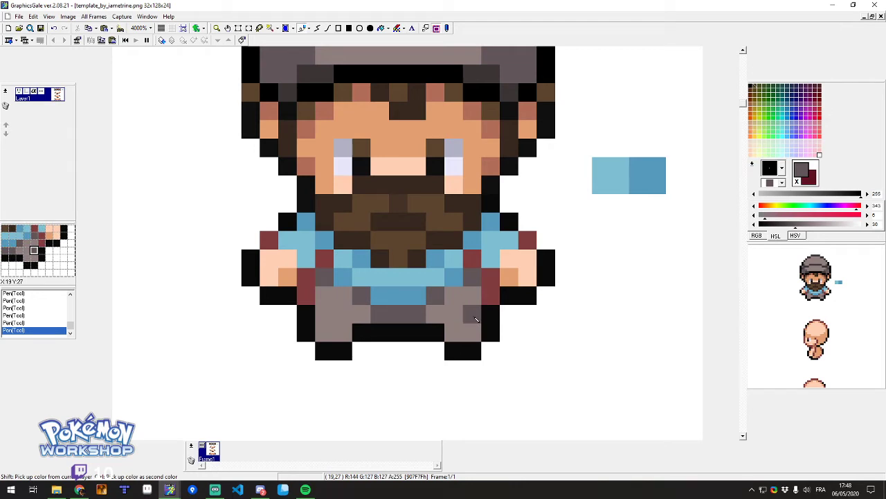
# Paint a two-pixel shoe at the bottom of each leg with the beard's lighter brown.
pyautogui.scroll(2, 451, 275)
pyautogui.scroll(-2, 454, 276)
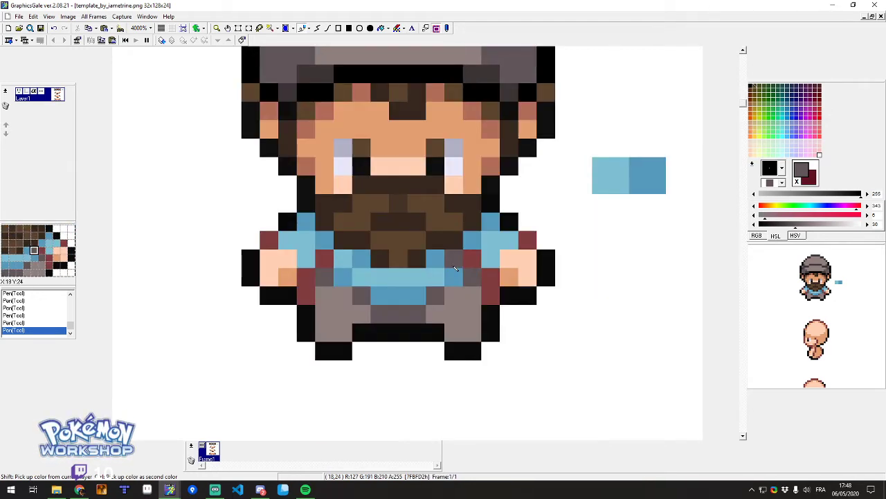
pyautogui.scroll(1, 504, 286)
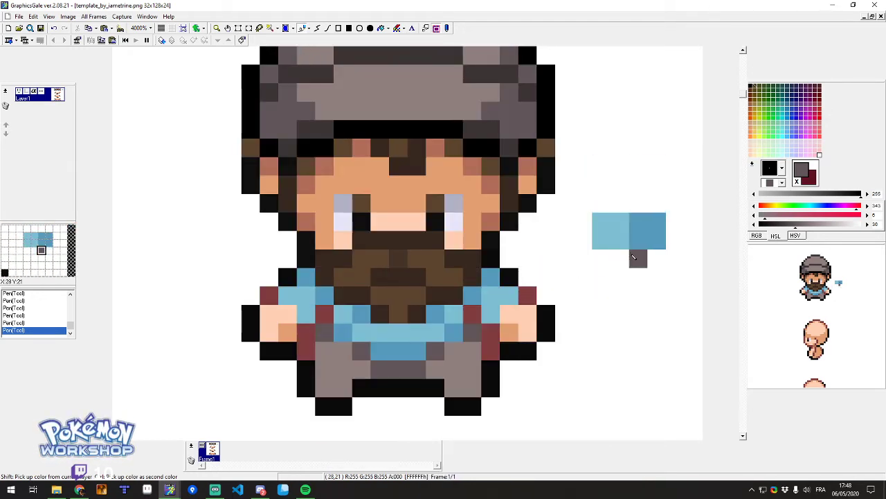
pyautogui.rightClick(435, 277)
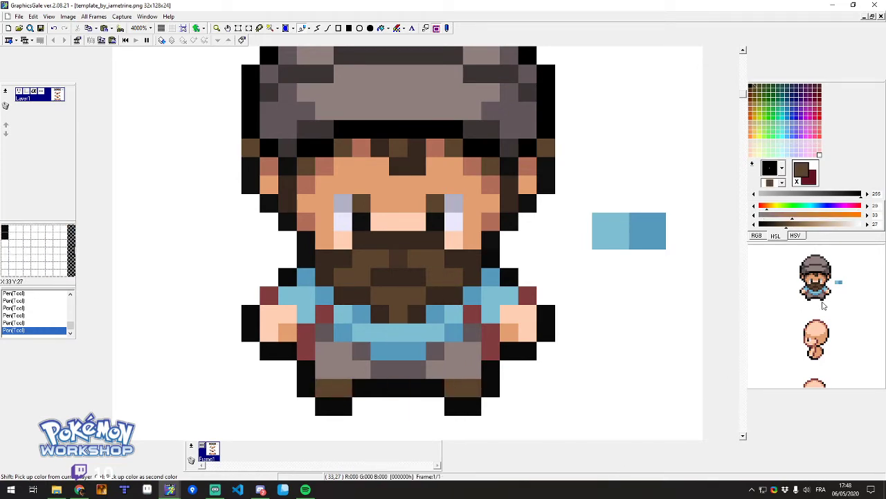
pyautogui.rightClick(418, 369)
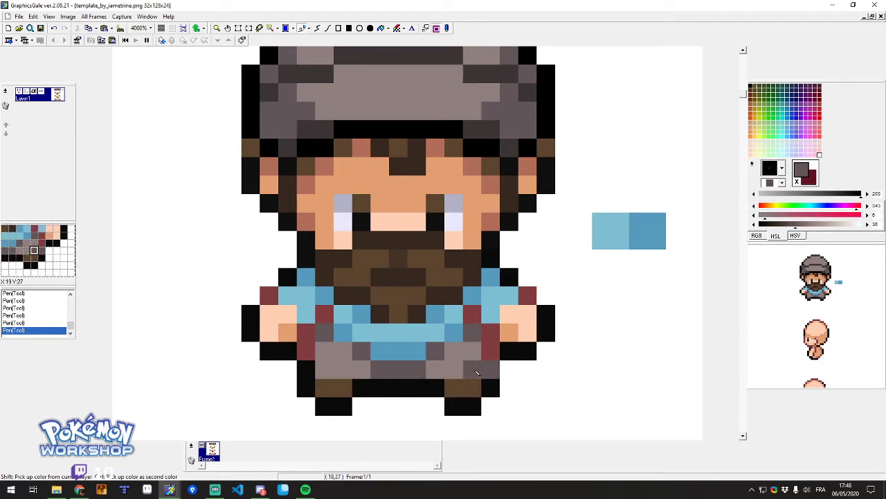
pyautogui.rightClick(490, 386)
pyautogui.rightClick(476, 371)
pyautogui.click(324, 369)
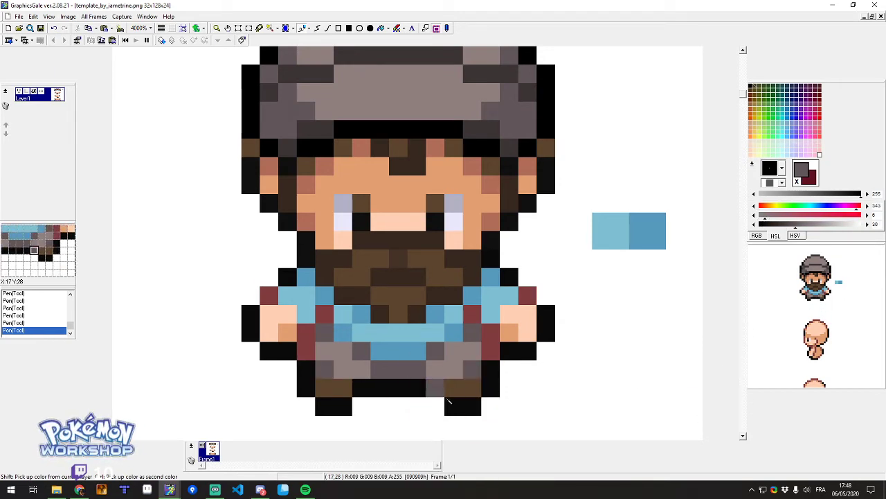
pyautogui.rightClick(467, 390)
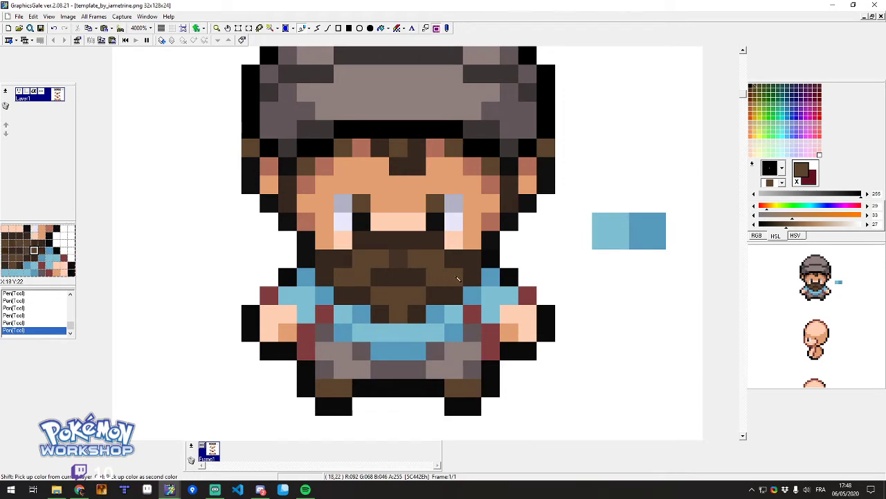
pyautogui.click(527, 388)
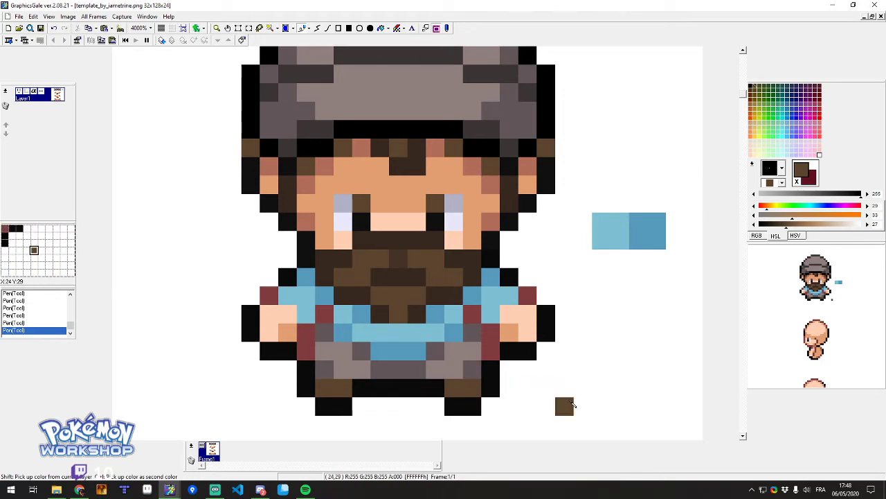
pyautogui.keyDown('shift'); pyautogui.click(456, 374); pyautogui.keyUp('shift')
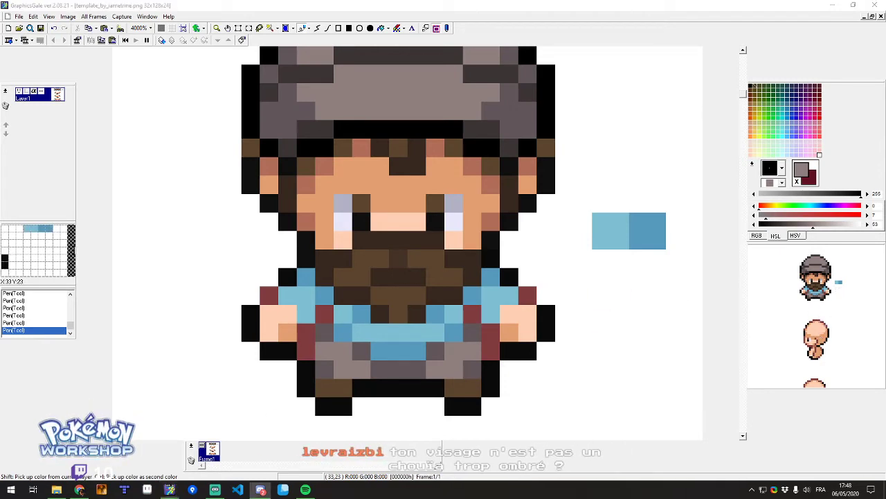
# Examine the skin shading on the character's face.
pyautogui.hotkey('alt', 'Tab')
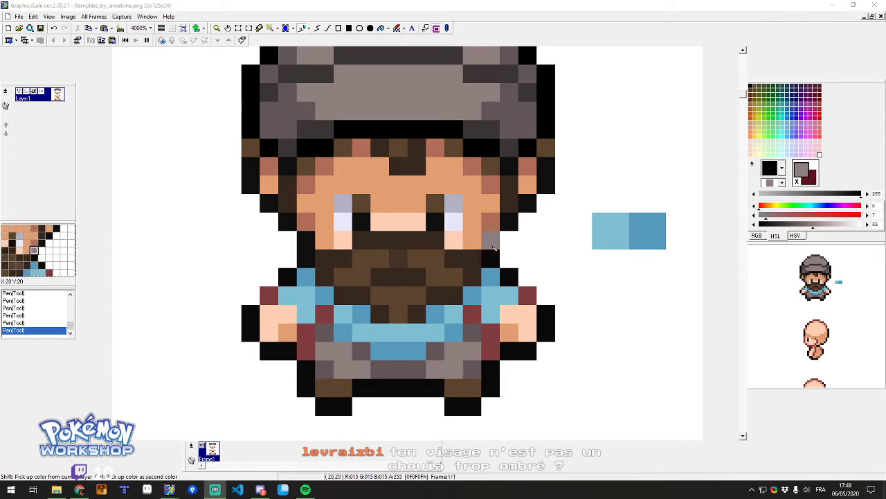
pyautogui.scroll(2, 377, 246)
pyautogui.scroll(-5, 377, 246)
pyautogui.scroll(5, 378, 246)
pyautogui.rightClick(401, 243)
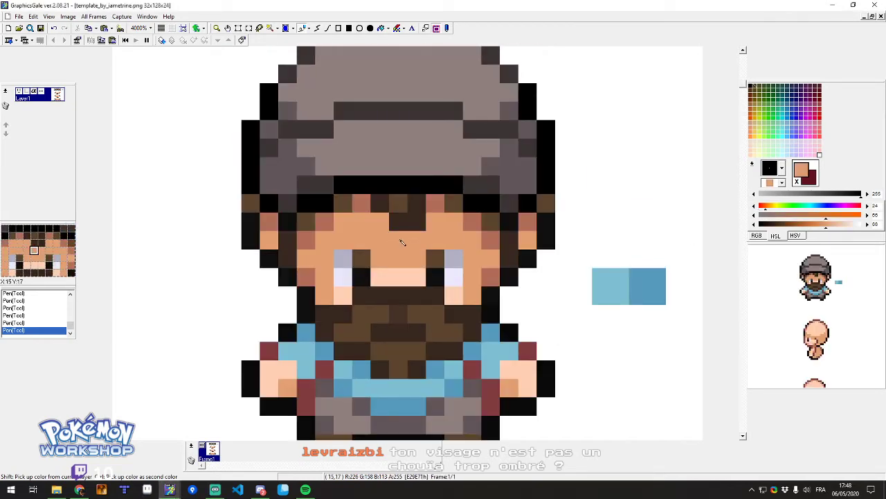
pyautogui.scroll(-5, 408, 238)
pyautogui.scroll(3, 407, 192)
pyautogui.scroll(3, 405, 192)
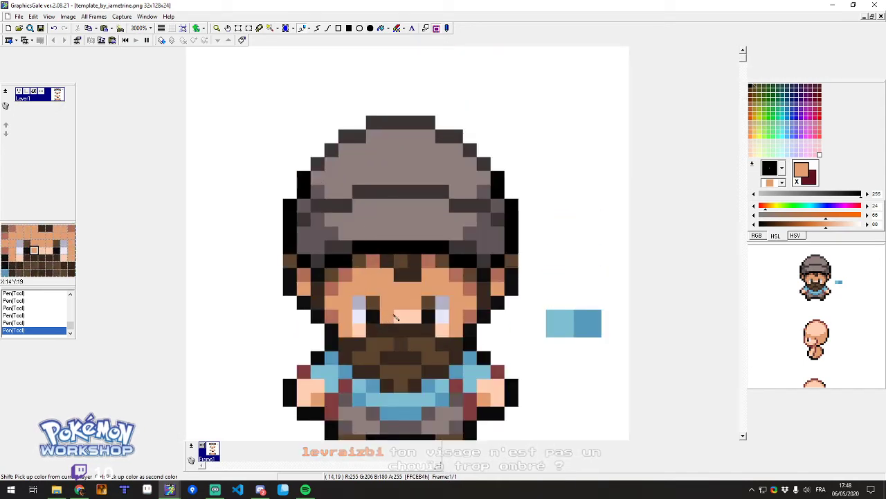
# Lighten the three pixels between the eyebrows with the light skin tone sampled from the nose.
pyautogui.rightClick(391, 316)
pyautogui.scroll(1, 394, 316)
pyautogui.click(400, 322)
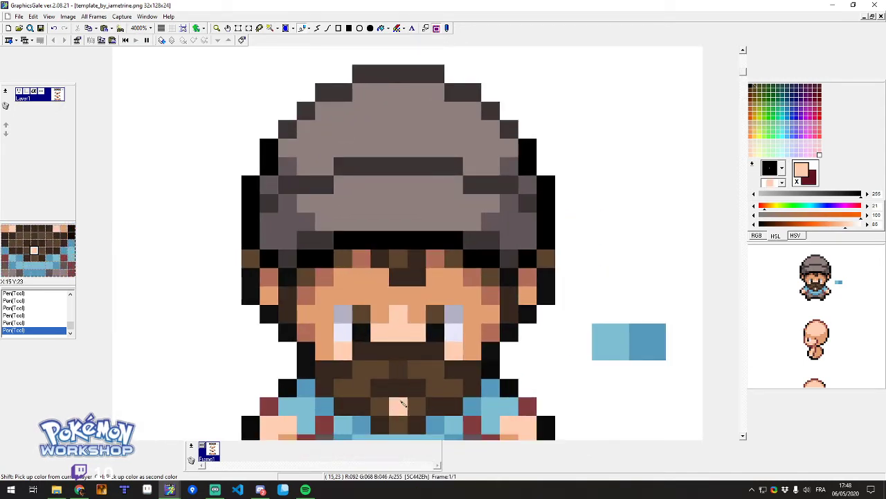
pyautogui.click(417, 314)
pyautogui.click(380, 314)
# Try extending the light skin tone across the lower forehead and down the outer sides of both eyes.
pyautogui.moveTo(361, 295); pyautogui.dragTo(436, 295)
pyautogui.click(306, 352)
pyautogui.hotkey('ctrl', 'z')
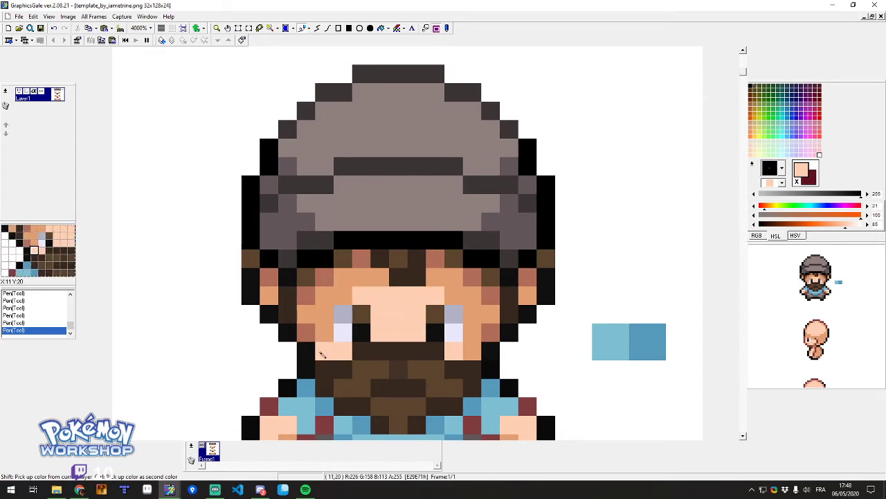
pyautogui.click(342, 295)
pyautogui.click(324, 313)
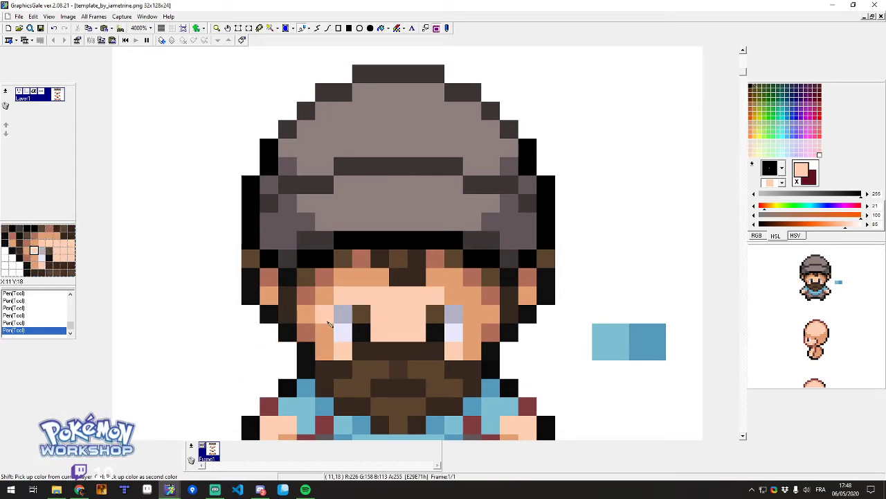
pyautogui.click(324, 332)
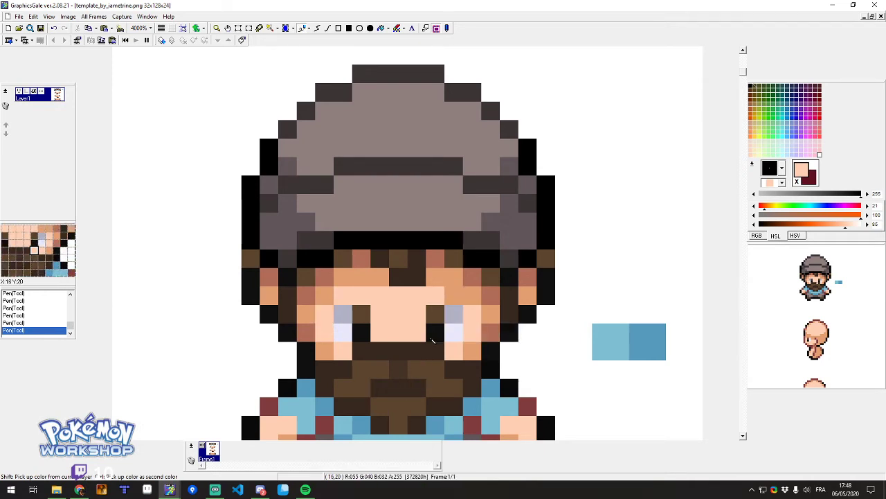
pyautogui.click(368, 328)
pyautogui.hotkey('ctrl', 'z')
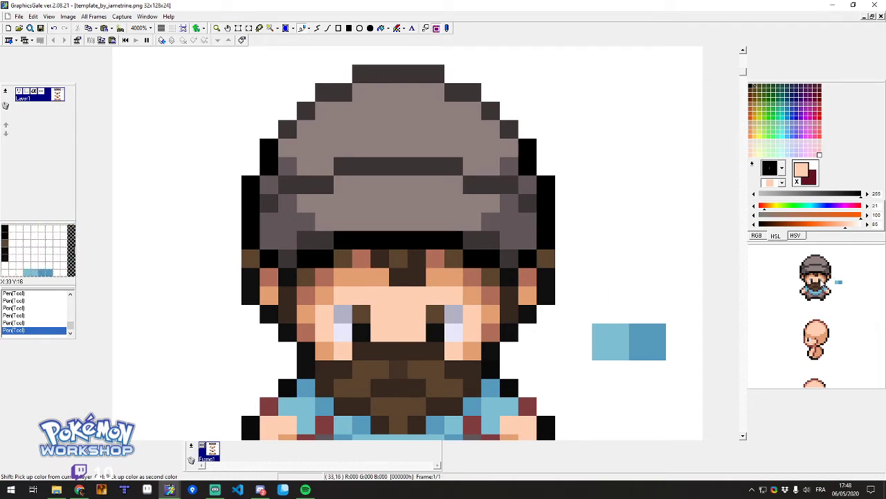
# Try replacing the dark skin shading at the temples with the mid skin tone.
pyautogui.rightClick(476, 296)
pyautogui.click(483, 298)
pyautogui.click(476, 279)
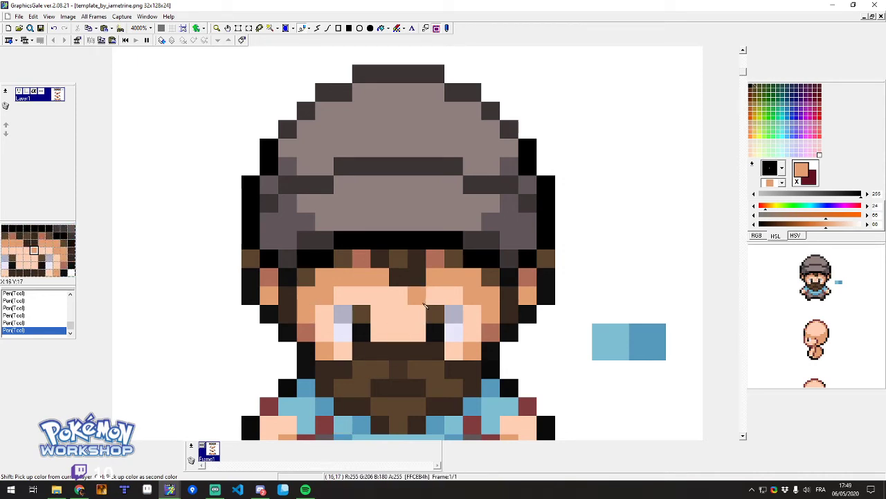
# Undo the recolouring of the temples, eye sides and lower forehead.
pyautogui.hotkey('ctrl', 'z')
pyautogui.hotkey('ctrl', 'z')
pyautogui.hotkey('ctrl', 'z')
pyautogui.hotkey('ctrl', 'z')
pyautogui.hotkey('ctrl', 'z')
pyautogui.hotkey('ctrl', 'z')
pyautogui.hotkey('ctrl', 'z')
pyautogui.hotkey('ctrl', 'z')
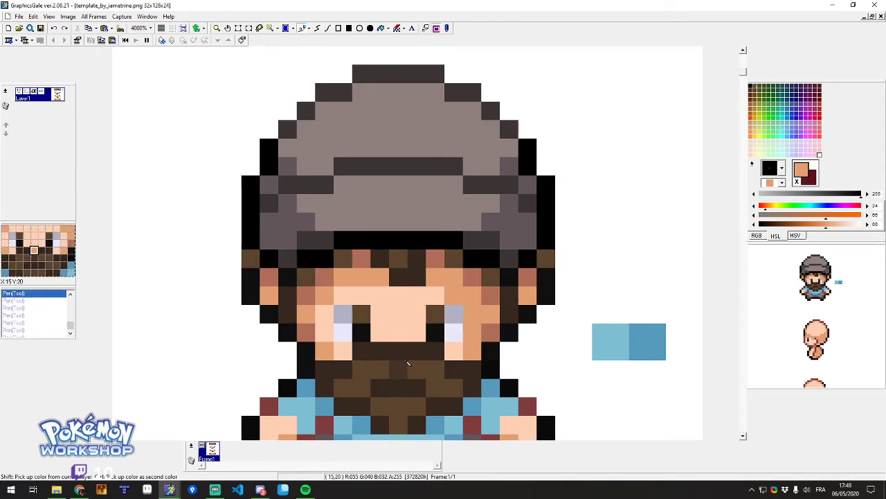
pyautogui.hotkey('ctrl', 'z')
pyautogui.hotkey('ctrl', 'z')
pyautogui.hotkey('ctrl', 'z')
pyautogui.hotkey('ctrl', 'z')
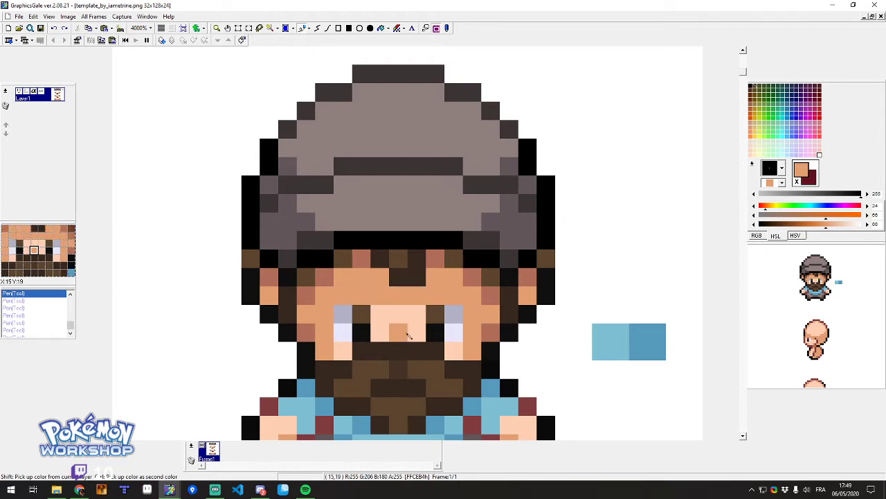
# Paint the row above the eyebrows and the outer sides of both eyes with the light skin tone.
pyautogui.moveTo(435, 297); pyautogui.dragTo(362, 300)
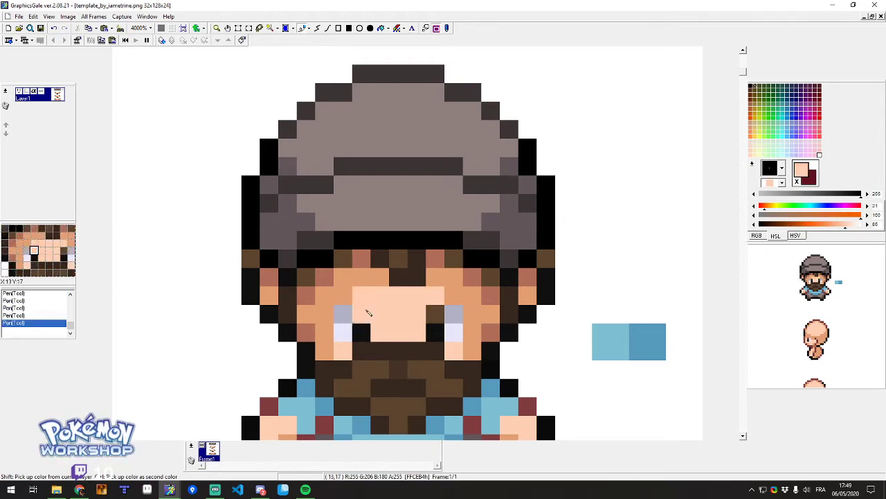
pyautogui.scroll(-3, 369, 244)
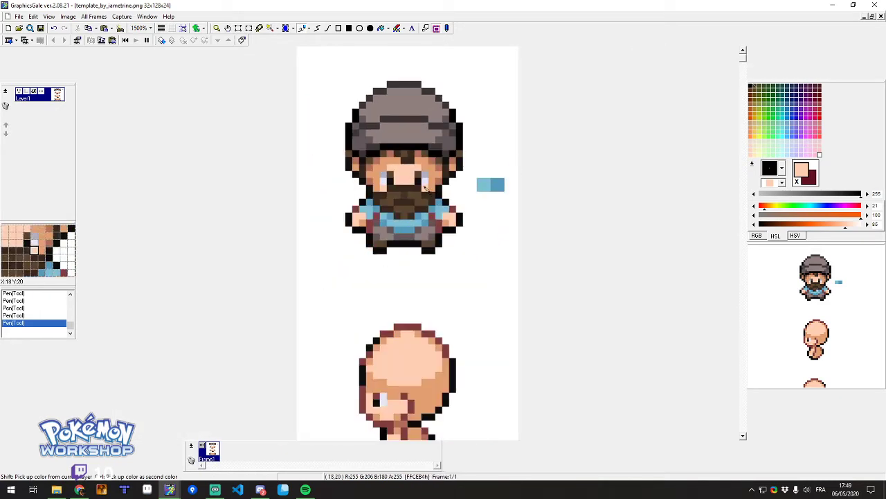
pyautogui.scroll(3, 390, 175)
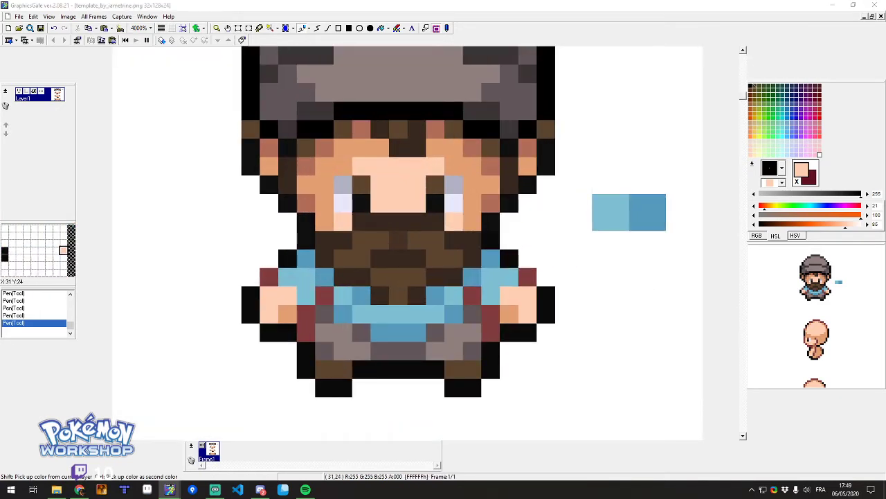
pyautogui.click(390, 200)
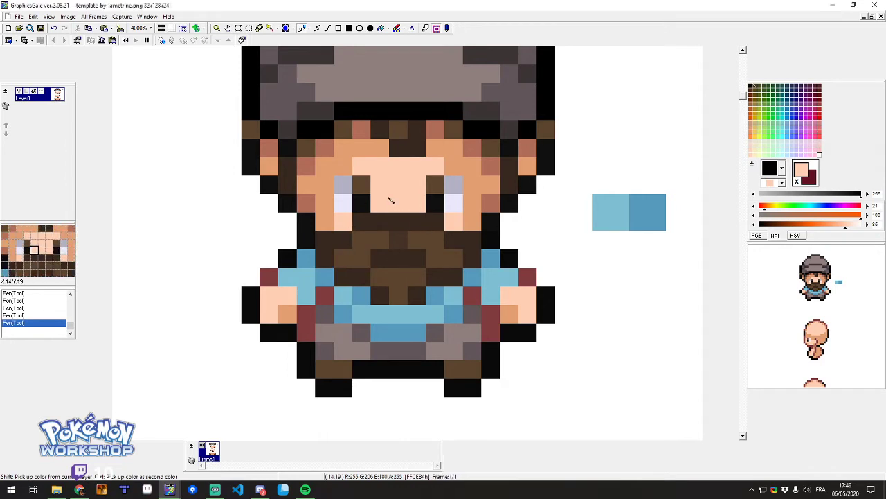
pyautogui.scroll(2, 369, 152)
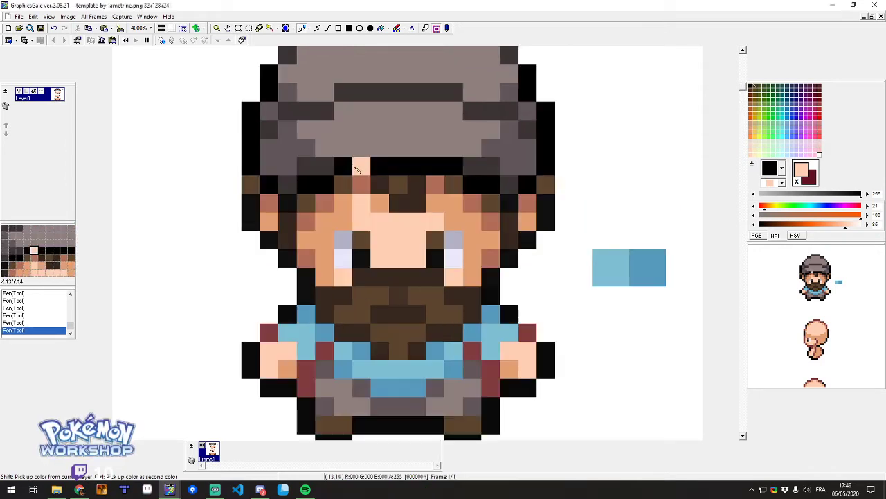
pyautogui.click(343, 222)
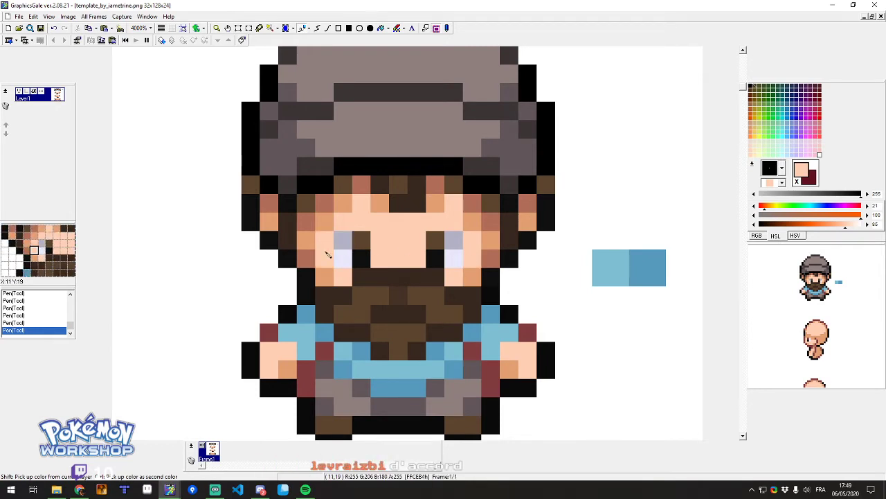
# Brighten both upper forehead corners with the light skin tone, using a mid-tone pixel at each outer edge.
pyautogui.rightClick(341, 208)
pyautogui.rightClick(346, 218)
pyautogui.click(340, 207)
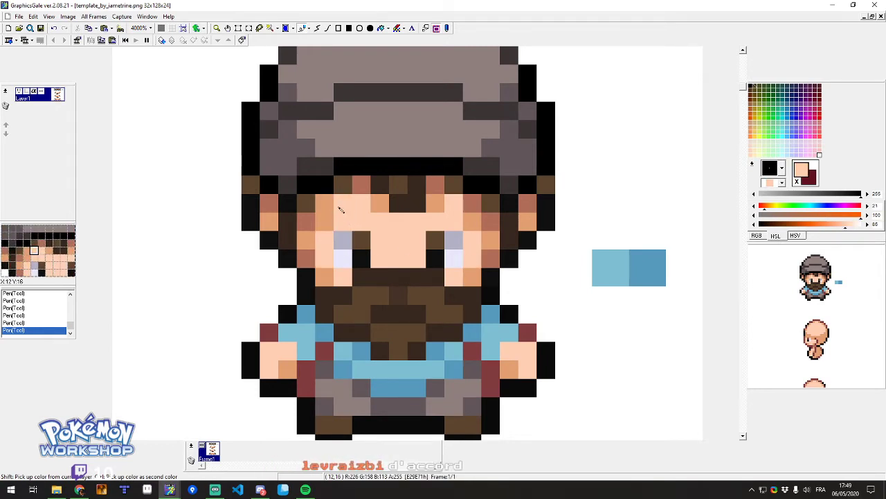
pyautogui.rightClick(470, 216)
pyautogui.click(471, 205)
pyautogui.rightClick(455, 221)
pyautogui.click(476, 222)
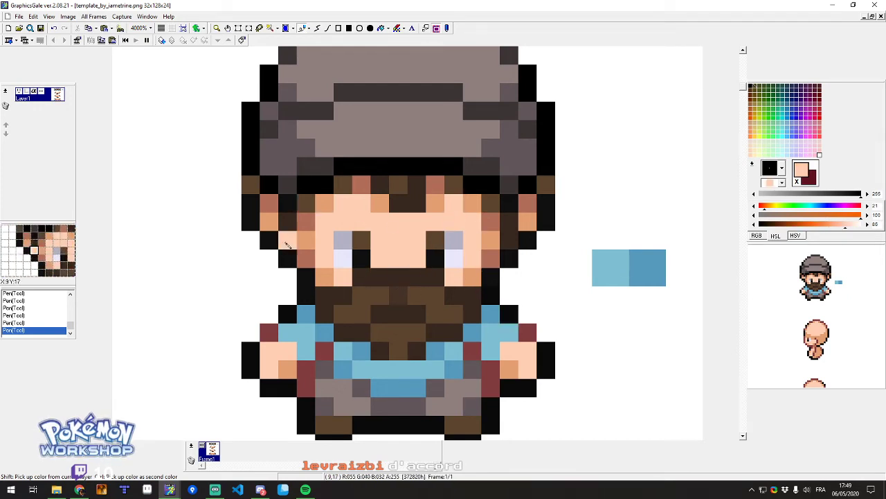
# Try a dark skin tone at the outer forehead corners with a mid-tone pixel beside it.
pyautogui.rightClick(315, 217)
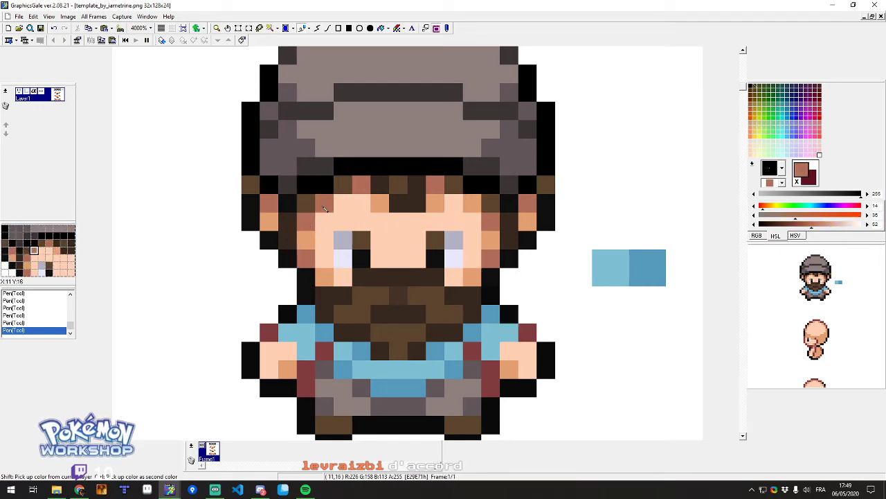
pyautogui.rightClick(381, 205)
pyautogui.click(343, 203)
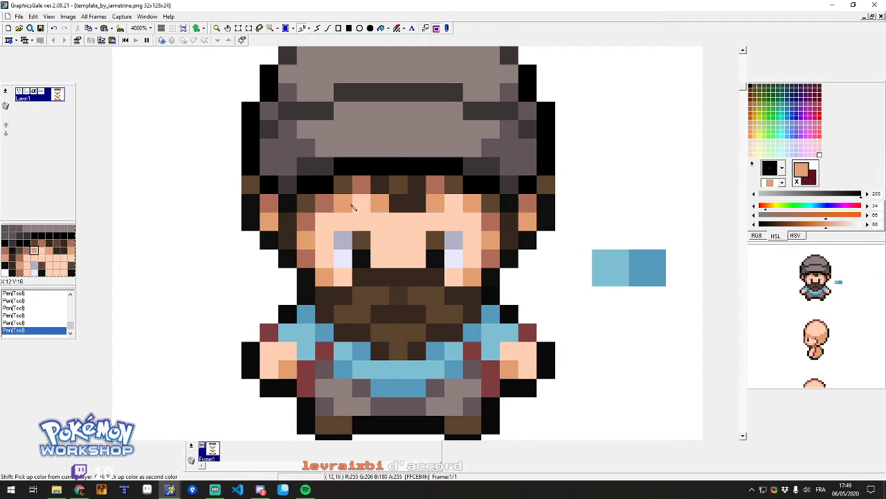
pyautogui.click(306, 222)
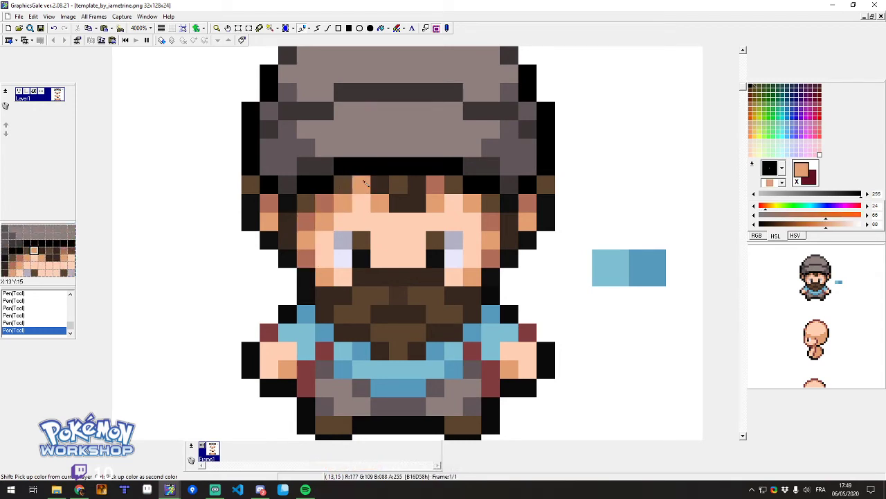
pyautogui.rightClick(806, 280)
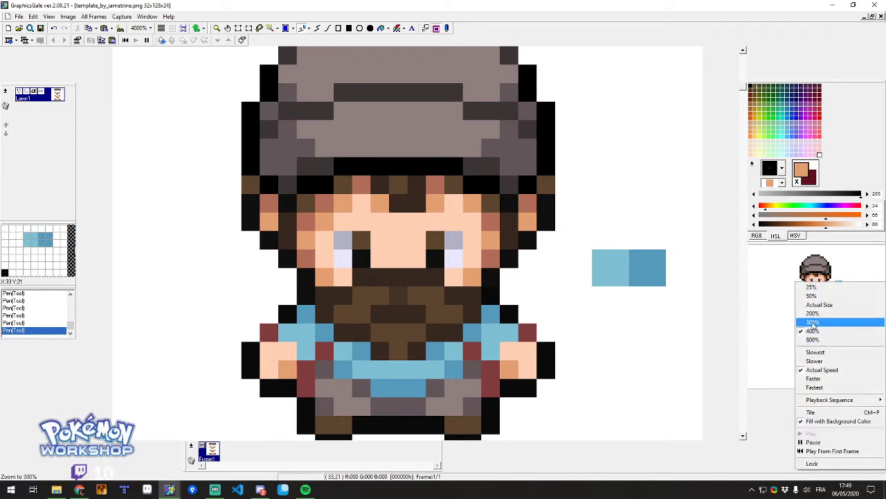
pyautogui.click(810, 278)
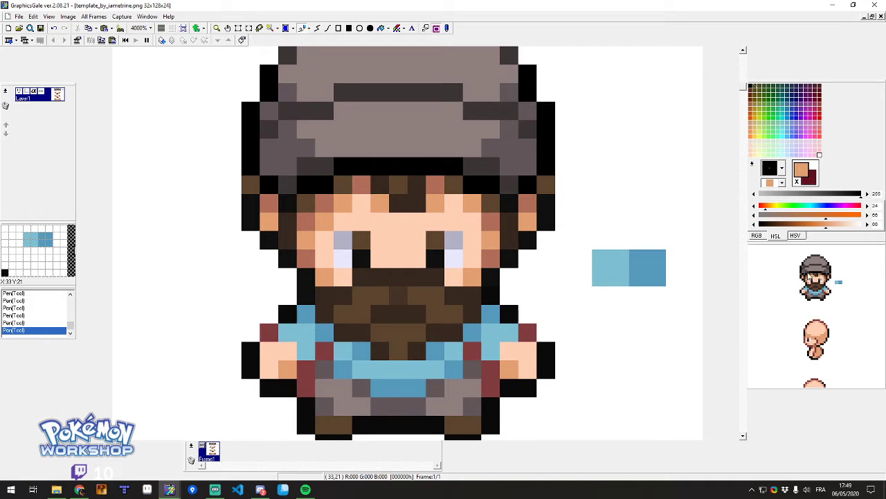
# Replace the trial shading at the forehead corner with the mid tone outside and the light skin tone inside.
pyautogui.click(333, 209)
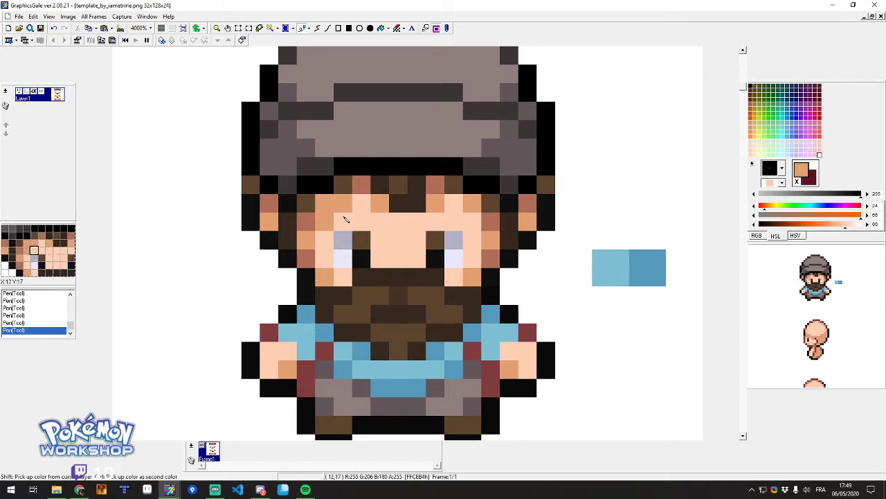
pyautogui.keyDown('shift'); pyautogui.click(344, 219); pyautogui.keyUp('shift')
pyautogui.click(330, 222)
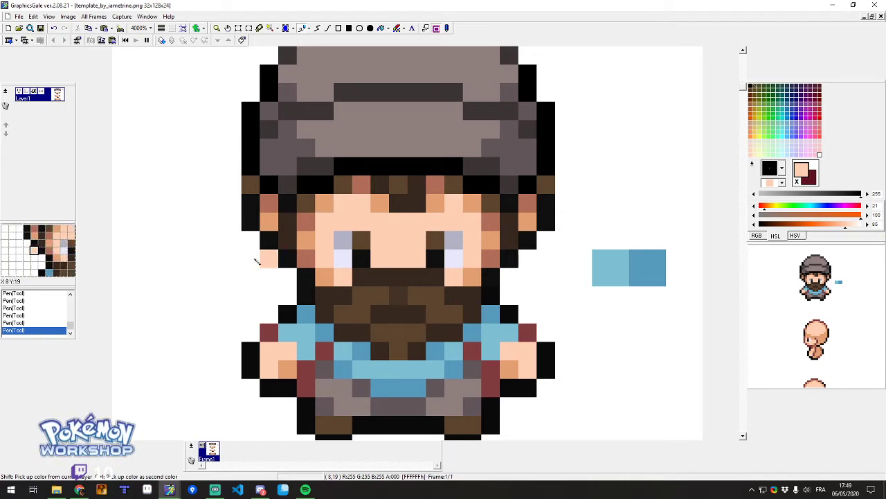
# Try widening the mid-tone shading at both upper forehead corners by one pixel, comparing it with the light tone.
pyautogui.rightClick(326, 202)
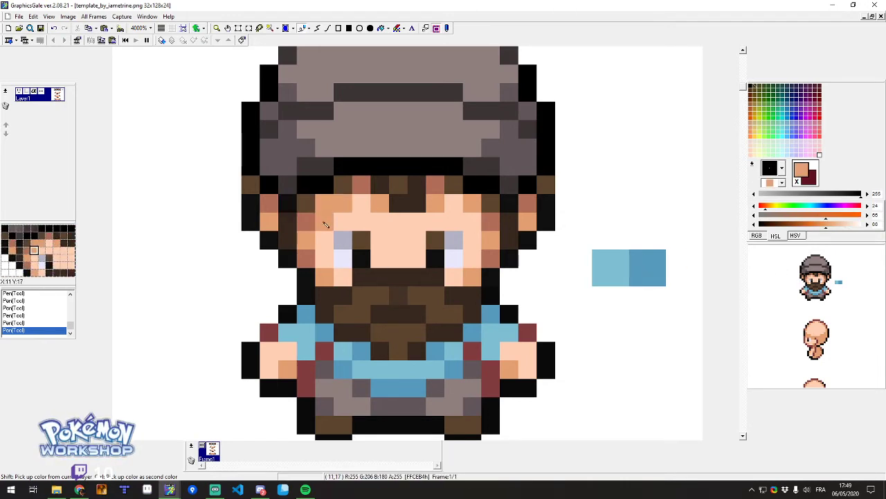
pyautogui.click(453, 202)
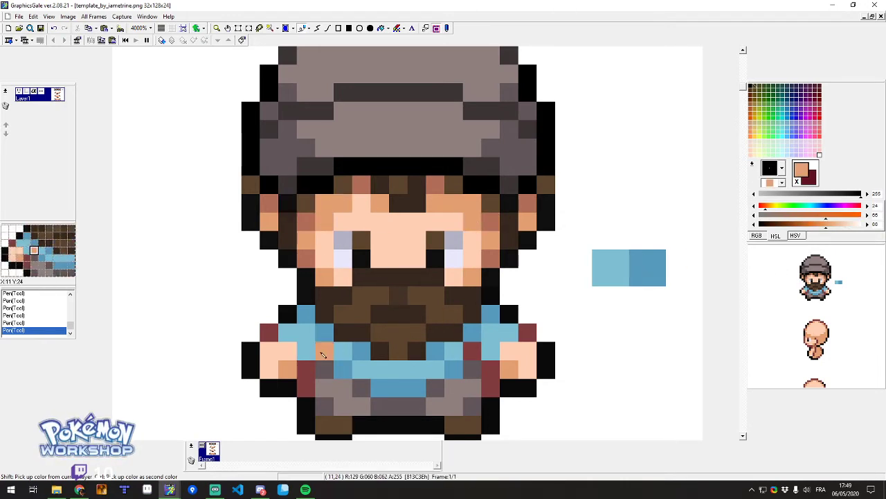
pyautogui.rightClick(465, 222)
pyautogui.click(436, 204)
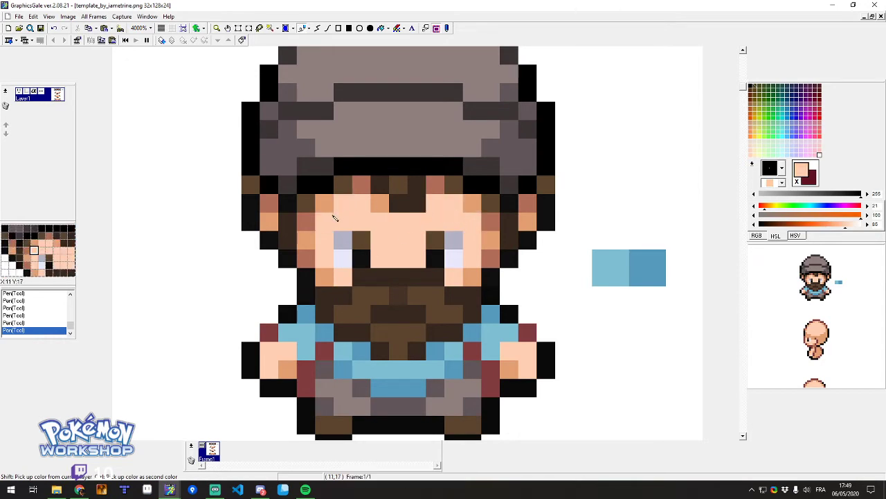
pyautogui.scroll(-3, 374, 329)
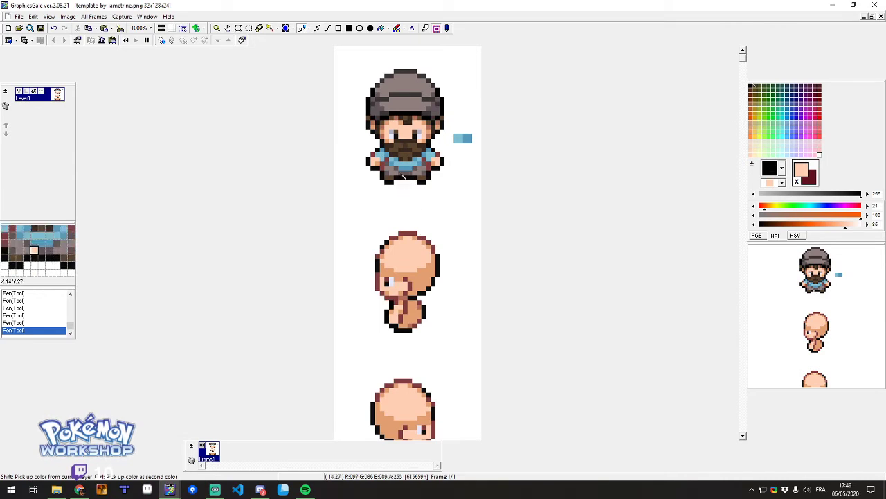
# Try mid-tone shading along the upper forehead on both sides, with one mid-tone pixel above each eyebrow.
pyautogui.scroll(3, 393, 128)
pyautogui.rightClick(470, 115)
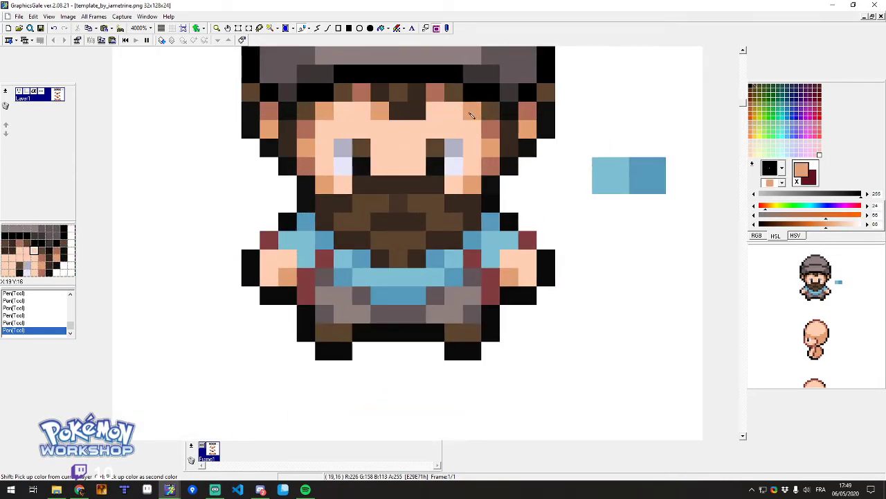
pyautogui.click(437, 115)
pyautogui.click(448, 118)
pyautogui.click(367, 124)
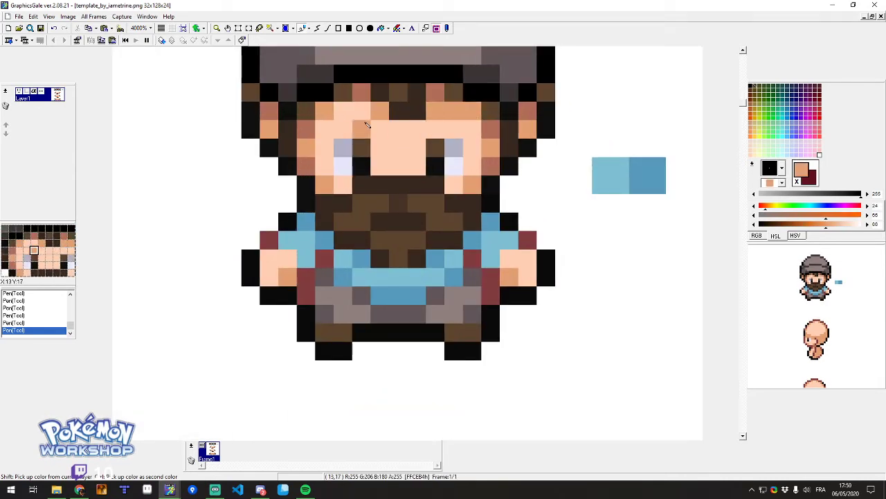
pyautogui.hotkey('ctrl', 'z')
pyautogui.rightClick(421, 132)
pyautogui.click(436, 112)
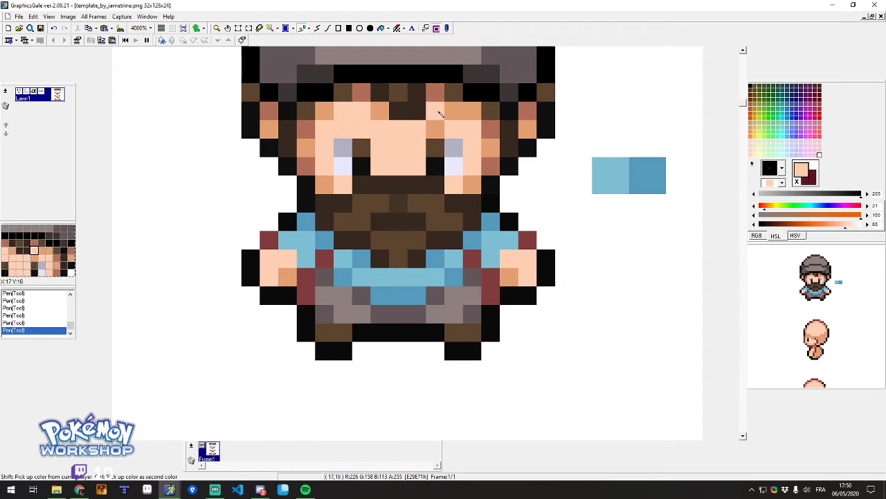
pyautogui.click(467, 117)
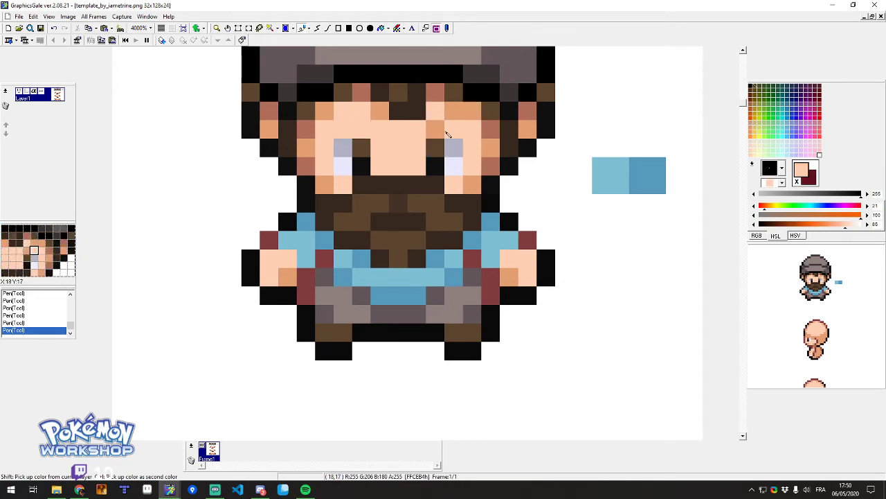
pyautogui.rightClick(433, 127)
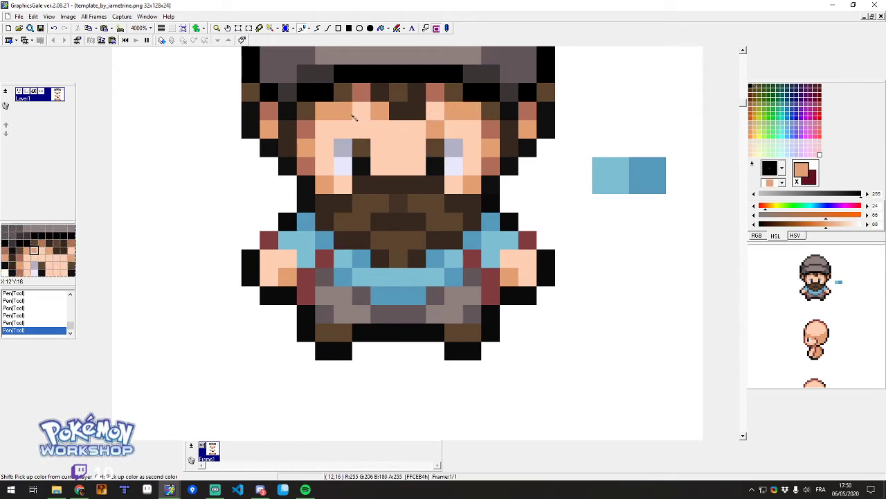
# Compare the sprite preview at 200% and 400% zoom.
pyautogui.rightClick(795, 289)
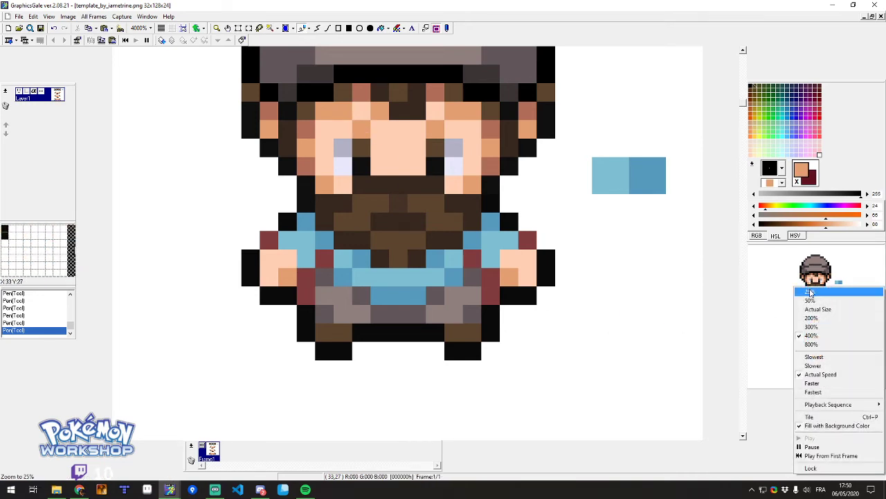
pyautogui.click(813, 318)
pyautogui.rightClick(818, 276)
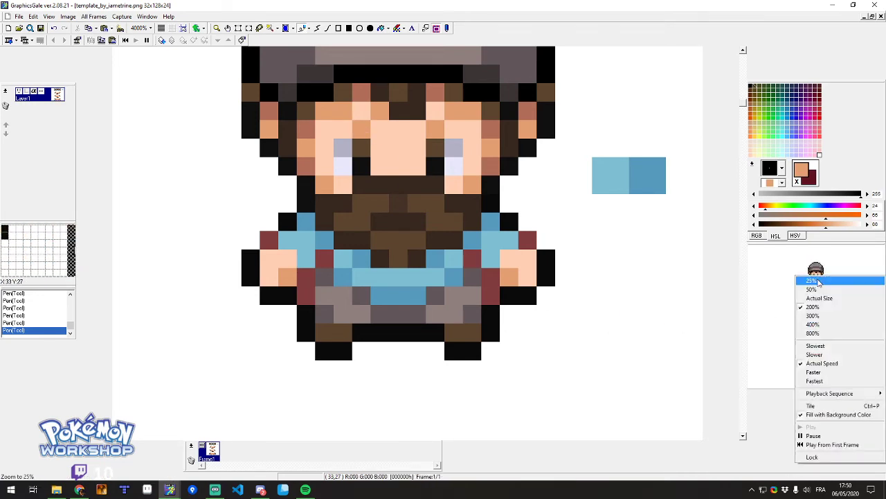
pyautogui.click(823, 325)
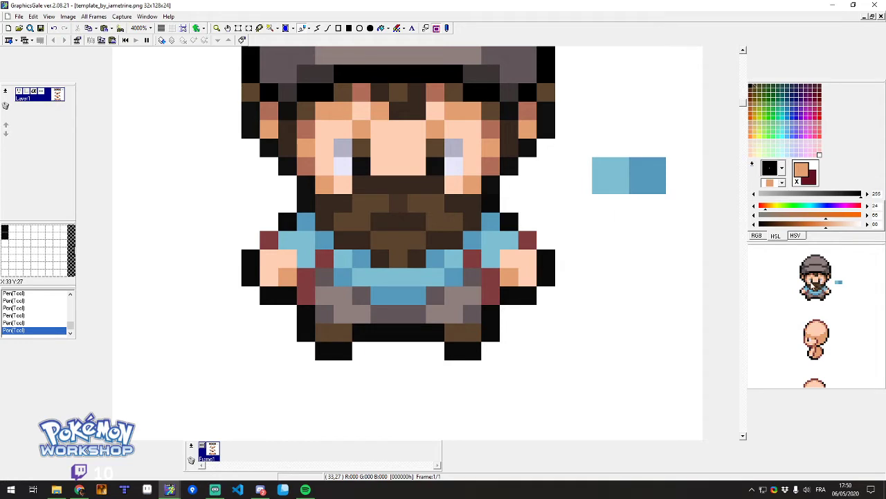
# Try a dark skin pixel above one eyebrow and repaint the trial shading above both eyes with the light skin tone.
pyautogui.rightClick(398, 147)
pyautogui.click(442, 129)
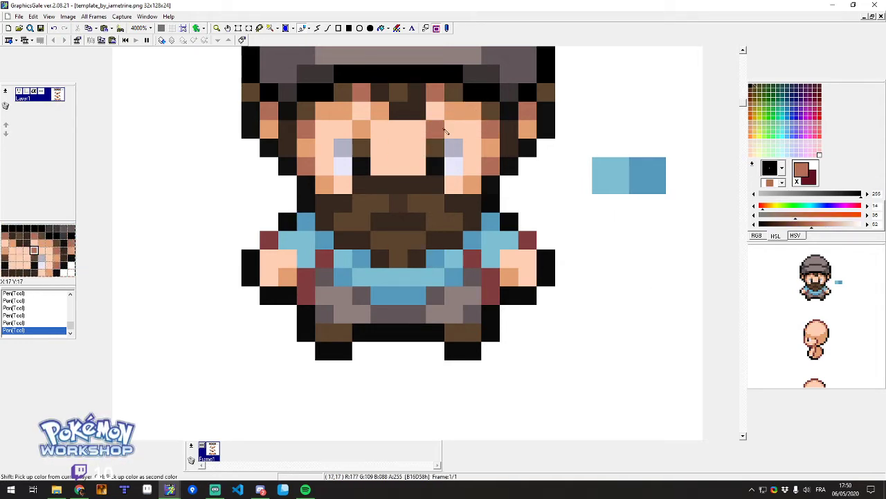
pyautogui.keyDown('shift'); pyautogui.click(454, 118); pyautogui.keyUp('shift')
pyautogui.click(434, 132)
pyautogui.keyDown('shift'); pyautogui.click(436, 115); pyautogui.keyUp('shift')
pyautogui.click(438, 125)
pyautogui.click(454, 114)
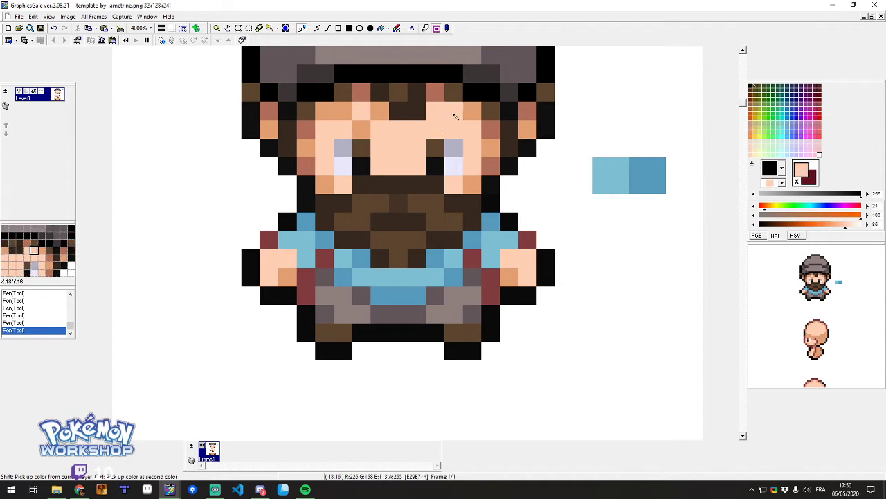
pyautogui.click(363, 127)
pyautogui.click(348, 116)
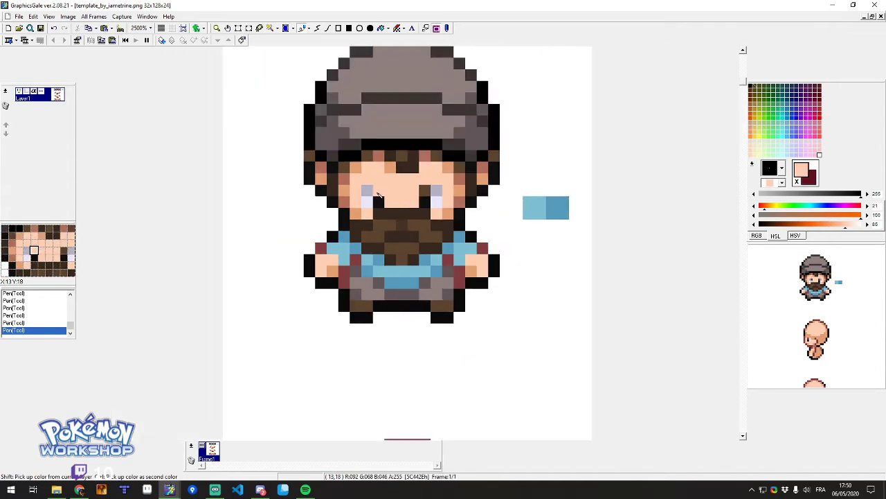
# Shade both sides of the nose just above the beard with the mid skin tone sampled from the cheek.
pyautogui.scroll(-2, 370, 238)
pyautogui.scroll(2, 374, 203)
pyautogui.keyDown('shift'); pyautogui.click(468, 254); pyautogui.keyUp('shift')
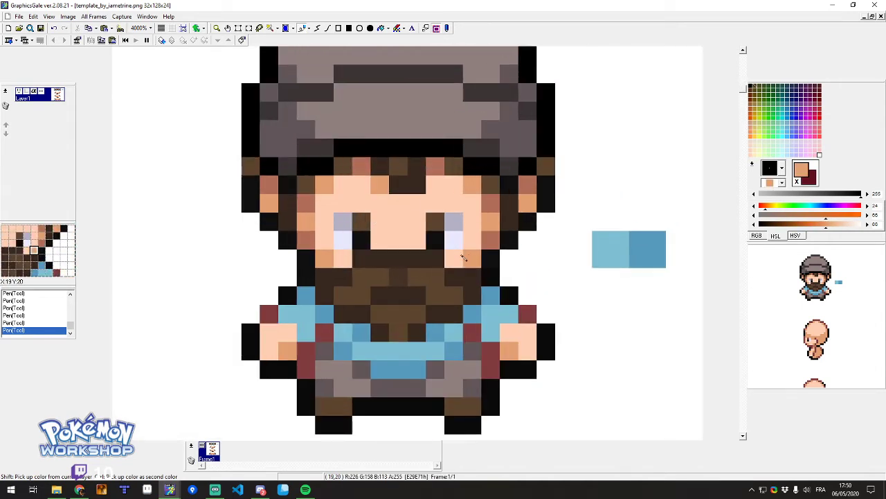
pyautogui.click(416, 240)
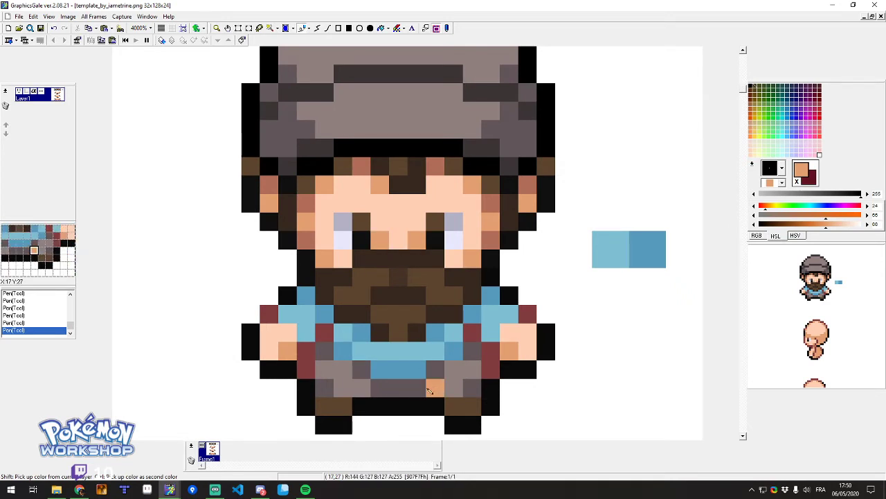
pyautogui.scroll(-4, 419, 250)
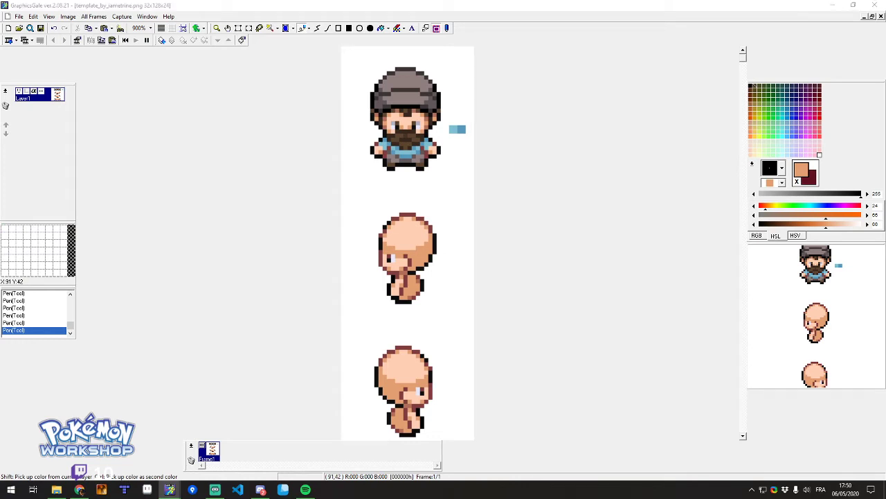
pyautogui.hotkey('alt', 'Tab')
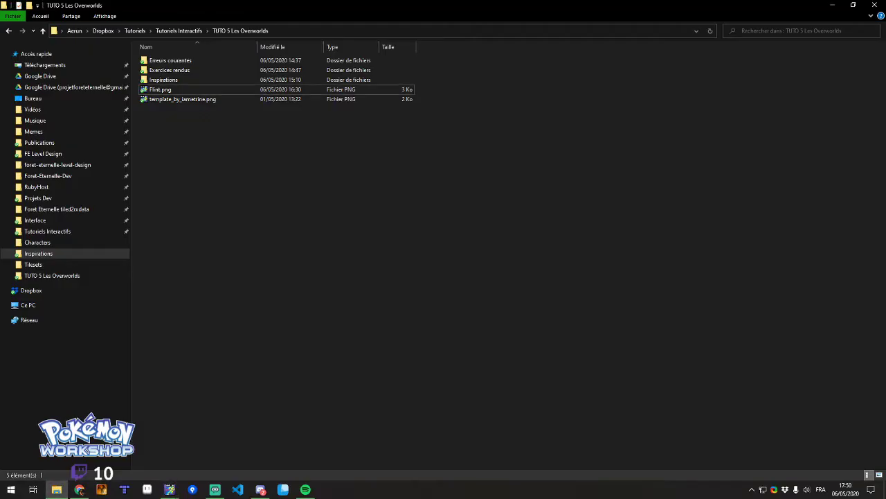
pyautogui.hotkey('alt', 'Tab')
pyautogui.scroll(2, 417, 124)
pyautogui.scroll(-3, 418, 123)
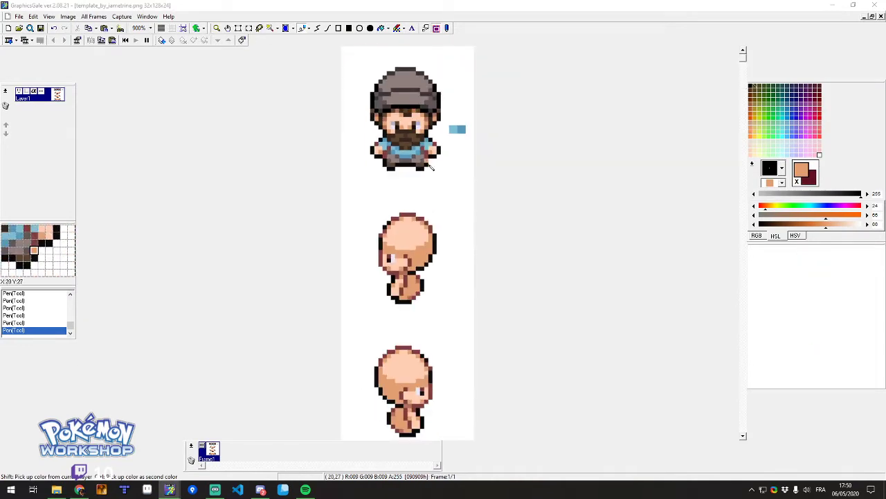
# Open the Scientifique ROSA.png reference from the Inspirations folder, check its sprites, and return to the character template.
pyautogui.hotkey('alt', 'Tab')
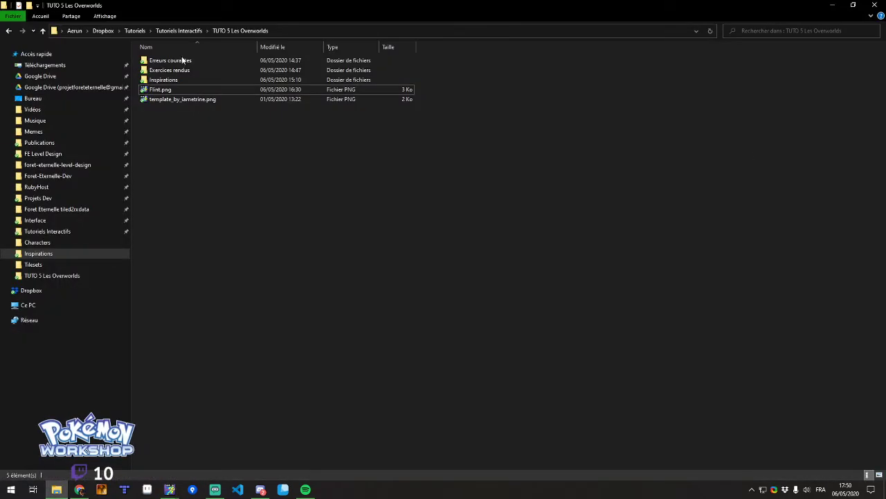
pyautogui.doubleClick(176, 80)
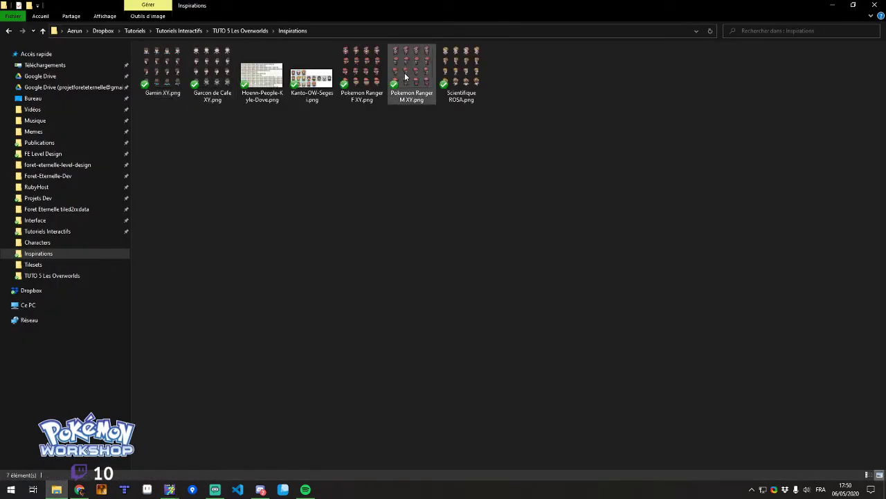
pyautogui.click(451, 76)
pyautogui.doubleClick(450, 76)
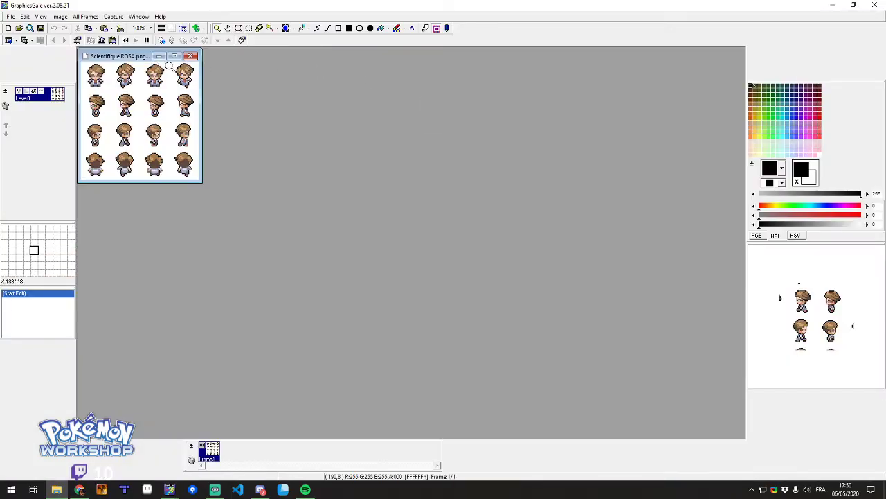
pyautogui.click(171, 60)
pyautogui.hotkey('alt', 'Tab')
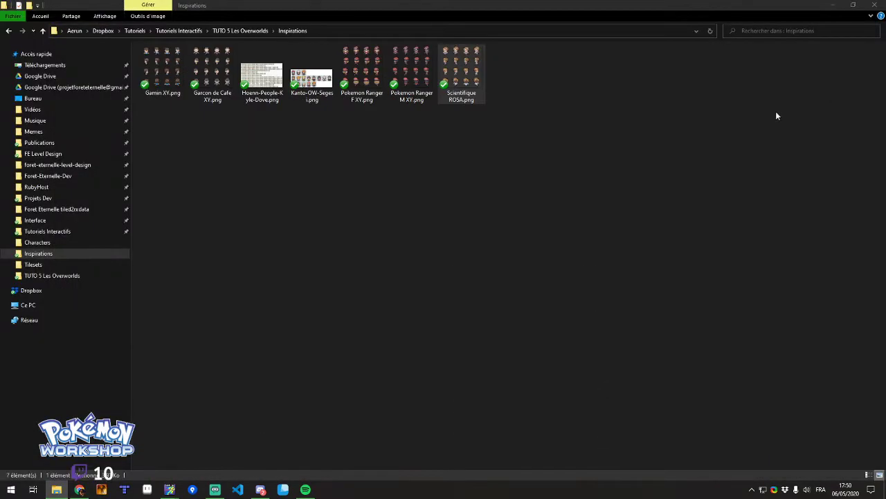
pyautogui.click(836, 6)
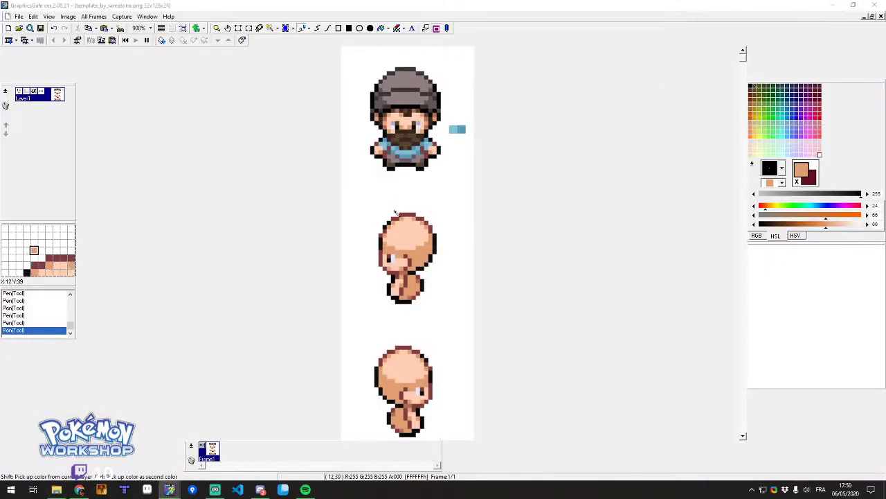
# Sample the mid grey from the front sprite's trousers and count the colours used in the image.
pyautogui.scroll(4, 447, 132)
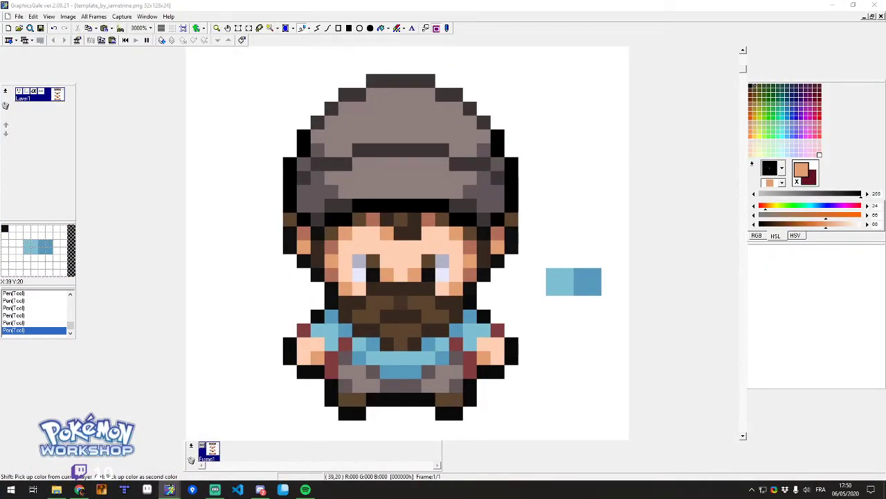
pyautogui.rightClick(456, 390)
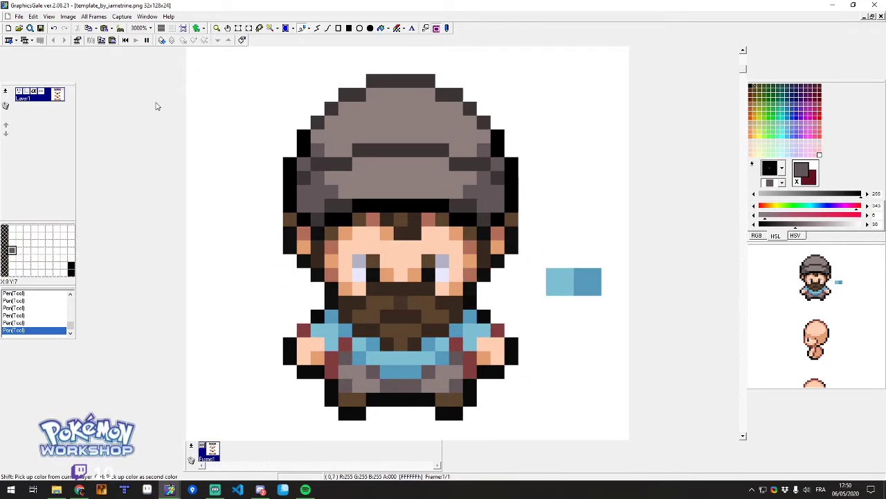
pyautogui.click(67, 16)
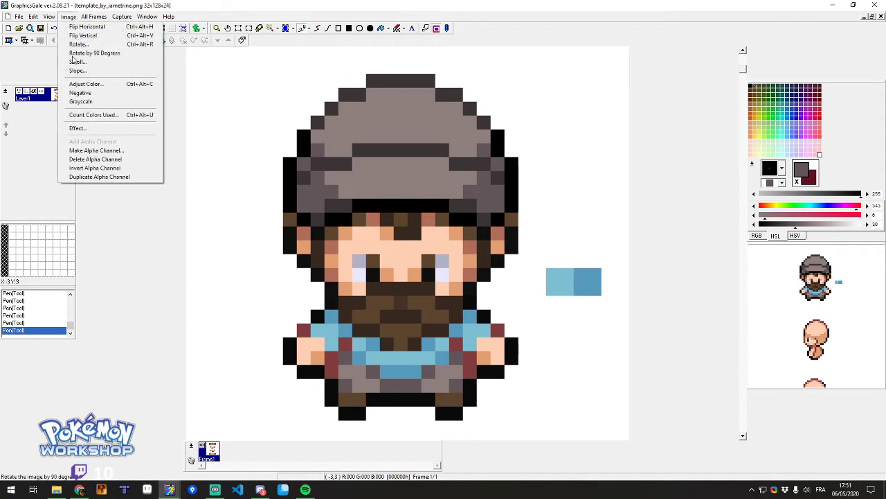
pyautogui.click(104, 115)
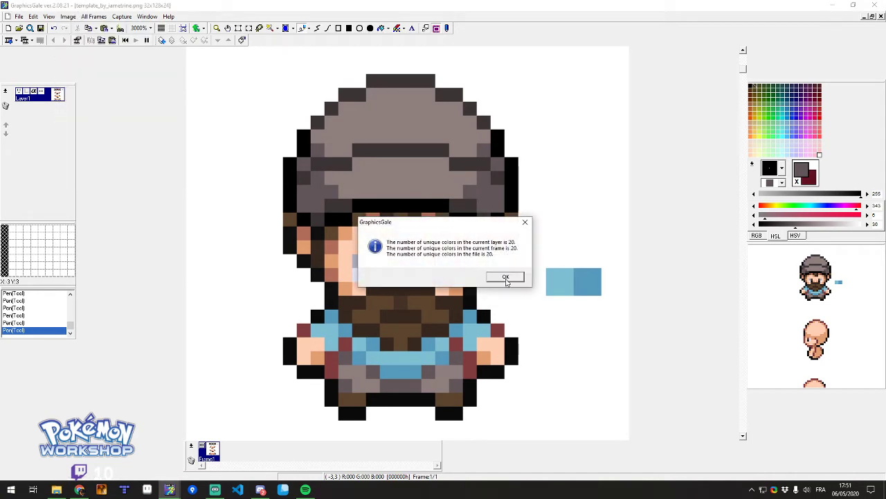
pyautogui.click(506, 277)
# Draw glasses on the front sprite with mid-grey pixels above the eyes and across the nose bridge, plus dark-grey temples.
pyautogui.scroll(-3, 554, 277)
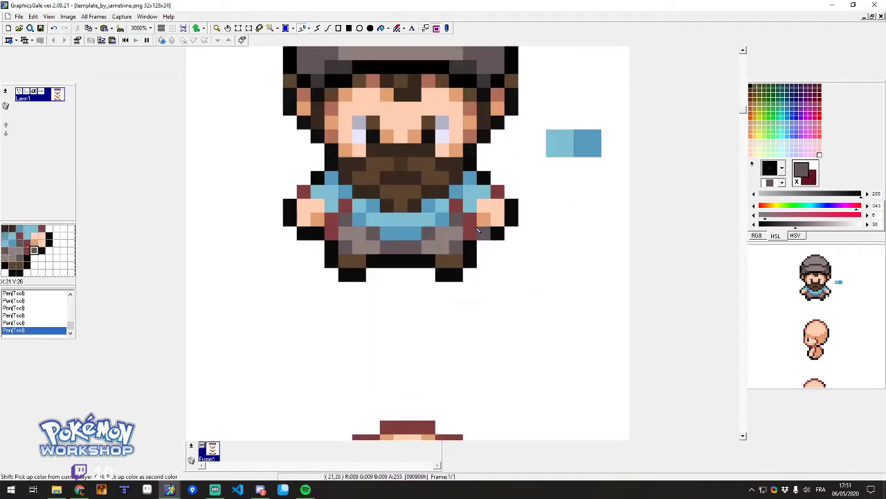
pyautogui.scroll(4, 573, 280)
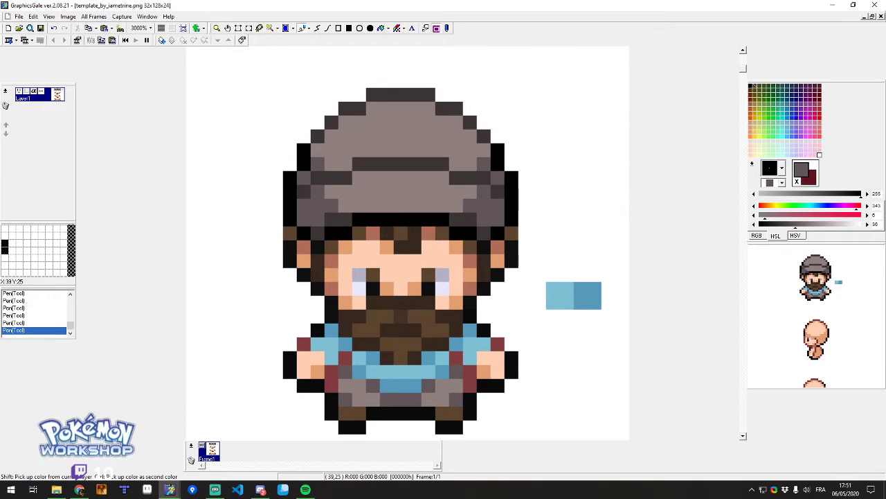
pyautogui.hotkey('alt', 'Tab')
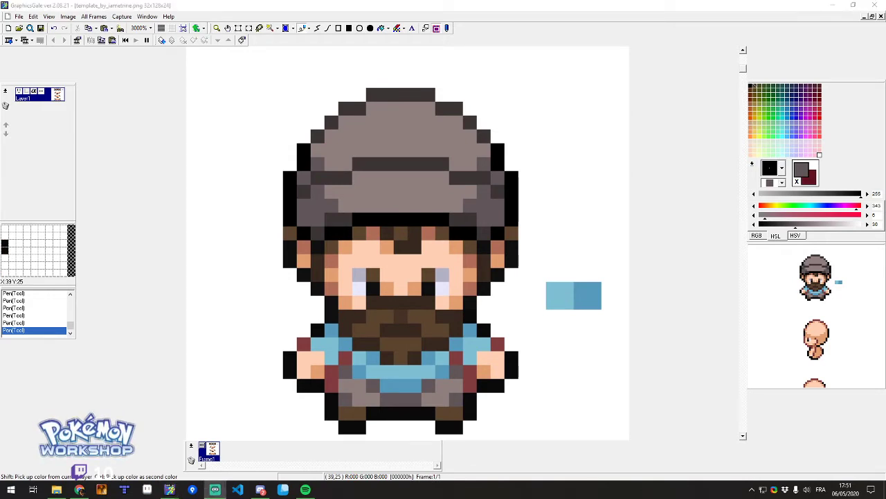
pyautogui.hotkey('alt', 'Tab')
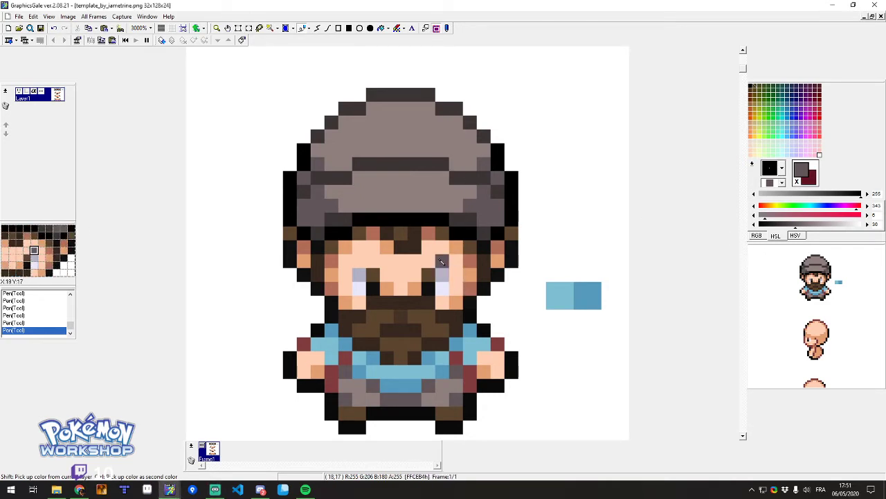
pyautogui.moveTo(429, 260)
pyautogui.mouseDown()
pyautogui.moveTo(457, 273)
pyautogui.moveTo(312, 282)
pyautogui.moveTo(414, 274)
pyautogui.moveTo(345, 274)
pyautogui.mouseUp()
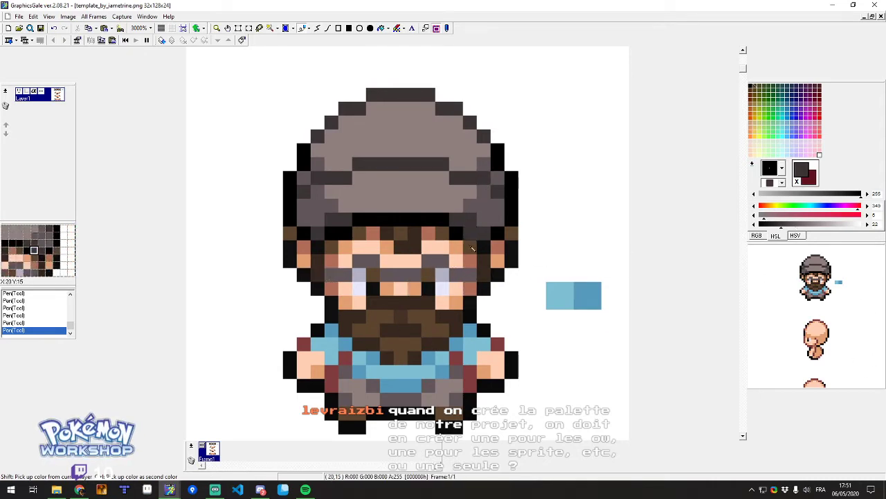
pyautogui.scroll(-1, 451, 272)
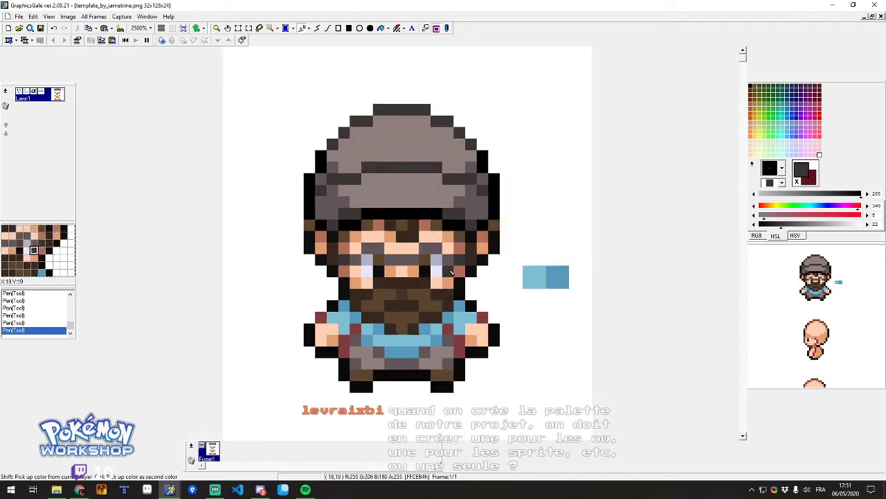
pyautogui.scroll(-4, 451, 272)
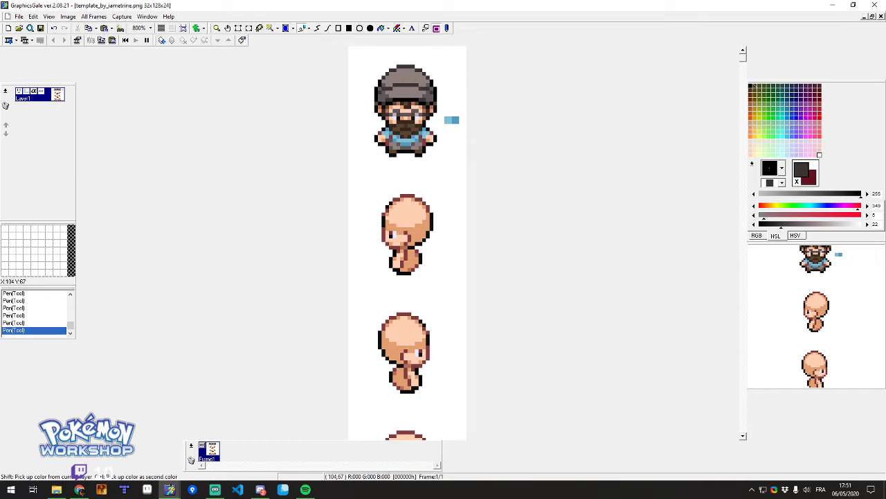
# Compare the greys of the front sprite's hat shading and glasses by sampling them.
pyautogui.hotkey('alt', 'Tab')
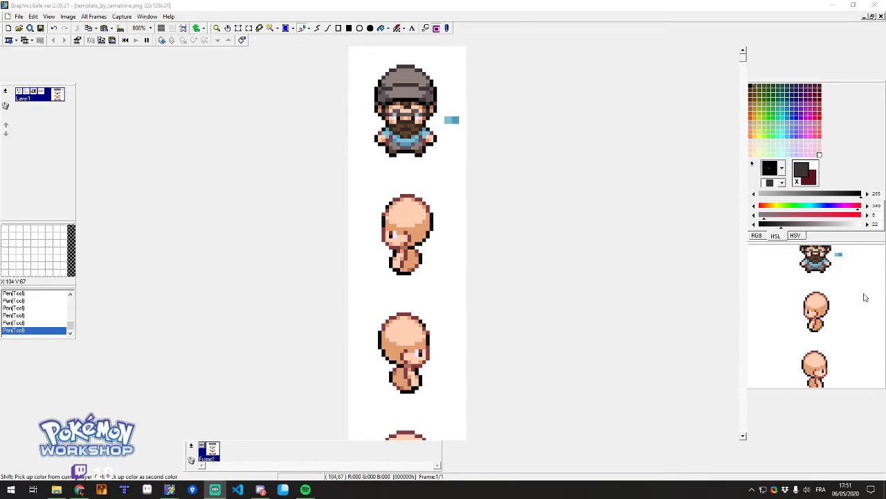
pyautogui.scroll(5, 475, 182)
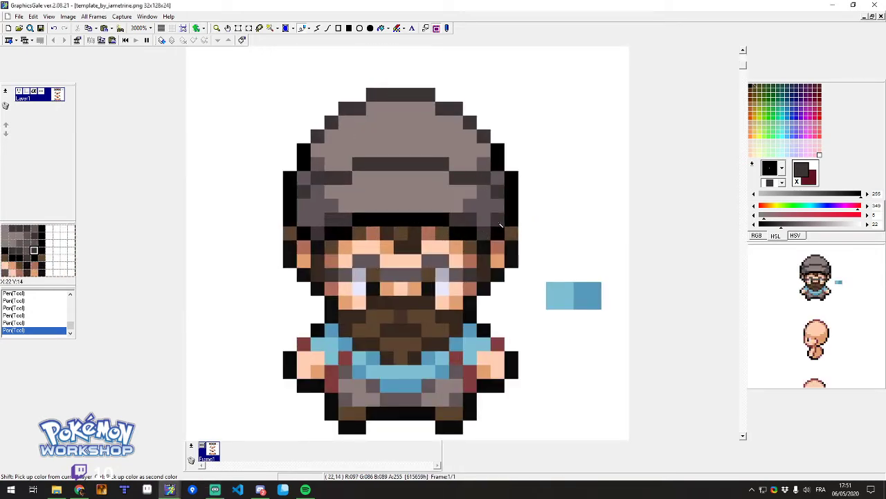
pyautogui.rightClick(483, 220)
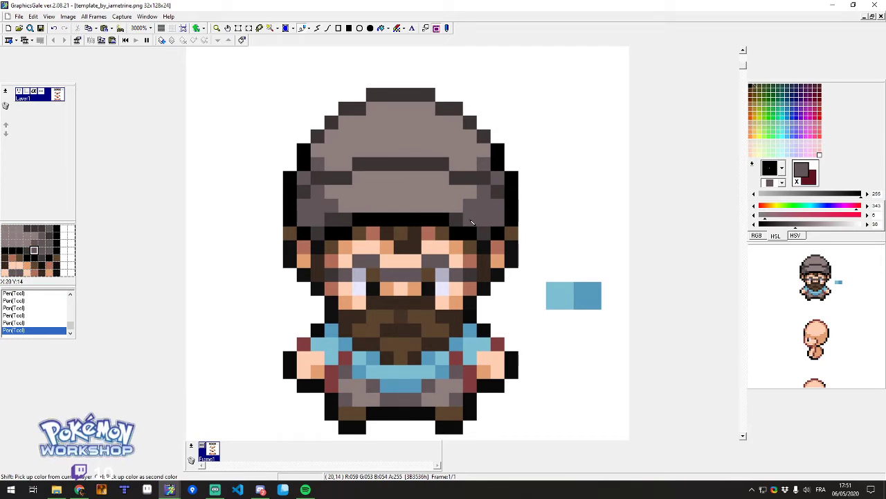
pyautogui.rightClick(472, 277)
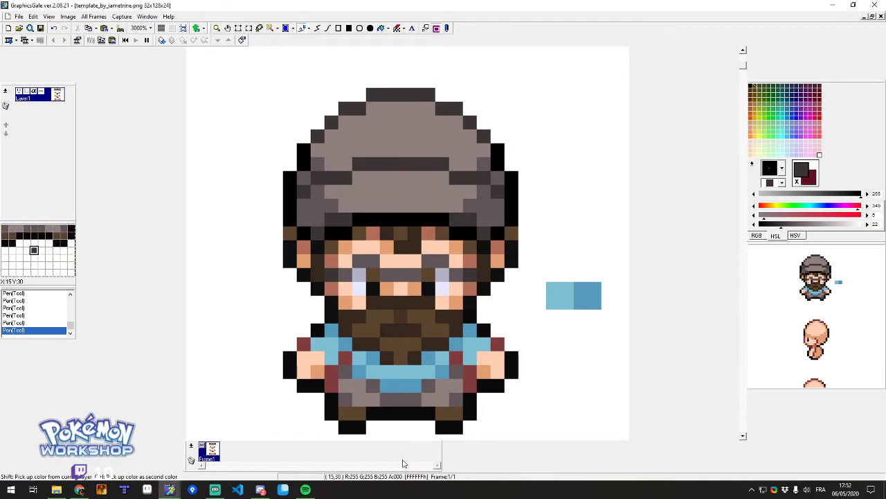
# Paste the copied red side-view cap onto the left-facing sprite and align it over the bald head, leaving the eye uncovered.
pyautogui.scroll(-2, 419, 256)
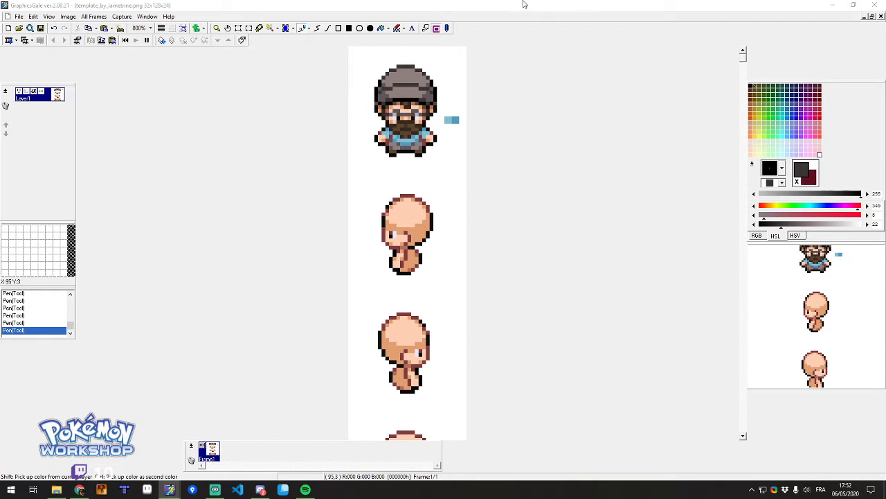
pyautogui.scroll(3, 374, 244)
pyautogui.hotkey('ctrl', 'v')
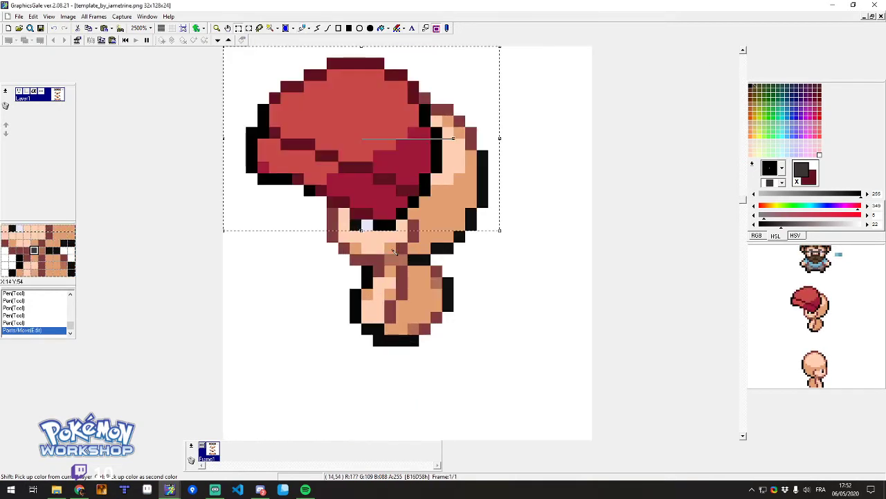
pyautogui.moveTo(321, 148); pyautogui.dragTo(395, 180)
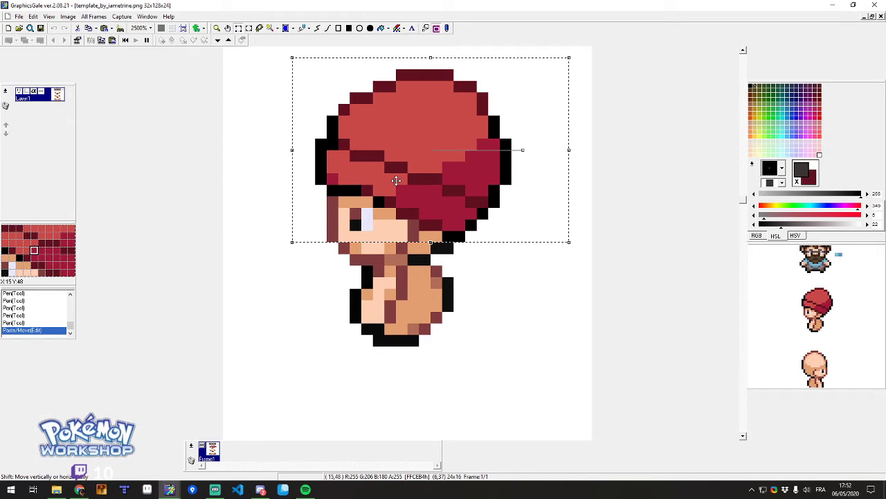
pyautogui.press('Up')
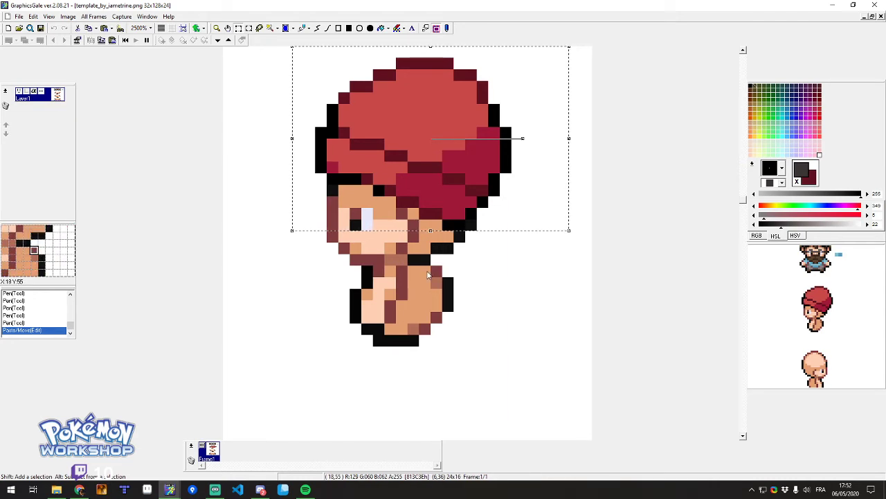
pyautogui.moveTo(397, 180)
pyautogui.mouseDown()
pyautogui.moveTo(406, 190)
pyautogui.moveTo(396, 196)
pyautogui.mouseUp()
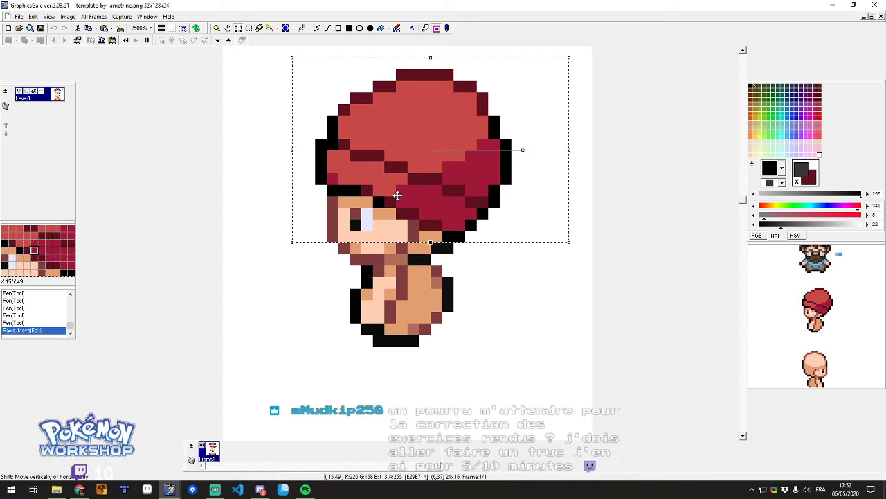
pyautogui.click(416, 284)
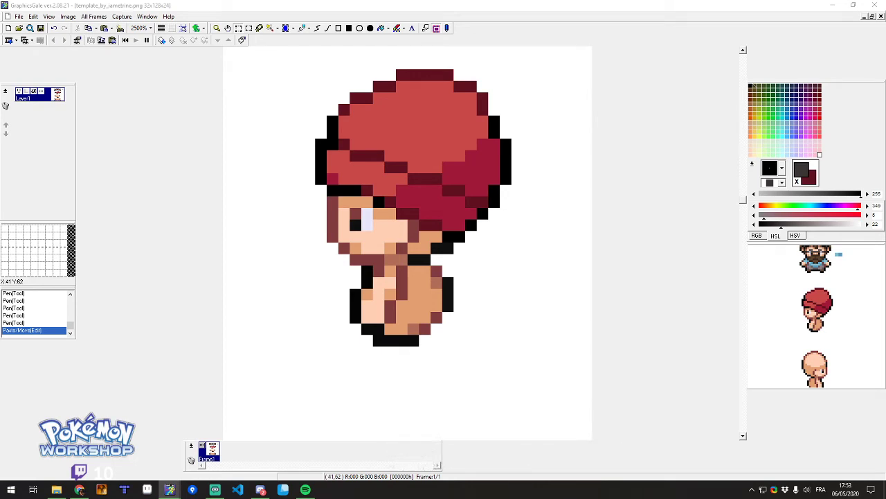
# Paste the copied side-view beard and place it over the left-facing sprite's lower face, just below the eye.
pyautogui.hotkey('ctrl', 'v')
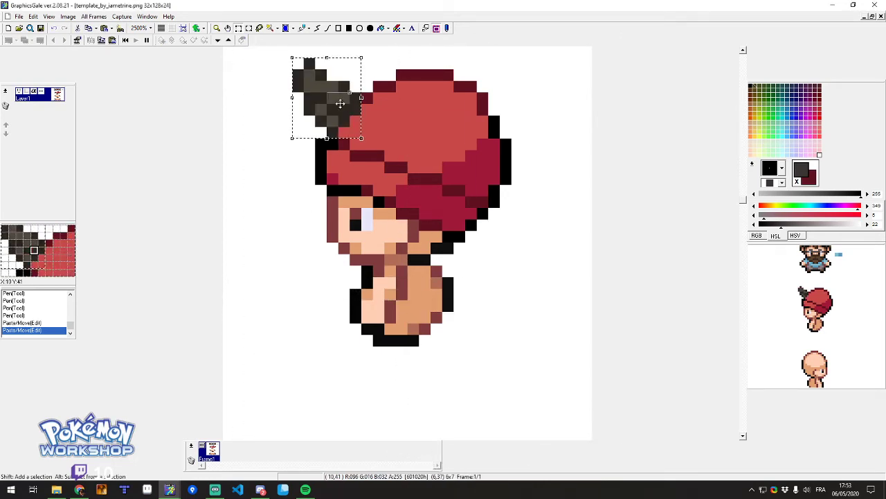
pyautogui.moveTo(340, 103); pyautogui.dragTo(346, 263)
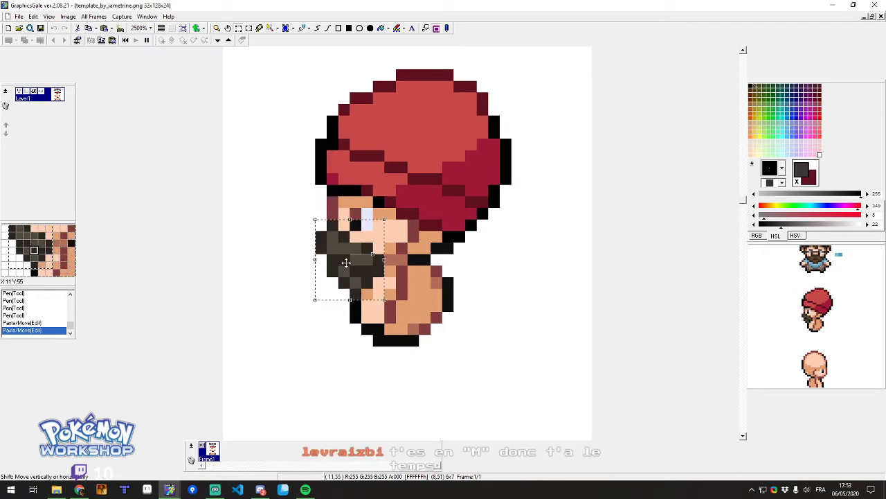
pyautogui.click(351, 356)
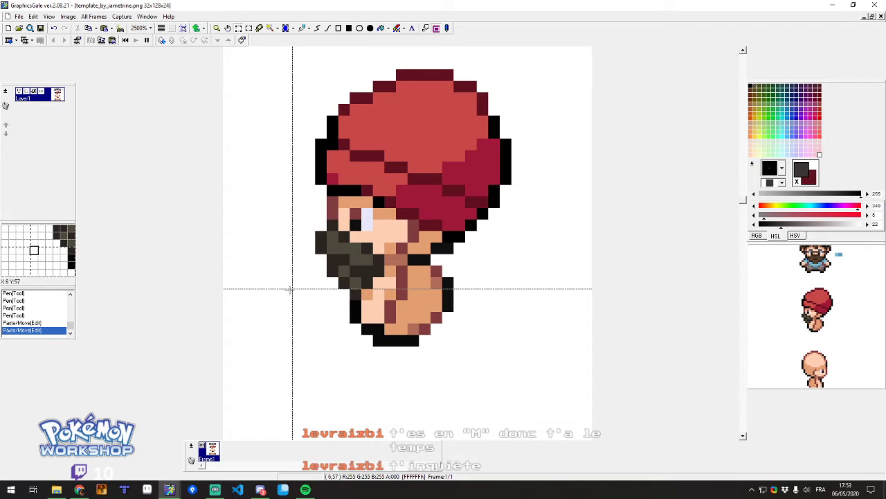
# Recolour the light areas of the side-view beard with the mid brown sampled from the front sprite's beard.
pyautogui.scroll(1, 291, 292)
pyautogui.press('p')
pyautogui.scroll(3, 360, 332)
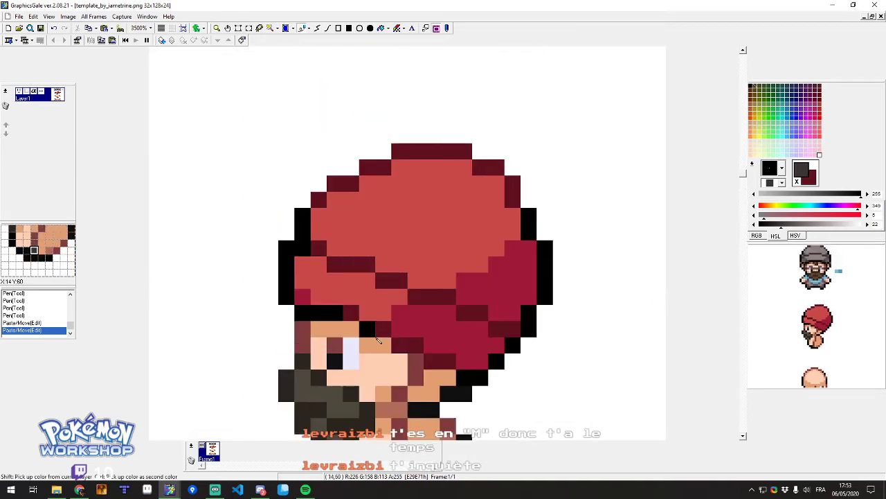
pyautogui.scroll(-2, 372, 335)
pyautogui.scroll(1, 303, 265)
pyautogui.scroll(-4, 303, 265)
pyautogui.scroll(3, 335, 280)
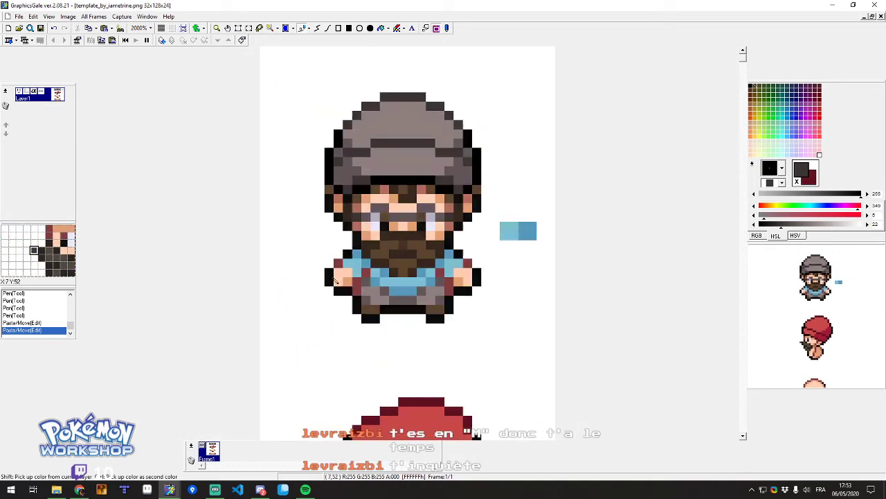
pyautogui.scroll(-4, 378, 244)
pyautogui.scroll(2, 350, 258)
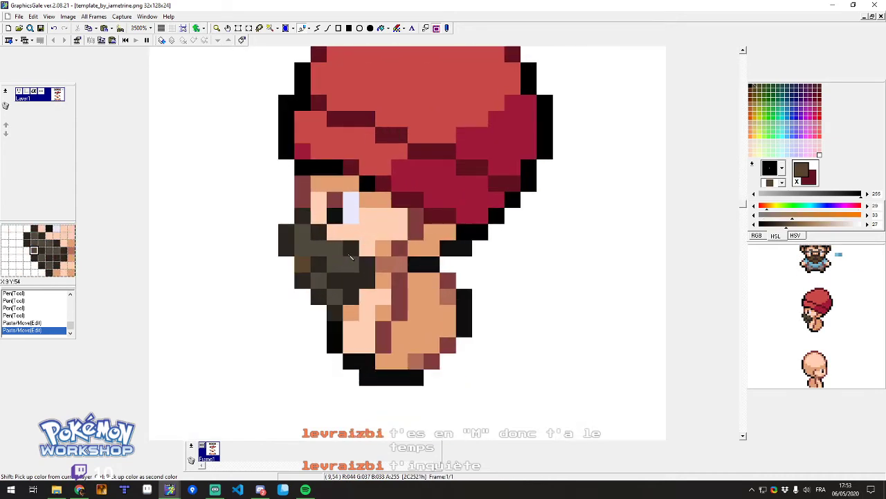
pyautogui.moveTo(309, 240); pyautogui.dragTo(348, 264)
pyautogui.click(321, 281)
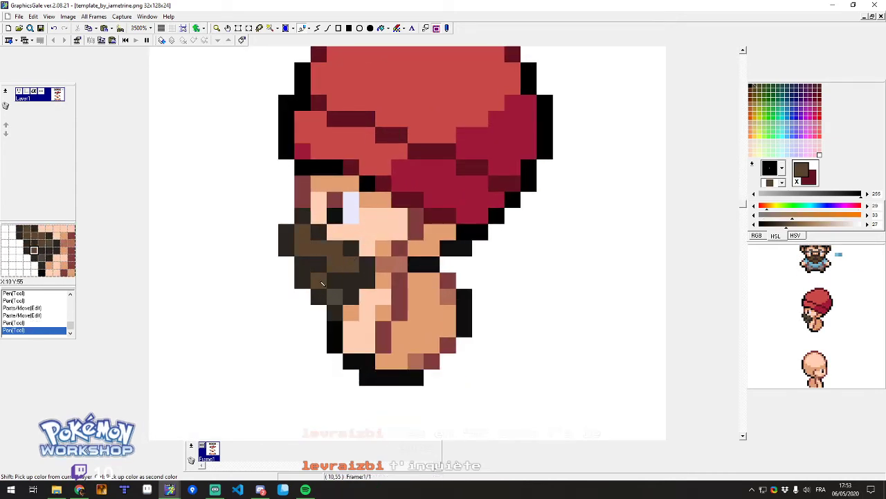
pyautogui.click(337, 300)
# Recolour the dark areas of the left-facing sprite's beard with the dark browns sampled from the front sprite's beard.
pyautogui.scroll(-2, 338, 302)
pyautogui.scroll(3, 340, 293)
pyautogui.scroll(2, 457, 277)
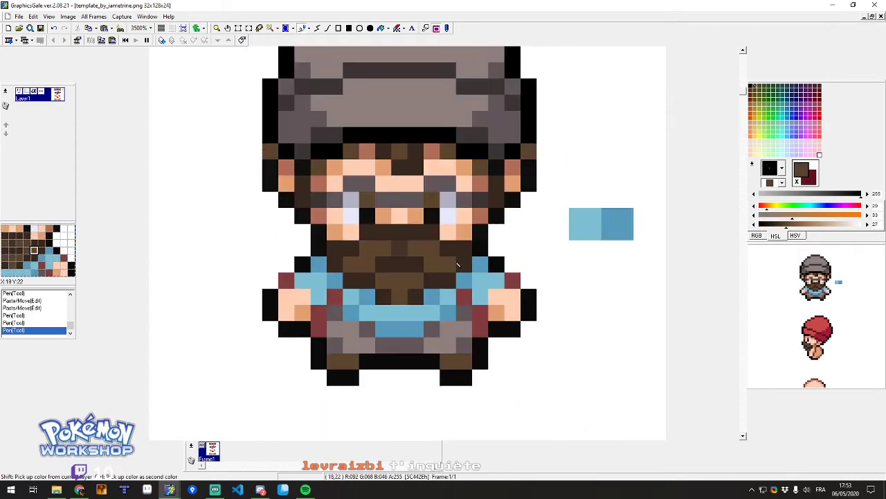
pyautogui.keyDown('shift'); pyautogui.click(468, 253); pyautogui.keyUp('shift')
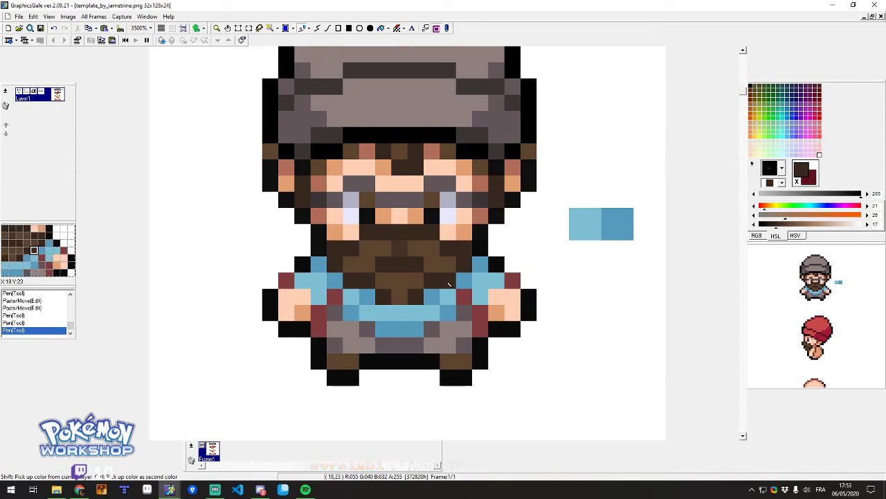
pyautogui.scroll(-6, 402, 279)
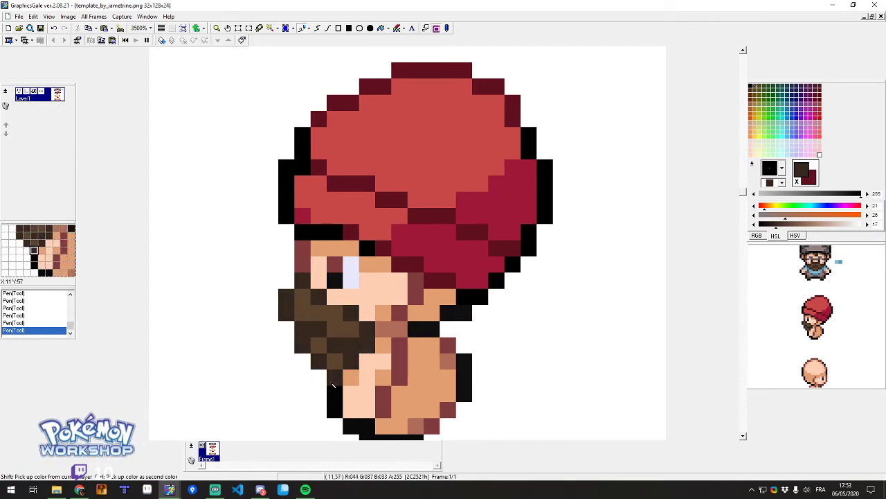
pyautogui.scroll(6, 277, 280)
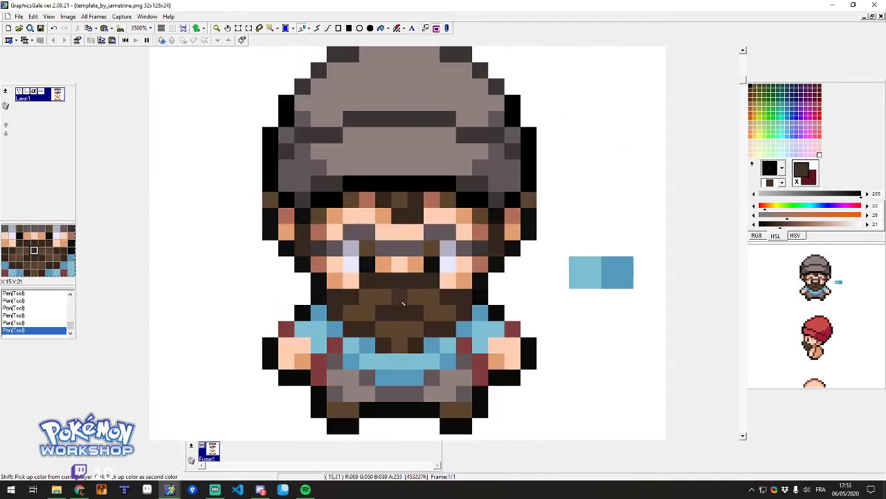
pyautogui.scroll(-6, 360, 298)
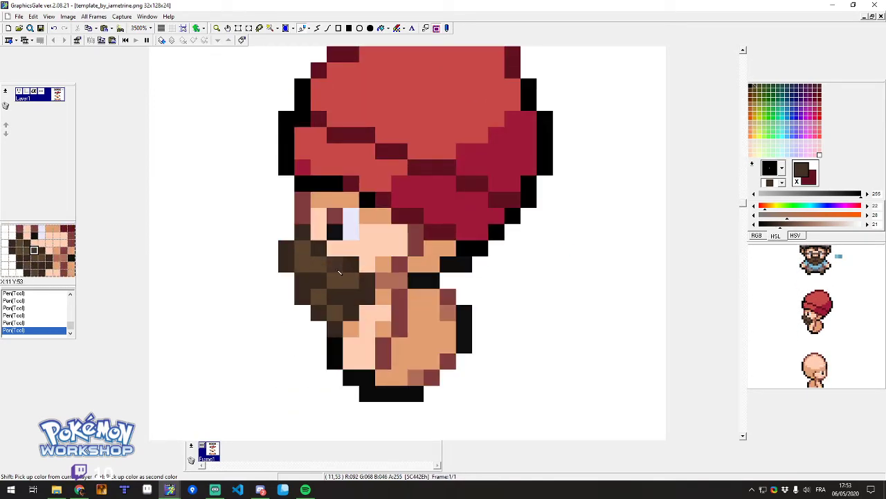
# Set the front hat's light grey as the first colour and the side cap's light red as the second colour.
pyautogui.scroll(-3, 349, 292)
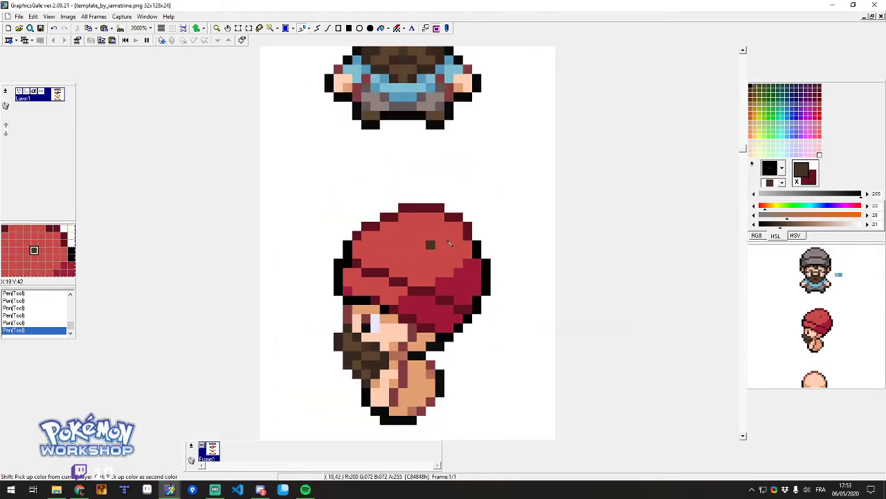
pyautogui.scroll(4, 403, 256)
pyautogui.rightClick(408, 128)
pyautogui.scroll(-3, 412, 159)
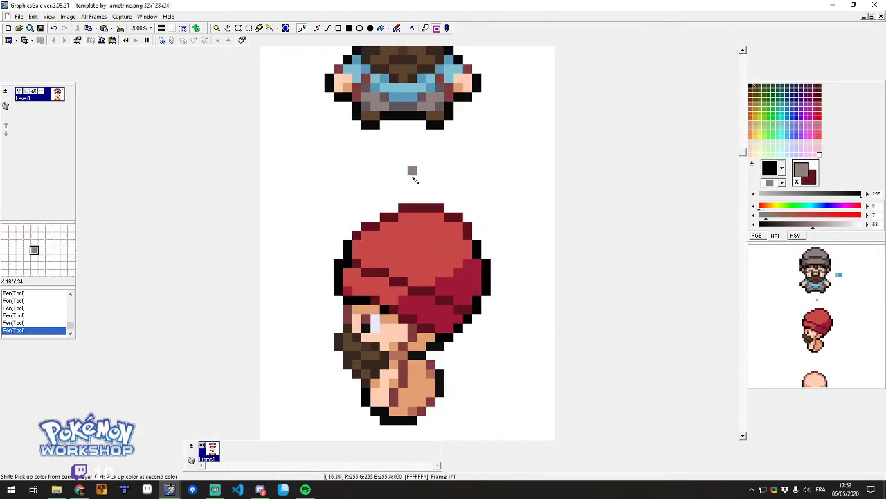
pyautogui.rightClick(412, 249)
pyautogui.scroll(4, 412, 237)
pyautogui.press('x')
pyautogui.rightClick(412, 152)
pyautogui.scroll(-5, 689, 203)
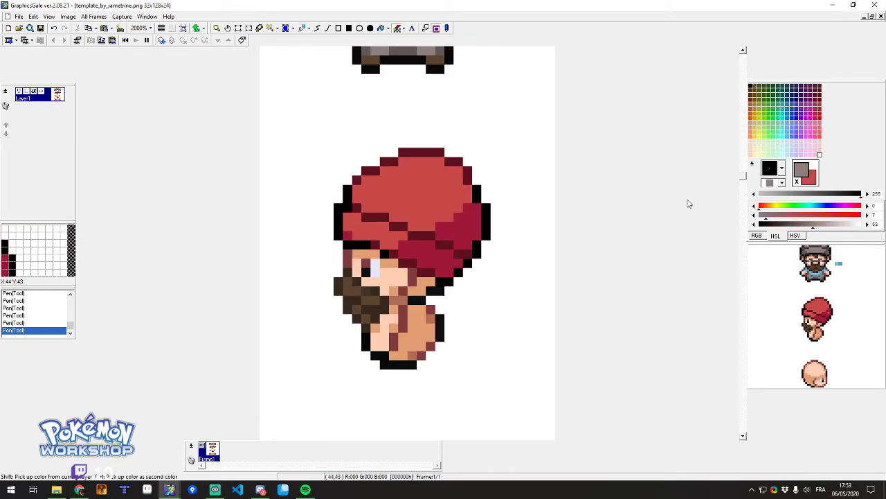
pyautogui.scroll(2, 562, 164)
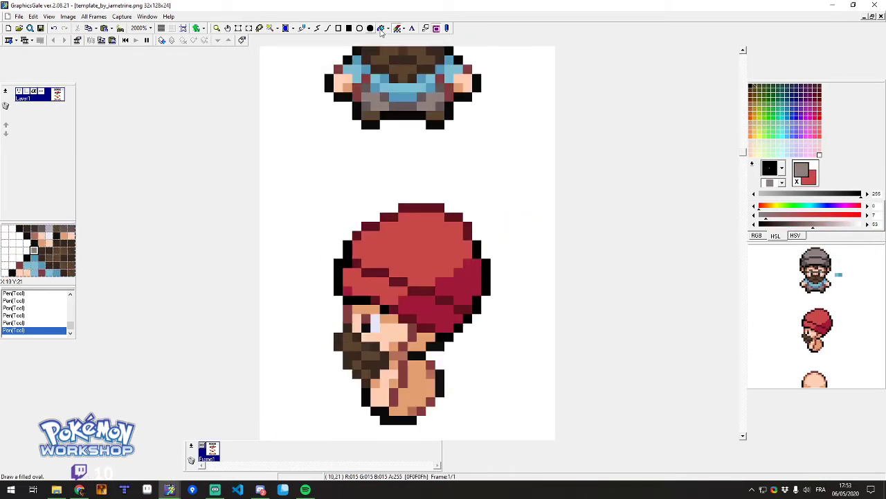
# Replace the side cap's light red with the light grey, using the colour replacement tool and a very large square brush.
pyautogui.click(397, 28)
pyautogui.click(773, 169)
pyautogui.click(773, 288)
pyautogui.moveTo(368, 282); pyautogui.dragTo(389, 282)
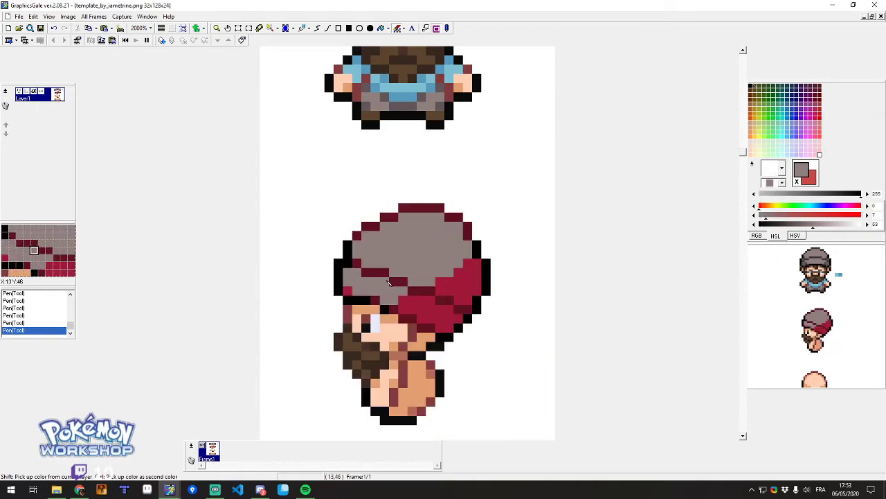
# Replace the side cap's crimson shading with the mid grey sampled from the front sprite's hat shading.
pyautogui.rightClick(470, 287)
pyautogui.scroll(3, 457, 222)
pyautogui.press('x')
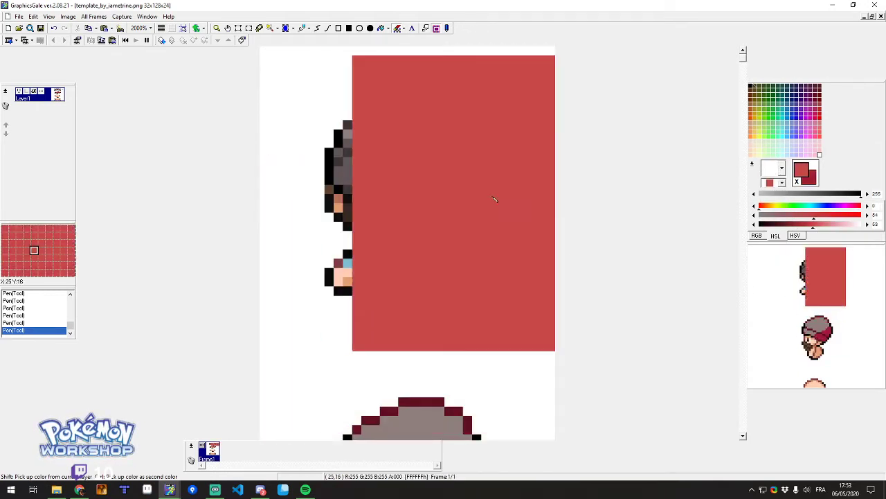
pyautogui.rightClick(442, 181)
pyautogui.scroll(-3, 443, 204)
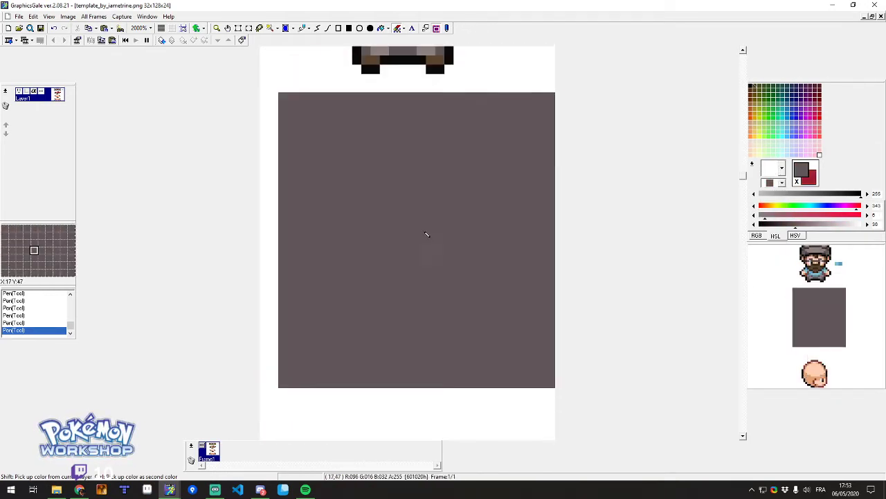
# Replace the side cap's dark red outline and folds with the front hat's dark grey, and return to a one-pixel brush.
pyautogui.rightClick(434, 234)
pyautogui.scroll(3, 443, 243)
pyautogui.press('x')
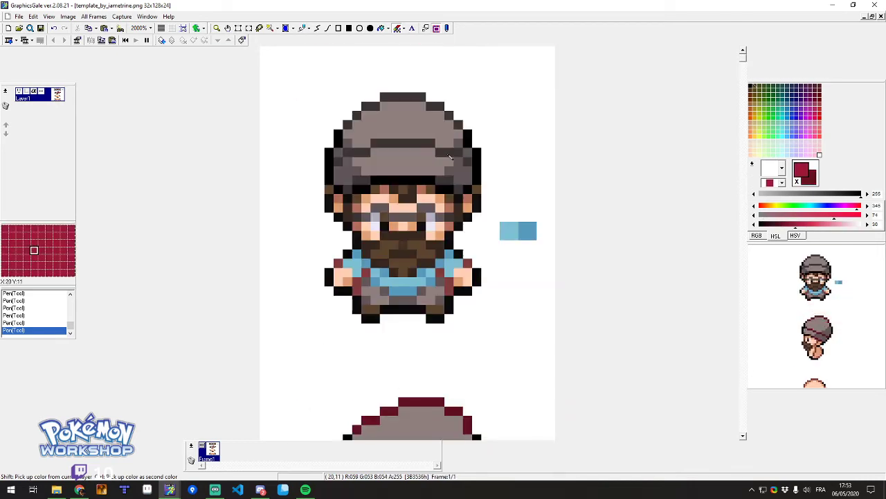
pyautogui.rightClick(450, 158)
pyautogui.scroll(-2, 436, 180)
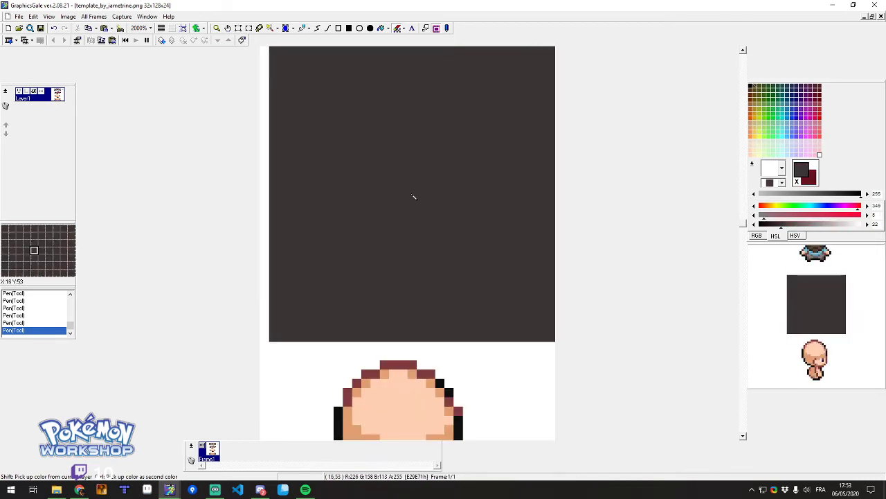
pyautogui.scroll(2, 414, 198)
pyautogui.scroll(3, 552, 313)
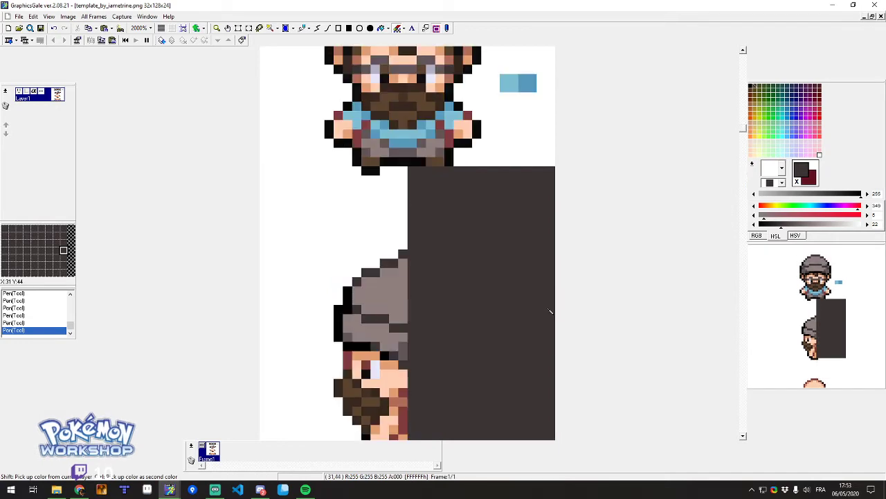
pyautogui.scroll(-2, 554, 315)
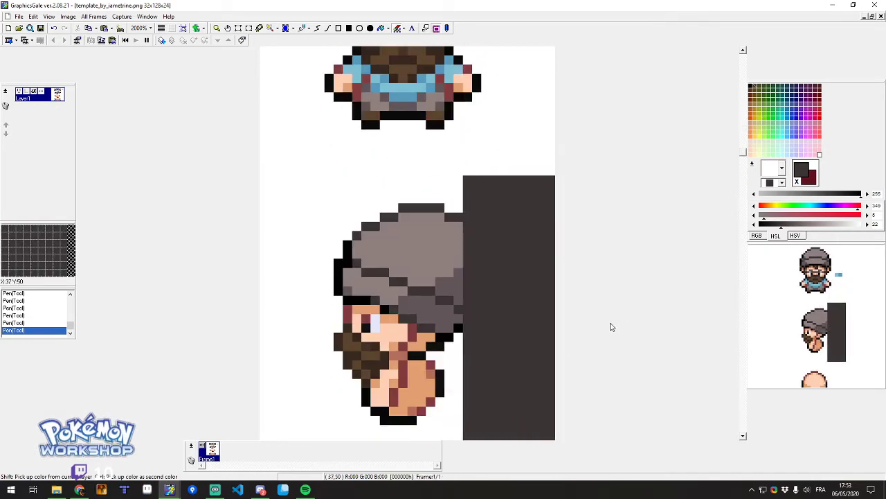
pyautogui.click(781, 169)
pyautogui.click(773, 184)
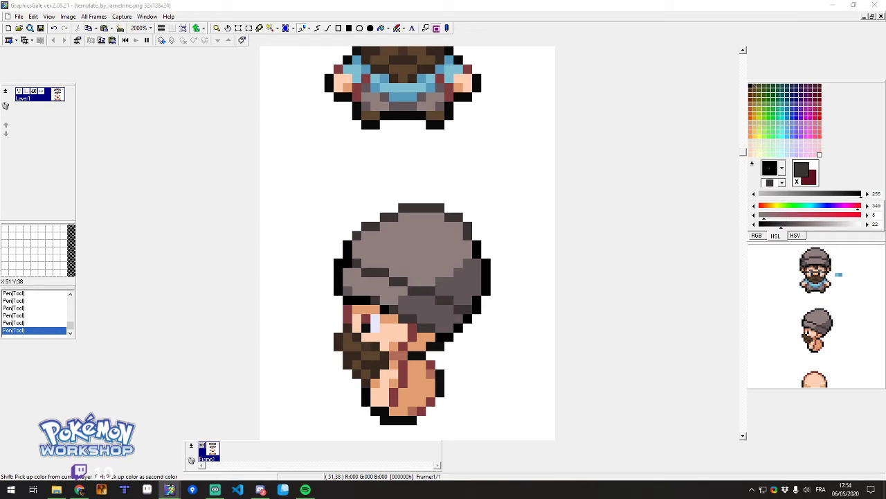
# Draw the glasses frame around the left-facing sprite's eye in the mid grey sampled from the front sprite's glasses.
pyautogui.scroll(2, 320, 347)
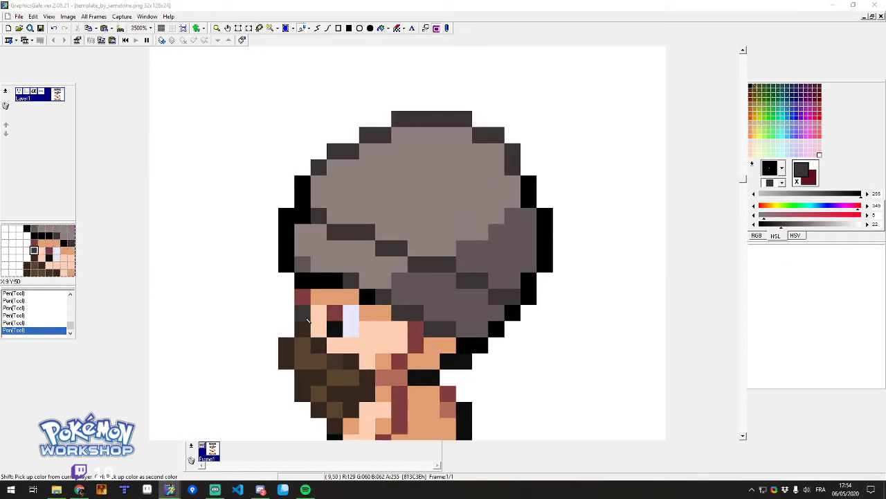
pyautogui.scroll(5, 316, 297)
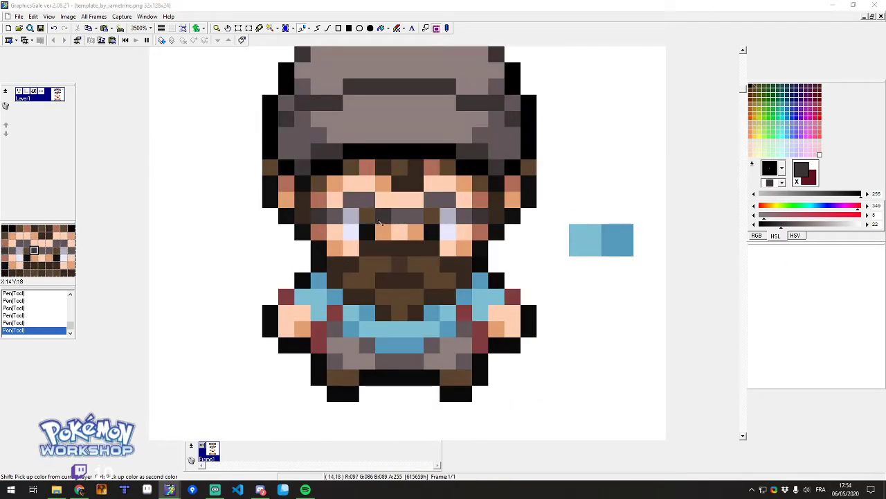
pyautogui.scroll(-5, 344, 214)
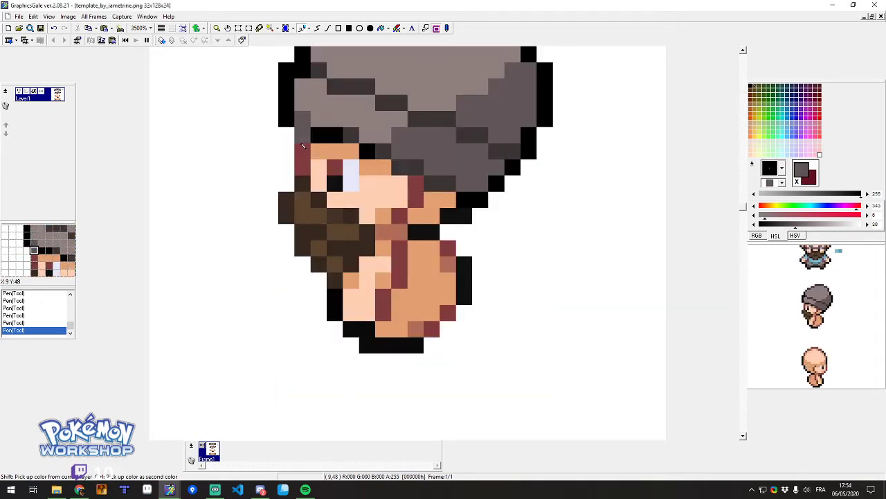
pyautogui.scroll(1, 341, 172)
pyautogui.click(361, 184)
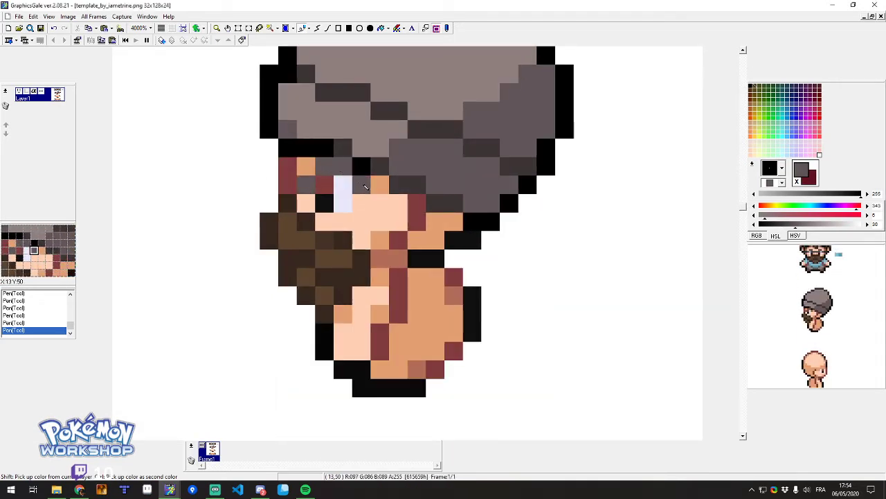
pyautogui.click(361, 204)
pyautogui.hotkey('ctrl', 'z')
# Darken the rear and front end pixels of the side-view glasses with the dark grey sampled from the hat.
pyautogui.rightClick(380, 166)
pyautogui.click(343, 166)
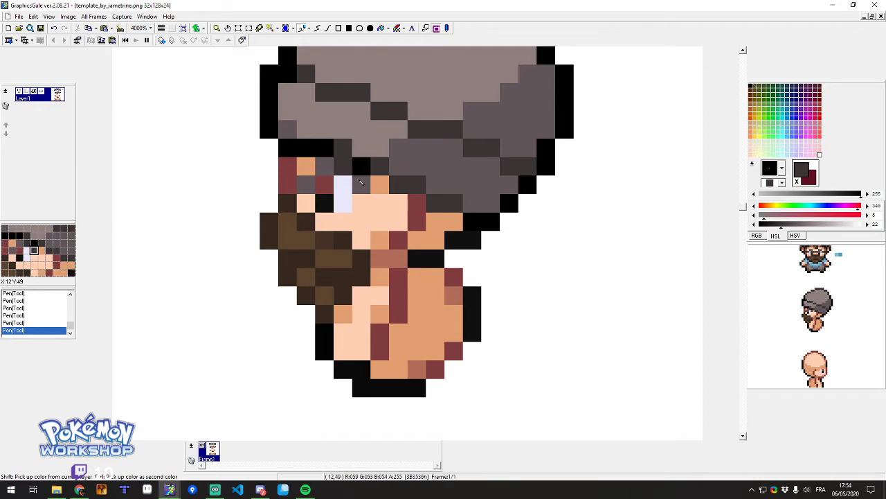
pyautogui.click(364, 184)
pyautogui.click(293, 188)
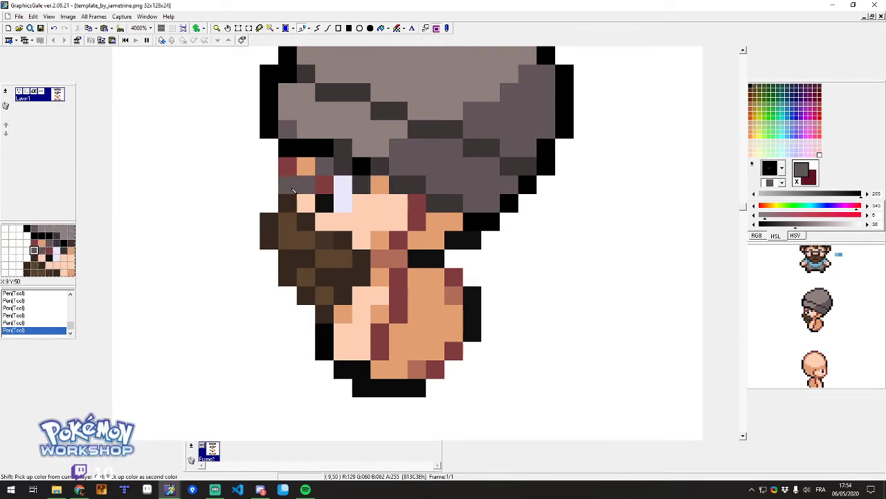
pyautogui.rightClick(362, 185)
pyautogui.click(291, 185)
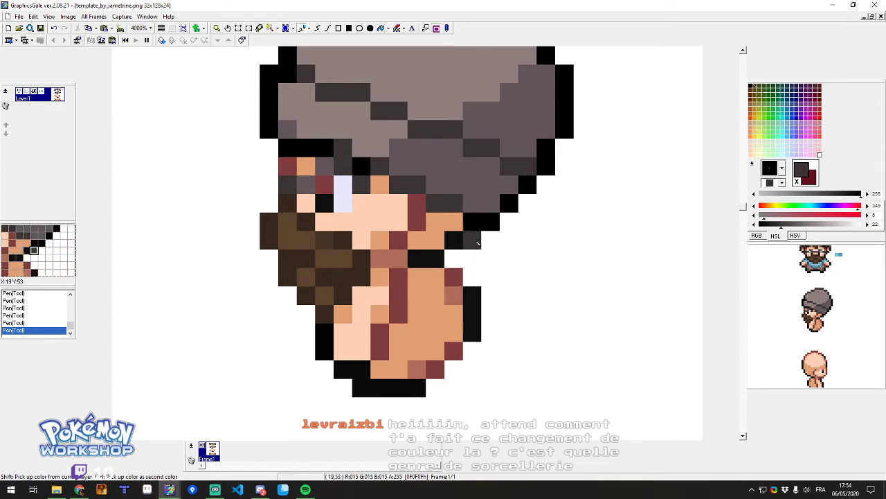
# Shade the left-facing sprite's cheek beneath the hat with the sampled tan skin tone, and sample the reddish-brown body shade.
pyautogui.rightClick(386, 188)
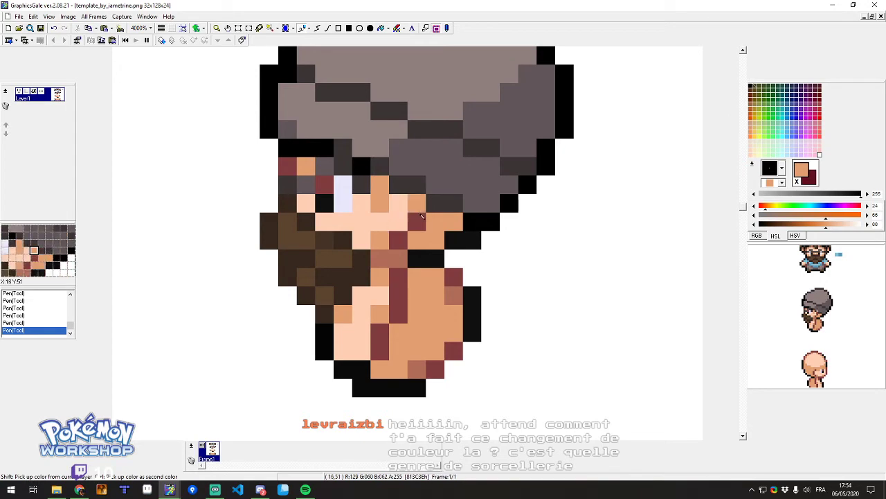
pyautogui.scroll(-3, 558, 222)
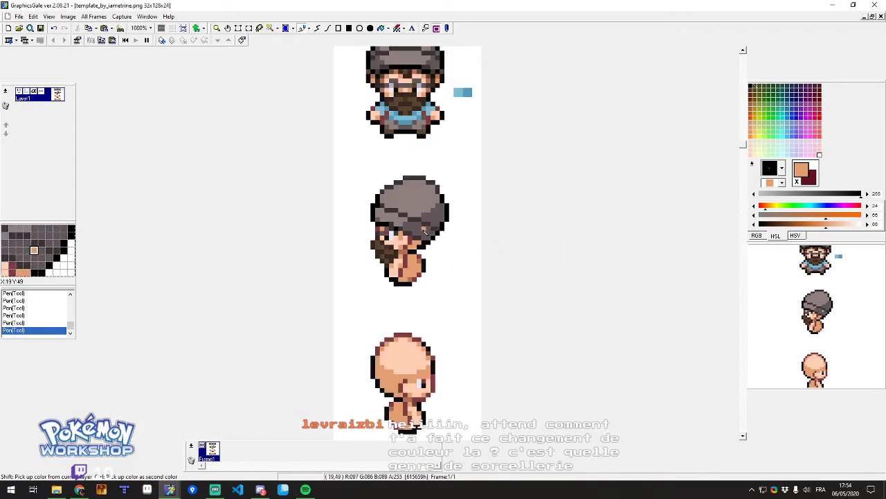
pyautogui.scroll(3, 425, 232)
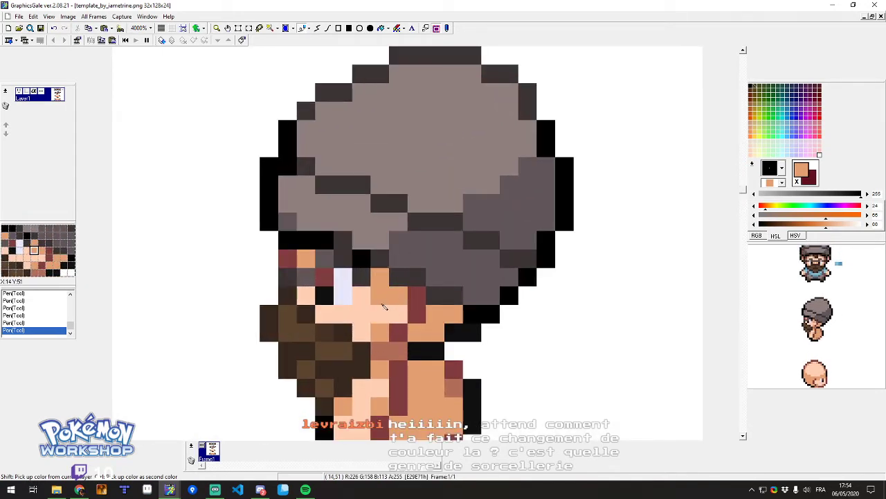
pyautogui.scroll(-3, 415, 297)
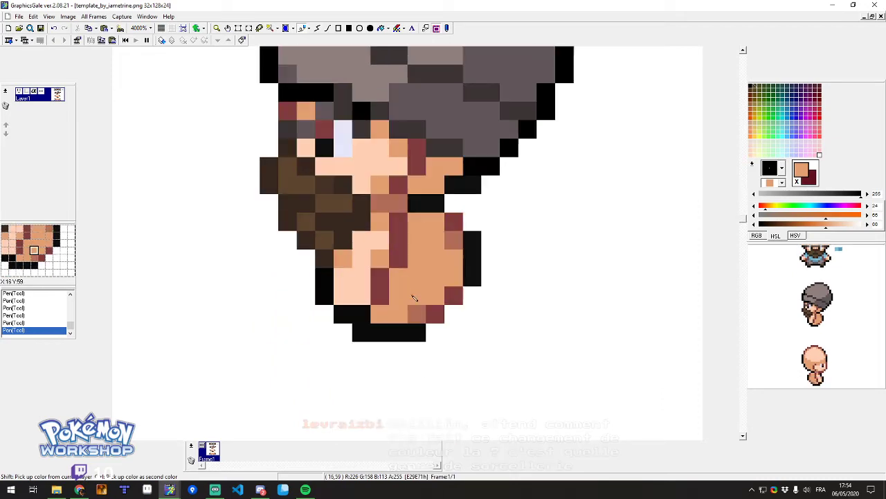
pyautogui.rightClick(453, 241)
# Examine the left-facing sprite at several zoom levels against the front and right-facing sprites.
pyautogui.scroll(-3, 457, 244)
pyautogui.scroll(2, 463, 245)
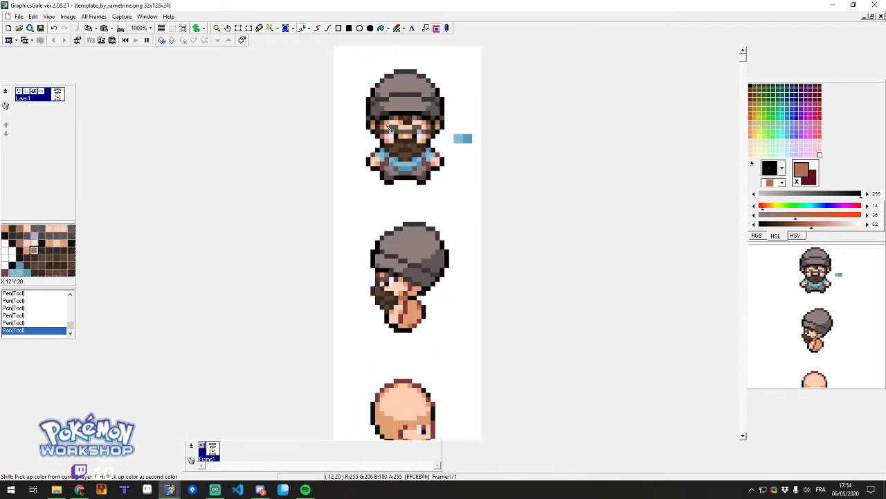
pyautogui.scroll(-3, 388, 128)
pyautogui.scroll(1, 387, 179)
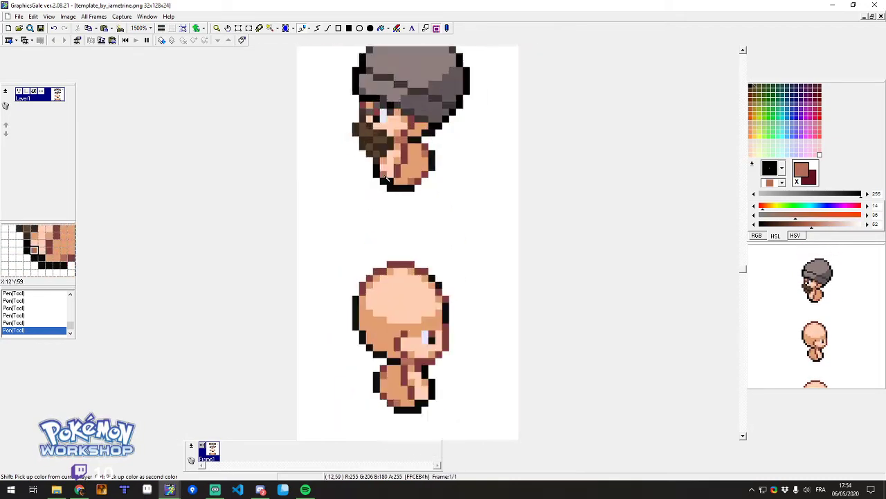
pyautogui.scroll(2, 388, 179)
pyautogui.scroll(2, 388, 178)
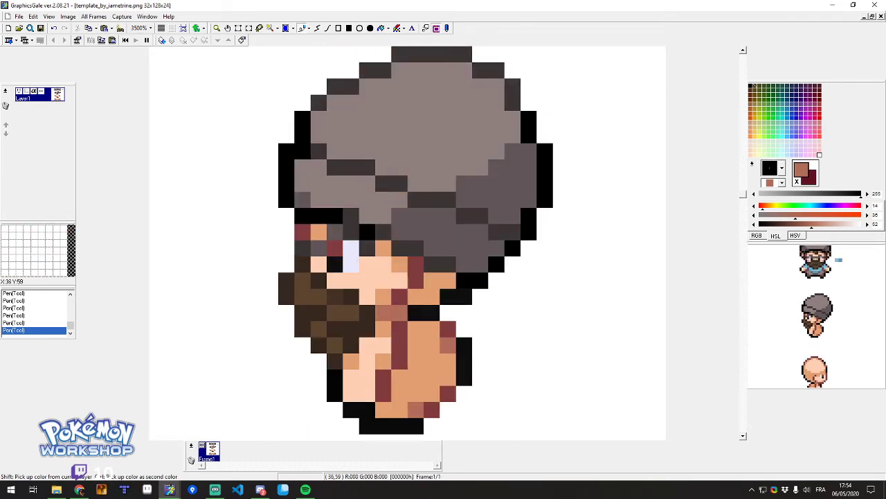
pyautogui.hotkey('alt', 'Tab')
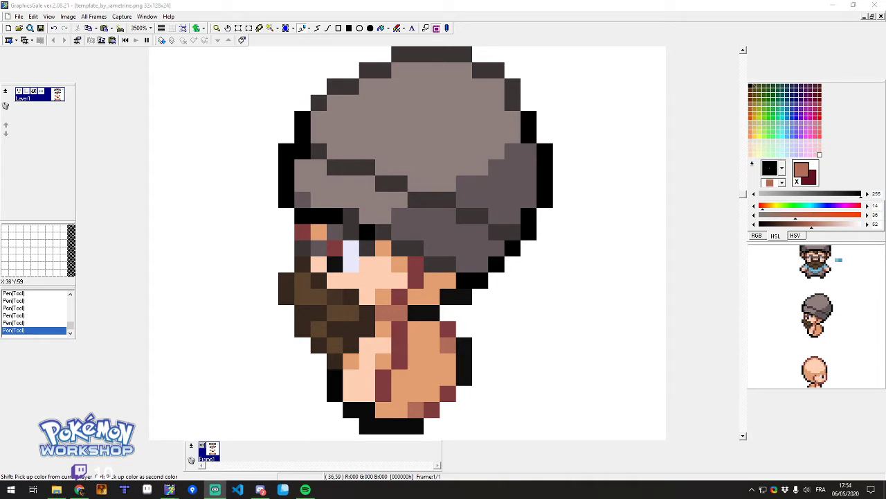
pyautogui.scroll(1, 352, 200)
pyautogui.scroll(-2, 352, 200)
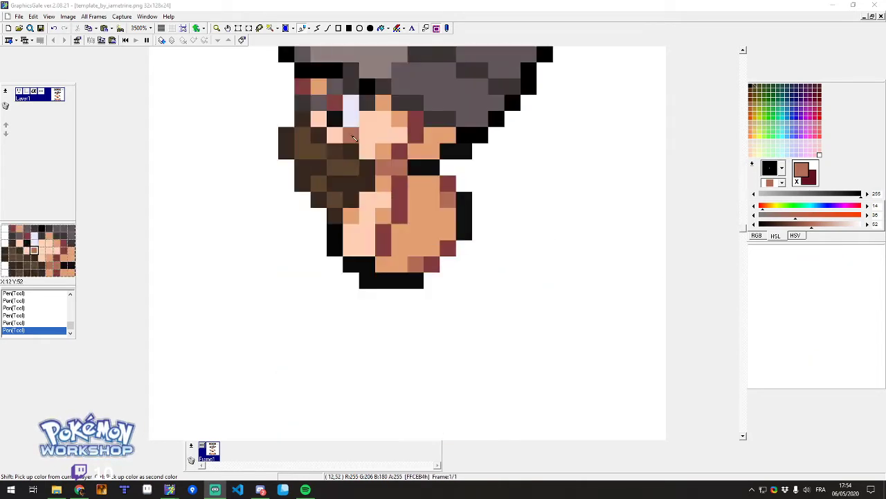
pyautogui.scroll(2, 390, 93)
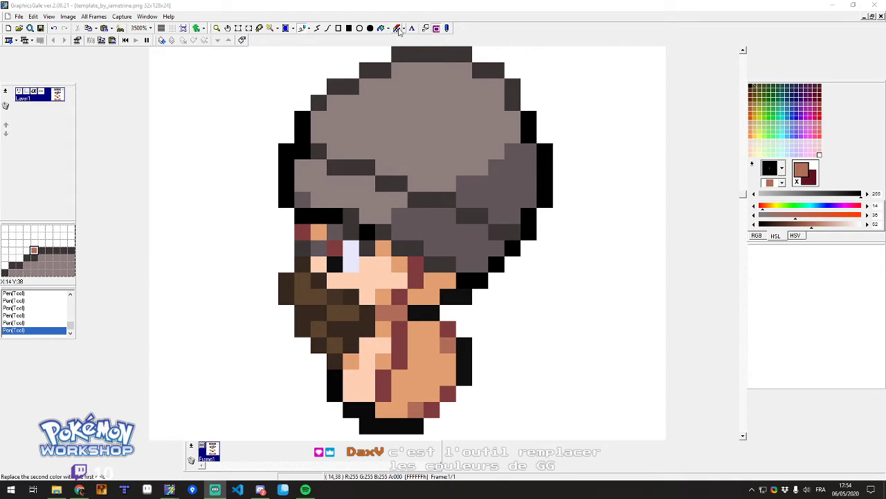
# Switch to the Color Replacer tool.
pyautogui.click(398, 30)
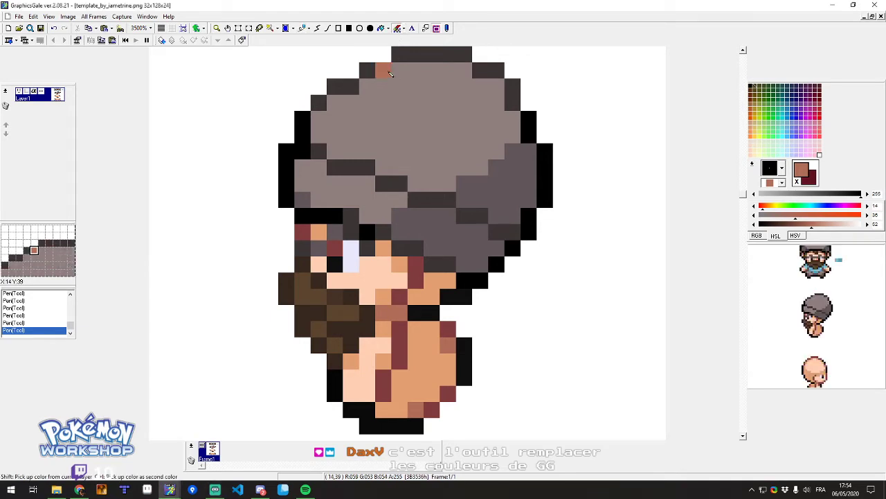
pyautogui.click(399, 29)
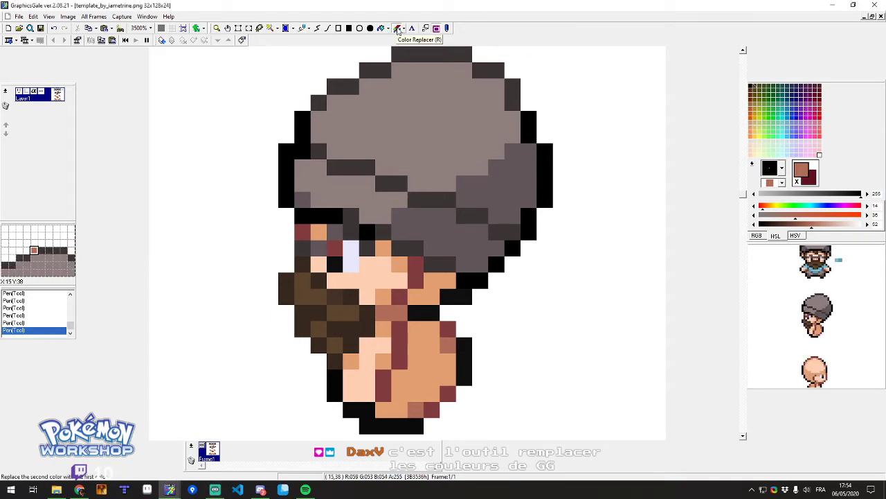
pyautogui.scroll(1, 400, 213)
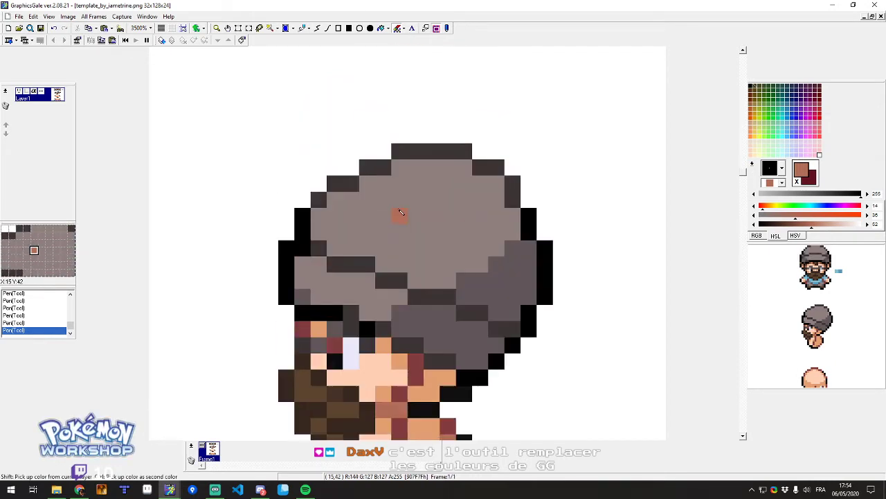
pyautogui.scroll(-1, 400, 212)
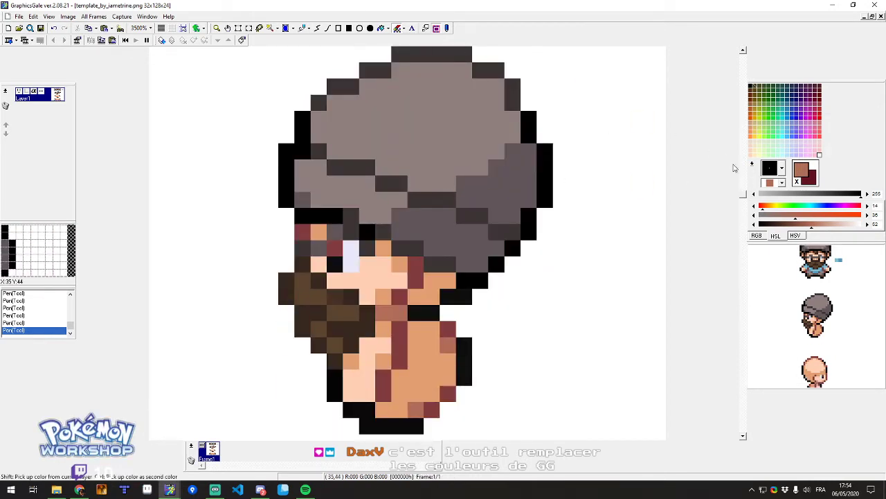
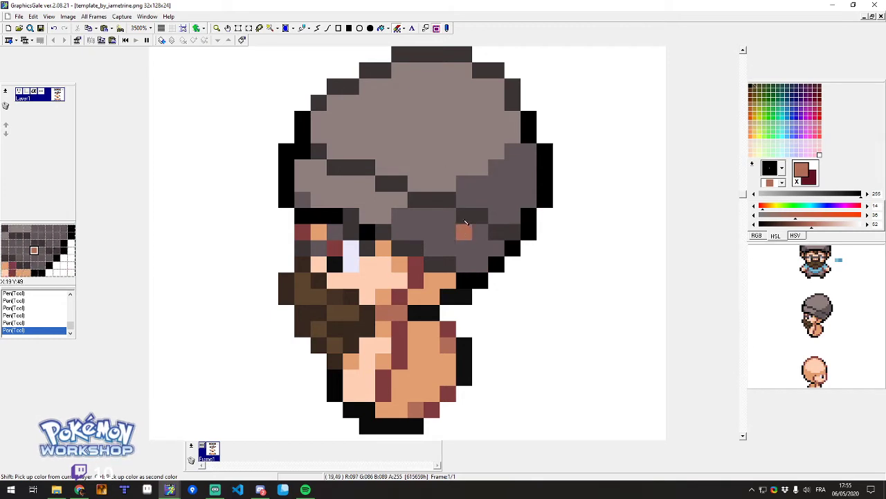
# Compare the left-facing sprite's hat, head and neck with the bald right-facing sprite and the front sprite.
pyautogui.scroll(1, 465, 206)
pyautogui.scroll(2, 465, 205)
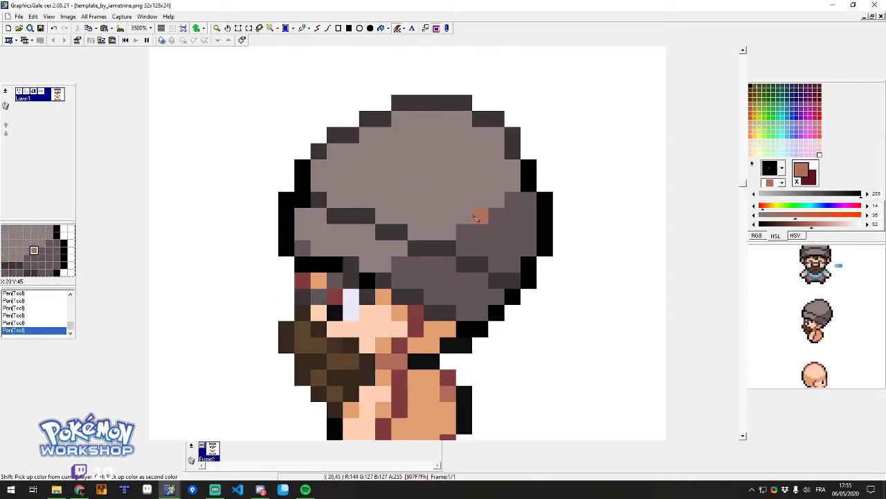
pyautogui.scroll(-2, 472, 243)
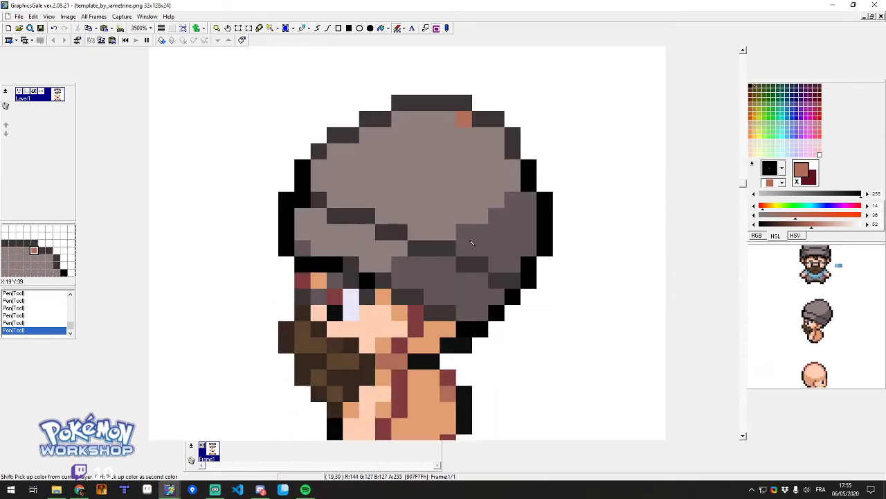
pyautogui.scroll(-4, 472, 243)
pyautogui.scroll(-5, 393, 211)
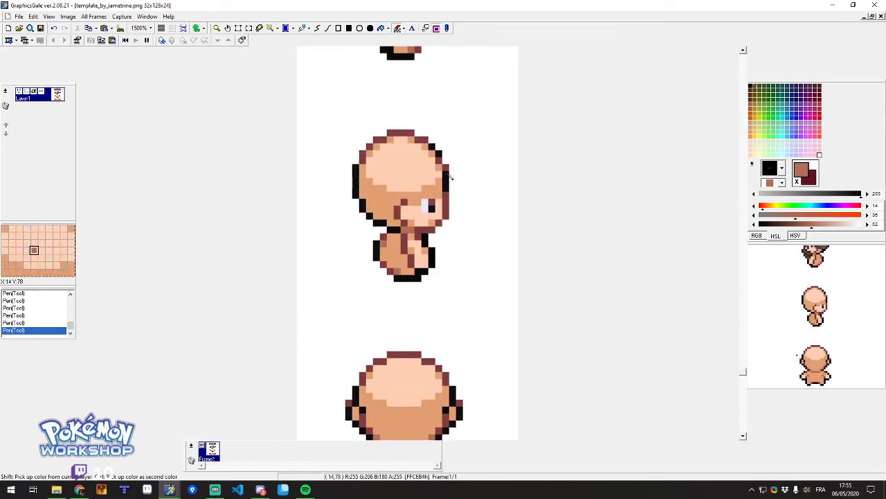
pyautogui.scroll(5, 466, 198)
pyautogui.scroll(-4, 347, 330)
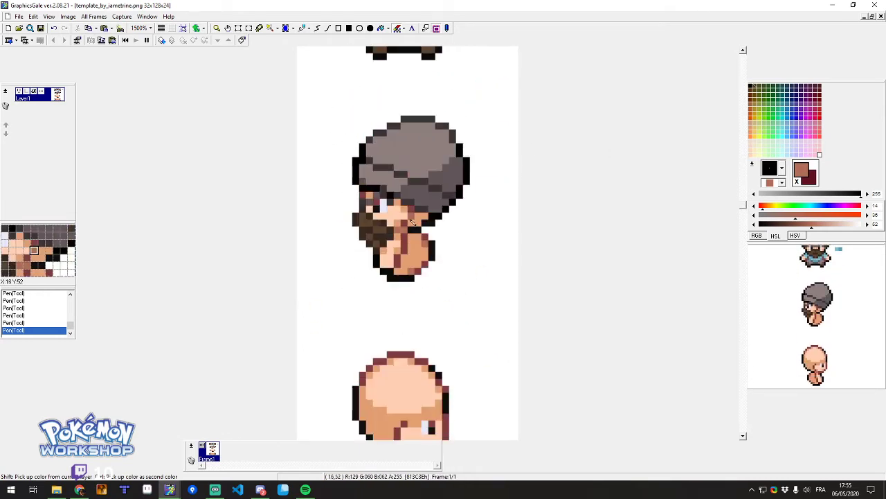
pyautogui.scroll(2, 457, 182)
pyautogui.scroll(3, 375, 269)
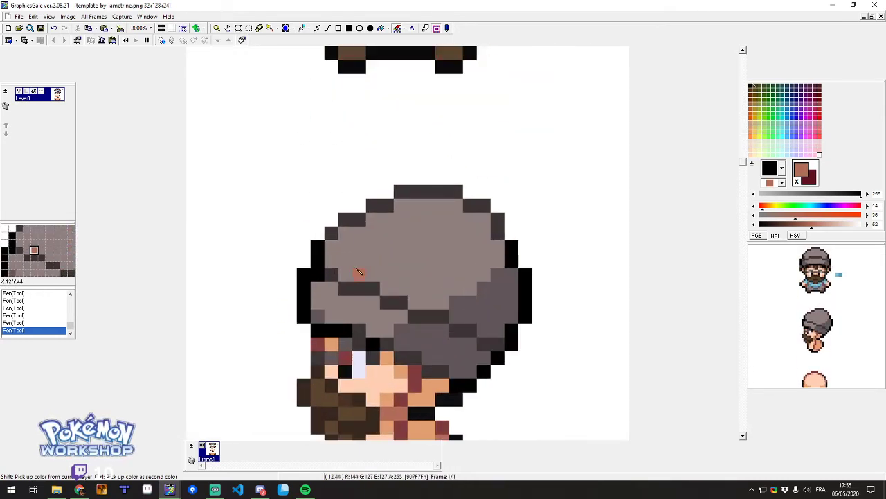
pyautogui.scroll(-2, 393, 241)
pyautogui.scroll(-2, 406, 226)
pyautogui.scroll(4, 367, 232)
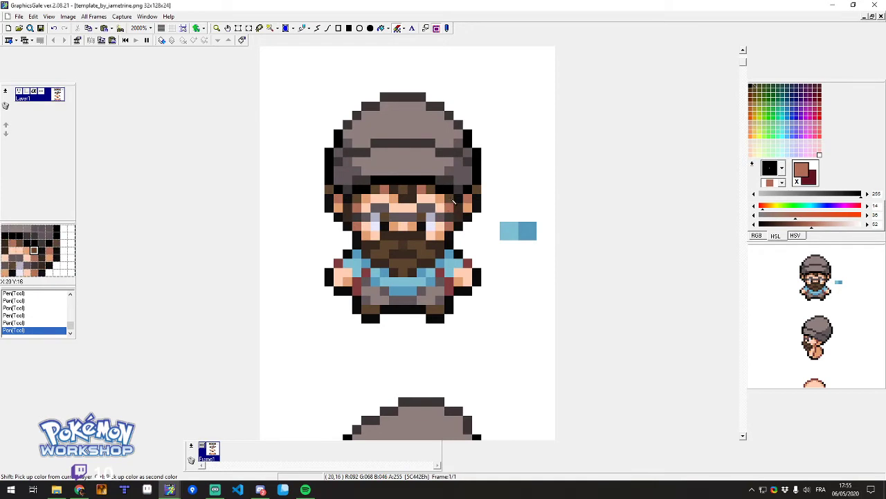
# Fill the nape beneath the left-facing sprite's hat with the brown sampled from the front sprite's hair.
pyautogui.rightClick(447, 201)
pyautogui.scroll(-4, 448, 200)
pyautogui.scroll(3, 437, 280)
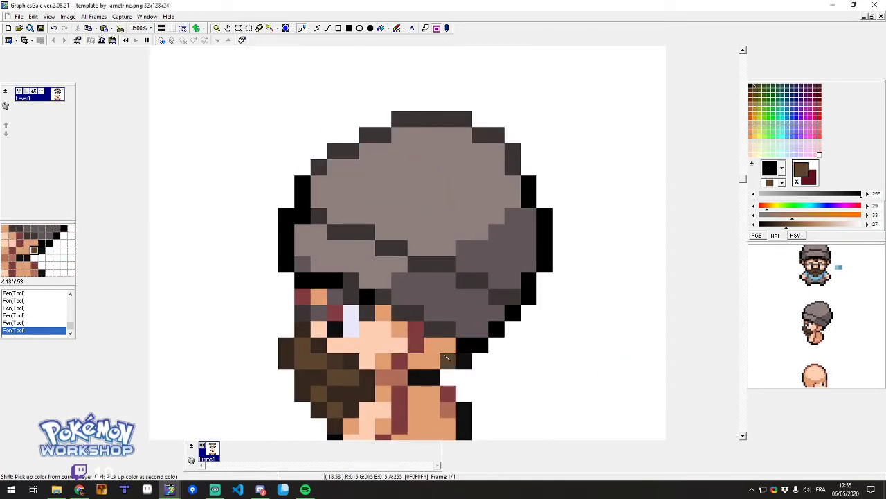
pyautogui.moveTo(448, 344)
pyautogui.mouseDown()
pyautogui.moveTo(433, 346)
pyautogui.moveTo(431, 361)
pyautogui.mouseUp()
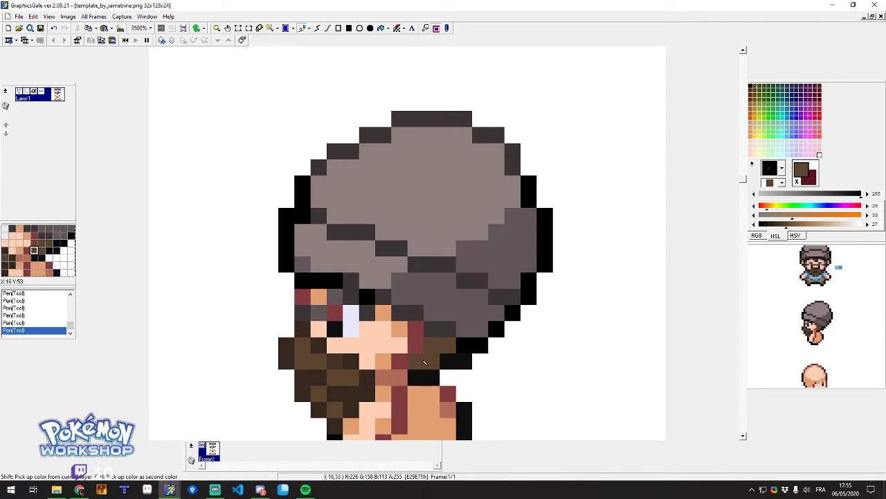
pyautogui.scroll(-5, 400, 297)
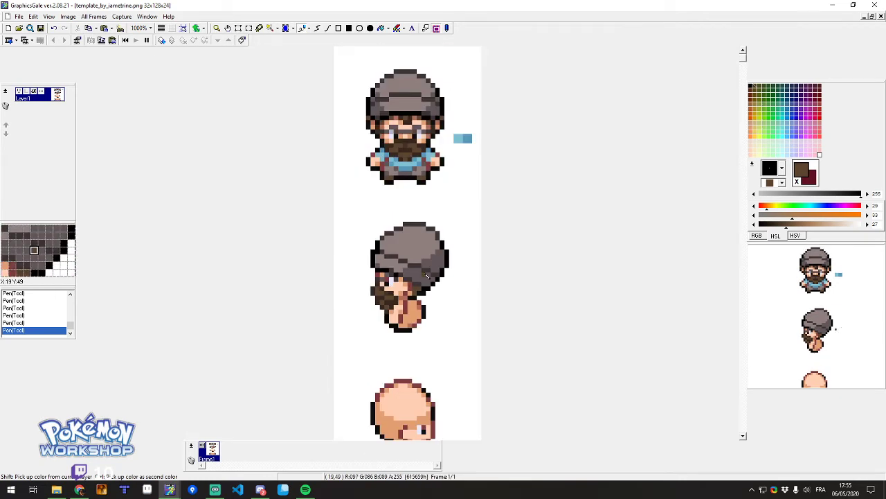
# Undo the dark brown pixels drawn in front of the left-facing sprite's face, beneath the hat.
pyautogui.scroll(4, 390, 310)
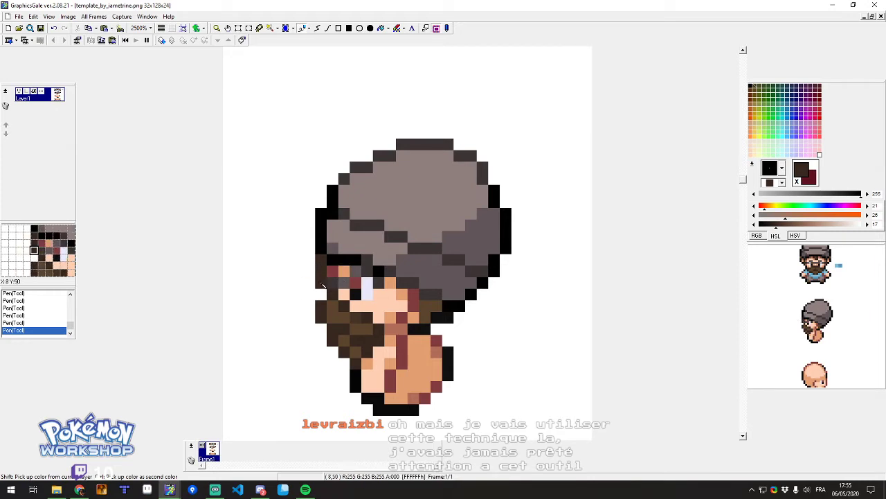
pyautogui.hotkey('ctrl', 'z')
pyautogui.hotkey('ctrl', 'z')
pyautogui.hotkey('ctrl', 'z')
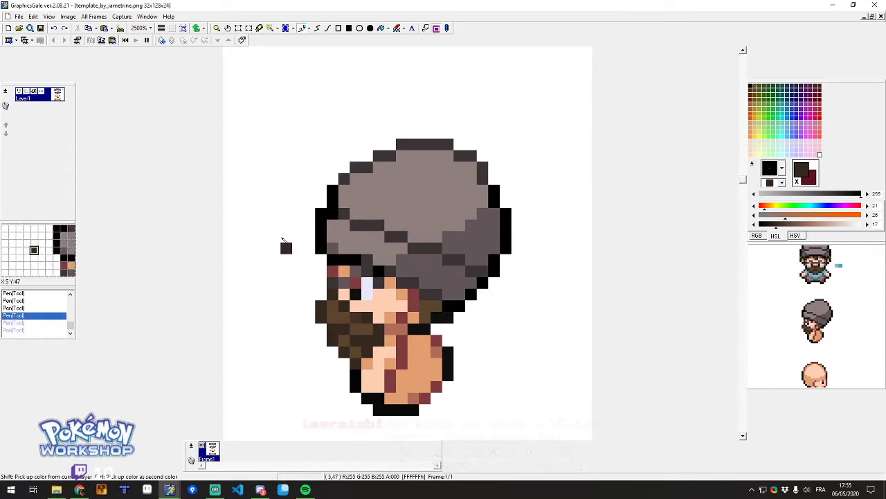
# Paint a sideburn two pixels tall behind the left-facing sprite's eye in the brown sampled from the front sprite's hair.
pyautogui.scroll(3, 306, 222)
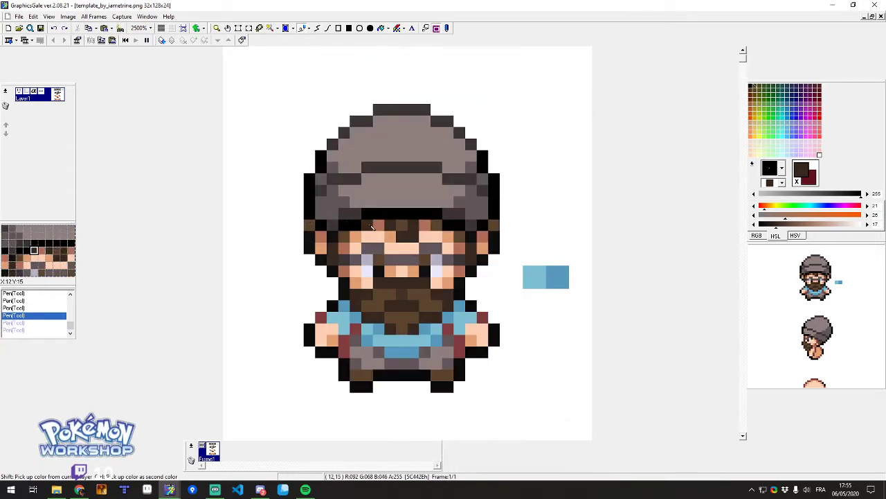
pyautogui.scroll(-3, 306, 221)
pyautogui.click(346, 206)
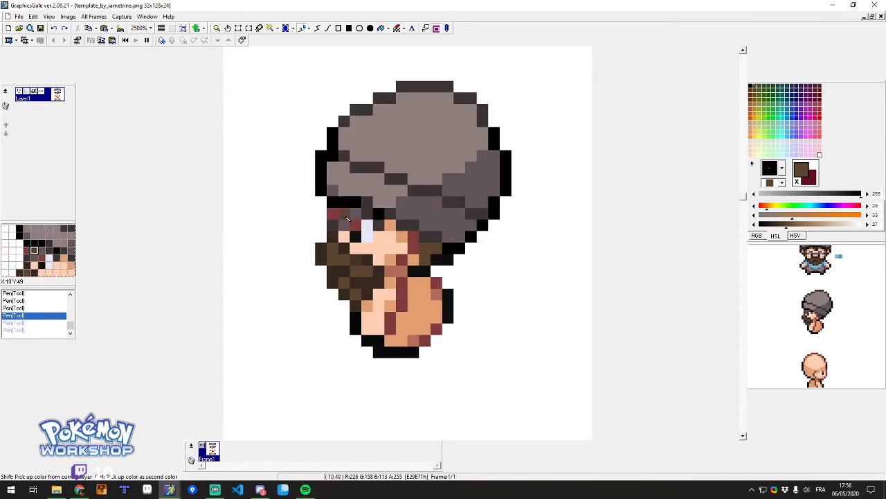
pyautogui.hotkey('ctrl', 'z')
pyautogui.rightClick(391, 233)
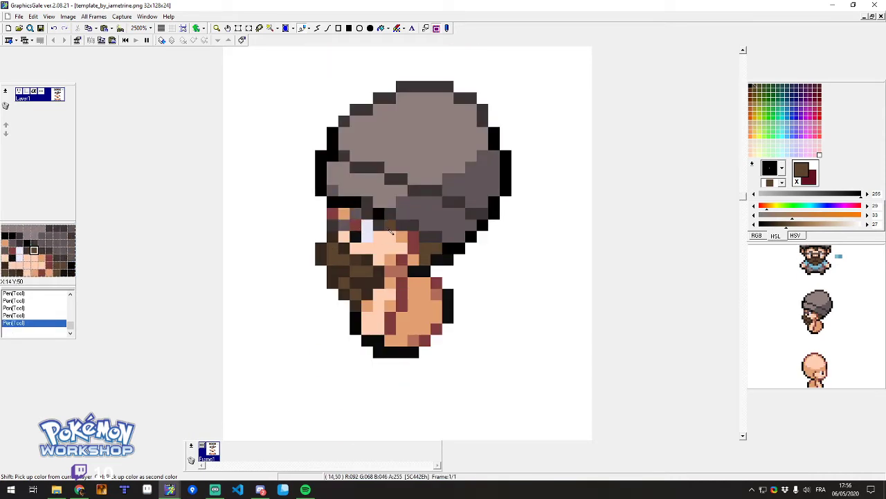
pyautogui.scroll(5, 387, 253)
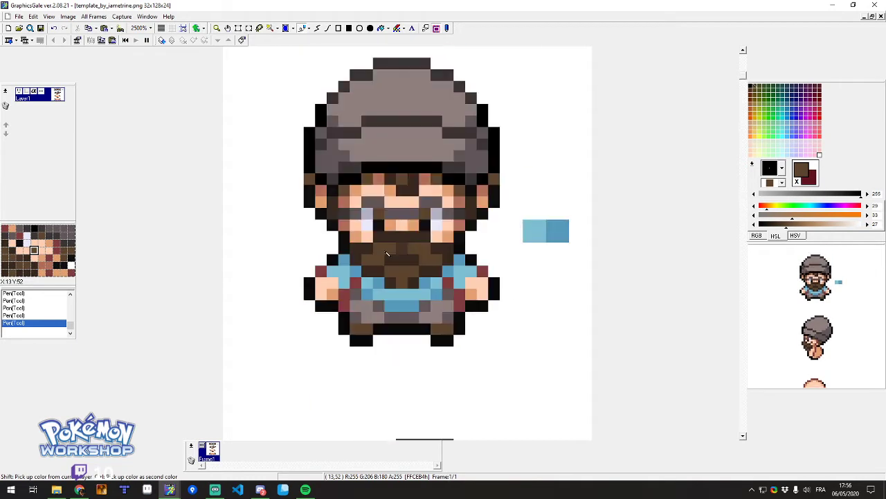
pyautogui.scroll(-5, 394, 244)
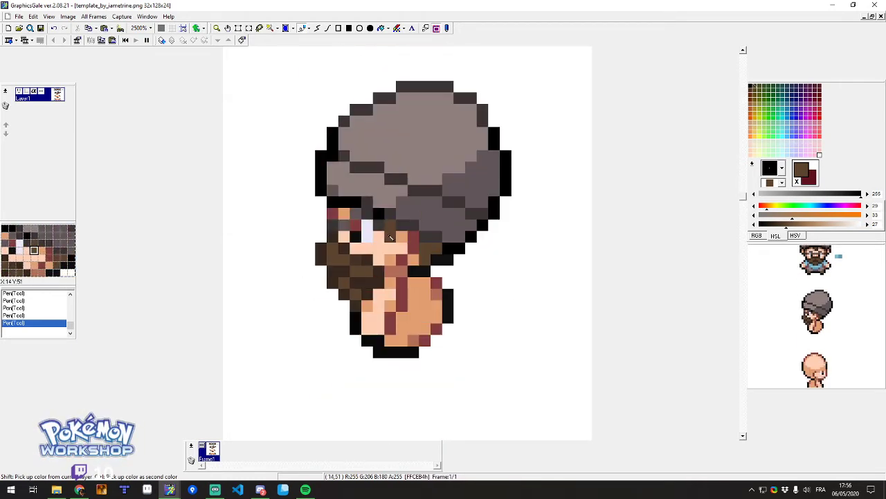
pyautogui.rightClick(392, 239)
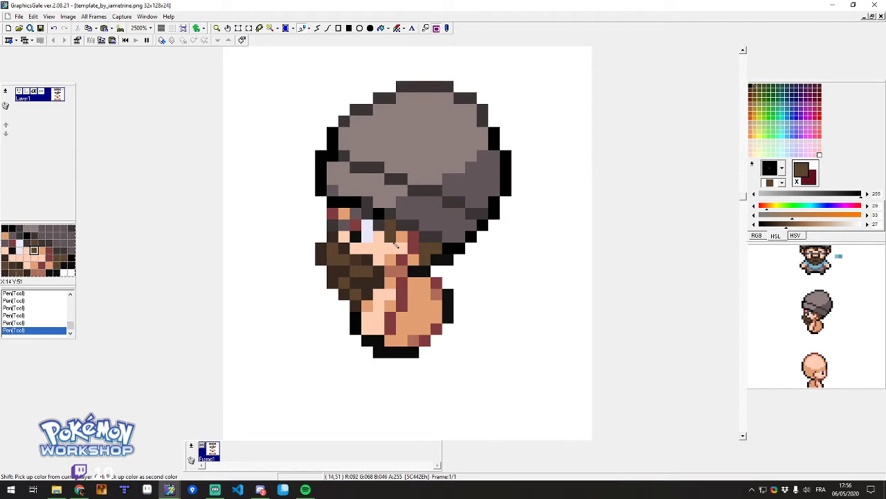
# Sample the darker browns from the left-facing sprite's beard and undo the last pen stroke.
pyautogui.rightClick(359, 265)
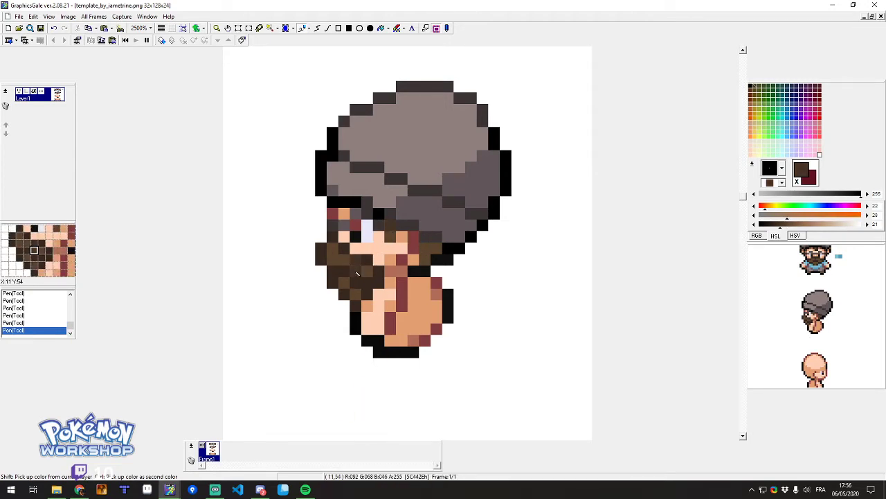
pyautogui.rightClick(367, 261)
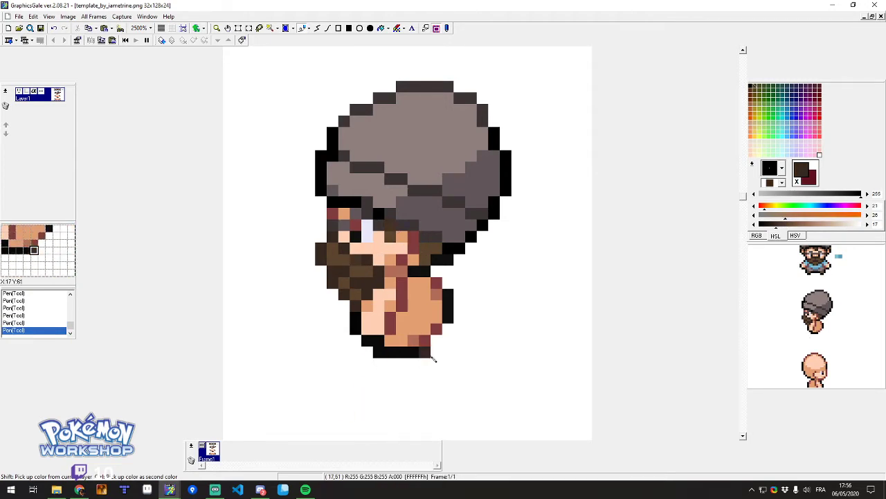
pyautogui.hotkey('ctrl', 'z')
pyautogui.scroll(-1, 414, 306)
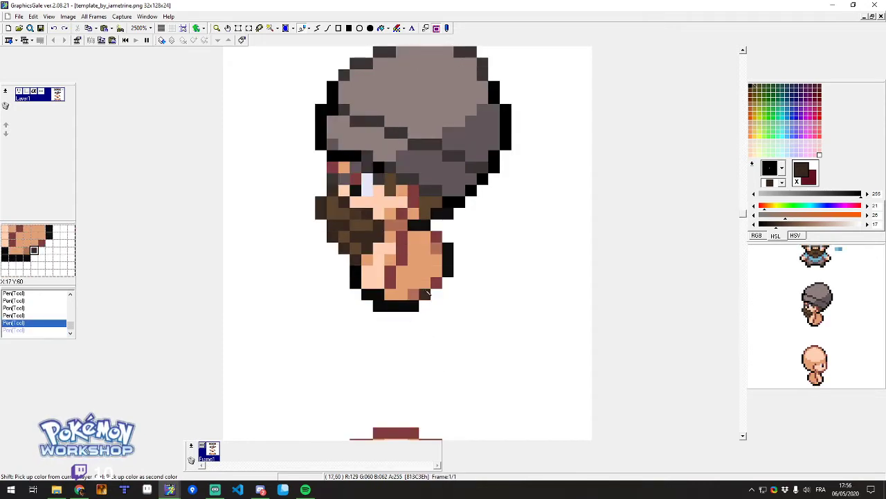
# Sample the light blue from the front sprite's shirt and return to the left-facing sprite's body.
pyautogui.scroll(8, 463, 247)
pyautogui.scroll(-2, 464, 247)
pyautogui.scroll(-3, 409, 271)
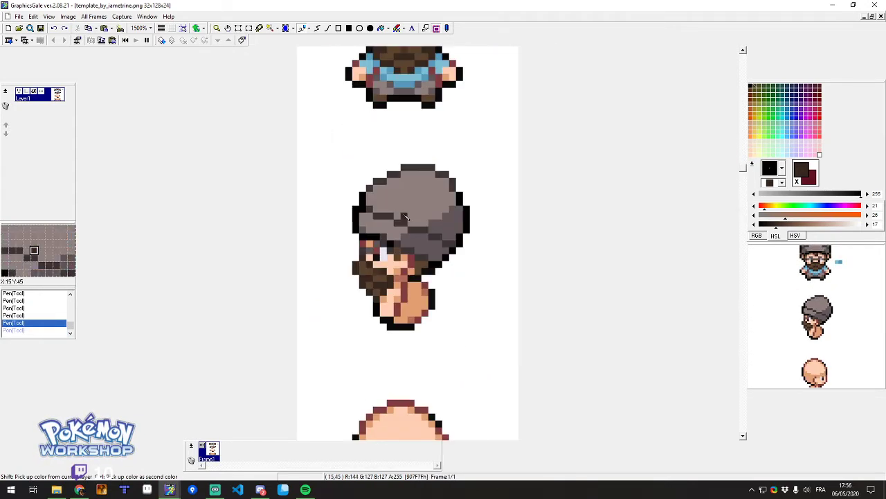
pyautogui.scroll(2, 369, 257)
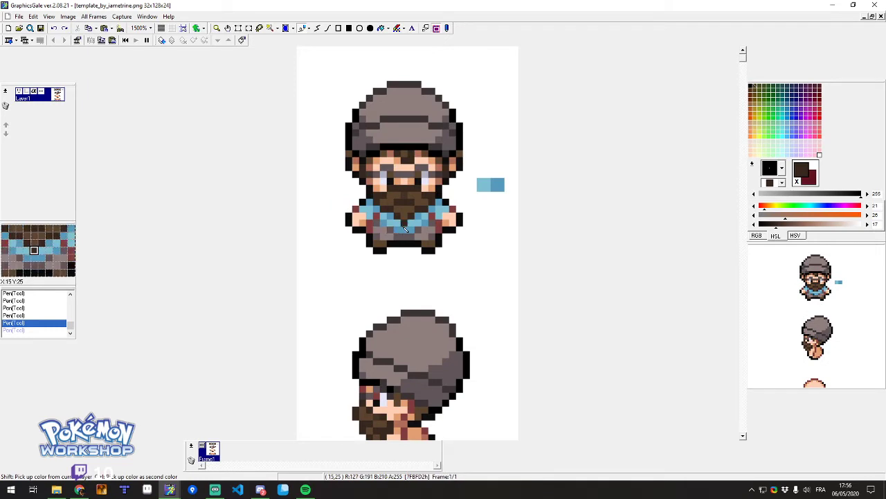
pyautogui.rightClick(405, 228)
pyautogui.scroll(-5, 405, 228)
pyautogui.scroll(3, 346, 180)
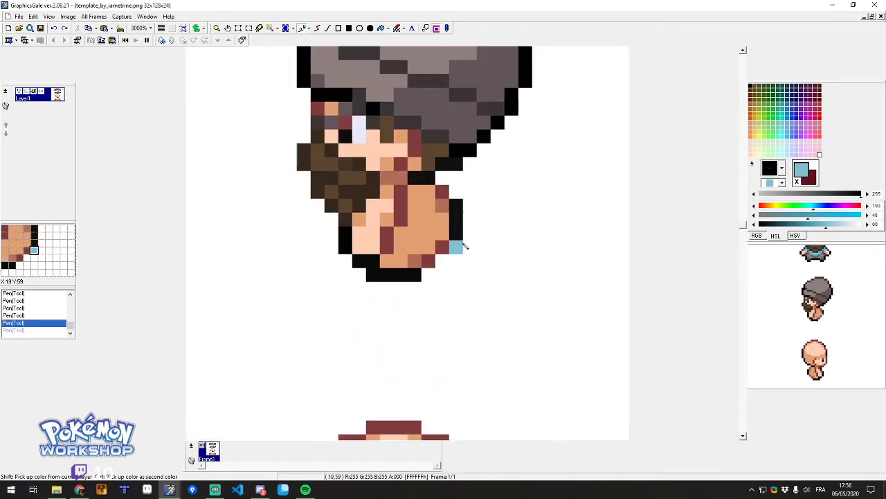
pyautogui.hotkey('ctrl', 'z')
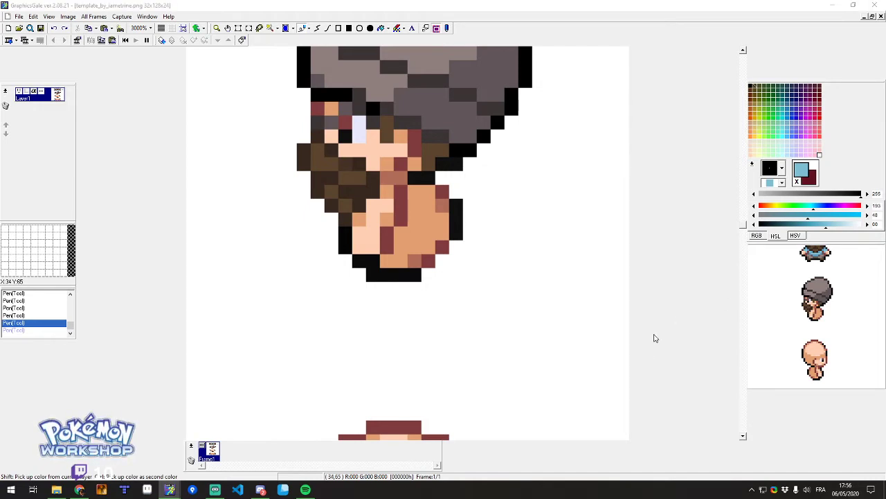
# Shade the skin below the left-facing sprite's beard with the sampled tan, darkening the front pixel with the sampled reddish-brown.
pyautogui.scroll(1, 351, 232)
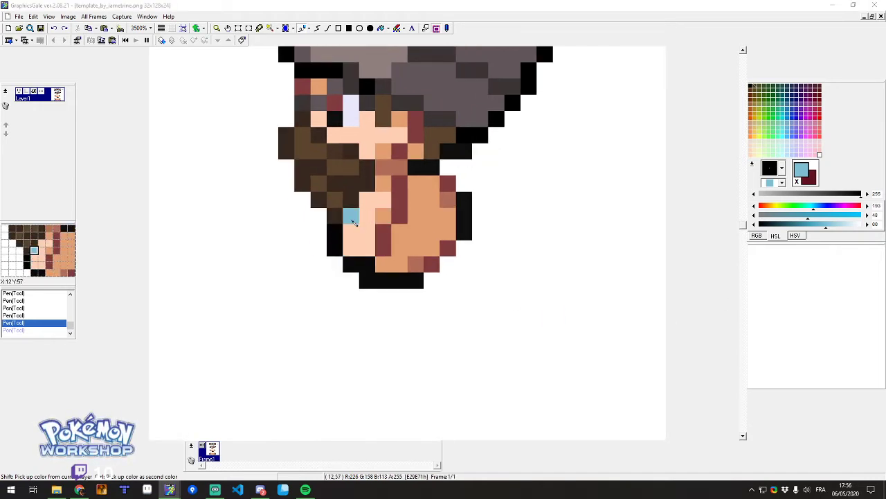
pyautogui.rightClick(351, 216)
pyautogui.click(356, 229)
pyautogui.moveTo(359, 227); pyautogui.dragTo(367, 231)
pyautogui.rightClick(385, 172)
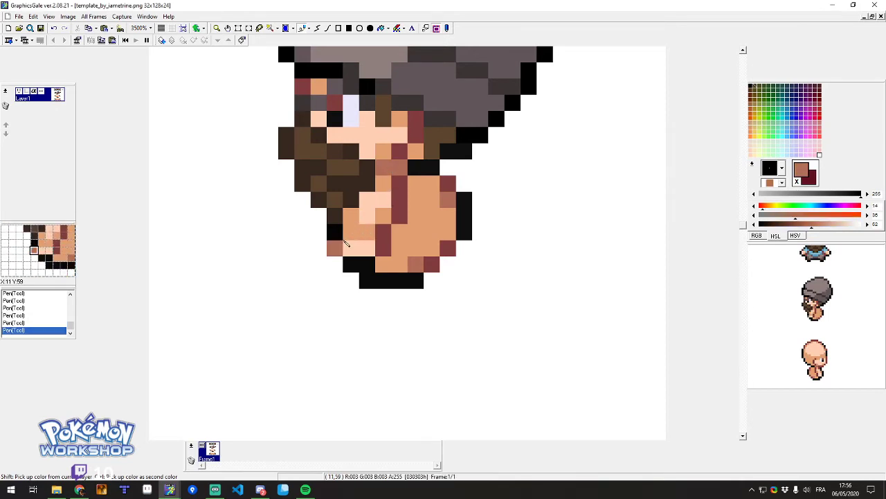
pyautogui.hotkey('ctrl', 'z')
pyautogui.rightClick(368, 234)
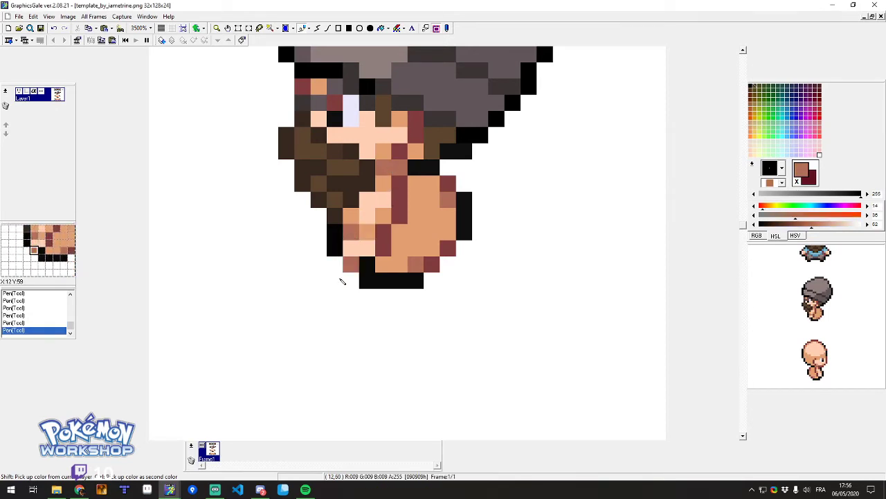
# Paint the first shirt pixels below the left-facing sprite's beard in the light blue sampled from the front sprite's shirt.
pyautogui.scroll(-2, 491, 193)
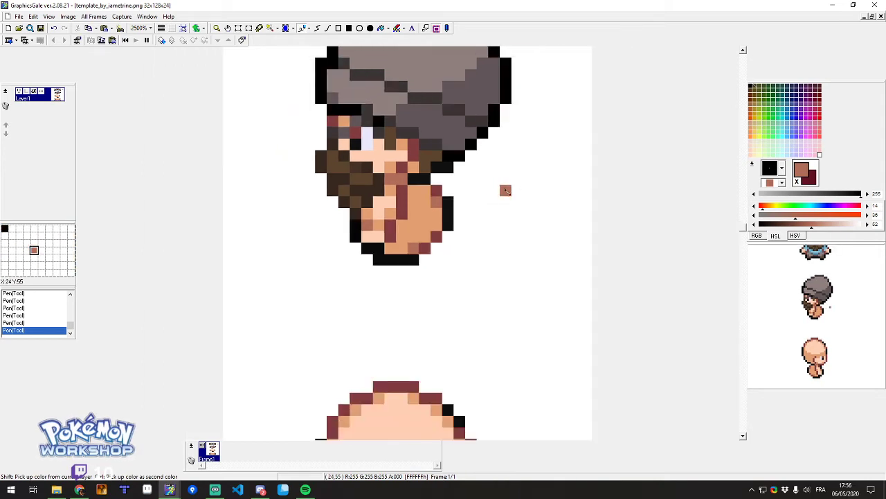
pyautogui.scroll(2, 345, 211)
pyautogui.rightClick(425, 245)
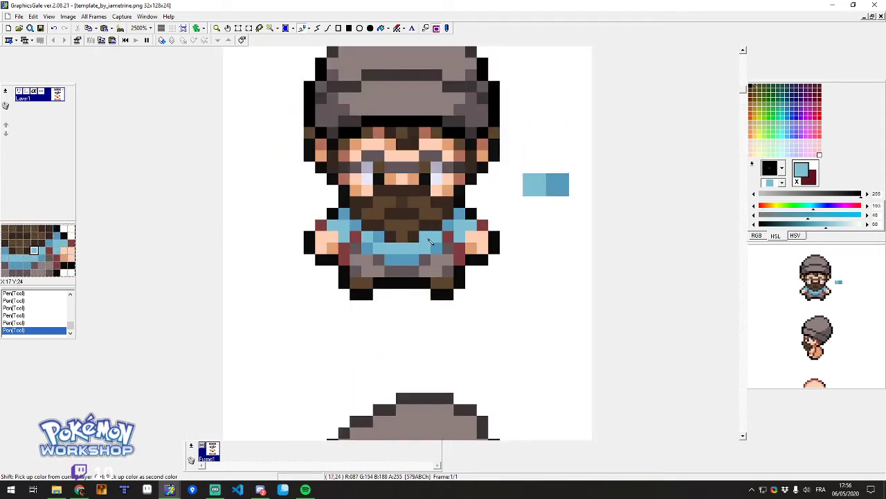
pyautogui.scroll(-2, 424, 229)
pyautogui.scroll(2, 374, 331)
pyautogui.moveTo(379, 332); pyautogui.dragTo(370, 342)
# Shade the front of the left-facing sprite's shirt beside the light blue pixels with the darker blue sampled from the front sprite.
pyautogui.scroll(5, 399, 135)
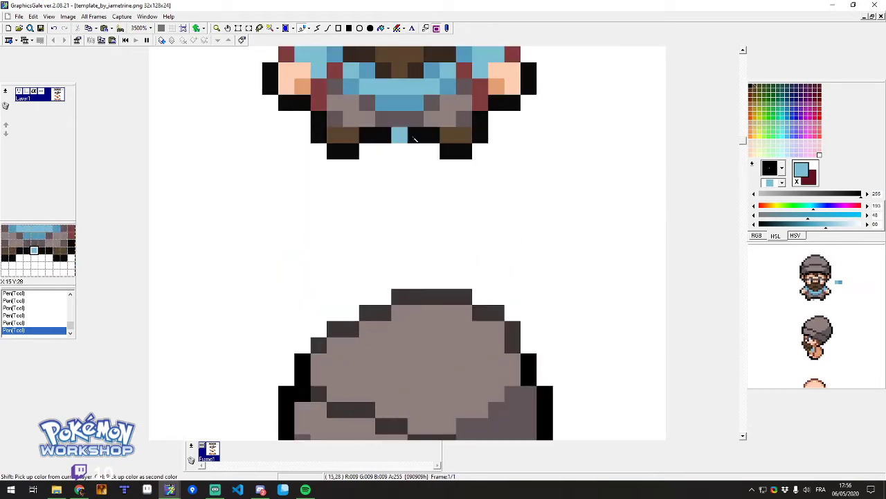
pyautogui.rightClick(465, 214)
pyautogui.scroll(-4, 465, 212)
pyautogui.scroll(-3, 465, 213)
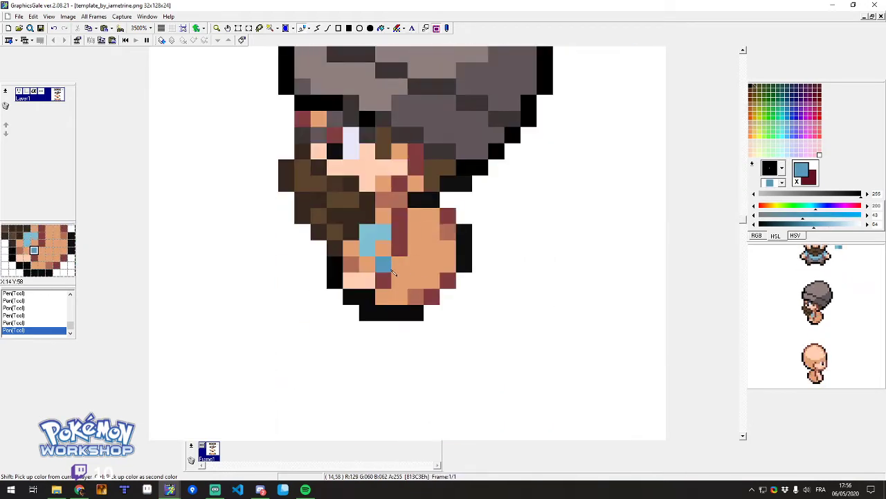
pyautogui.rightClick(351, 247)
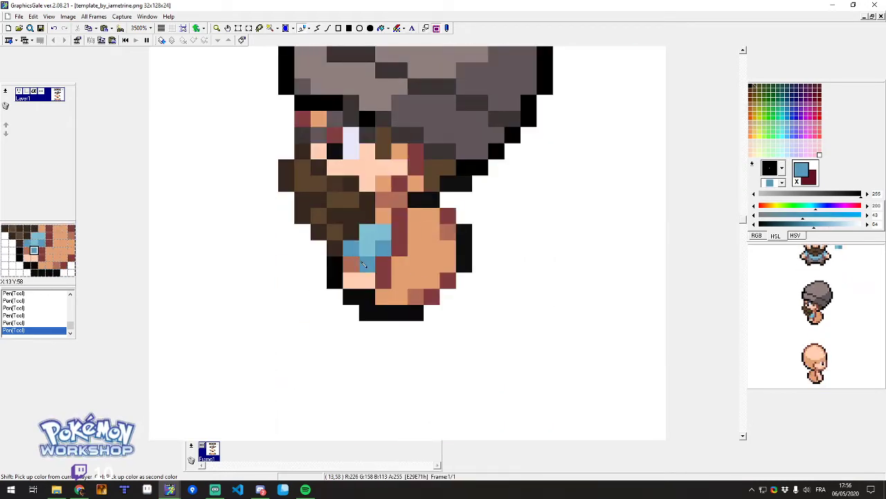
pyautogui.scroll(16, 363, 264)
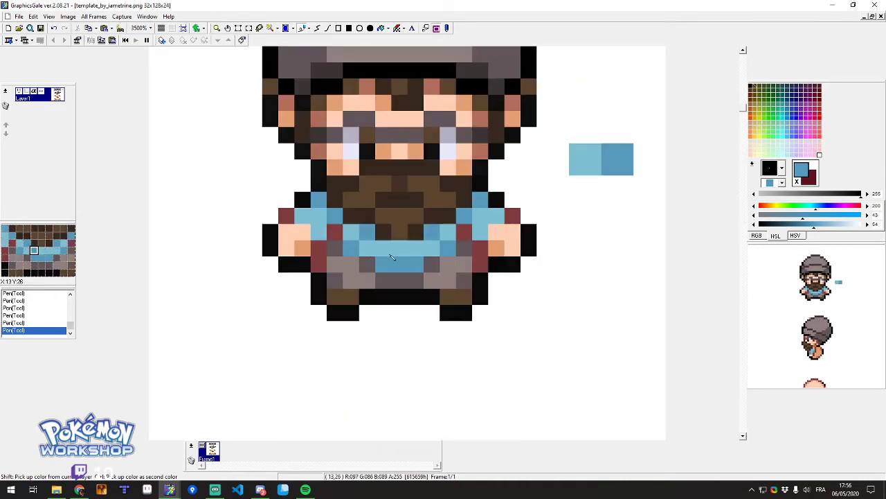
pyautogui.scroll(-14, 391, 264)
pyautogui.scroll(-5, 392, 263)
pyautogui.click(354, 170)
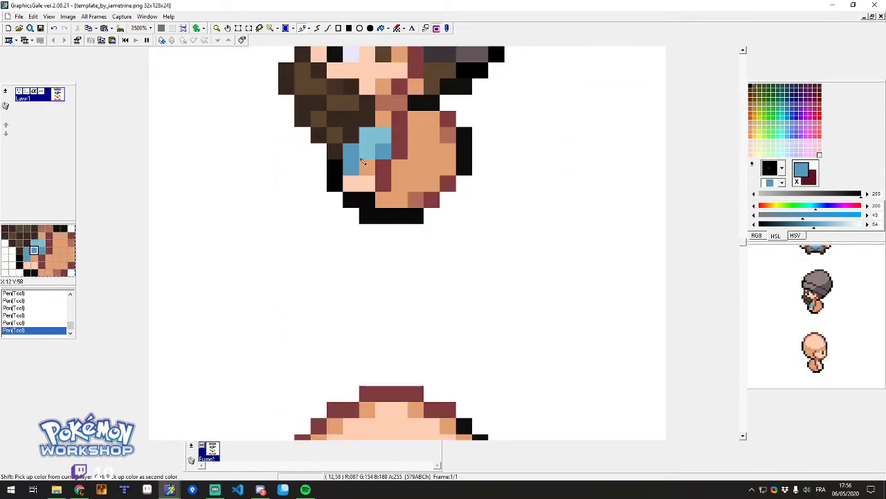
# Rework the left-facing shirt front, putting darker blue under the beard and at the neck and light blue at the chest.
pyautogui.rightClick(363, 153)
pyautogui.rightClick(358, 154)
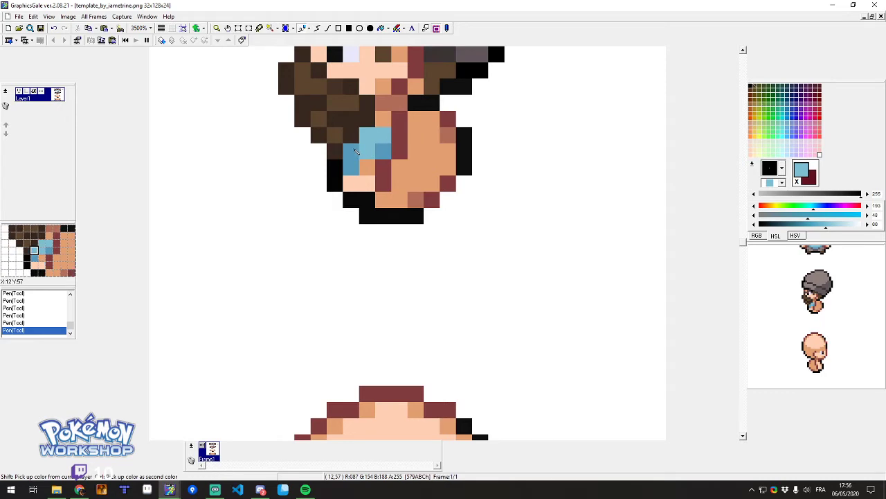
pyautogui.rightClick(370, 140)
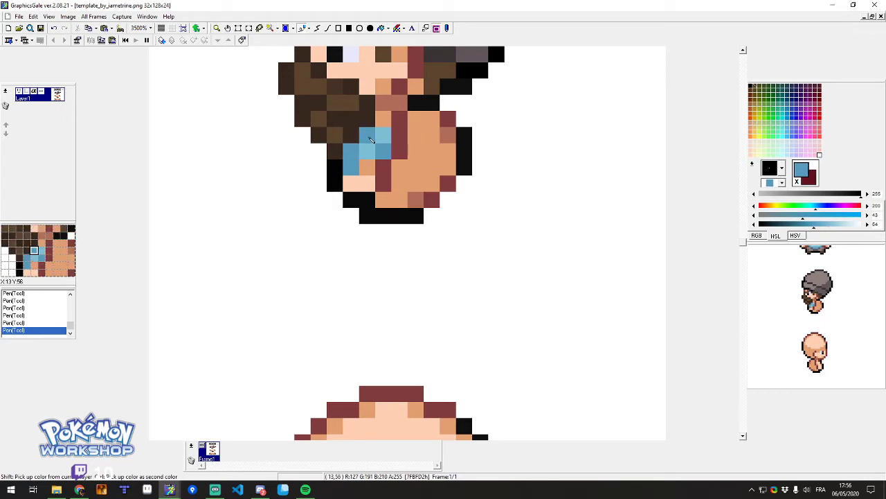
pyautogui.rightClick(368, 152)
pyautogui.click(355, 151)
pyautogui.rightClick(381, 152)
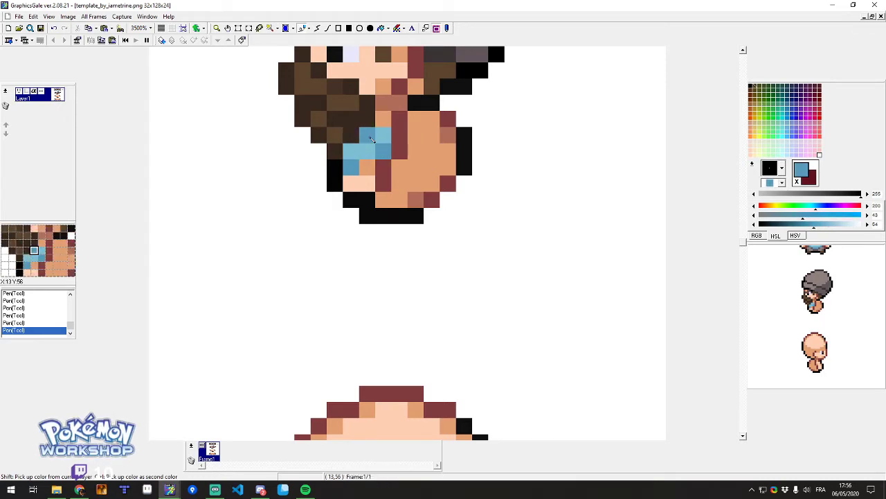
pyautogui.rightClick(368, 150)
pyautogui.rightClick(386, 148)
pyautogui.click(384, 122)
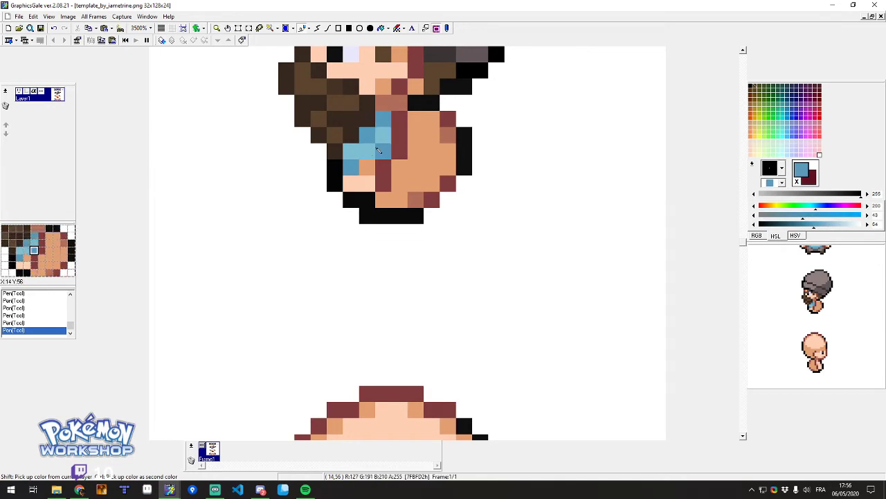
# Fill the upper back of the left-facing sprite's body with the darker shirt blue.
pyautogui.scroll(2, 372, 164)
pyautogui.scroll(11, 397, 211)
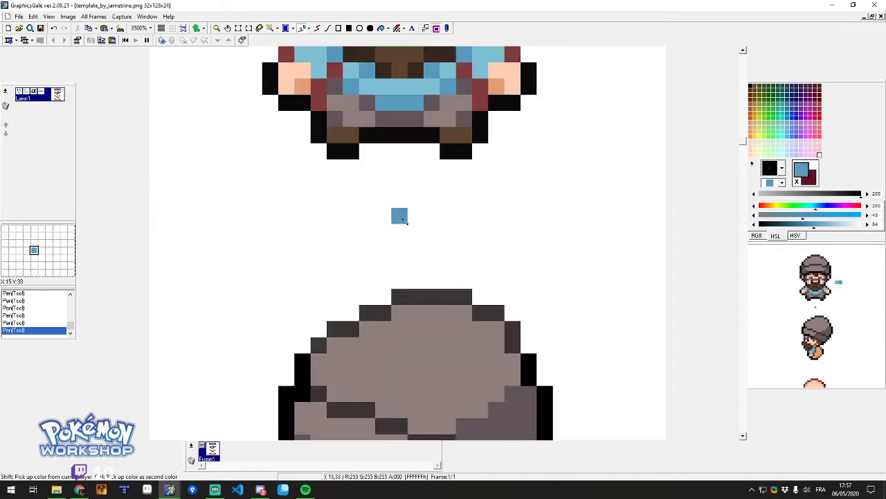
pyautogui.scroll(-8, 415, 206)
pyautogui.scroll(-4, 421, 194)
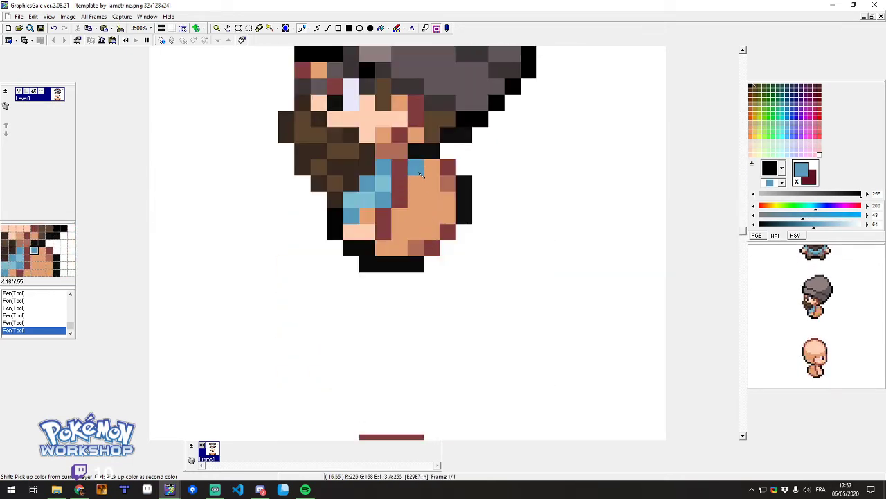
pyautogui.moveTo(421, 174)
pyautogui.mouseDown()
pyautogui.moveTo(417, 207)
pyautogui.moveTo(402, 212)
pyautogui.moveTo(431, 203)
pyautogui.moveTo(431, 177)
pyautogui.moveTo(444, 204)
pyautogui.mouseUp()
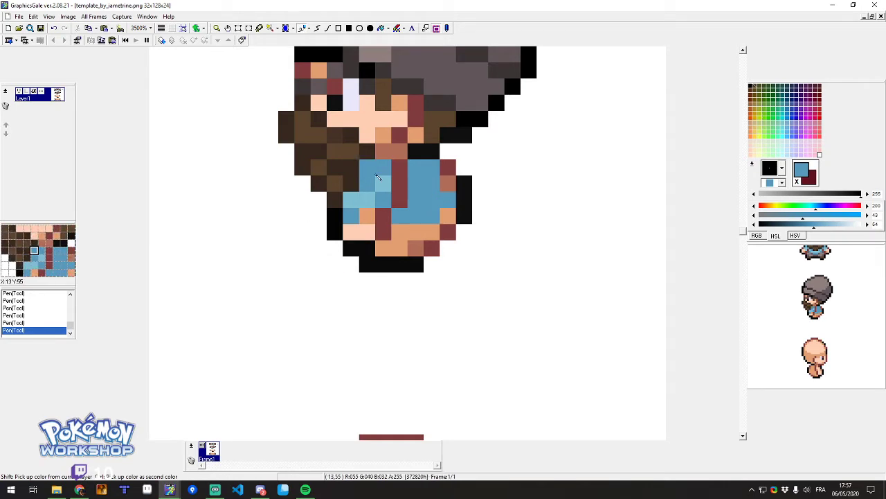
# Undo the last stroke, sample the darker blue from the swatch beside the front sprite and lower its lightness to 51.
pyautogui.scroll(-2, 389, 170)
pyautogui.scroll(5, 401, 200)
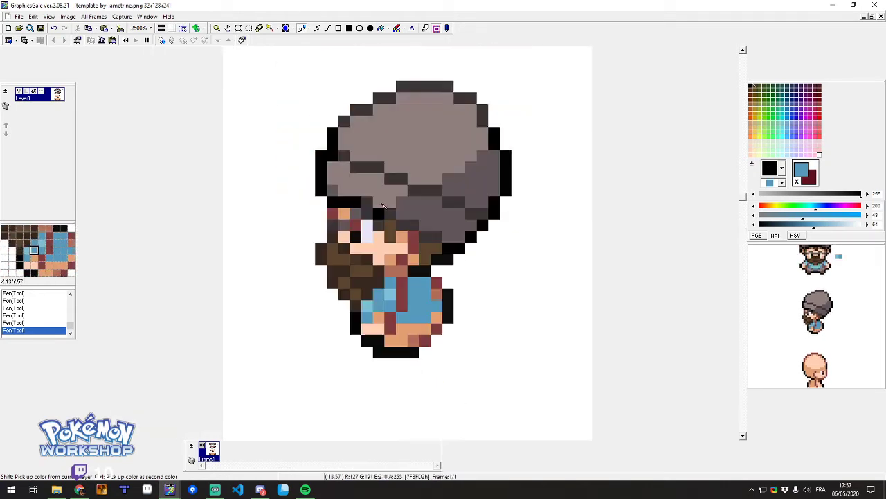
pyautogui.rightClick(402, 294)
pyautogui.hotkey('ctrl', 'z')
pyautogui.keyDown('shift'); pyautogui.click(552, 234); pyautogui.keyUp('shift')
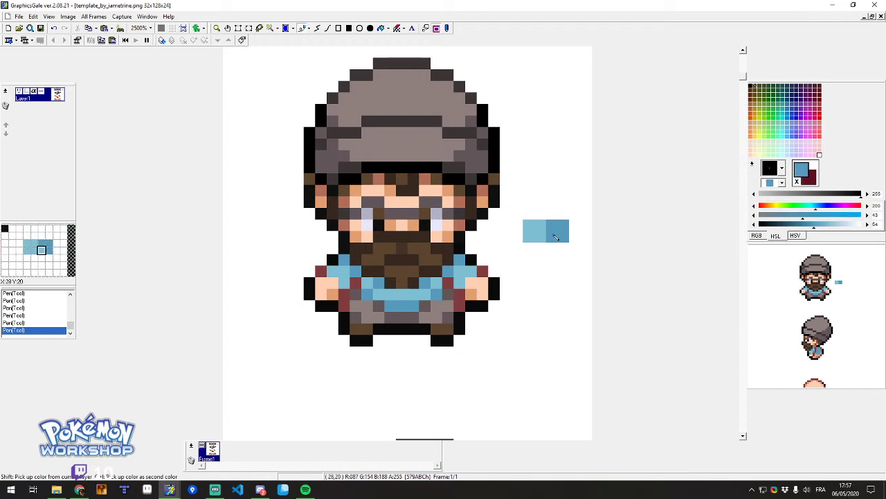
pyautogui.scroll(-1, 552, 234)
pyautogui.click(754, 224)
pyautogui.click(754, 224)
pyautogui.click(754, 224)
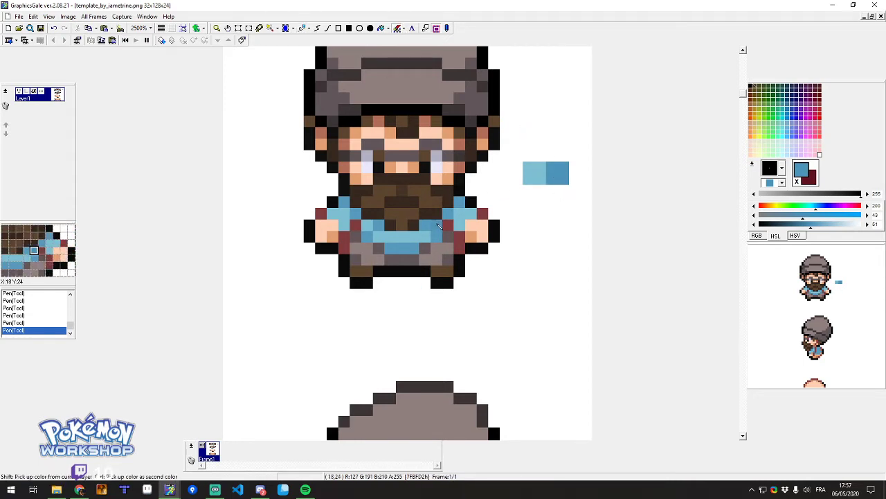
# Sample the shirt's light blue and the darkened swatch blue as the two drawing colours and choose the large square brush.
pyautogui.rightClick(438, 225)
pyautogui.press('x')
pyautogui.rightClick(555, 172)
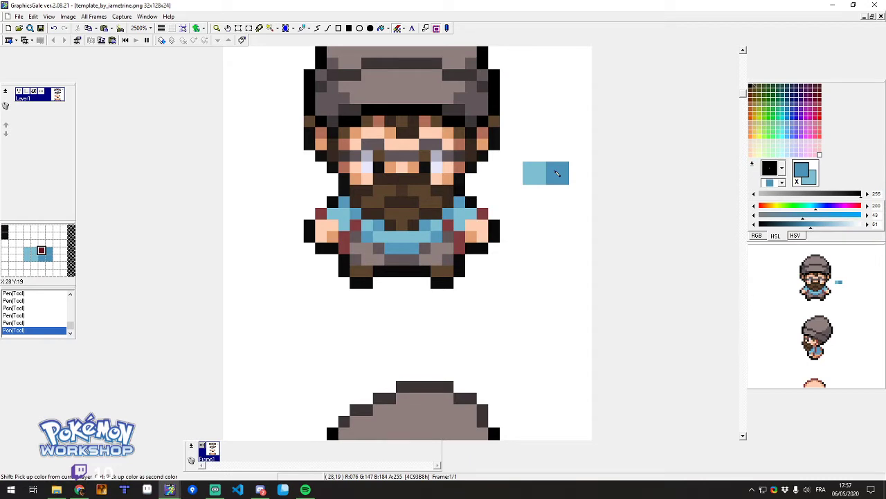
pyautogui.scroll(-3, 558, 174)
pyautogui.click(782, 168)
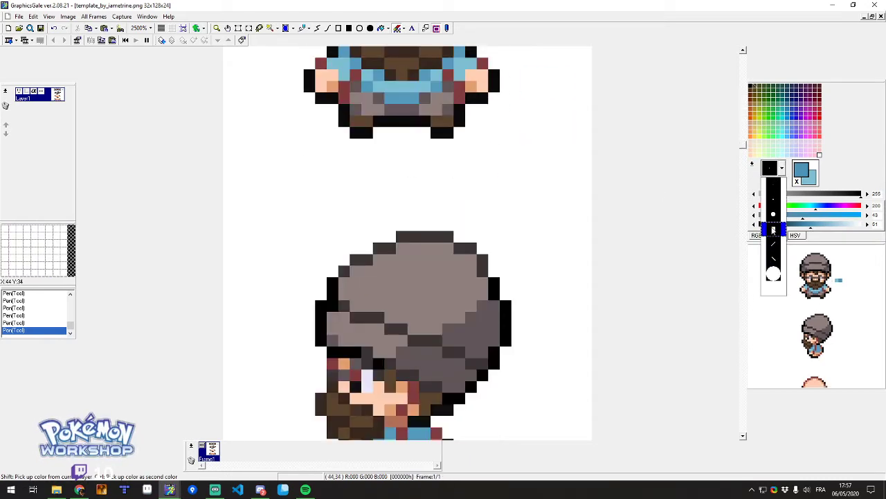
pyautogui.click(773, 231)
pyautogui.scroll(2, 436, 207)
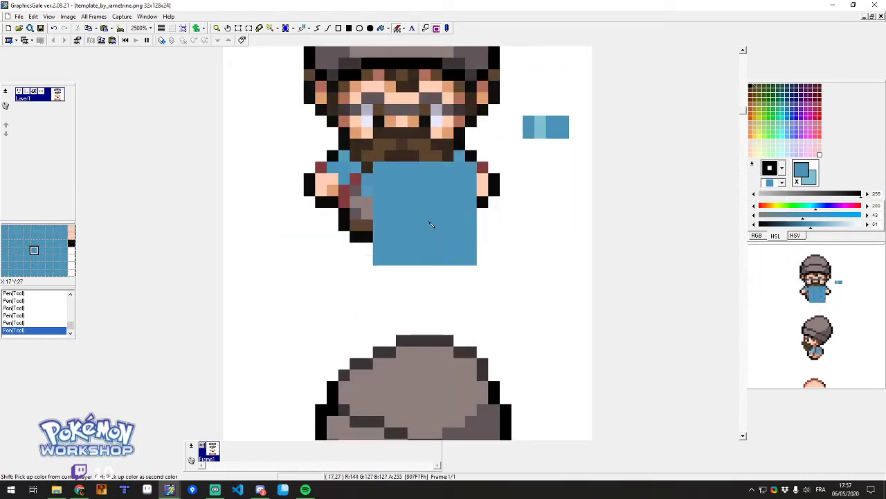
pyautogui.hotkey('ctrl', 'z')
pyautogui.press('x')
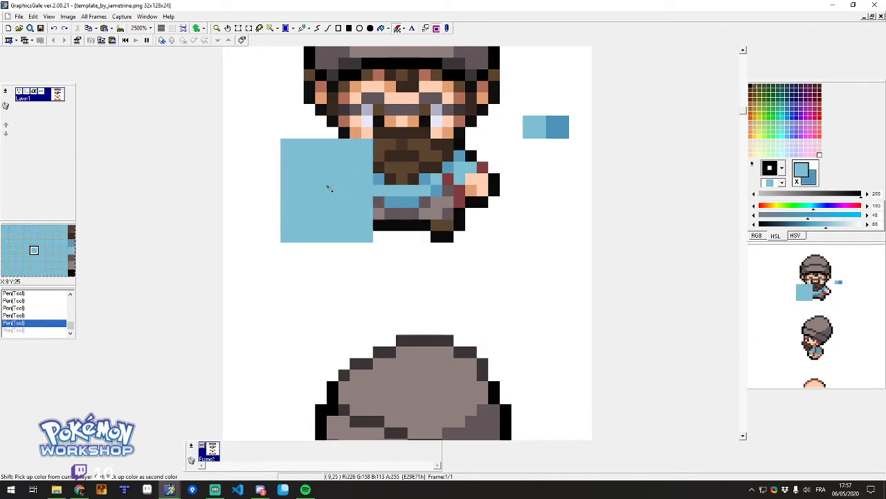
# Replace the old darker blue on the front and left-facing sprites' shirts with the darkened blue using the large brush.
pyautogui.moveTo(329, 188); pyautogui.dragTo(437, 181)
pyautogui.rightClick(446, 171)
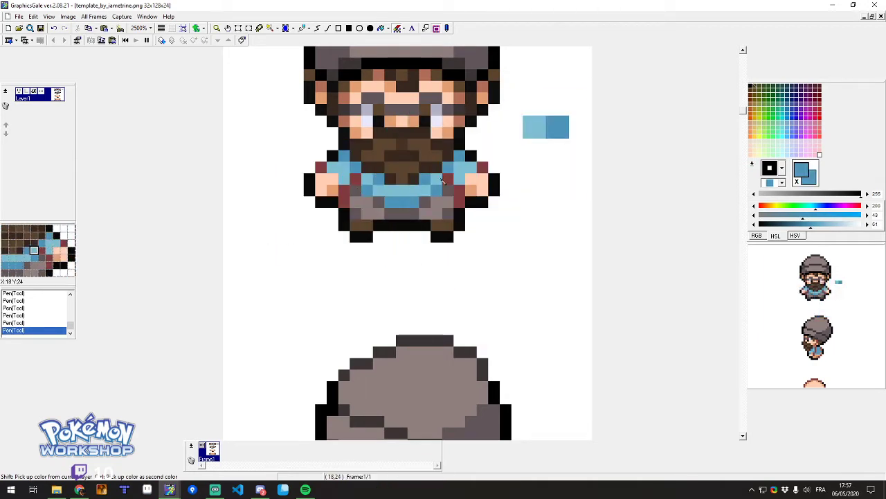
pyautogui.scroll(-4, 365, 208)
pyautogui.scroll(-4, 352, 192)
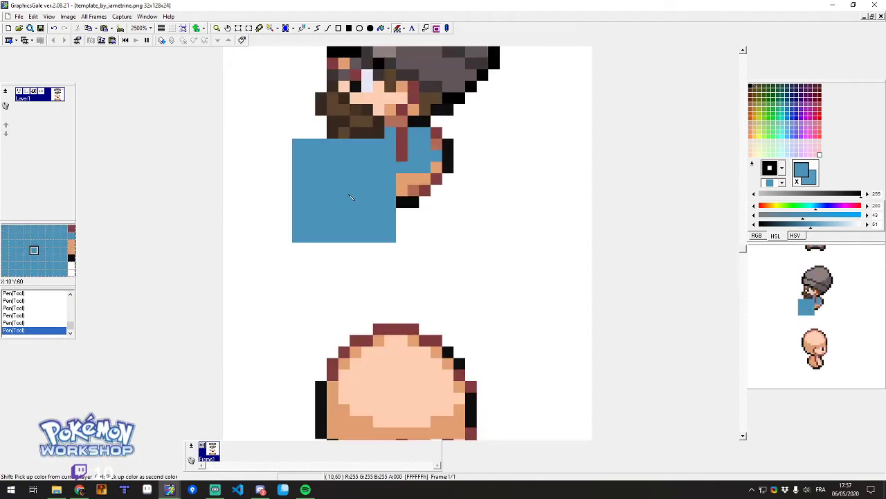
pyautogui.scroll(3, 322, 243)
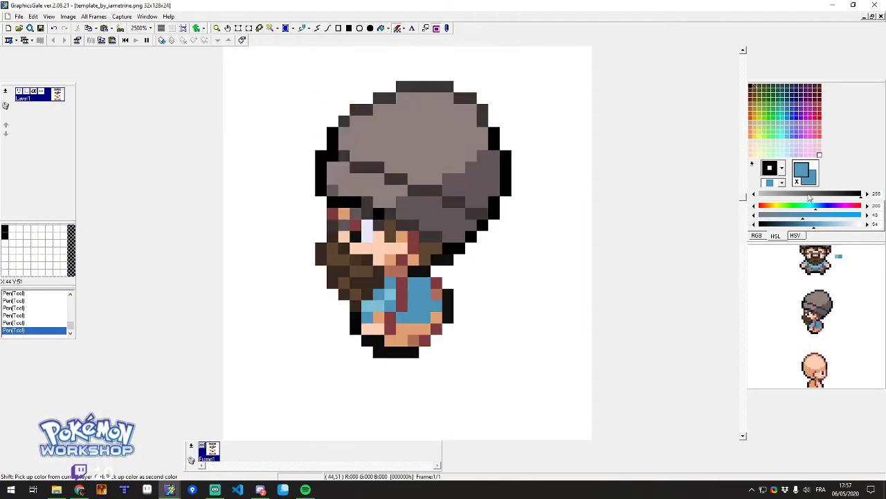
pyautogui.hotkey('alt', 'Tab')
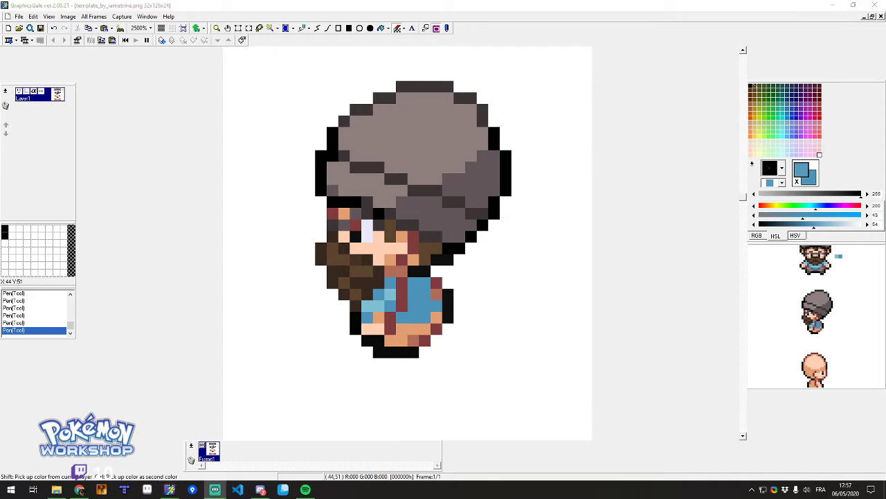
pyautogui.hotkey('alt', 'Tab')
pyautogui.scroll(-1, 439, 169)
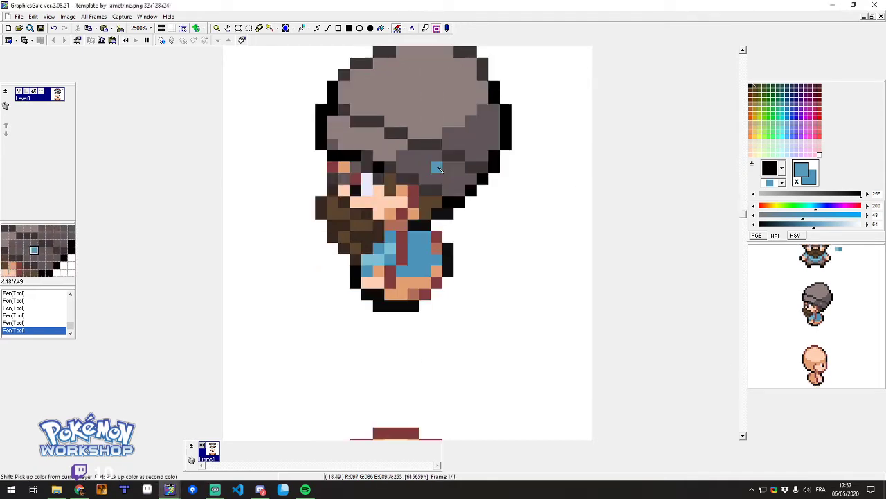
pyautogui.scroll(-1, 439, 169)
pyautogui.scroll(3, 424, 202)
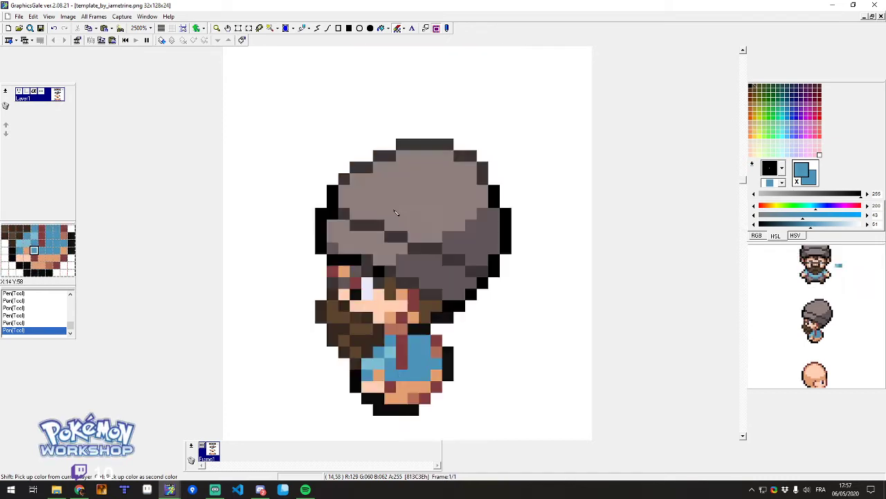
# Mix a slate blue with hue 206, saturation 37 and lightness 41, and draw its swatch below the darker blue swatch.
pyautogui.scroll(6, 401, 211)
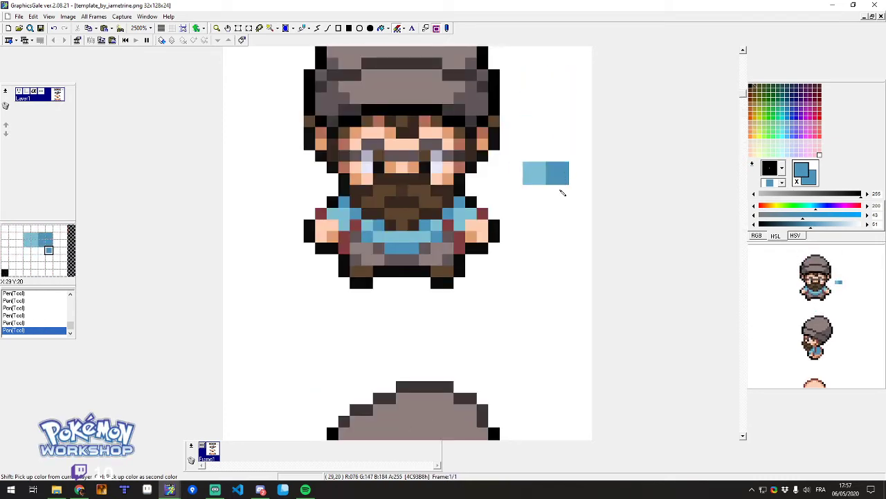
pyautogui.moveTo(804, 229); pyautogui.dragTo(800, 228)
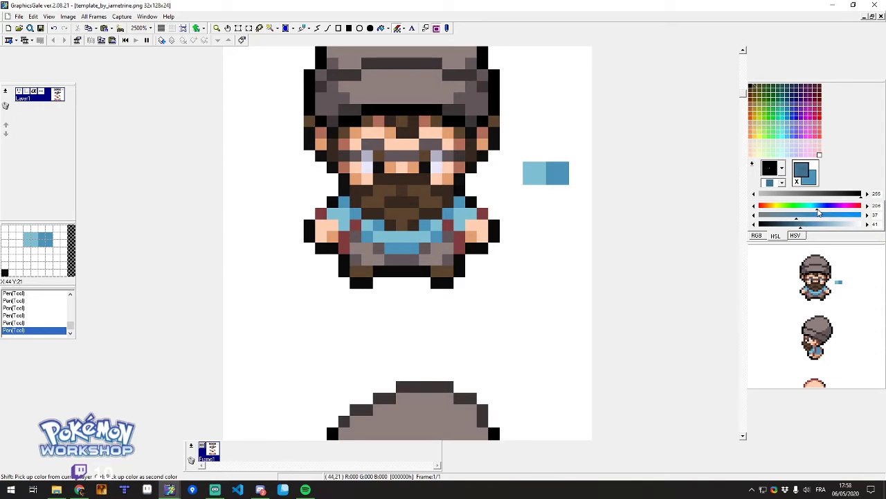
pyautogui.scroll(-2, 509, 200)
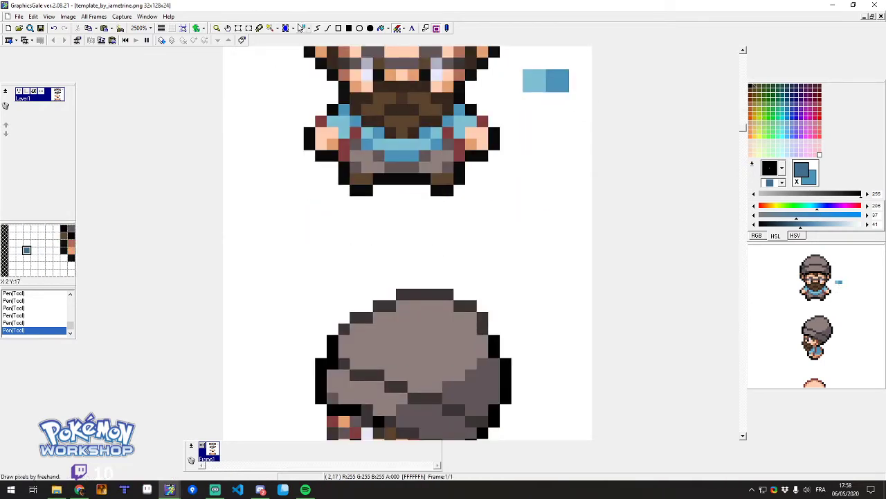
pyautogui.moveTo(564, 98)
pyautogui.mouseDown()
pyautogui.moveTo(552, 98)
pyautogui.moveTo(558, 110)
pyautogui.mouseUp()
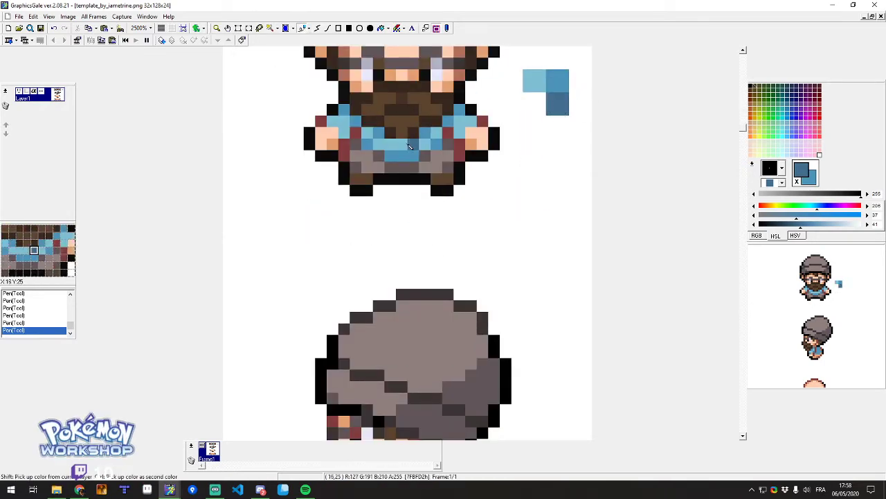
# Shade the left-facing sprite's shirt with slate blue on its back edge and lower front corner, filling the adjacent skin pixel with mid blue.
pyautogui.scroll(-1, 334, 211)
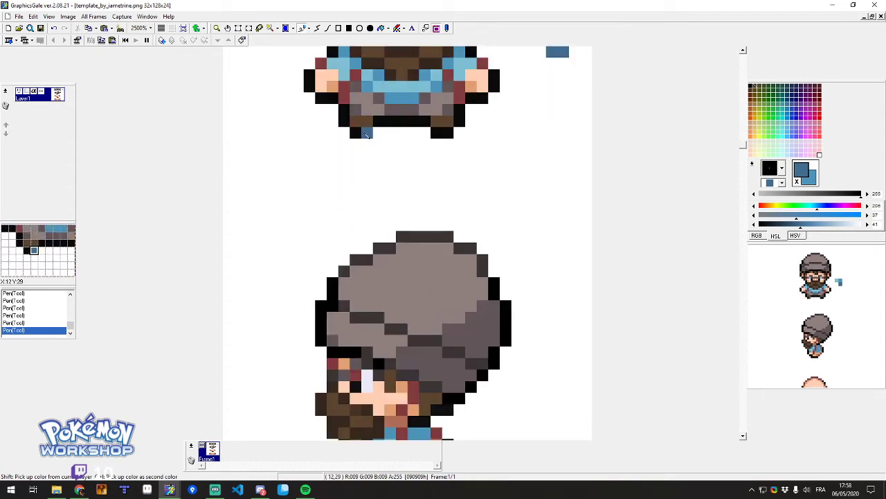
pyautogui.scroll(2, 405, 175)
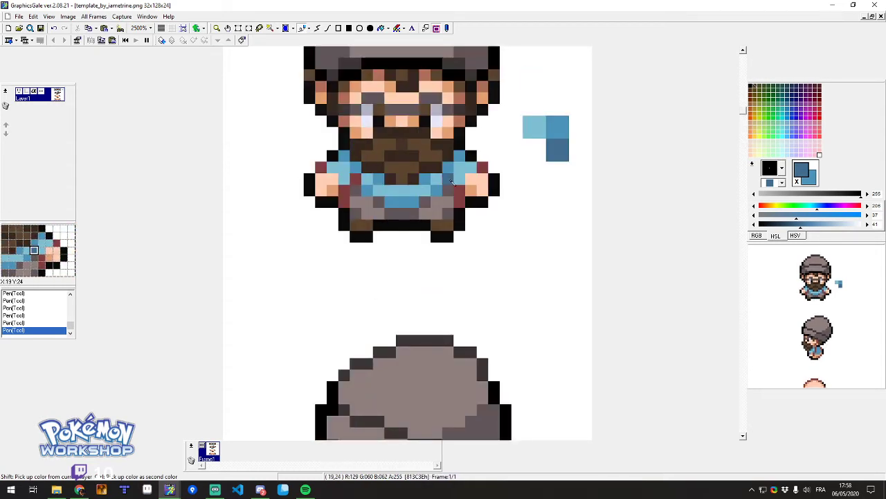
pyautogui.scroll(-3, 429, 213)
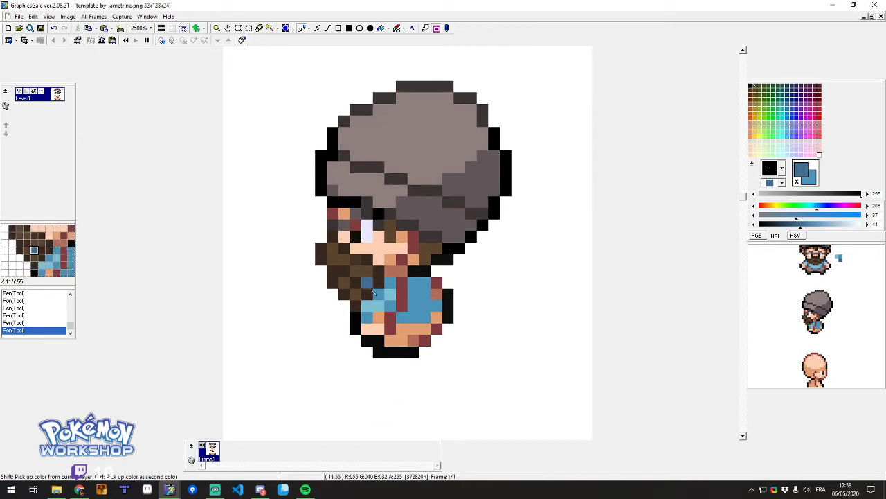
pyautogui.scroll(1, 372, 292)
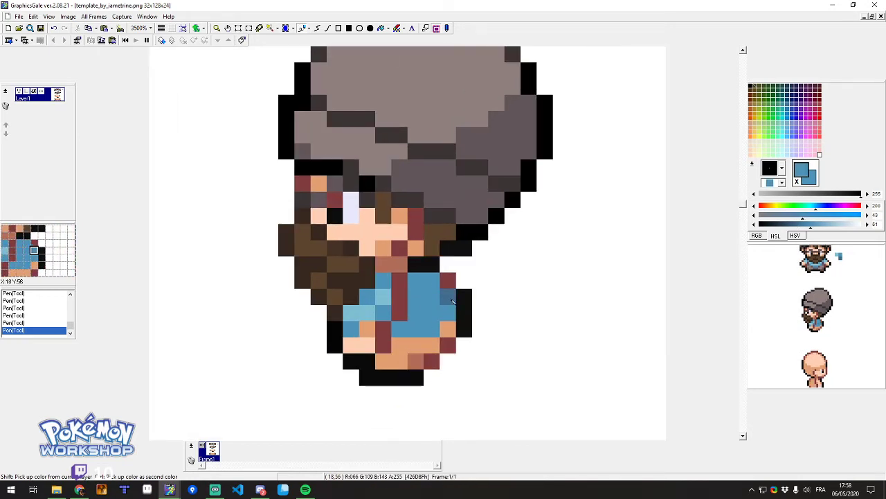
pyautogui.click(351, 332)
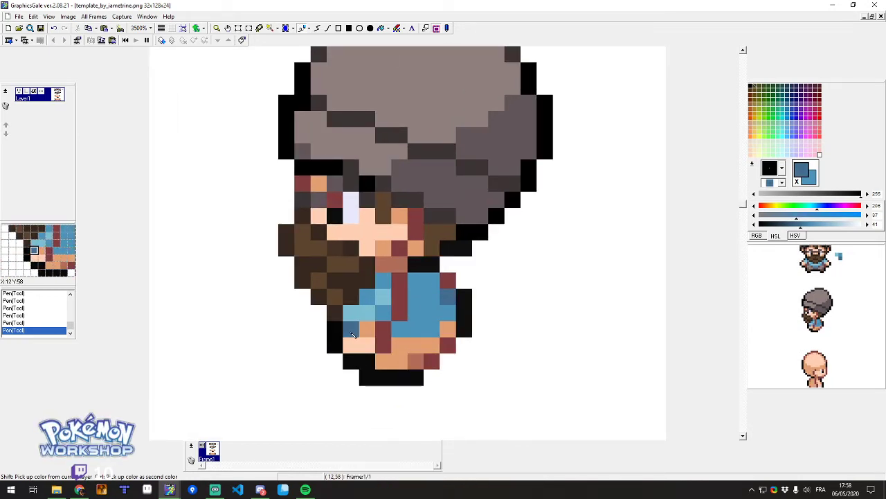
pyautogui.rightClick(378, 319)
pyautogui.click(364, 330)
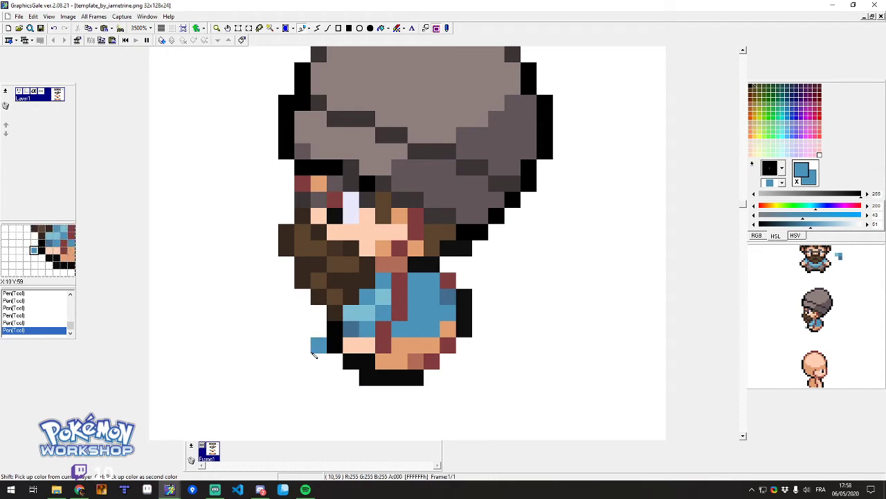
# Sample the slate blue and replace the dark red pixels at the outer sleeve corners of the front sprite with it.
pyautogui.scroll(1, 413, 289)
pyautogui.keyDown('ctrl'); pyautogui.click(361, 354); pyautogui.keyUp('ctrl')
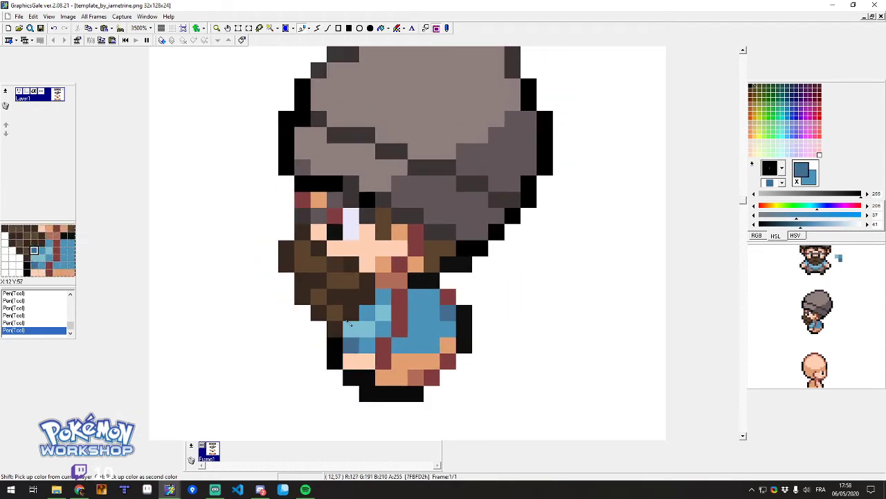
pyautogui.scroll(10, 415, 311)
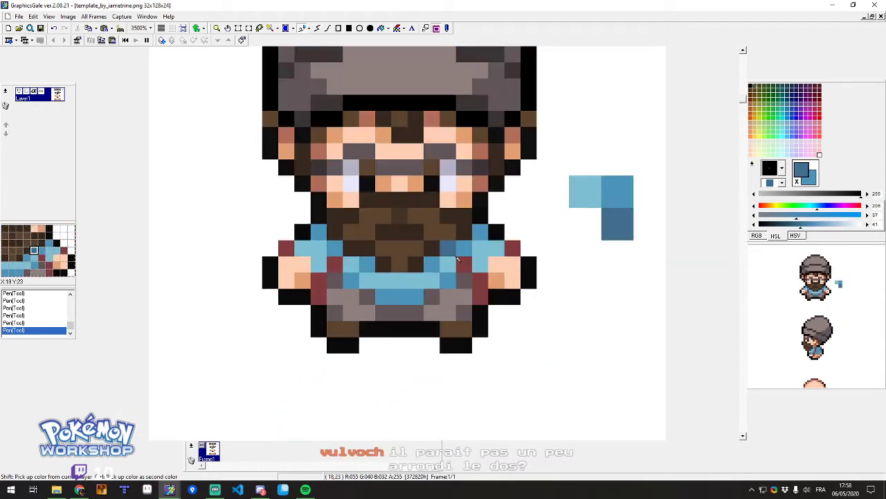
pyautogui.moveTo(490, 244); pyautogui.dragTo(510, 249)
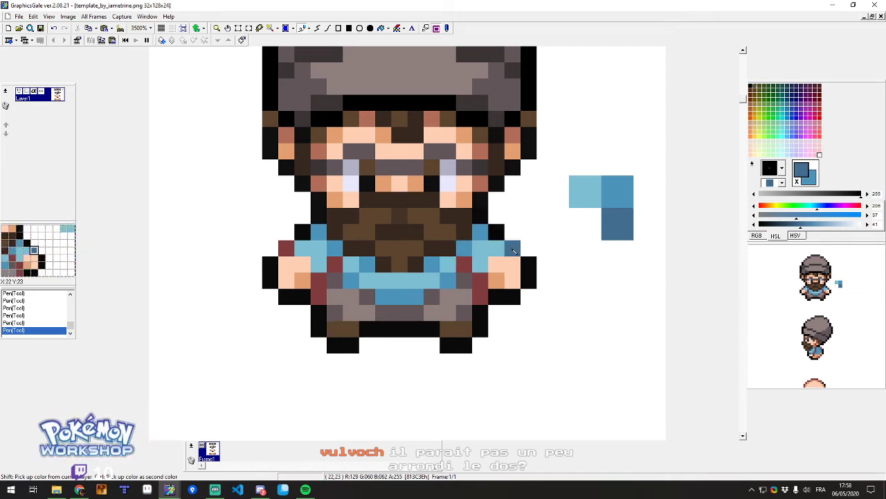
# Replace the dark red arm line on the left-facing sprite's shirt with slate blue, darkening that shade to saturation 35 and lightness 38.
pyautogui.scroll(-3, 409, 291)
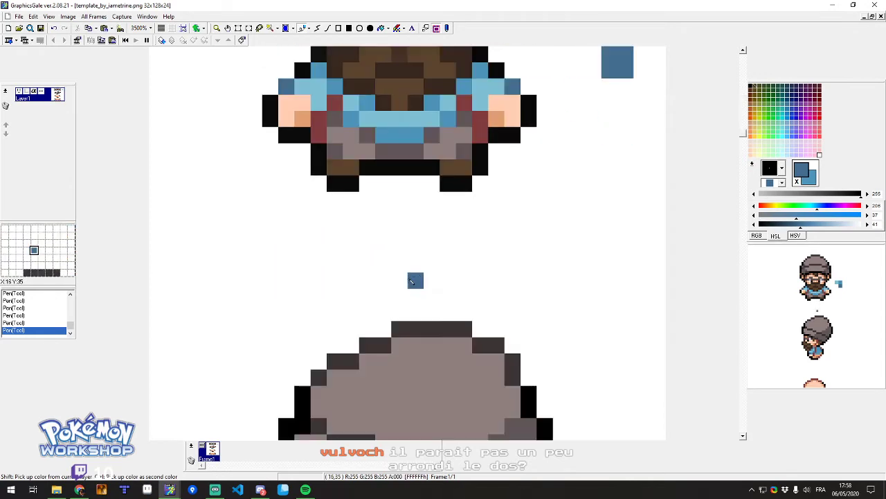
pyautogui.scroll(-5, 408, 201)
pyautogui.scroll(-5, 411, 201)
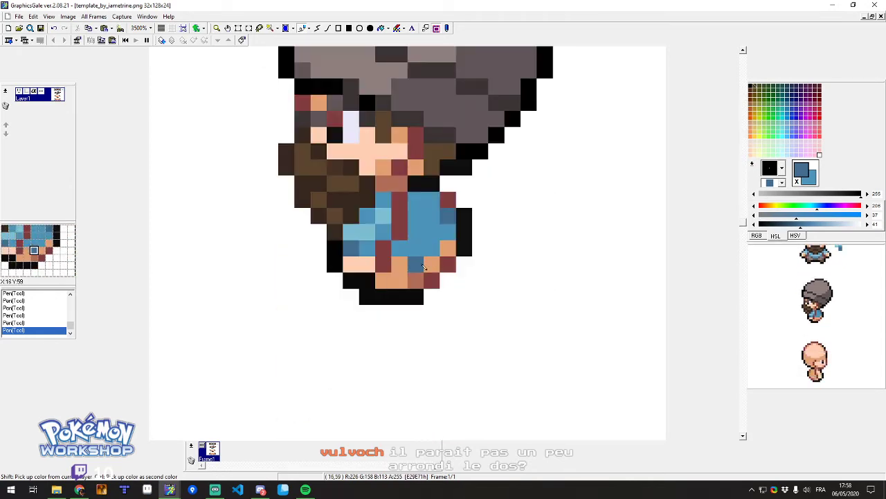
pyautogui.click(389, 247)
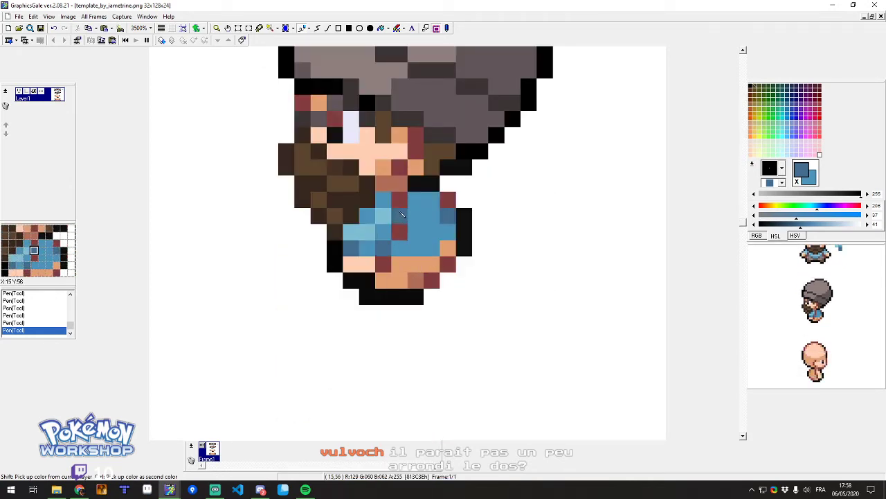
pyautogui.click(402, 199)
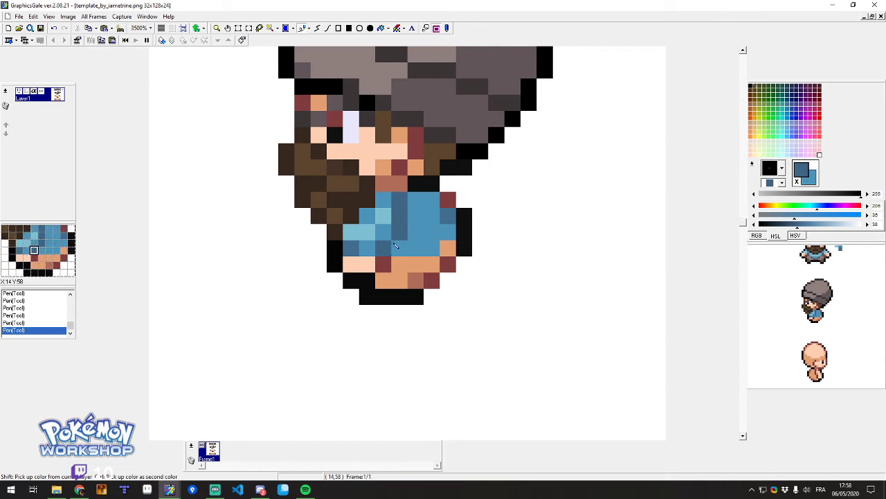
pyautogui.scroll(5, 367, 239)
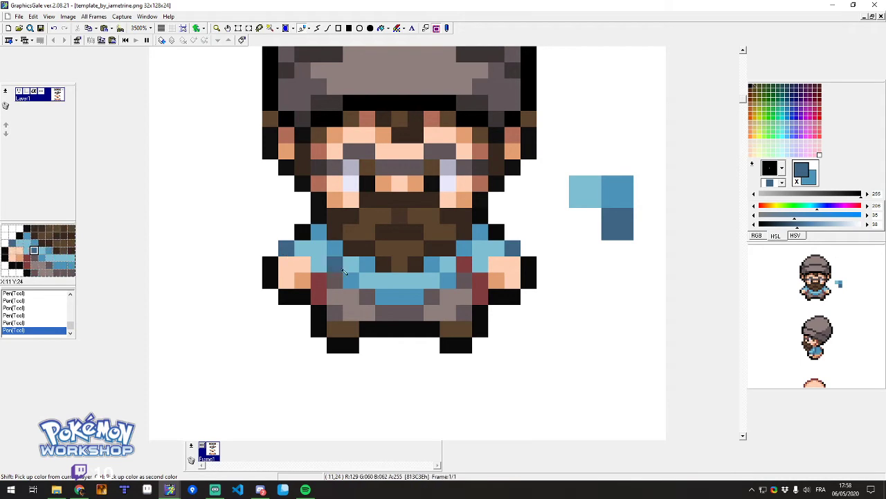
pyautogui.scroll(-3, 343, 265)
pyautogui.scroll(2, 343, 265)
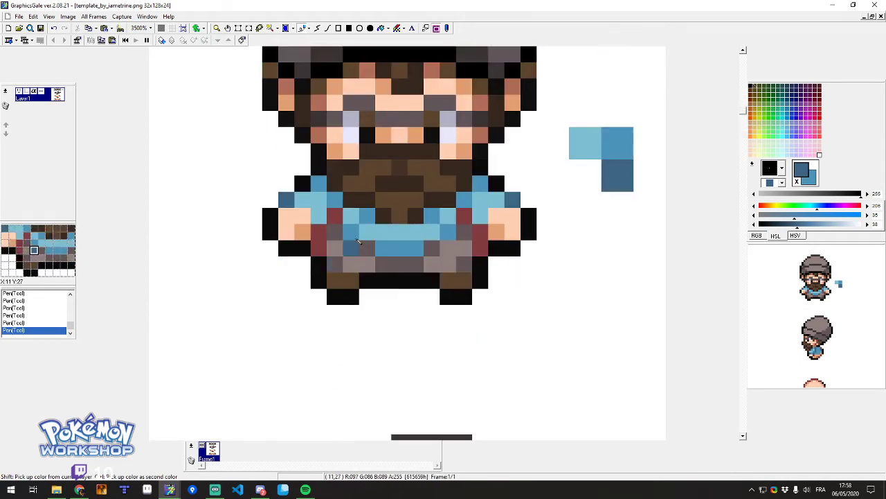
pyautogui.hotkey('alt', 'Tab')
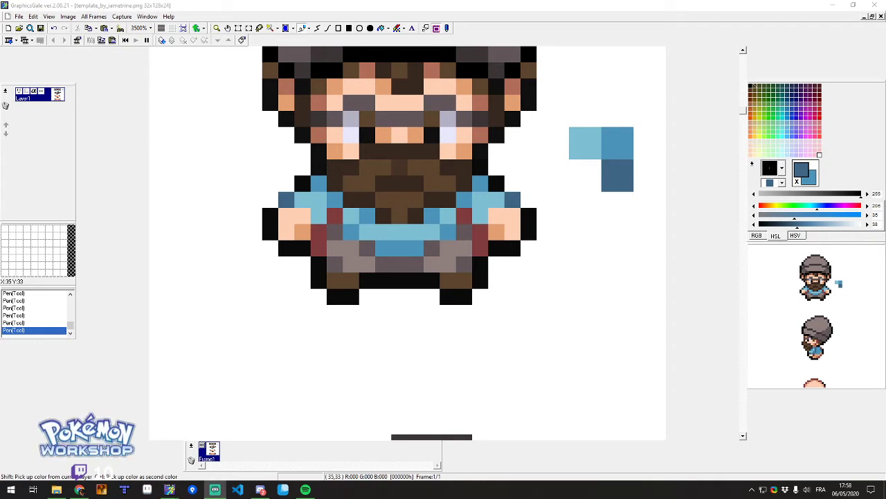
pyautogui.hotkey('alt', 'Tab')
# Try slate blue on the upper back corner of the left-facing sprite's shirt, with mid blue on the pixel below.
pyautogui.scroll(-4, 383, 293)
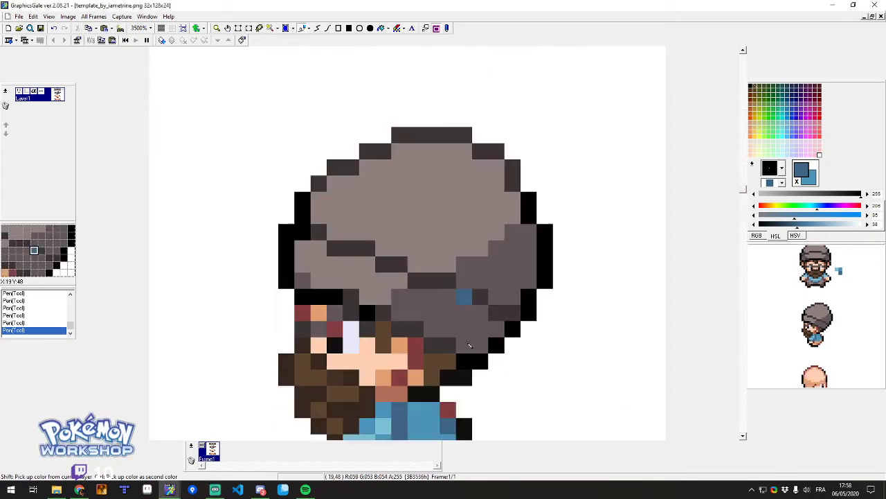
pyautogui.scroll(-1, 402, 265)
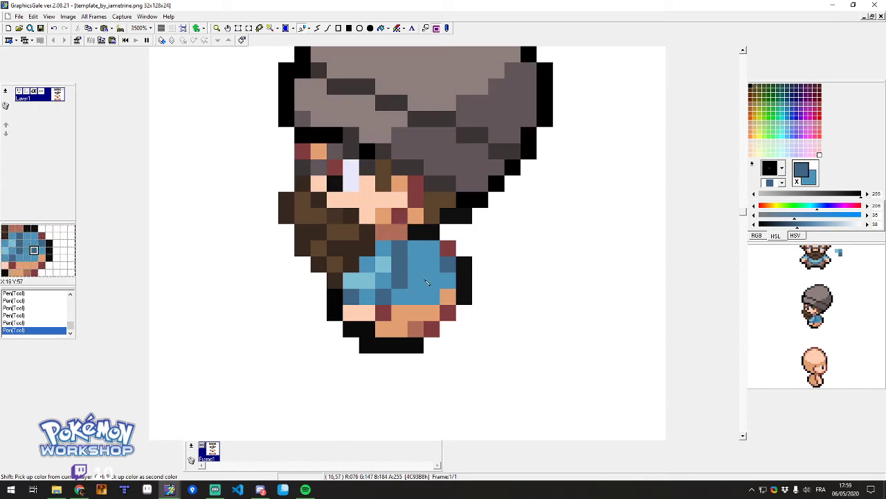
pyautogui.rightClick(465, 279)
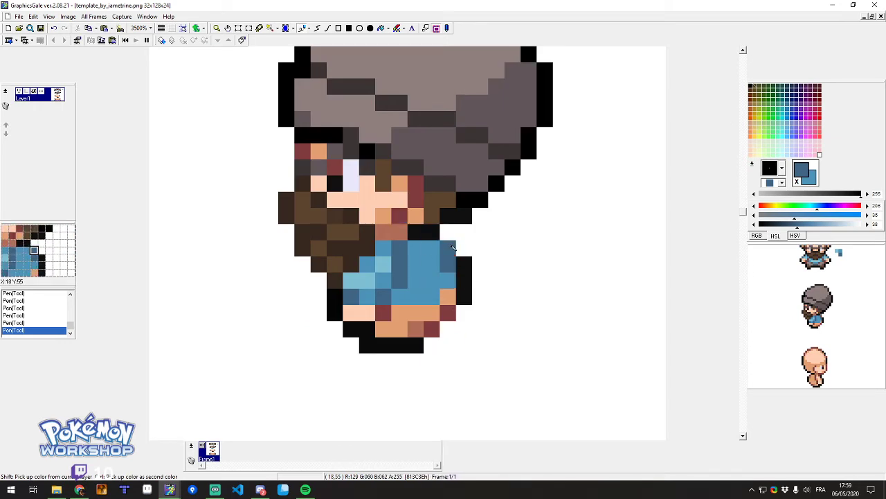
pyautogui.keyDown('ctrl'); pyautogui.click(452, 247); pyautogui.keyUp('ctrl')
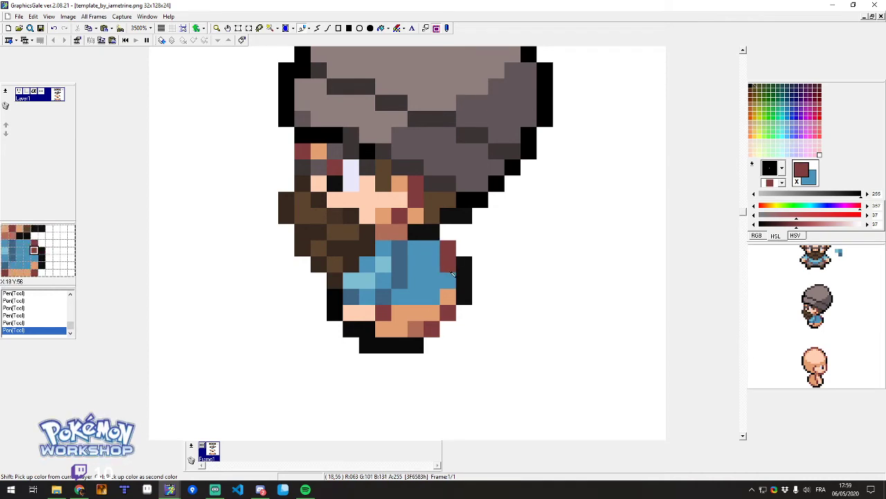
pyautogui.rightClick(448, 267)
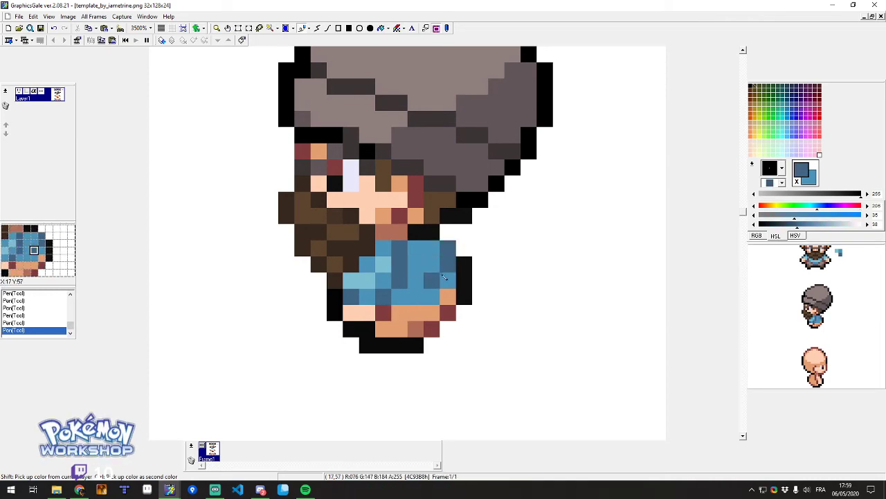
pyautogui.keyDown('ctrl'); pyautogui.click(424, 275); pyautogui.keyUp('ctrl')
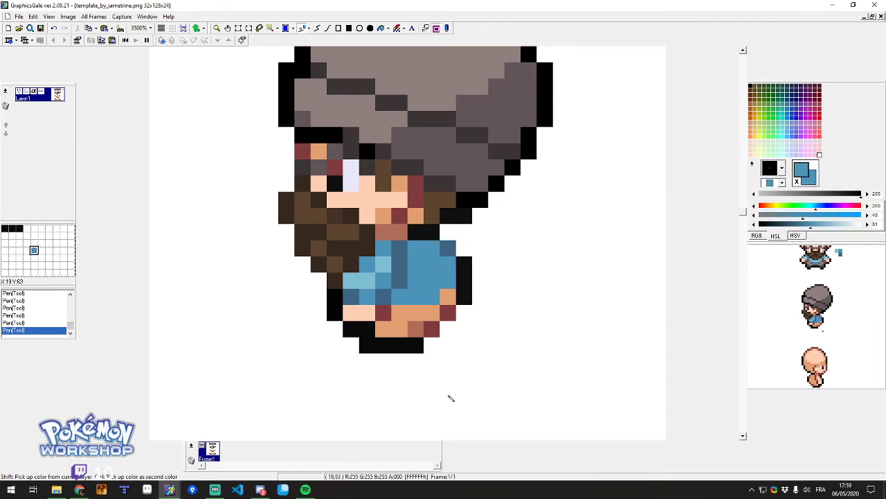
# Move the left-facing sprite's black back outline one pixel inward, erasing the old outer pixels to white to slim the torso.
pyautogui.keyDown('ctrl'); pyautogui.click(464, 264); pyautogui.keyUp('ctrl')
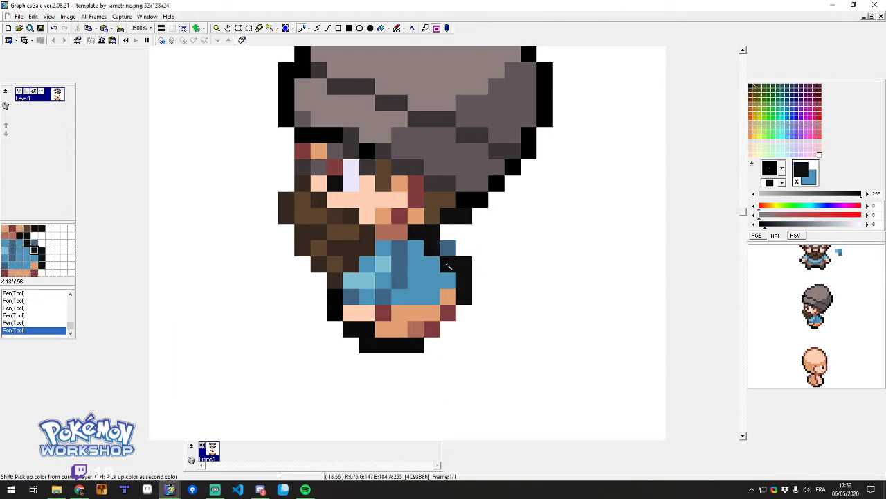
pyautogui.keyDown('ctrl'); pyautogui.click(482, 269); pyautogui.keyUp('ctrl')
pyautogui.rightClick(469, 265)
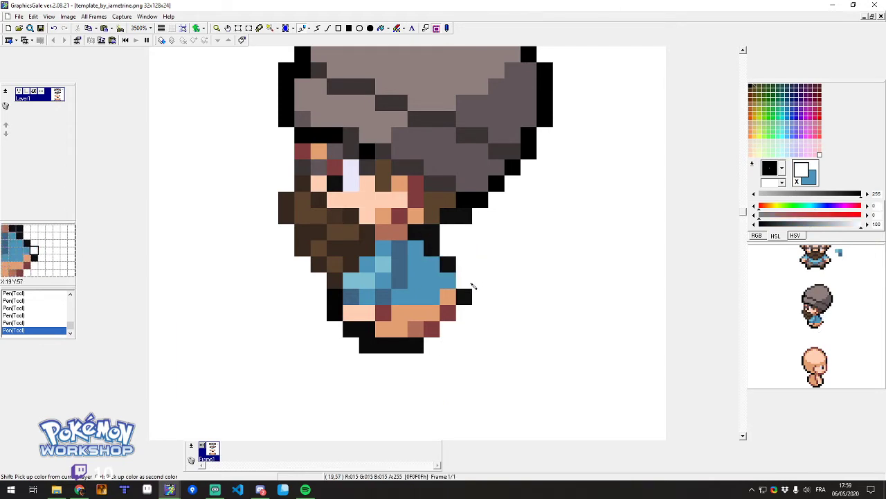
pyautogui.moveTo(471, 283)
pyautogui.mouseDown()
pyautogui.moveTo(450, 270)
pyautogui.moveTo(449, 296)
pyautogui.mouseUp()
pyautogui.rightClick(450, 267)
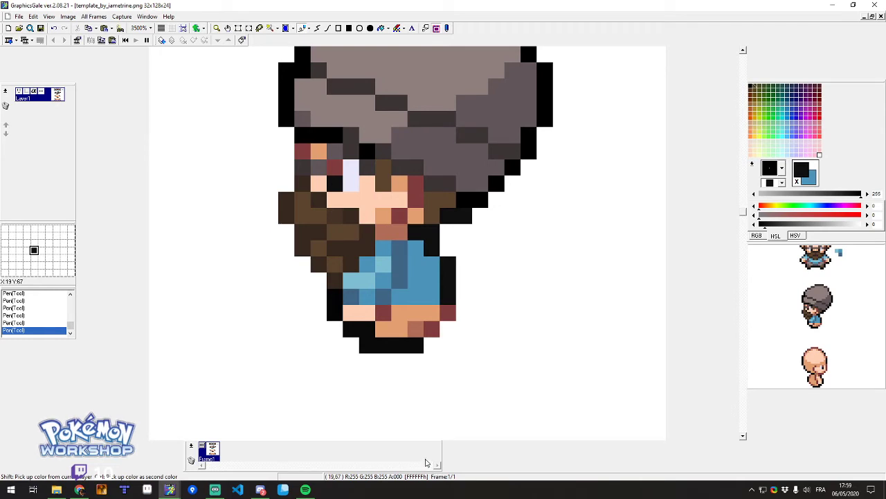
# Sample the darkened slate blue and recolour the top corner pixel of the left-facing sprite's back outline with it.
pyautogui.scroll(-10, 411, 290)
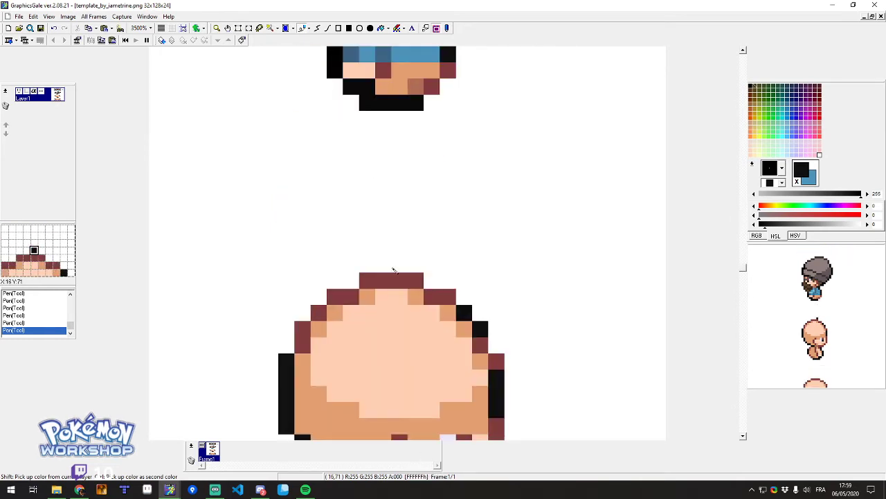
pyautogui.scroll(8, 350, 285)
pyautogui.scroll(1, 350, 286)
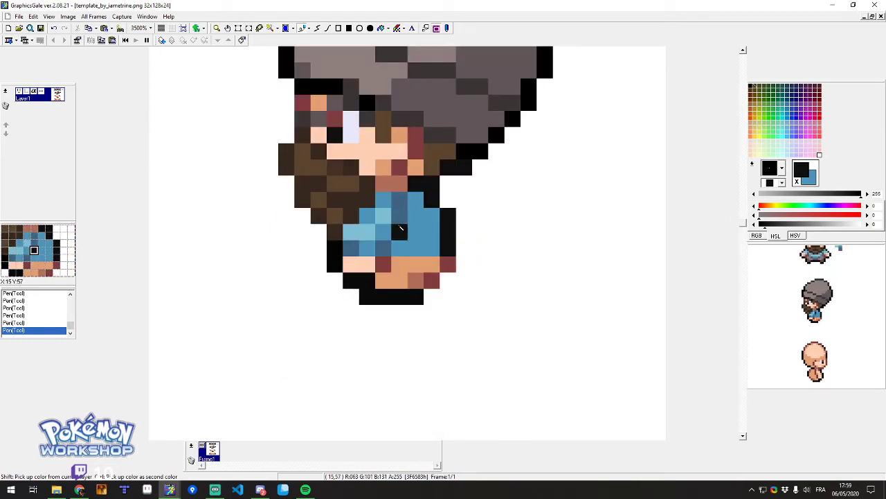
pyautogui.keyDown('ctrl'); pyautogui.click(431, 216); pyautogui.keyUp('ctrl')
pyautogui.rightClick(447, 215)
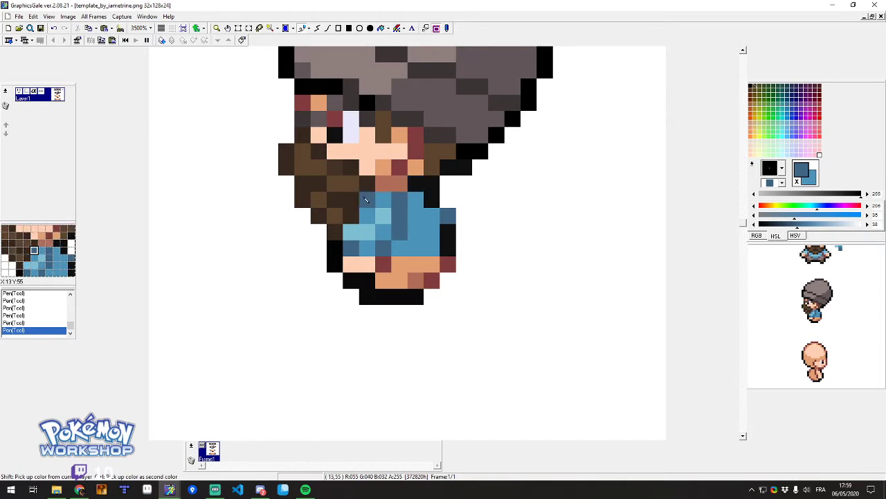
# Extend the hair across the left-facing sprite's neck with one medium brown pixel and one dark brown pixel above the collar.
pyautogui.rightClick(417, 187)
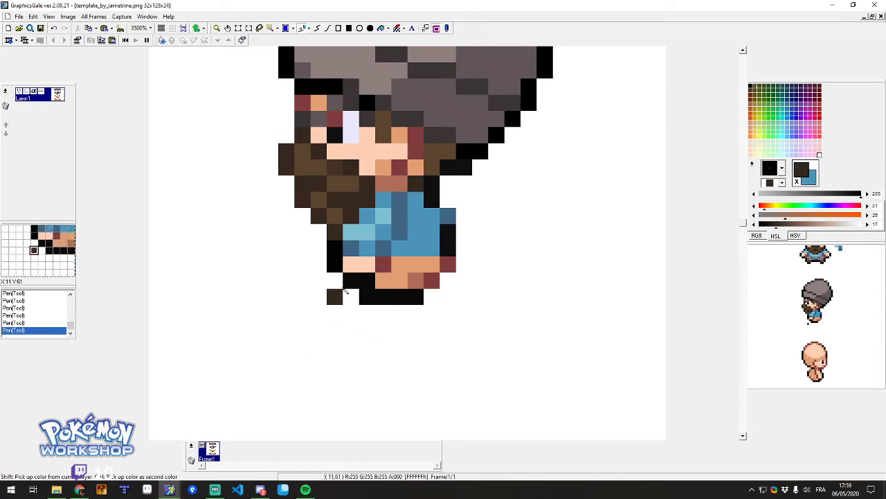
pyautogui.scroll(1, 374, 294)
pyautogui.rightClick(432, 216)
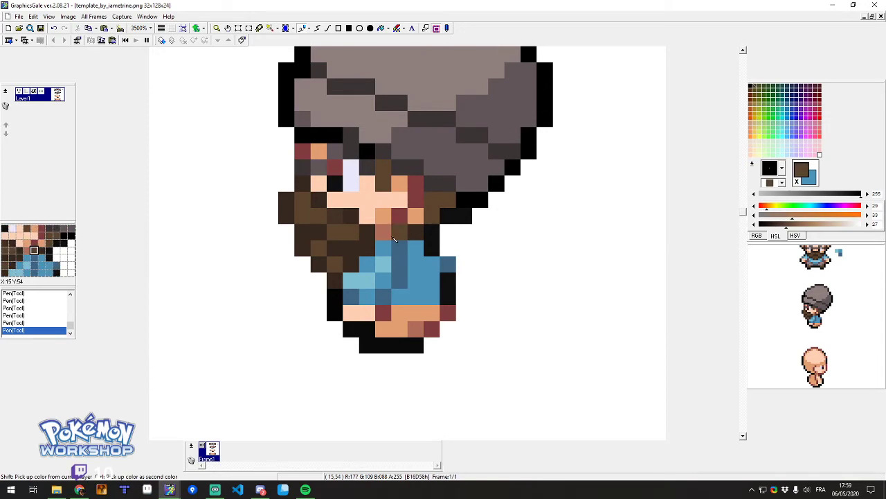
pyautogui.rightClick(416, 238)
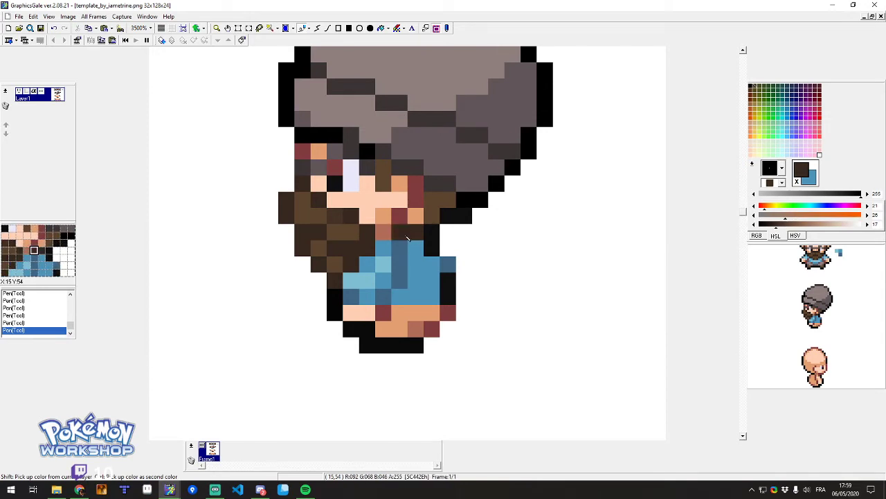
pyautogui.scroll(-1, 402, 280)
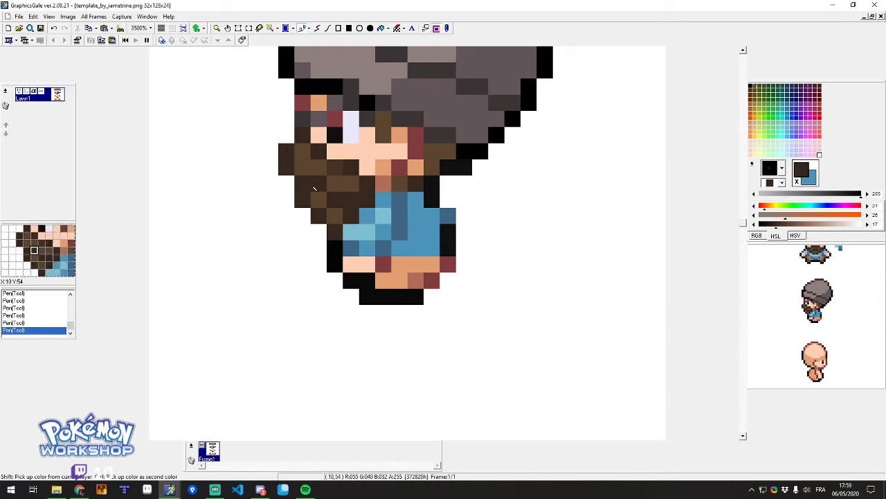
# Recolour the lower arm line on the left-facing sprite's shirt, testing black before repainting it in the beard's dark brown.
pyautogui.scroll(-2, 383, 232)
pyautogui.keyDown('ctrl'); pyautogui.click(408, 104); pyautogui.keyUp('ctrl')
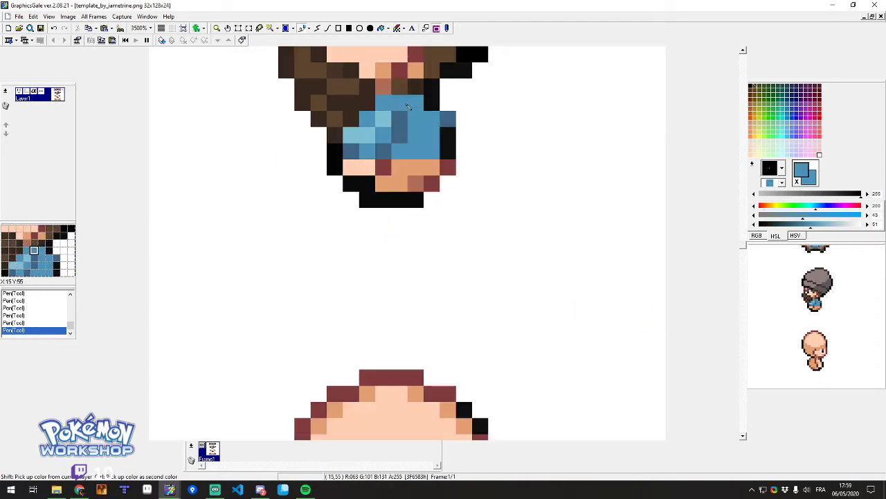
pyautogui.rightClick(447, 135)
pyautogui.moveTo(400, 120); pyautogui.dragTo(385, 154)
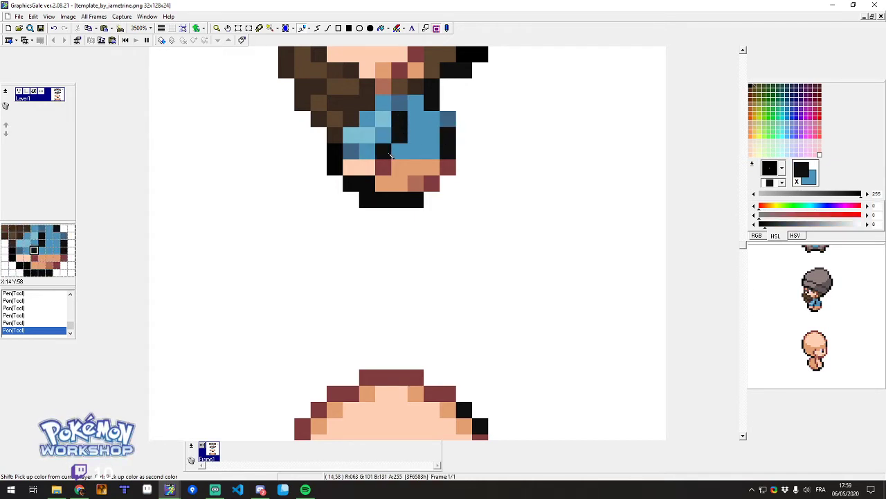
pyautogui.keyDown('ctrl'); pyautogui.click(368, 104); pyautogui.keyUp('ctrl')
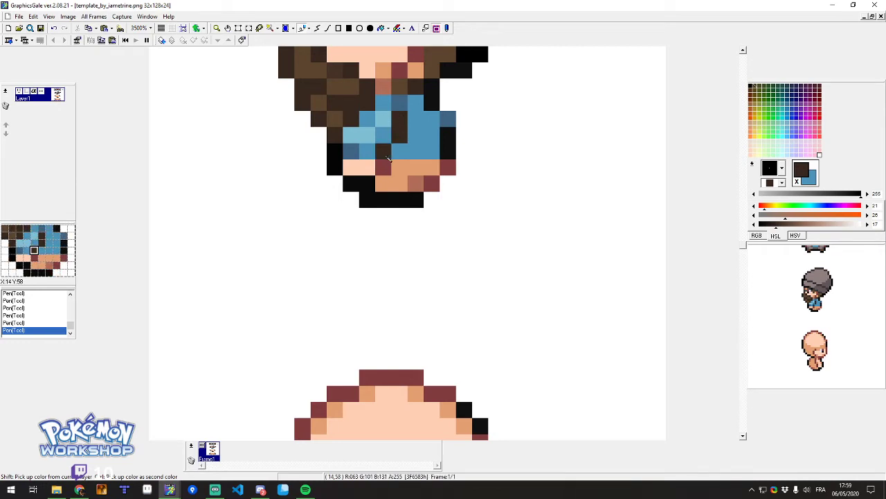
# Undo the dark brown arm line and shade the left-facing shirt's lower back corner with one sampled slate blue pixel.
pyautogui.hotkey('ctrl', 'z')
pyautogui.hotkey('ctrl', 'z')
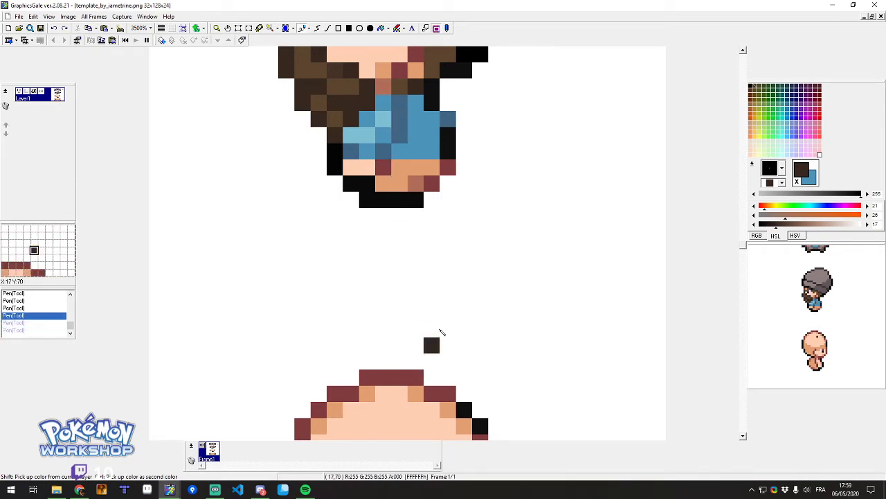
pyautogui.scroll(2, 400, 149)
pyautogui.rightClick(430, 199)
pyautogui.click(400, 216)
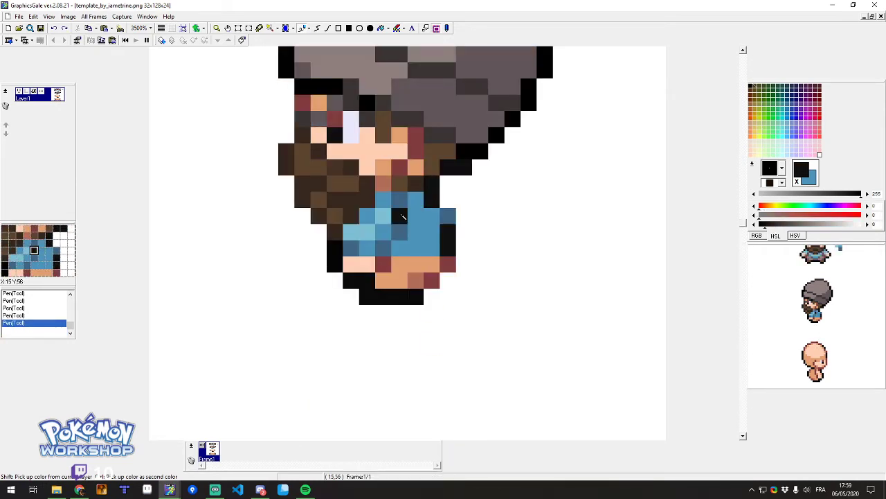
pyautogui.keyDown('ctrl'); pyautogui.click(449, 217); pyautogui.keyUp('ctrl')
pyautogui.click(399, 216)
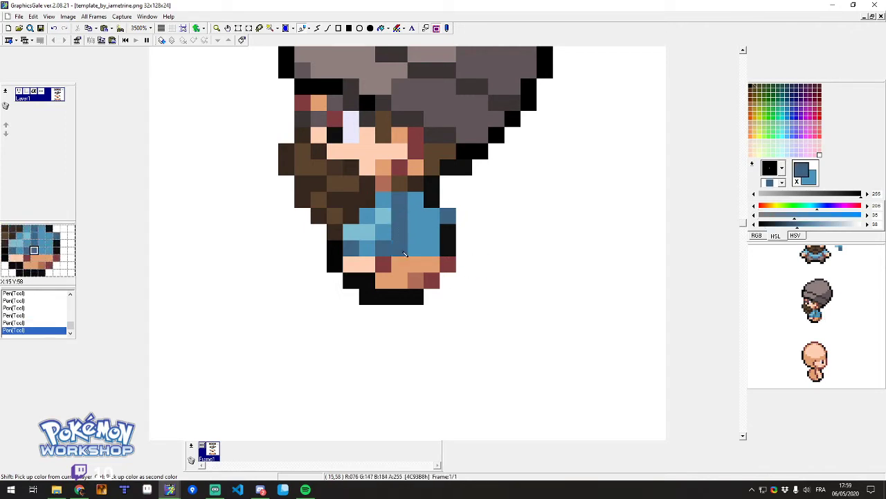
pyautogui.click(384, 297)
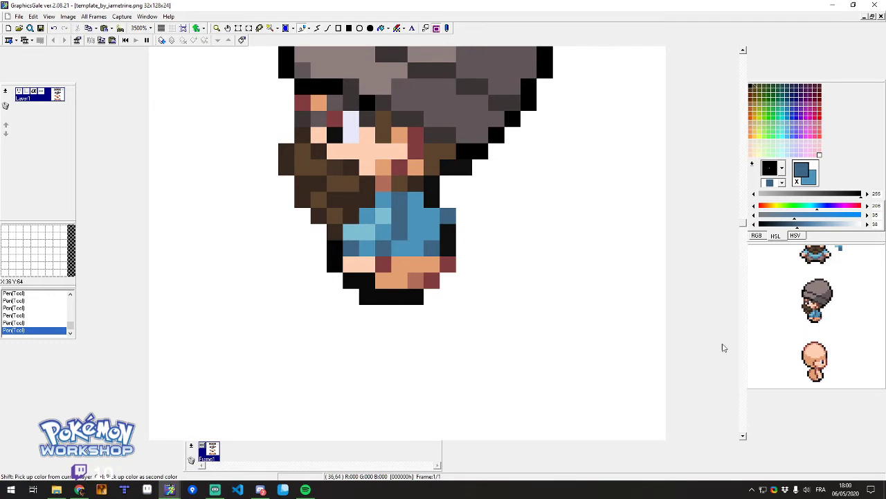
pyautogui.scroll(-3, 409, 240)
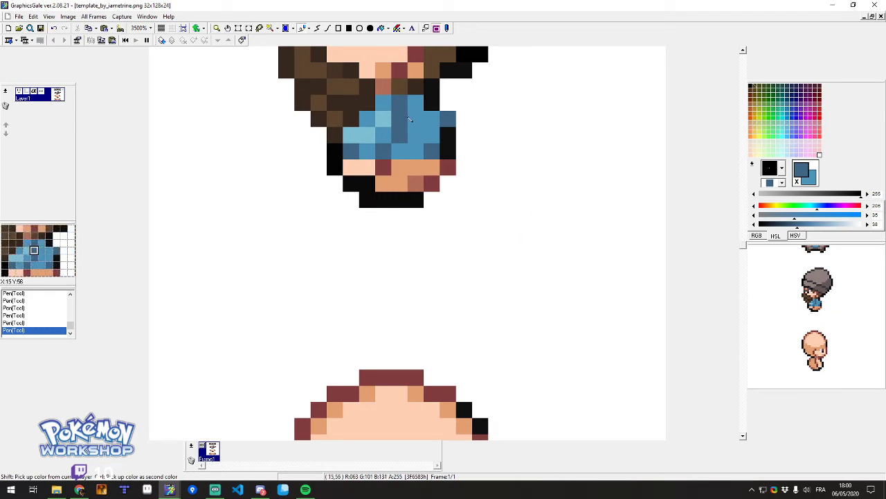
pyautogui.scroll(3, 419, 177)
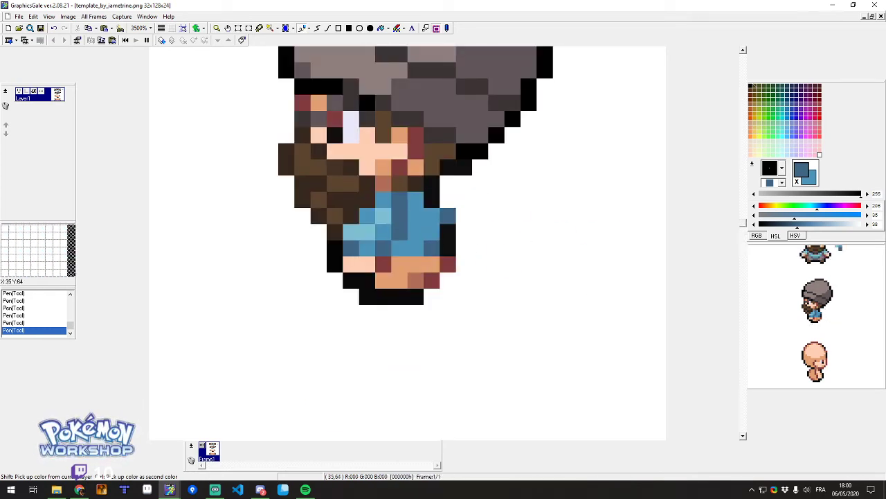
pyautogui.hotkey('alt', 'Tab')
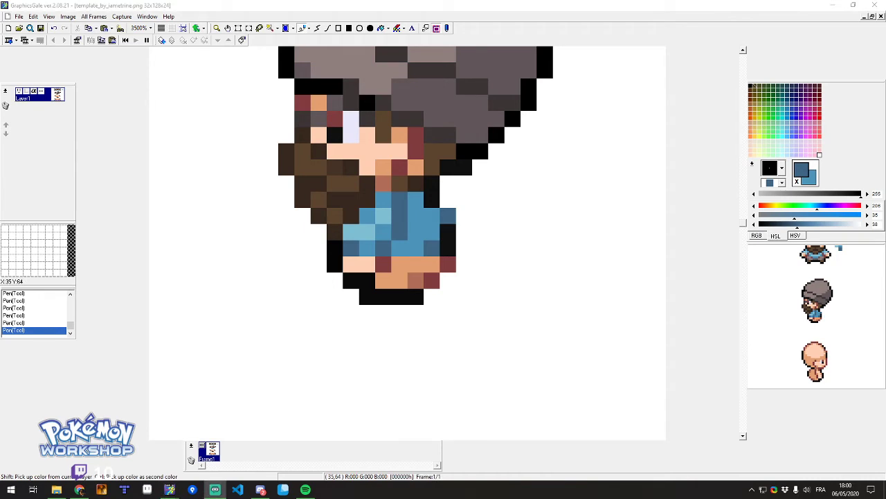
pyautogui.click(675, 284)
pyautogui.scroll(-3, 400, 247)
pyautogui.scroll(3, 374, 221)
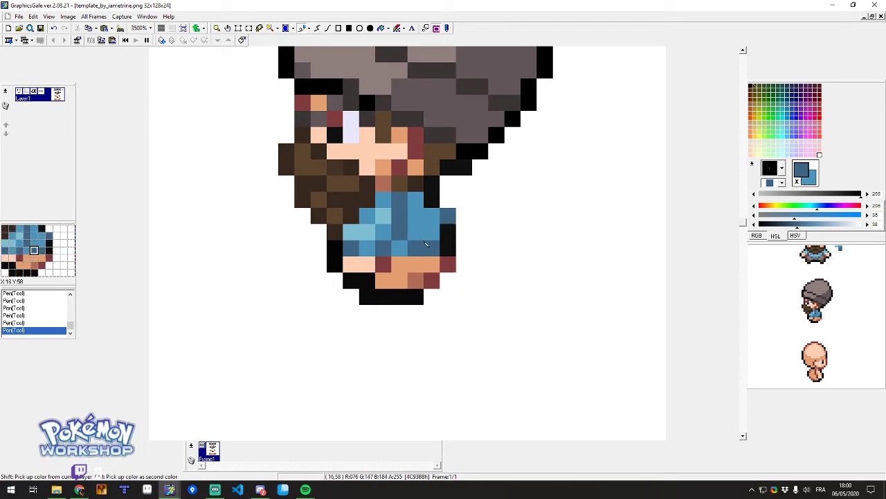
pyautogui.scroll(-3, 426, 243)
pyautogui.scroll(3, 429, 183)
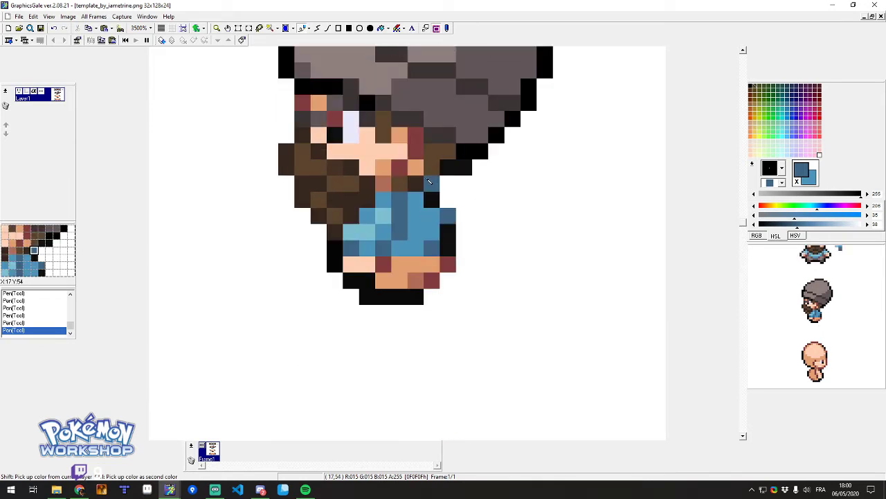
# Move the bare right-facing template's back outline one pixel inward with black and maroon, erasing the old outer pixels to white.
pyautogui.scroll(-6, 404, 201)
pyautogui.keyDown('shift'); pyautogui.click(351, 167); pyautogui.keyUp('shift')
pyautogui.click(350, 182)
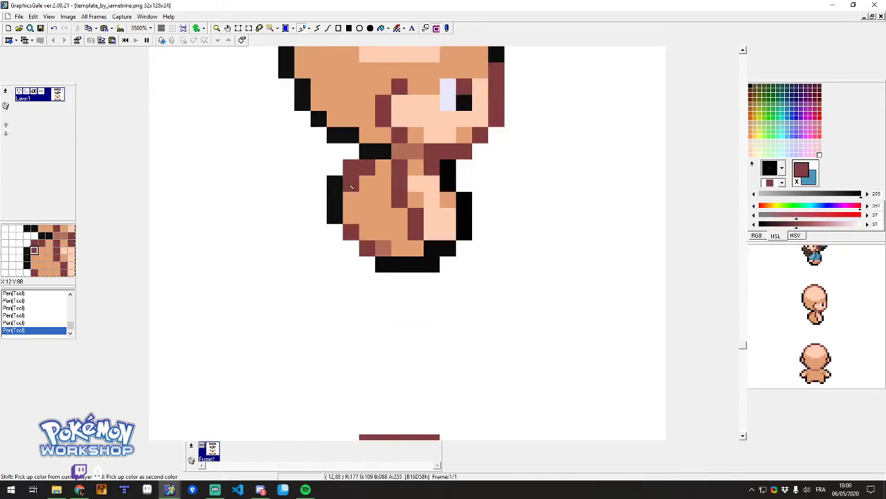
pyautogui.keyDown('shift'); pyautogui.click(338, 169); pyautogui.keyUp('shift')
pyautogui.click(350, 172)
pyautogui.keyDown('shift'); pyautogui.click(336, 183); pyautogui.keyUp('shift')
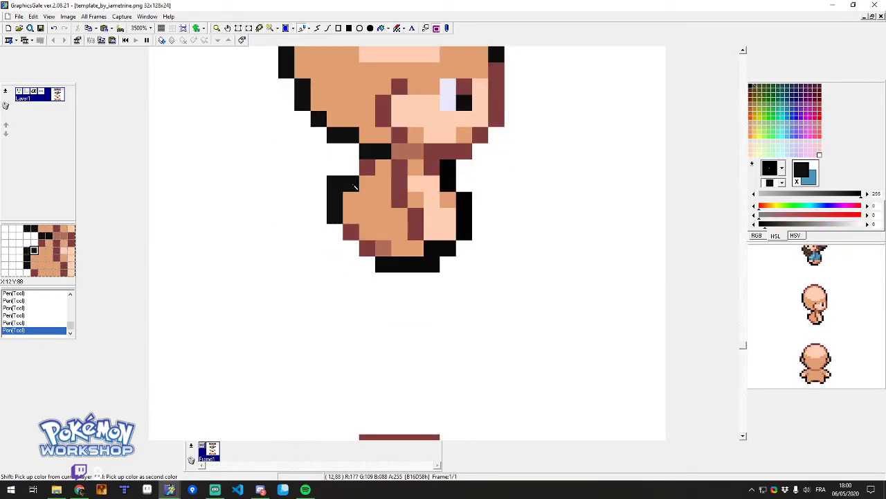
pyautogui.moveTo(351, 194)
pyautogui.mouseDown()
pyautogui.moveTo(358, 239)
pyautogui.moveTo(331, 234)
pyautogui.moveTo(335, 183)
pyautogui.mouseUp()
pyautogui.keyDown('shift'); pyautogui.click(335, 231); pyautogui.keyUp('shift')
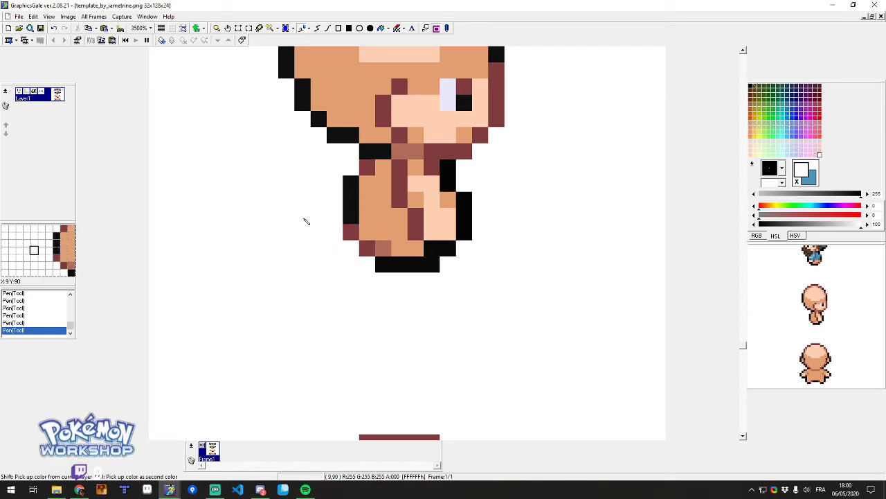
pyautogui.scroll(3, 309, 216)
pyautogui.scroll(-3, 309, 216)
pyautogui.scroll(-5, 308, 214)
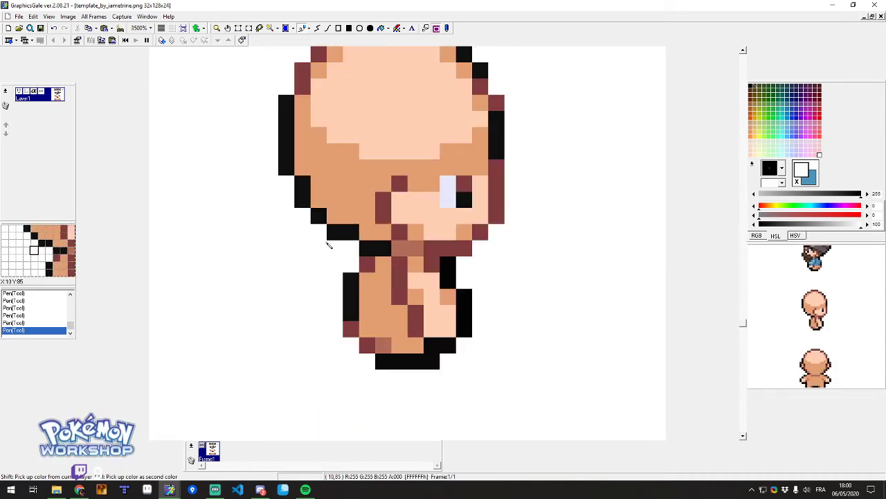
pyautogui.rightClick(365, 266)
# Sample the shirt's slate blue and recolour the black pixel between the left-facing sprite's neck and back shoulder with it.
pyautogui.scroll(5, 367, 244)
pyautogui.hotkey('ctrl', 'z')
pyautogui.scroll(3, 370, 222)
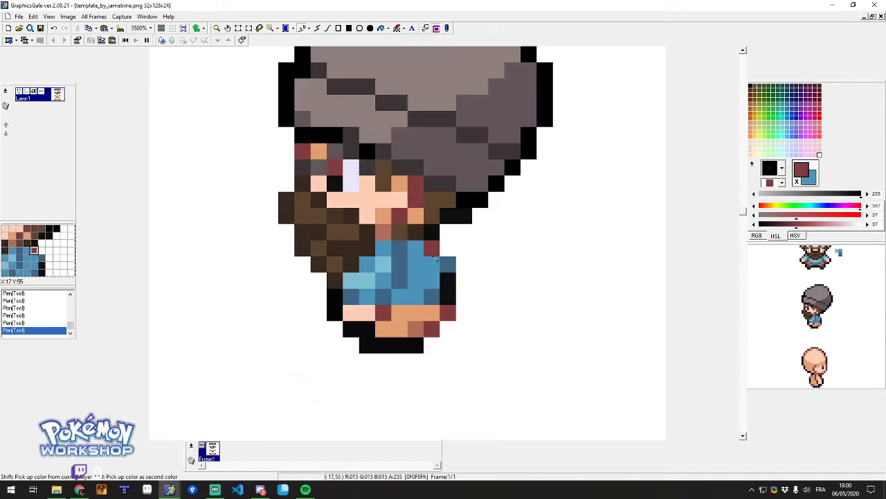
pyautogui.keyDown('shift'); pyautogui.click(432, 246); pyautogui.keyUp('shift')
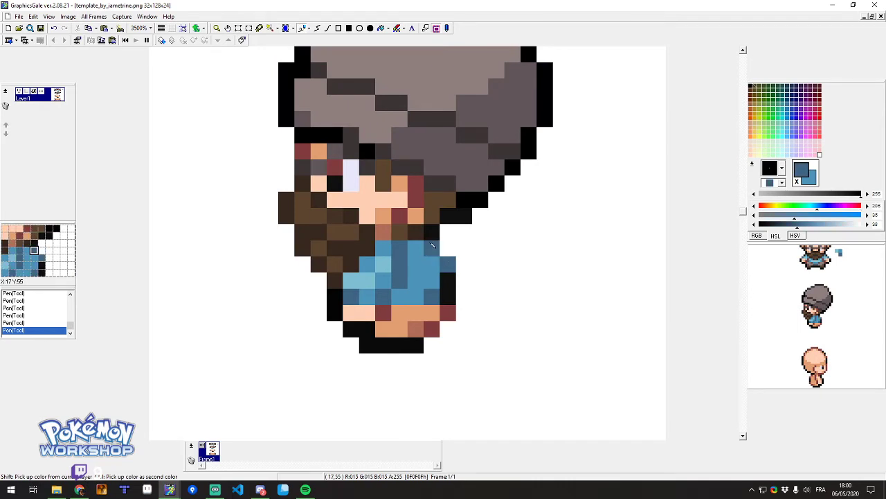
pyautogui.scroll(2, 388, 266)
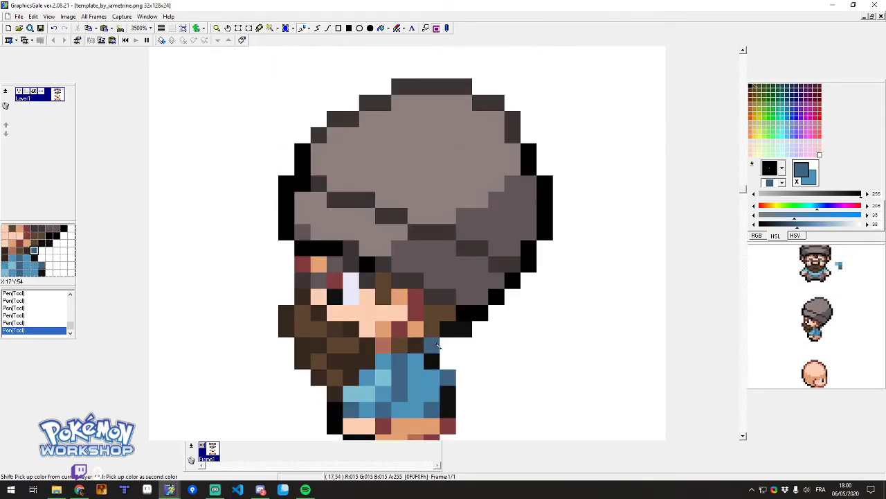
pyautogui.moveTo(438, 346); pyautogui.dragTo(451, 344)
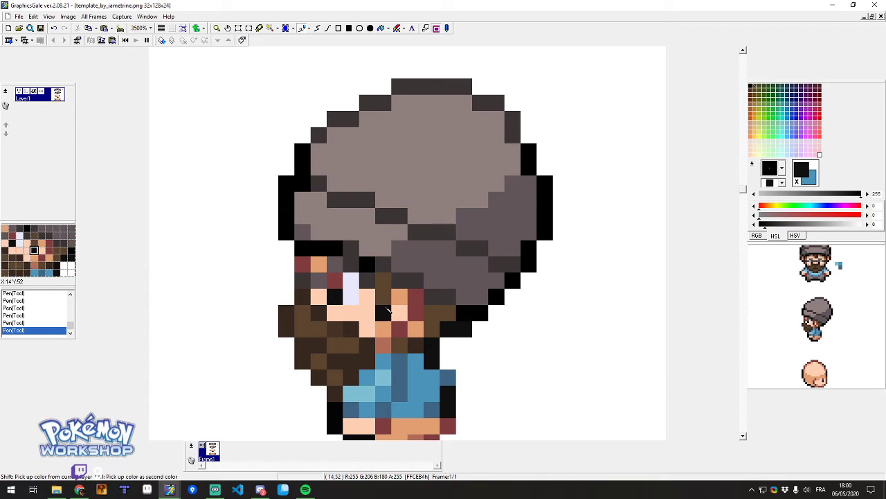
pyautogui.keyDown('shift'); pyautogui.click(447, 376); pyautogui.keyUp('shift')
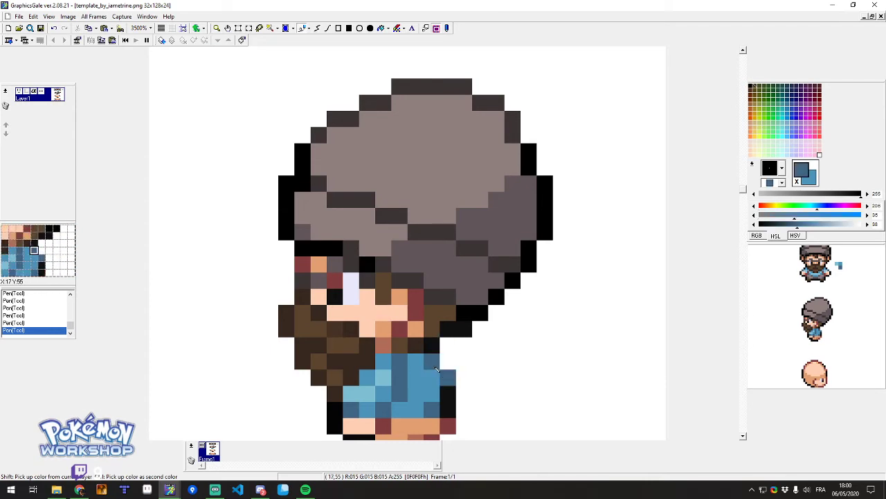
pyautogui.click(436, 368)
pyautogui.scroll(-7, 430, 343)
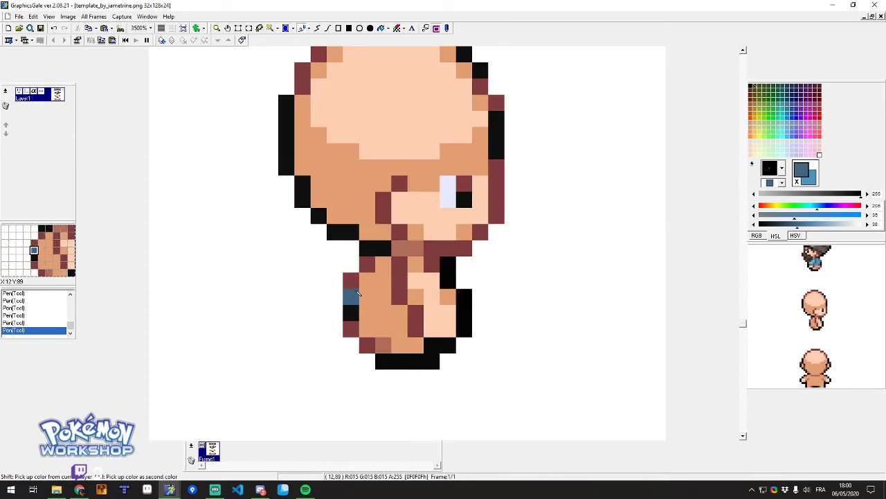
pyautogui.scroll(8, 397, 216)
pyautogui.hotkey('ctrl', 'z')
# Select the whole left-facing sprite and place a copy of it below, over the right-facing template.
pyautogui.scroll(-2, 484, 238)
pyautogui.scroll(-5, 426, 257)
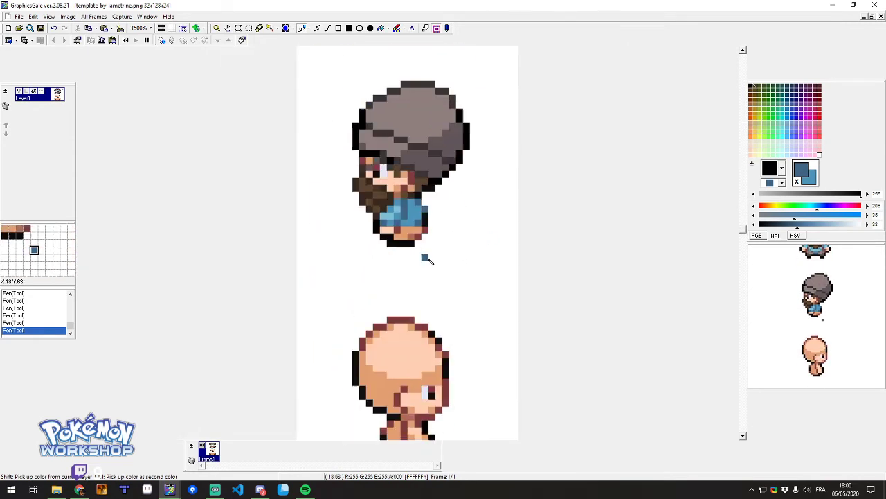
pyautogui.scroll(3, 402, 243)
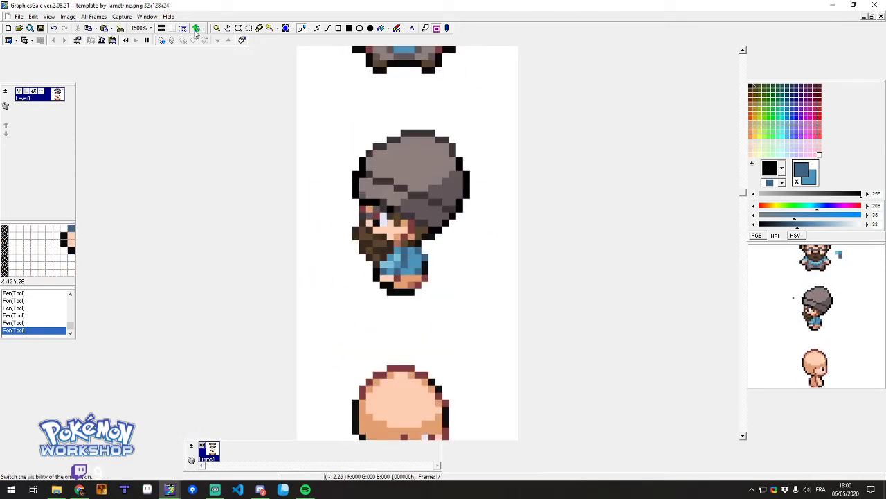
pyautogui.click(238, 28)
pyautogui.moveTo(318, 116); pyautogui.dragTo(490, 296)
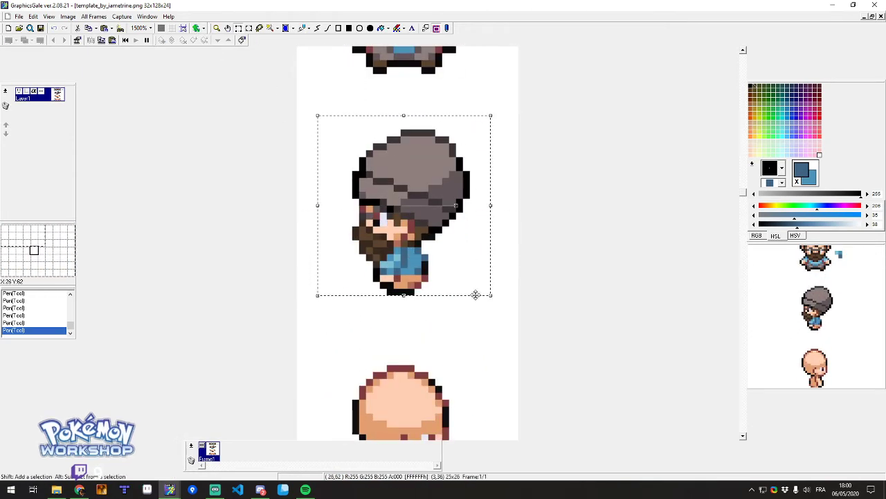
pyautogui.scroll(-3, 458, 268)
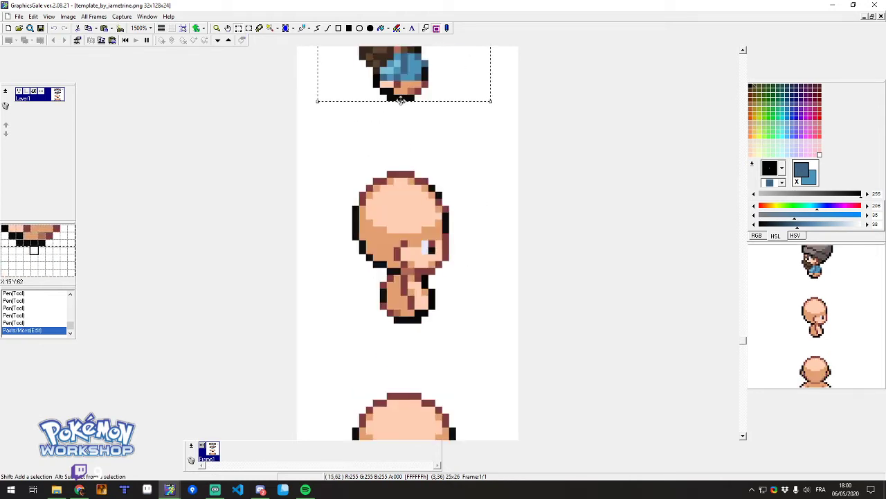
pyautogui.moveTo(400, 102); pyautogui.dragTo(403, 261)
# Flip the copied sprite horizontally and position it exactly over the right-facing template, covering it.
pyautogui.click(67, 16)
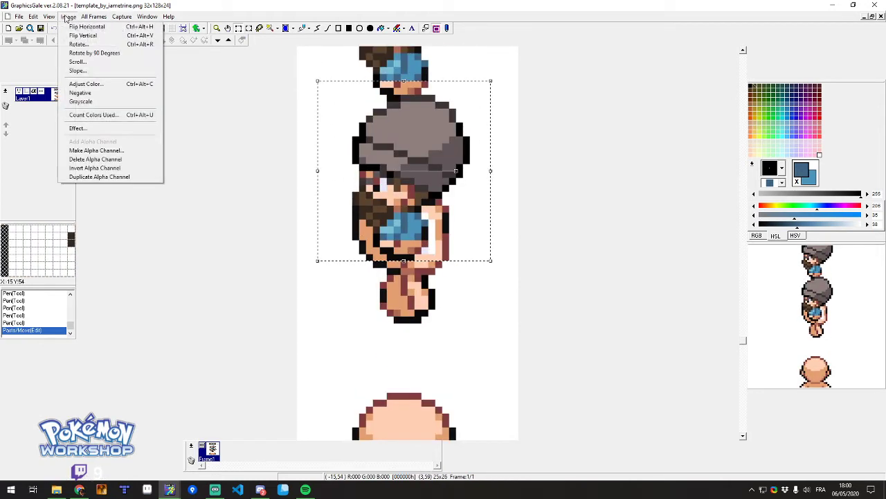
pyautogui.click(86, 26)
pyautogui.moveTo(399, 193); pyautogui.dragTo(399, 255)
pyautogui.click(348, 340)
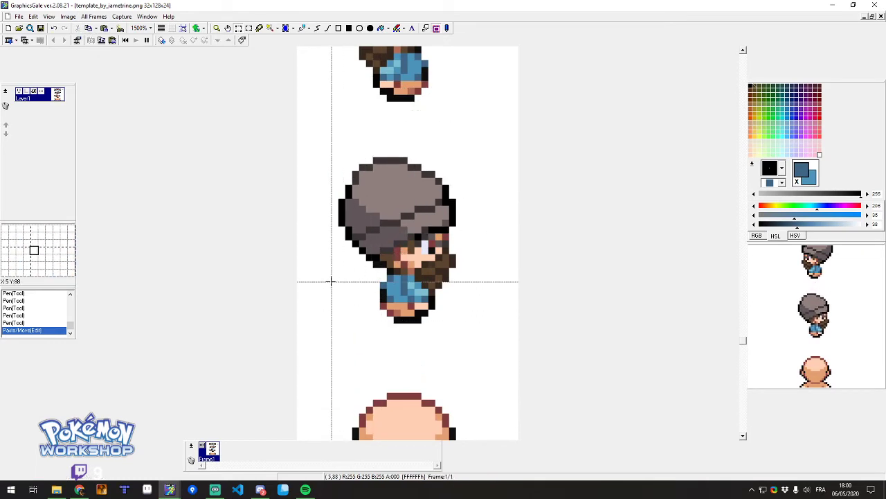
# Sample the hat's darker grey and shade the front edge of the right-facing hat's crown down to the fold line.
pyautogui.scroll(6, 366, 269)
pyautogui.scroll(-5, 367, 268)
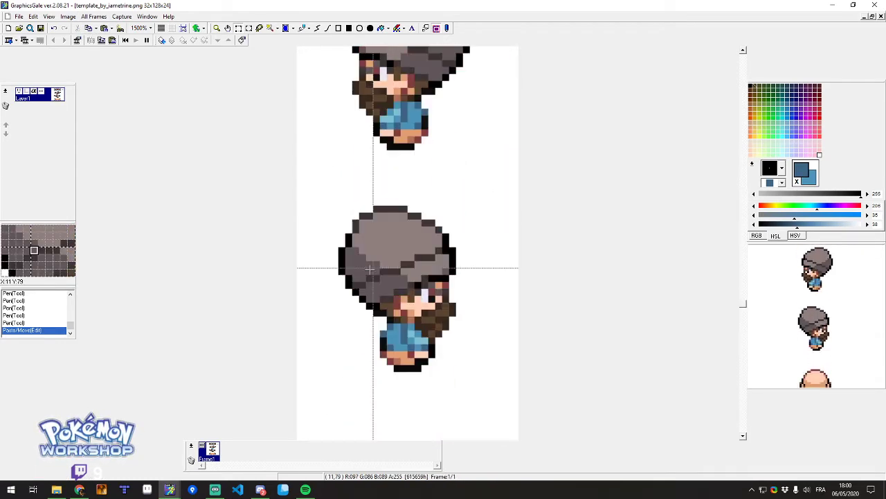
pyautogui.scroll(2, 370, 268)
pyautogui.scroll(-4, 373, 213)
pyautogui.scroll(4, 414, 156)
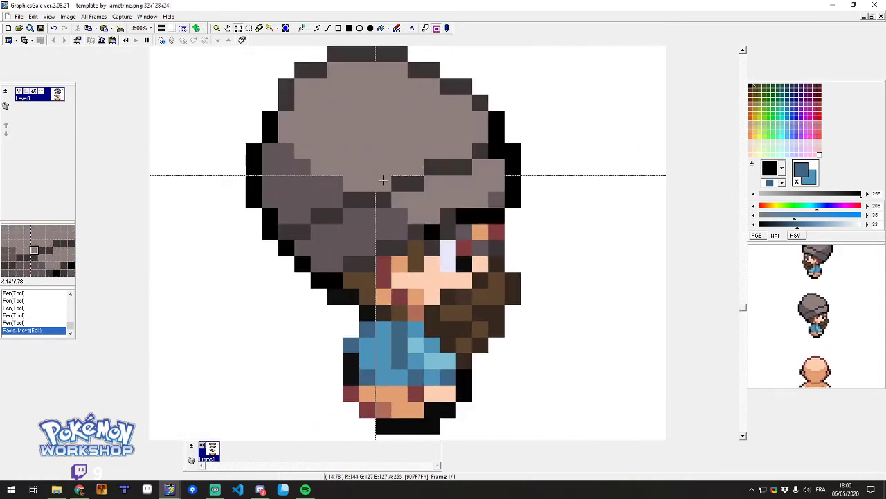
pyautogui.press('p')
pyautogui.rightClick(312, 178)
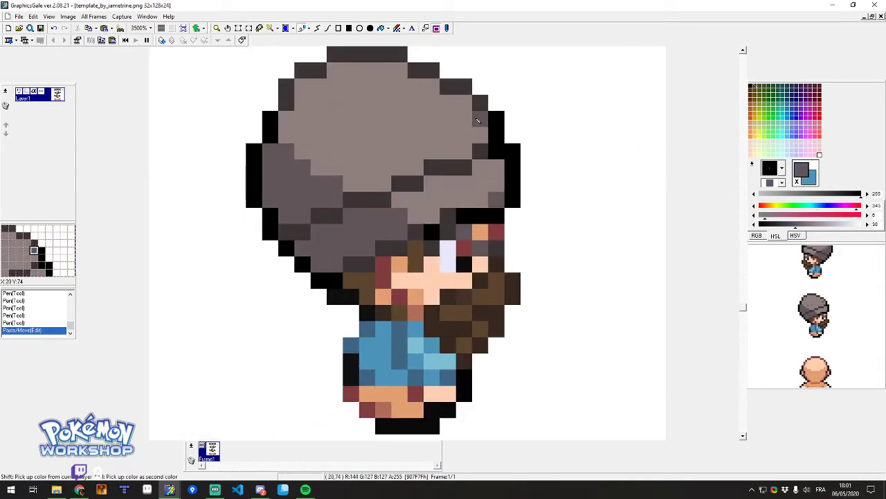
pyautogui.click(479, 119)
pyautogui.moveTo(464, 151)
pyautogui.mouseDown()
pyautogui.moveTo(463, 137)
pyautogui.moveTo(447, 150)
pyautogui.mouseUp()
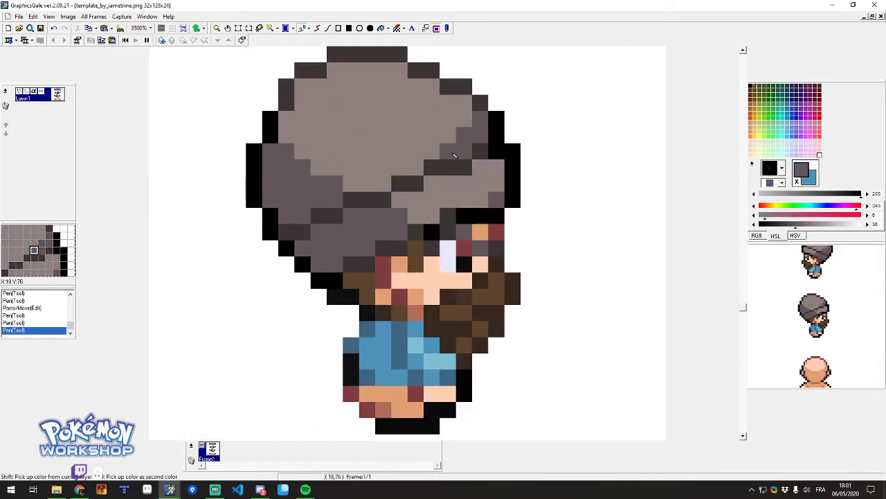
# Add one darker grey pixel above the fold line's middle and shade most of the right-facing hat's front band, leaving light highlight pixels.
pyautogui.click(400, 169)
pyautogui.hotkey('ctrl', 'z')
pyautogui.click(411, 168)
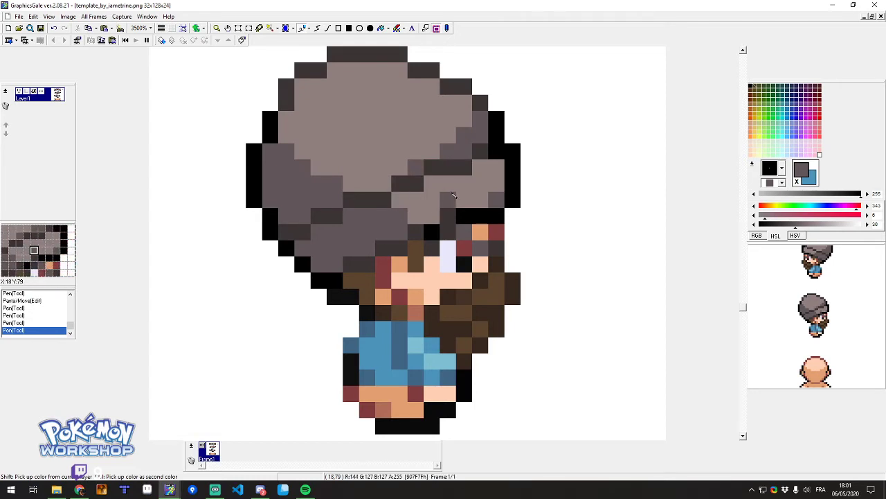
pyautogui.click(417, 198)
pyautogui.moveTo(418, 200)
pyautogui.mouseDown()
pyautogui.moveTo(490, 182)
pyautogui.moveTo(492, 169)
pyautogui.moveTo(495, 179)
pyautogui.moveTo(480, 187)
pyautogui.moveTo(487, 195)
pyautogui.moveTo(341, 245)
pyautogui.mouseUp()
# Rework the back shadow of the right-facing hat's crown, extending the light grey area about one pixel into the darker grey.
pyautogui.rightClick(402, 201)
pyautogui.moveTo(339, 181)
pyautogui.mouseDown()
pyautogui.moveTo(308, 186)
pyautogui.moveTo(298, 160)
pyautogui.mouseUp()
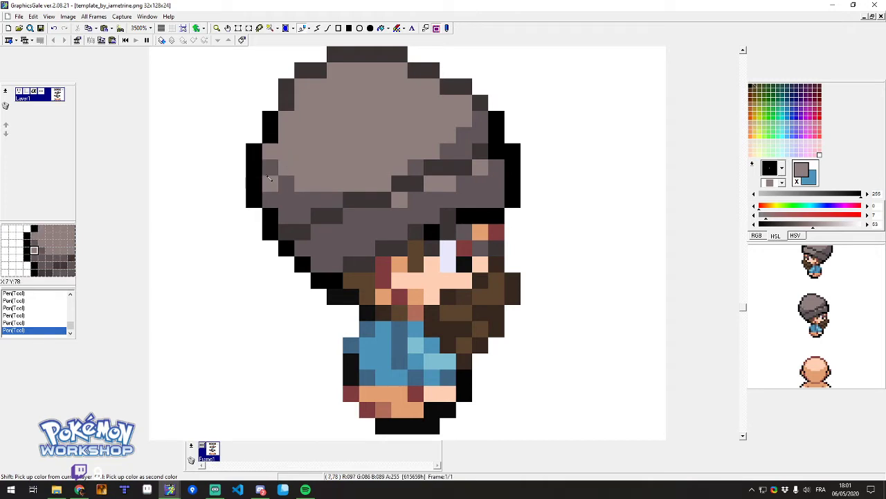
pyautogui.rightClick(267, 156)
pyautogui.click(302, 183)
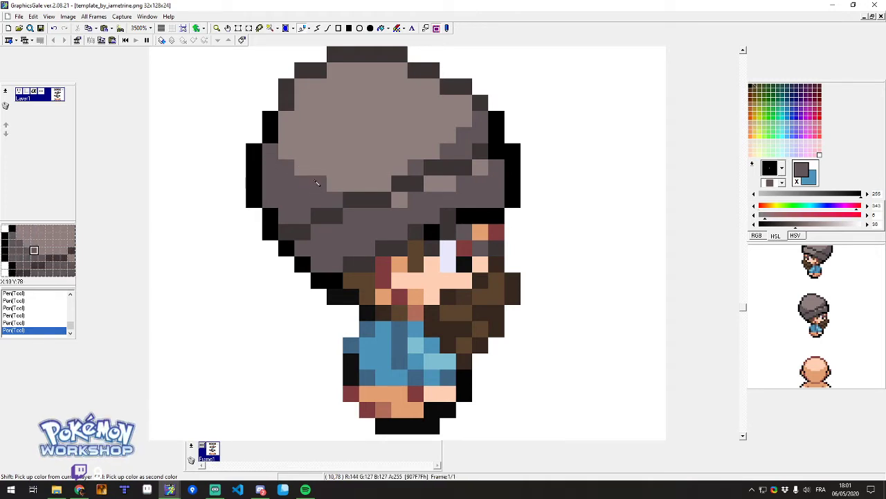
pyautogui.scroll(2, 312, 187)
pyautogui.click(308, 151)
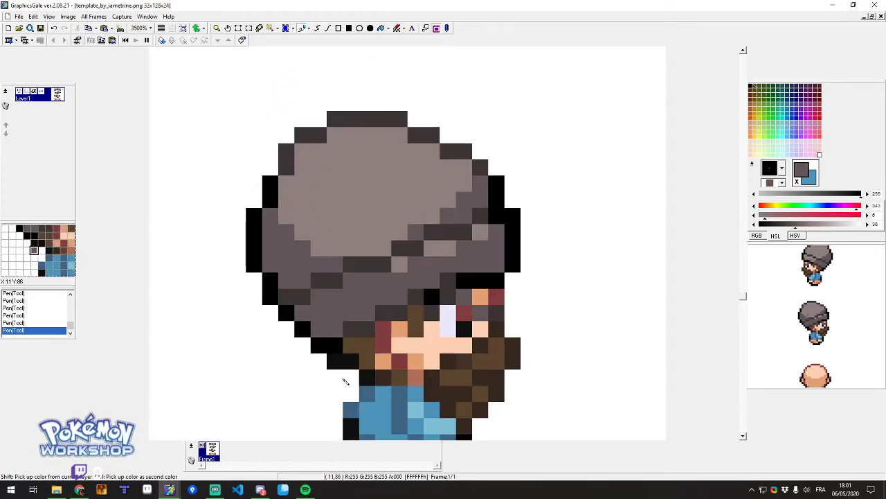
pyautogui.scroll(-2, 340, 221)
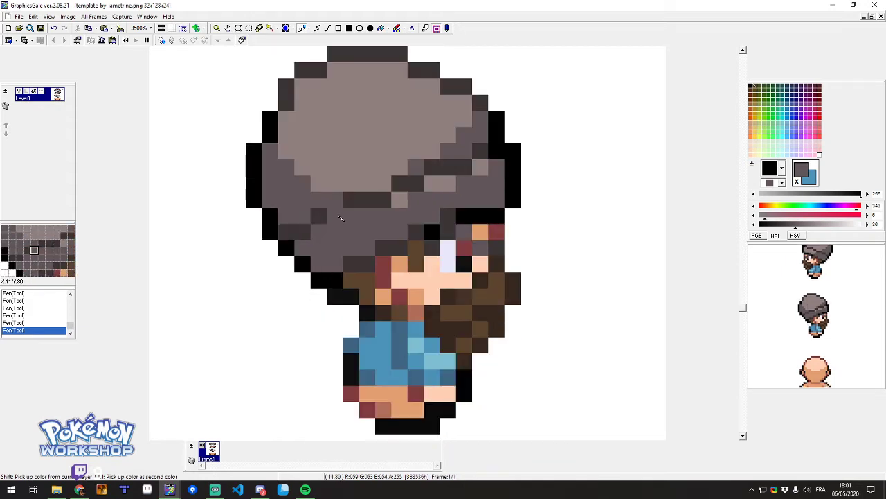
pyautogui.scroll(3, 331, 205)
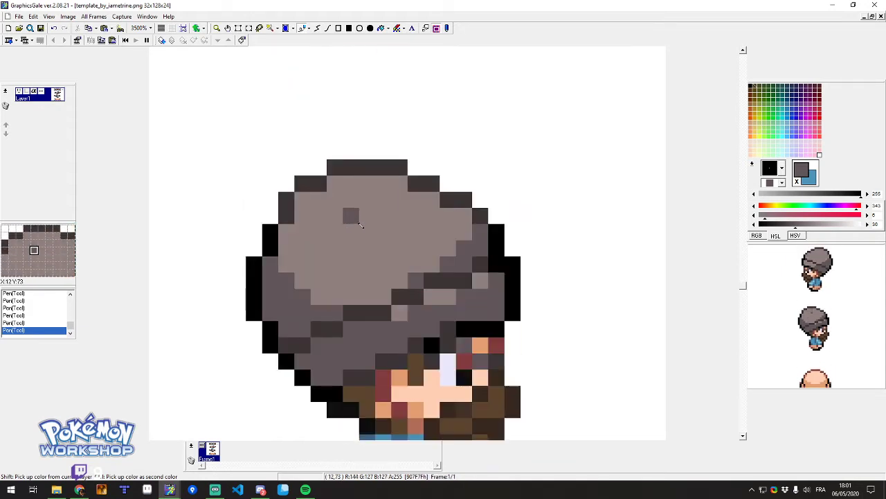
# Add a light grey highlight patch to the back of the right-facing hat's band, keeping darker grey pixels along its edges.
pyautogui.click(336, 296)
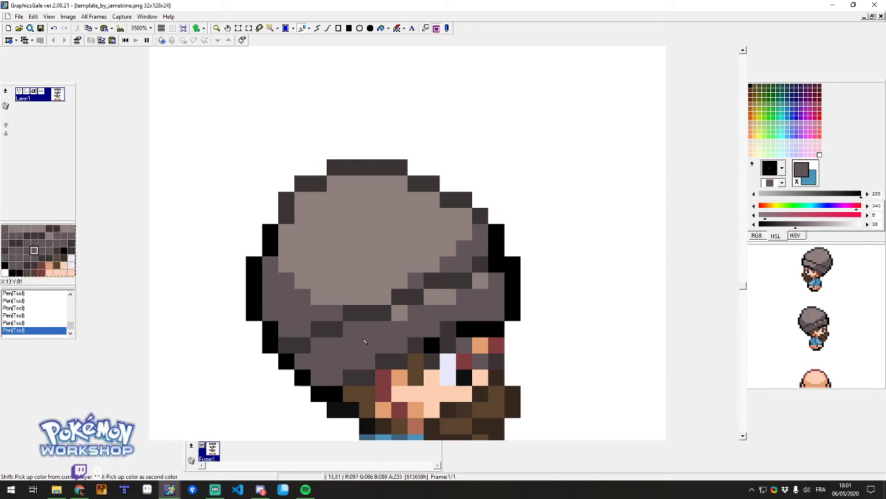
pyautogui.rightClick(401, 318)
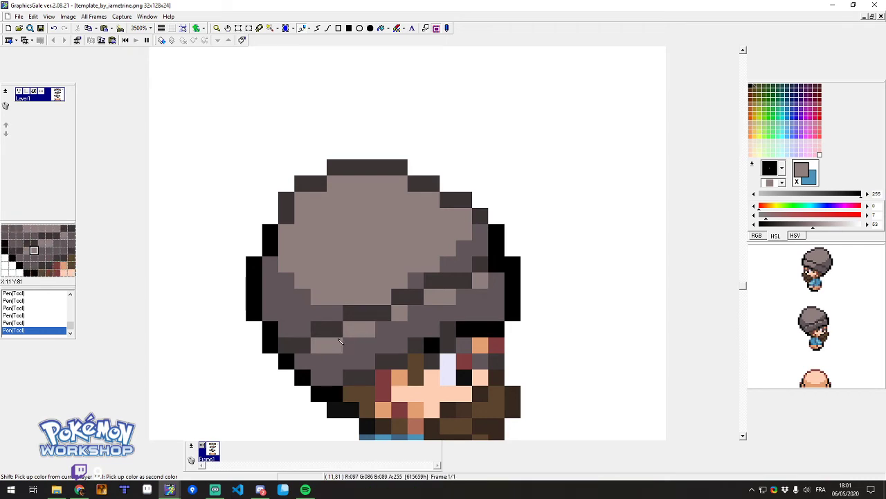
pyautogui.moveTo(348, 354); pyautogui.dragTo(337, 360)
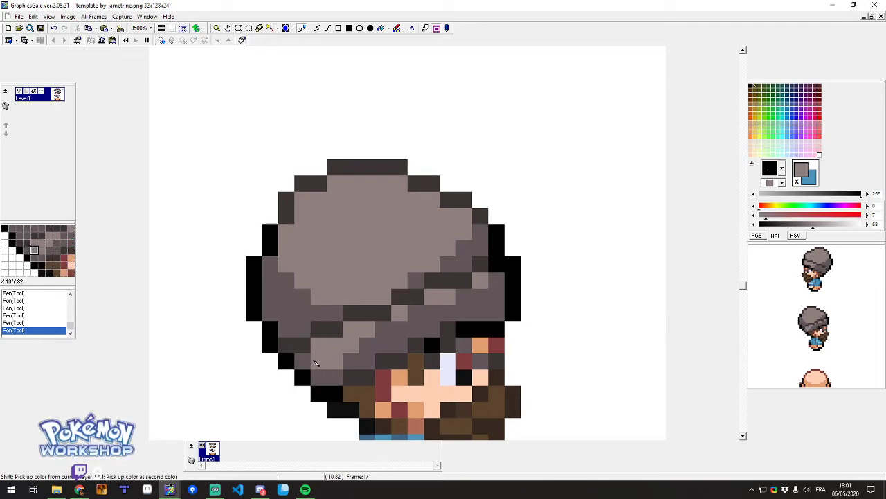
pyautogui.rightClick(350, 365)
pyautogui.click(319, 344)
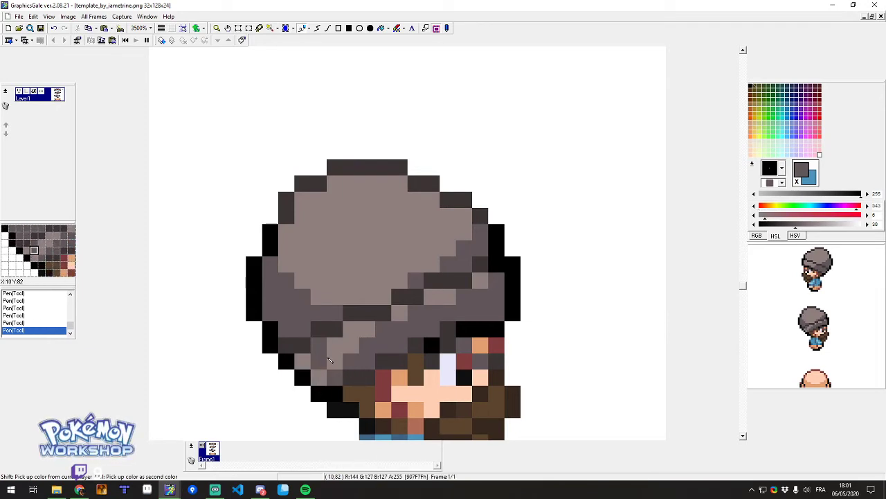
pyautogui.rightClick(339, 349)
pyautogui.keyDown('shift'); pyautogui.rightClick(347, 339); pyautogui.keyUp('shift')
pyautogui.rightClick(352, 331)
pyautogui.rightClick(325, 365)
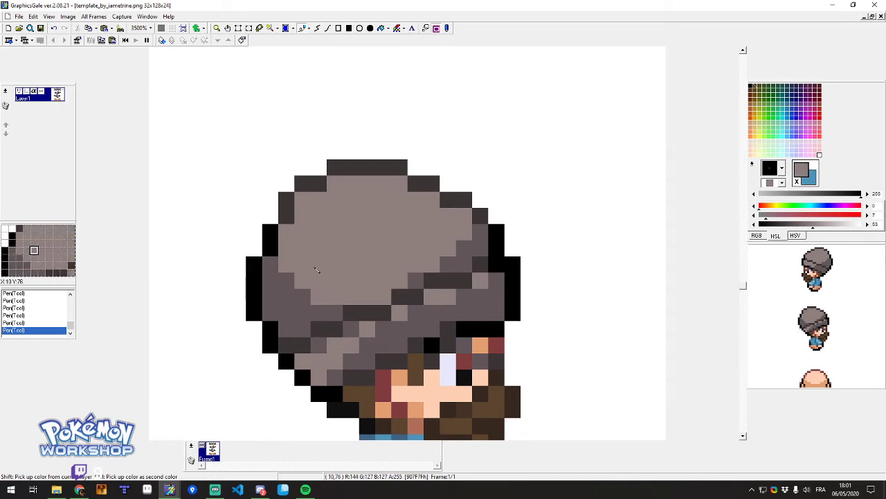
# Extend the light grey over the lower back of the right-facing hat's crown, leaving only small darker grey pixels at the rim.
pyautogui.moveTo(294, 263); pyautogui.dragTo(272, 270)
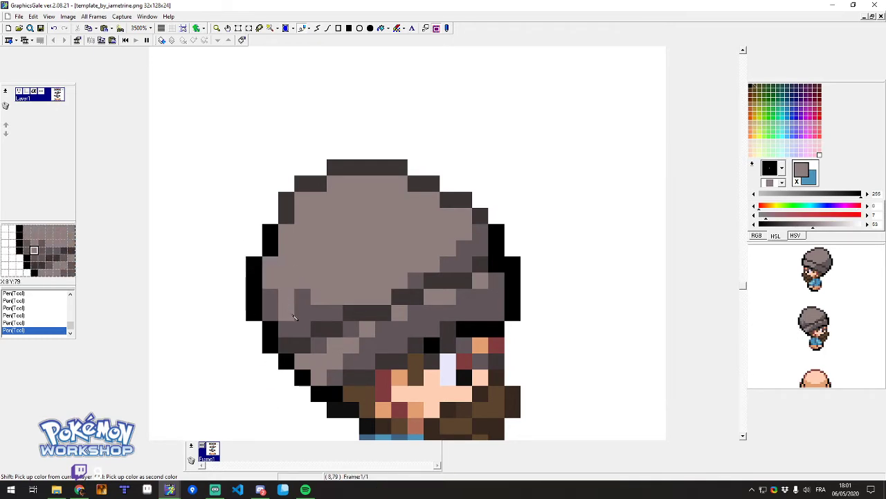
pyautogui.click(303, 298)
pyautogui.rightClick(335, 314)
pyautogui.click(273, 266)
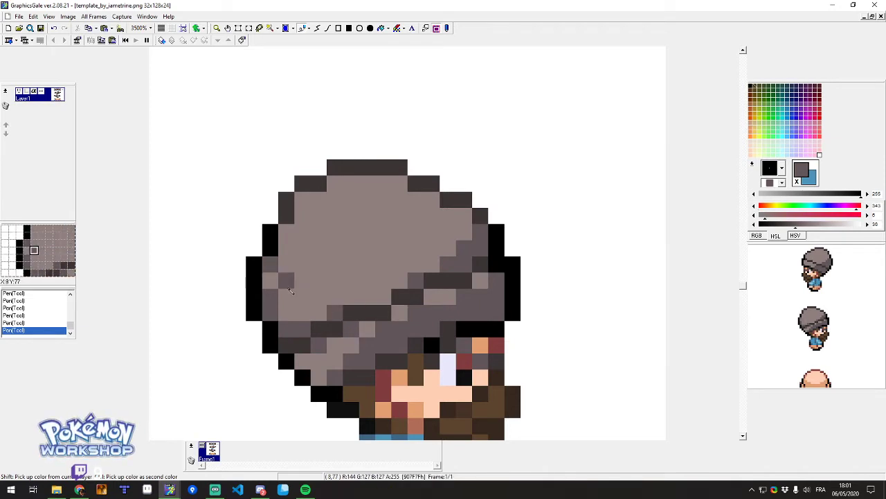
pyautogui.rightClick(284, 283)
pyautogui.click(276, 300)
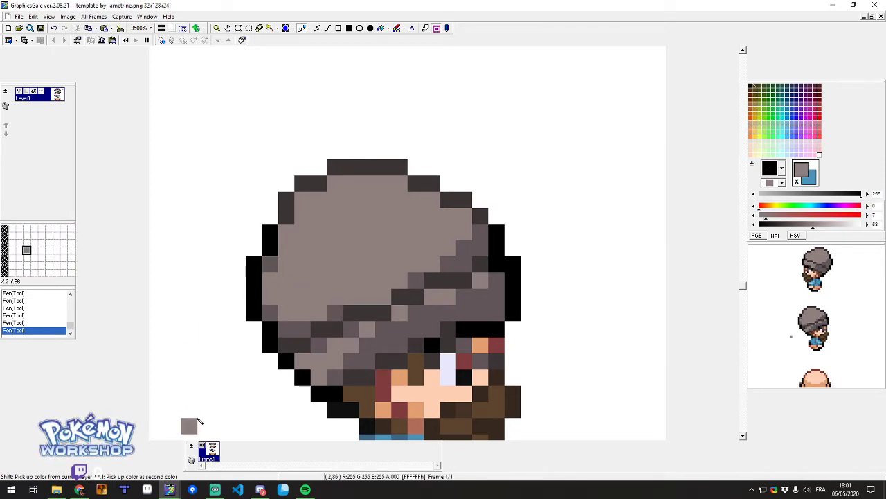
# Lighten one back outline pixel of the right-facing hat to dark grey and blacken the outline pixels at its upper front.
pyautogui.rightClick(282, 219)
pyautogui.click(271, 236)
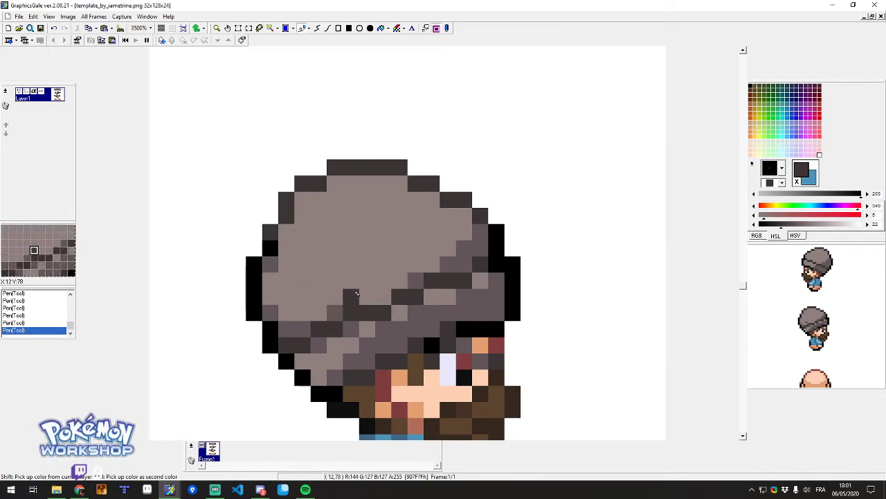
pyautogui.rightClick(497, 236)
pyautogui.click(483, 216)
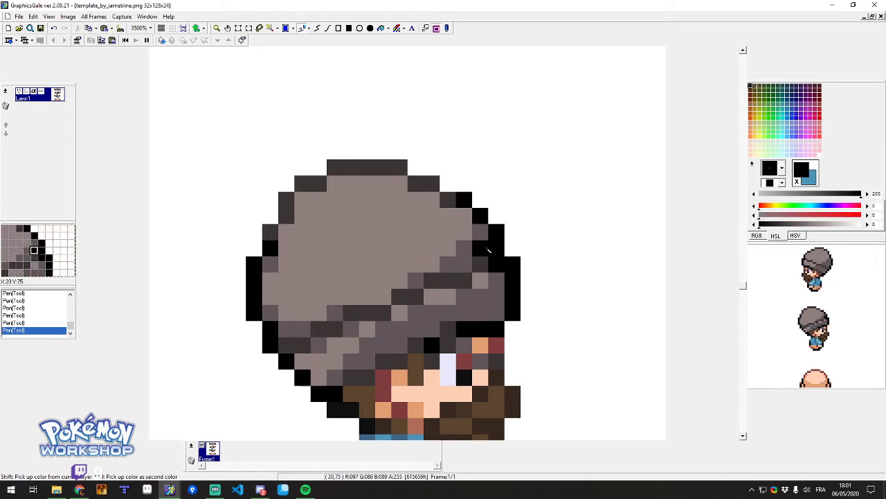
pyautogui.rightClick(484, 248)
pyautogui.scroll(-5, 452, 222)
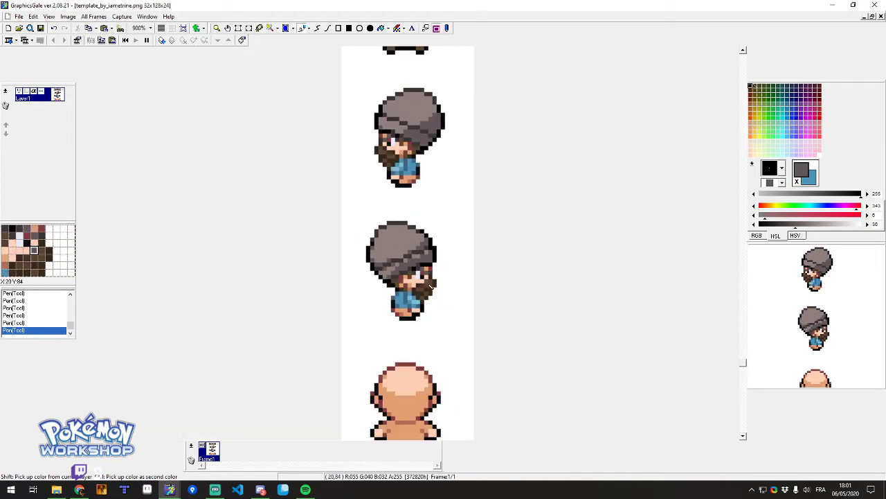
# Paint over the highlight pixels on the front of the right-facing hat's band with the band's darker grey.
pyautogui.scroll(5, 416, 274)
pyautogui.scroll(-2, 416, 272)
pyautogui.scroll(3, 394, 251)
pyautogui.scroll(-1, 393, 251)
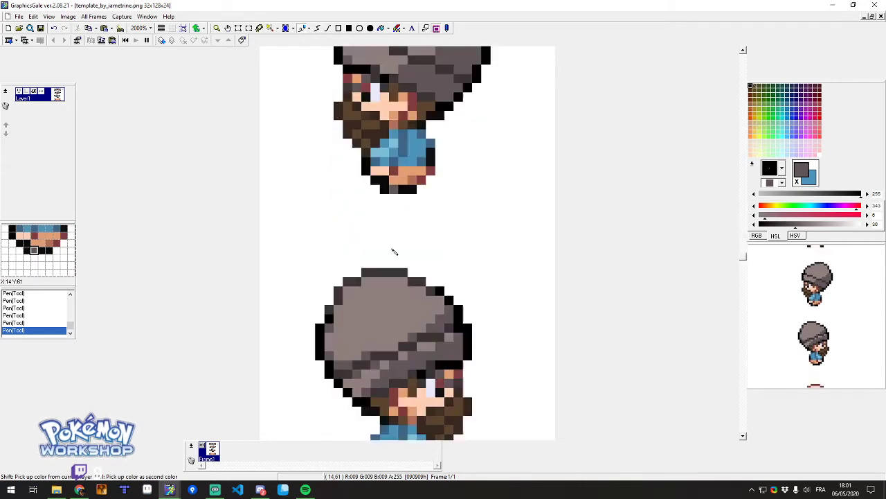
pyautogui.scroll(3, 392, 251)
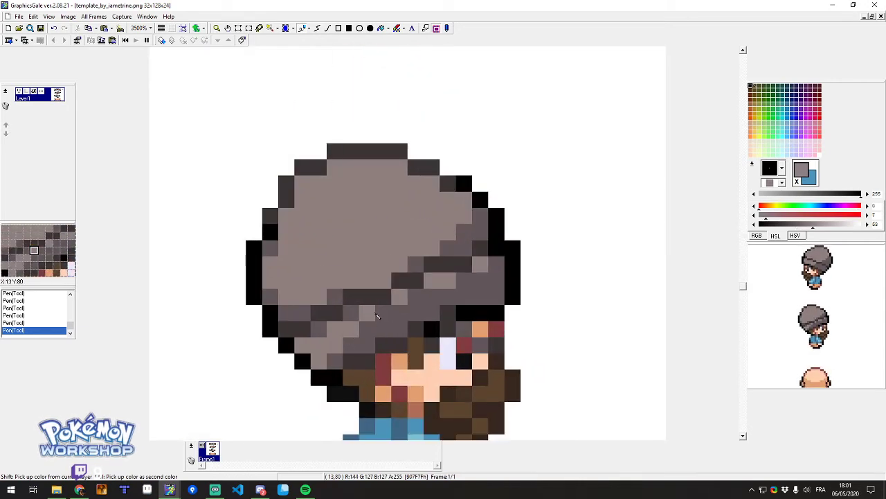
pyautogui.moveTo(430, 299); pyautogui.dragTo(454, 287)
pyautogui.click(405, 296)
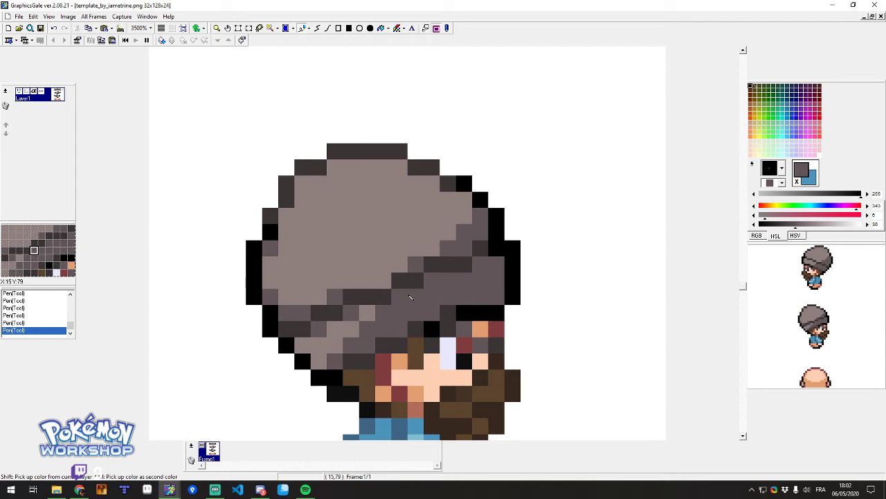
# Shade two pixels of the right-facing face, in front of and below the eye, with the darker orange skin tone.
pyautogui.scroll(-4, 374, 187)
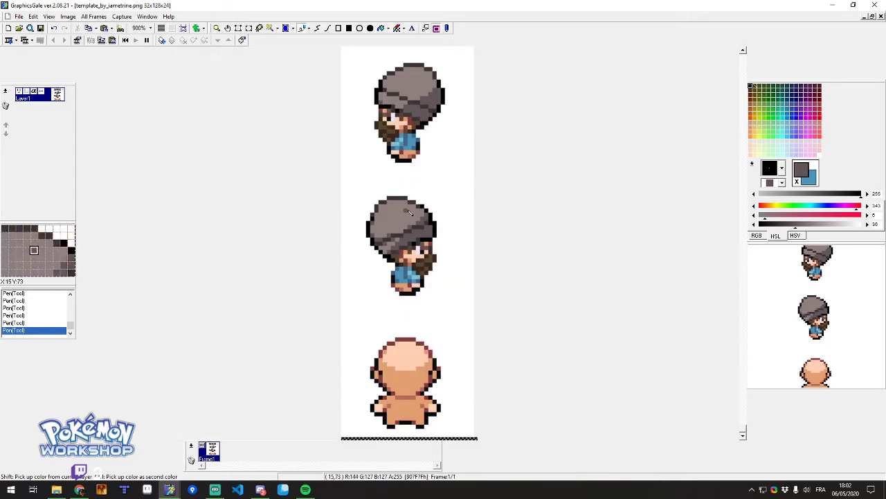
pyautogui.scroll(4, 410, 213)
pyautogui.scroll(-1, 414, 257)
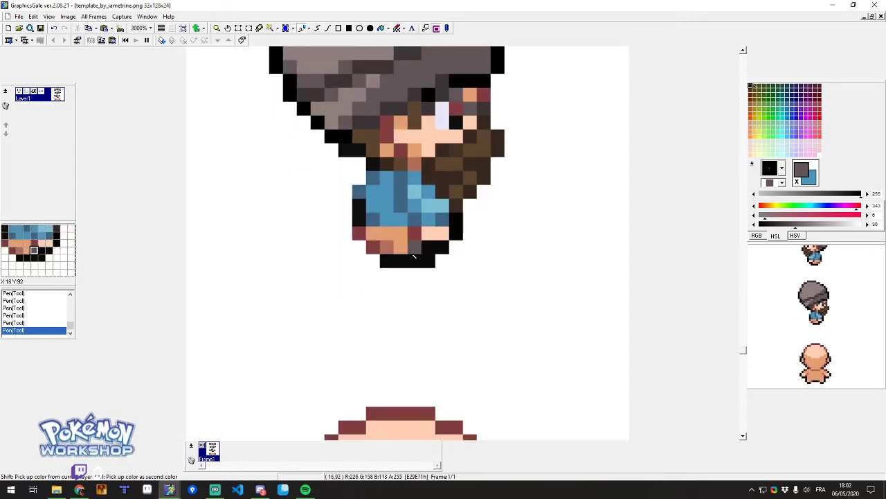
pyautogui.scroll(1, 415, 160)
pyautogui.rightClick(405, 114)
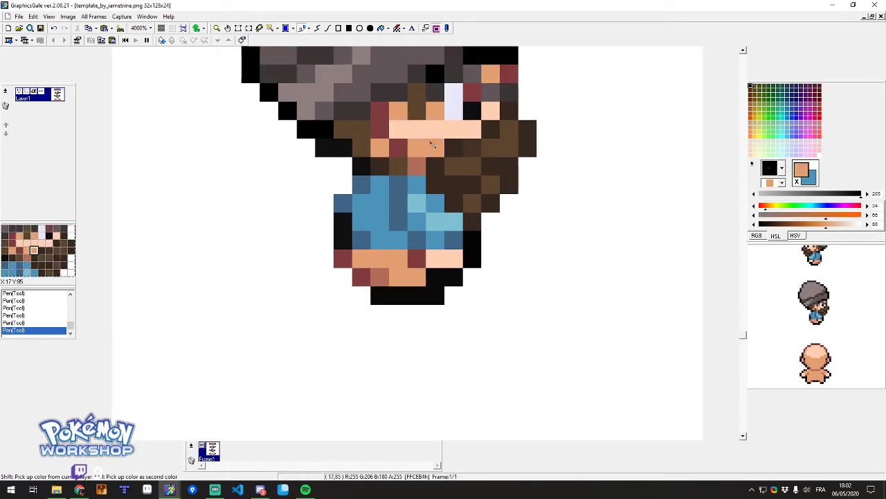
pyautogui.scroll(-3, 407, 181)
pyautogui.scroll(3, 404, 181)
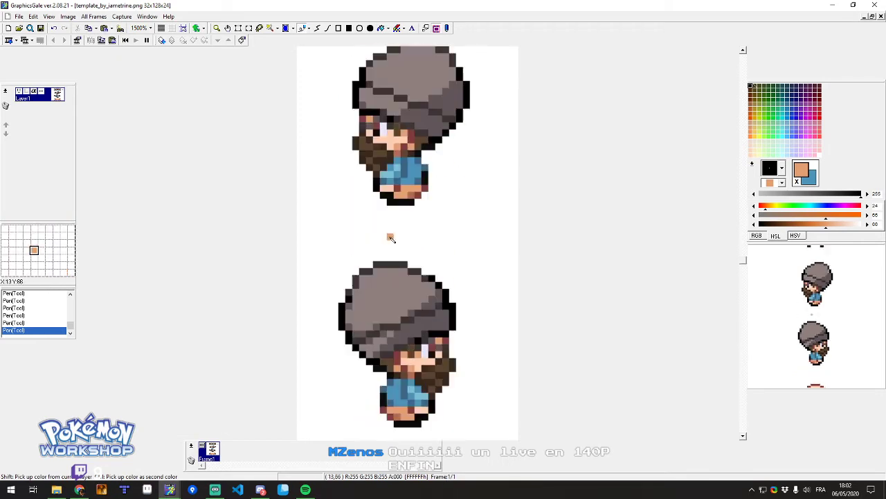
pyautogui.scroll(-2, 406, 243)
pyautogui.scroll(3, 405, 243)
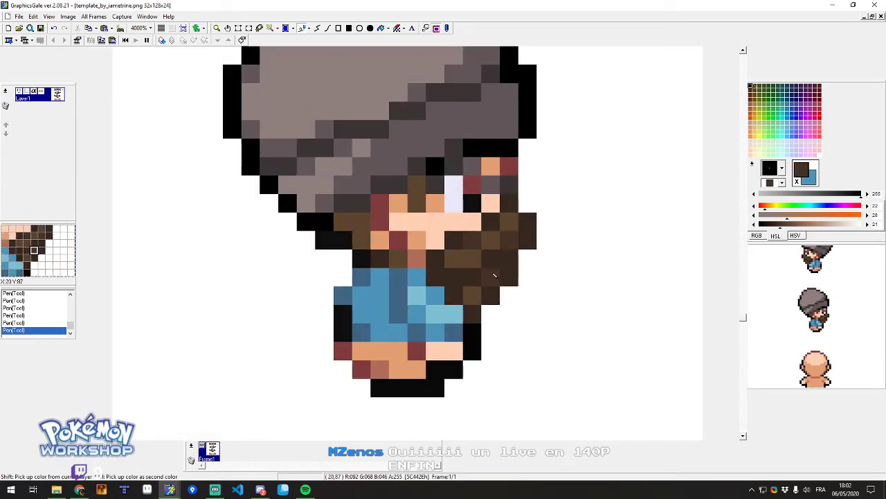
pyautogui.scroll(-5, 322, 224)
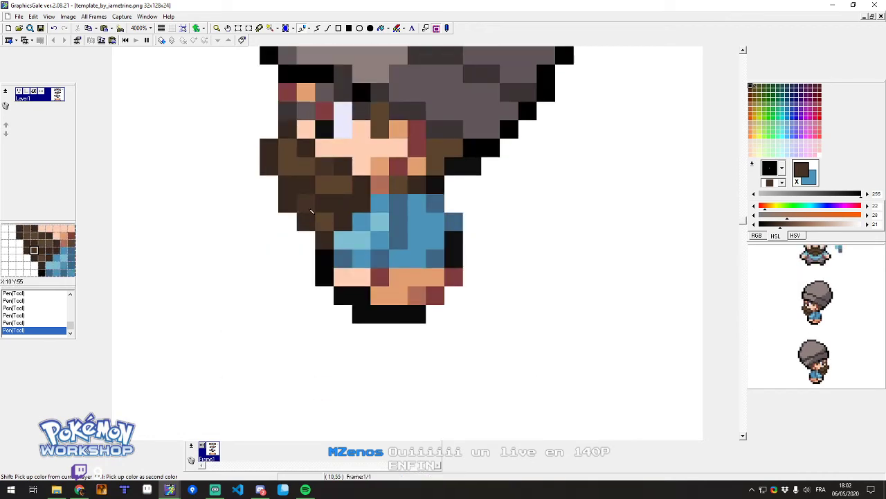
pyautogui.scroll(-5, 343, 243)
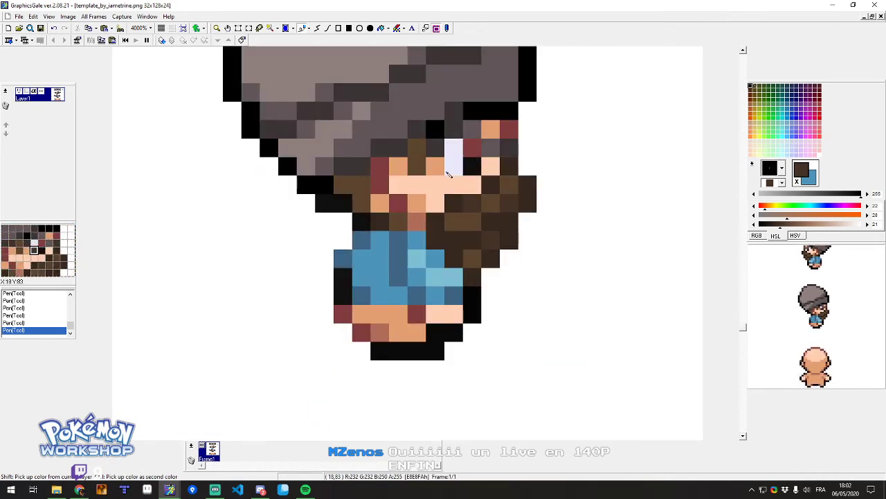
pyautogui.keyDown('ctrl'); pyautogui.rightClick(470, 185); pyautogui.keyUp('ctrl')
pyautogui.rightClick(484, 169)
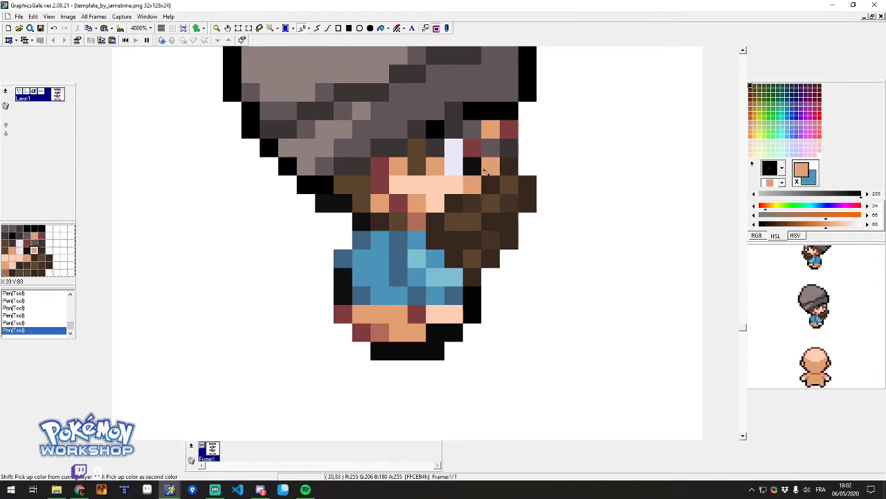
# Compare the front, left-facing and right-facing sprites with each other and with the unfinished back-facing template.
pyautogui.scroll(-2, 478, 194)
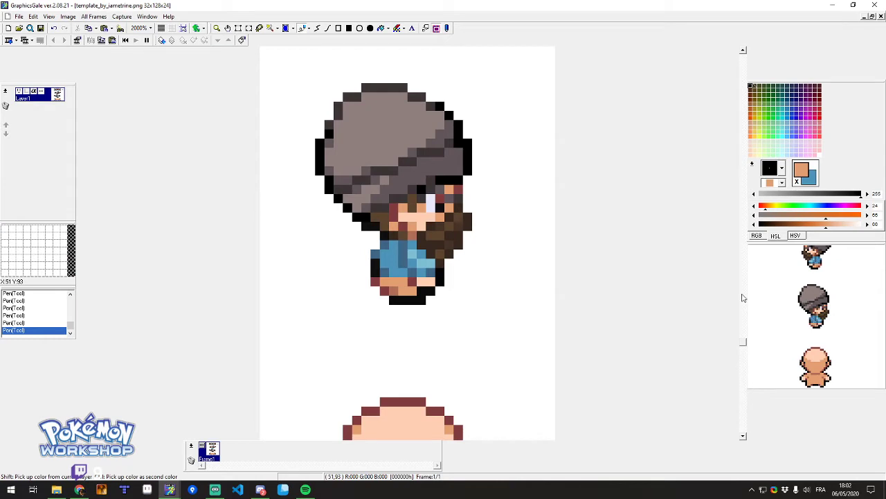
pyautogui.scroll(-3, 421, 244)
pyautogui.scroll(10, 406, 227)
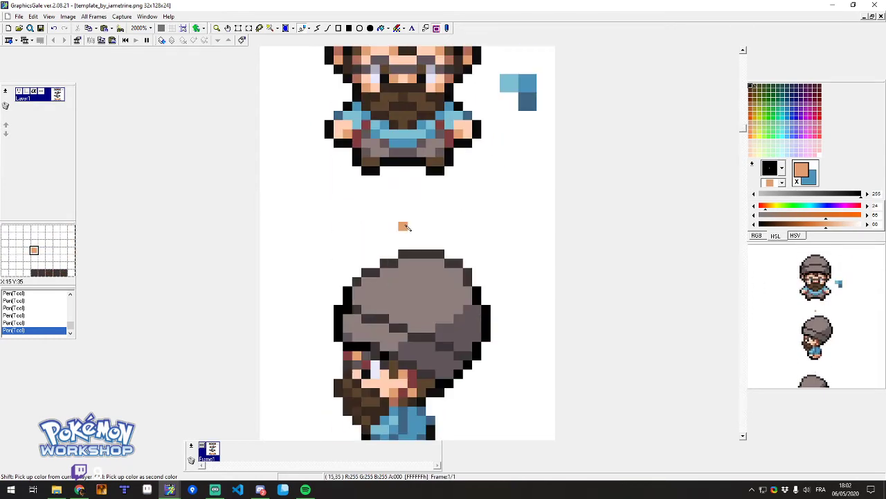
pyautogui.scroll(-4, 409, 227)
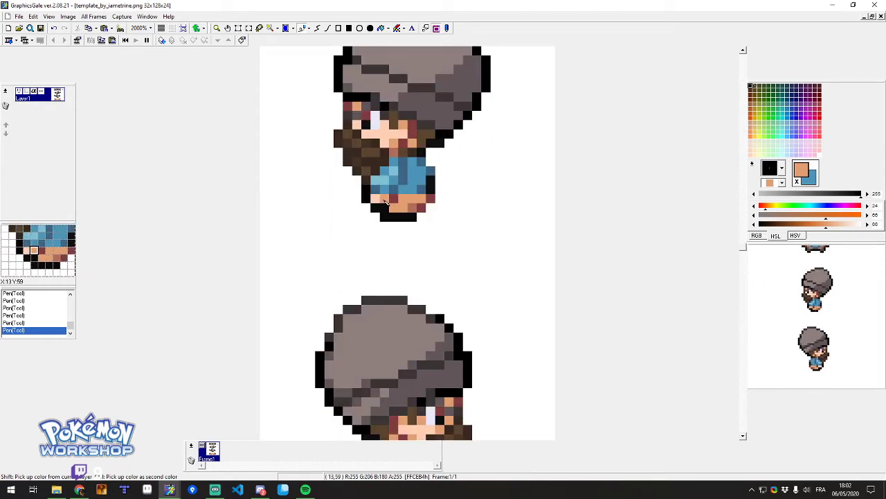
pyautogui.scroll(-2, 415, 329)
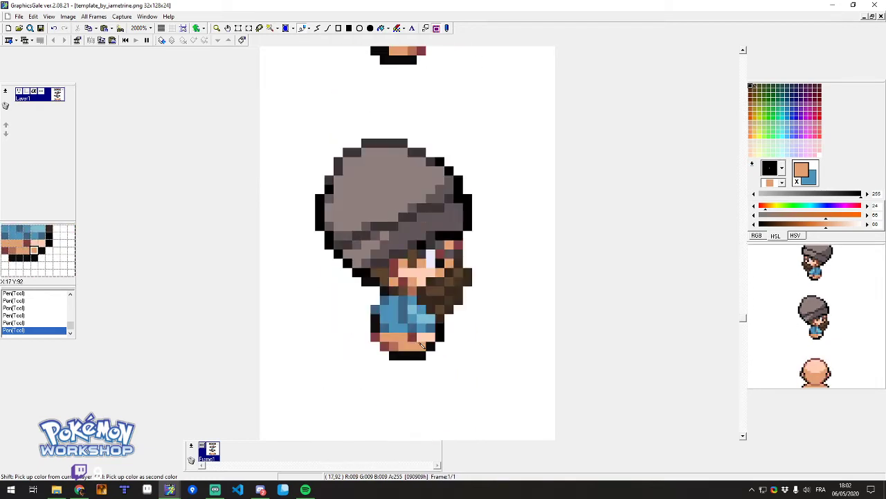
pyautogui.scroll(-3, 366, 203)
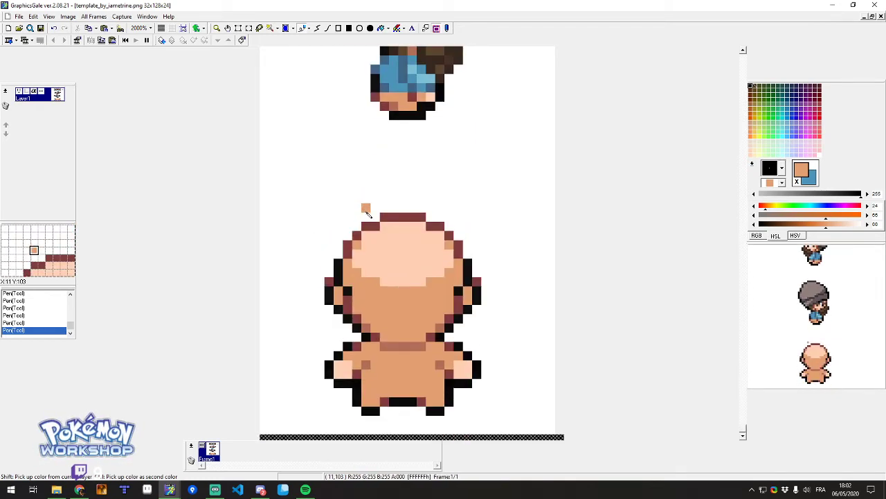
pyautogui.scroll(3, 391, 216)
pyautogui.scroll(-3, 391, 216)
pyautogui.scroll(5, 430, 159)
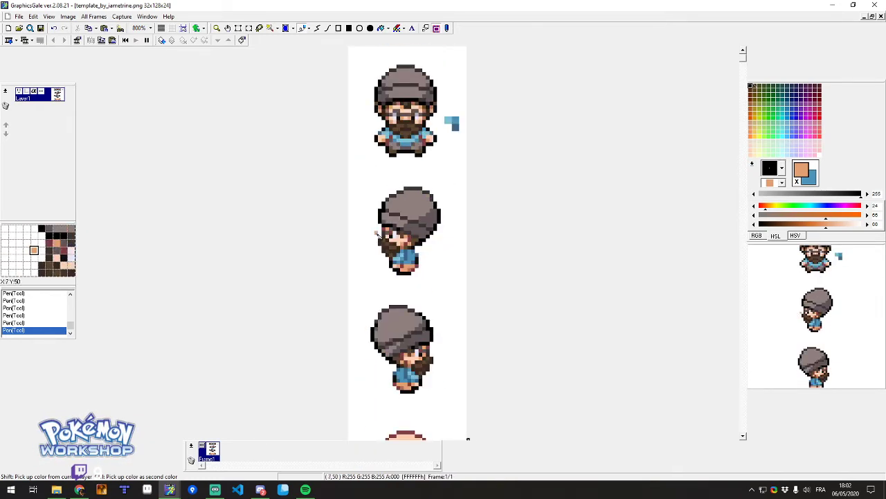
pyautogui.scroll(-2, 433, 149)
pyautogui.scroll(2, 416, 151)
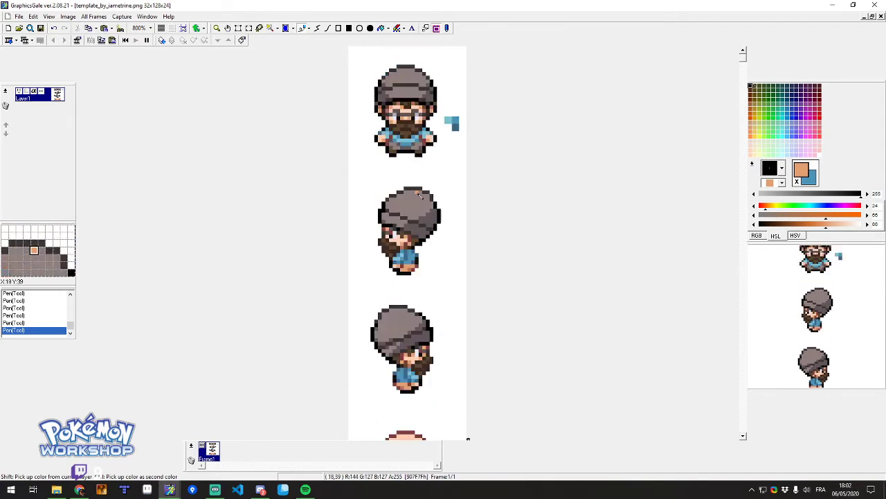
pyautogui.scroll(-3, 397, 152)
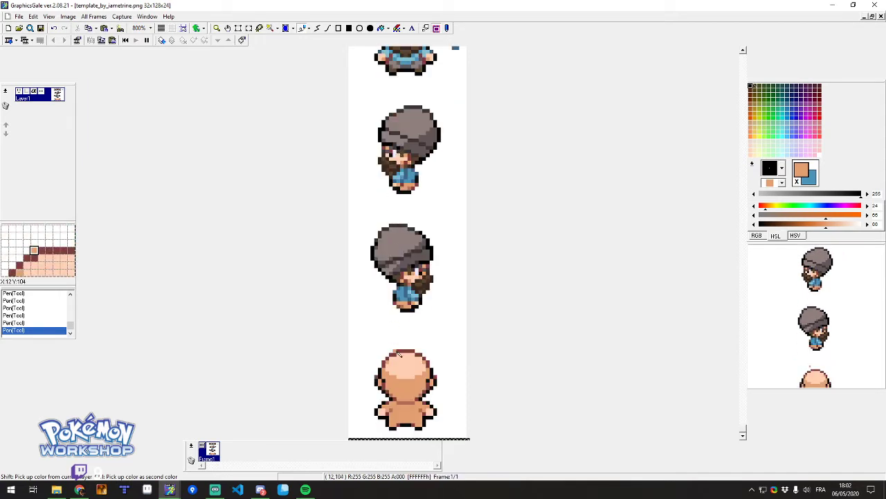
pyautogui.scroll(1, 399, 354)
pyautogui.scroll(-1, 395, 363)
pyautogui.scroll(2, 405, 333)
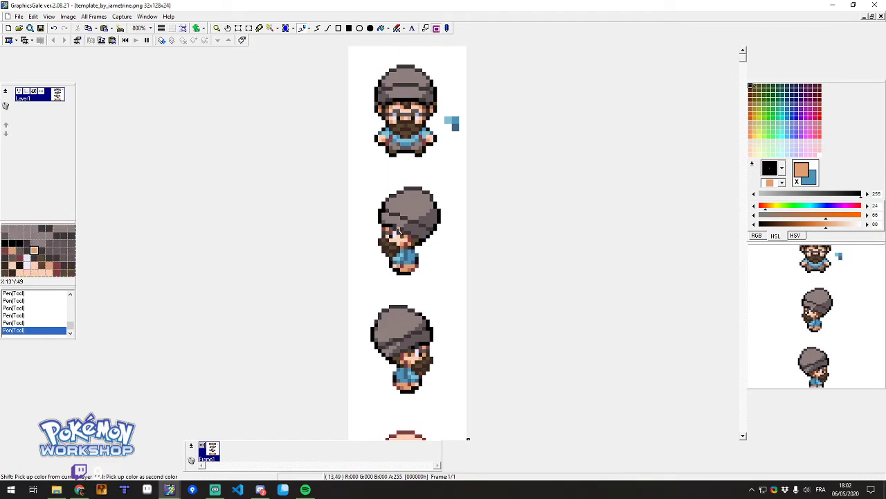
pyautogui.scroll(-2, 423, 343)
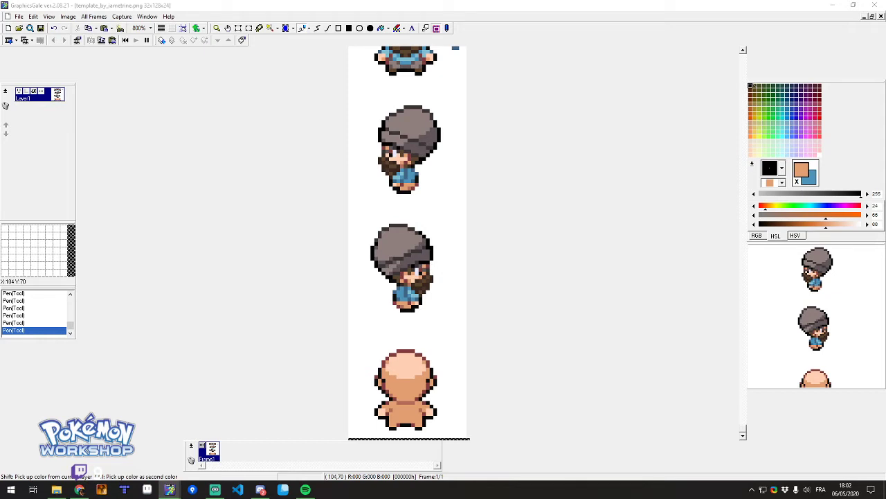
# Paste the copied red hat and position it over the top of the back-facing template's head.
pyautogui.scroll(3, 405, 402)
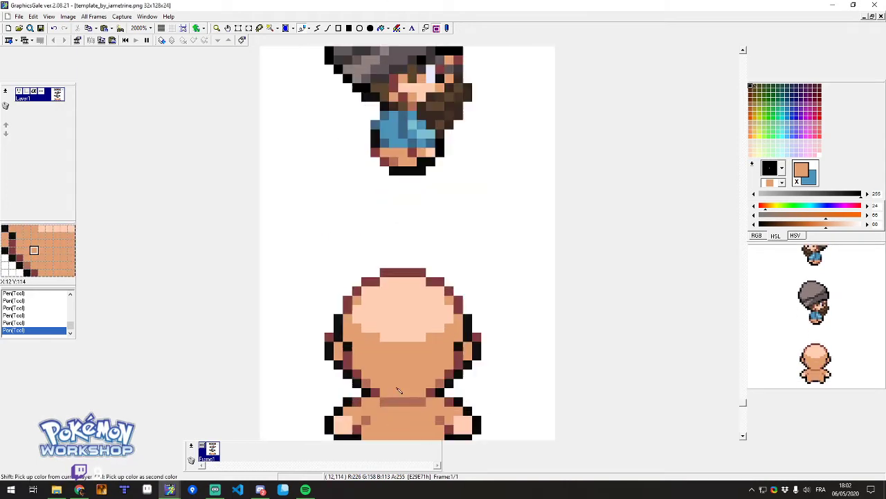
pyautogui.hotkey('ctrl', 'v')
pyautogui.moveTo(431, 48); pyautogui.dragTo(459, 334)
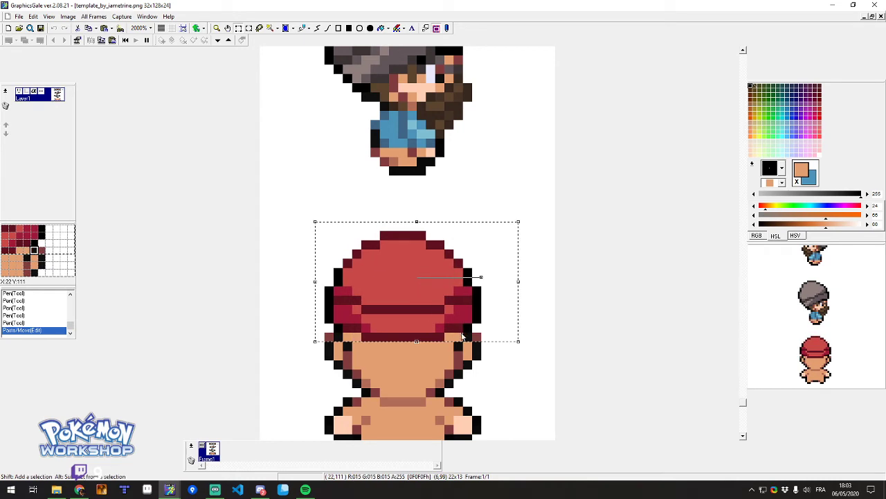
pyautogui.moveTo(404, 298); pyautogui.dragTo(404, 306)
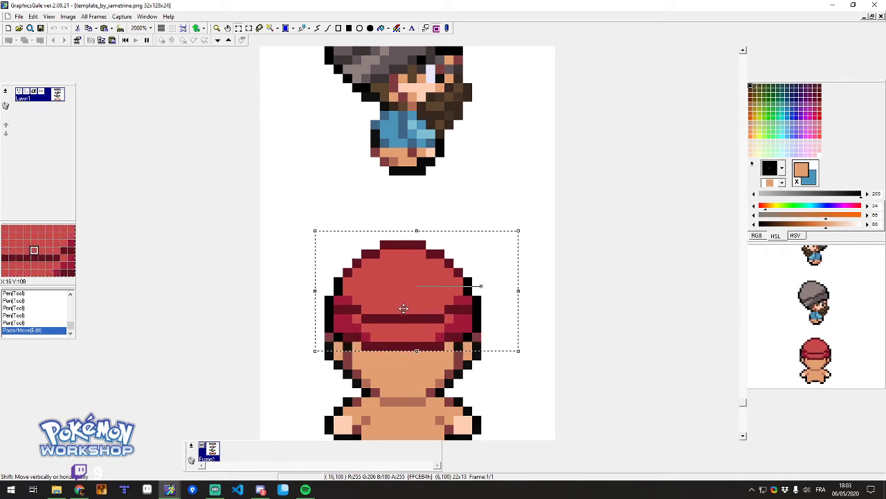
# Commit the pasted hat on the back-facing sprite and replace its light red with the right-facing hat's light grey using a large colour-replacing brush.
pyautogui.click(396, 373)
pyautogui.press('p')
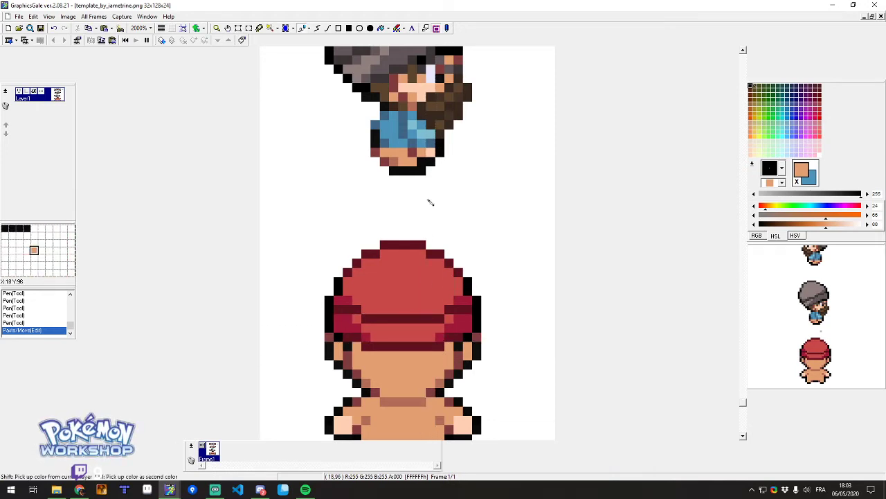
pyautogui.scroll(3, 418, 190)
pyautogui.rightClick(404, 180)
pyautogui.scroll(-4, 405, 181)
pyautogui.scroll(1, 429, 356)
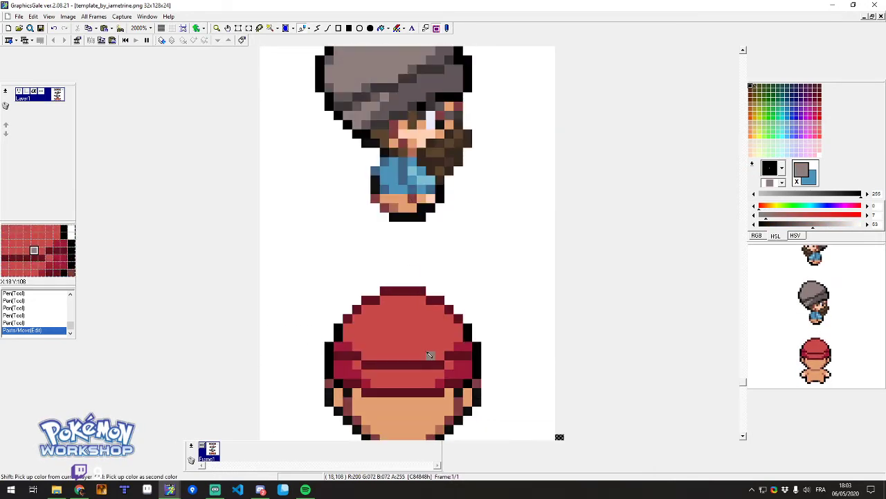
pyautogui.click(397, 29)
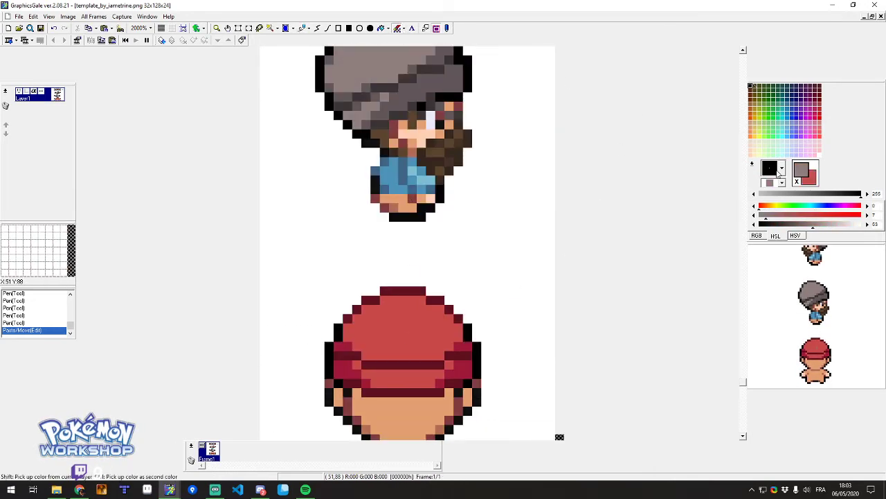
pyautogui.click(779, 170)
pyautogui.click(773, 229)
pyautogui.scroll(-1, 445, 194)
pyautogui.scroll(-1, 443, 193)
pyautogui.moveTo(388, 236)
pyautogui.mouseDown()
pyautogui.moveTo(411, 218)
pyautogui.moveTo(491, 232)
pyautogui.moveTo(443, 279)
pyautogui.mouseUp()
# Replace the crimson shading on the sides of the back-facing hat with the right-facing hat's mid grey.
pyautogui.rightClick(462, 264)
pyautogui.scroll(1, 464, 266)
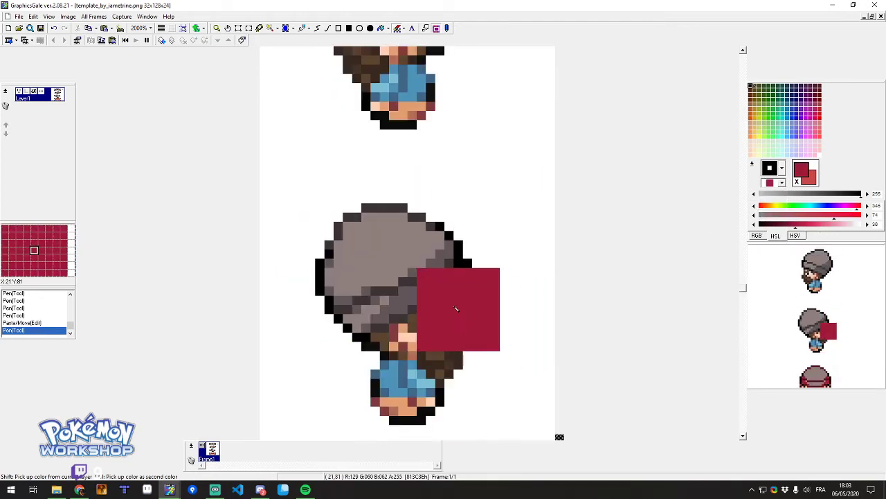
pyautogui.rightClick(433, 315)
pyautogui.scroll(-1, 428, 317)
pyautogui.moveTo(330, 301)
pyautogui.mouseDown()
pyautogui.moveTo(463, 272)
pyautogui.moveTo(450, 272)
pyautogui.mouseUp()
# Replace the darkest red of the back-facing hat's outline and band lines with the right-facing hat's dark grey.
pyautogui.rightClick(430, 266)
pyautogui.scroll(1, 431, 267)
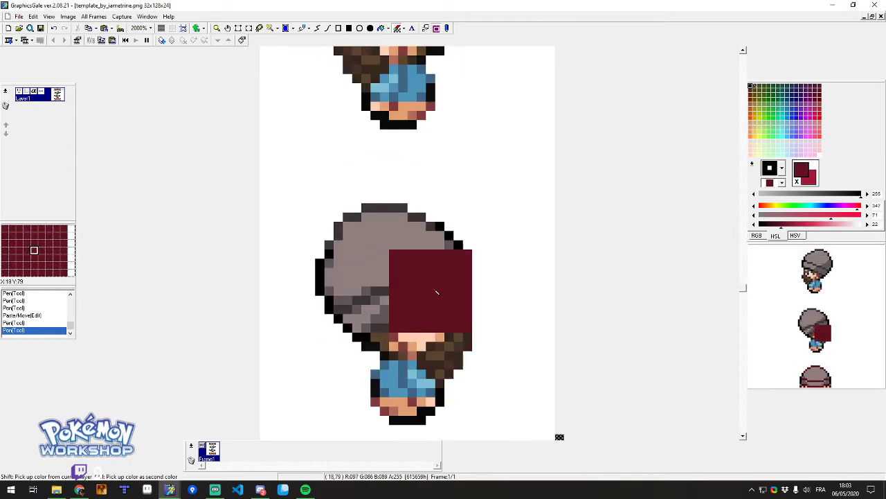
pyautogui.press('x')
pyautogui.rightClick(434, 282)
pyautogui.scroll(-1, 433, 286)
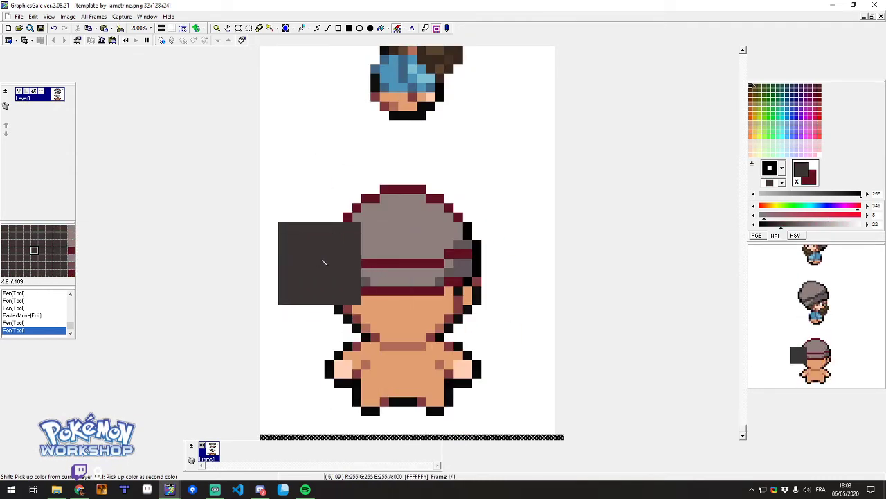
pyautogui.moveTo(324, 263)
pyautogui.mouseDown()
pyautogui.moveTo(387, 209)
pyautogui.moveTo(459, 299)
pyautogui.moveTo(373, 226)
pyautogui.moveTo(406, 293)
pyautogui.mouseUp()
pyautogui.hotkey('ctrl', 'v')
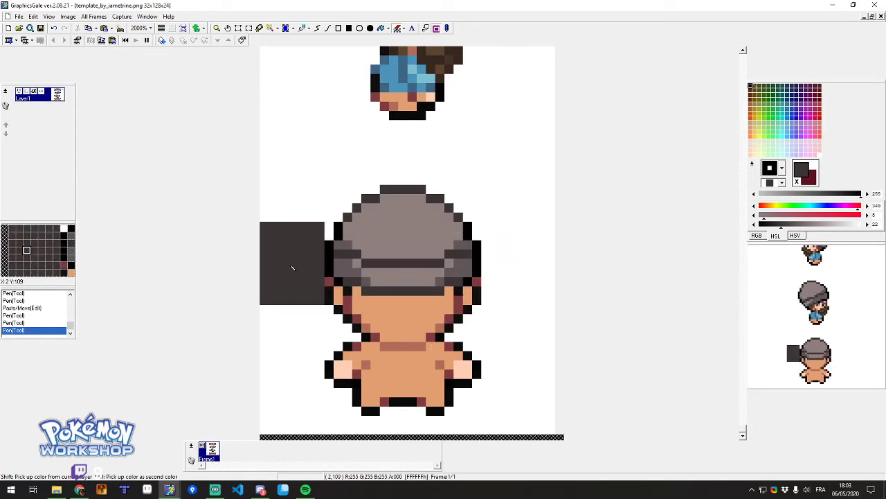
pyautogui.scroll(1, 398, 208)
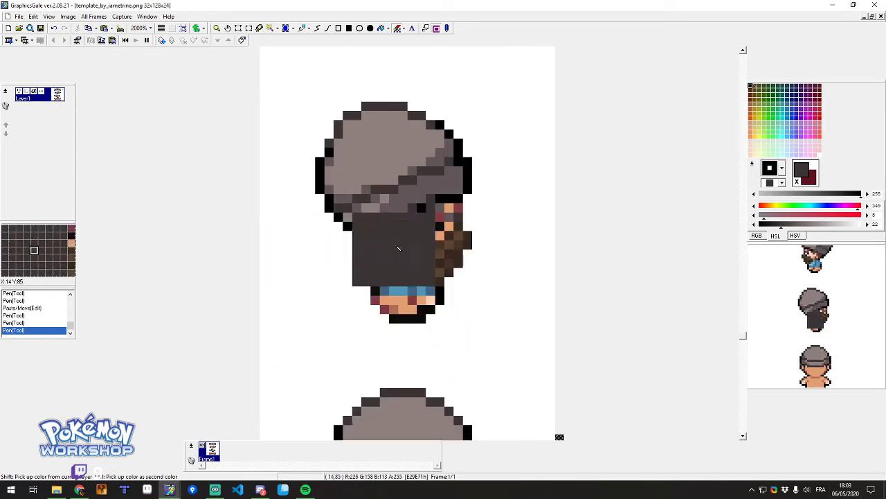
pyautogui.press('Escape')
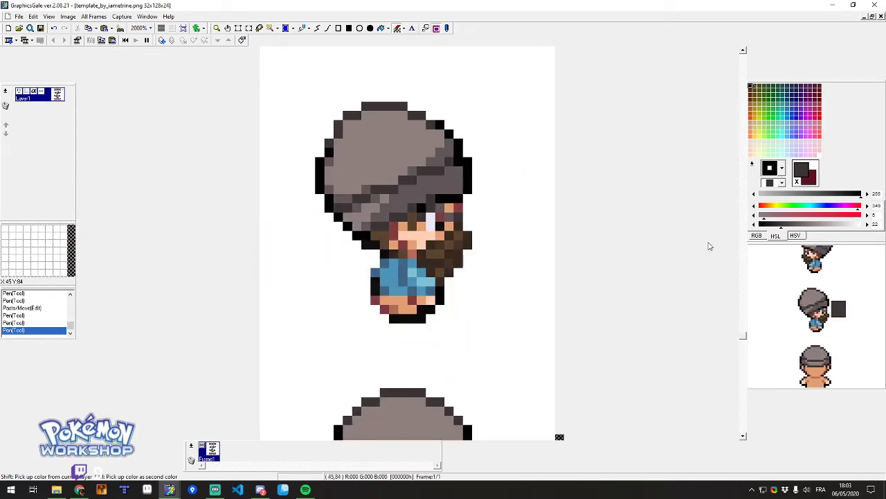
# Return to the one-pixel pen and round out the left-facing hat's upper back outline by one pixel using dark grey, black and light grey.
pyautogui.click(782, 171)
pyautogui.click(772, 184)
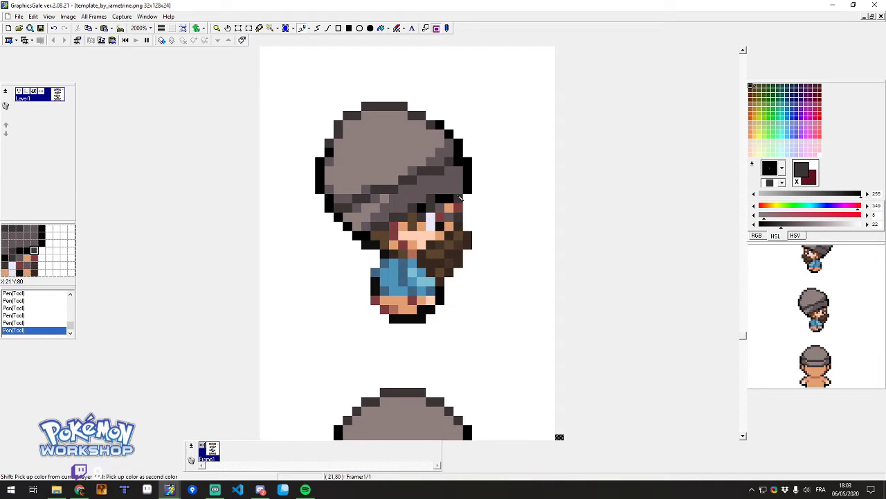
pyautogui.rightClick(452, 202)
pyautogui.rightClick(462, 194)
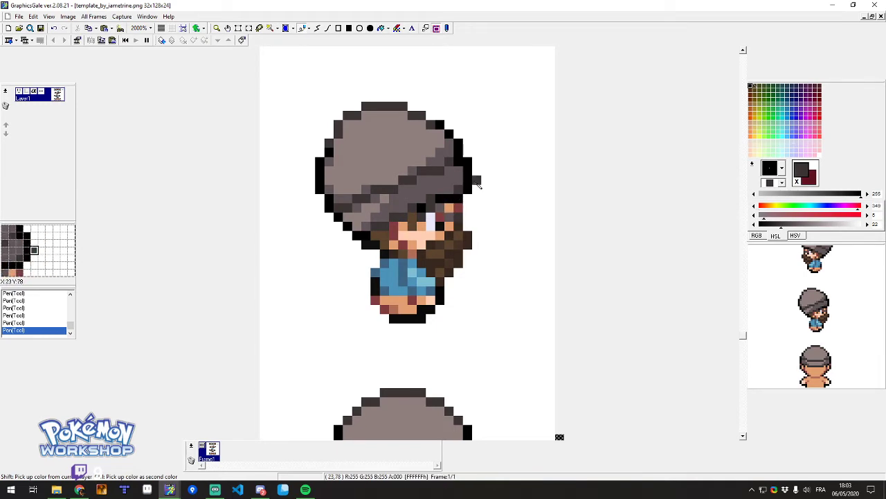
pyautogui.scroll(5, 341, 246)
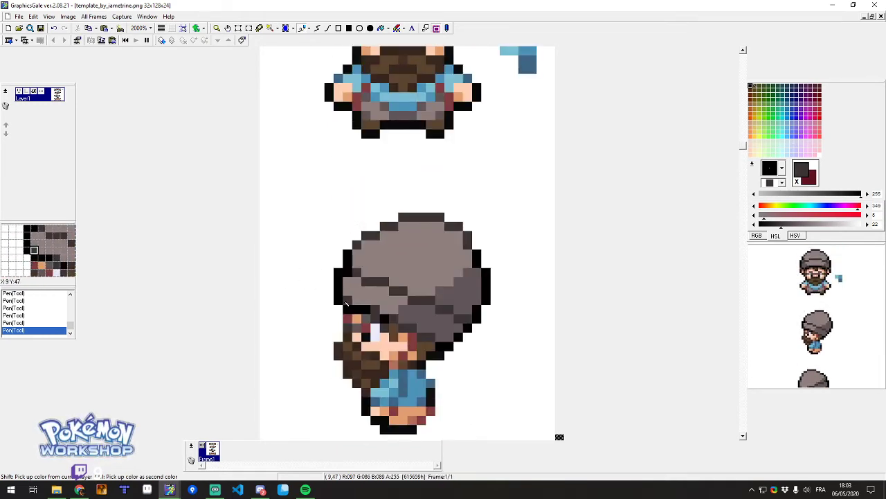
pyautogui.scroll(3, 329, 237)
pyautogui.scroll(-6, 463, 175)
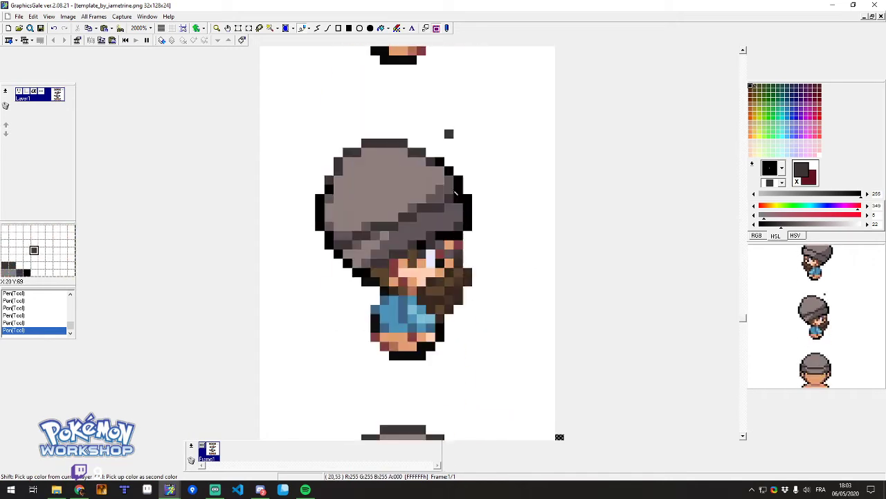
pyautogui.scroll(-5, 380, 286)
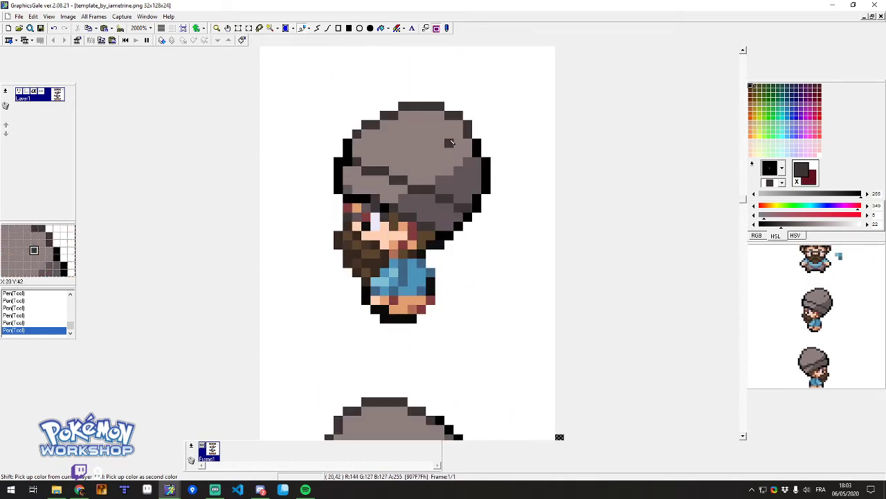
pyautogui.rightClick(475, 161)
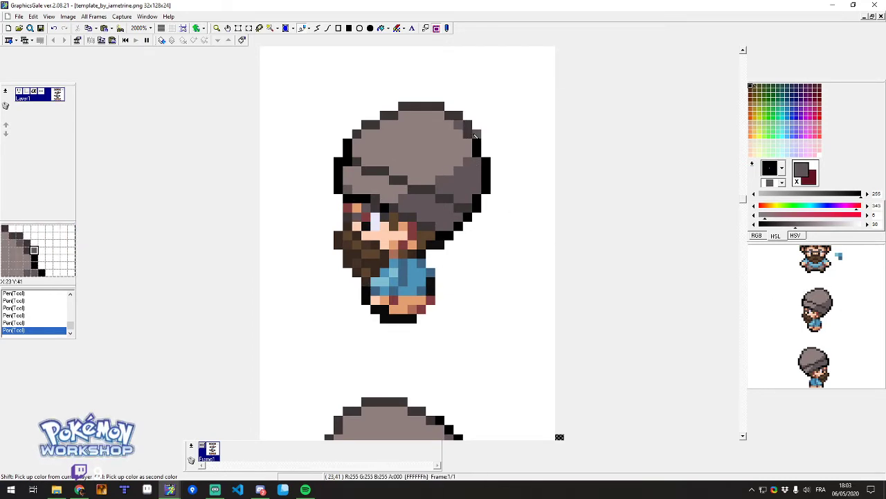
pyautogui.rightClick(475, 153)
pyautogui.click(485, 152)
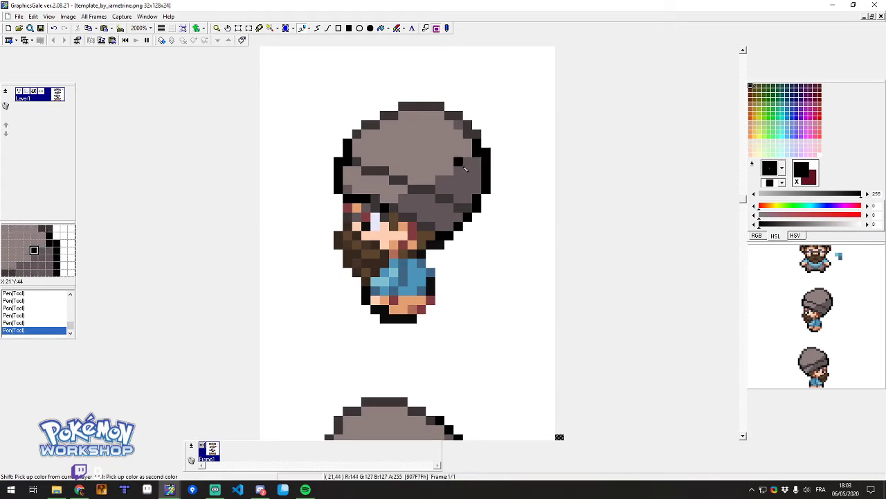
pyautogui.rightClick(480, 160)
pyautogui.keyDown('ctrl'); pyautogui.rightClick(468, 152); pyautogui.keyUp('ctrl')
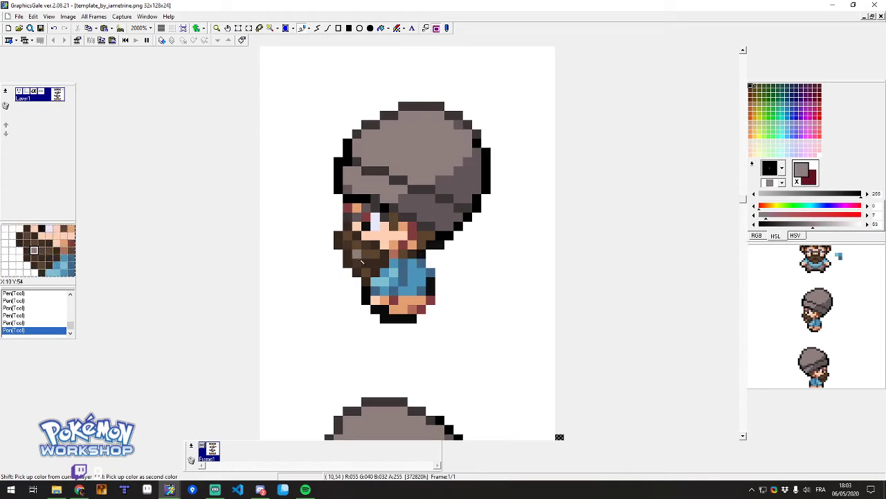
# Reshape the right-facing hat's upper back outline with black and dark grey pixels to mirror the left-facing hat.
pyautogui.scroll(3, 361, 261)
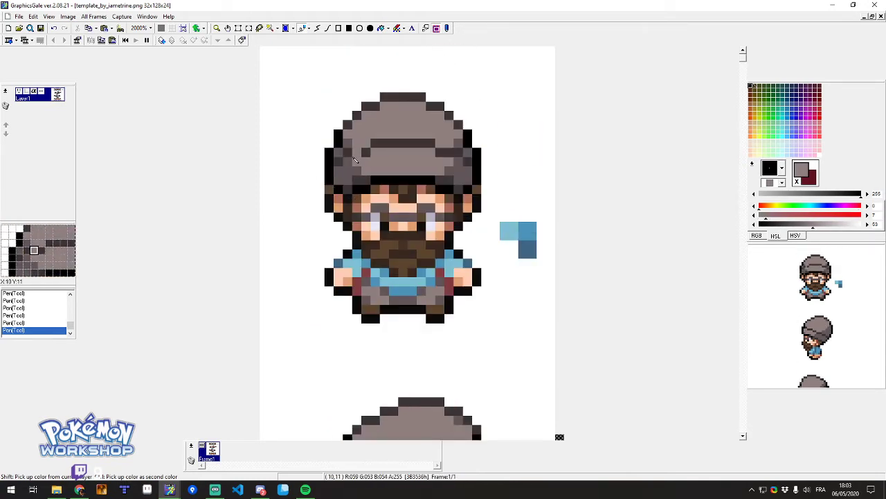
pyautogui.scroll(-5, 354, 159)
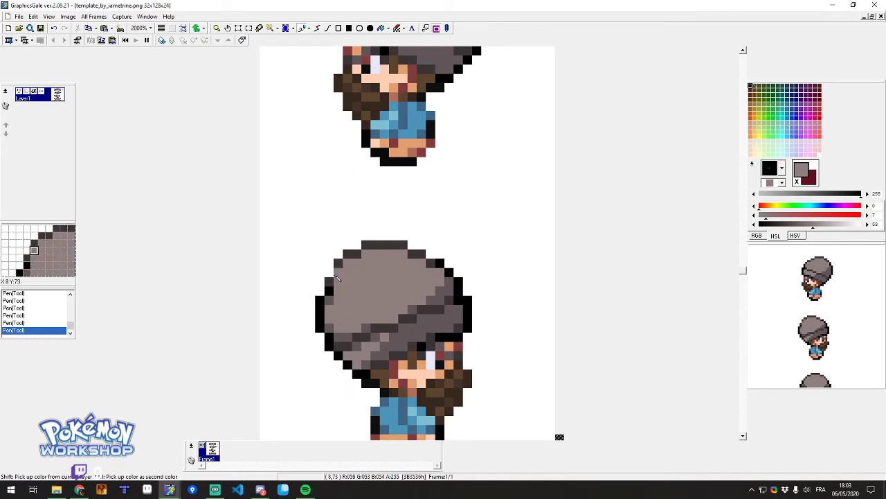
pyautogui.keyDown('ctrl'); pyautogui.rightClick(331, 280); pyautogui.keyUp('ctrl')
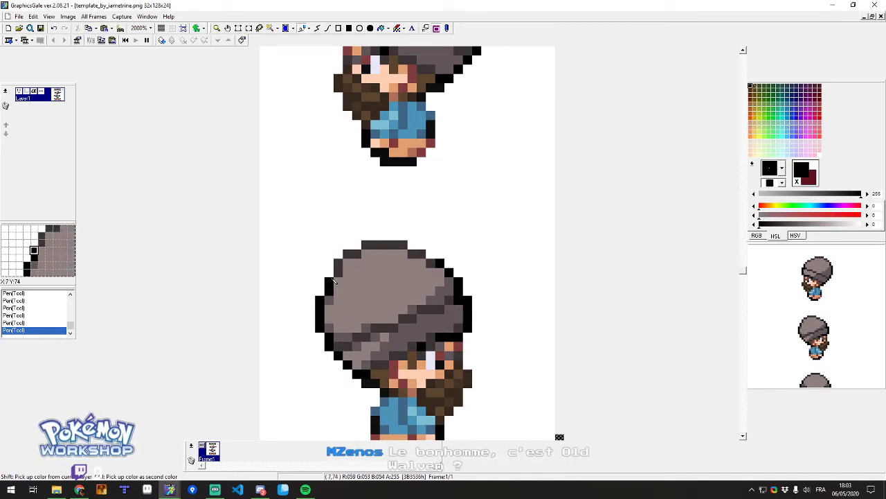
pyautogui.rightClick(338, 272)
pyautogui.click(331, 275)
pyautogui.rightClick(340, 282)
pyautogui.click(326, 294)
pyautogui.keyDown('ctrl'); pyautogui.rightClick(326, 293); pyautogui.keyUp('ctrl')
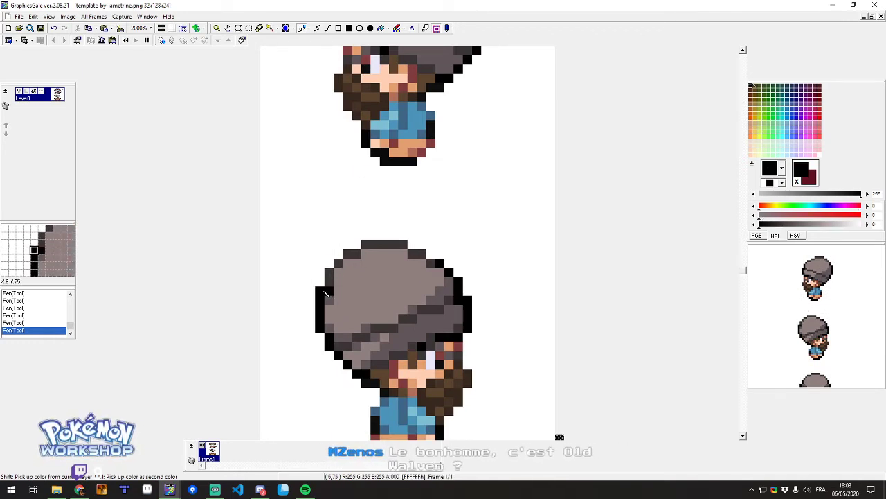
pyautogui.keyDown('ctrl'); pyautogui.rightClick(328, 290); pyautogui.keyUp('ctrl')
# Touch up the edge shading of the right-facing hat with its mid and light greys, using the left-facing hat as reference.
pyautogui.scroll(3, 328, 282)
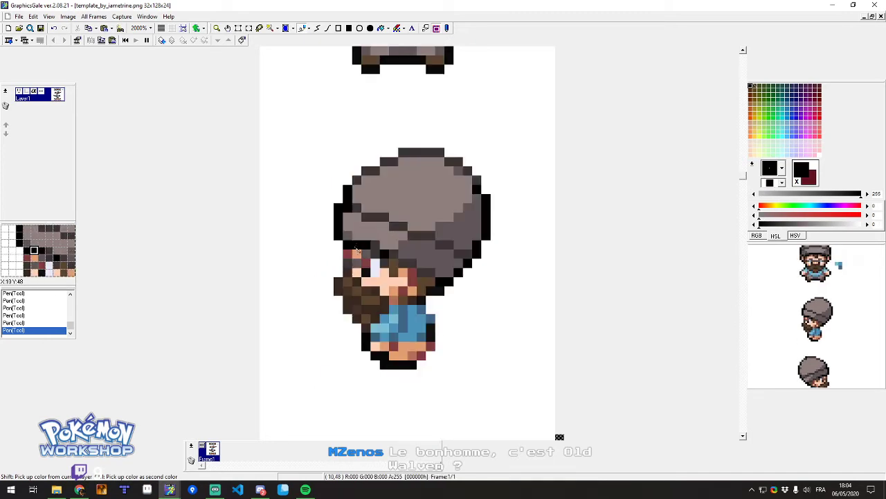
pyautogui.scroll(-5, 443, 180)
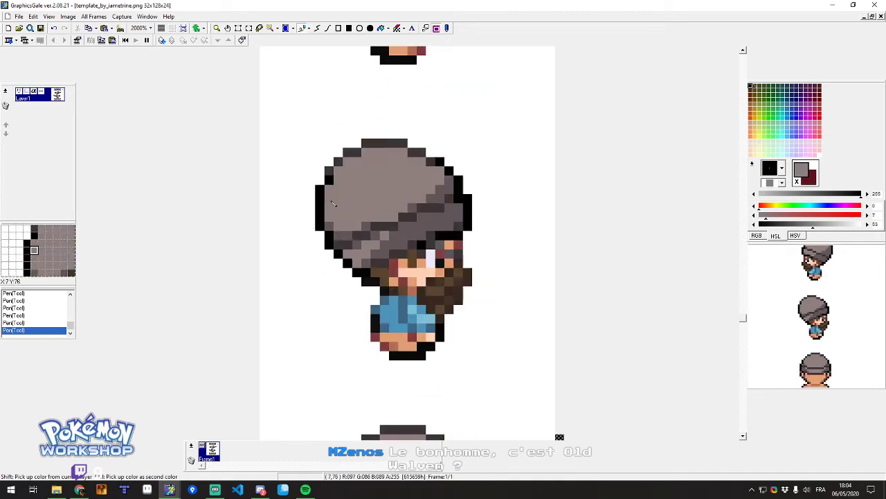
pyautogui.scroll(4, 358, 187)
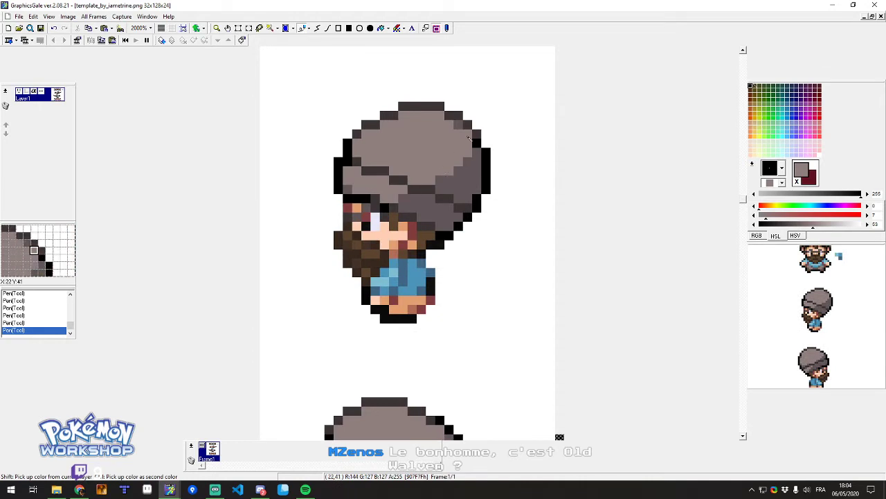
pyautogui.scroll(-3, 370, 182)
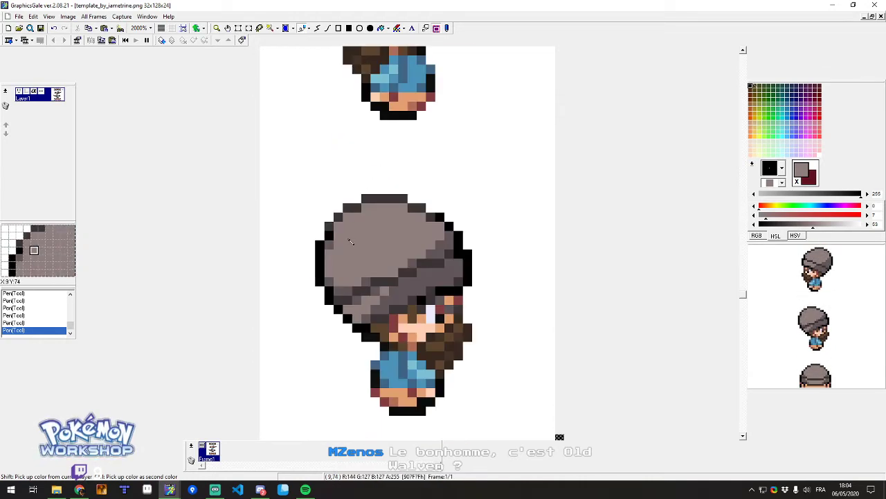
pyautogui.scroll(3, 348, 244)
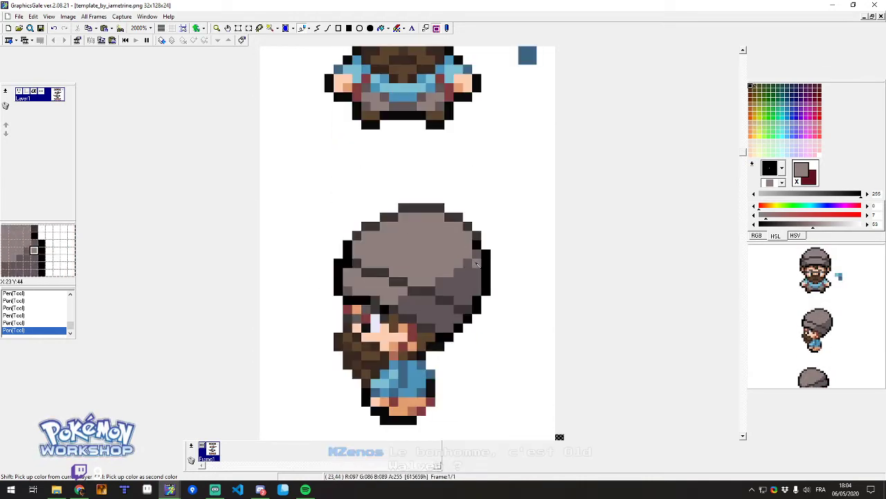
pyautogui.rightClick(467, 265)
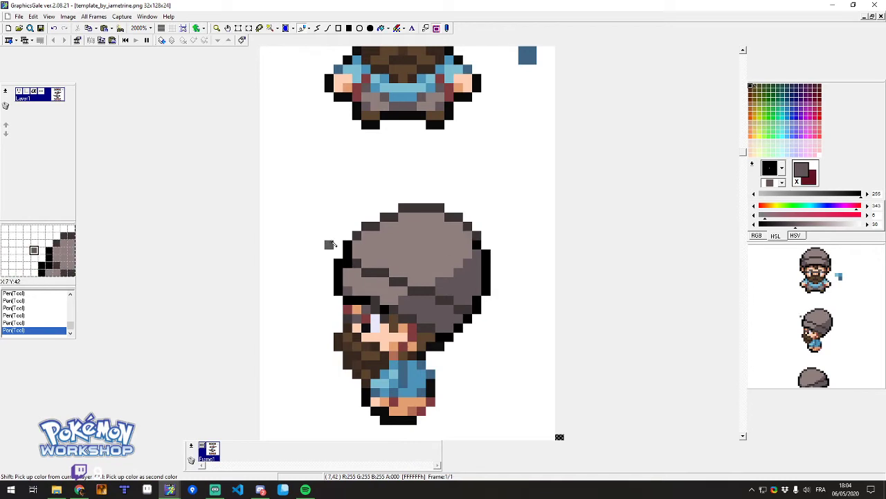
pyautogui.scroll(-3, 367, 281)
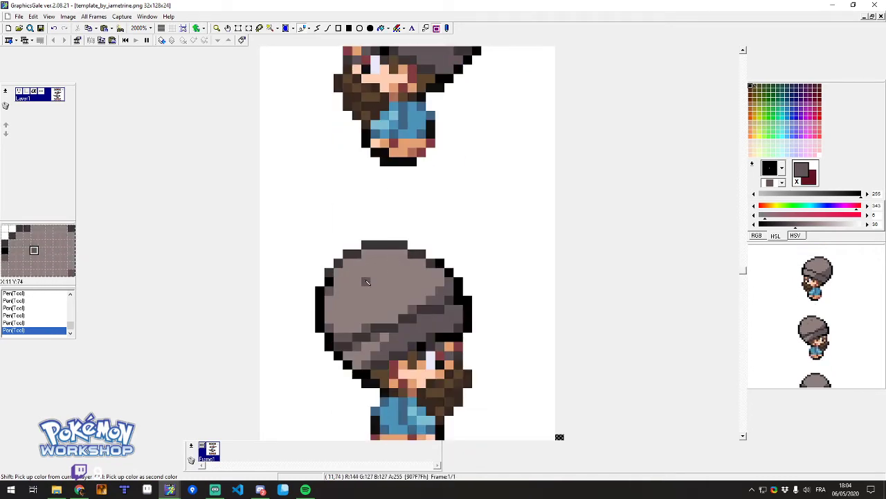
pyautogui.keyDown('ctrl'); pyautogui.rightClick(345, 302); pyautogui.keyUp('ctrl')
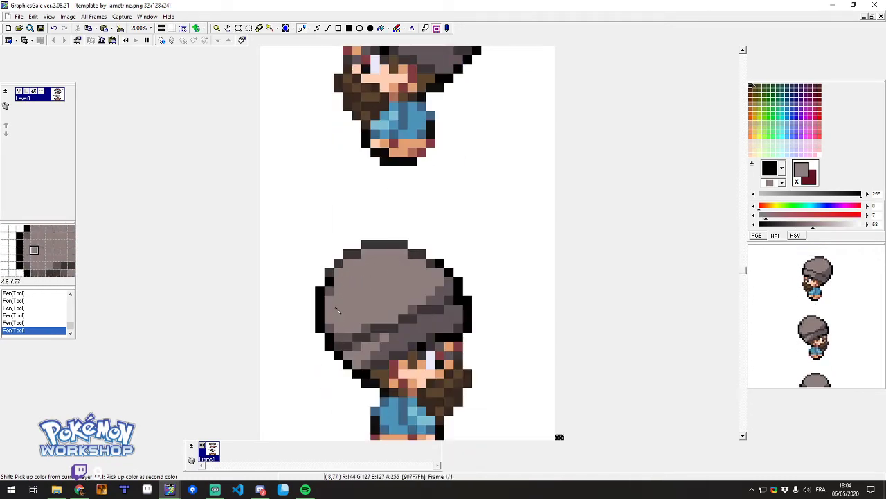
pyautogui.rightClick(460, 284)
pyautogui.rightClick(450, 291)
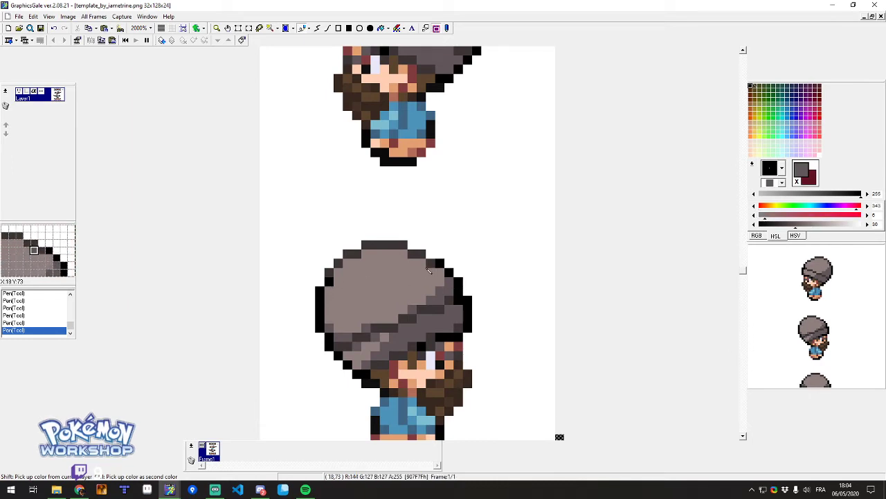
pyautogui.scroll(-1, 367, 242)
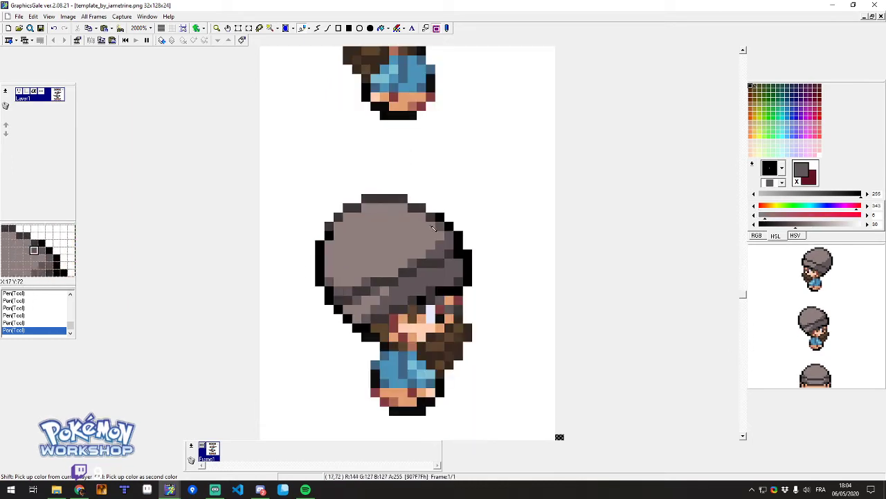
pyautogui.keyDown('ctrl'); pyautogui.rightClick(429, 237); pyautogui.keyUp('ctrl')
# Compare the hair and hat edges of the side-facing sprites with the back-facing one as reference for its hair.
pyautogui.scroll(-6, 416, 256)
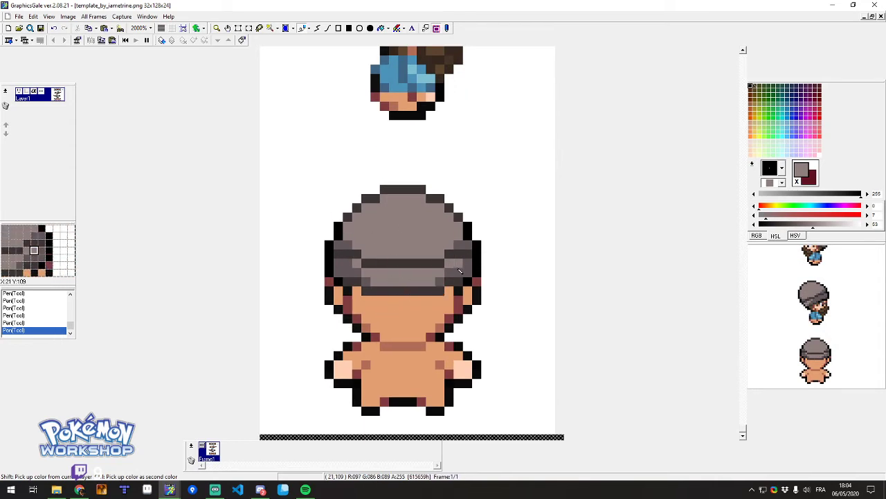
pyautogui.keyDown('ctrl'); pyautogui.rightClick(395, 291); pyautogui.keyUp('ctrl')
pyautogui.scroll(8, 395, 291)
pyautogui.scroll(-5, 391, 270)
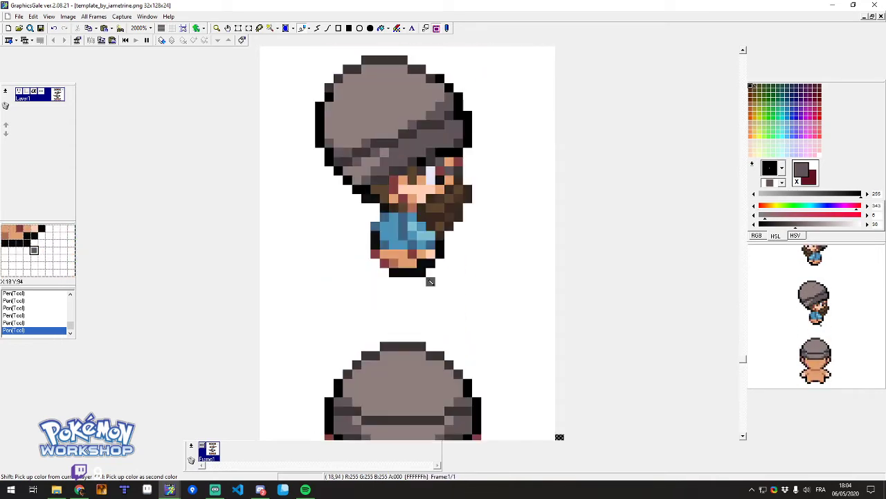
pyautogui.scroll(2, 388, 250)
pyautogui.keyDown('ctrl'); pyautogui.rightClick(383, 241); pyautogui.keyUp('ctrl')
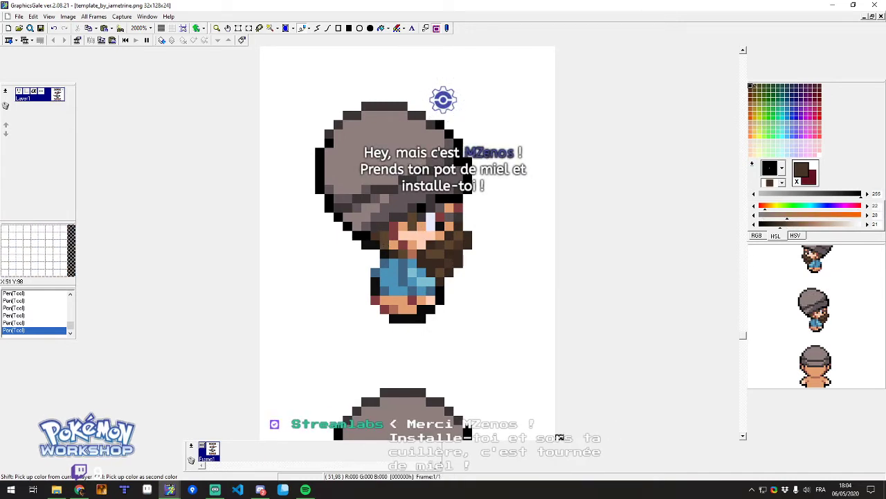
pyautogui.hotkey('alt', 'Tab')
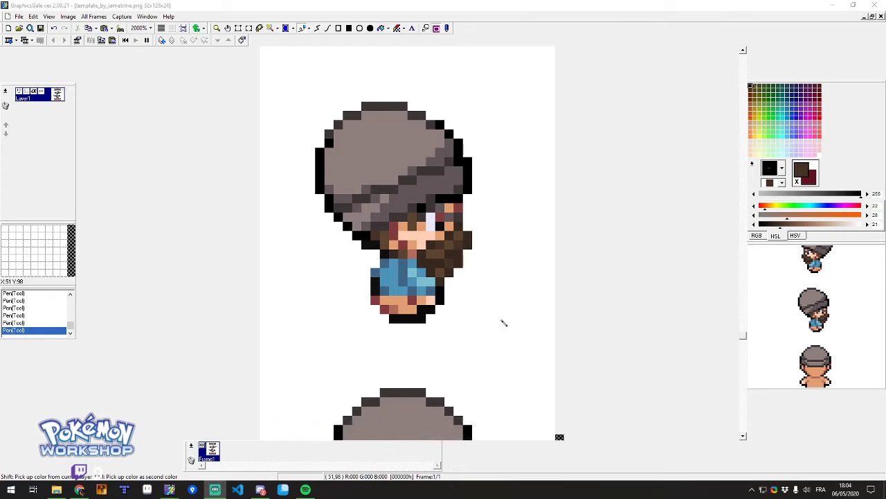
pyautogui.scroll(-3, 381, 284)
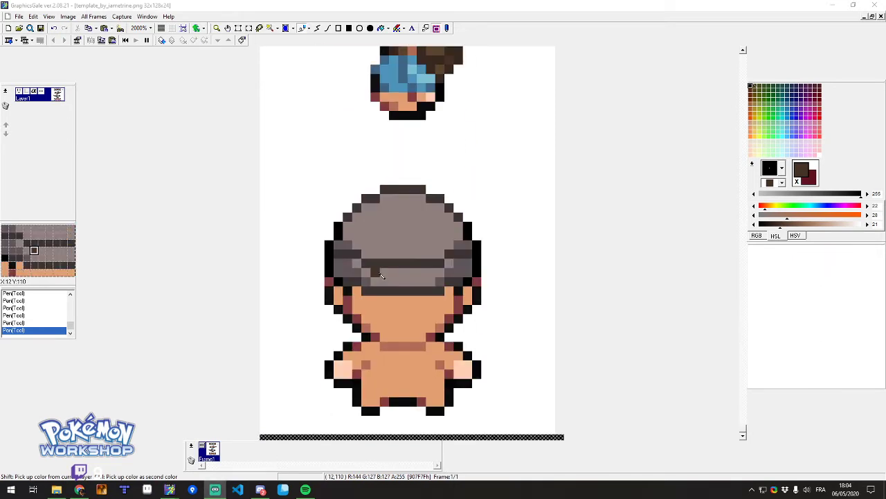
pyautogui.scroll(6, 408, 249)
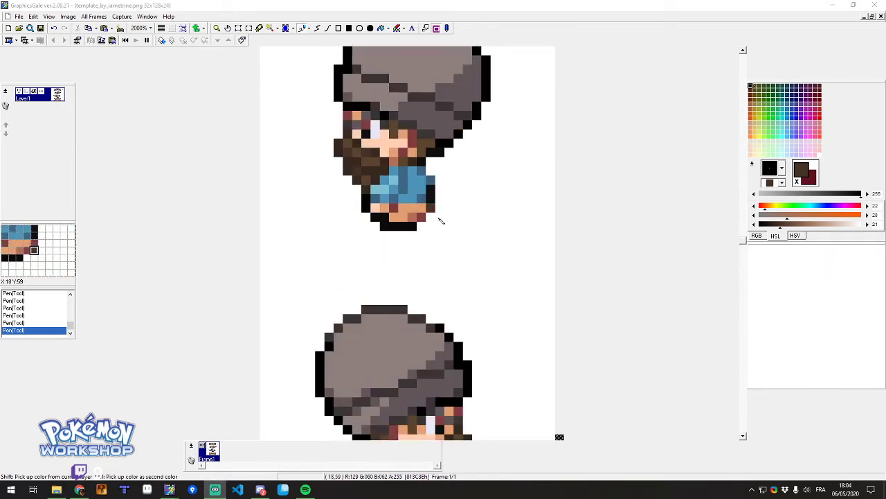
pyautogui.scroll(-1, 378, 284)
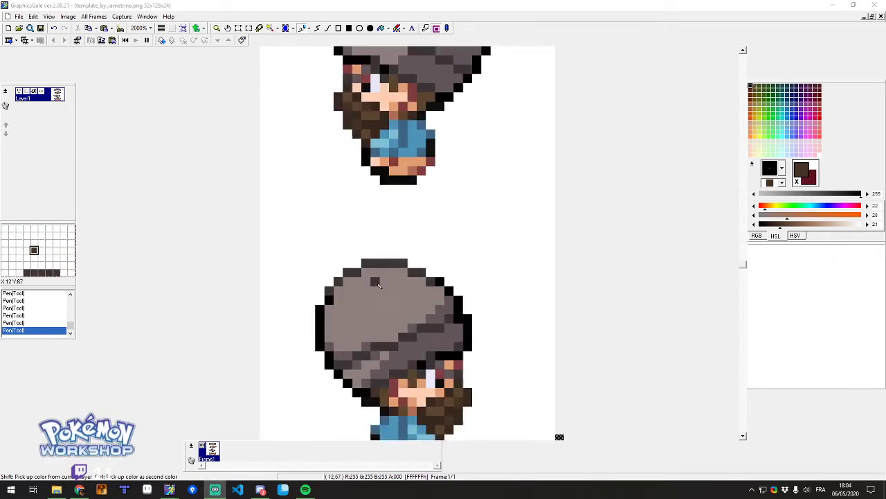
pyautogui.scroll(-6, 379, 284)
pyautogui.scroll(9, 390, 207)
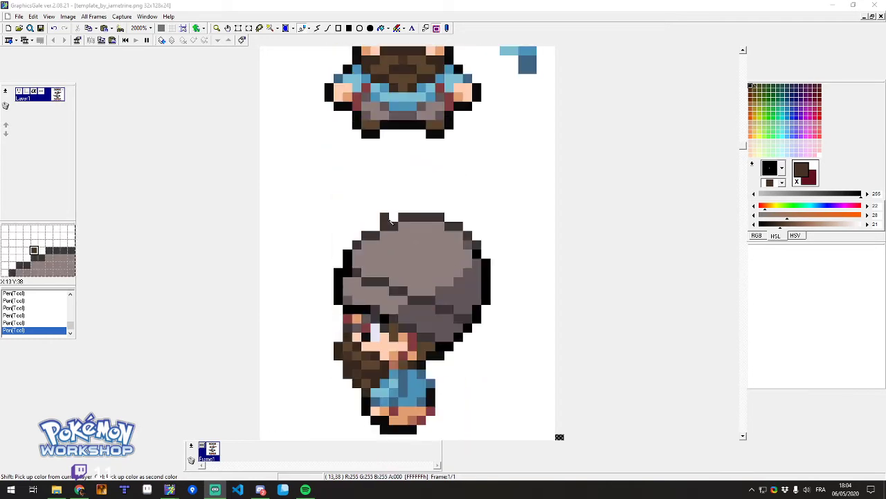
pyautogui.scroll(-7, 391, 221)
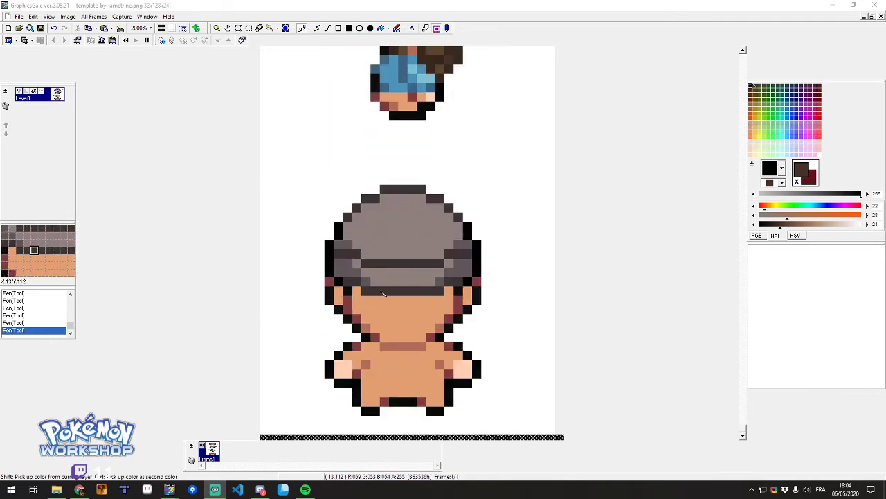
pyautogui.scroll(6, 383, 294)
pyautogui.scroll(-6, 386, 332)
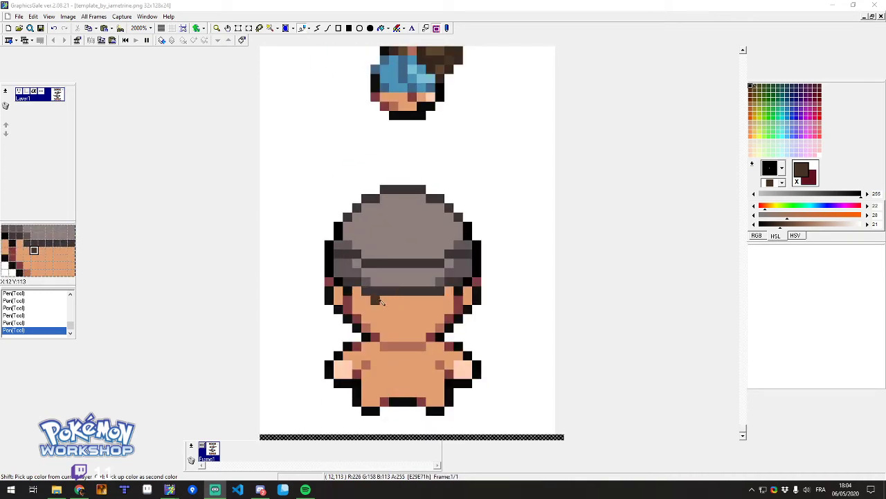
pyautogui.scroll(6, 422, 239)
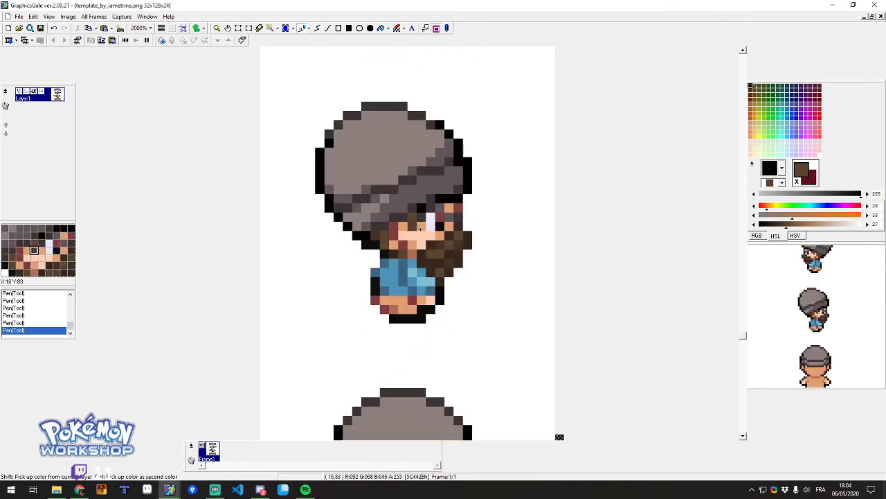
# Fill the back-facing head below the hat with the mid brown of the right-facing sprite's hair.
pyautogui.scroll(-6, 409, 253)
pyautogui.scroll(1, 385, 333)
pyautogui.scroll(1, 383, 334)
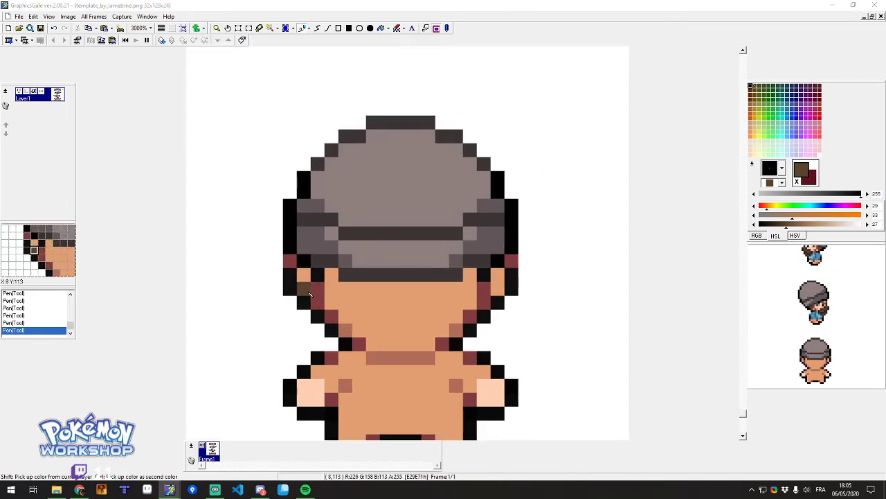
pyautogui.click(333, 276)
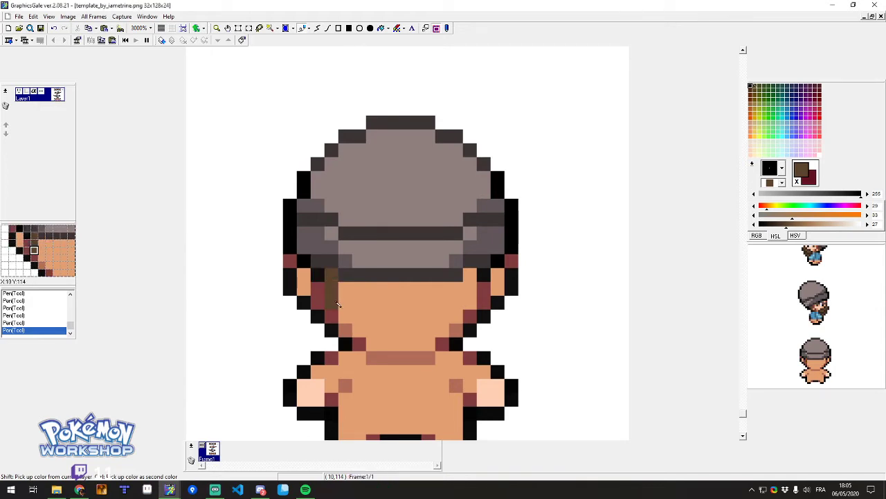
pyautogui.moveTo(338, 303)
pyautogui.mouseDown()
pyautogui.moveTo(360, 333)
pyautogui.moveTo(445, 333)
pyautogui.moveTo(451, 324)
pyautogui.moveTo(372, 316)
pyautogui.moveTo(475, 304)
pyautogui.moveTo(474, 281)
pyautogui.moveTo(467, 293)
pyautogui.moveTo(349, 296)
pyautogui.mouseUp()
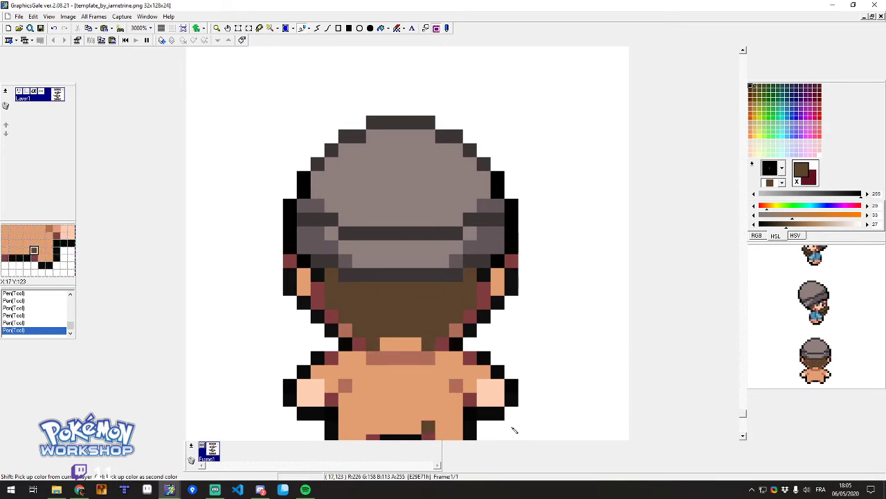
# Shape the nape hairline with skin tone, restoring the neck row and notching one pixel at each lower hair corner.
pyautogui.rightClick(400, 345)
pyautogui.click(428, 344)
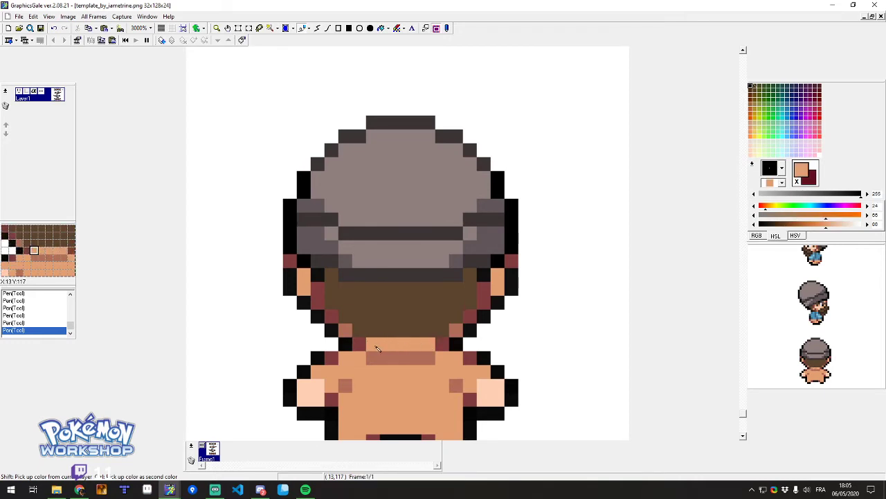
pyautogui.click(442, 331)
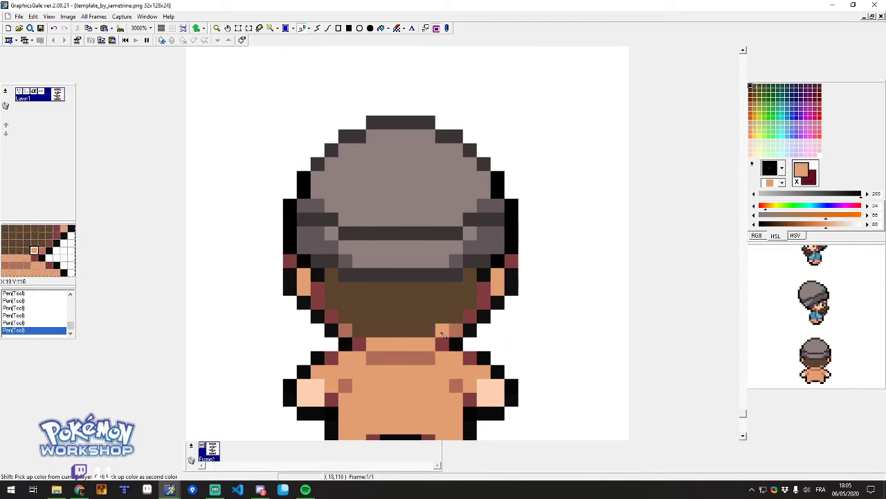
pyautogui.click(359, 331)
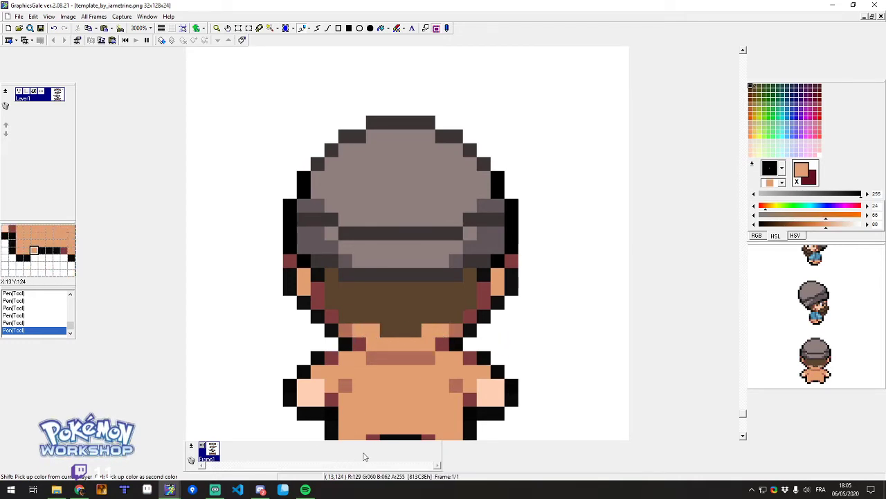
pyautogui.rightClick(413, 315)
pyautogui.click(428, 330)
pyautogui.click(372, 330)
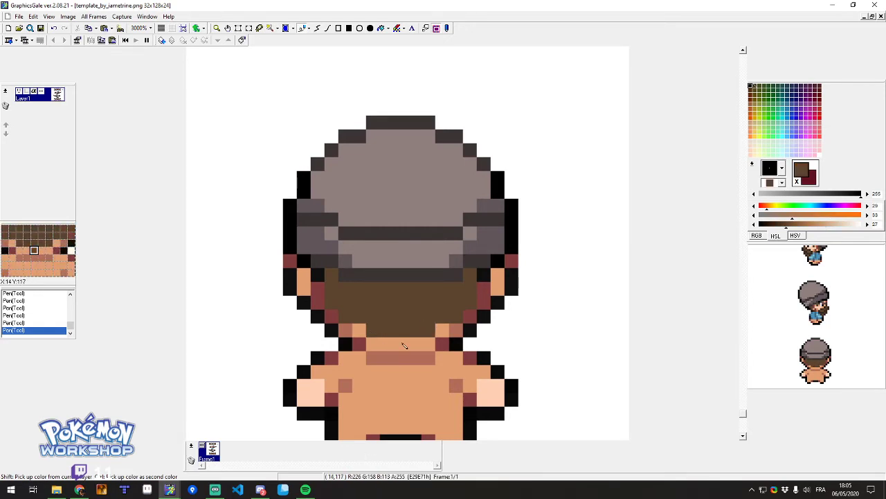
pyautogui.rightClick(403, 345)
pyautogui.click(418, 333)
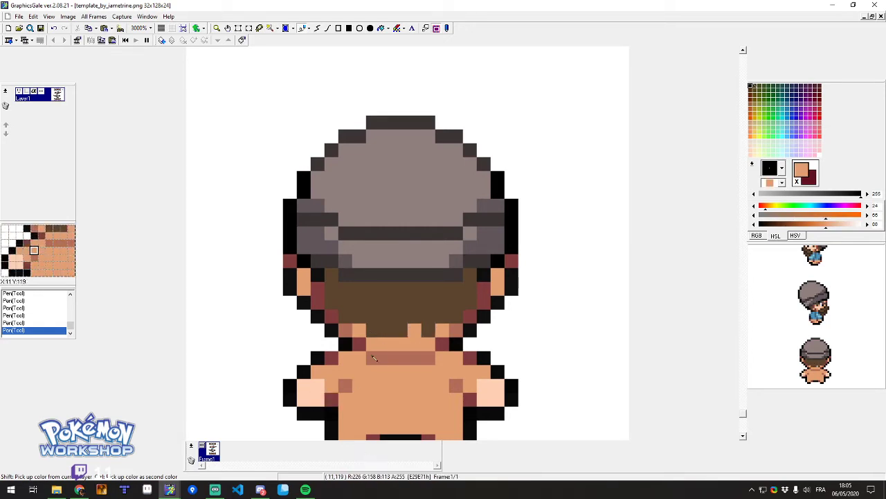
pyautogui.click(416, 332)
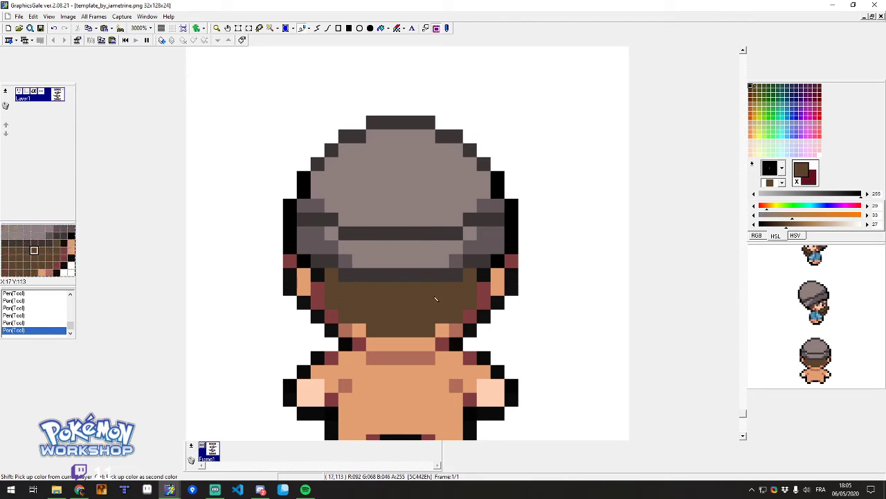
# Shade the back-facing hair with dark brown in a row under the hat's middle and at both side edges.
pyautogui.scroll(3, 435, 299)
pyautogui.scroll(-3, 443, 314)
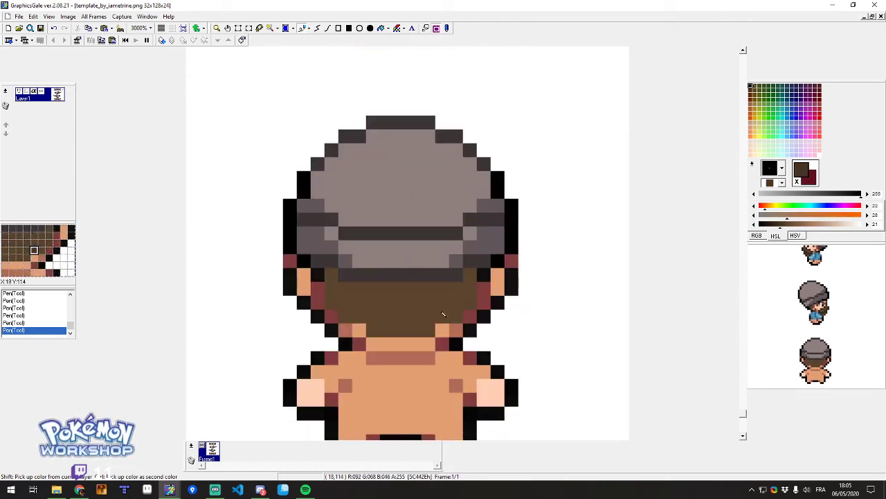
pyautogui.moveTo(439, 289); pyautogui.dragTo(385, 289)
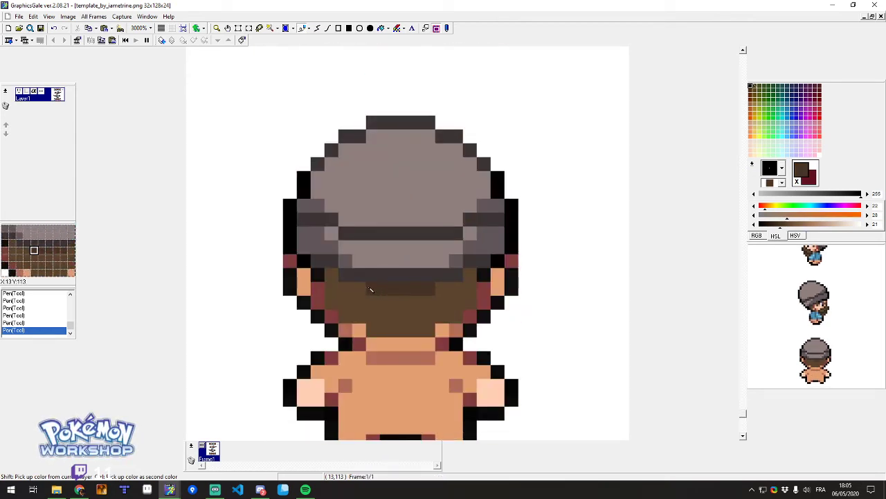
pyautogui.click(470, 277)
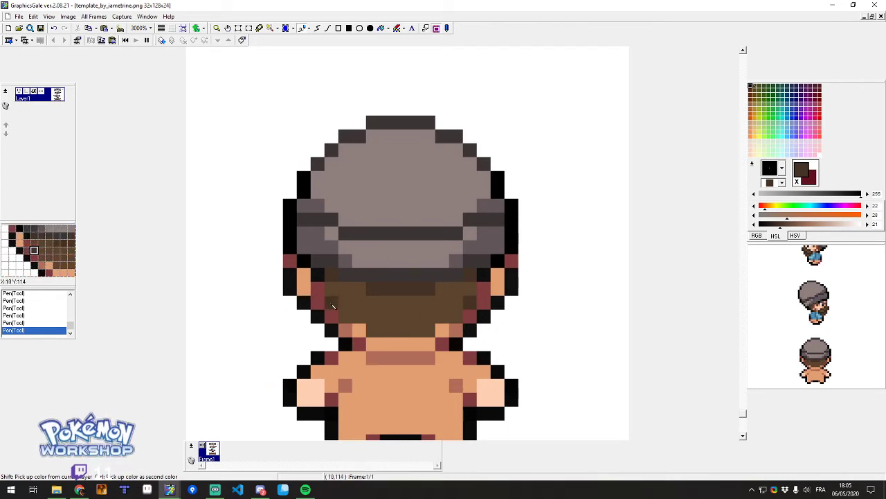
# Replace the dark red and skin shadow pixels along both lower edges of the back-facing hair with dark brown.
pyautogui.scroll(4, 445, 290)
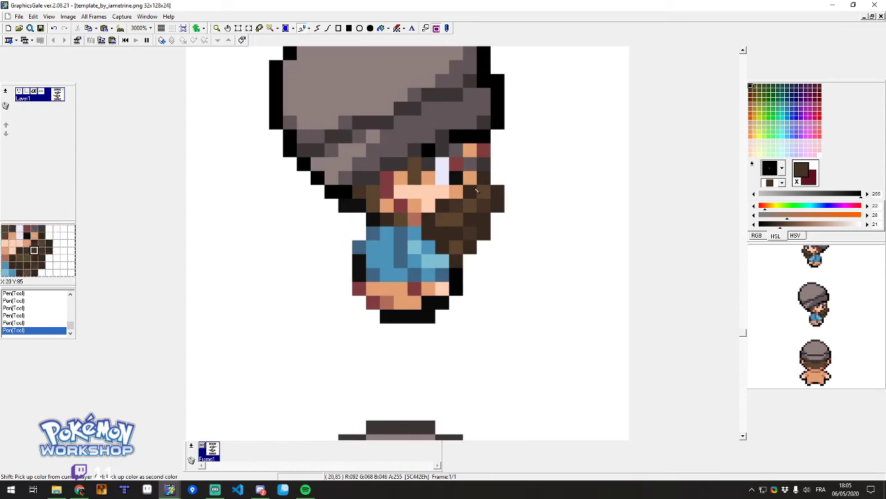
pyautogui.scroll(-4, 452, 208)
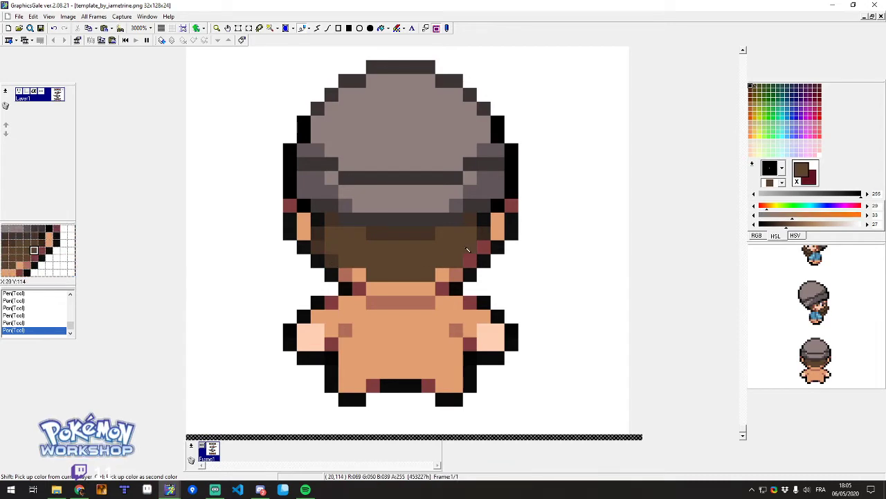
pyautogui.keyDown('ctrl'); pyautogui.click(489, 238); pyautogui.keyUp('ctrl')
pyautogui.keyDown('ctrl'); pyautogui.click(324, 252); pyautogui.keyUp('ctrl')
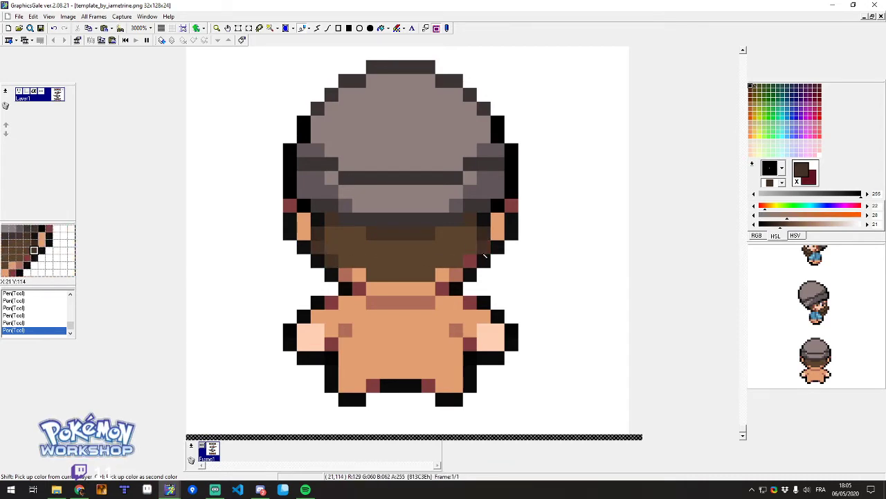
pyautogui.click(462, 275)
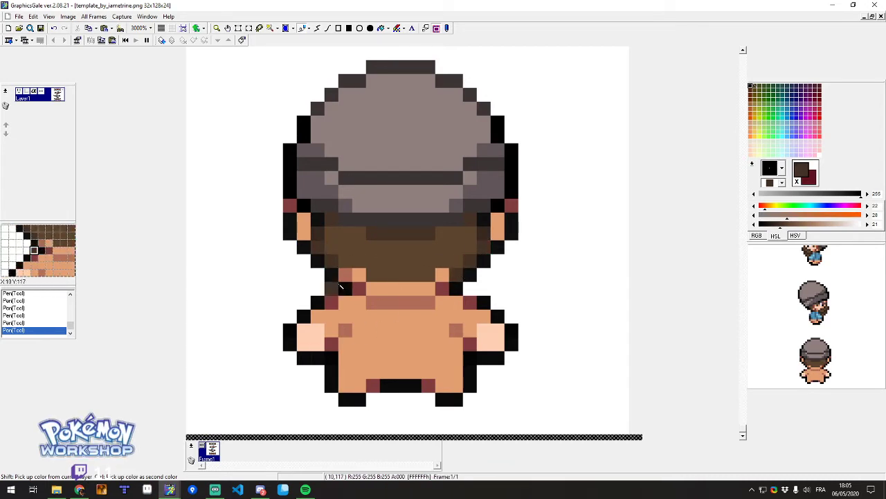
pyautogui.rightClick(359, 303)
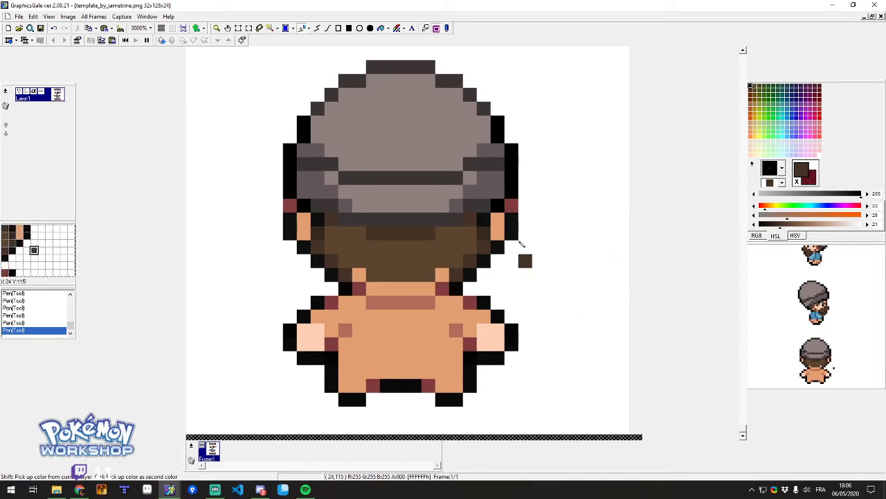
# Recolour the dark red pixel above each ear of the back-facing head with dark brown.
pyautogui.rightClick(466, 250)
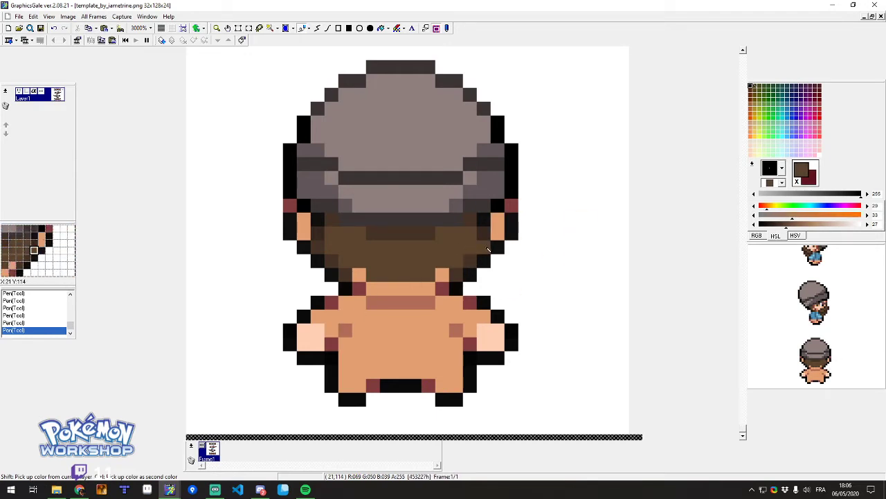
pyautogui.rightClick(484, 247)
pyautogui.click(512, 206)
pyautogui.click(293, 205)
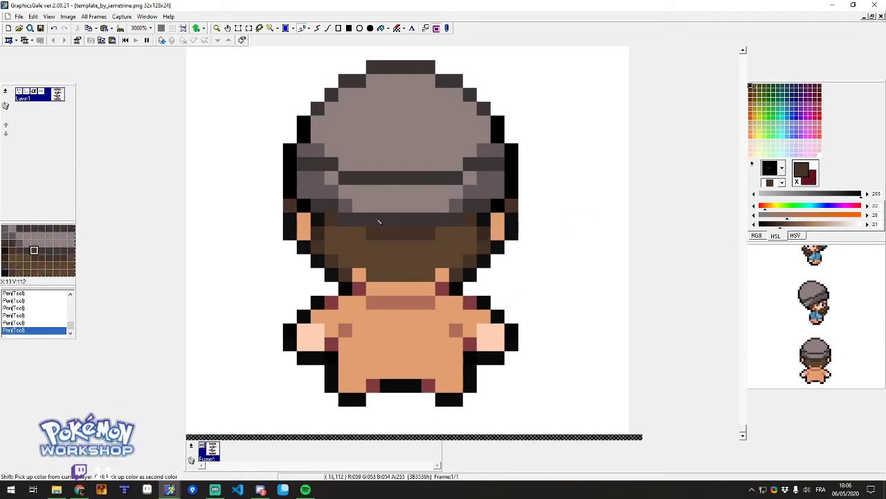
# Try covering the back-facing head's left ear with mid brown hair and pulling its outline in by one pixel.
pyautogui.rightClick(360, 257)
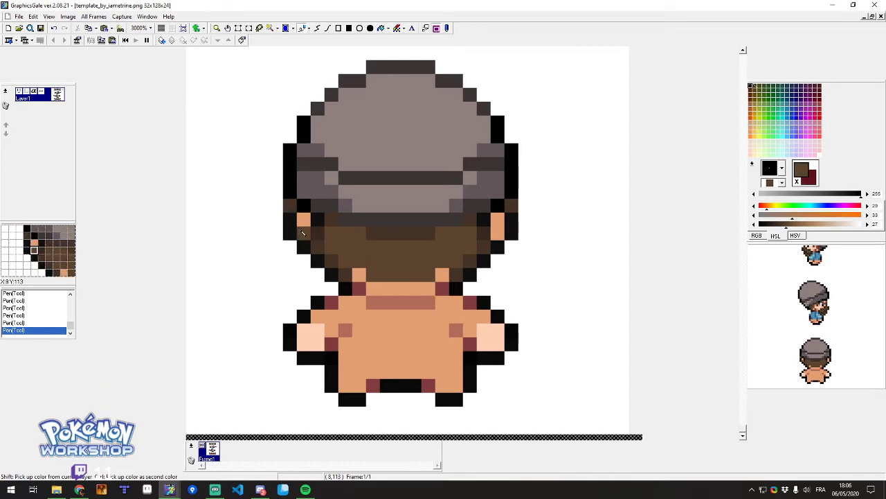
pyautogui.rightClick(303, 233)
pyautogui.rightClick(358, 274)
pyautogui.hotkey('ctrl', 'z')
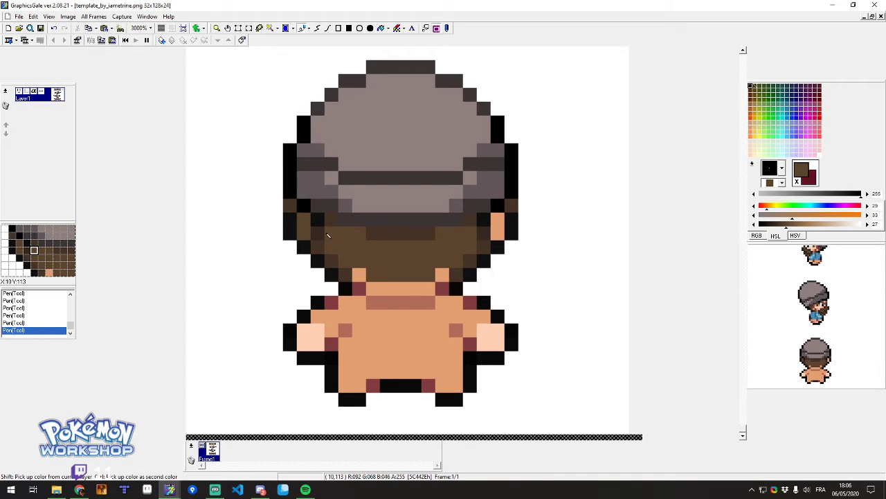
pyautogui.rightClick(317, 233)
pyautogui.rightClick(318, 223)
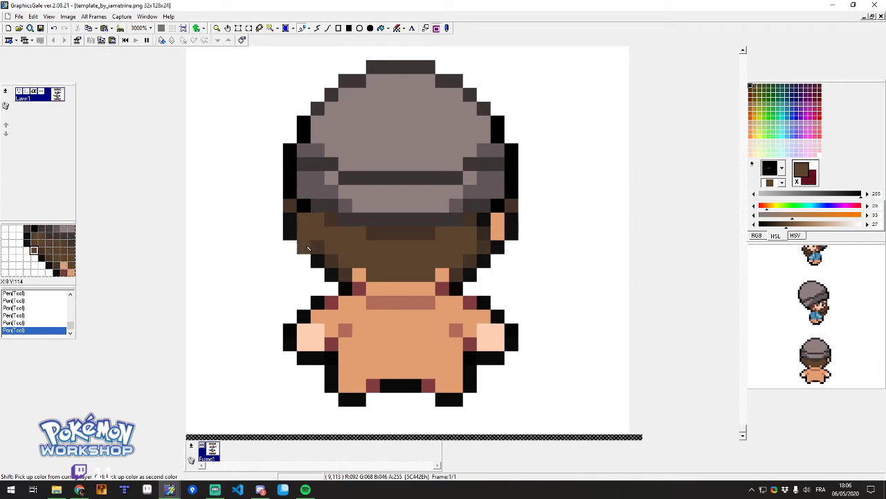
pyautogui.rightClick(294, 233)
pyautogui.click(302, 233)
pyautogui.rightClick(289, 245)
pyautogui.click(291, 235)
pyautogui.click(294, 330)
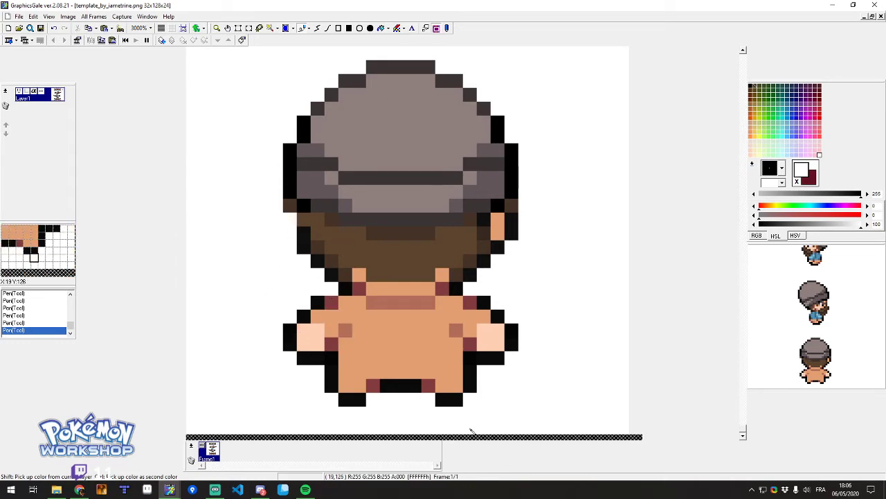
# Undo the changes to the back-facing head's left ear and its outline.
pyautogui.hotkey('ctrl', 'z')
pyautogui.hotkey('ctrl', 'z')
pyautogui.hotkey('ctrl', 'z')
pyautogui.hotkey('ctrl', 'z')
pyautogui.hotkey('ctrl', 'z')
pyautogui.hotkey('ctrl', 'z')
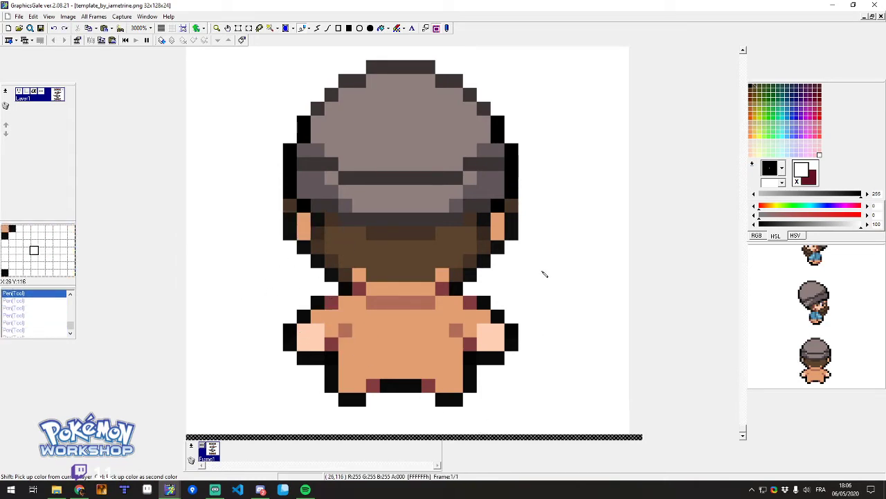
pyautogui.keyDown('ctrl'); pyautogui.click(426, 247); pyautogui.keyUp('ctrl')
pyautogui.rightClick(510, 301)
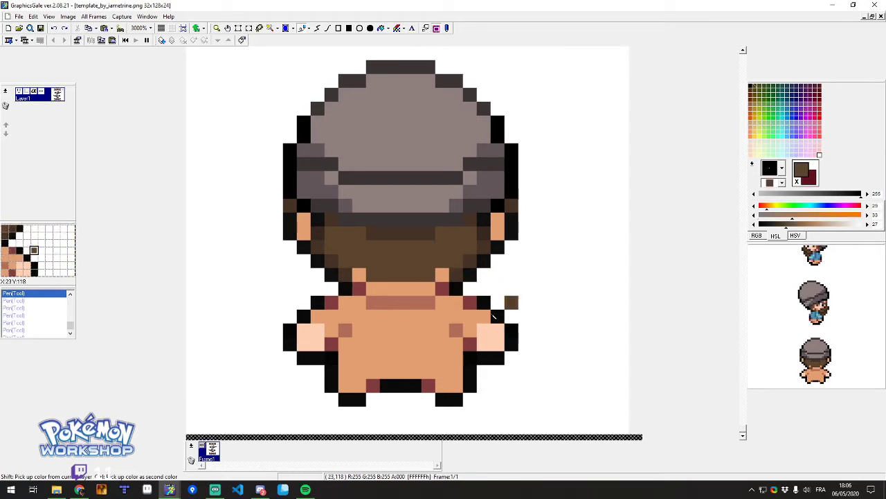
pyautogui.hotkey('ctrl', 'z')
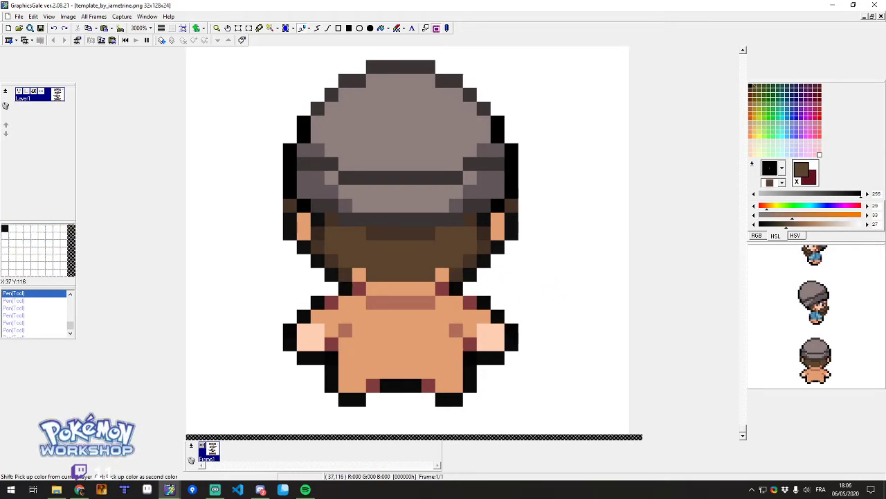
pyautogui.scroll(5, 391, 284)
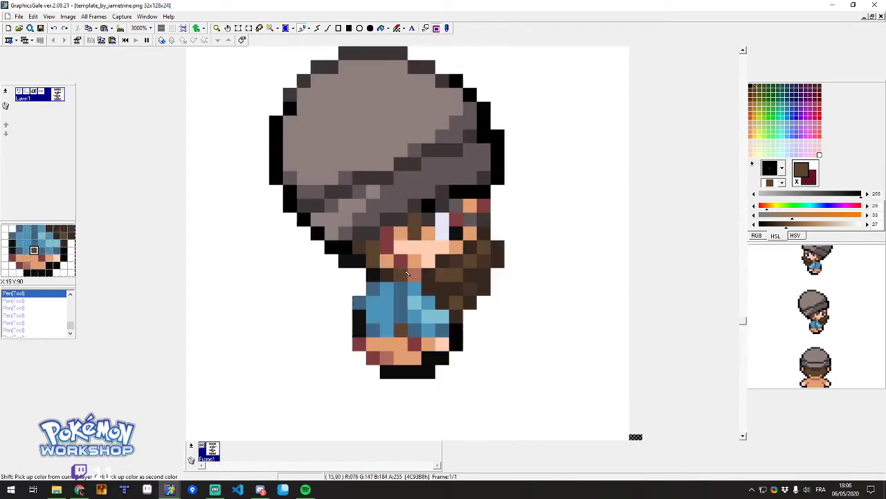
pyautogui.scroll(5, 403, 264)
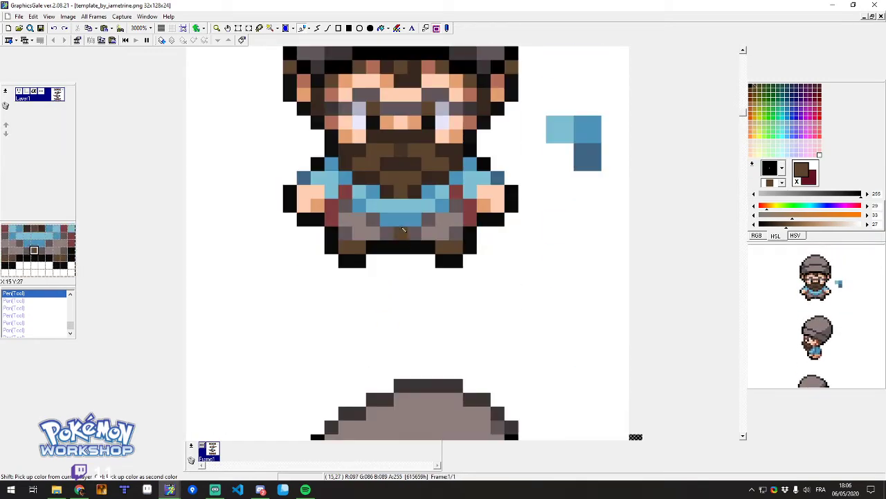
# Sample the shirt's mid blue from the front-view sprite and paint the left-hand sleeve of the back-view sprite with it.
pyautogui.keyDown('ctrl'); pyautogui.click(408, 206); pyautogui.keyUp('ctrl')
pyautogui.scroll(-10, 408, 222)
pyautogui.rightClick(387, 372)
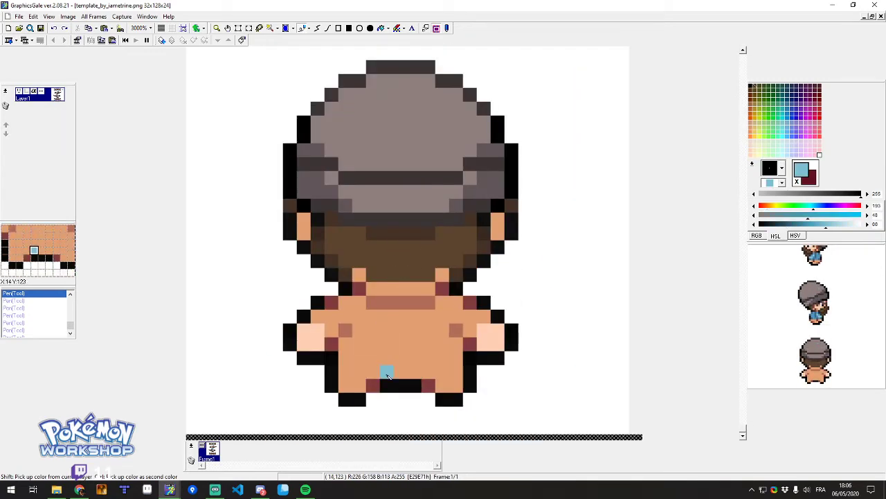
pyautogui.scroll(1, 389, 370)
pyautogui.scroll(-3, 392, 347)
pyautogui.scroll(3, 365, 273)
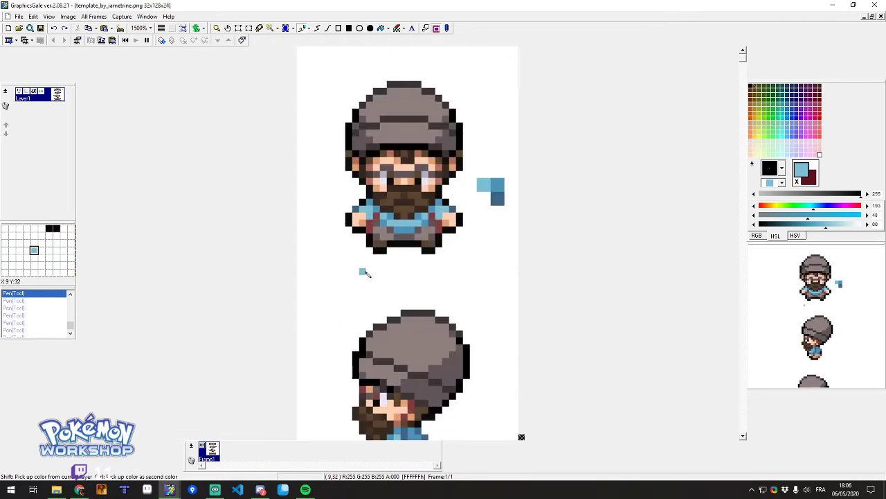
pyautogui.keyDown('ctrl'); pyautogui.click(406, 230); pyautogui.keyUp('ctrl')
pyautogui.rightClick(399, 204)
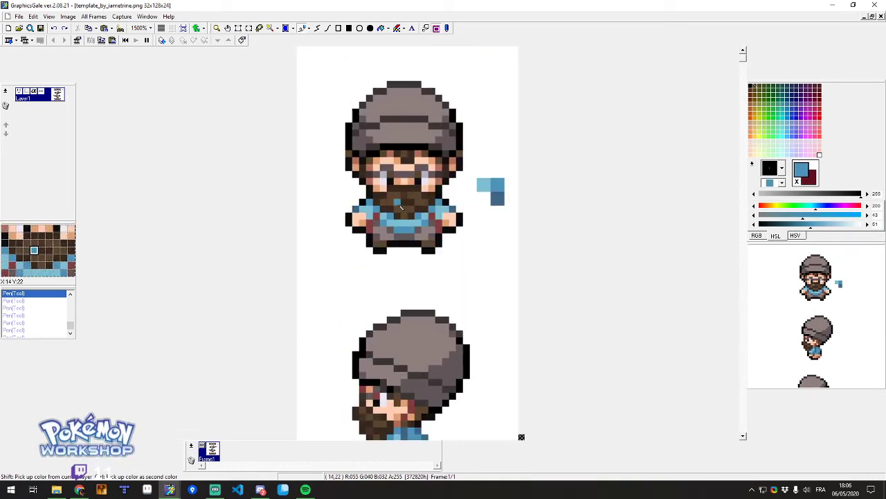
pyautogui.scroll(-5, 407, 230)
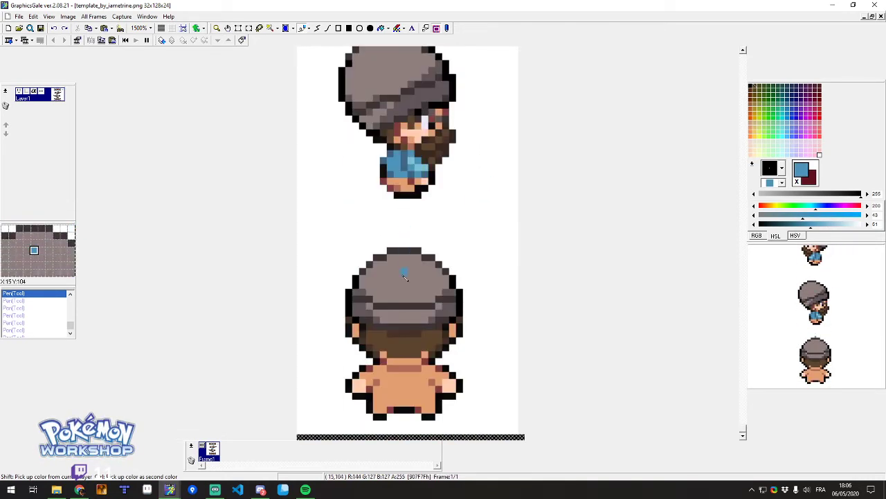
pyautogui.scroll(2, 406, 232)
pyautogui.rightClick(317, 314)
pyautogui.moveTo(302, 296)
pyautogui.mouseDown()
pyautogui.moveTo(317, 297)
pyautogui.moveTo(318, 312)
pyautogui.mouseUp()
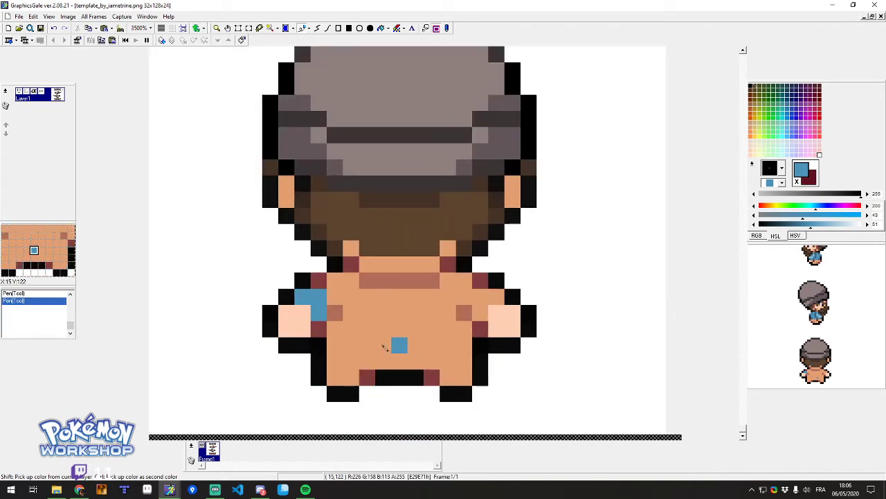
# Start the shirt hem with mid-blue pixels on the left side of the lower back, repainting the misplaced ones in skin tone.
pyautogui.click(339, 330)
pyautogui.moveTo(353, 347); pyautogui.dragTo(375, 346)
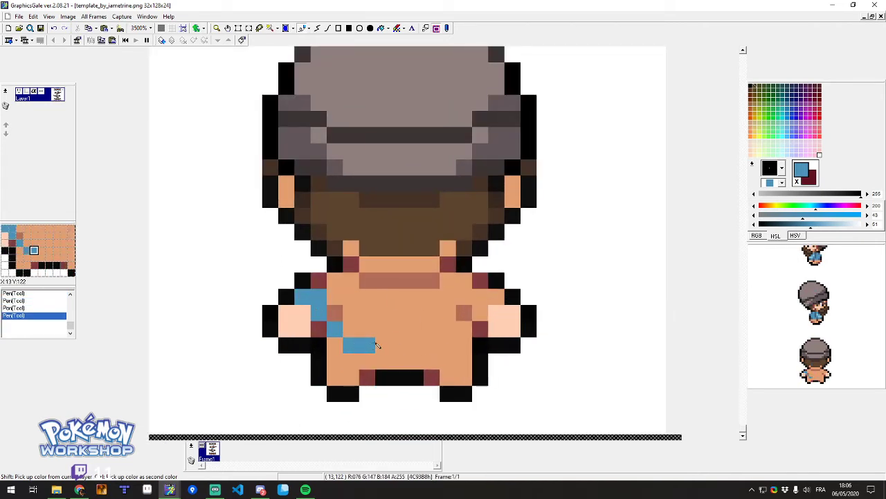
pyautogui.click(351, 331)
pyautogui.rightClick(370, 328)
pyautogui.click(351, 329)
pyautogui.click(339, 329)
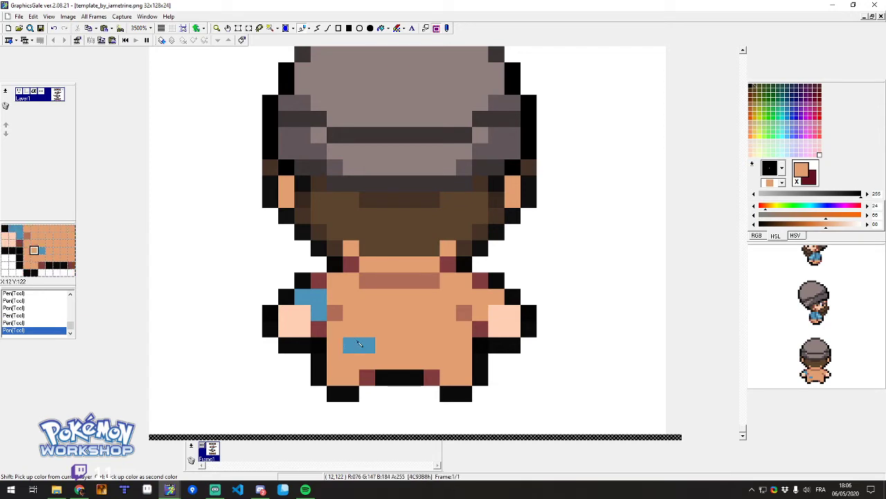
# Outline a symmetrical curved shirt hem across the lower back in mid blue, cleaning up its ends with skin tone.
pyautogui.rightClick(359, 342)
pyautogui.click(340, 329)
pyautogui.moveTo(448, 331)
pyautogui.mouseDown()
pyautogui.moveTo(457, 335)
pyautogui.moveTo(448, 344)
pyautogui.moveTo(407, 346)
pyautogui.moveTo(412, 325)
pyautogui.moveTo(388, 344)
pyautogui.moveTo(346, 335)
pyautogui.moveTo(336, 345)
pyautogui.mouseUp()
pyautogui.rightClick(412, 319)
pyautogui.rightClick(394, 346)
pyautogui.rightClick(336, 355)
pyautogui.moveTo(336, 347); pyautogui.dragTo(335, 333)
pyautogui.click(346, 344)
pyautogui.click(463, 331)
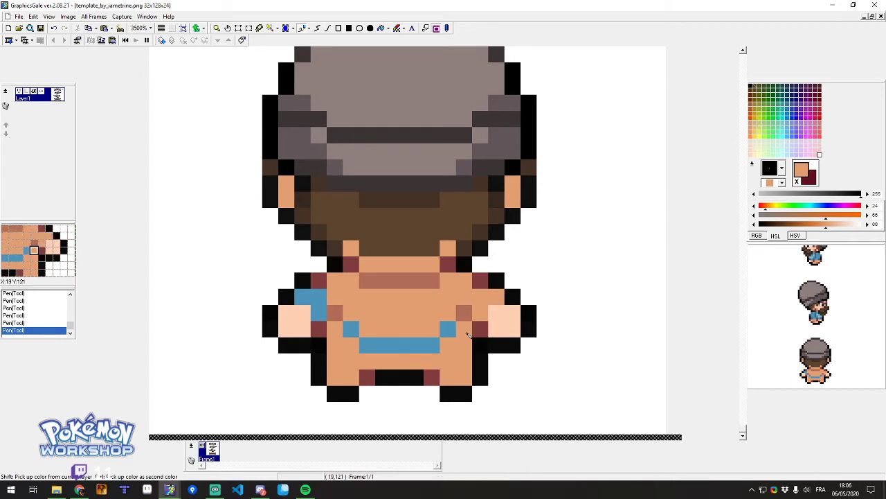
# Fill the back-view shirt and remaining sleeve with mid blue, and shade each hand's inner lower pixel with the darker skin tone.
pyautogui.click(396, 348)
pyautogui.rightClick(394, 350)
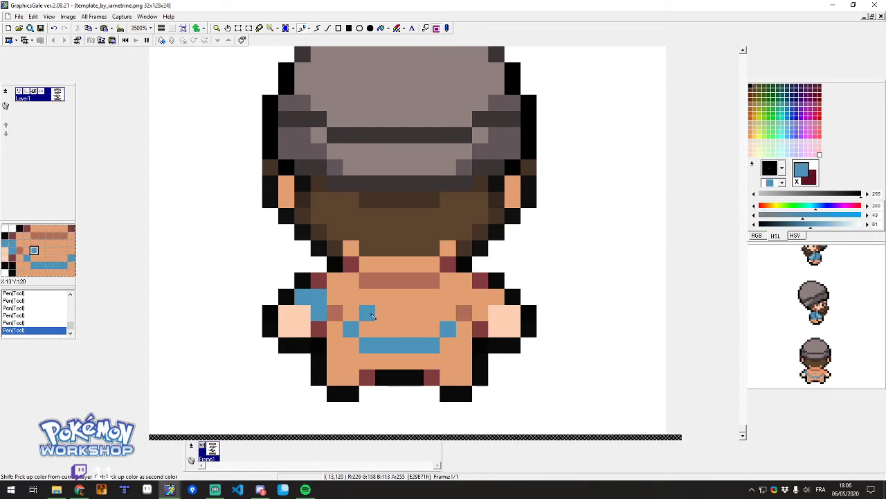
pyautogui.moveTo(367, 327)
pyautogui.mouseDown()
pyautogui.moveTo(432, 326)
pyautogui.moveTo(438, 317)
pyautogui.moveTo(355, 315)
pyautogui.moveTo(462, 293)
pyautogui.moveTo(448, 283)
pyautogui.moveTo(484, 308)
pyautogui.moveTo(493, 302)
pyautogui.moveTo(318, 300)
pyautogui.moveTo(350, 280)
pyautogui.mouseUp()
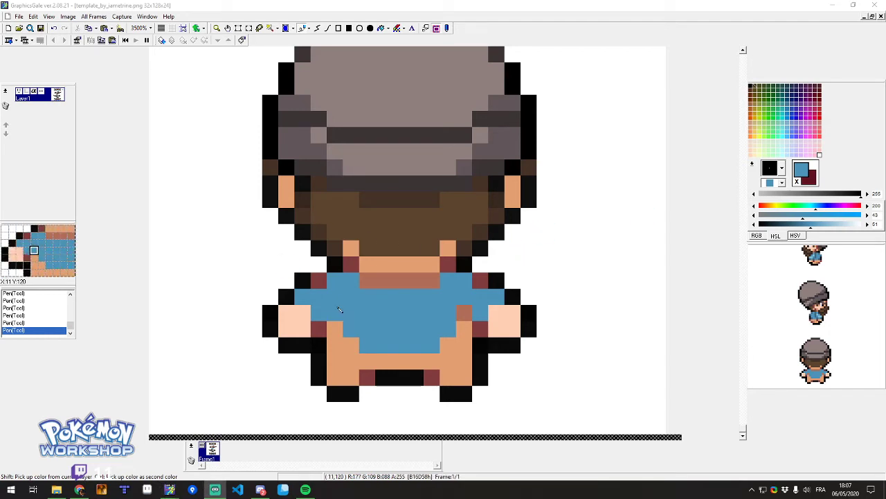
pyautogui.click(419, 311)
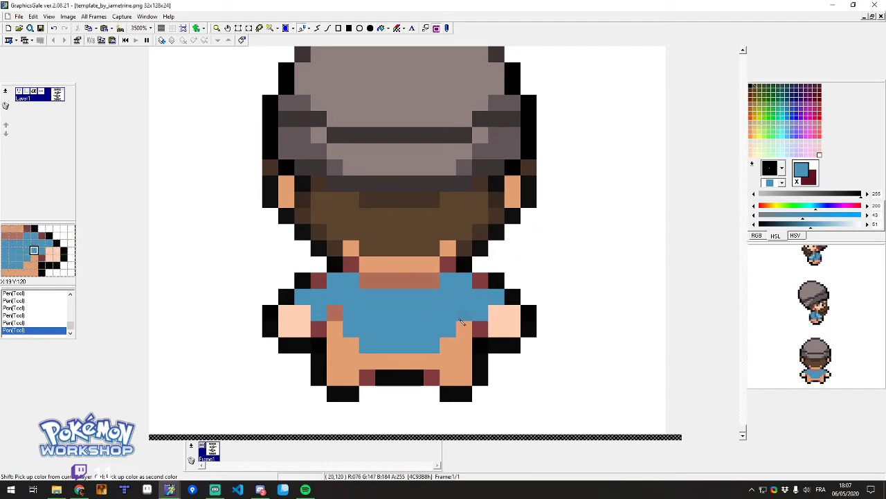
pyautogui.keyDown('ctrl'); pyautogui.click(497, 330); pyautogui.keyUp('ctrl')
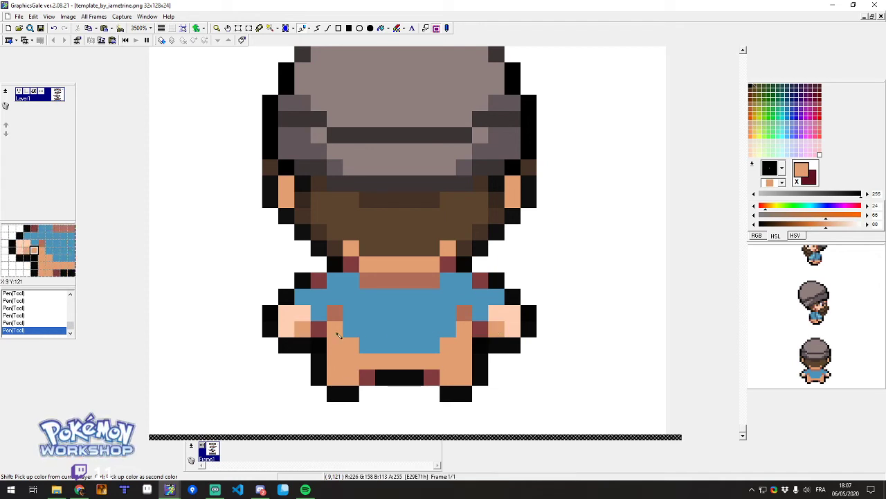
# Paint a light-blue highlight on the middle of the back with the front shirt's light blue, trimming its upper corners in mid blue.
pyautogui.scroll(-3, 485, 325)
pyautogui.scroll(3, 477, 325)
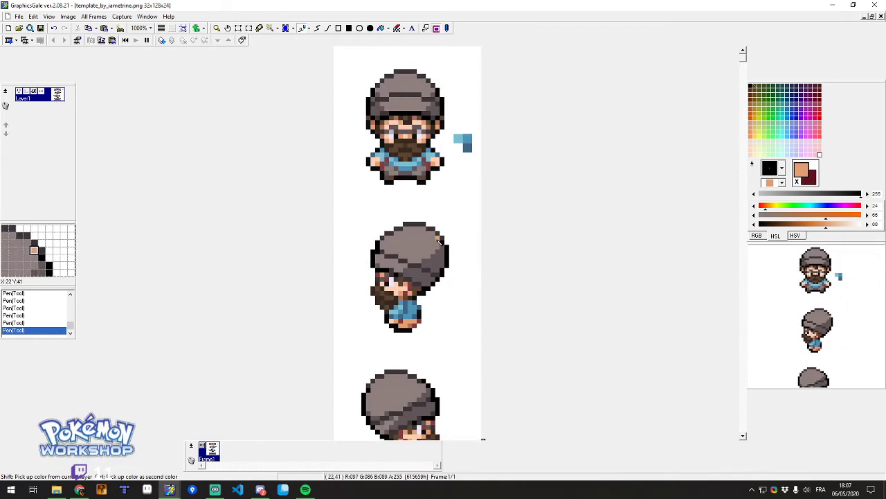
pyautogui.rightClick(413, 168)
pyautogui.rightClick(415, 163)
pyautogui.scroll(-3, 425, 189)
pyautogui.scroll(1, 405, 420)
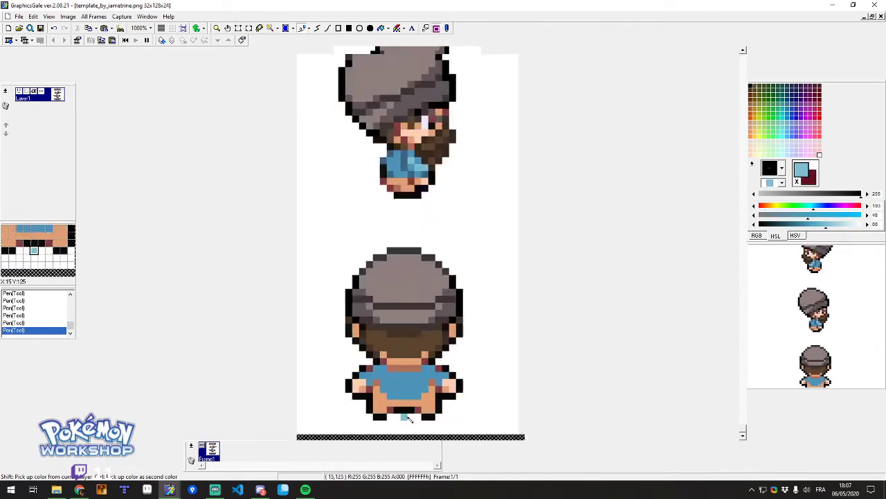
pyautogui.scroll(2, 408, 418)
pyautogui.moveTo(383, 313)
pyautogui.mouseDown()
pyautogui.moveTo(432, 315)
pyautogui.moveTo(413, 328)
pyautogui.moveTo(372, 328)
pyautogui.moveTo(369, 318)
pyautogui.moveTo(366, 333)
pyautogui.moveTo(433, 331)
pyautogui.mouseUp()
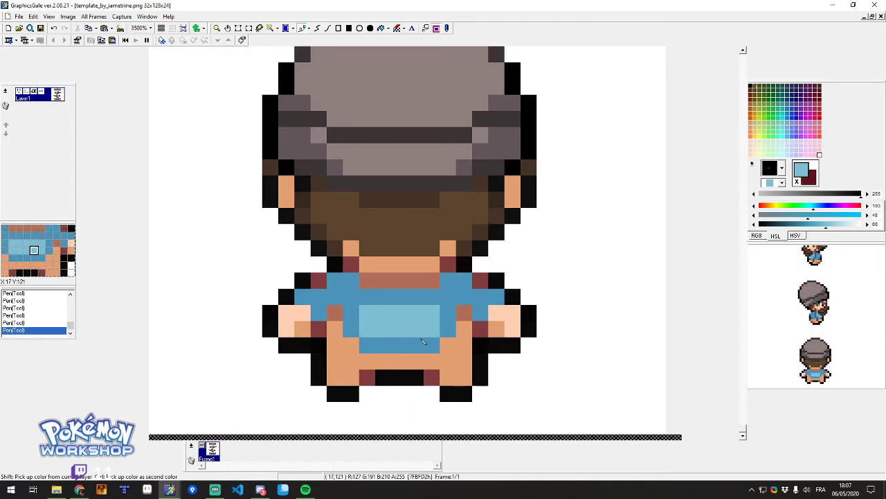
pyautogui.rightClick(446, 313)
pyautogui.click(433, 313)
pyautogui.click(367, 313)
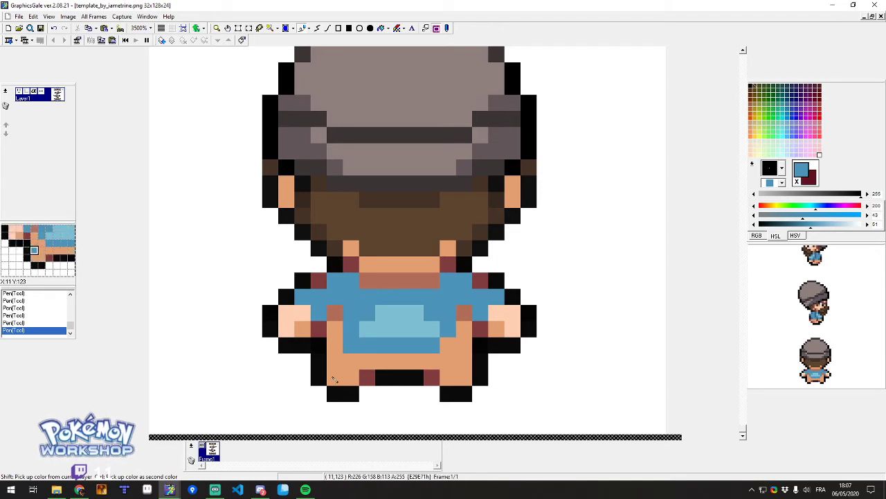
# Highlight the top of the back-view sprite's right-hand sleeve in light blue, keeping the pixel below it mid blue.
pyautogui.keyDown('ctrl'); pyautogui.click(382, 332); pyautogui.keyUp('ctrl')
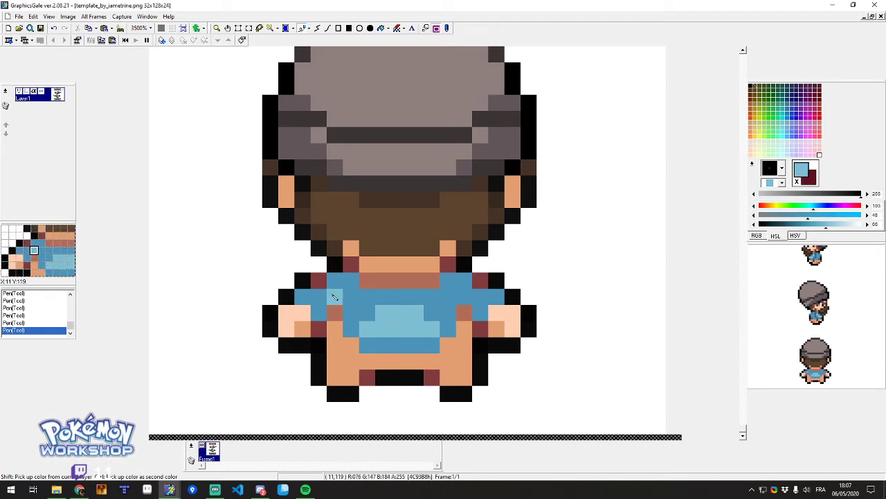
pyautogui.keyDown('ctrl'); pyautogui.click(416, 303); pyautogui.keyUp('ctrl')
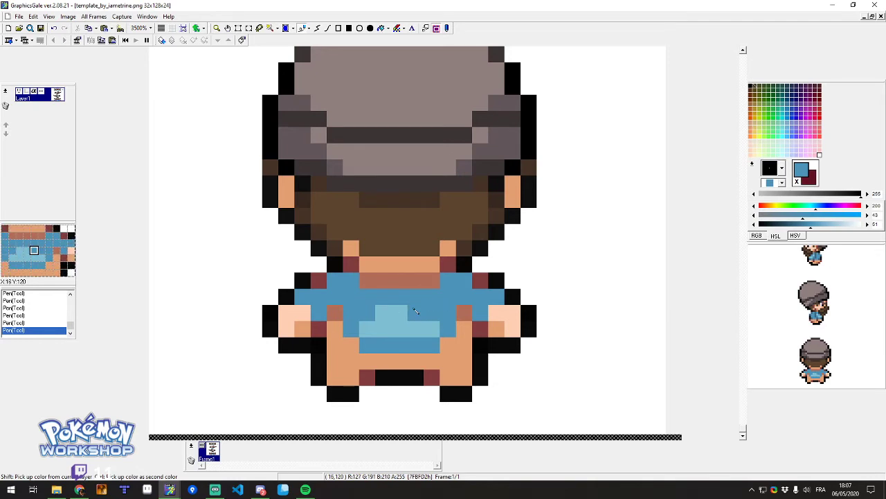
pyautogui.keyDown('ctrl'); pyautogui.click(404, 323); pyautogui.keyUp('ctrl')
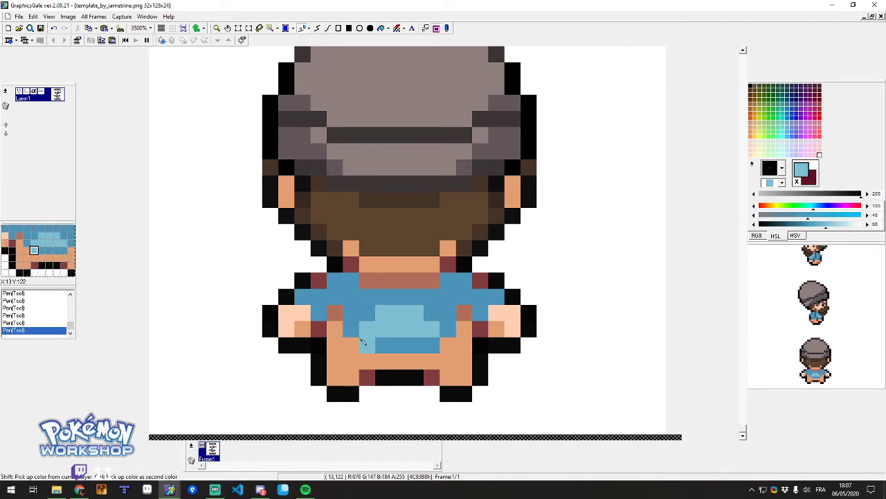
pyautogui.scroll(8, 361, 342)
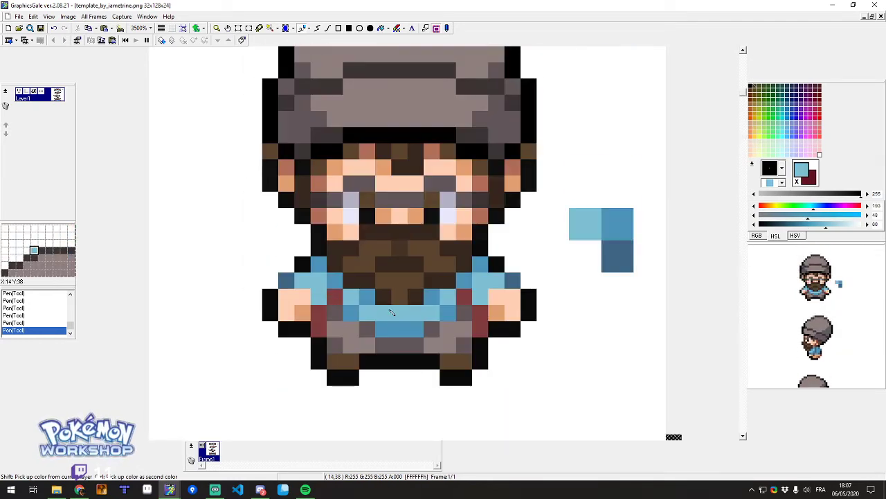
pyautogui.scroll(-8, 427, 307)
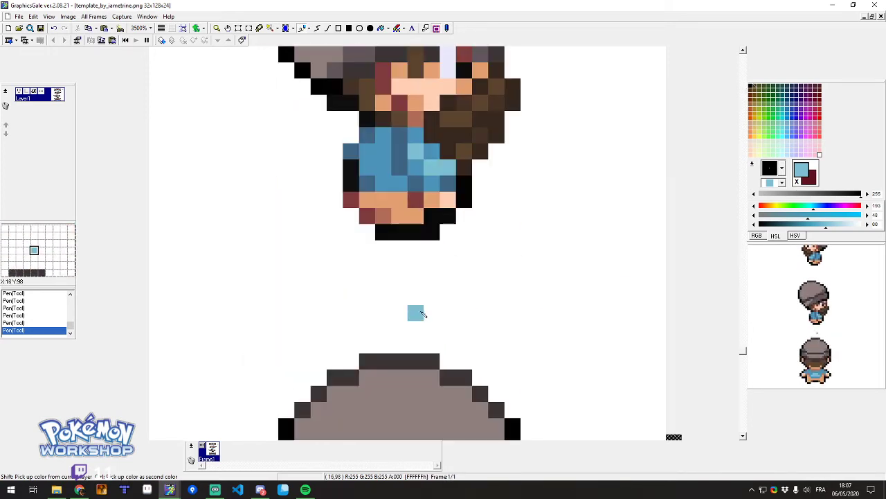
pyautogui.click(482, 302)
pyautogui.click(482, 308)
pyautogui.click(491, 300)
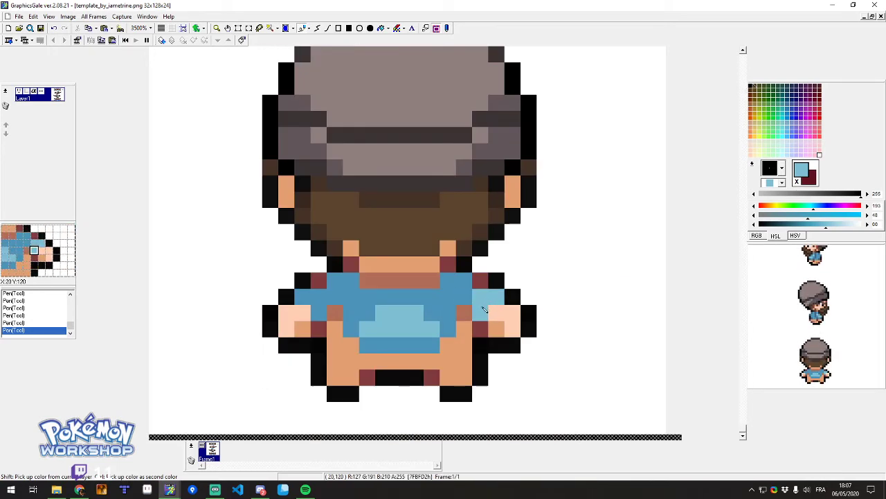
pyautogui.rightClick(461, 292)
pyautogui.click(481, 308)
# Highlight the top two pixels of the back-view sprite's left-hand sleeve in light blue to match the other sleeve.
pyautogui.rightClick(475, 301)
pyautogui.click(303, 296)
pyautogui.click(319, 296)
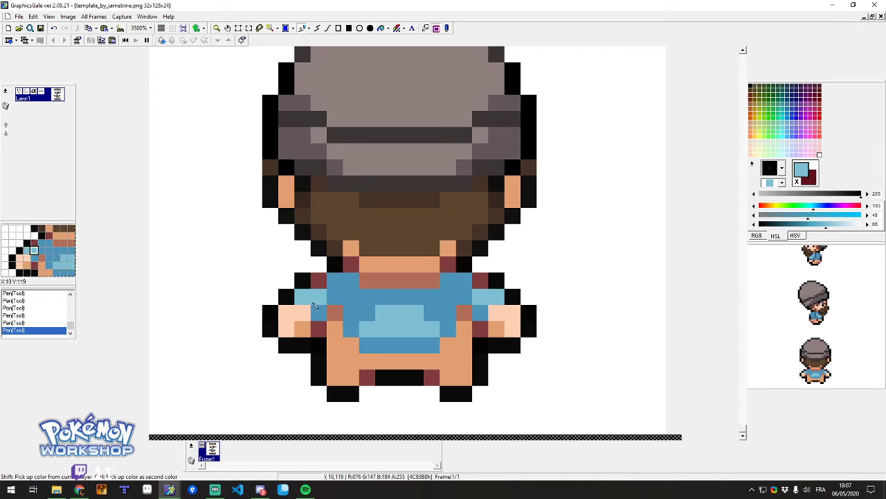
pyautogui.click(365, 310)
pyautogui.rightClick(334, 297)
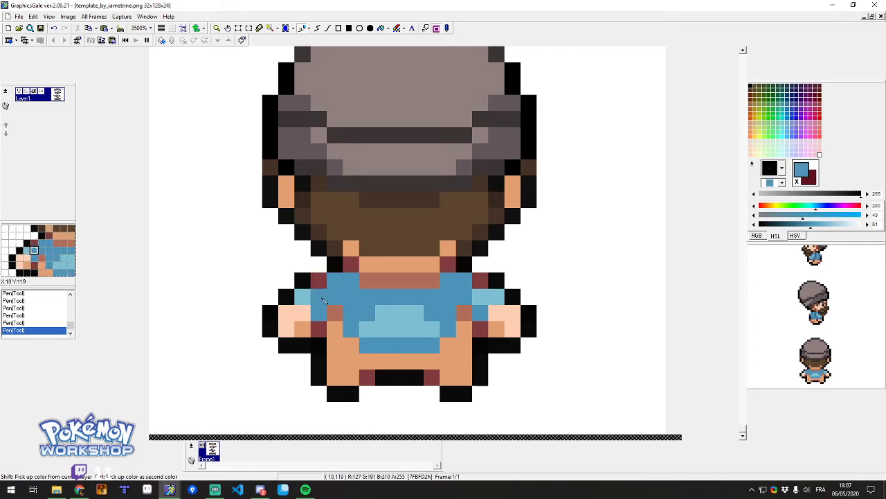
pyautogui.click(323, 299)
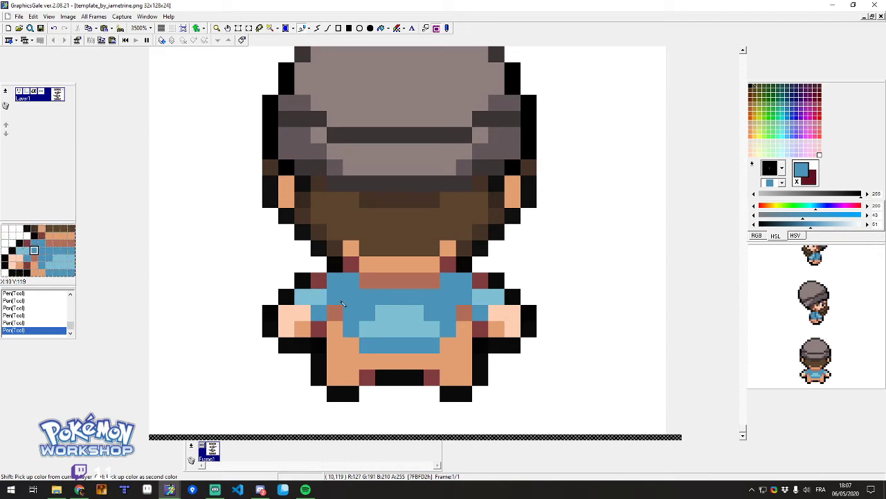
# Shade both armpit pixels and both outer shoulder pixels of the back-view shirt with the palette's dark blue.
pyautogui.scroll(-4, 463, 295)
pyautogui.scroll(5, 398, 305)
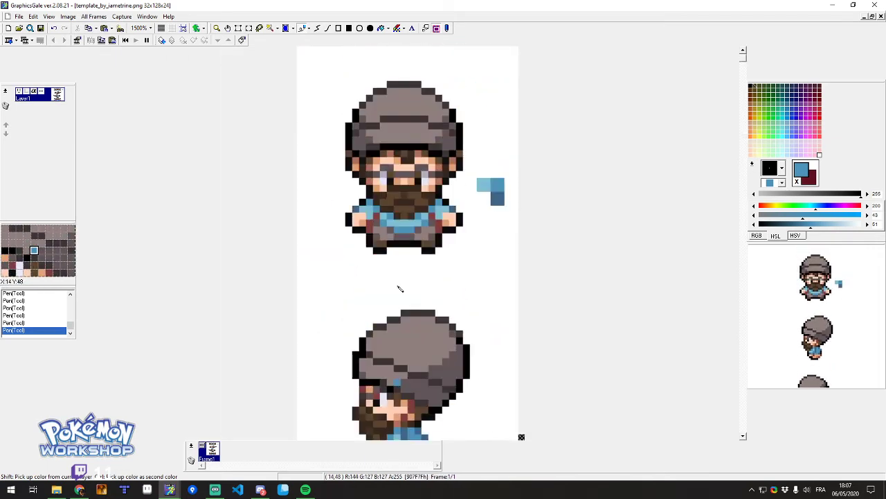
pyautogui.scroll(-4, 502, 205)
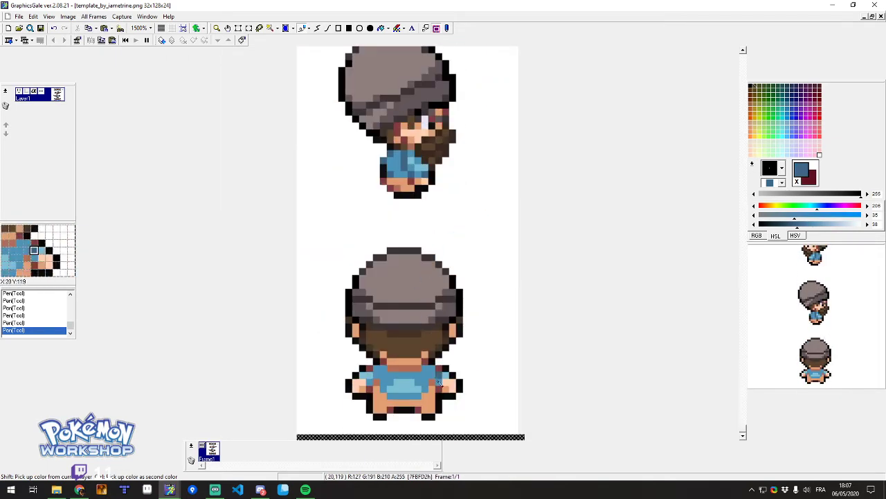
pyautogui.scroll(5, 438, 382)
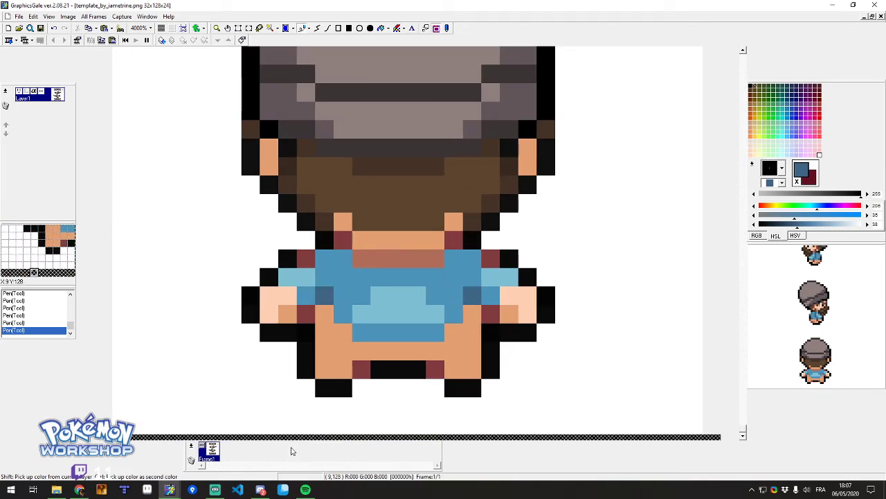
pyautogui.click(490, 259)
pyautogui.click(305, 259)
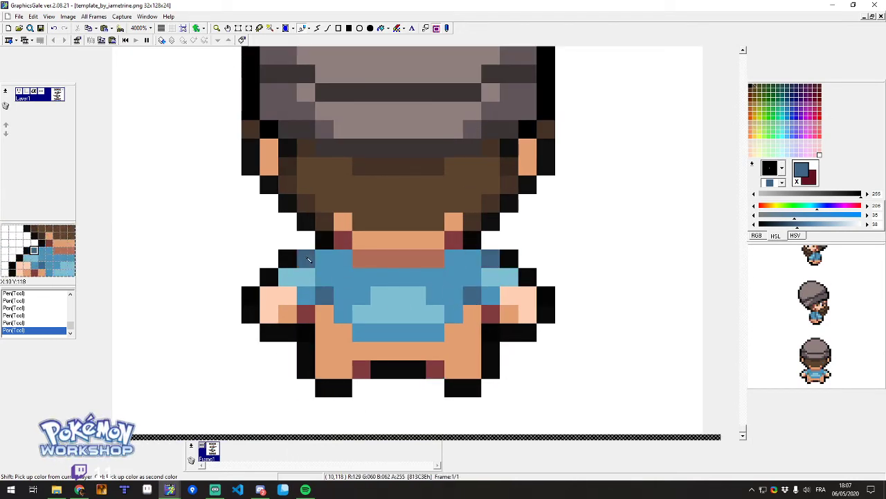
pyautogui.click(363, 260)
pyautogui.rightClick(378, 275)
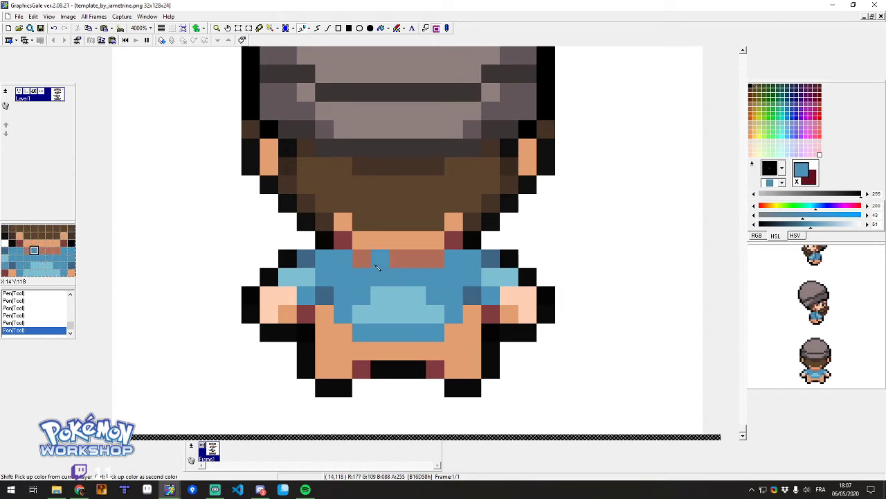
pyautogui.hotkey('ctrl', 'z')
# Recolour the brown neckline row on the back-view shirt in dark blue, with its two end pixels in mid blue.
pyautogui.keyDown('shift'); pyautogui.click(471, 295); pyautogui.keyUp('shift')
pyautogui.click(444, 261)
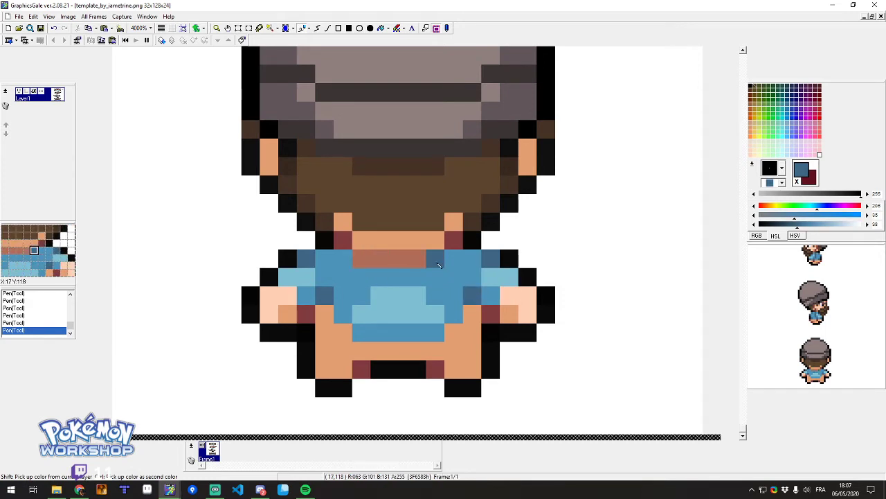
pyautogui.click(363, 263)
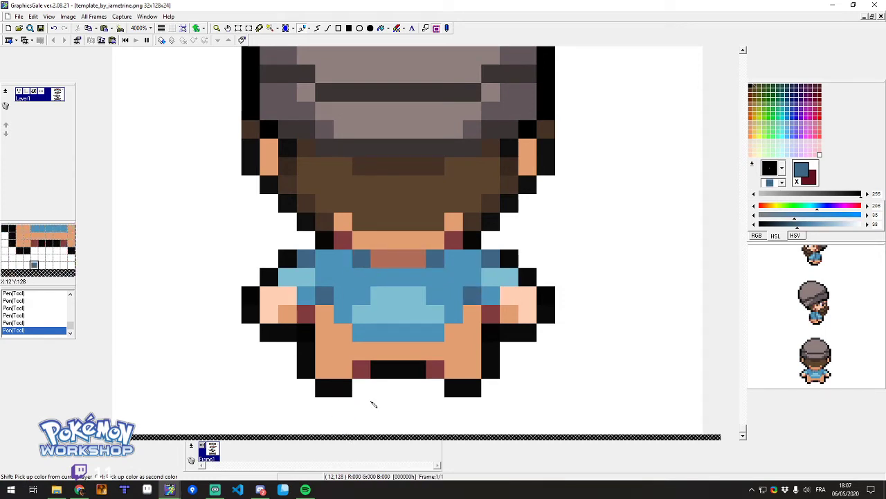
pyautogui.moveTo(379, 260); pyautogui.dragTo(432, 259)
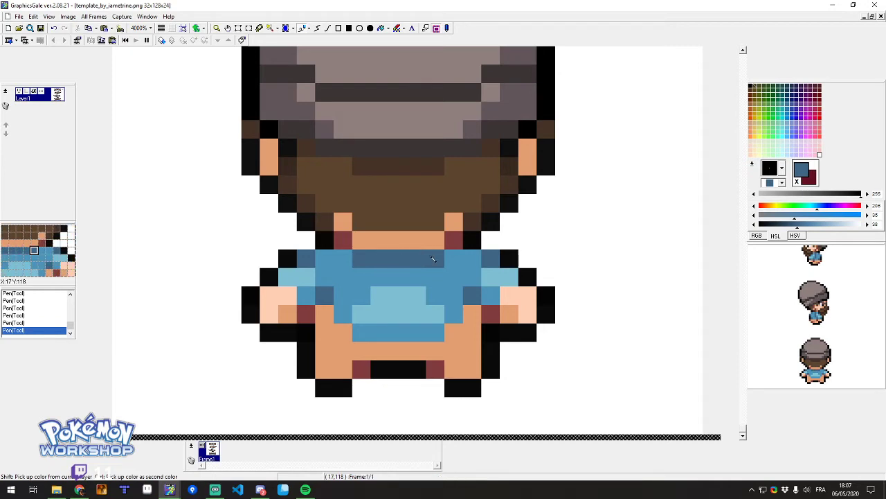
pyautogui.rightClick(453, 277)
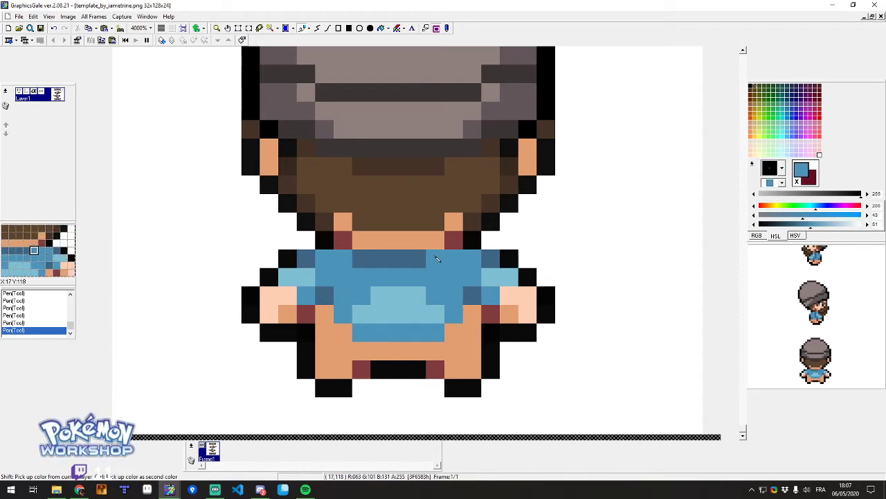
pyautogui.click(361, 261)
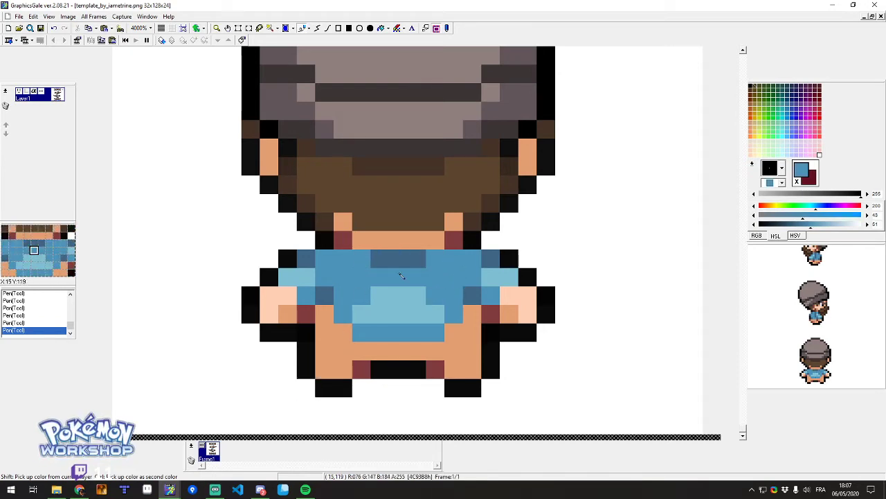
# Extend the back-view shirt's dark blue neckline row by one pixel at each end.
pyautogui.keyDown('shift'); pyautogui.click(415, 259); pyautogui.keyUp('shift')
pyautogui.click(435, 259)
pyautogui.click(361, 260)
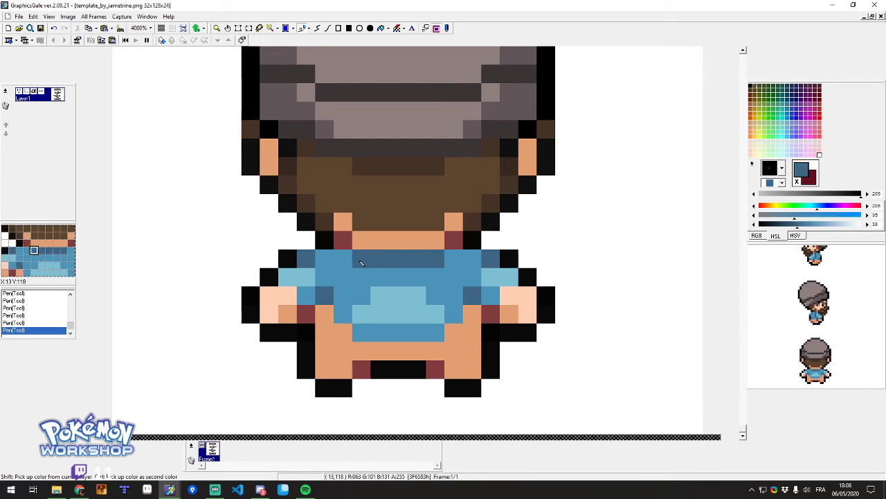
# Recolour the dark red pixel on each side of the back-view neck in dark blue, keeping the skin pixels between them.
pyautogui.click(344, 242)
pyautogui.click(362, 243)
pyautogui.click(454, 241)
pyautogui.click(380, 239)
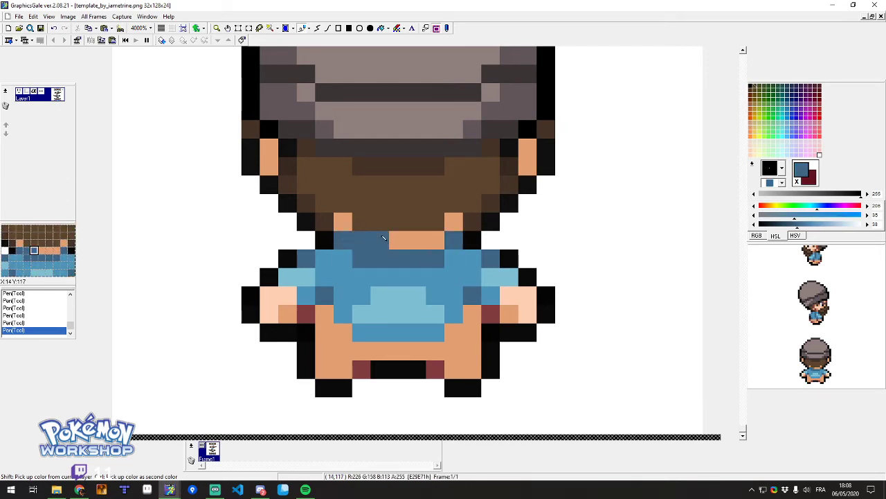
pyautogui.rightClick(383, 238)
pyautogui.click(358, 240)
pyautogui.rightClick(359, 260)
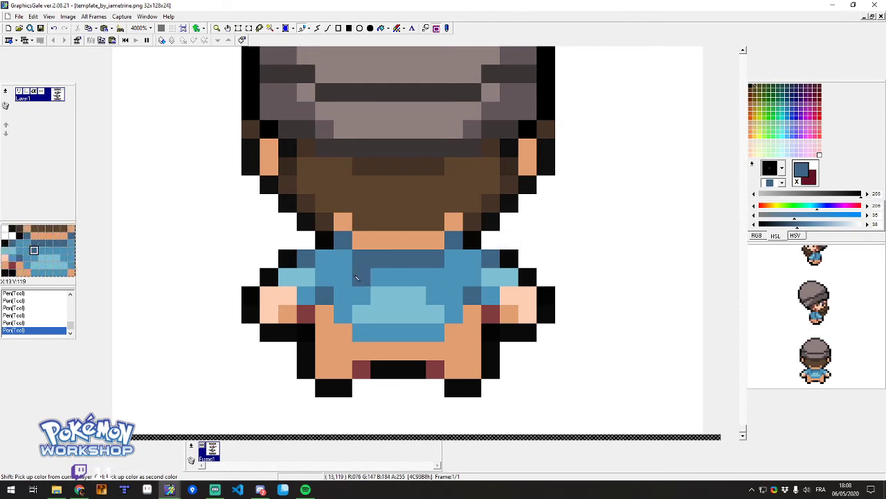
# Shade the middle pixels of the back-view shirt's bottom hem in dark blue, leaving the two end pixels mid blue.
pyautogui.scroll(-3, 435, 258)
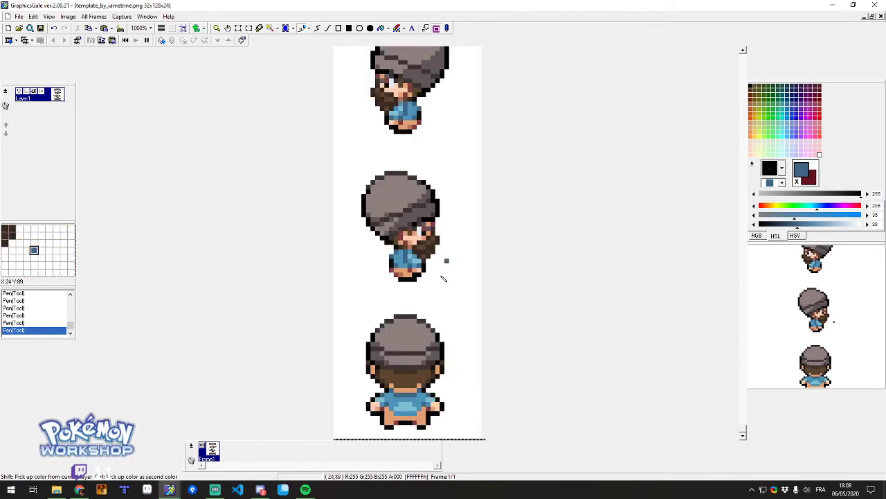
pyautogui.scroll(3, 397, 411)
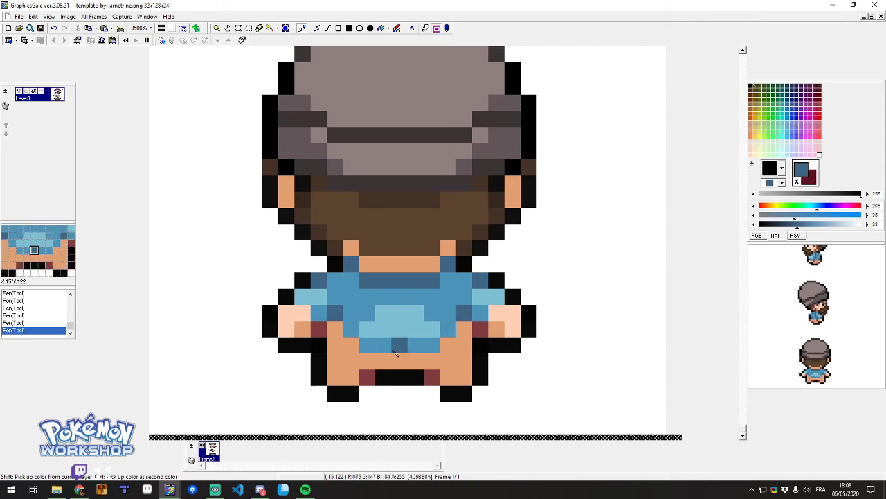
pyautogui.moveTo(415, 345); pyautogui.dragTo(396, 351)
# Recolour the skin pixels just above the back-view sprite's black soles in the front view's shoe brown.
pyautogui.scroll(-4, 431, 299)
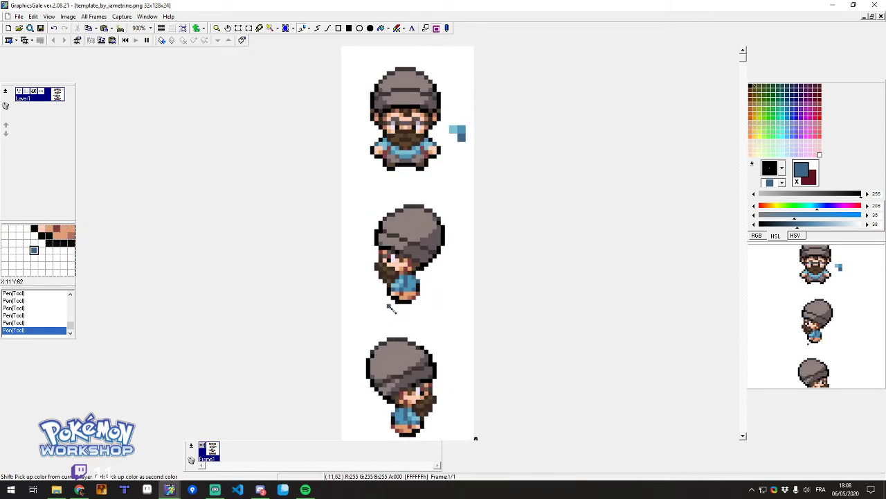
pyautogui.scroll(-2, 402, 187)
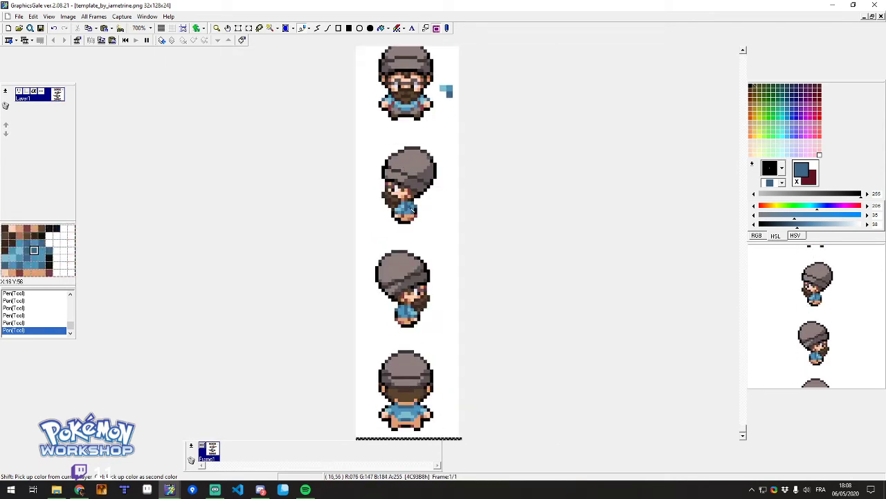
pyautogui.scroll(4, 418, 126)
pyautogui.rightClick(432, 143)
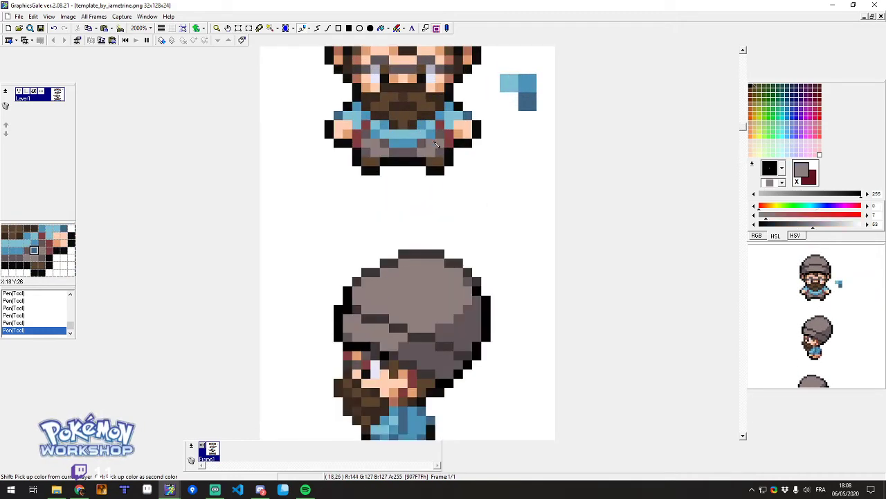
pyautogui.scroll(-5, 409, 222)
pyautogui.scroll(5, 430, 365)
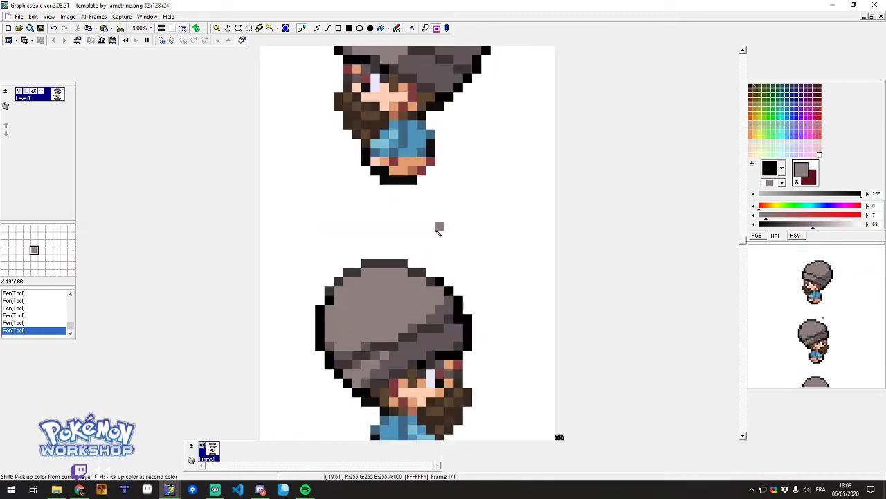
pyautogui.rightClick(439, 185)
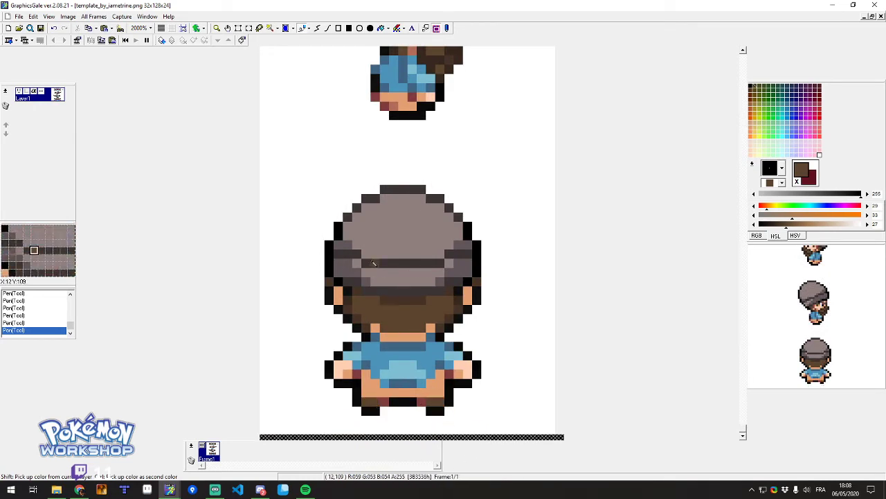
# Recolour the two dark red pixels between the back-view sprite's feet in the outline black.
pyautogui.scroll(12, 373, 263)
pyautogui.scroll(-5, 408, 219)
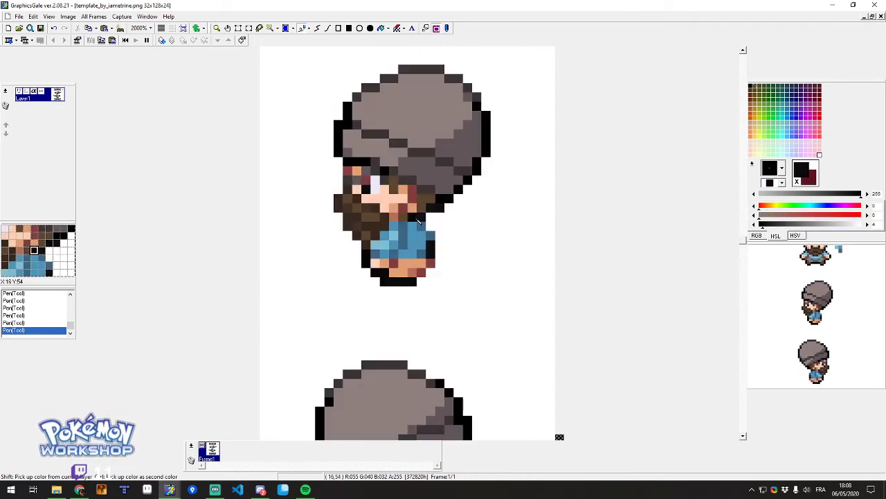
pyautogui.scroll(-3, 415, 222)
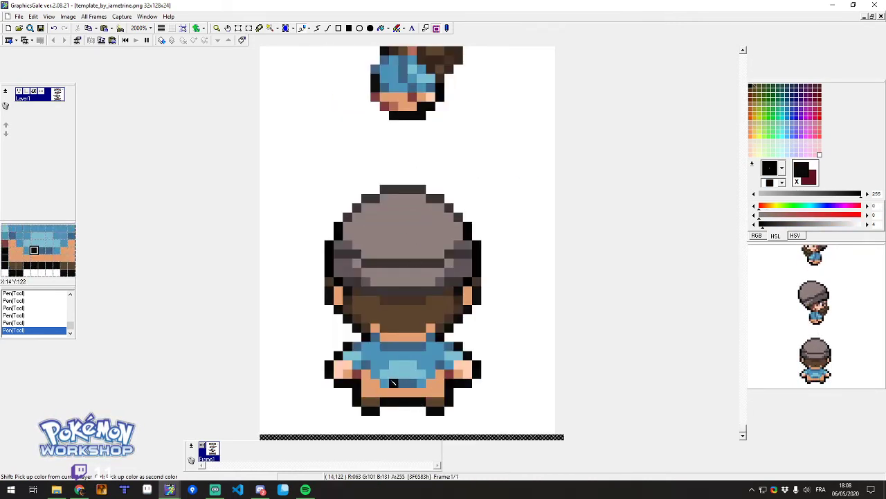
# Paint the inner pixel beside each brown shoe of the back-view sprite in the hair's dark brown.
pyautogui.rightClick(459, 305)
pyautogui.scroll(4, 407, 227)
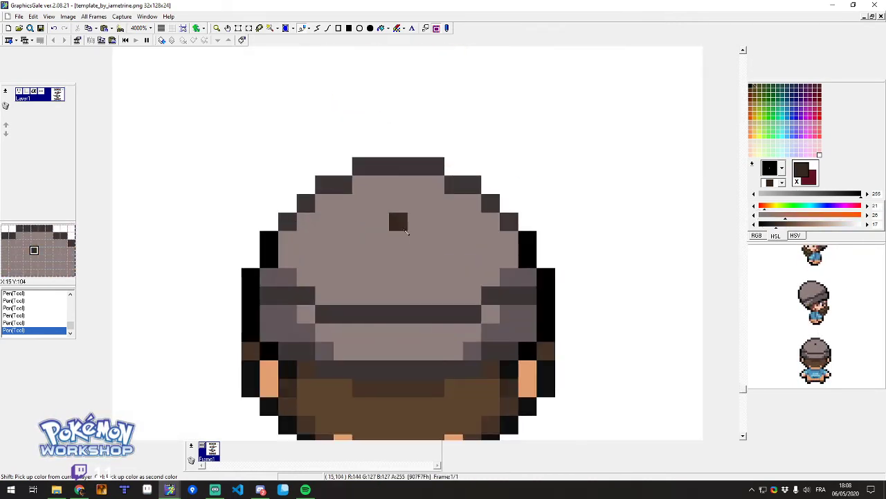
pyautogui.scroll(-7, 405, 228)
pyautogui.scroll(6, 420, 419)
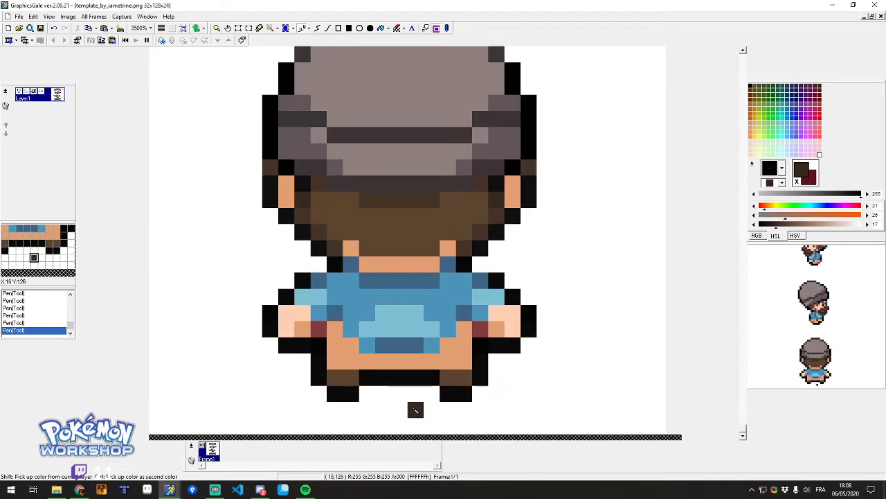
pyautogui.click(371, 382)
# Compare the back-view sprite's shirt, legs and shoes with the front and side views.
pyautogui.scroll(-3, 478, 263)
pyautogui.scroll(8, 448, 263)
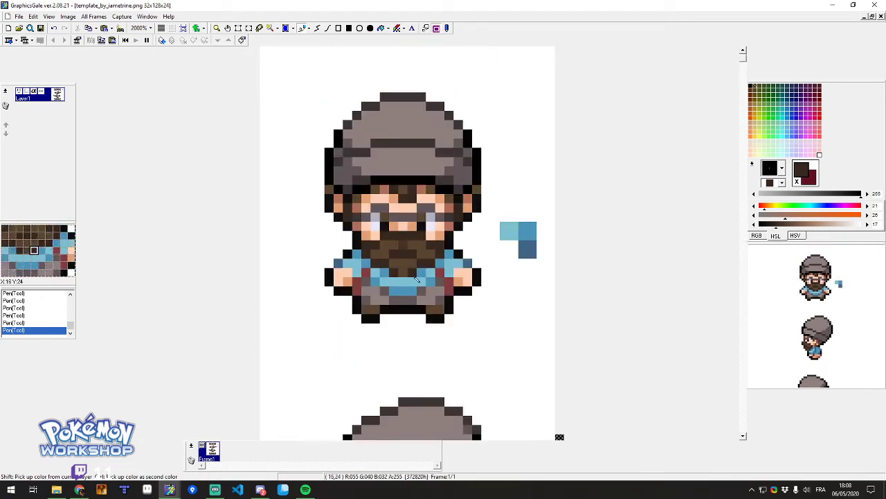
pyautogui.scroll(-5, 416, 291)
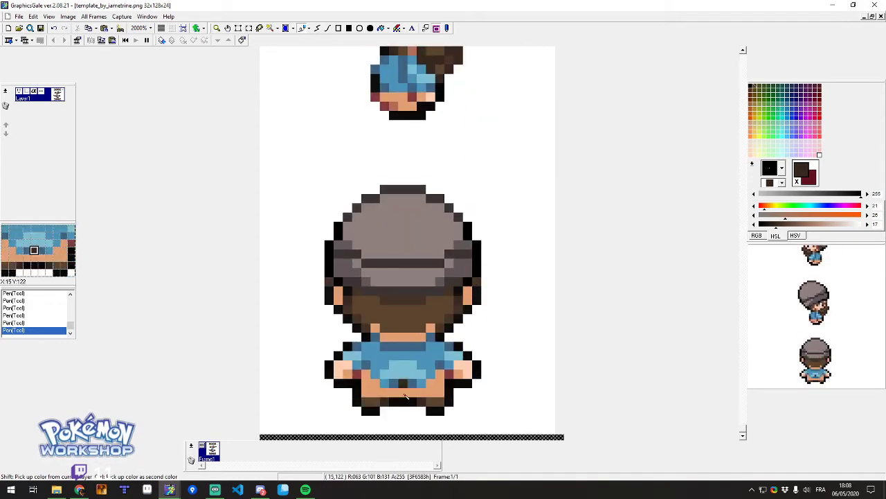
pyautogui.scroll(1, 405, 394)
pyautogui.scroll(-2, 405, 395)
pyautogui.scroll(2, 386, 326)
pyautogui.scroll(-1, 389, 303)
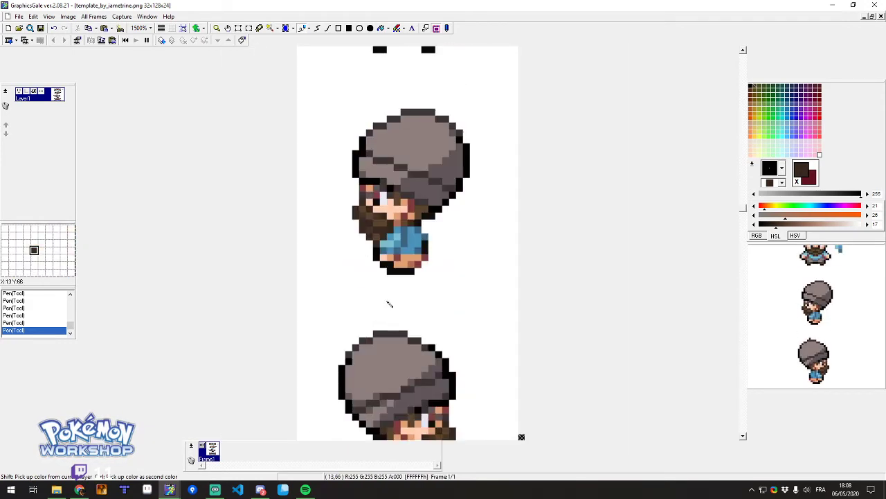
# Try the front-view trousers' light grey on the left-facing sprite's hand and neighbouring leg pixels.
pyautogui.scroll(2, 393, 302)
pyautogui.keyDown('ctrl'); pyautogui.click(426, 187); pyautogui.keyUp('ctrl')
pyautogui.scroll(-2, 398, 265)
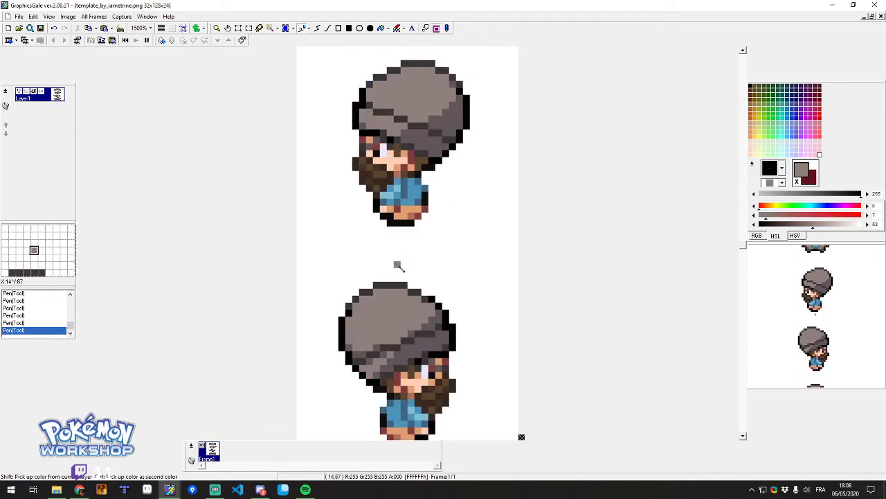
pyautogui.scroll(4, 387, 182)
pyautogui.rightClick(370, 284)
pyautogui.click(352, 280)
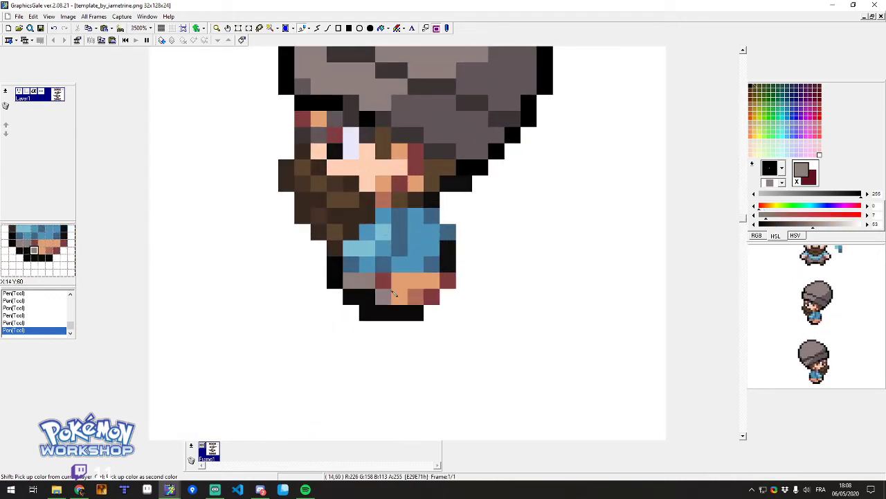
pyautogui.rightClick(388, 296)
pyautogui.click(368, 282)
pyautogui.click(384, 281)
pyautogui.scroll(-5, 368, 285)
pyautogui.scroll(1, 388, 256)
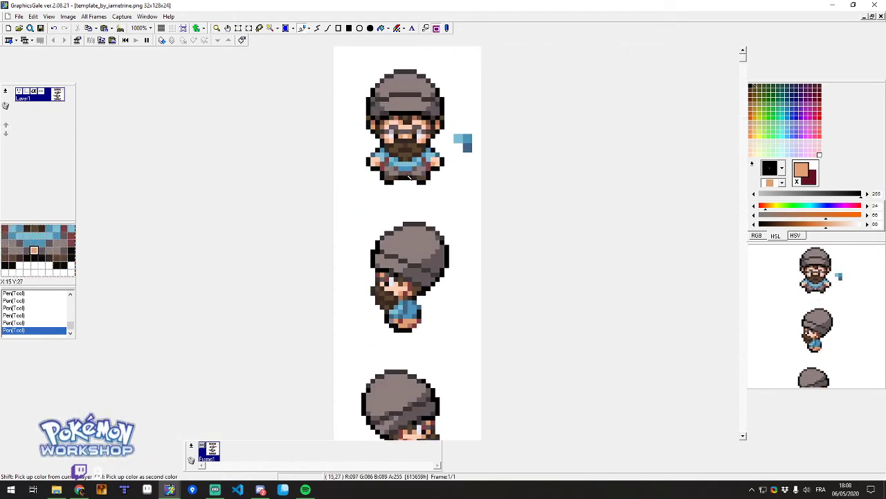
# Try the front-view trousers' darker grey on the left-facing sprite's hand, and undo the grey hand pixels.
pyautogui.keyDown('shift'); pyautogui.click(400, 171); pyautogui.keyUp('shift')
pyautogui.scroll(-3, 396, 229)
pyautogui.scroll(5, 397, 267)
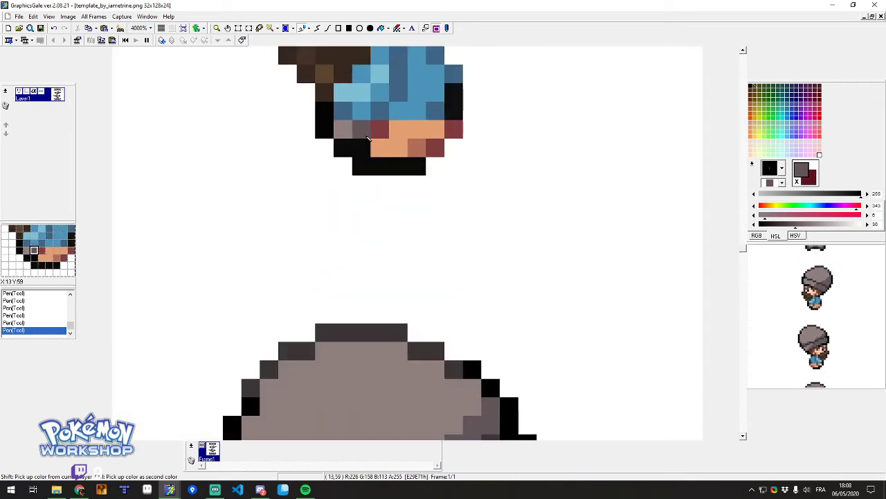
pyautogui.scroll(2, 365, 136)
pyautogui.hotkey('ctrl', 'z')
pyautogui.hotkey('ctrl', 'z')
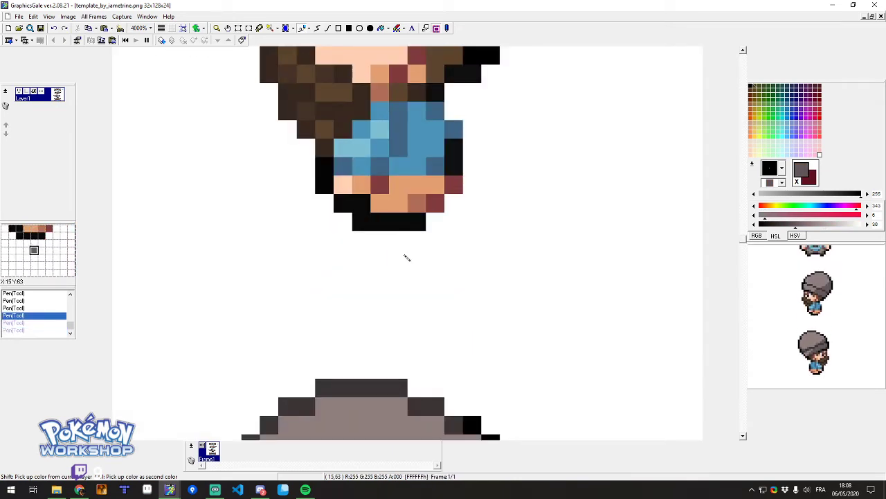
# Recolour the left-facing sprite's skin row below the shirt in dark grey and the row beneath it in the front view's shoe brown.
pyautogui.moveTo(398, 184)
pyautogui.mouseDown()
pyautogui.moveTo(435, 184)
pyautogui.moveTo(379, 203)
pyautogui.mouseUp()
pyautogui.click(396, 239)
pyautogui.scroll(-3, 394, 238)
pyautogui.scroll(3, 417, 245)
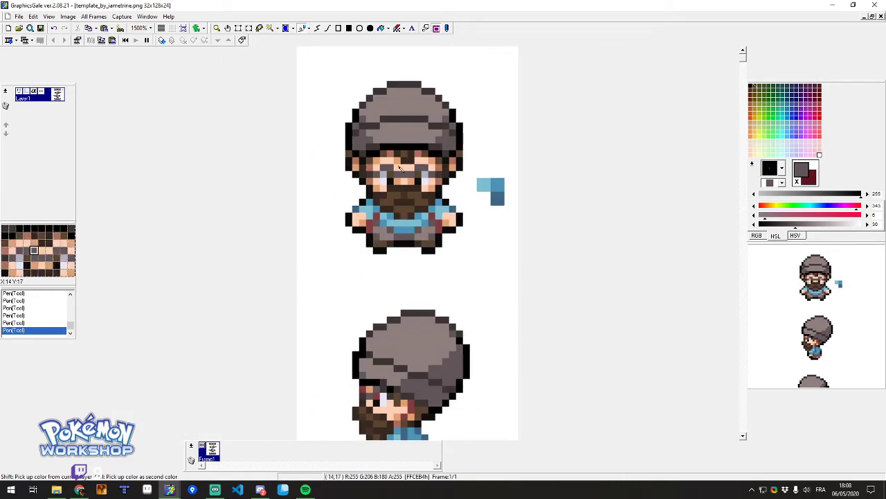
pyautogui.rightClick(419, 247)
pyautogui.scroll(-3, 414, 263)
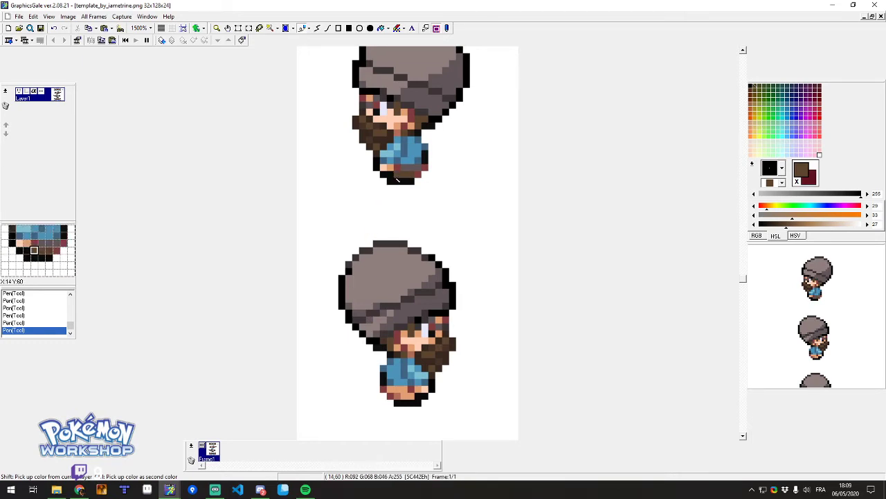
# Paint the front toe pixel of the left-facing sprite's black sole in the beard's dark brown.
pyautogui.scroll(4, 398, 180)
pyautogui.scroll(1, 398, 180)
pyautogui.rightClick(351, 168)
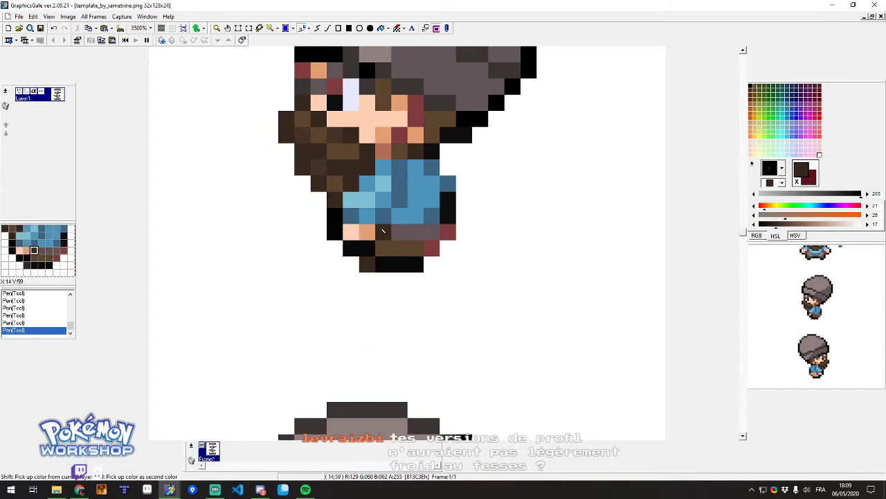
# Try dark red on the black outline around the left-facing sprite's hand, with black pixels beside it, and undo the changes.
pyautogui.keyDown('shift'); pyautogui.rightClick(382, 231); pyautogui.keyUp('shift')
pyautogui.rightClick(336, 231)
pyautogui.rightClick(351, 248)
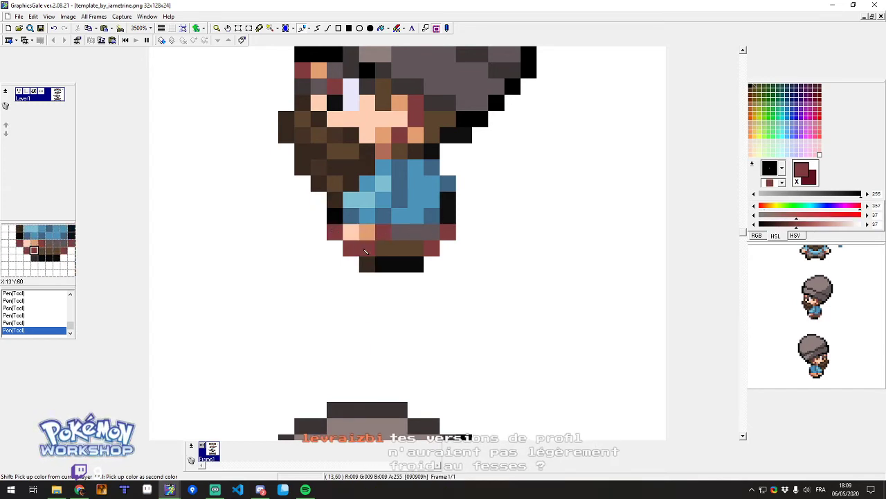
pyautogui.keyDown('shift'); pyautogui.rightClick(367, 248); pyautogui.keyUp('shift')
pyautogui.rightClick(383, 232)
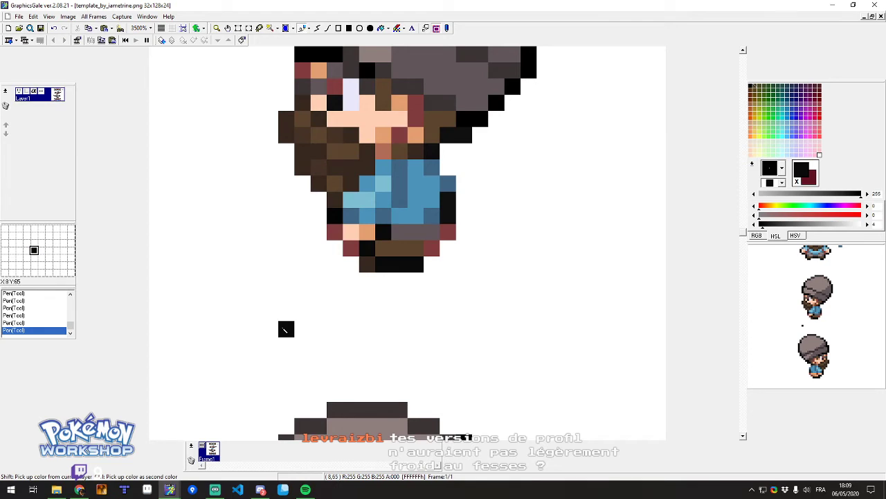
pyautogui.hotkey('ctrl', 'z')
pyautogui.hotkey('ctrl', 'z')
pyautogui.hotkey('ctrl', 'z')
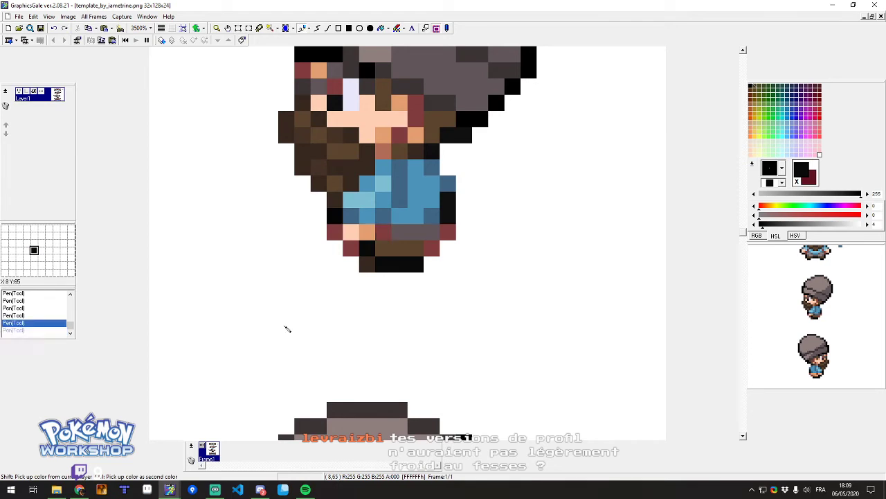
# Paint the front toe pixel of the right-facing sprite's sole in the same dark brown as the left-facing sprite's.
pyautogui.keyDown('ctrl'); pyautogui.click(376, 267); pyautogui.keyUp('ctrl')
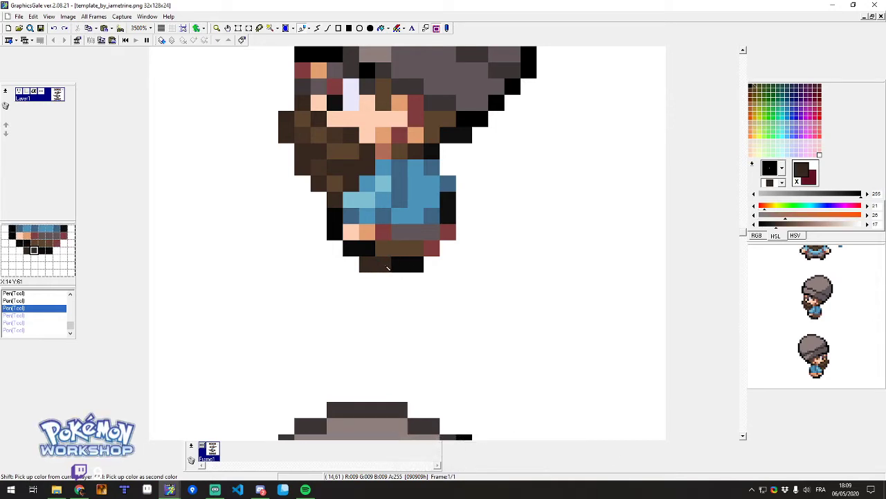
pyautogui.scroll(-3, 391, 288)
pyautogui.scroll(-1, 400, 300)
pyautogui.click(432, 265)
pyautogui.scroll(14, 432, 265)
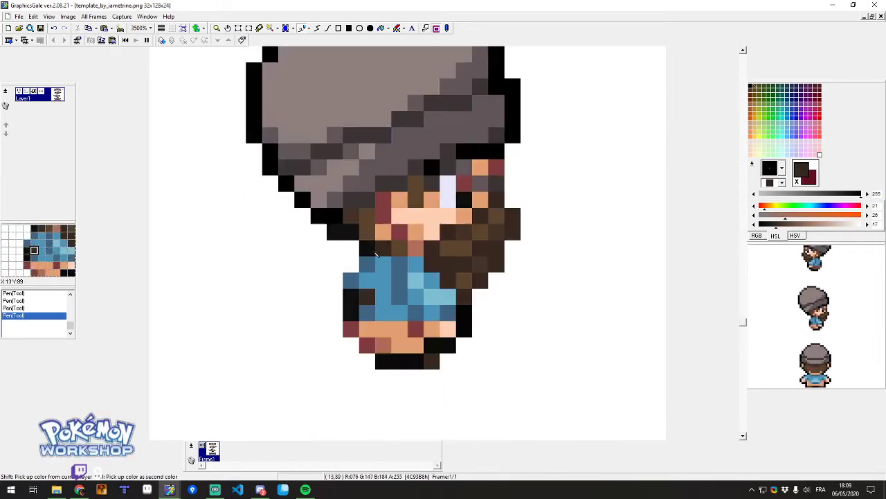
# Recolour the skin row below the right-facing sprite's shirt in the dark grey of the left-facing sprite's trousers.
pyautogui.scroll(-4, 385, 72)
pyautogui.rightClick(415, 236)
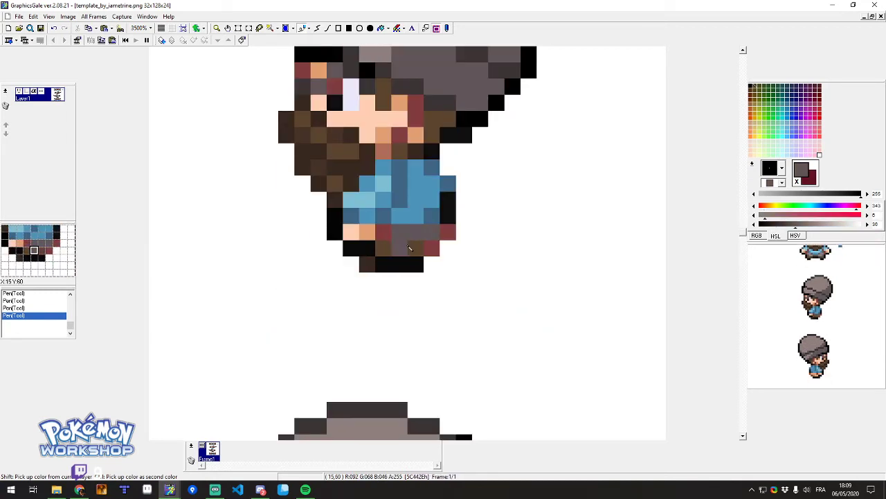
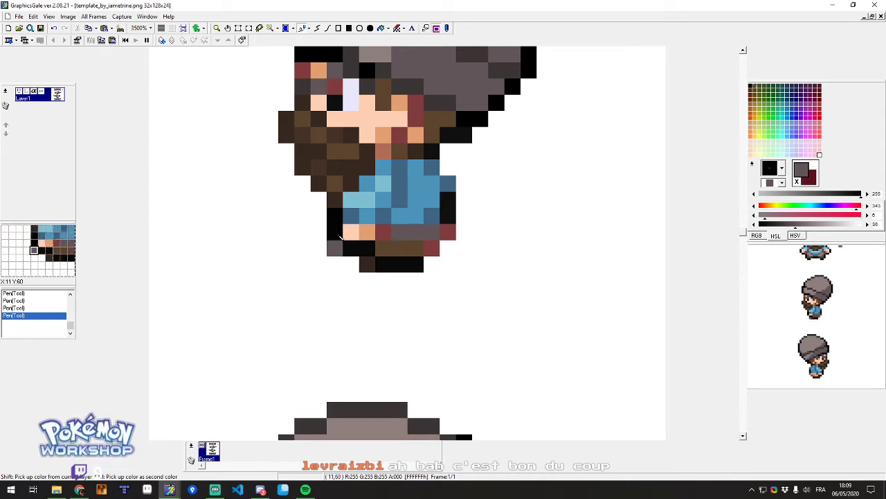
pyautogui.scroll(-5, 381, 277)
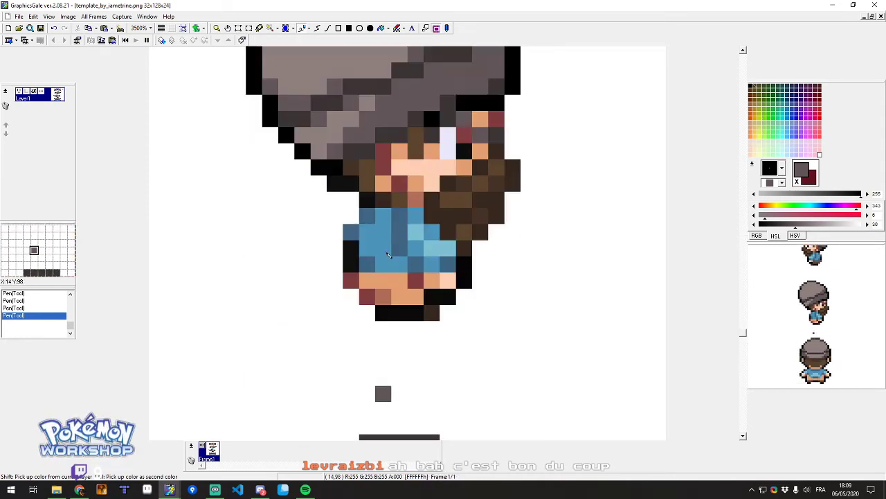
pyautogui.click(417, 348)
pyautogui.moveTo(401, 333); pyautogui.dragTo(380, 330)
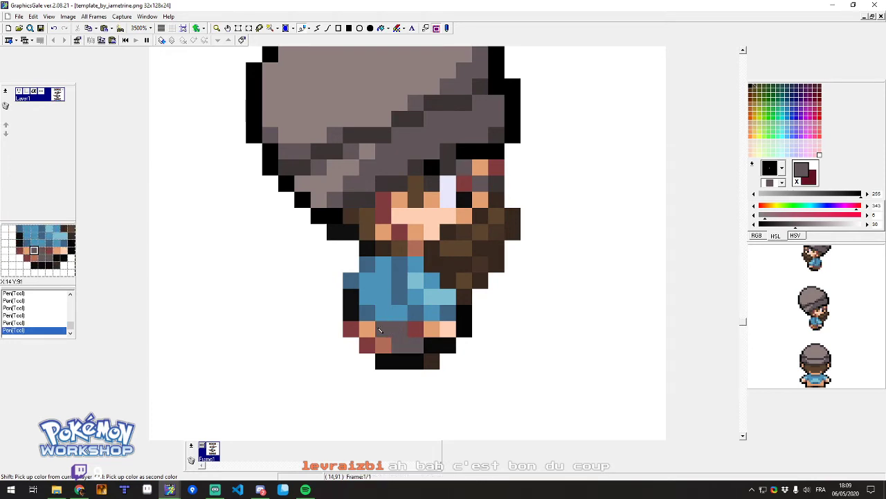
# Paint the shoe row above the right-facing sprite's black sole in the left-facing sprite's shoe brown.
pyautogui.scroll(5, 367, 281)
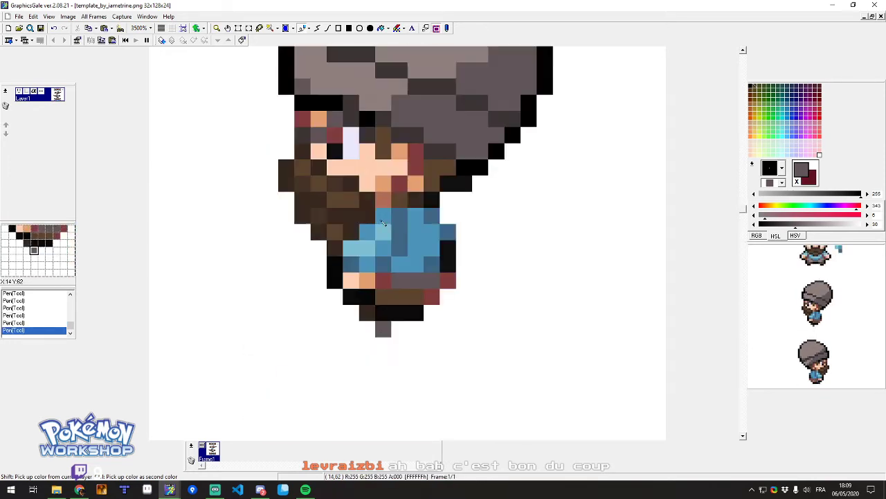
pyautogui.scroll(-1, 400, 264)
pyautogui.rightClick(415, 201)
pyautogui.scroll(-5, 416, 207)
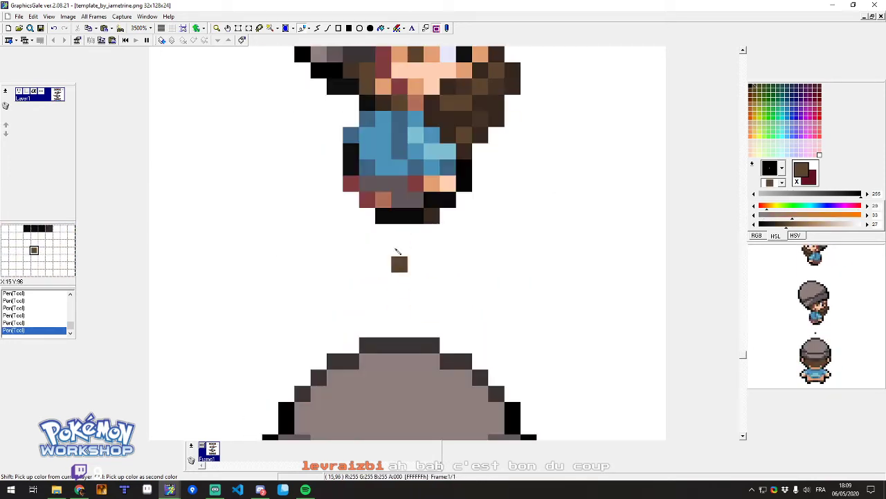
pyautogui.click(383, 200)
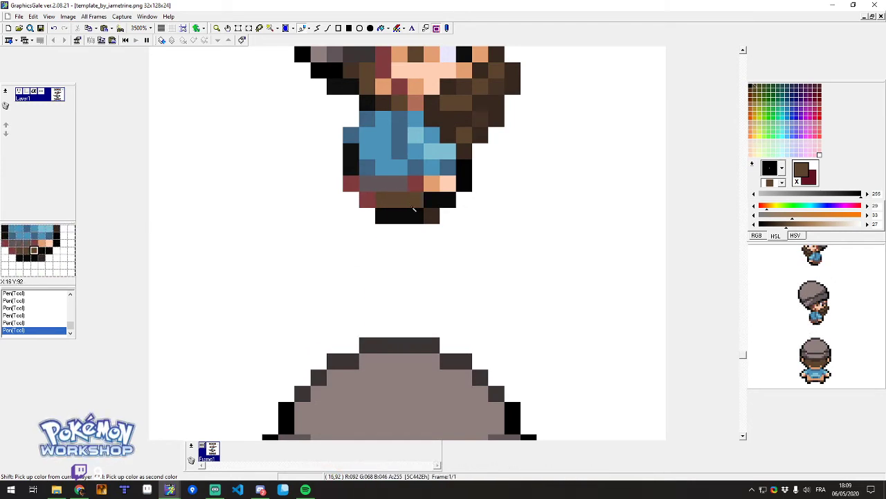
# Replace the dark red heel pixel behind the brown shoe with outline black on both side-view sprites.
pyautogui.scroll(3, 350, 218)
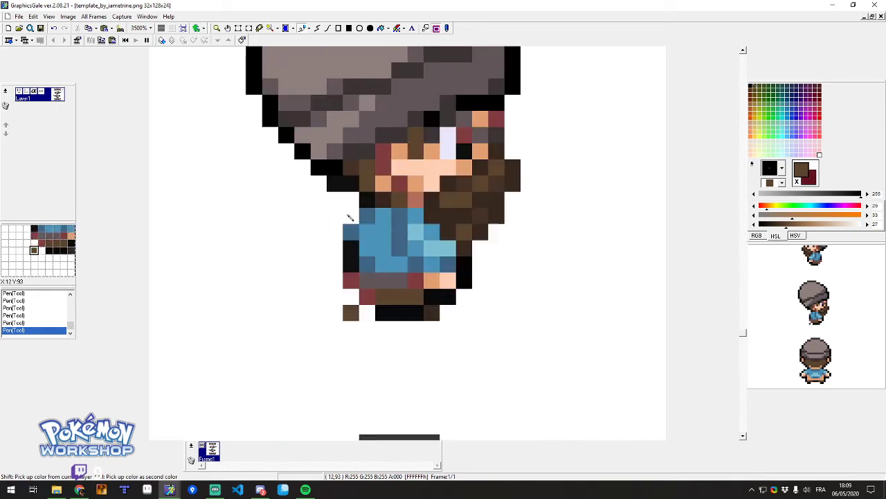
pyautogui.scroll(7, 350, 218)
pyautogui.rightClick(450, 315)
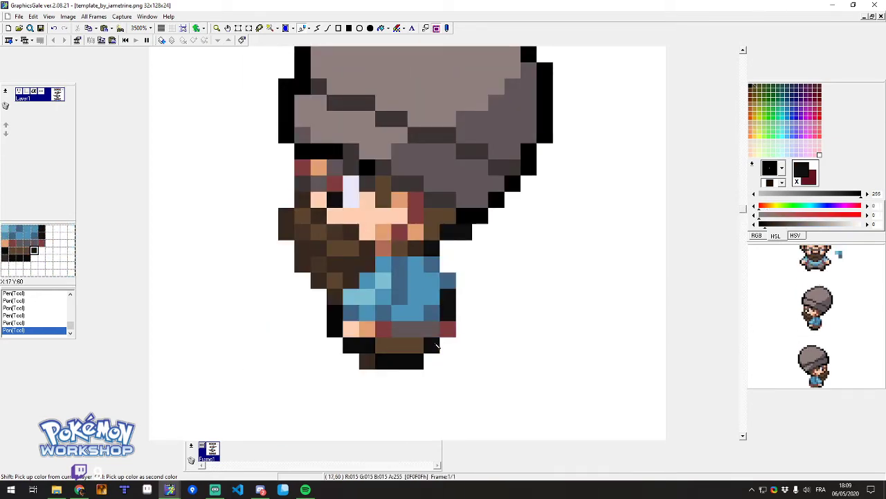
pyautogui.scroll(-5, 436, 346)
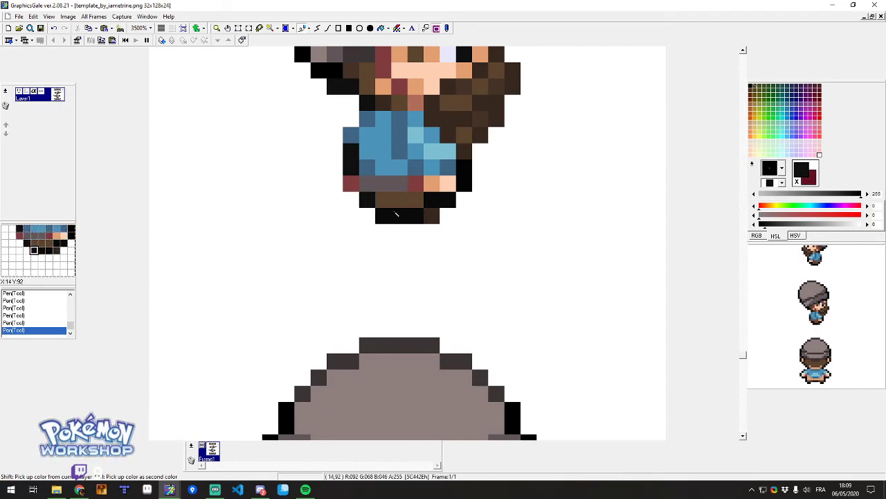
# Recolour the dark red pixel behind the grey trousers in the toe's dark brown on both side views.
pyautogui.rightClick(430, 216)
pyautogui.scroll(-12, 346, 184)
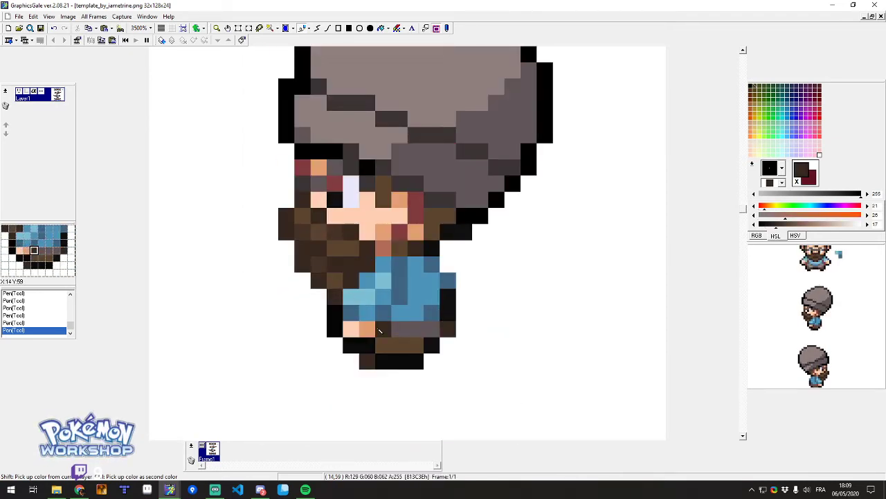
pyautogui.scroll(10, 379, 330)
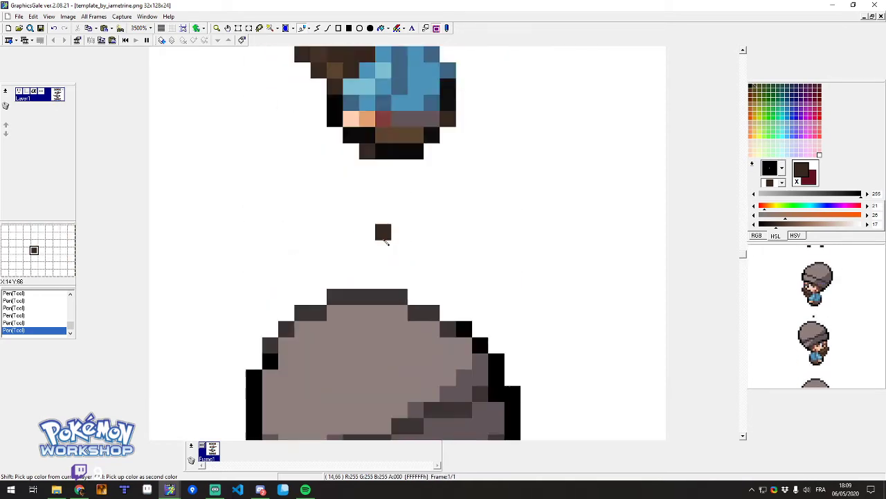
# Recolour dark red pixels beside the front view's arms, using dark shirt blue on the sleeve edge and dark brown below the hands.
pyautogui.scroll(5, 377, 254)
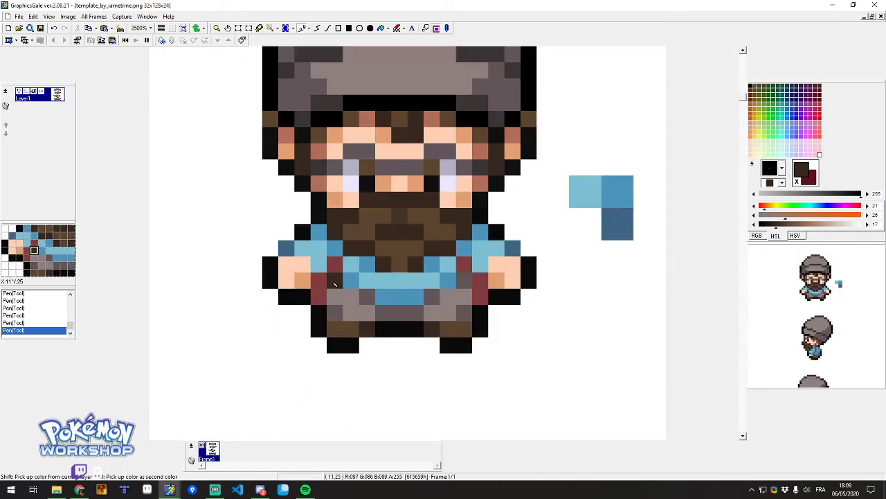
pyautogui.rightClick(523, 249)
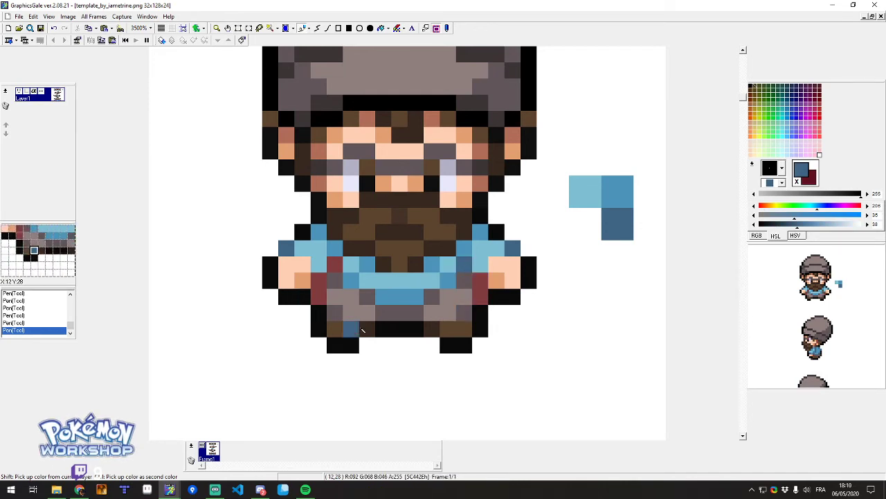
pyautogui.rightClick(366, 329)
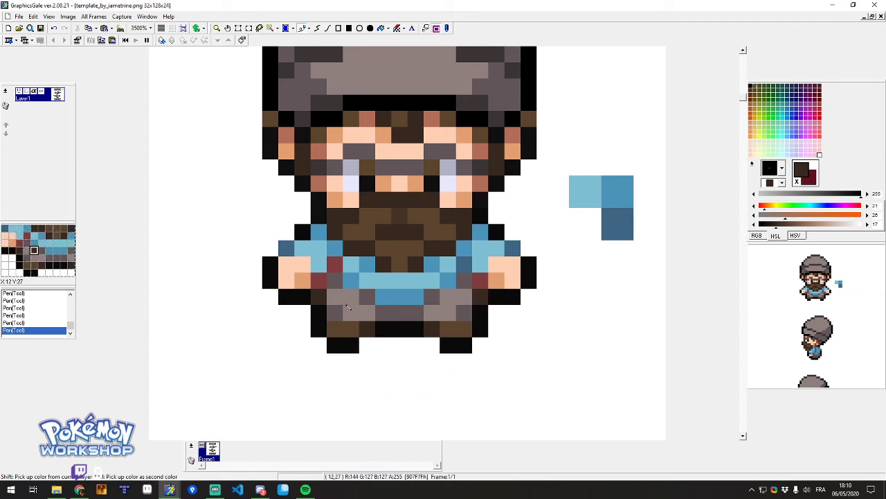
# Recolour the skin area below the back view's shirt in the side-view trousers' dark grey.
pyautogui.scroll(-5, 387, 215)
pyautogui.scroll(-15, 409, 222)
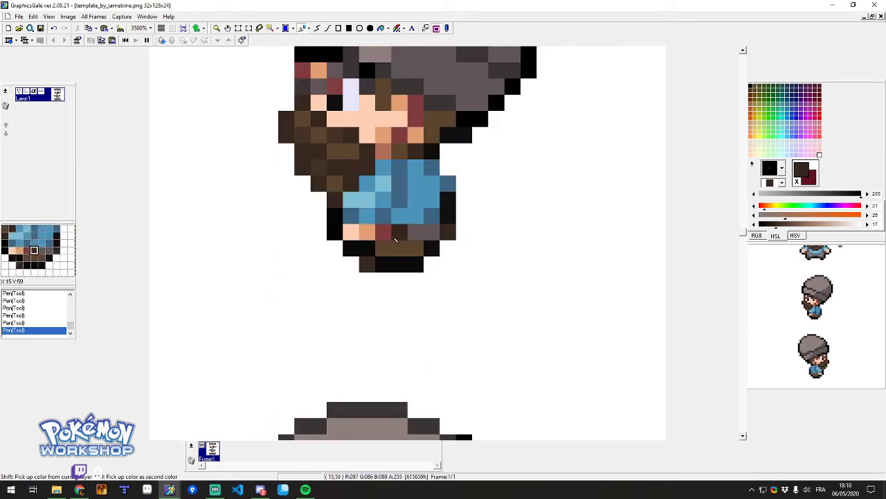
pyautogui.scroll(-10, 399, 237)
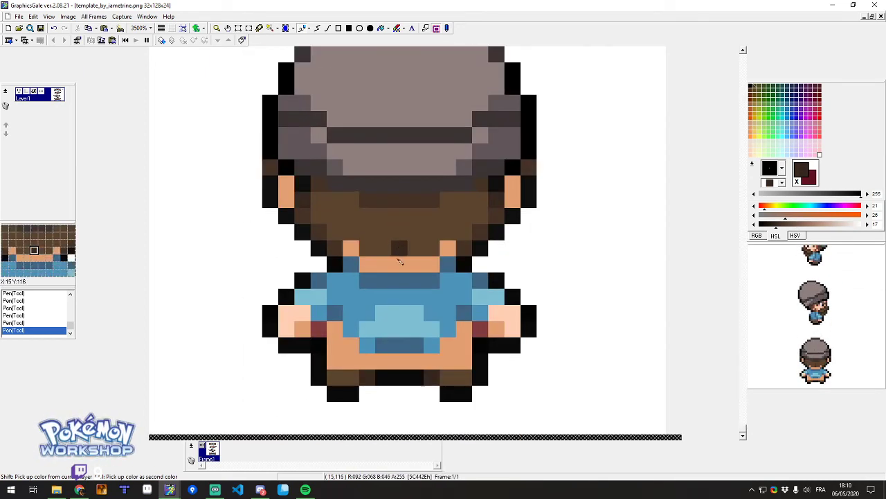
pyautogui.scroll(6, 443, 346)
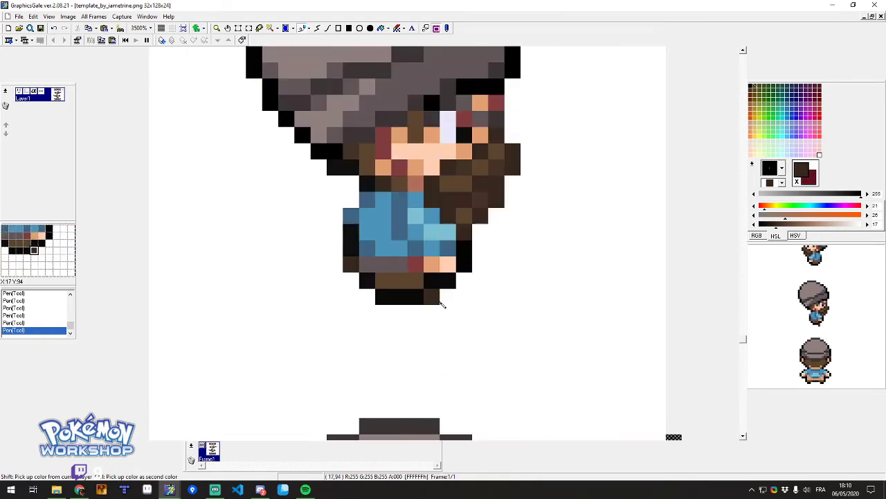
pyautogui.rightClick(406, 280)
pyautogui.scroll(-4, 414, 280)
pyautogui.scroll(-3, 437, 358)
pyautogui.moveTo(464, 329)
pyautogui.mouseDown()
pyautogui.moveTo(464, 359)
pyautogui.moveTo(454, 350)
pyautogui.moveTo(439, 361)
pyautogui.moveTo(358, 361)
pyautogui.moveTo(348, 352)
pyautogui.moveTo(343, 361)
pyautogui.moveTo(336, 329)
pyautogui.mouseUp()
# Shade the back view's trousers with the beanie's darkest grey along both upper outer edges and in the middle below the shirt.
pyautogui.scroll(-5, 350, 332)
pyautogui.scroll(6, 414, 331)
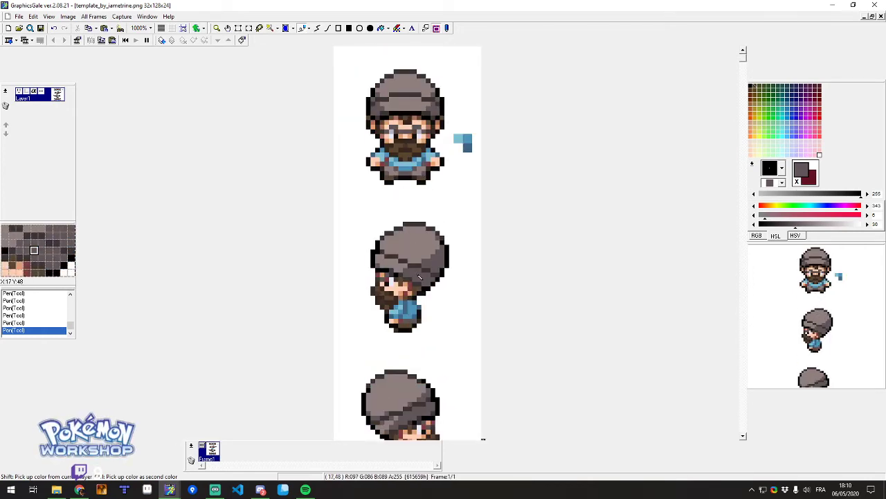
pyautogui.rightClick(417, 268)
pyautogui.scroll(-3, 405, 305)
pyautogui.scroll(4, 416, 420)
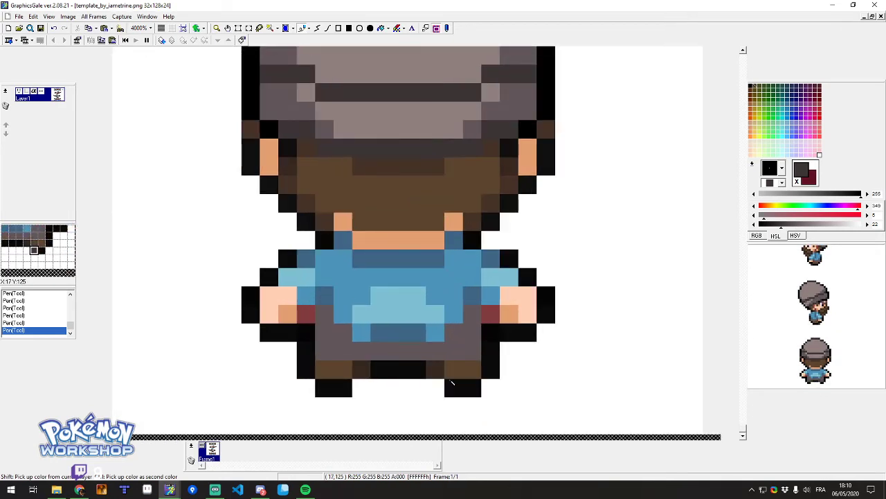
pyautogui.moveTo(328, 315); pyautogui.dragTo(320, 330)
pyautogui.click(473, 334)
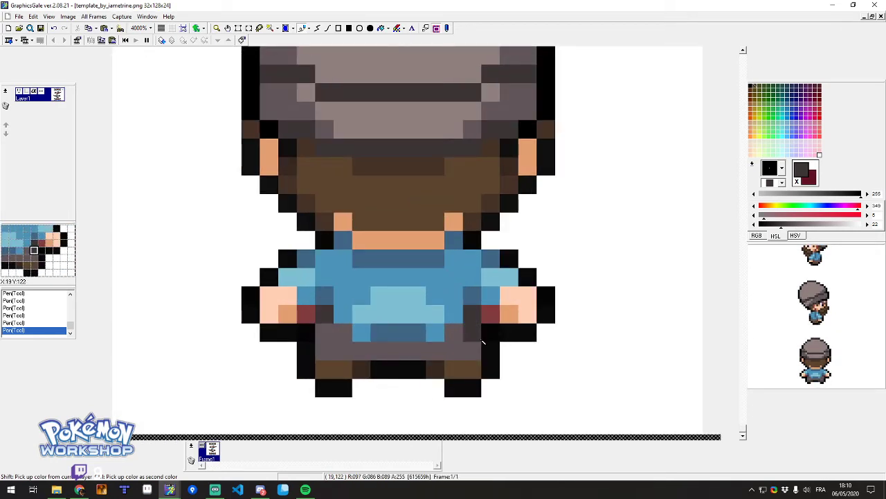
pyautogui.click(398, 351)
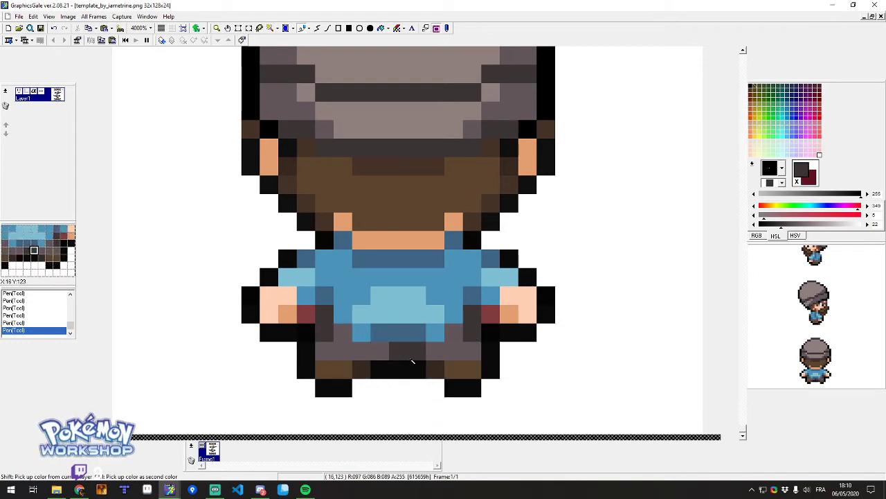
# Recolour the dark blue centre of the back view's shirt hem in light blue and complete the darkest grey row beneath it.
pyautogui.scroll(-3, 407, 360)
pyautogui.scroll(-2, 406, 360)
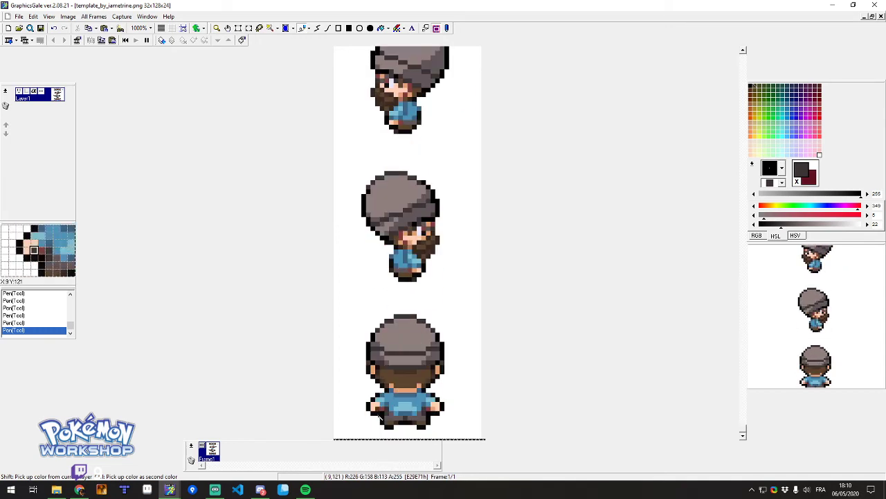
pyautogui.scroll(3, 409, 360)
pyautogui.moveTo(412, 360)
pyautogui.mouseDown()
pyautogui.moveTo(386, 357)
pyautogui.moveTo(366, 332)
pyautogui.moveTo(414, 334)
pyautogui.mouseUp()
pyautogui.rightClick(365, 333)
pyautogui.keyDown('shift'); pyautogui.click(419, 317); pyautogui.keyUp('shift')
pyautogui.click(401, 330)
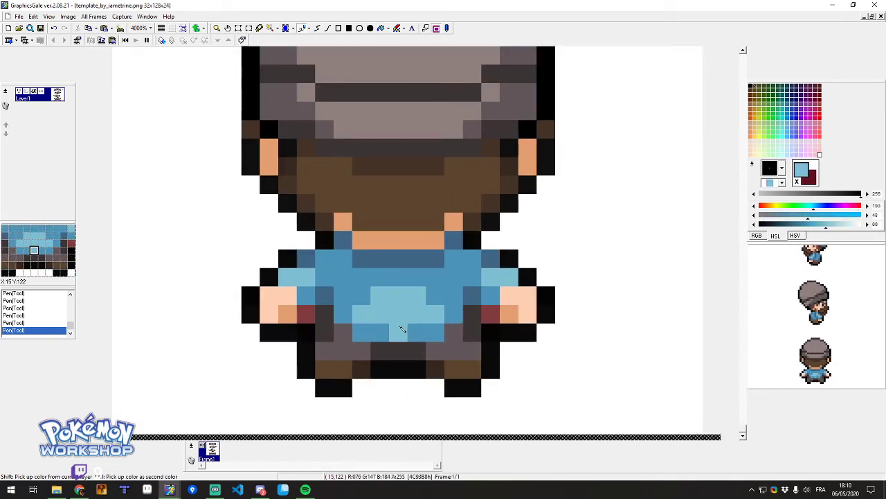
pyautogui.click(416, 332)
pyautogui.click(380, 331)
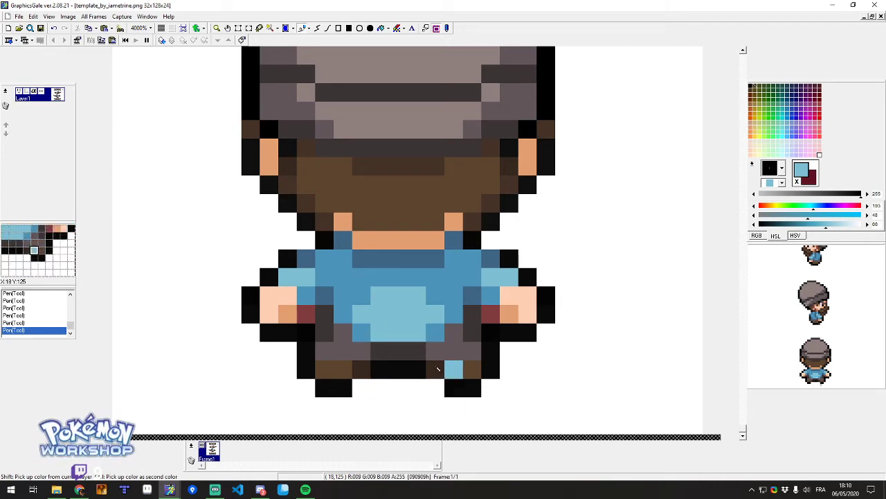
pyautogui.keyDown('shift'); pyautogui.click(408, 345); pyautogui.keyUp('shift')
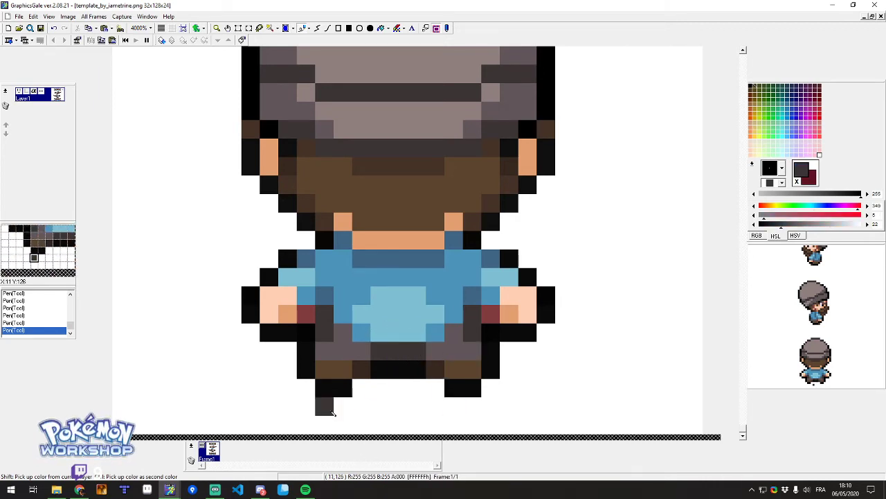
pyautogui.scroll(-3, 415, 346)
pyautogui.scroll(3, 415, 411)
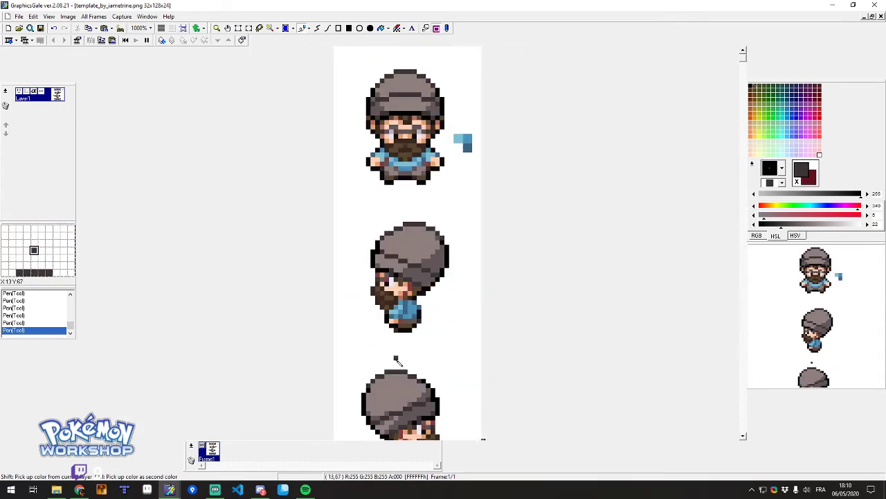
pyautogui.scroll(-3, 410, 180)
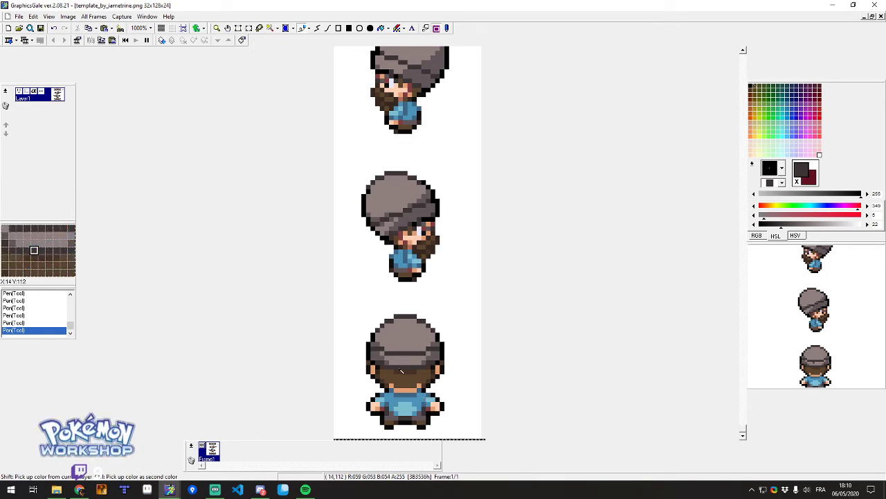
pyautogui.scroll(3, 416, 411)
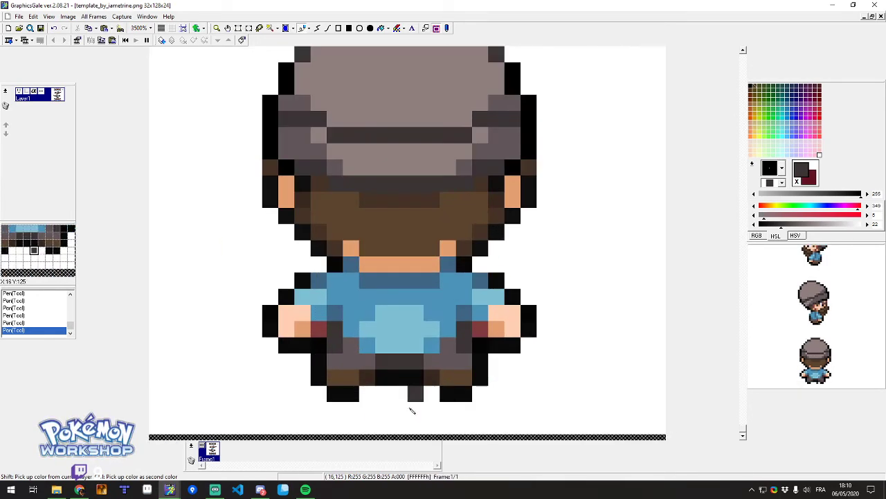
# Try a smaller highlight on the back view's shirt by painting medium blue over its upper row and centre, restoring light blue beside the middle.
pyautogui.rightClick(348, 320)
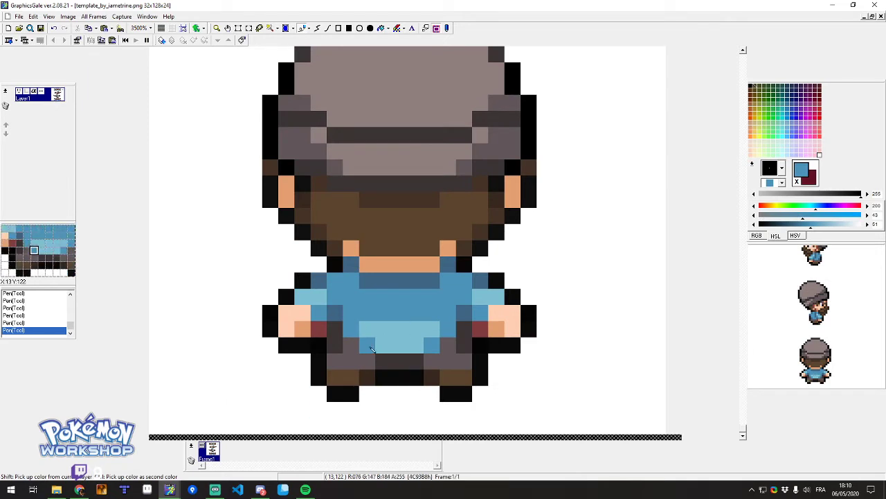
pyautogui.moveTo(390, 326); pyautogui.dragTo(409, 331)
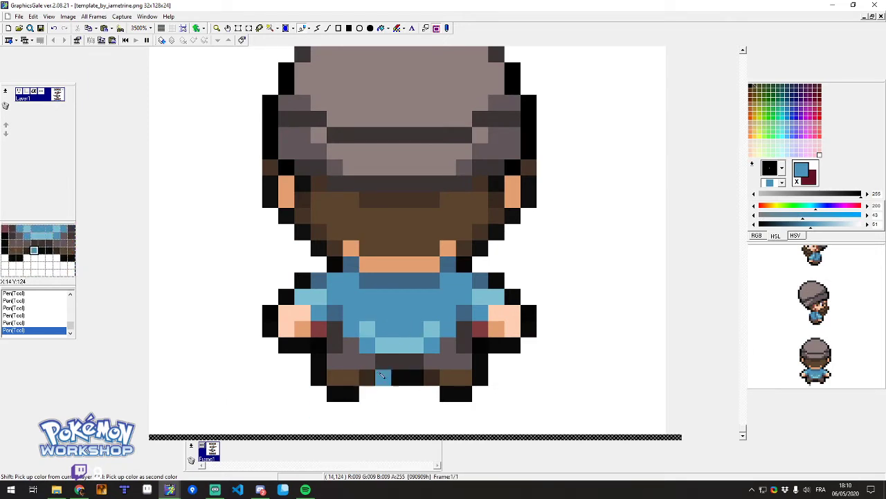
pyautogui.rightClick(411, 344)
pyautogui.click(412, 331)
pyautogui.rightClick(375, 333)
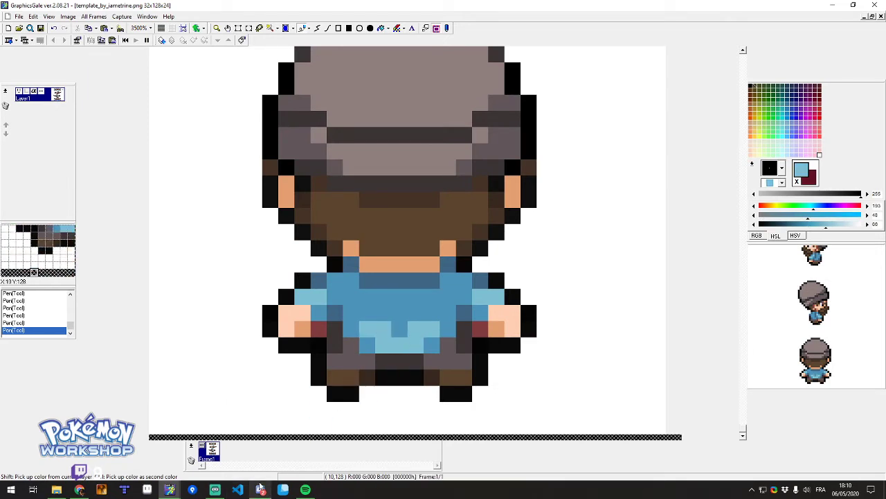
# Paint a three-pixel light blue top row on the back view's shirt highlight, with two medium blue pixels flanking a light centre beneath.
pyautogui.rightClick(399, 313)
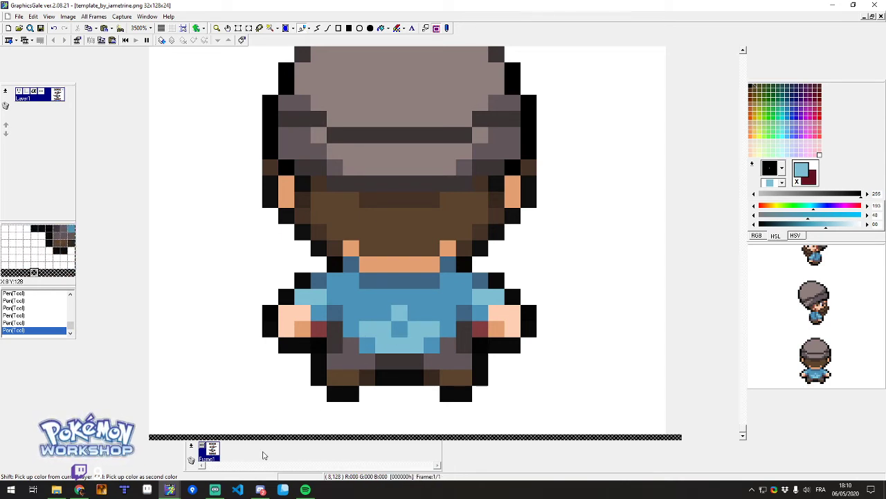
pyautogui.rightClick(383, 318)
pyautogui.rightClick(415, 313)
pyautogui.keyDown('shift'); pyautogui.rightClick(406, 334); pyautogui.keyUp('shift')
pyautogui.rightClick(417, 333)
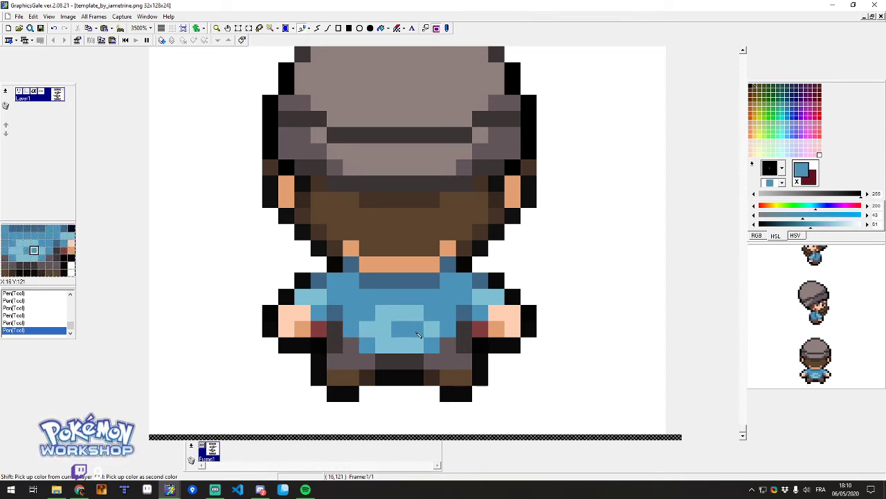
pyautogui.keyDown('shift'); pyautogui.rightClick(401, 317); pyautogui.keyUp('shift')
pyautogui.rightClick(391, 329)
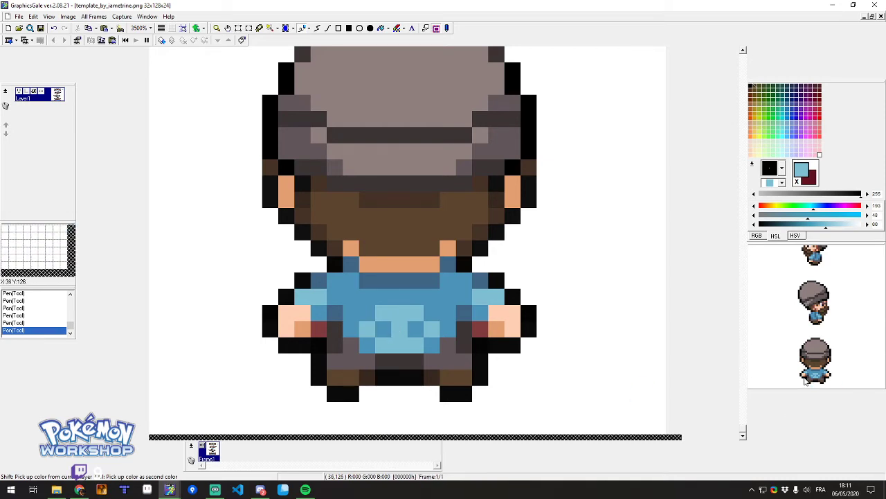
# Fill the two medium blue pixels inside the back view's shirt highlight with light blue.
pyautogui.click(384, 324)
pyautogui.click(415, 325)
pyautogui.rightClick(444, 313)
pyautogui.moveTo(419, 314); pyautogui.dragTo(367, 317)
pyautogui.keyDown('shift'); pyautogui.rightClick(423, 329); pyautogui.keyUp('shift')
pyautogui.rightClick(403, 317)
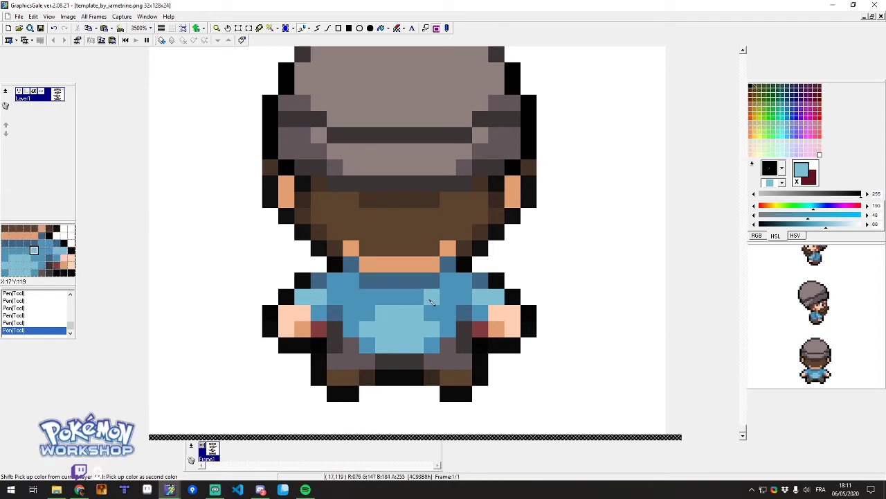
# Recolour the top row of the back view's shirt highlight in medium blue and add one light blue pixel above each end of the remaining highlight.
pyautogui.rightClick(431, 298)
pyautogui.moveTo(418, 313); pyautogui.dragTo(356, 315)
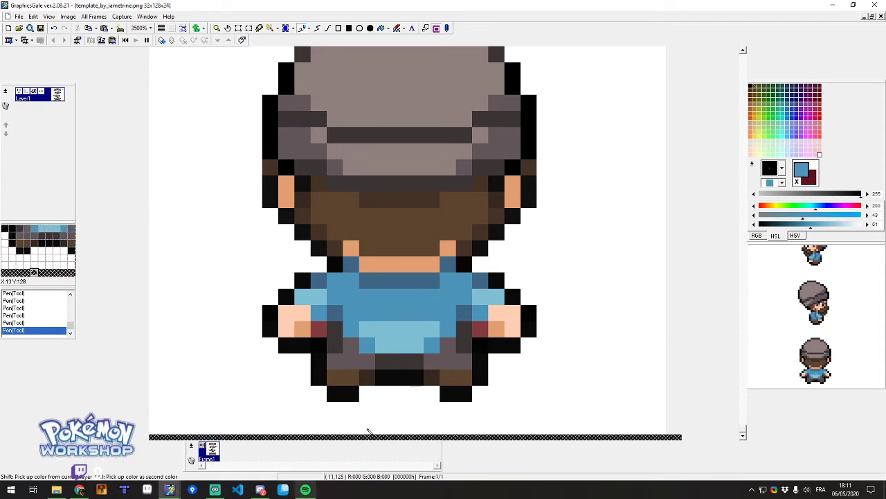
pyautogui.keyDown('shift'); pyautogui.rightClick(421, 326); pyautogui.keyUp('shift')
pyautogui.rightClick(432, 313)
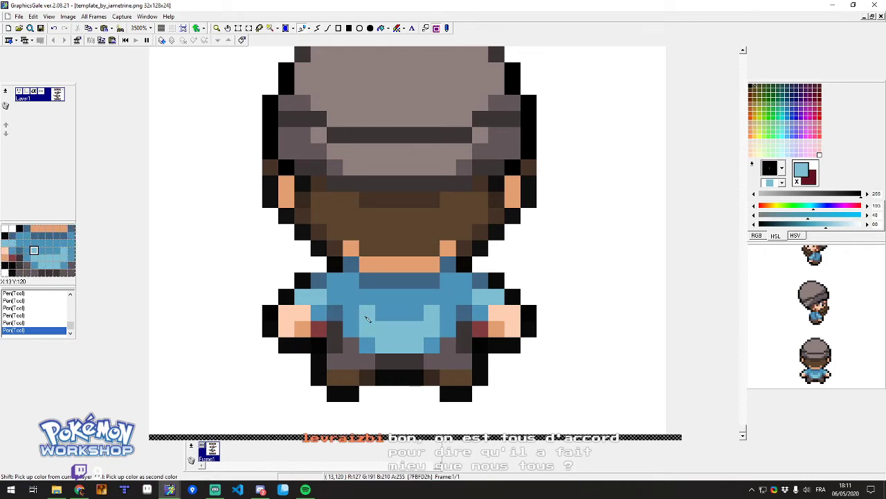
# Compare the back view's shirt and trouser shading with the front and side views.
pyautogui.scroll(-4, 447, 309)
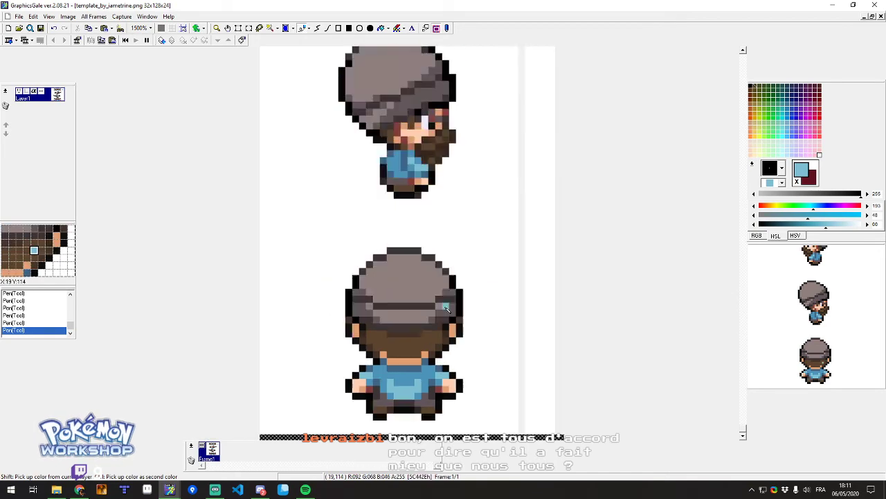
pyautogui.scroll(-2, 446, 310)
pyautogui.scroll(4, 402, 317)
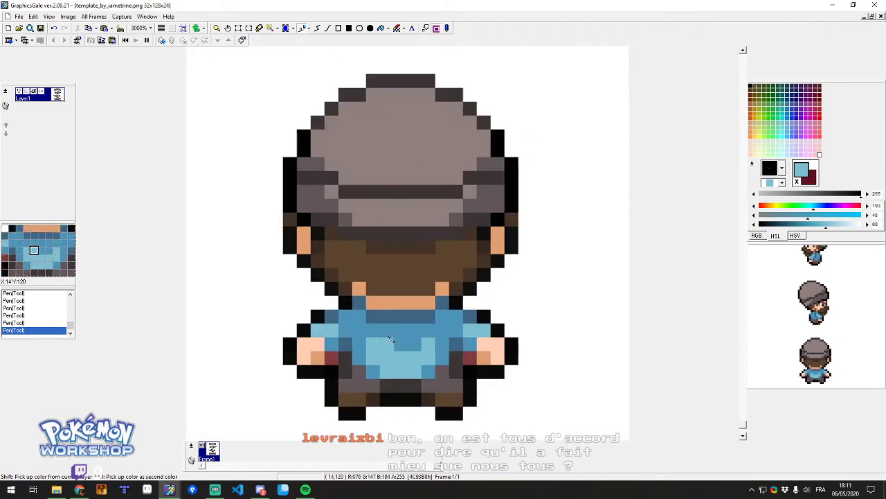
pyautogui.rightClick(430, 260)
pyautogui.scroll(10, 430, 262)
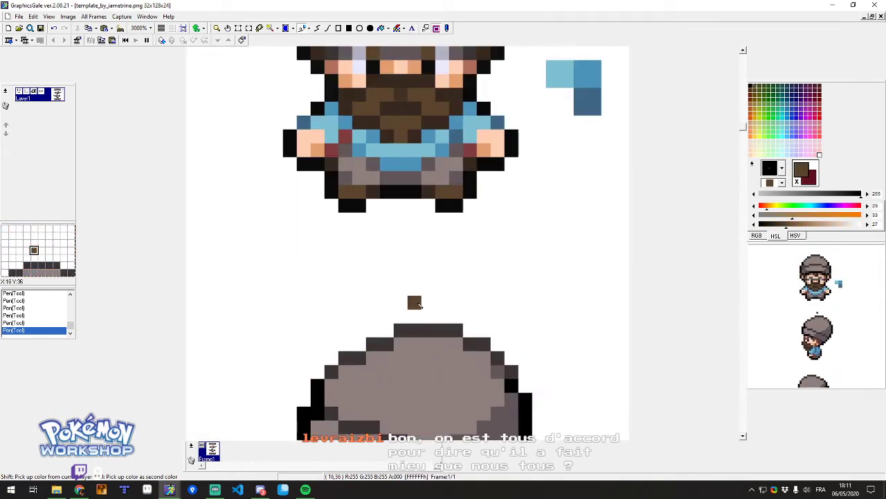
pyautogui.scroll(5, 418, 303)
pyautogui.scroll(-3, 418, 298)
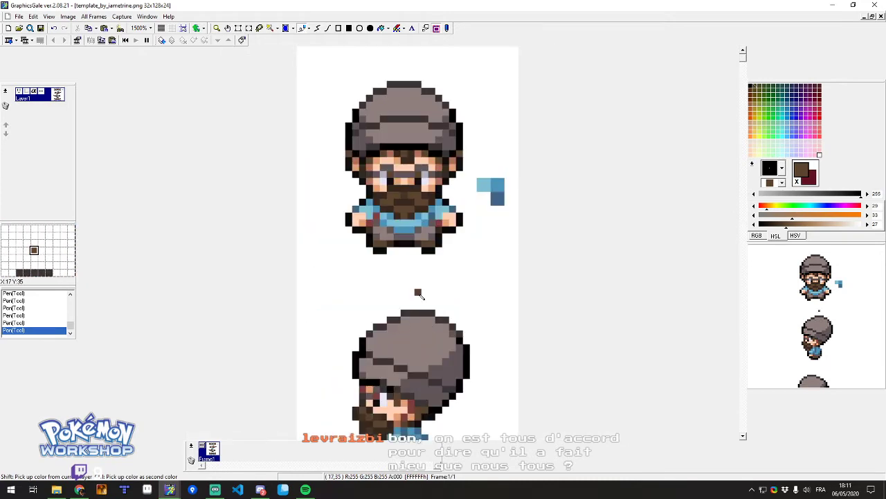
pyautogui.scroll(2, 420, 212)
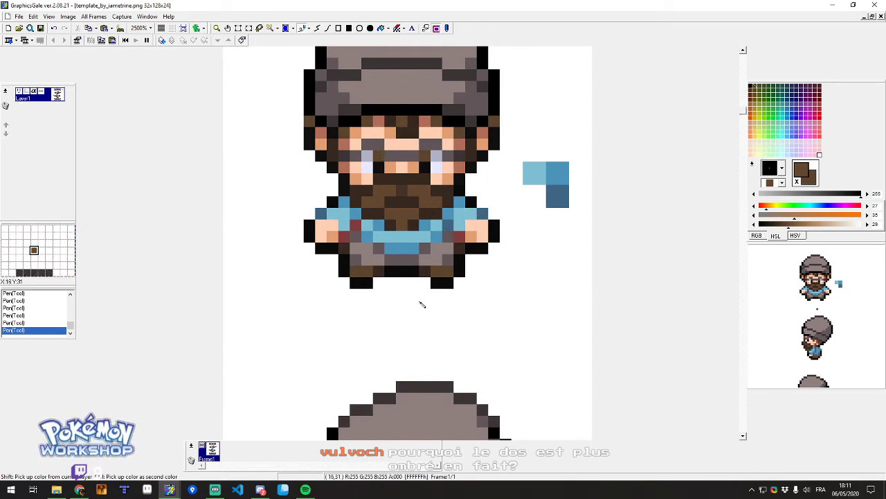
pyautogui.scroll(-3, 422, 303)
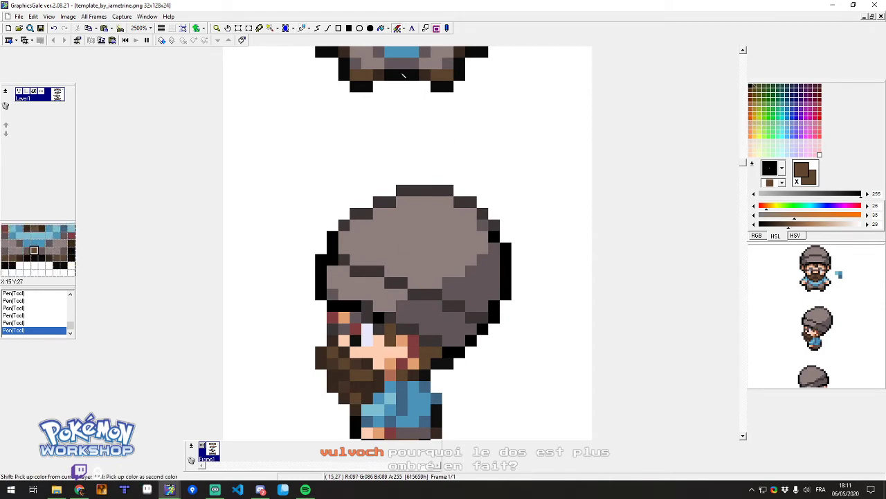
pyautogui.scroll(3, 494, 228)
pyautogui.click(780, 172)
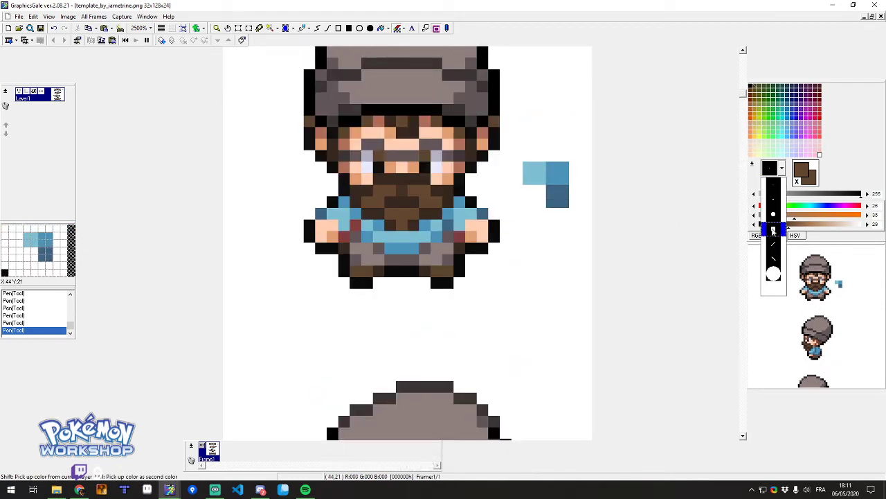
pyautogui.click(773, 228)
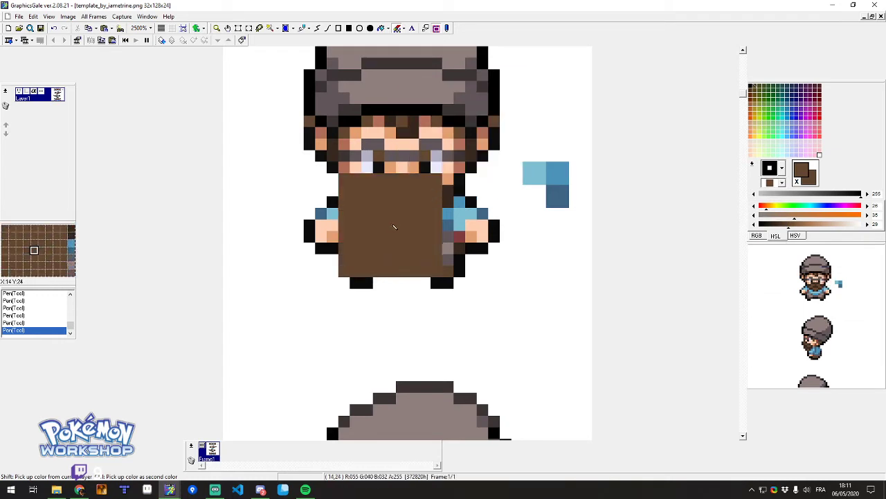
pyautogui.scroll(-3, 304, 260)
pyautogui.scroll(-5, 367, 268)
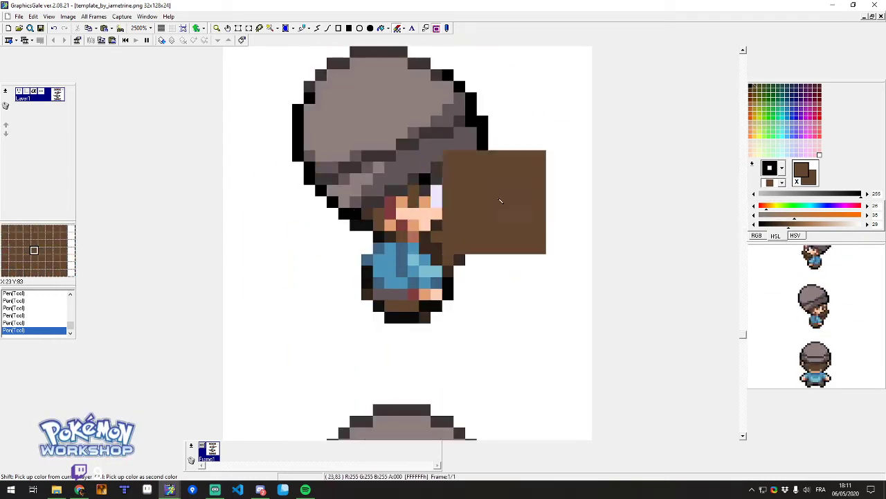
pyautogui.scroll(-3, 416, 242)
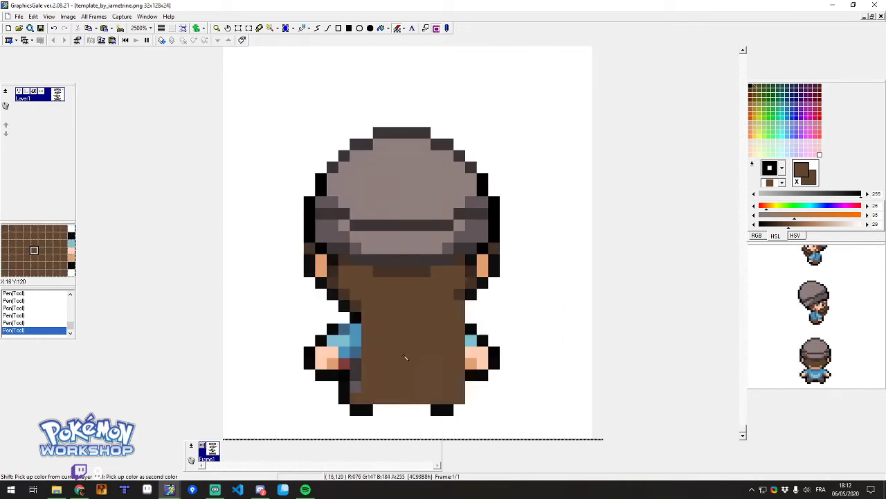
pyautogui.scroll(-6, 415, 187)
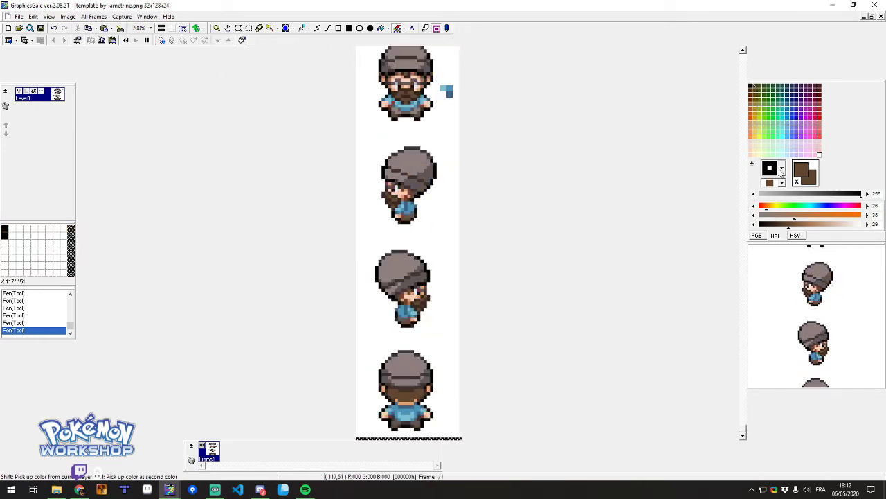
# Select the blue colour swatches beside the front view and delete them.
pyautogui.scroll(2, 481, 181)
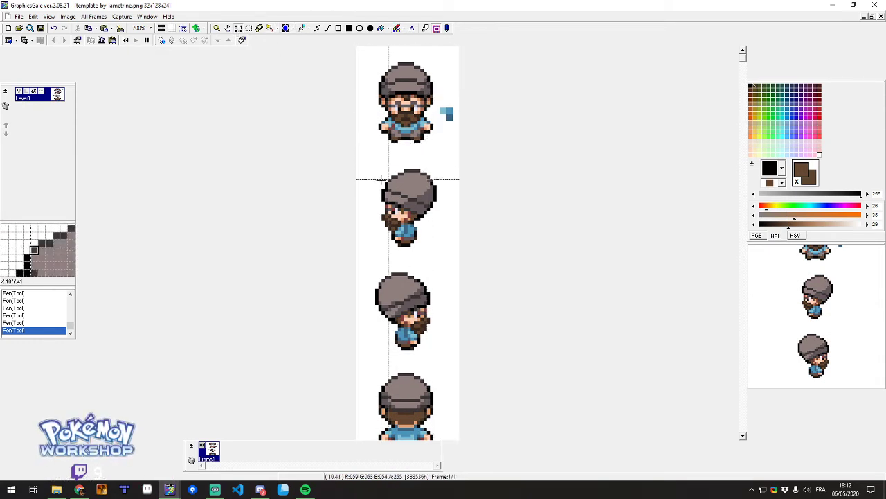
pyautogui.scroll(2, 443, 111)
pyautogui.moveTo(453, 127); pyautogui.dragTo(473, 161)
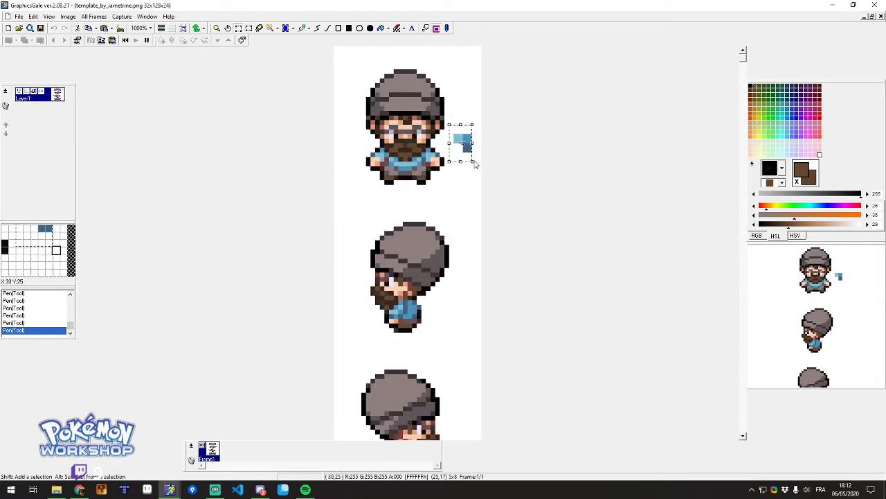
pyautogui.press('Delete')
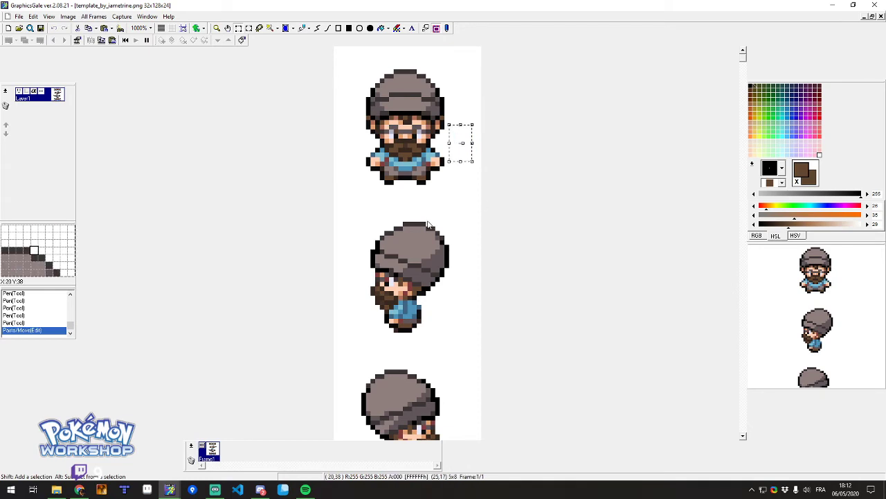
pyautogui.click(405, 239)
# Review all four character views for consistent shading and overall appearance, including the front view's beard and face.
pyautogui.scroll(-3, 406, 235)
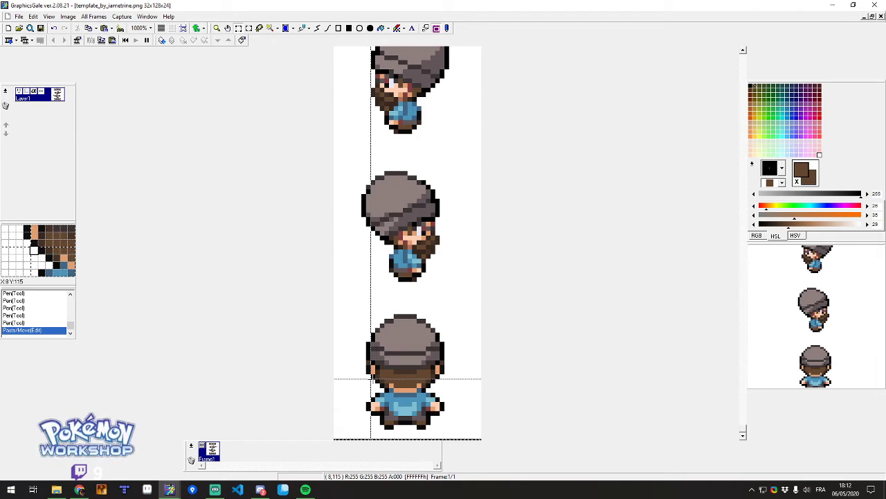
pyautogui.scroll(3, 371, 378)
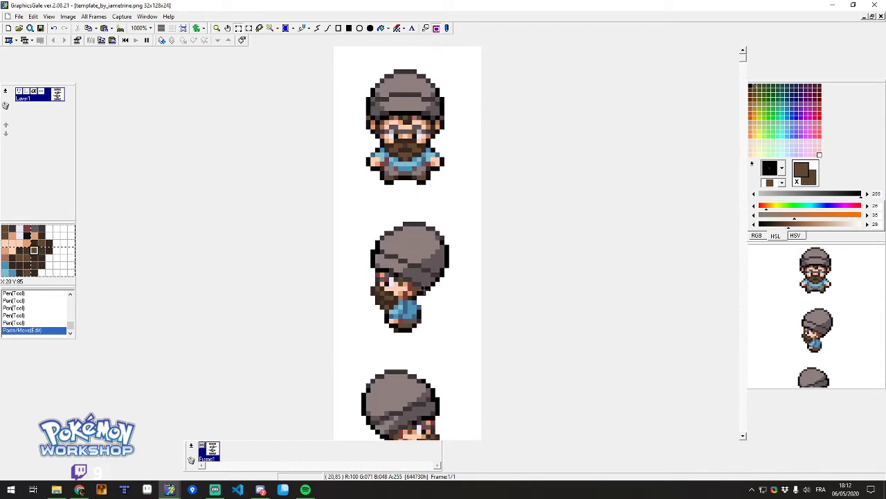
pyautogui.scroll(-3, 422, 290)
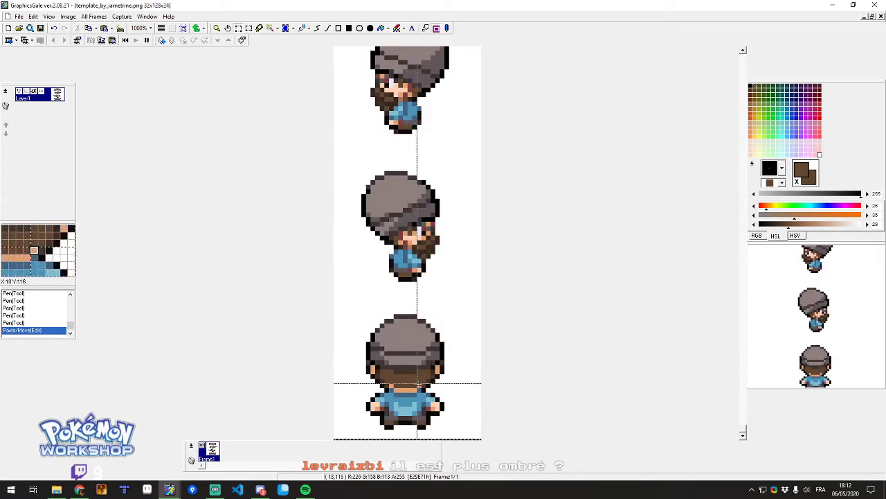
pyautogui.scroll(3, 353, 263)
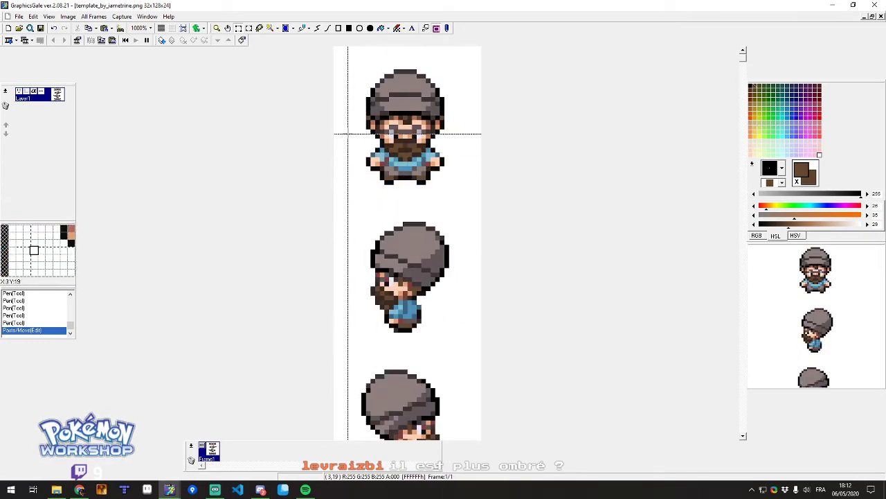
pyautogui.scroll(-3, 380, 151)
pyautogui.scroll(3, 380, 152)
pyautogui.scroll(2, 405, 229)
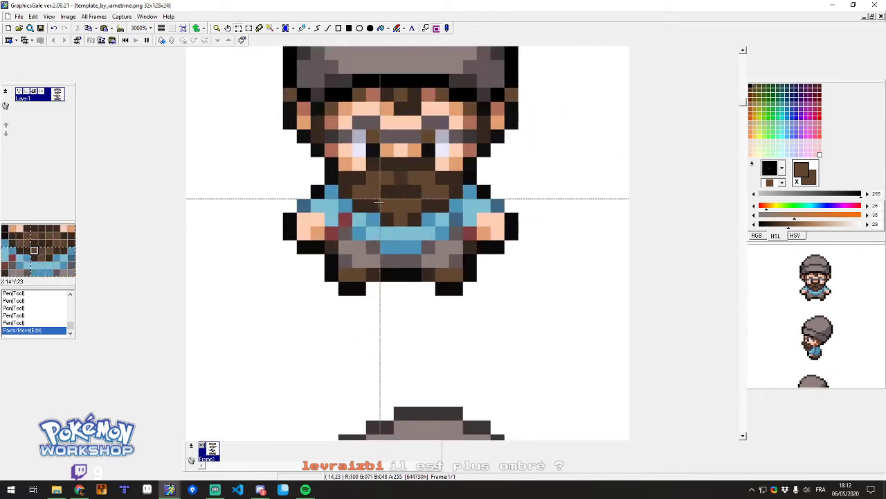
pyautogui.scroll(-3, 405, 229)
pyautogui.scroll(3, 406, 228)
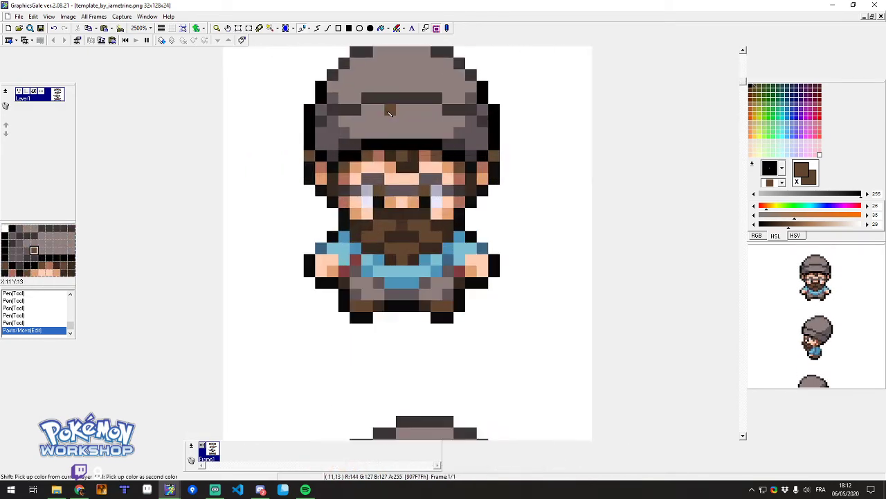
pyautogui.scroll(-1, 402, 225)
pyautogui.scroll(2, 401, 225)
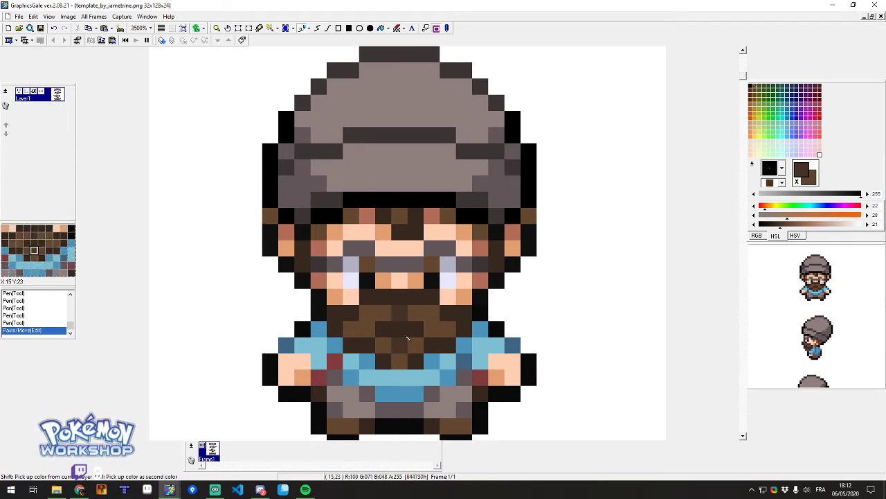
pyautogui.rightClick(421, 320)
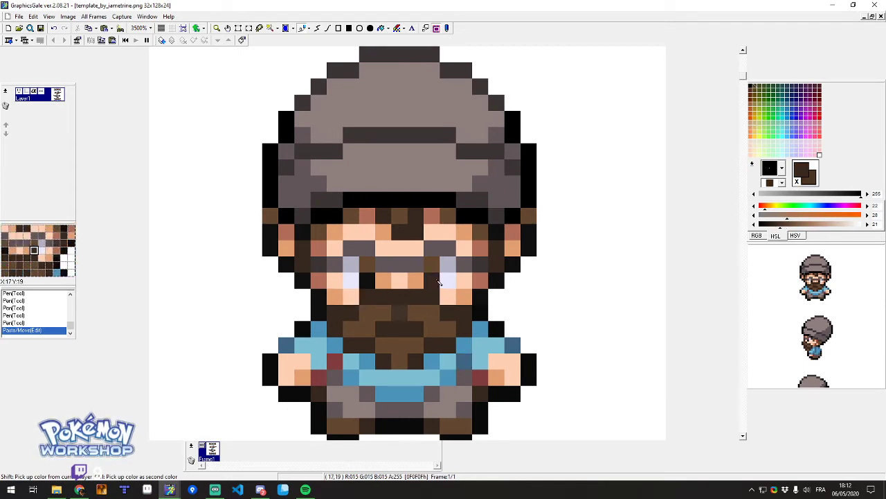
pyautogui.scroll(-5, 438, 283)
pyautogui.scroll(-2, 374, 289)
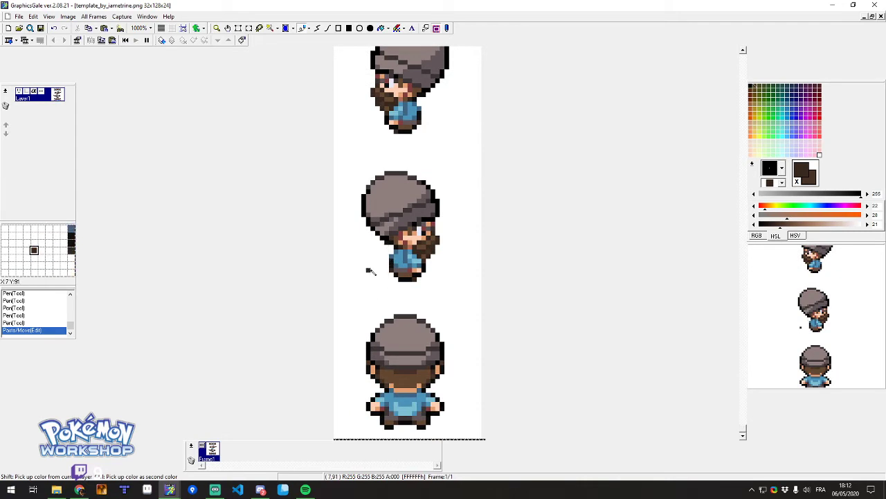
pyautogui.scroll(-4, 371, 272)
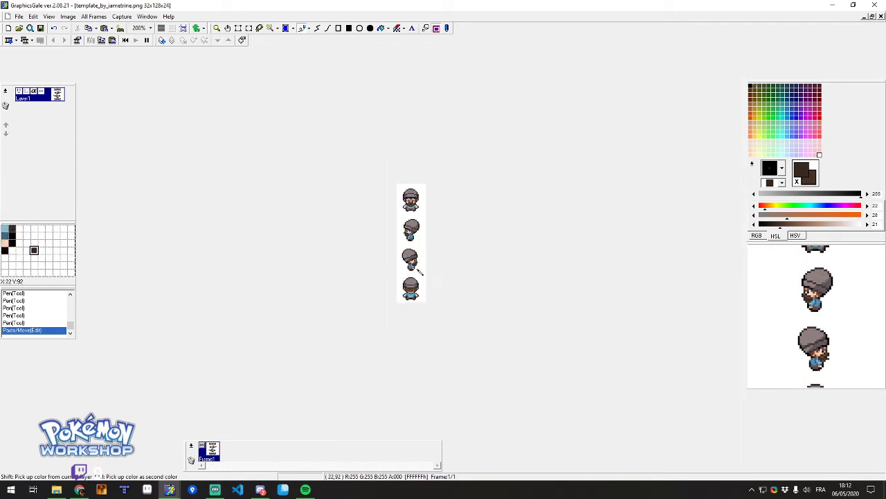
pyautogui.scroll(3, 418, 272)
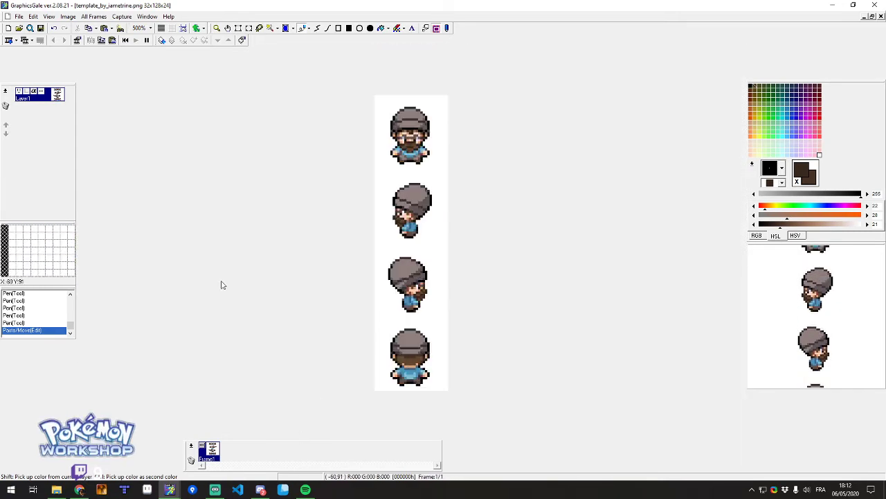
# Save the sprite sheet as a new PNG file named aerun_le_hipster.
pyautogui.click(20, 16)
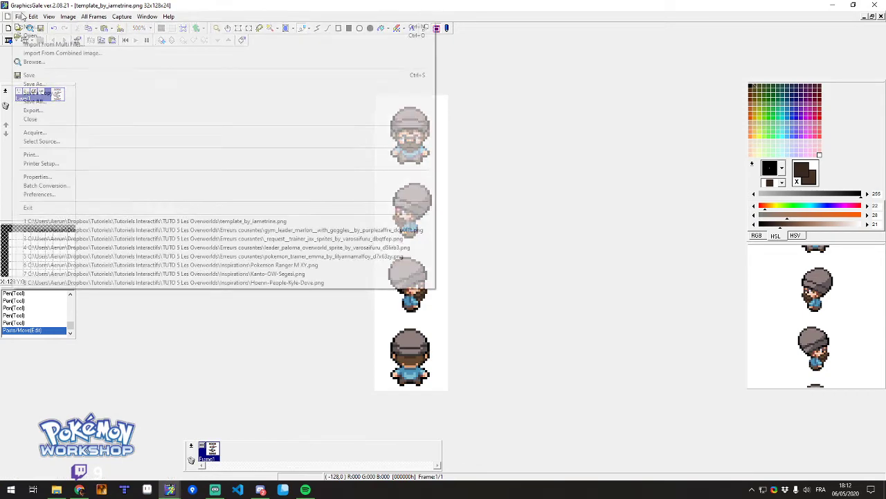
pyautogui.click(32, 85)
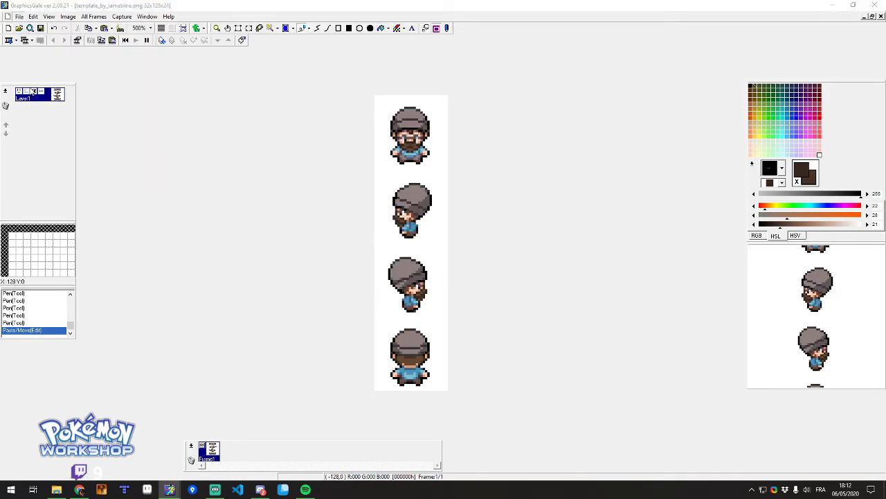
pyautogui.click(608, 252)
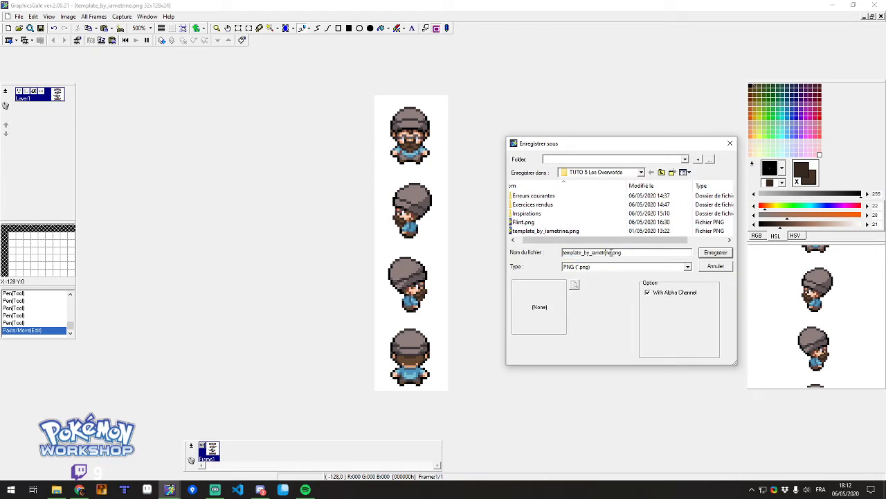
pyautogui.moveTo(610, 252); pyautogui.dragTo(546, 254)
pyautogui.press('BackSpace')
pyautogui.write('aerun_le_')
pyautogui.write('hipster')
pyautogui.press('Return')
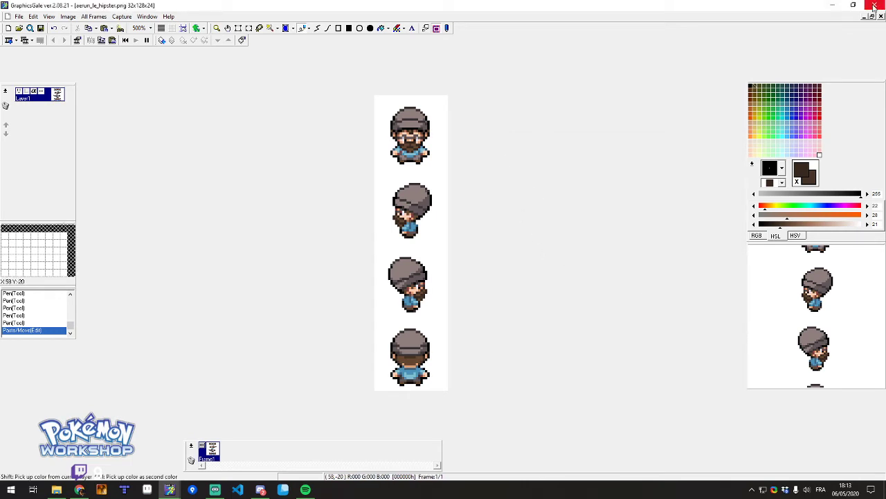
pyautogui.scroll(3, 429, 284)
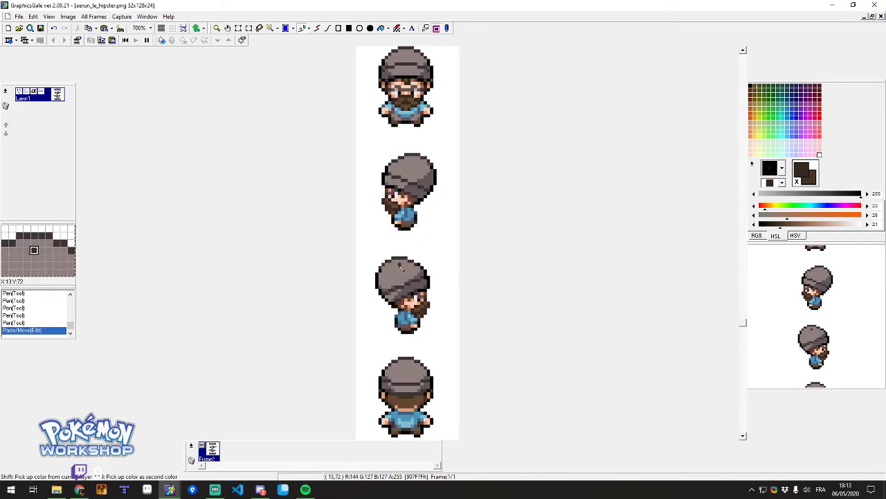
pyautogui.scroll(1, 429, 284)
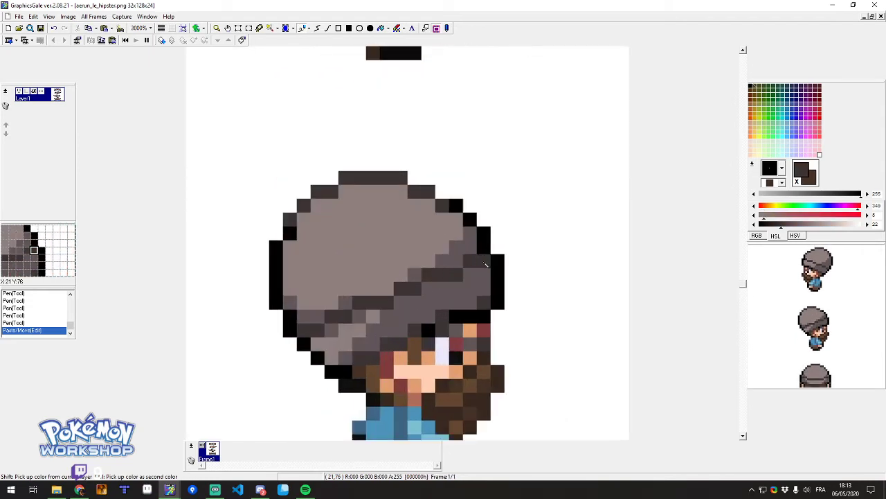
pyautogui.scroll(6, 487, 264)
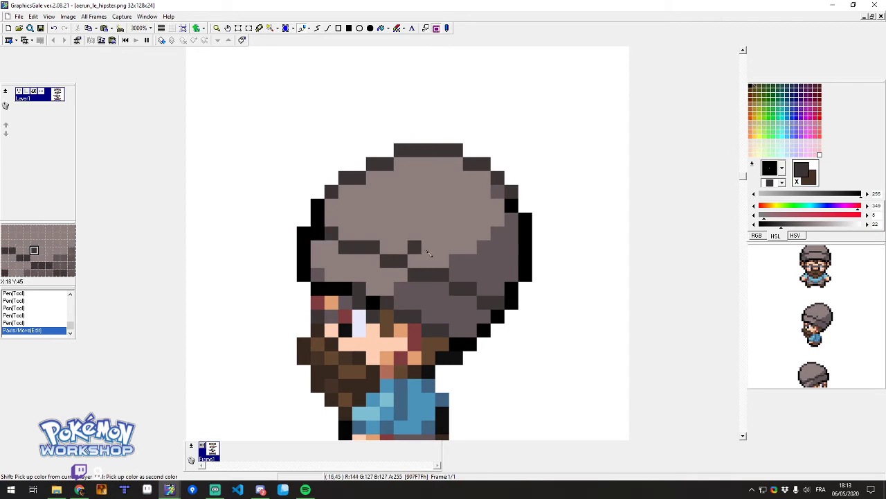
# Paint one dark blue shading pixel on the front view's shirt beside the arm, matching the pixel on the opposite side.
pyautogui.scroll(-5, 501, 251)
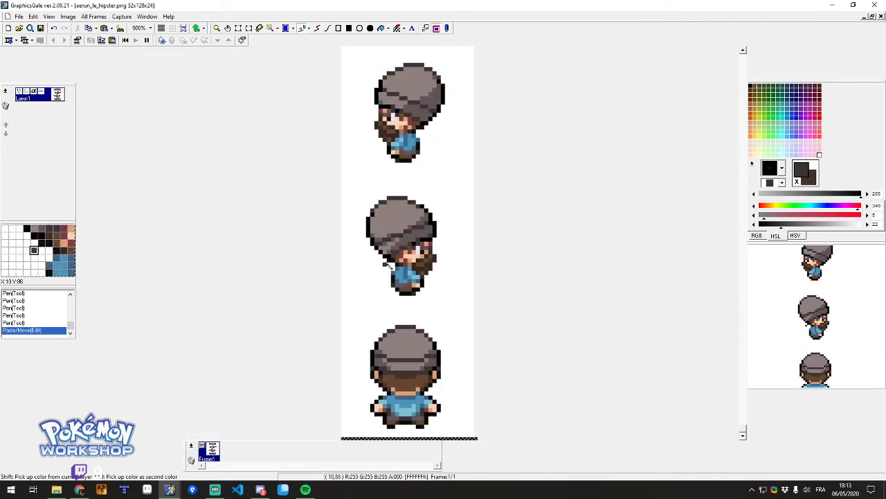
pyautogui.scroll(3, 380, 271)
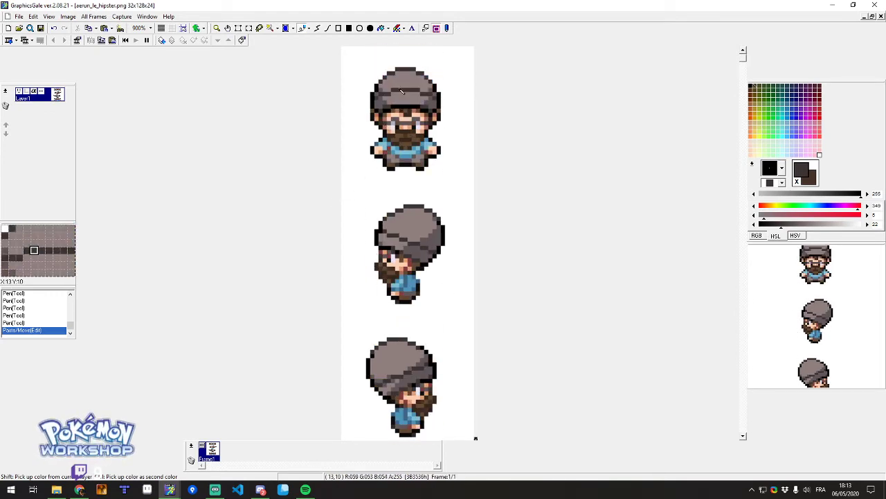
pyautogui.scroll(2, 419, 151)
pyautogui.scroll(1, 432, 151)
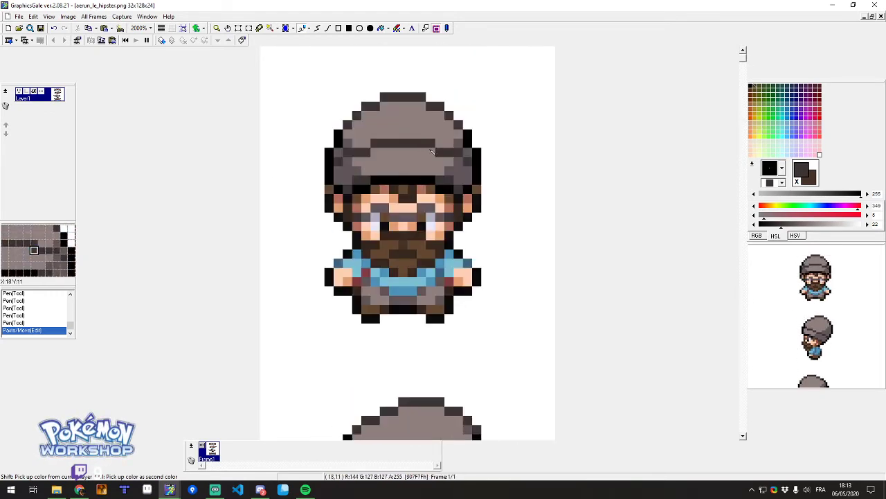
pyautogui.scroll(1, 374, 294)
pyautogui.rightClick(455, 262)
pyautogui.click(345, 261)
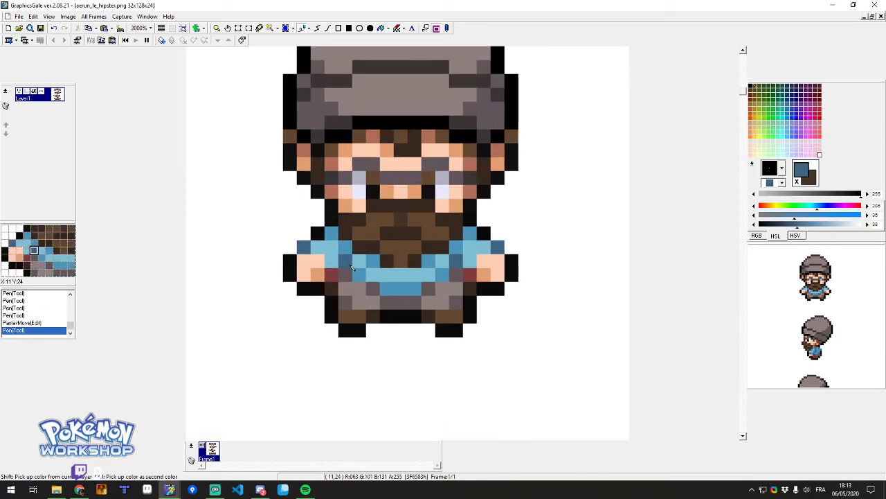
# Paint dark brown hair pixels at both ends of the black shadow under the front view's beanie brim.
pyautogui.scroll(-3, 436, 224)
pyautogui.scroll(-2, 425, 207)
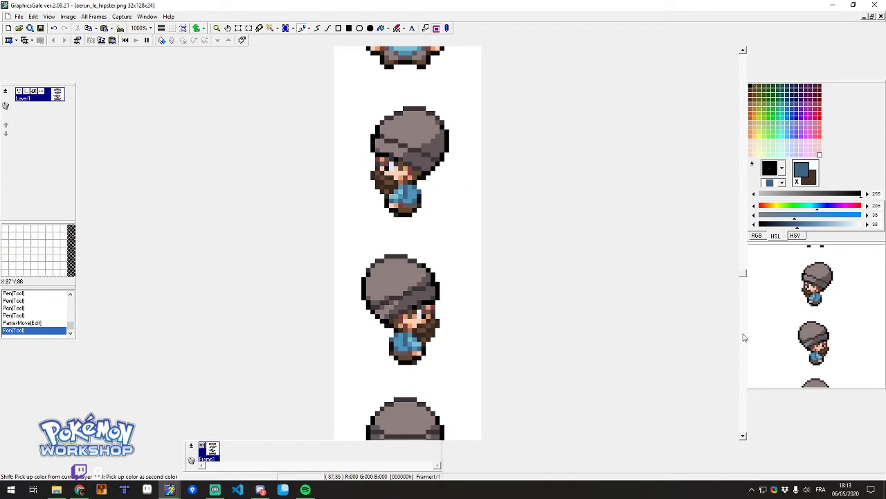
pyautogui.scroll(-1, 438, 250)
pyautogui.scroll(3, 360, 166)
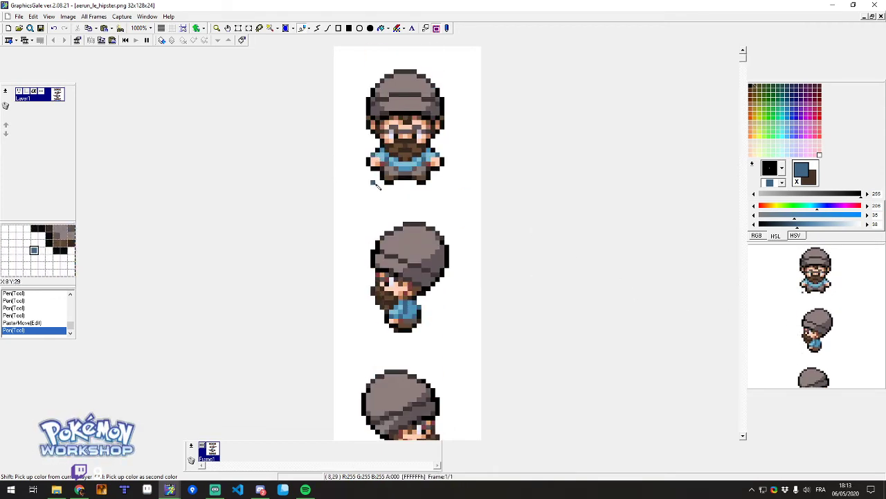
pyautogui.scroll(3, 391, 120)
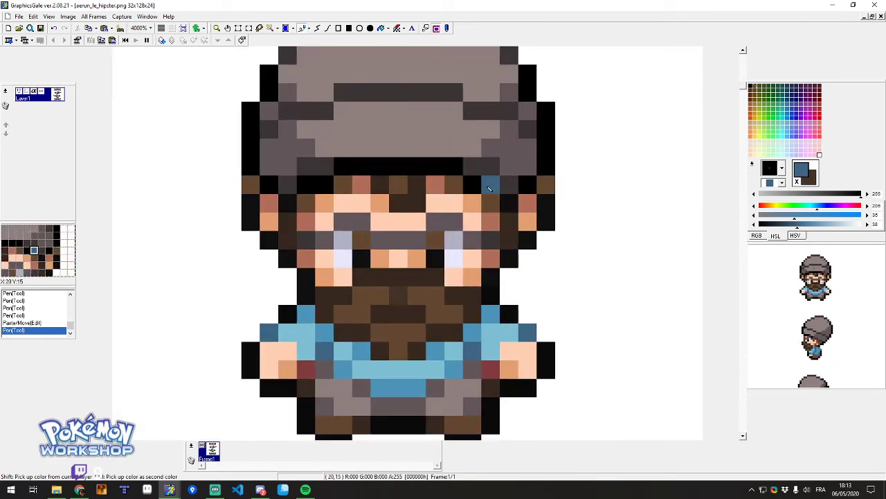
pyautogui.rightClick(509, 221)
pyautogui.click(476, 184)
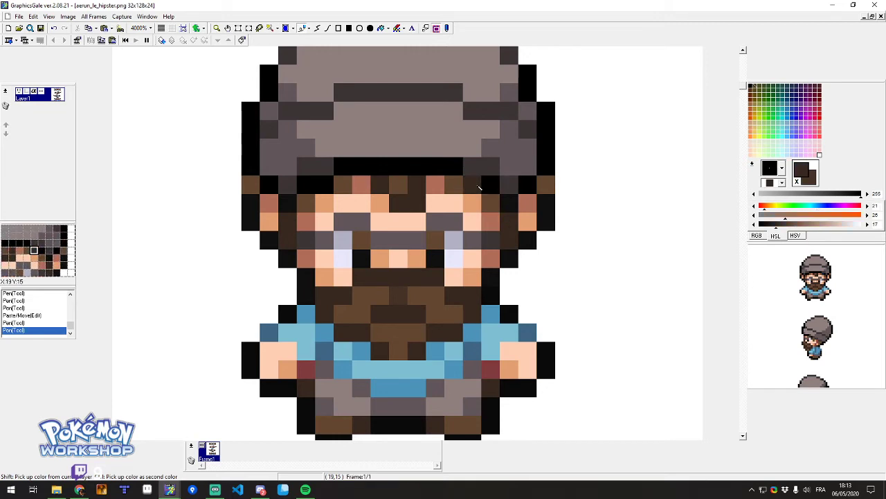
pyautogui.click(456, 170)
pyautogui.click(339, 172)
pyautogui.click(326, 184)
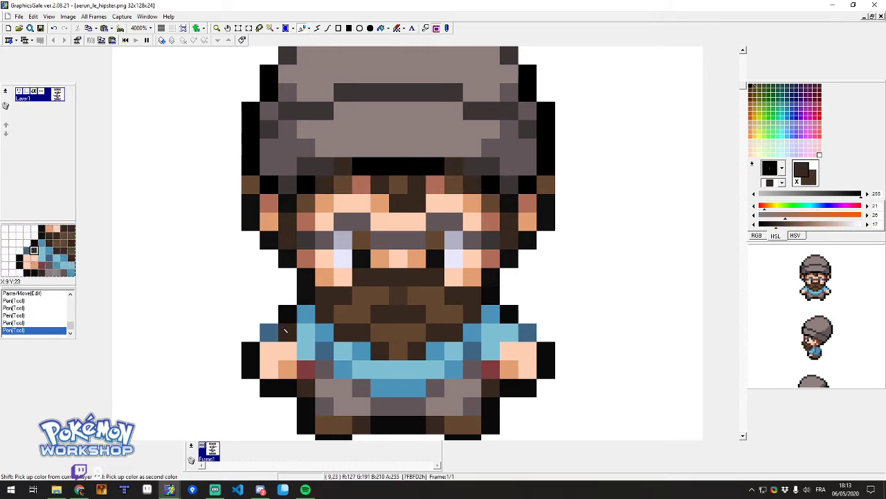
# Review the two side views, the back view and the front view for consistent beanie, hair and clothing shading.
pyautogui.scroll(-2, 366, 190)
pyautogui.scroll(-12, 366, 190)
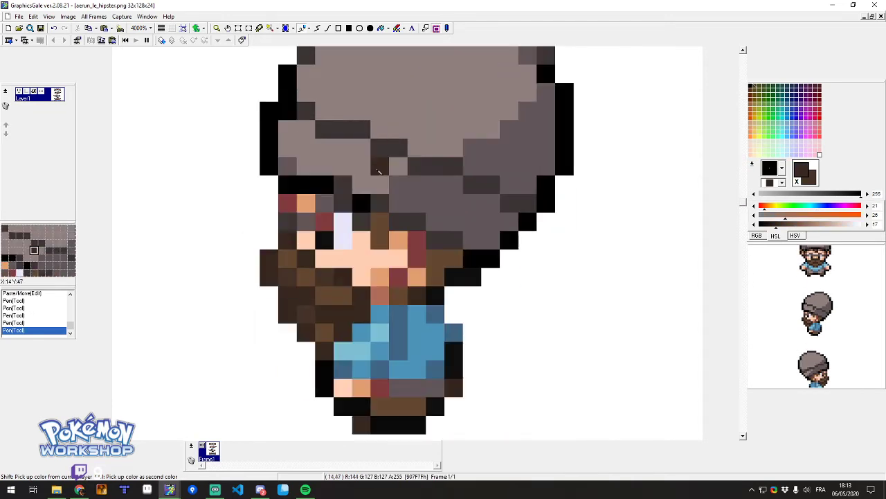
pyautogui.scroll(-8, 374, 194)
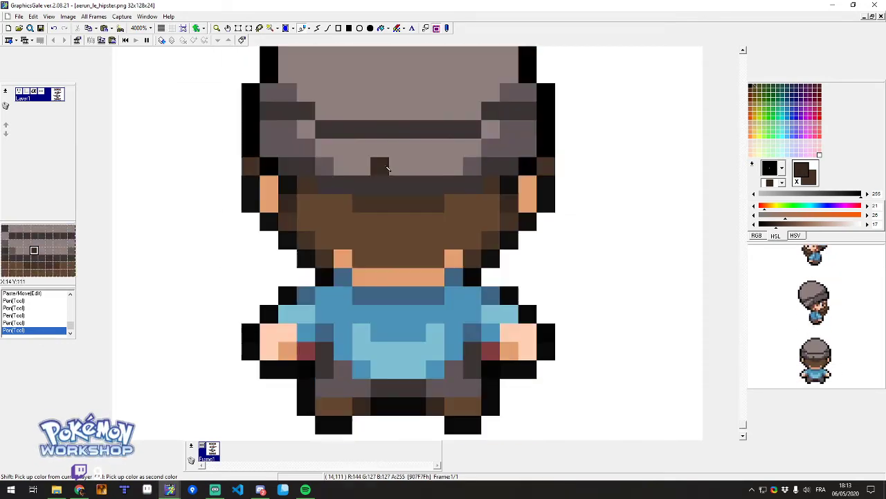
pyautogui.scroll(-2, 386, 224)
pyautogui.scroll(-3, 424, 186)
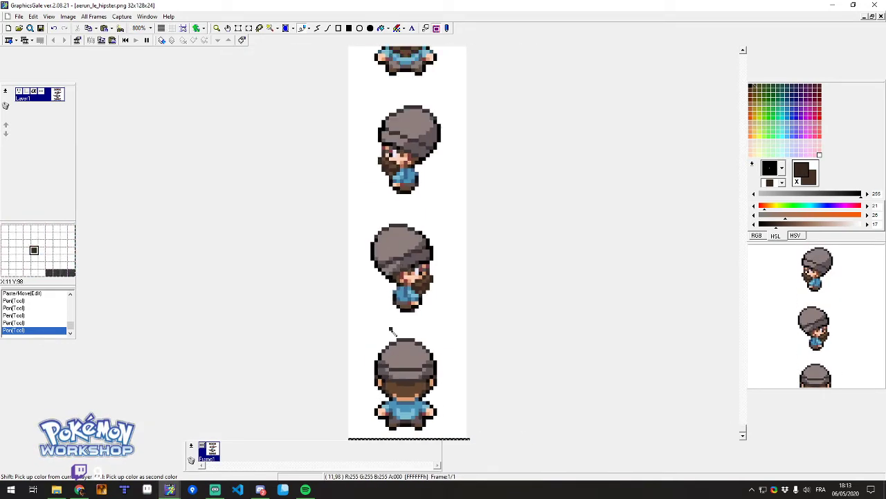
pyautogui.scroll(3, 386, 378)
pyautogui.scroll(-4, 405, 374)
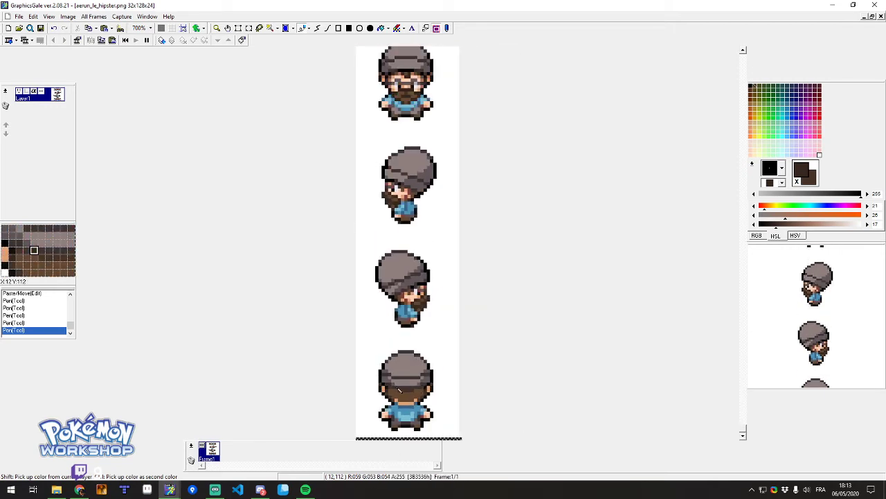
pyautogui.scroll(1, 407, 314)
pyautogui.scroll(-1, 407, 318)
pyautogui.scroll(1, 410, 325)
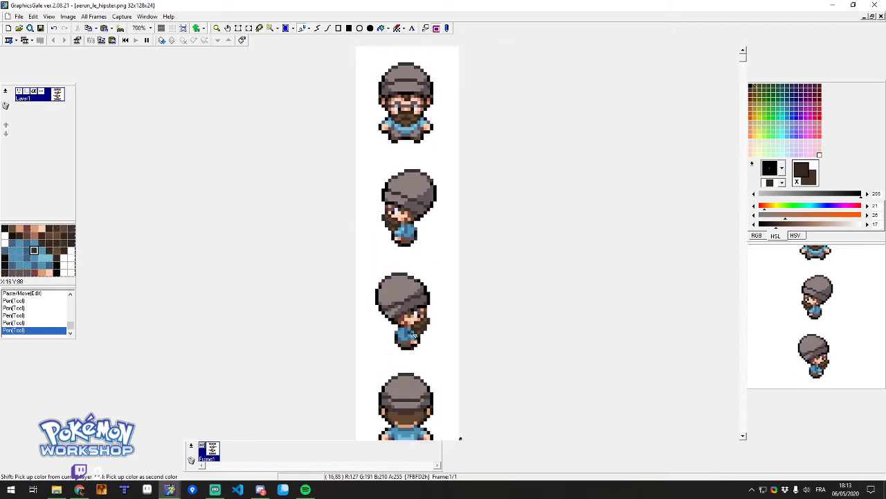
pyautogui.scroll(-1, 413, 334)
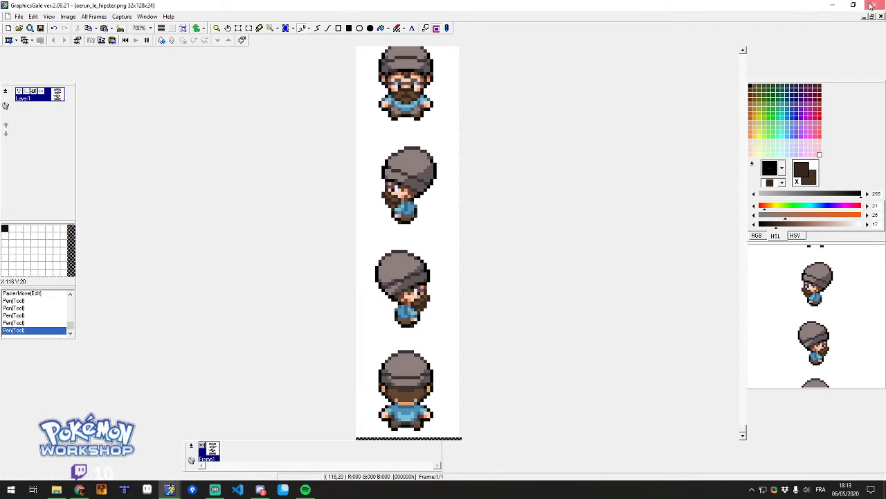
# Close GraphicsGale and open the Exercices rendus folder under TUTO 5 Les Overworlds in File Explorer.
pyautogui.click(872, 5)
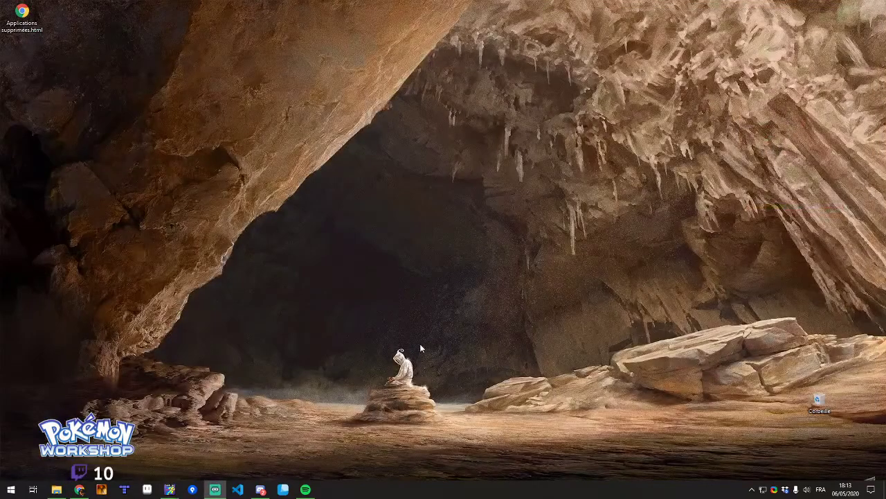
pyautogui.click(56, 489)
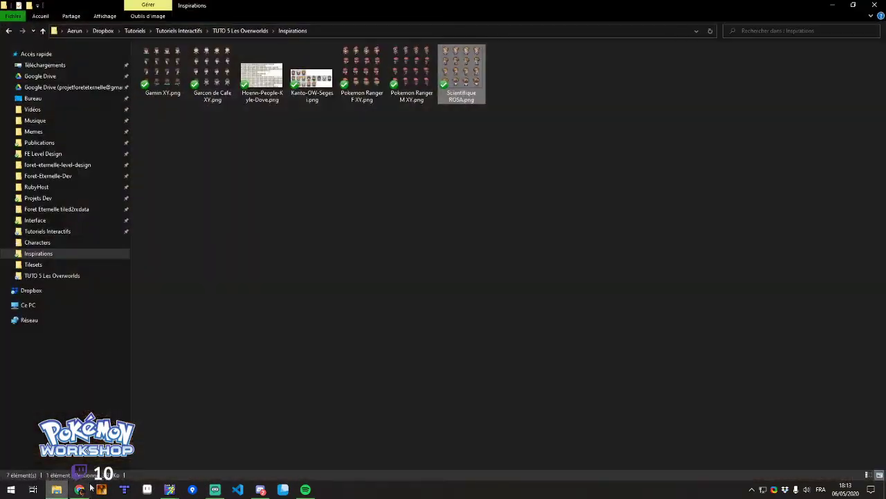
pyautogui.click(239, 31)
pyautogui.click(207, 194)
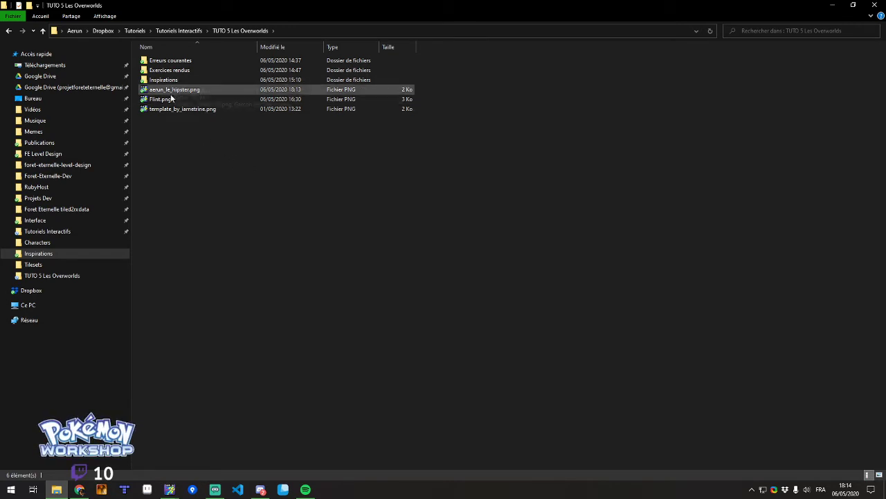
pyautogui.click(184, 72)
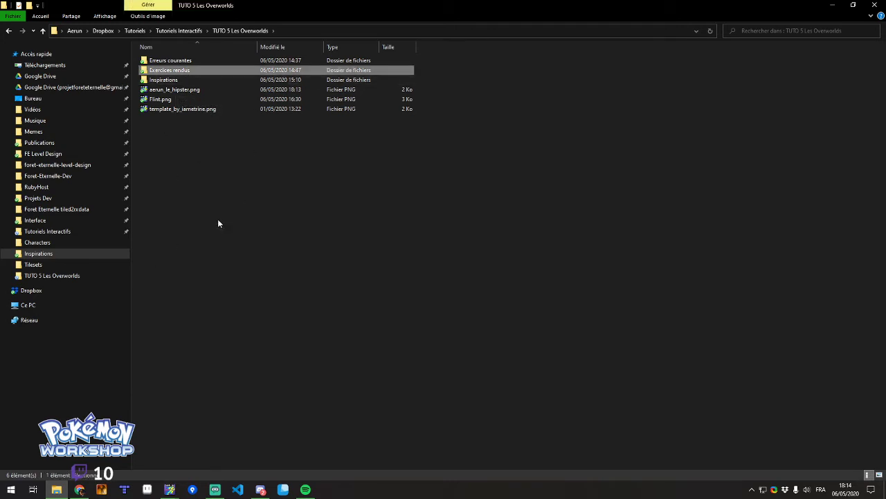
pyautogui.doubleClick(173, 70)
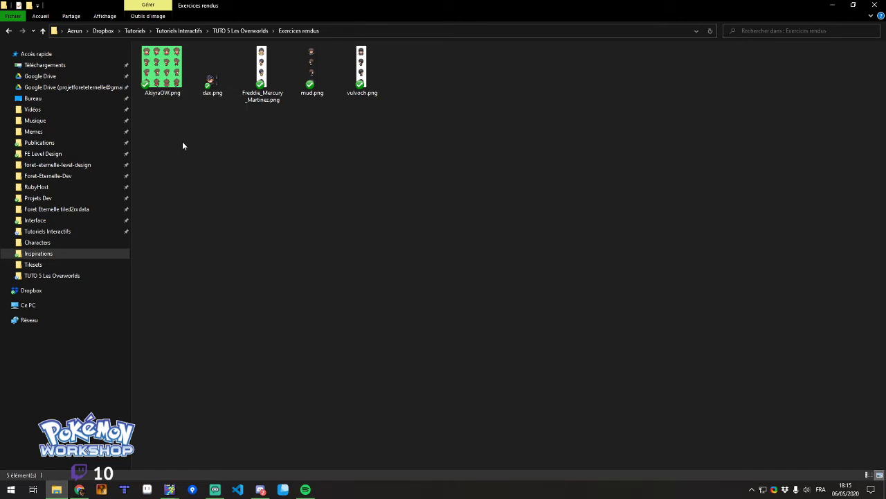
# Open the submitted sprite sheet AkiyraOW.png in GraphicsGale.
pyautogui.moveTo(219, 91)
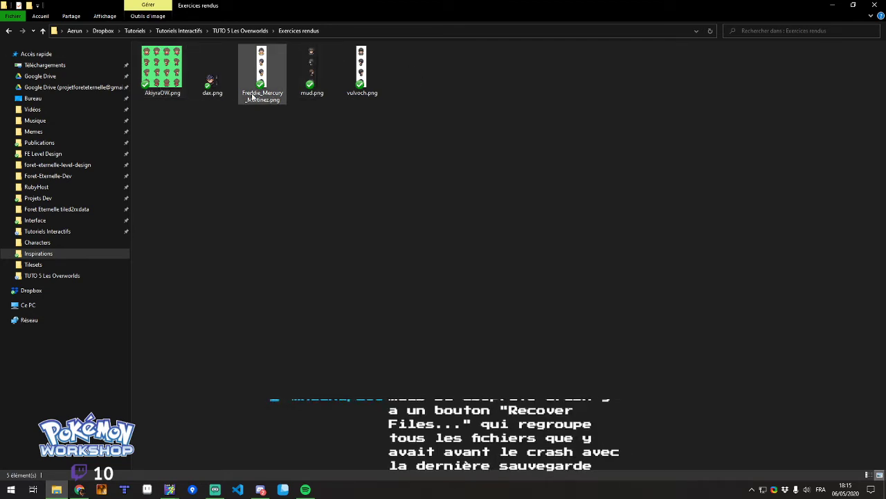
pyautogui.moveTo(177, 77)
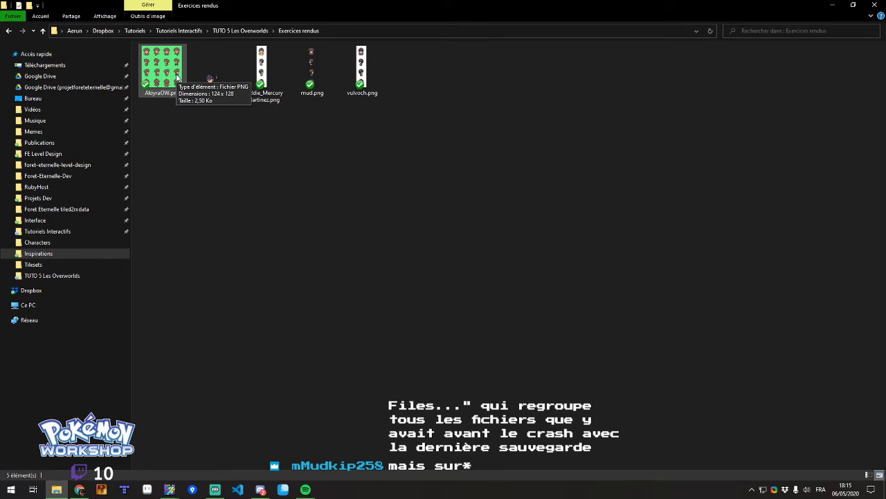
pyautogui.doubleClick(177, 78)
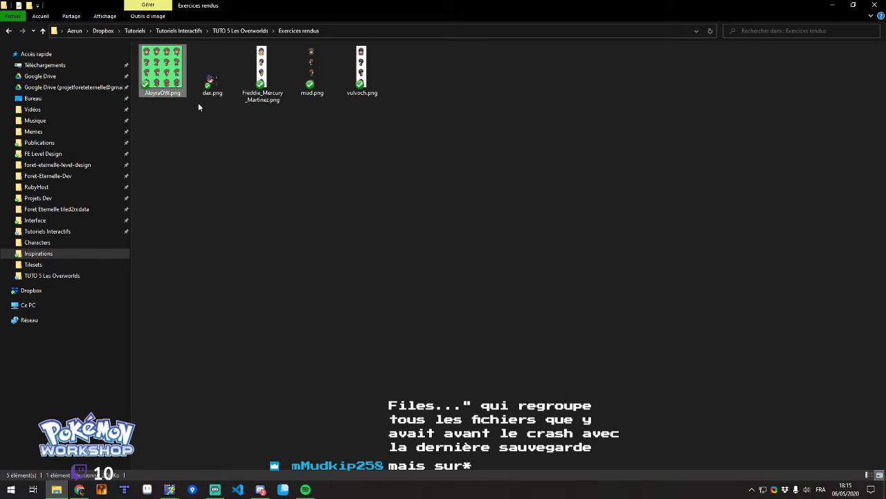
pyautogui.click(114, 56)
# Examine the sheet's standing and walking frames in every direction, focusing on the trousers, feet and outlines.
pyautogui.scroll(3, 370, 238)
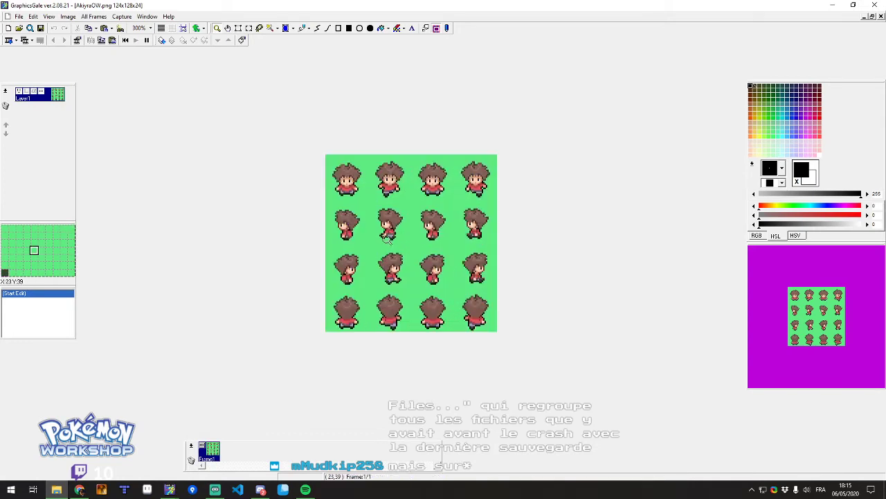
pyautogui.scroll(1, 382, 157)
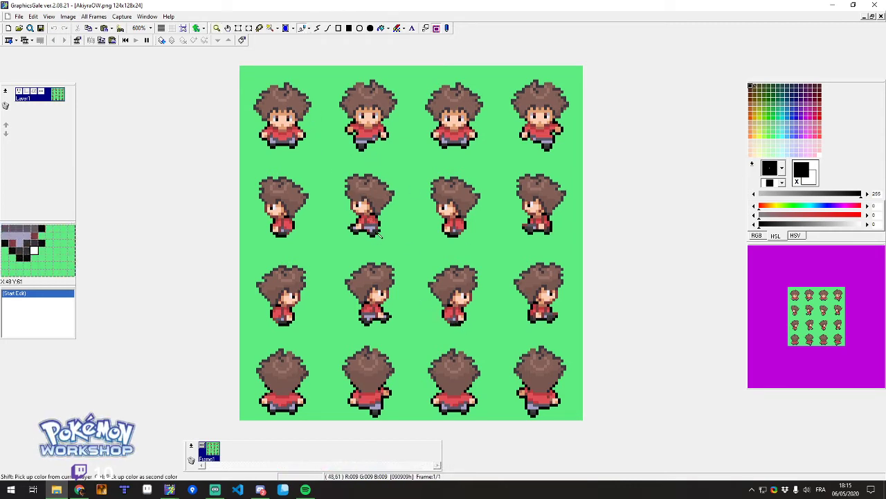
pyautogui.scroll(3, 271, 160)
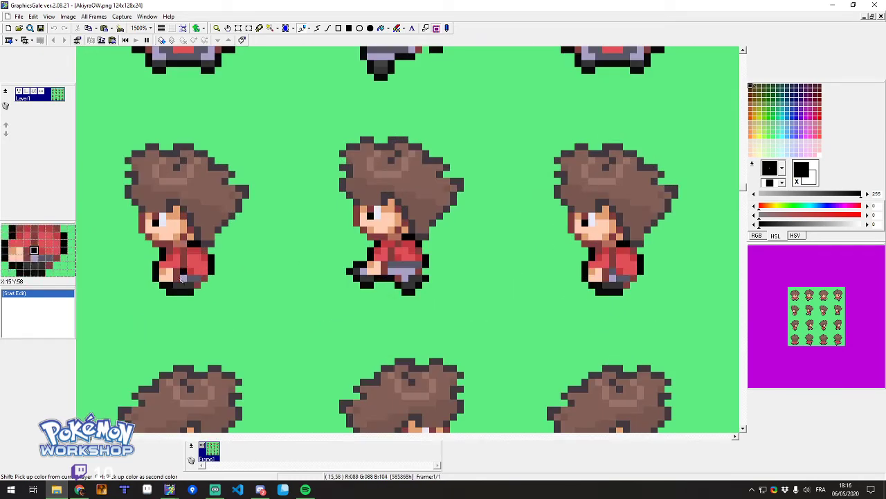
pyautogui.click(255, 283)
pyautogui.scroll(-4, 288, 182)
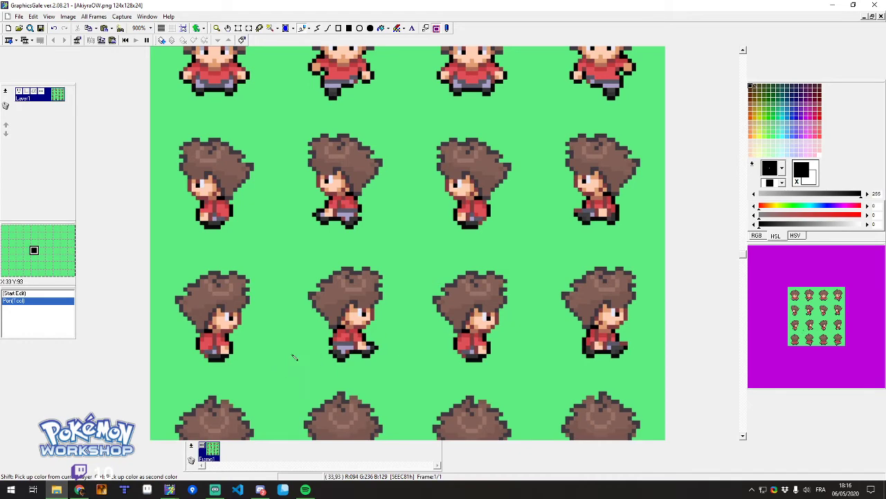
pyautogui.scroll(2, 371, 303)
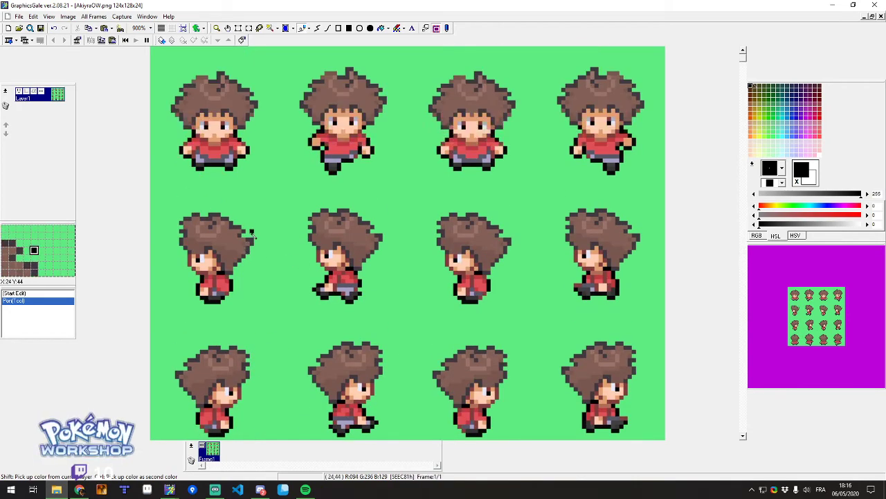
pyautogui.scroll(3, 202, 197)
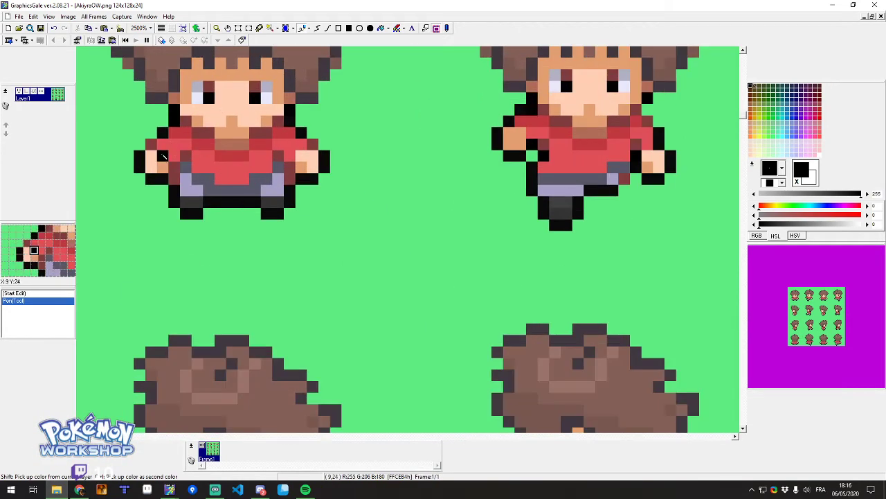
pyautogui.scroll(2, 236, 263)
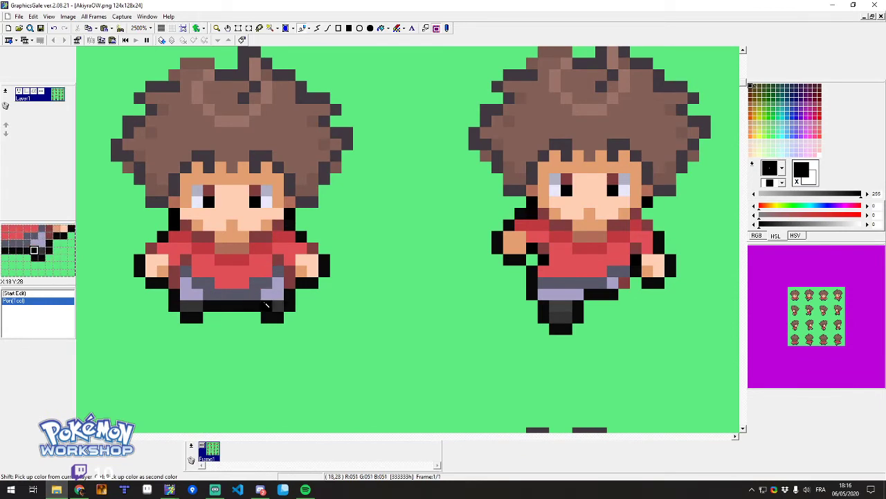
# Lighten both trouser legs of the first front-facing sprite with lavender inner pixels and adjust their dark grey shading.
pyautogui.rightClick(263, 300)
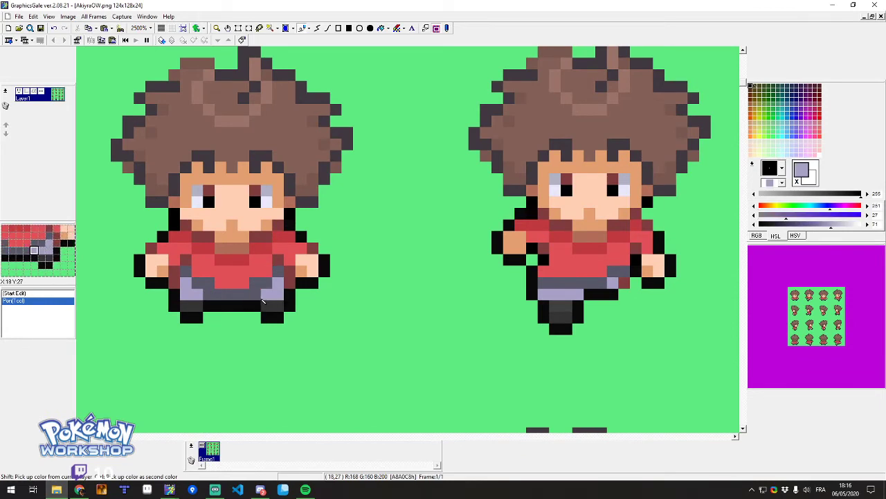
pyautogui.click(270, 288)
pyautogui.click(257, 293)
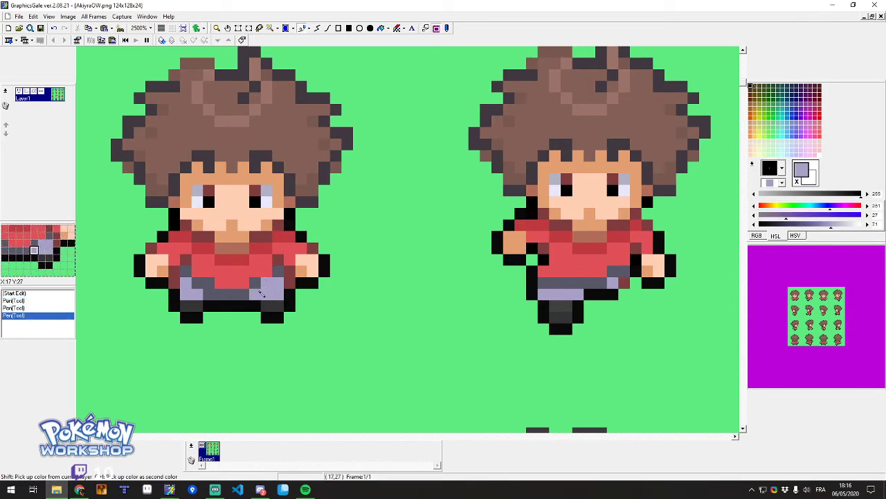
pyautogui.click(200, 285)
pyautogui.click(207, 295)
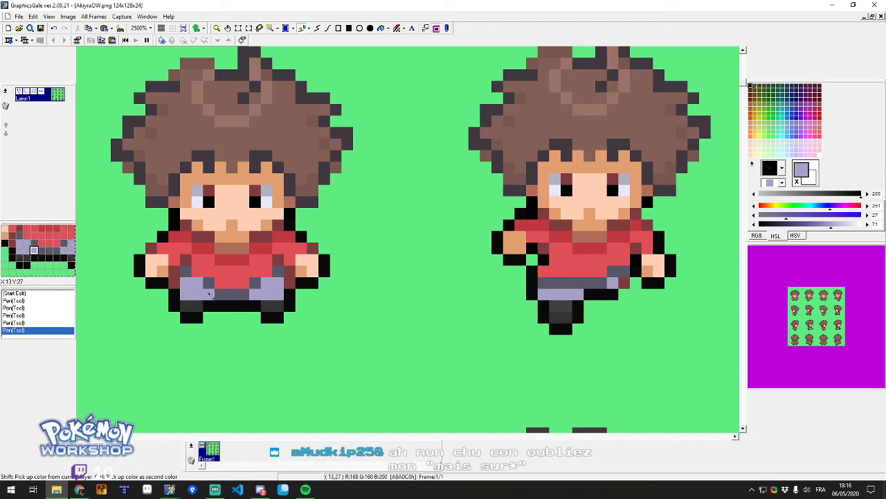
pyautogui.rightClick(228, 297)
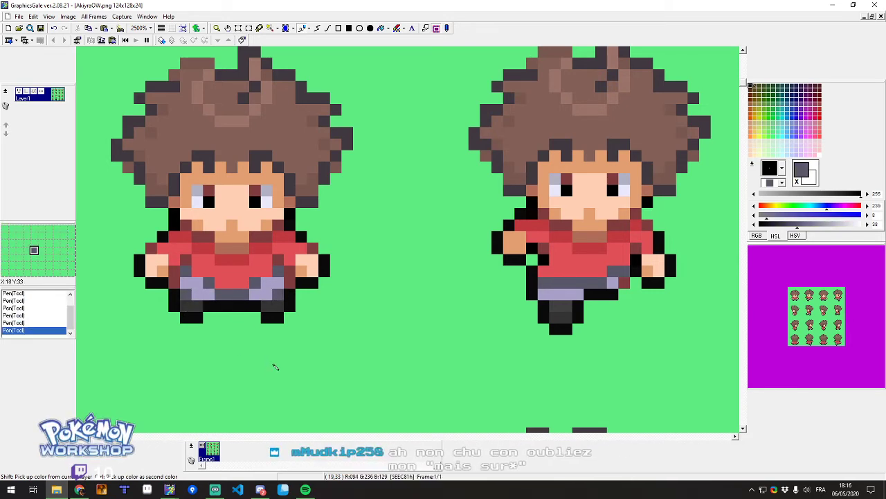
# Pick the black outline colour and blacken the lower left hair edge of the first front-facing sprite, up to its widest point.
pyautogui.scroll(1, 280, 277)
pyautogui.keyDown('ctrl'); pyautogui.click(308, 257); pyautogui.keyUp('ctrl')
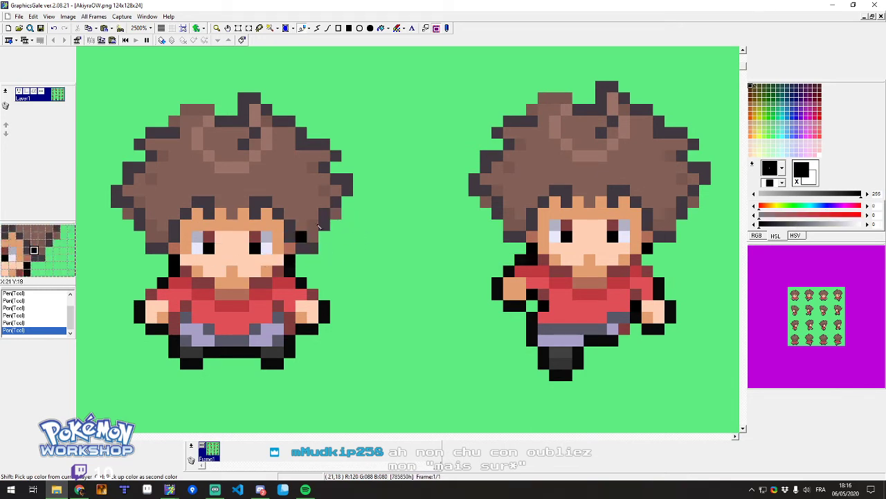
pyautogui.rightClick(151, 237)
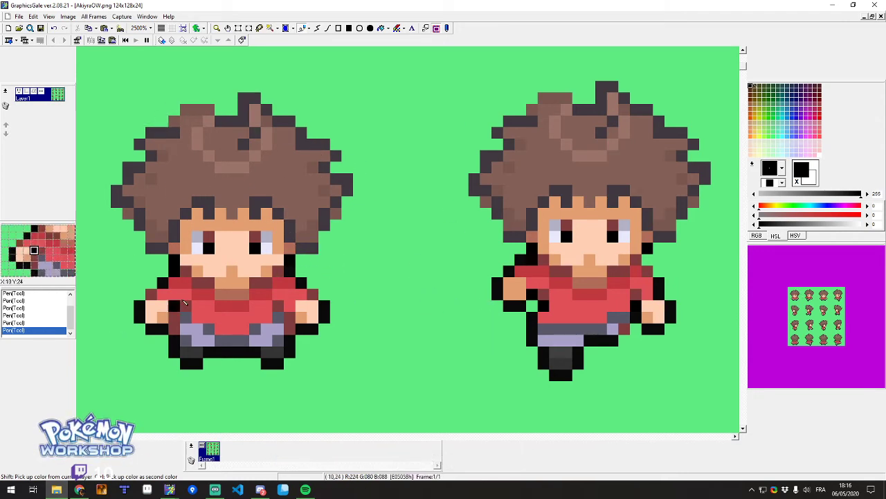
pyautogui.scroll(1, 121, 241)
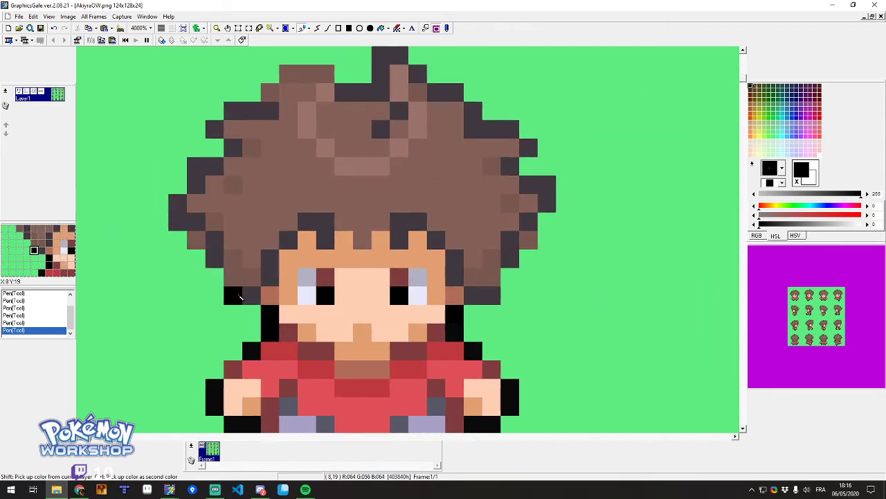
pyautogui.moveTo(215, 257)
pyautogui.mouseDown()
pyautogui.moveTo(179, 222)
pyautogui.moveTo(181, 203)
pyautogui.mouseUp()
pyautogui.click(197, 193)
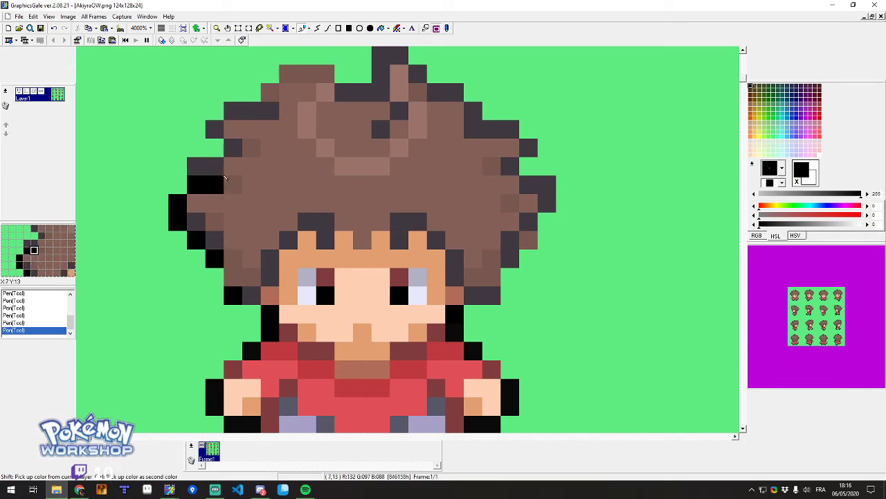
# Blacken the outer pixels along the lower right edge of the same sprite's hair.
pyautogui.click(546, 201)
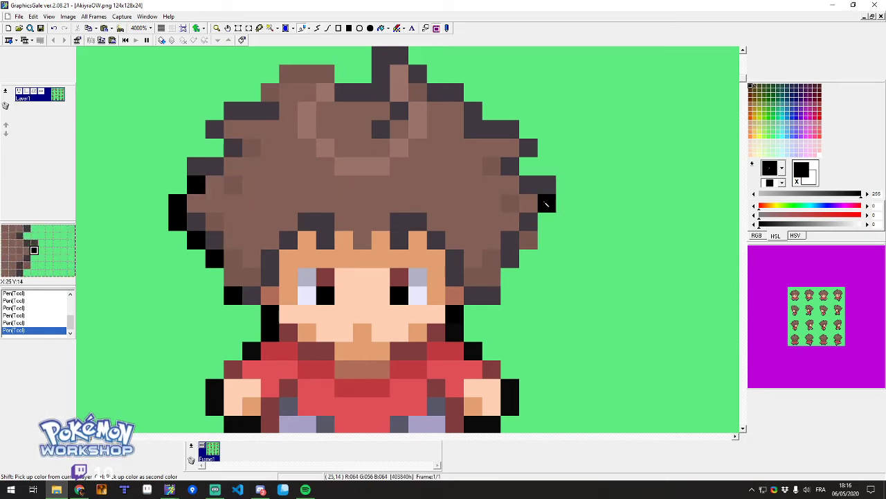
pyautogui.click(528, 222)
pyautogui.click(514, 258)
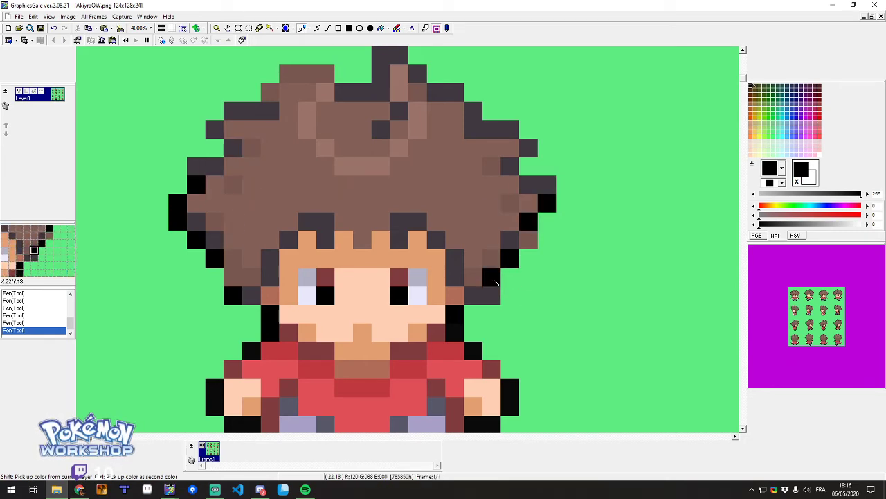
# Outline the two lowest hair tips beside the face in black, keeping a dark grey pixel on the inside of each.
pyautogui.keyDown('ctrl'); pyautogui.click(473, 294); pyautogui.keyUp('ctrl')
pyautogui.rightClick(497, 279)
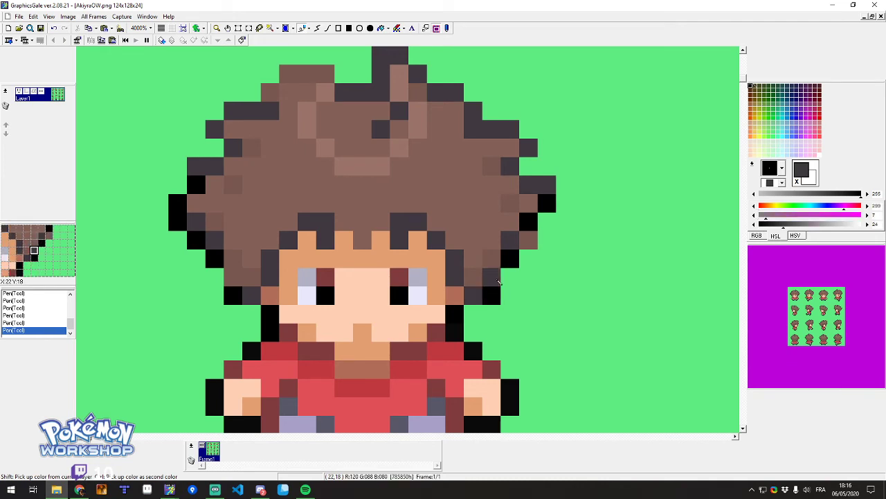
pyautogui.click(230, 281)
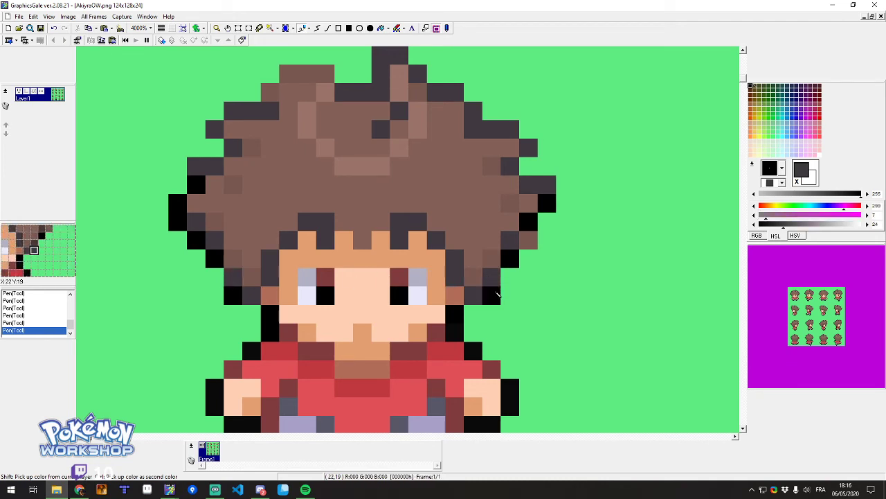
pyautogui.rightClick(495, 292)
pyautogui.click(496, 279)
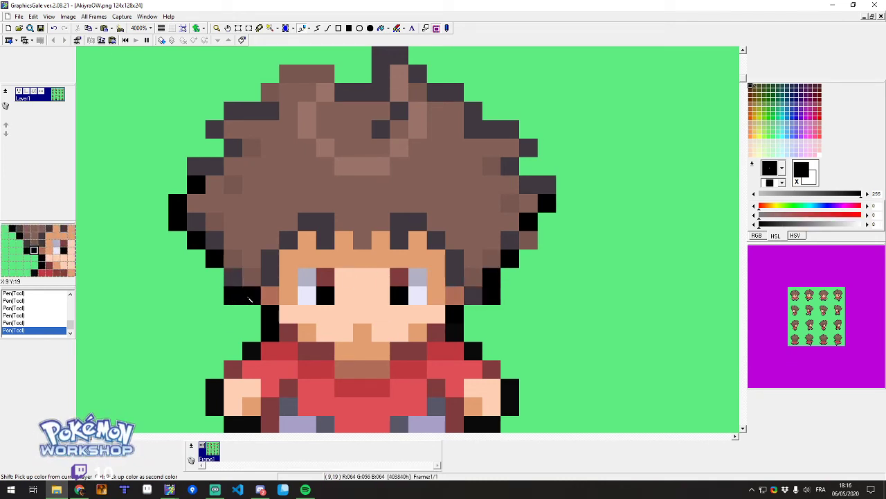
pyautogui.keyDown('ctrl'); pyautogui.click(250, 296); pyautogui.keyUp('ctrl')
pyautogui.rightClick(235, 291)
pyautogui.click(234, 281)
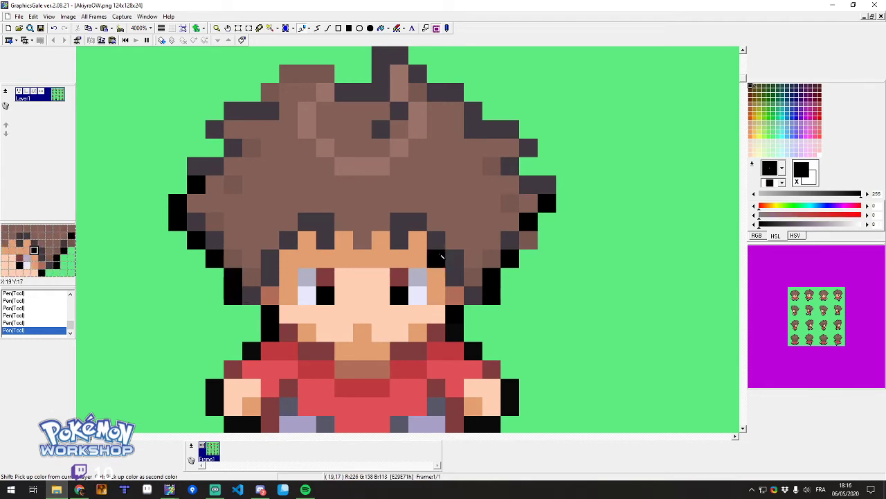
# Undo the stray forehead pixel and blacken the upper right hair spikes, keeping dark grey at the inner corners.
pyautogui.hotkey('ctrl', 'z')
pyautogui.rightClick(510, 166)
pyautogui.rightClick(528, 148)
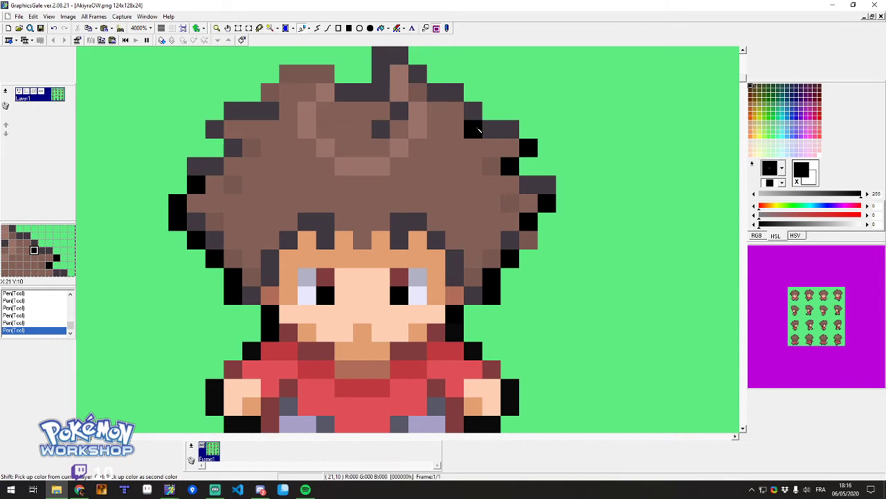
pyautogui.rightClick(478, 130)
pyautogui.rightClick(474, 111)
pyautogui.rightClick(491, 130)
pyautogui.scroll(2, 454, 166)
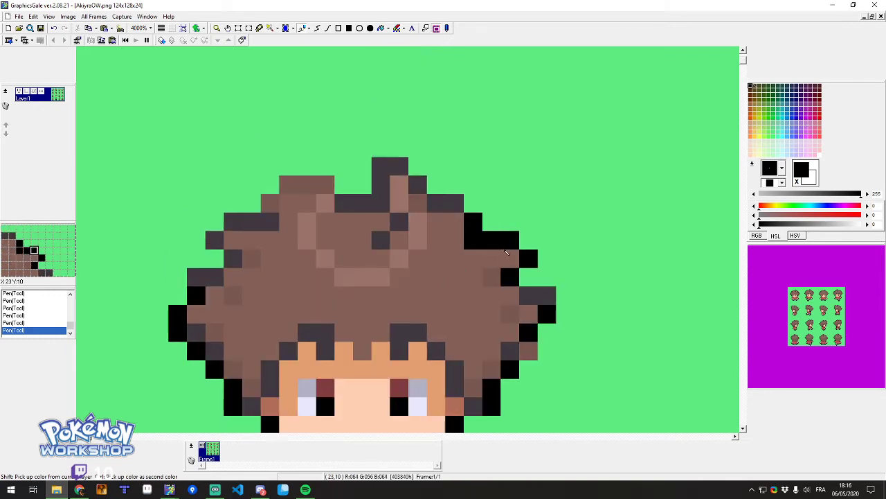
pyautogui.rightClick(507, 245)
pyautogui.click(477, 242)
pyautogui.rightClick(492, 242)
pyautogui.click(460, 203)
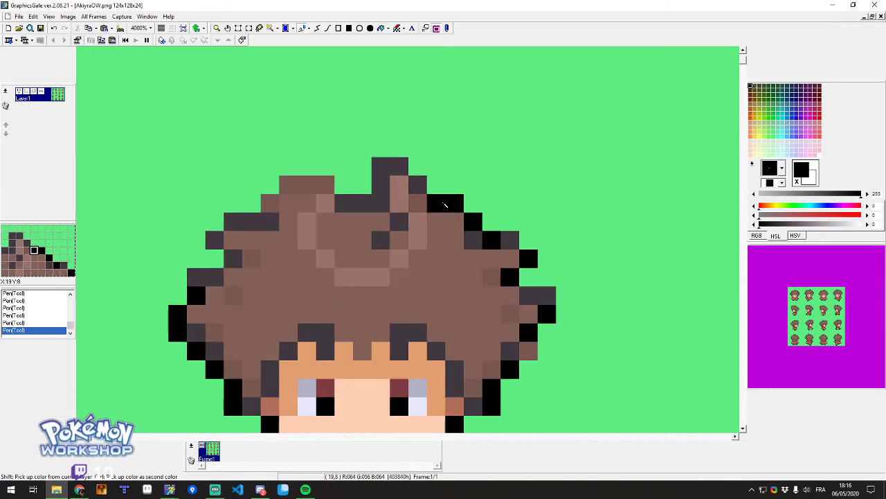
# Blacken the right side of the top tuft and outline the crown beside it in dark grey.
pyautogui.click(418, 184)
pyautogui.click(399, 166)
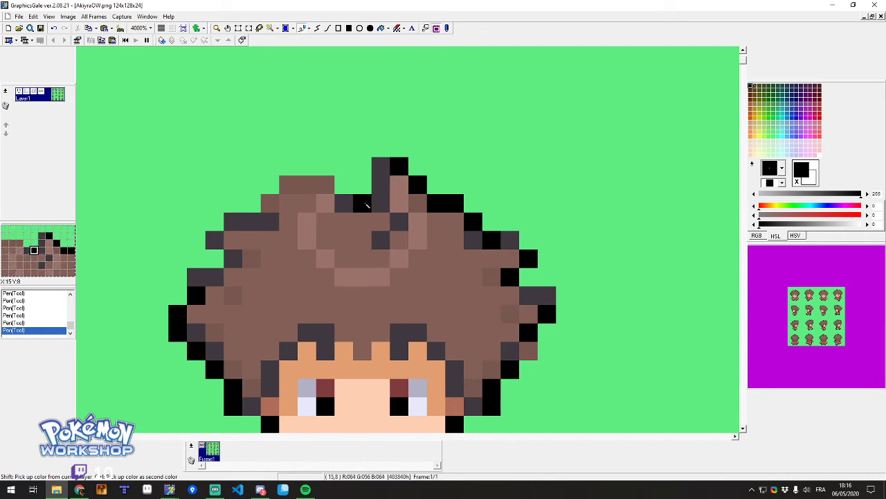
pyautogui.moveTo(367, 204)
pyautogui.mouseDown()
pyautogui.moveTo(342, 205)
pyautogui.moveTo(314, 186)
pyautogui.mouseUp()
pyautogui.rightClick(379, 203)
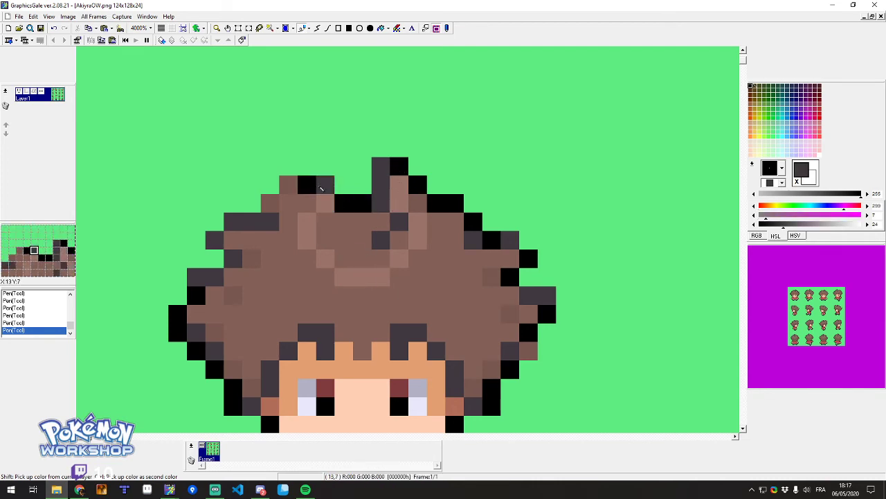
pyautogui.click(306, 184)
pyautogui.click(344, 203)
pyautogui.click(363, 203)
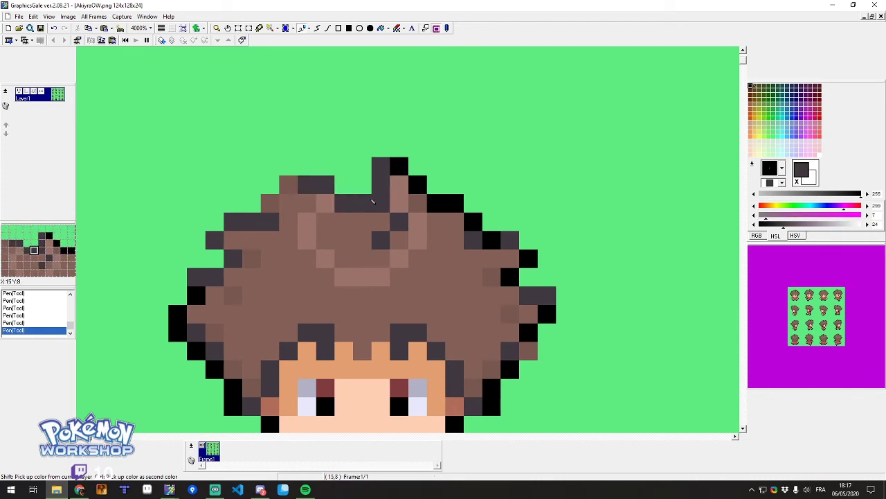
# Blacken the underside of the upper left hair spike and extend its upper edge with dark grey.
pyautogui.keyDown('ctrl'); pyautogui.click(436, 200); pyautogui.keyUp('ctrl')
pyautogui.click(251, 222)
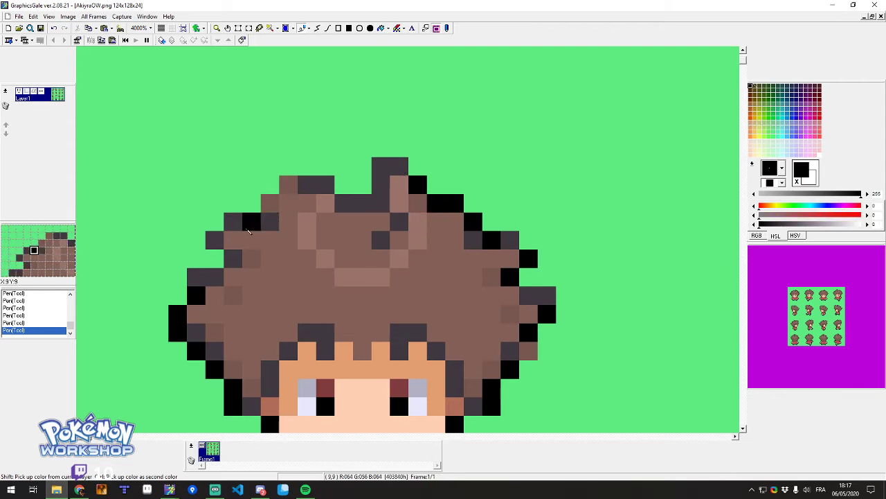
pyautogui.click(231, 257)
pyautogui.click(216, 238)
pyautogui.rightClick(232, 223)
pyautogui.click(221, 225)
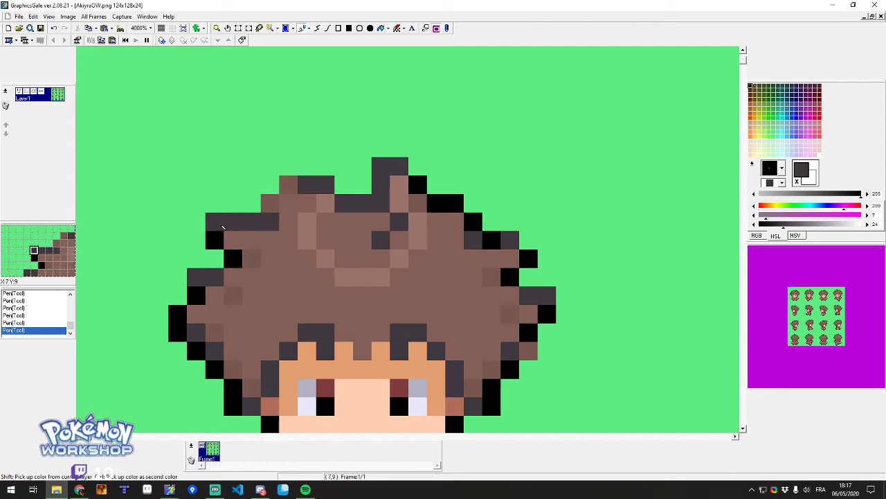
# Enlarge the sheet preview and examine the revised hair outline.
pyautogui.keyDown('ctrl'); pyautogui.click(232, 258); pyautogui.keyUp('ctrl')
pyautogui.rightClick(547, 331)
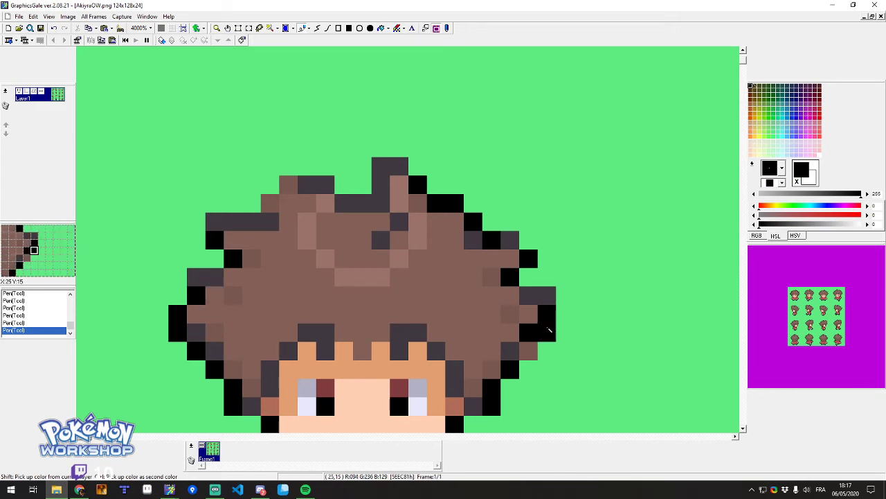
pyautogui.rightClick(797, 321)
pyautogui.click(812, 164)
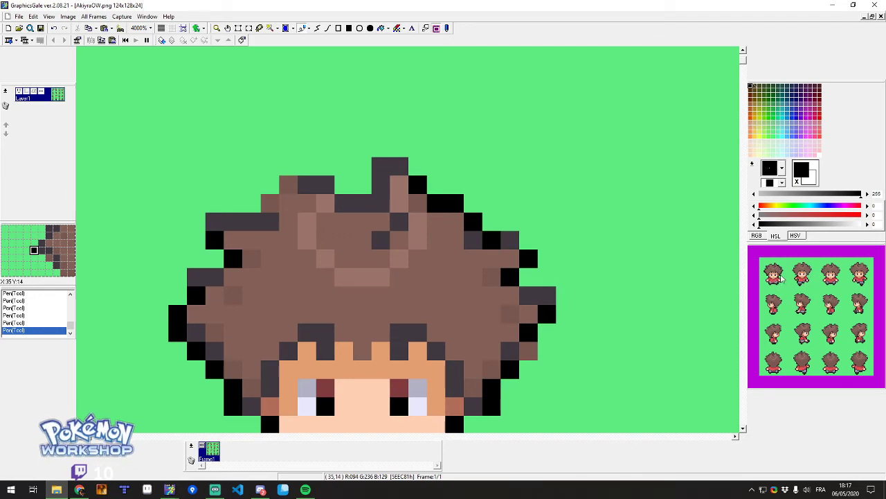
pyautogui.scroll(-3, 309, 239)
pyautogui.scroll(2, 310, 239)
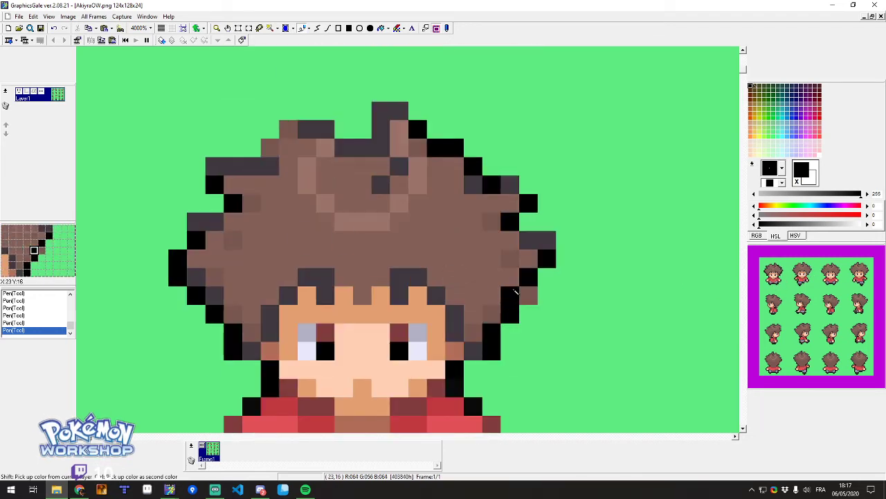
# Mix a darker brown with hue 9, saturation 16 and luminance 31 and shade the lower right part of the hair.
pyautogui.click(547, 258)
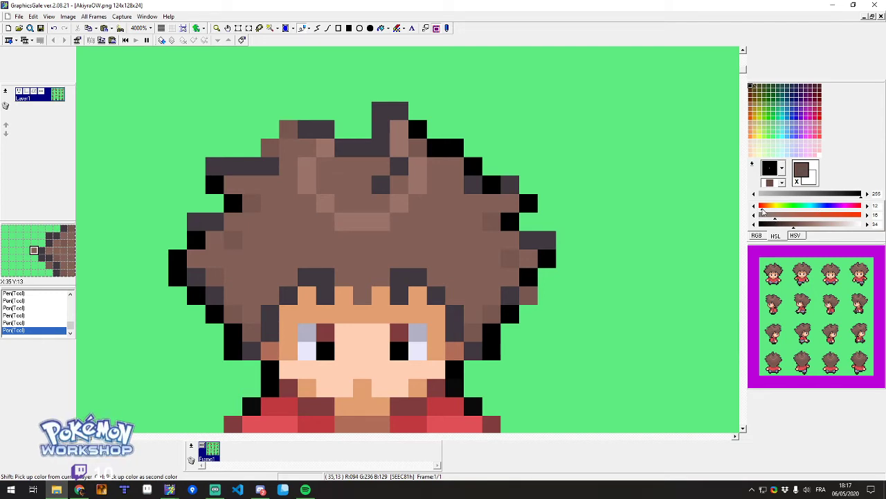
pyautogui.click(753, 207)
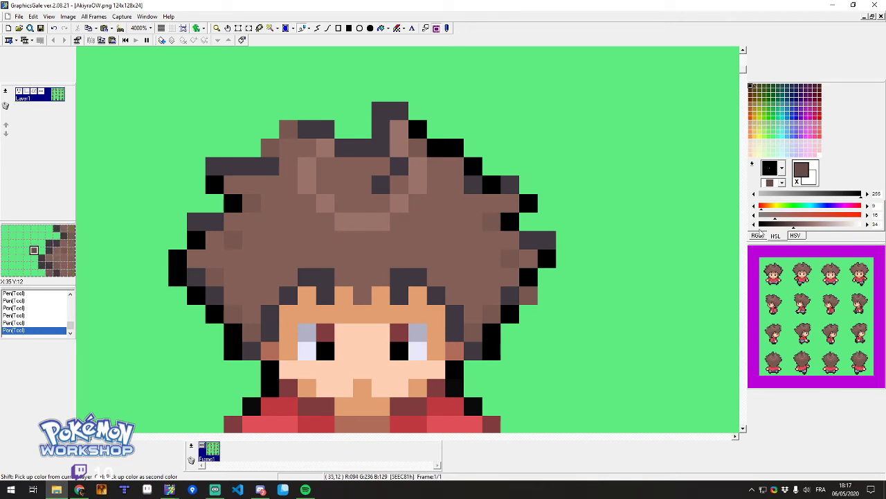
pyautogui.click(754, 224)
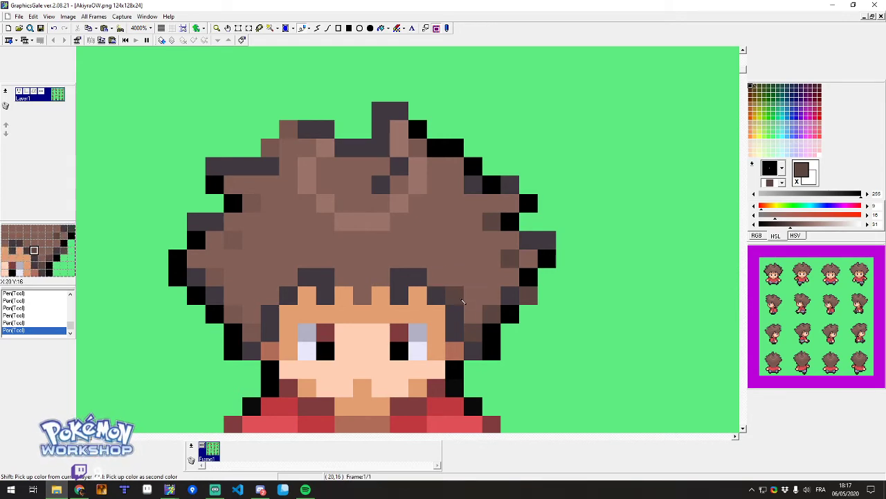
pyautogui.moveTo(496, 279)
pyautogui.mouseDown()
pyautogui.moveTo(479, 284)
pyautogui.moveTo(461, 263)
pyautogui.moveTo(472, 265)
pyautogui.mouseUp()
pyautogui.click(478, 307)
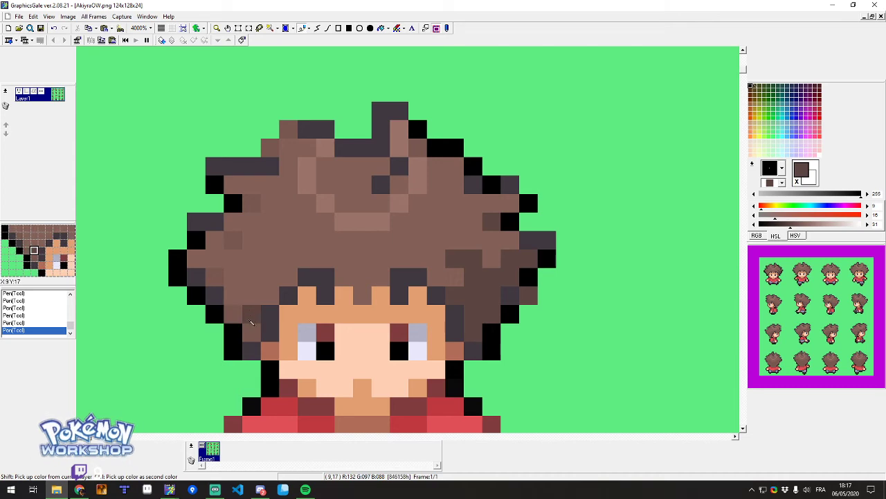
# Shade the lower left part of the hair and the inner edges of the left spikes with the darker brown.
pyautogui.moveTo(243, 315)
pyautogui.mouseDown()
pyautogui.moveTo(237, 303)
pyautogui.moveTo(250, 278)
pyautogui.mouseUp()
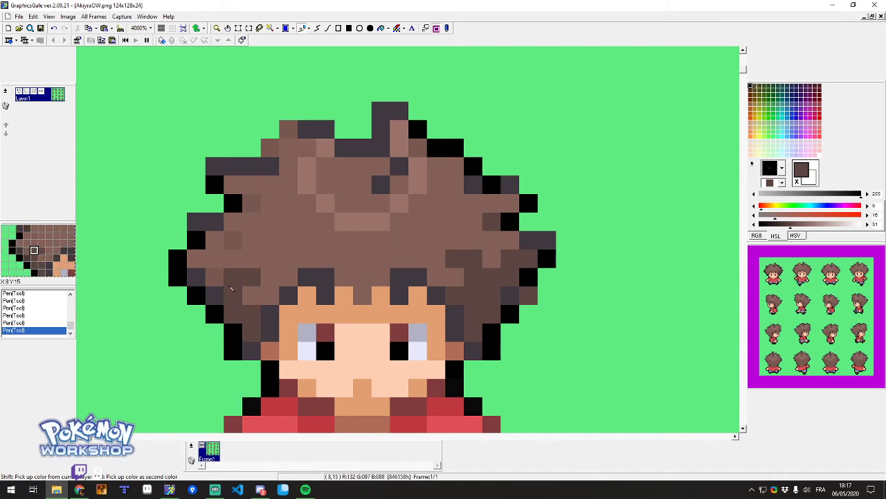
pyautogui.click(213, 280)
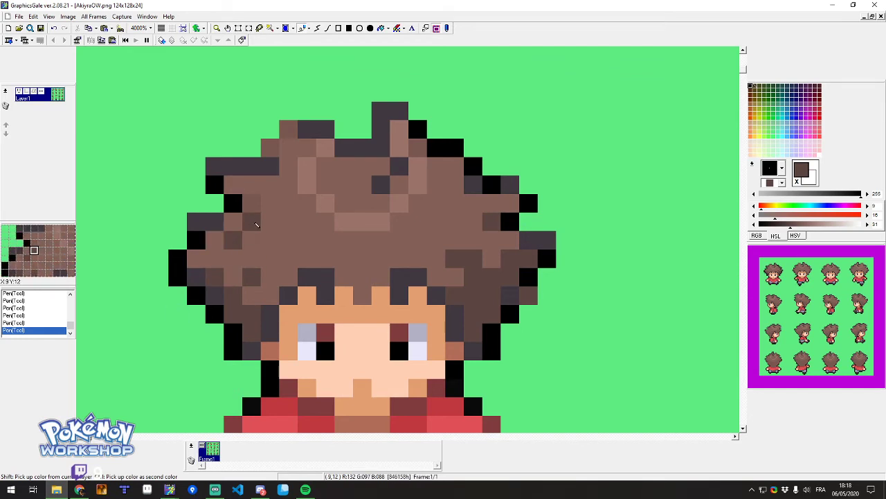
pyautogui.click(252, 203)
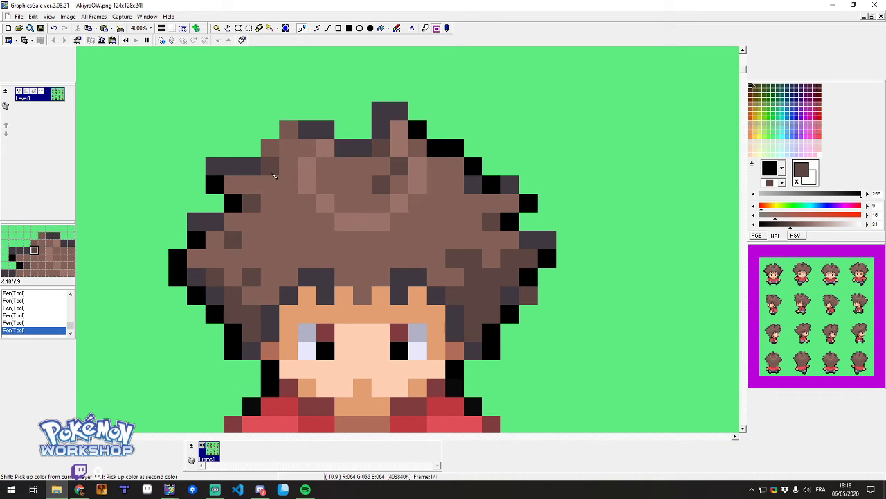
pyautogui.click(270, 147)
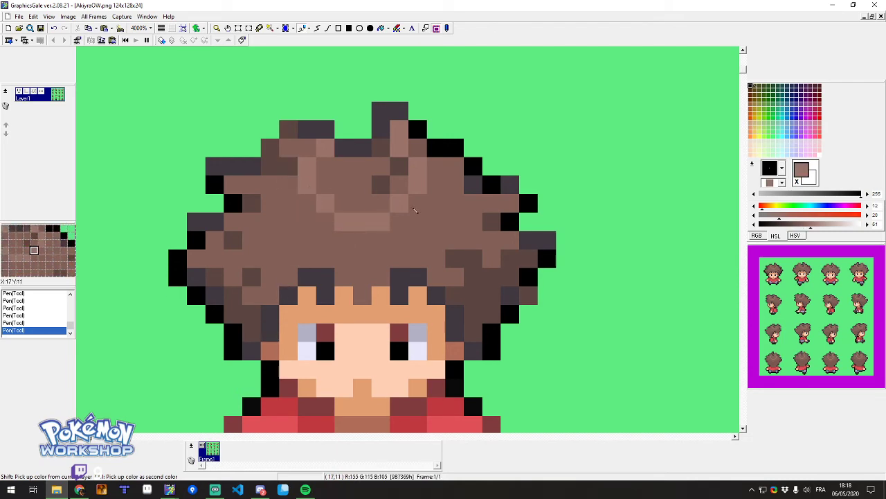
# Cover the highlight pixels at the top of the hair tufts with the base hair brown.
pyautogui.click(455, 205)
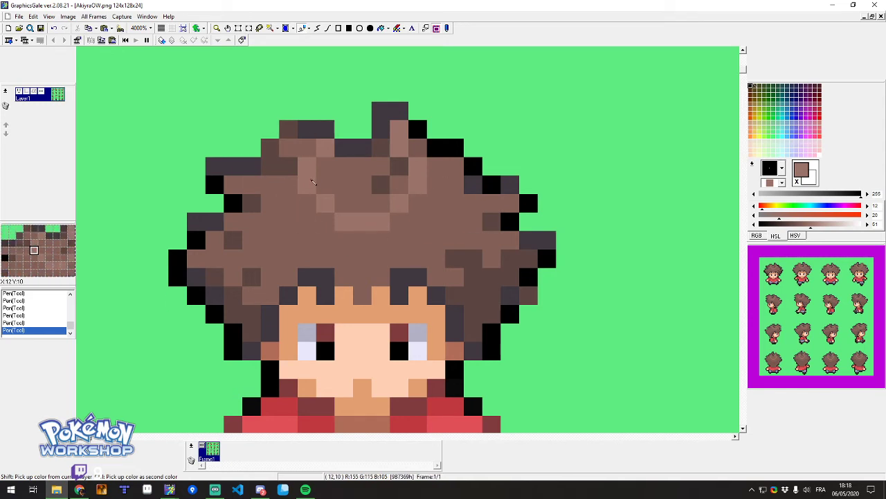
pyautogui.rightClick(381, 168)
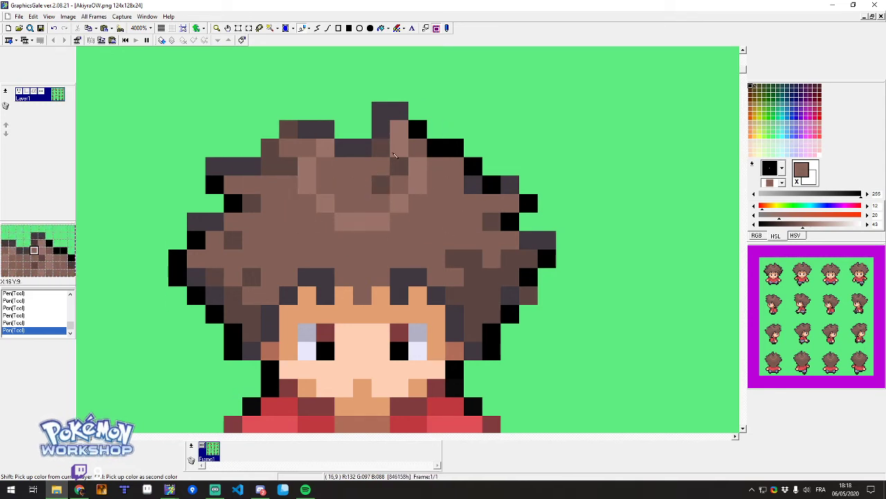
pyautogui.moveTo(404, 135); pyautogui.dragTo(415, 162)
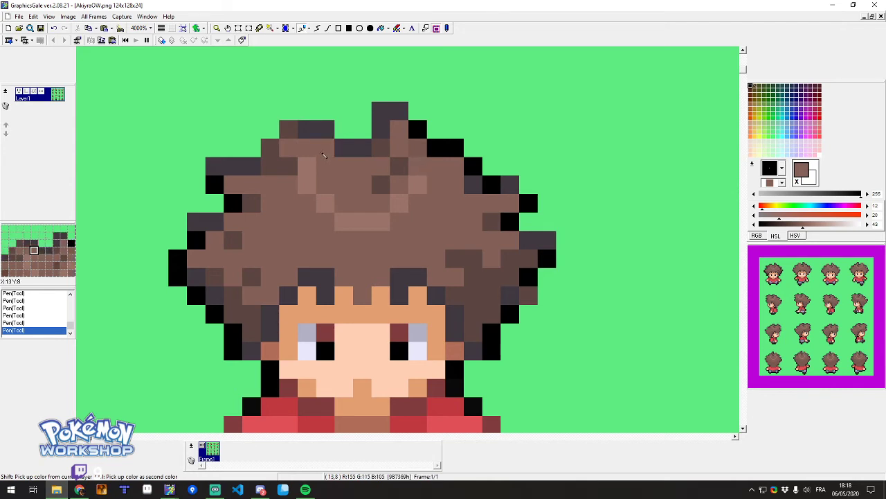
# Paint light brown highlight patches on both sides of the mid hair and cover the old central highlights with the base brown.
pyautogui.keyDown('shift'); pyautogui.click(306, 186); pyautogui.keyUp('shift')
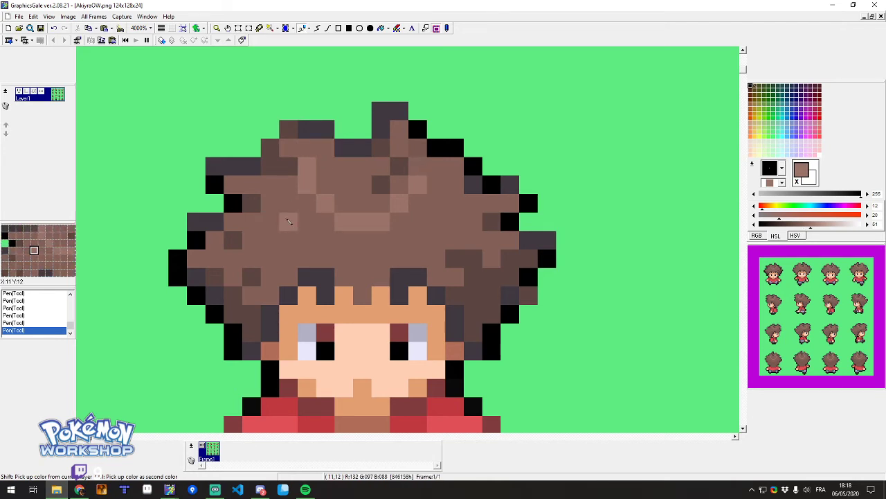
pyautogui.moveTo(288, 202); pyautogui.dragTo(288, 220)
pyautogui.click(322, 241)
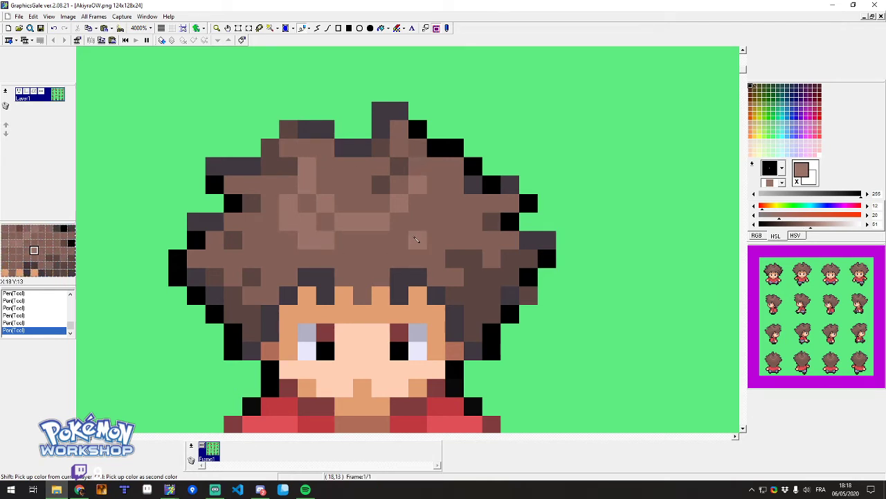
pyautogui.moveTo(416, 240)
pyautogui.mouseDown()
pyautogui.moveTo(438, 236)
pyautogui.moveTo(452, 221)
pyautogui.moveTo(441, 187)
pyautogui.moveTo(443, 213)
pyautogui.moveTo(402, 243)
pyautogui.moveTo(431, 261)
pyautogui.moveTo(453, 206)
pyautogui.mouseUp()
pyautogui.rightClick(431, 259)
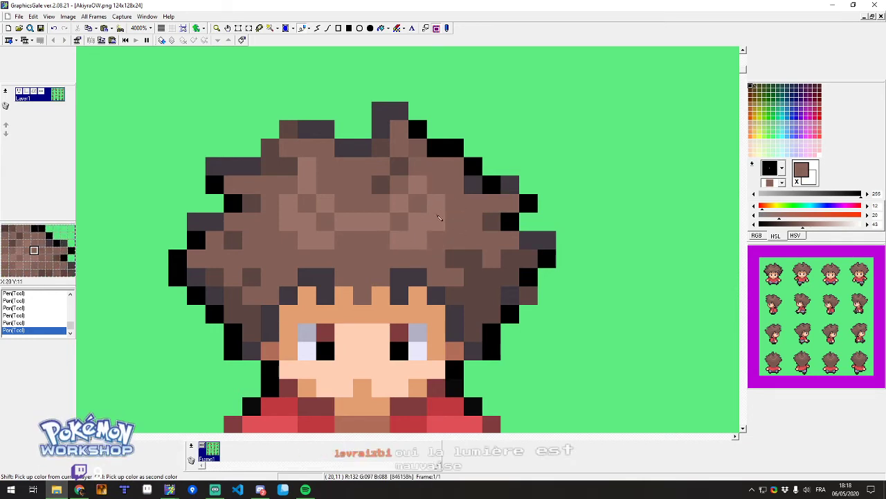
pyautogui.moveTo(420, 181)
pyautogui.mouseDown()
pyautogui.moveTo(371, 221)
pyautogui.moveTo(336, 208)
pyautogui.moveTo(316, 187)
pyautogui.moveTo(313, 162)
pyautogui.mouseUp()
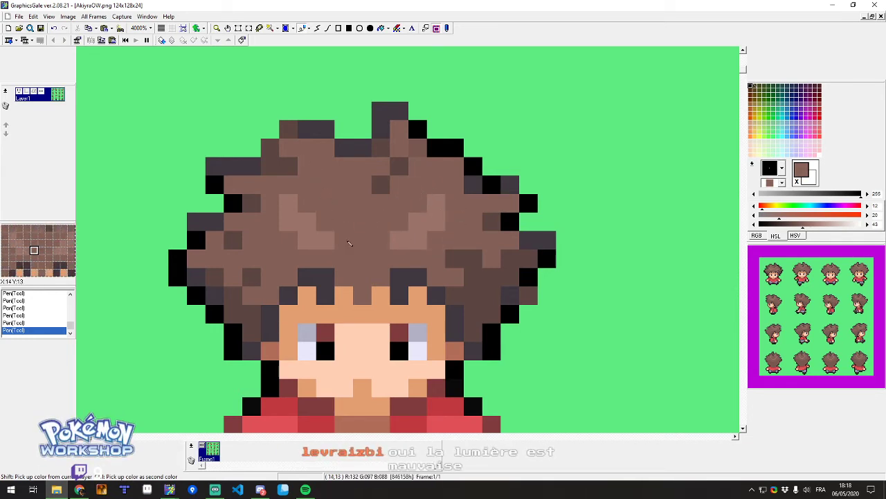
# Place a single light brown highlight pixel between the two patches in the middle of the hair.
pyautogui.rightClick(419, 230)
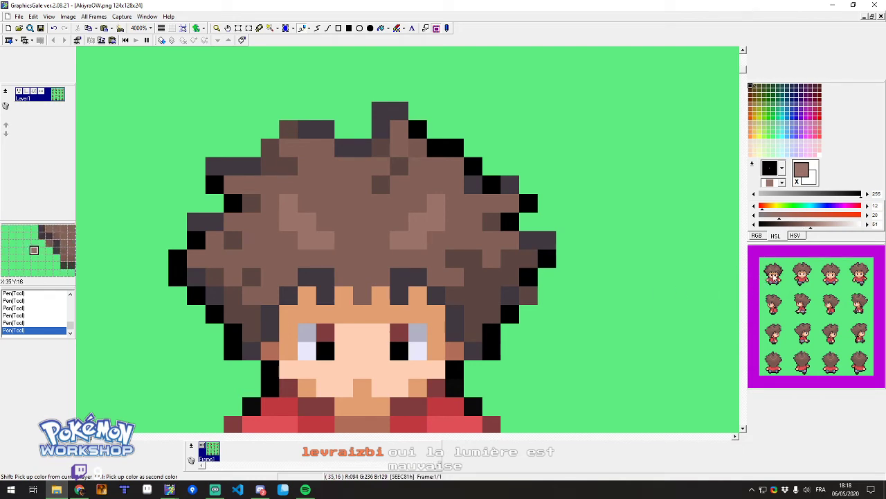
pyautogui.moveTo(312, 236); pyautogui.dragTo(343, 223)
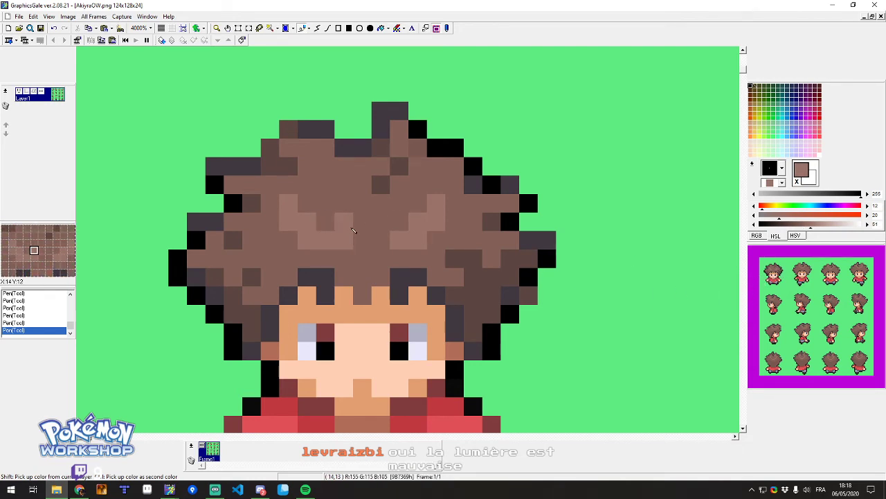
pyautogui.rightClick(355, 229)
pyautogui.click(350, 227)
pyautogui.rightClick(349, 239)
pyautogui.click(360, 239)
pyautogui.hotkey('ctrl', 'v')
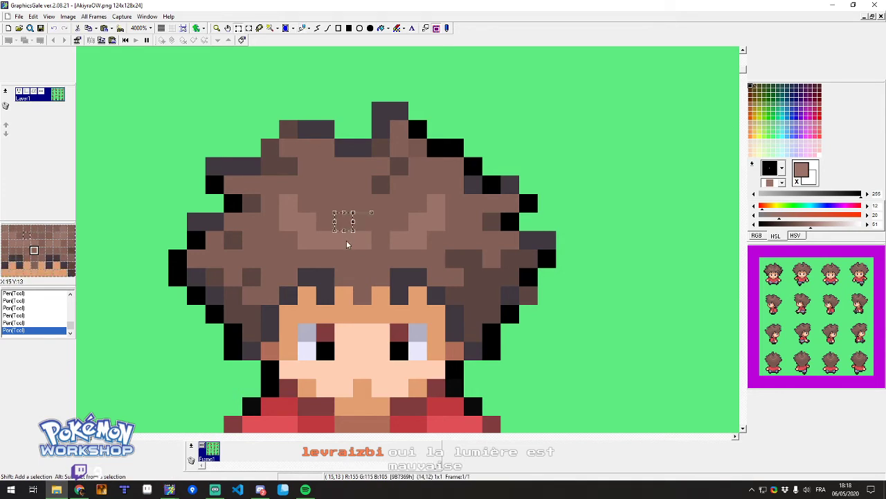
pyautogui.rightClick(354, 251)
pyautogui.rightClick(353, 252)
pyautogui.click(346, 242)
pyautogui.rightClick(362, 241)
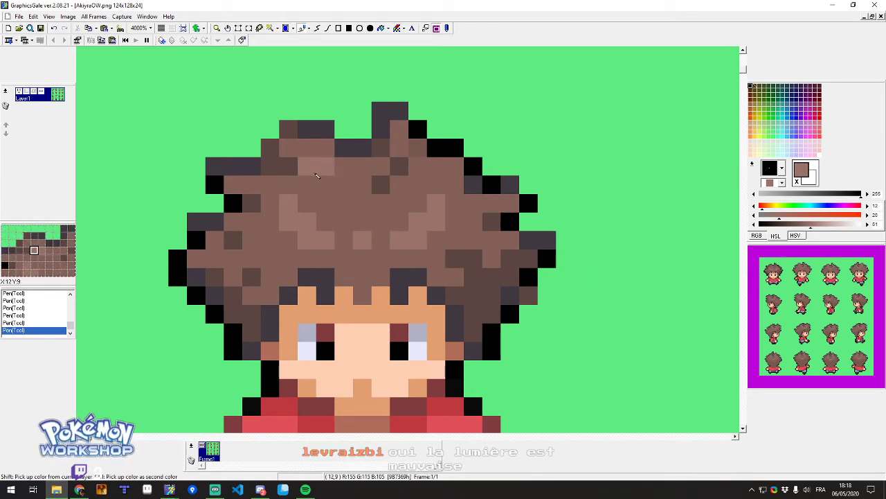
# Add small highlights below the two upper hair tufts and enlarge the sheet preview to 300%.
pyautogui.rightClick(322, 185)
pyautogui.moveTo(311, 185); pyautogui.dragTo(311, 170)
pyautogui.rightClick(324, 170)
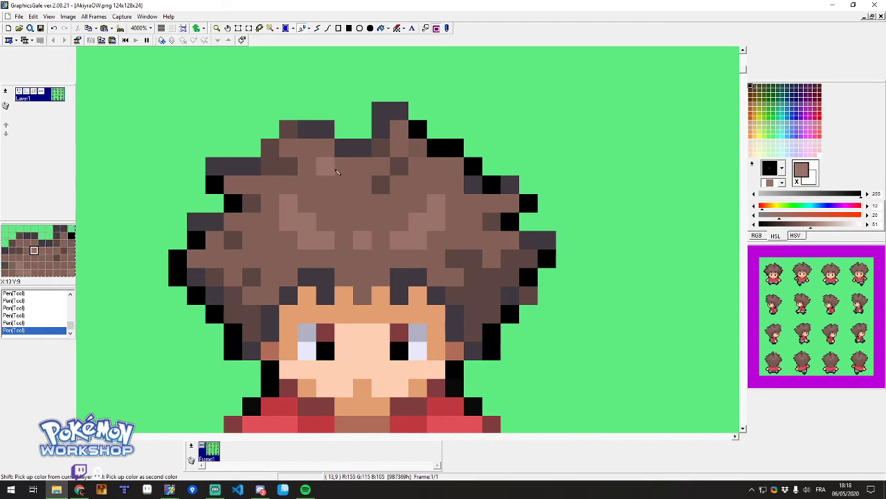
pyautogui.click(337, 172)
pyautogui.click(418, 167)
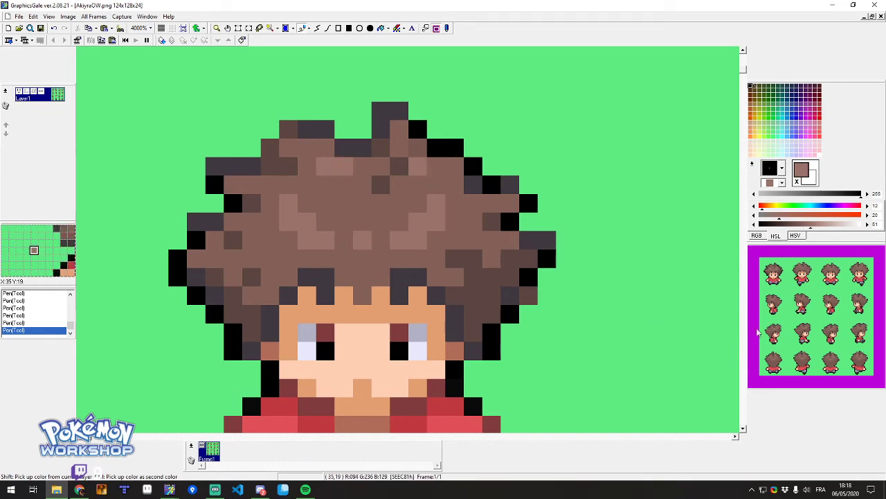
pyautogui.rightClick(782, 263)
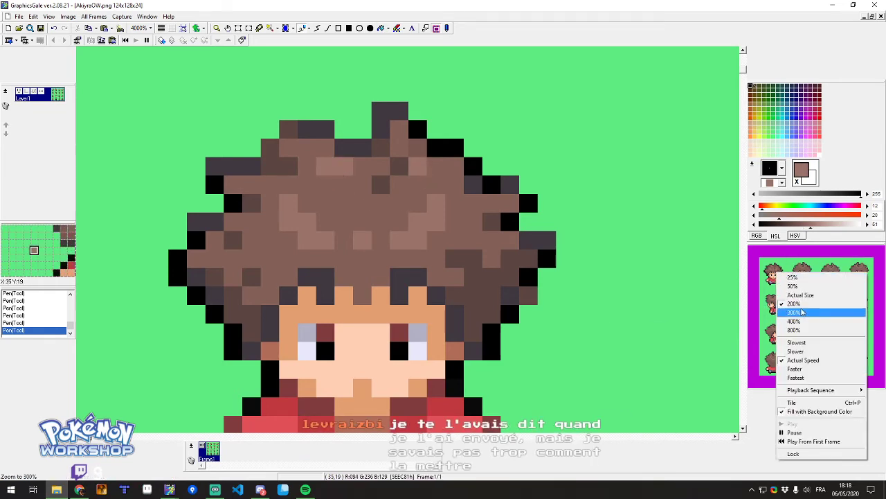
pyautogui.click(776, 306)
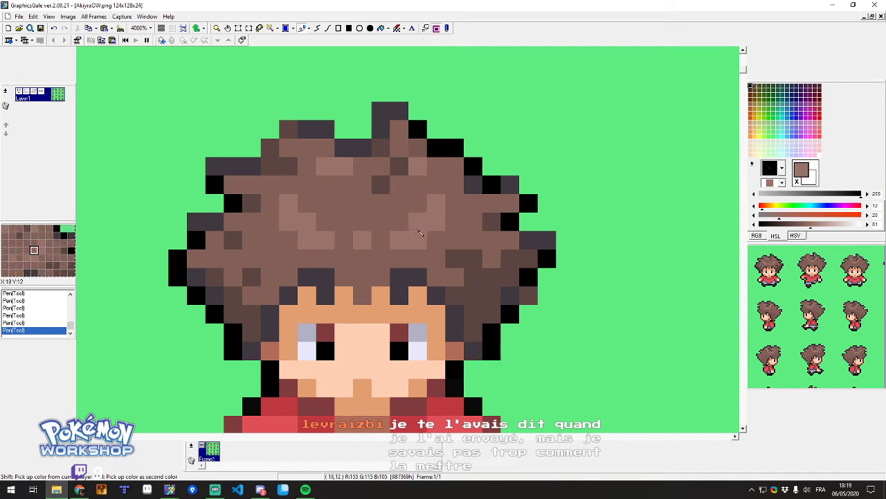
# Bring up the reference sheet Scientifique ROSA.png and examine the front-facing scientist sprites.
pyautogui.moveTo(204, 488)
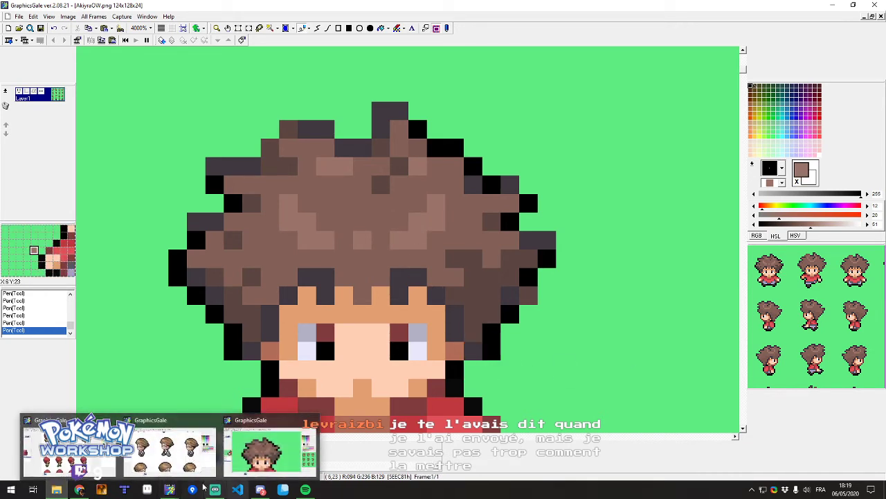
pyautogui.click(188, 449)
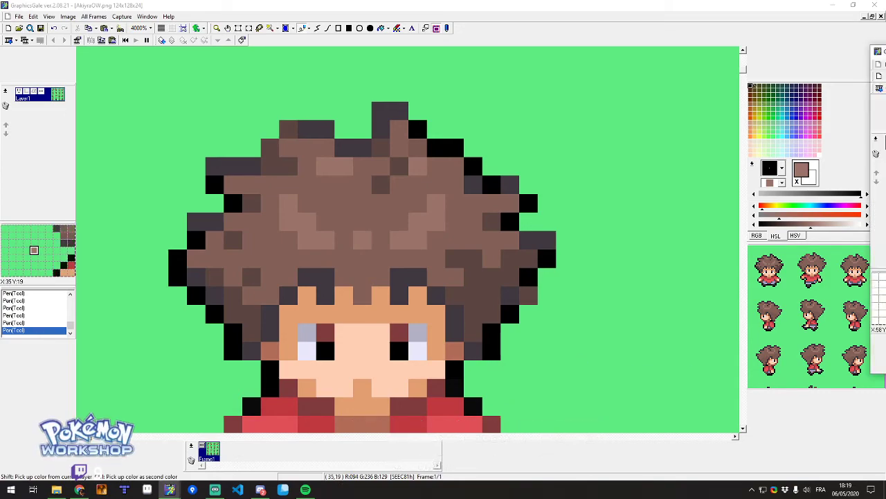
pyautogui.moveTo(881, 52); pyautogui.dragTo(431, 4)
pyautogui.scroll(-4, 313, 164)
pyautogui.scroll(1, 316, 173)
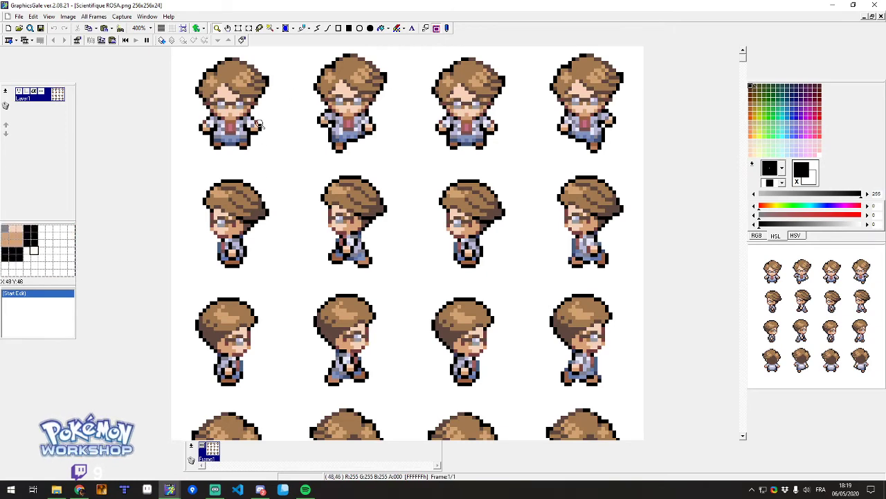
pyautogui.scroll(3, 206, 123)
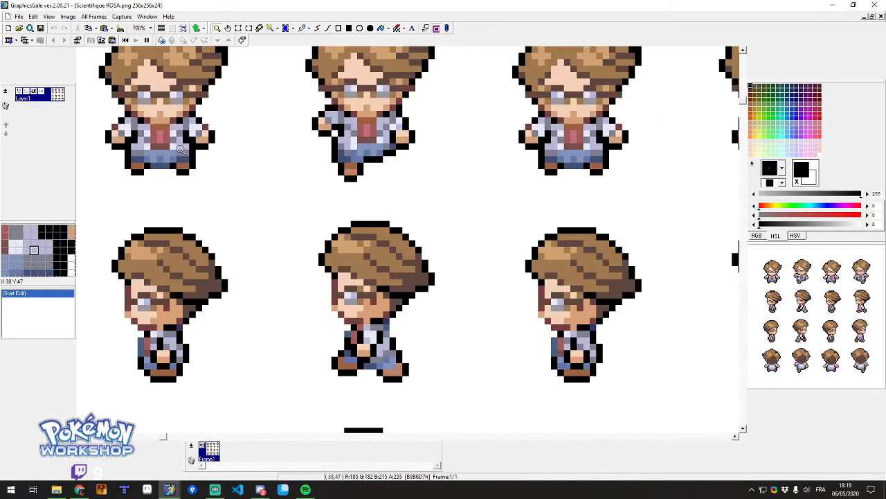
# Try out lavender and grey shading pixels on the lower coat of the first front-facing scientist sprite.
pyautogui.keyDown('ctrl'); pyautogui.click(185, 148); pyautogui.keyUp('ctrl')
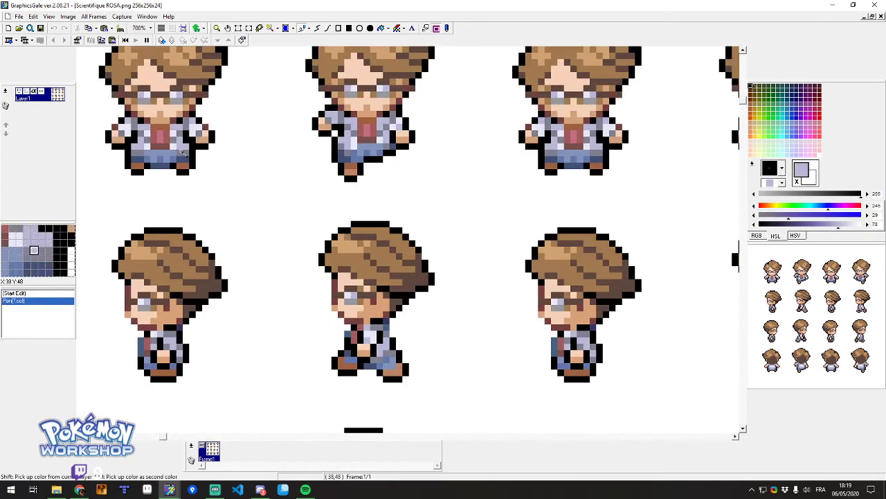
pyautogui.rightClick(183, 161)
pyautogui.click(182, 158)
pyautogui.rightClick(182, 154)
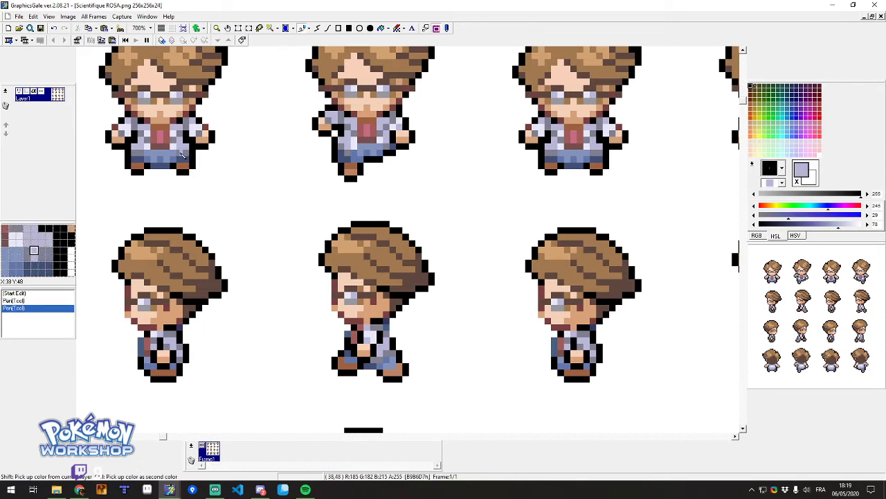
pyautogui.moveTo(184, 151); pyautogui.dragTo(184, 154)
pyautogui.rightClick(188, 153)
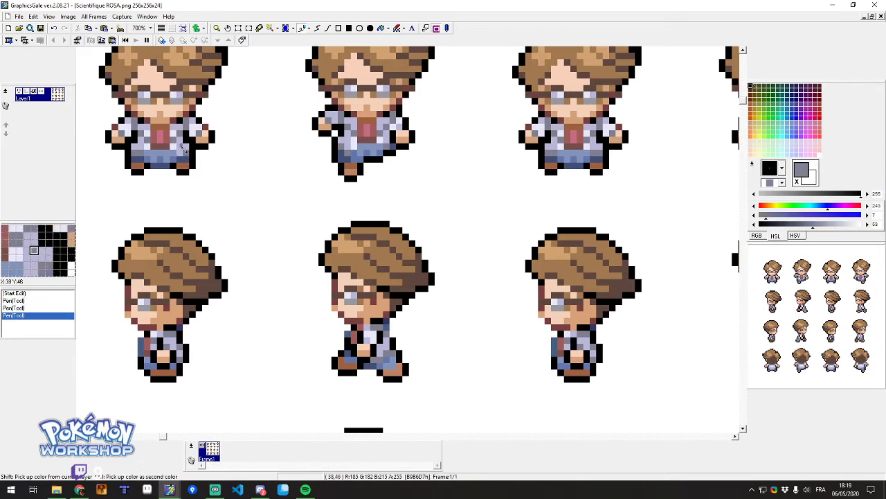
pyautogui.click(186, 146)
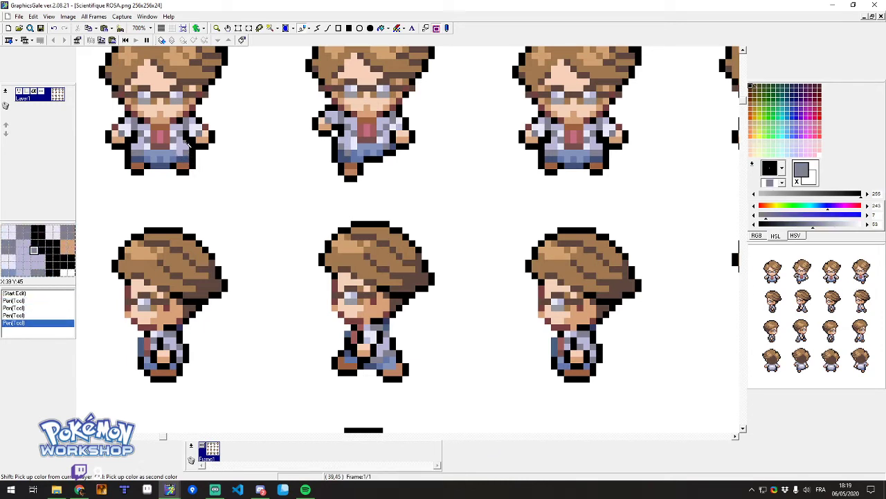
pyautogui.click(136, 142)
pyautogui.keyDown('ctrl'); pyautogui.click(141, 149); pyautogui.keyUp('ctrl')
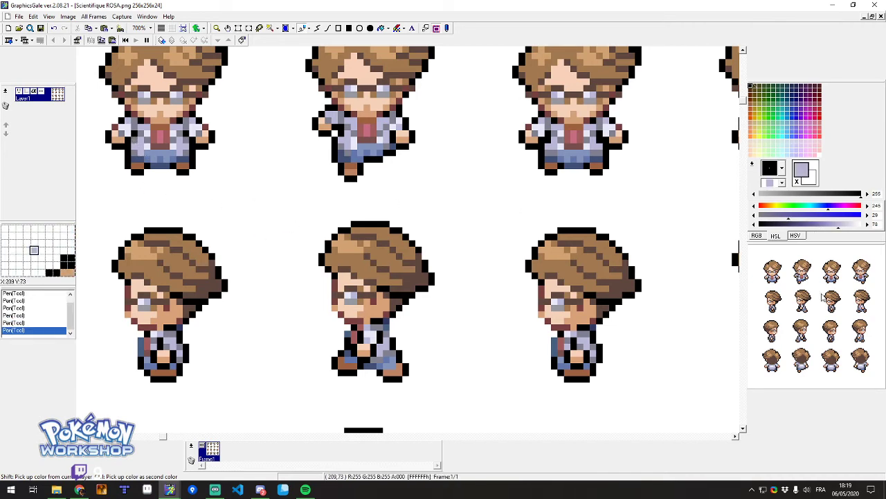
# Close Scientifique ROSA.png without saving its changes.
pyautogui.scroll(1, 358, 160)
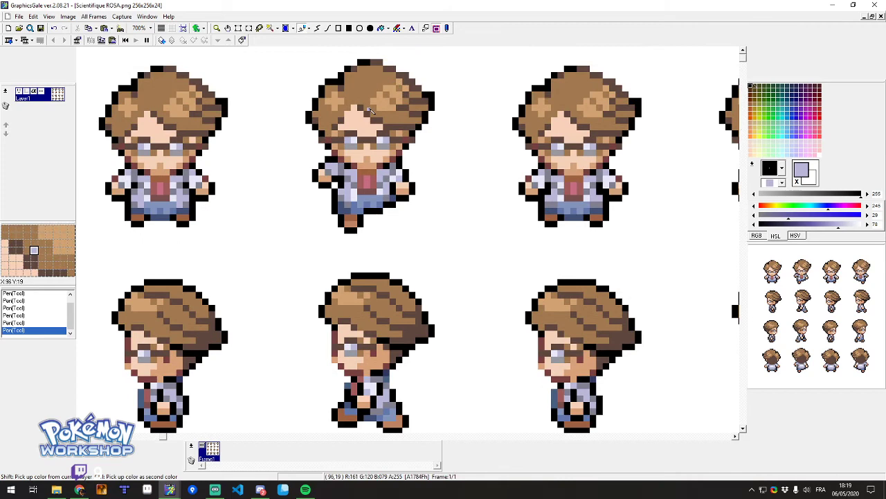
pyautogui.click(874, 5)
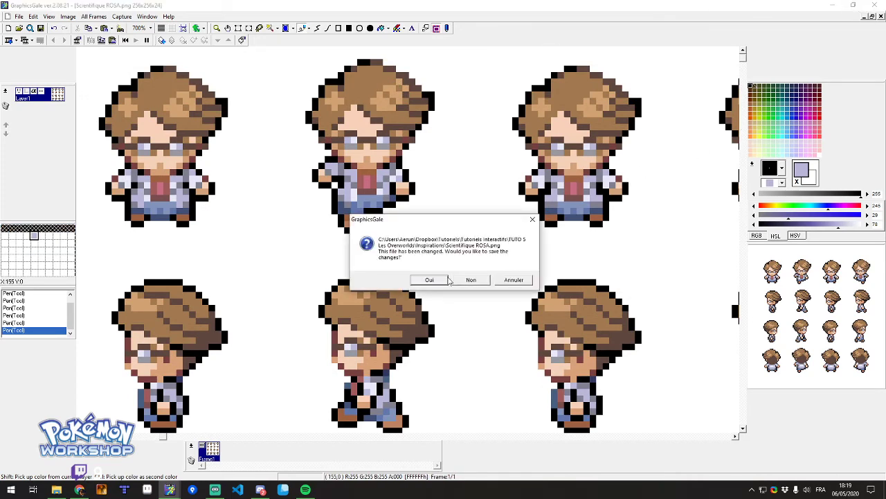
pyautogui.click(471, 279)
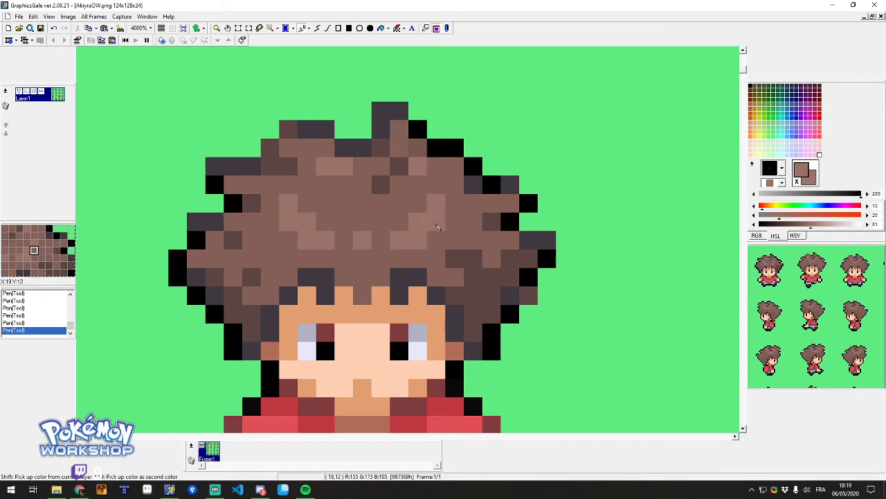
# Recolour the hair highlights with hue 12, saturation 28 and luminance 55, reshape the upper left one and remove the upper right one.
pyautogui.moveTo(792, 217); pyautogui.dragTo(788, 218)
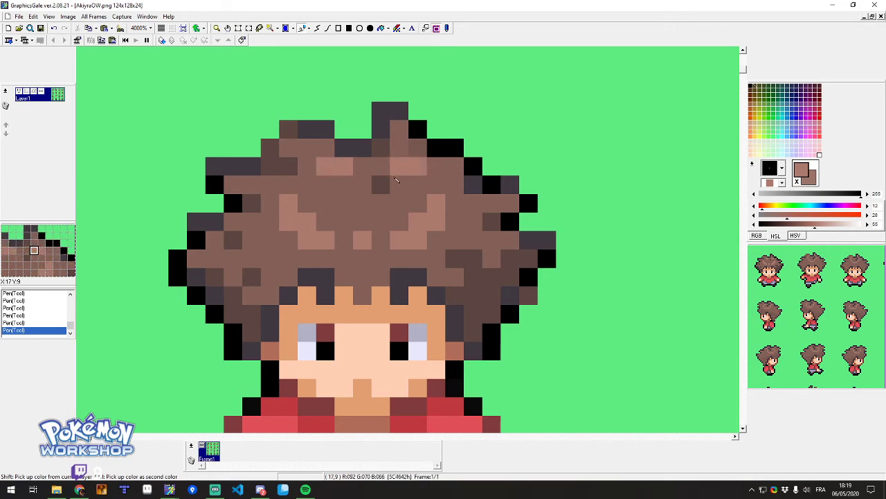
pyautogui.click(344, 201)
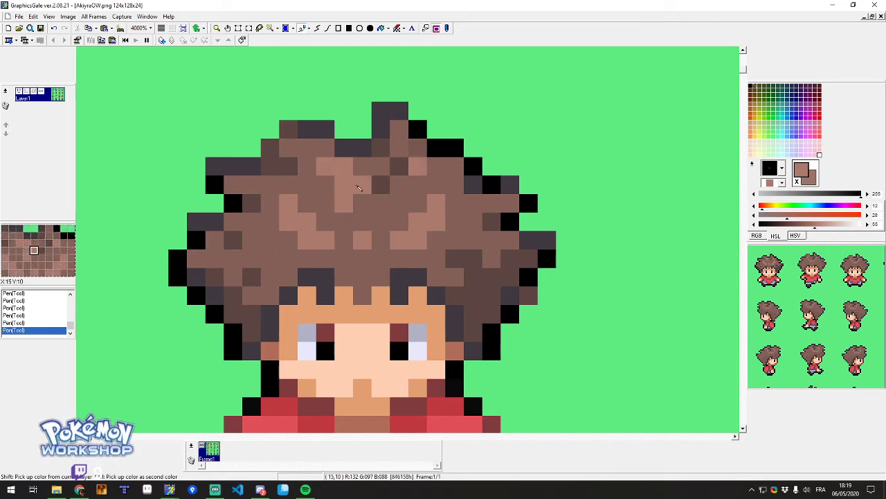
pyautogui.click(325, 185)
pyautogui.click(311, 167)
pyautogui.rightClick(315, 166)
pyautogui.click(325, 167)
pyautogui.click(418, 167)
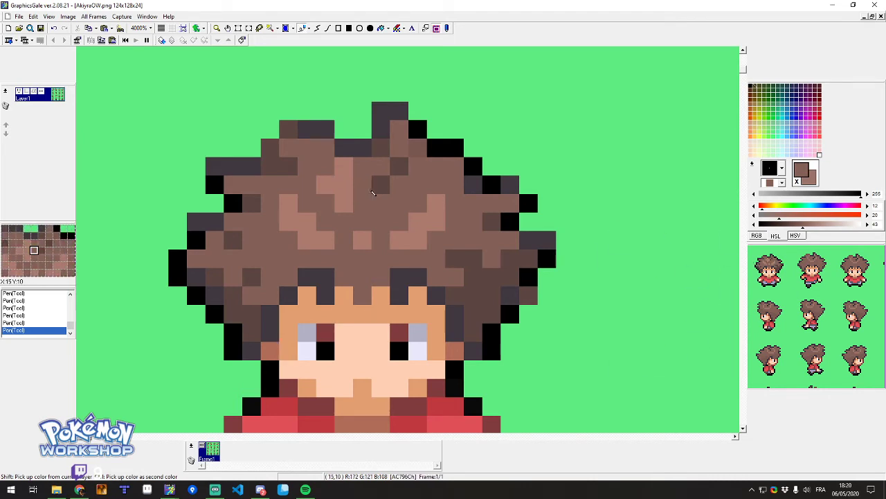
# Undo the covering of the dark pixel near the top centre and add a darker brown pixel beside the upper right hair outline.
pyautogui.click(379, 187)
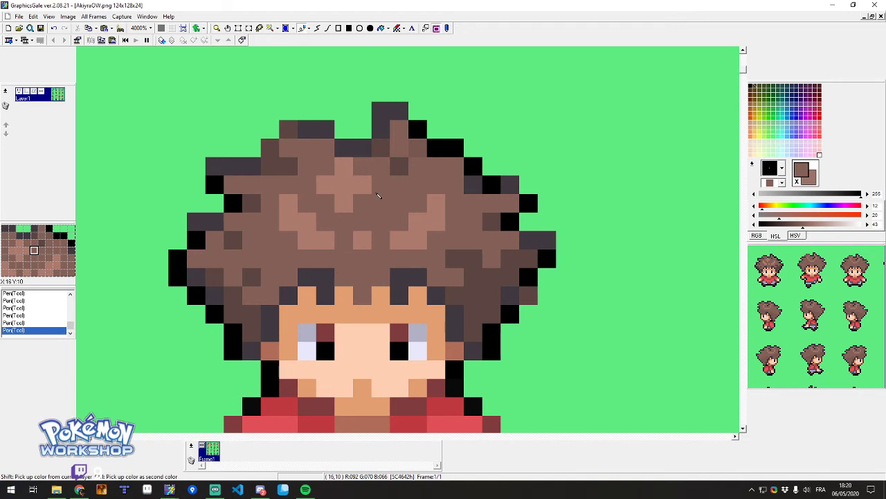
pyautogui.hotkey('ctrl', 'z')
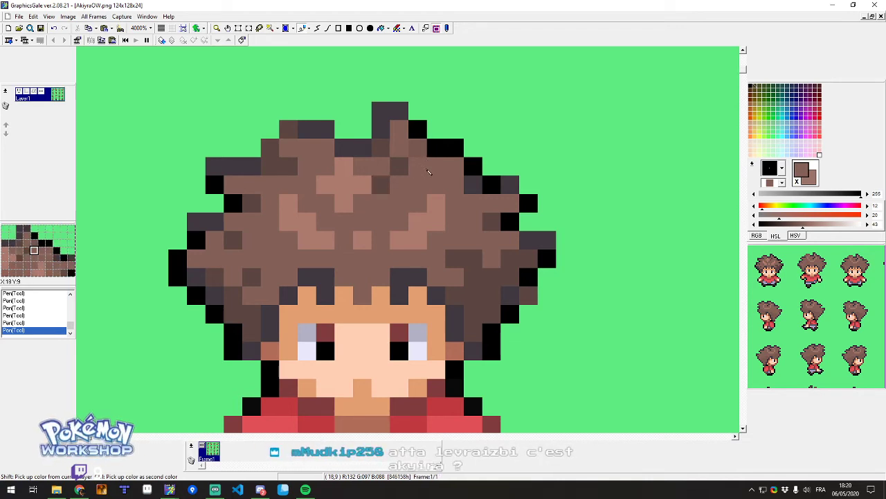
pyautogui.rightClick(485, 221)
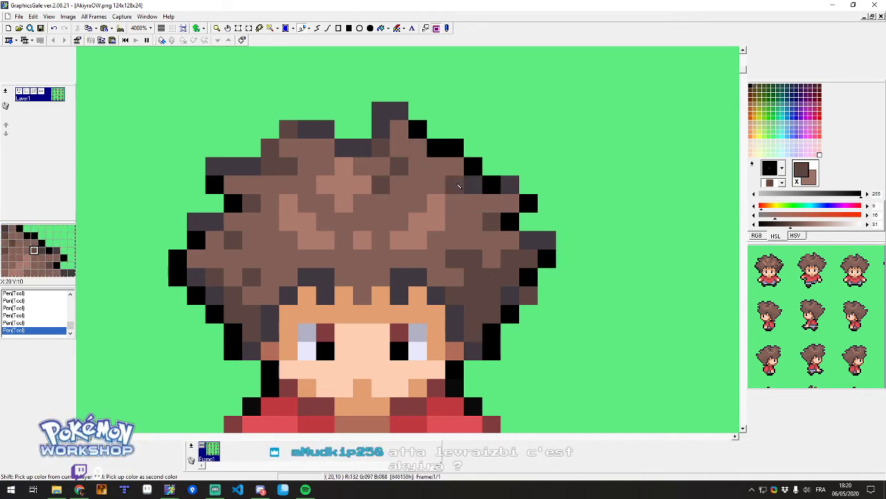
pyautogui.click(455, 173)
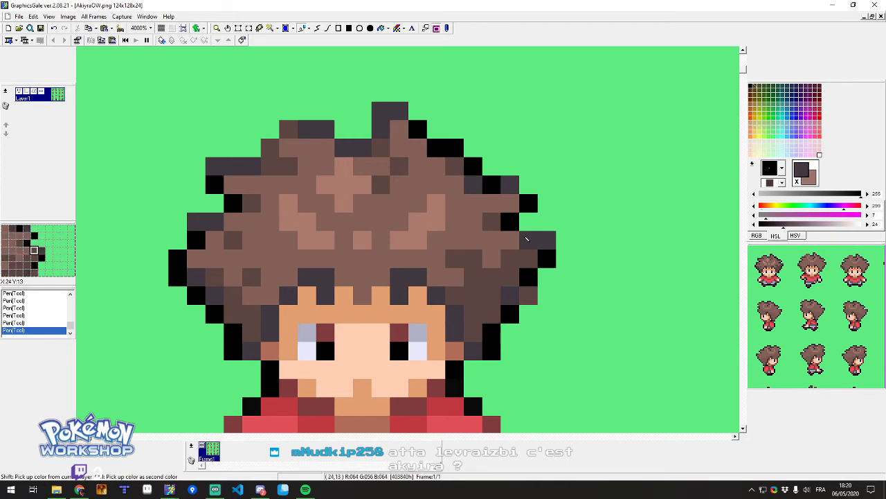
# Compare the dark outline grey and the darker brown around the outer right spike of the hair.
pyautogui.rightClick(516, 258)
pyautogui.rightClick(516, 256)
pyautogui.rightClick(530, 245)
pyautogui.rightClick(516, 257)
pyautogui.keyDown('shift'); pyautogui.rightClick(530, 251); pyautogui.keyUp('shift')
pyautogui.rightClick(526, 264)
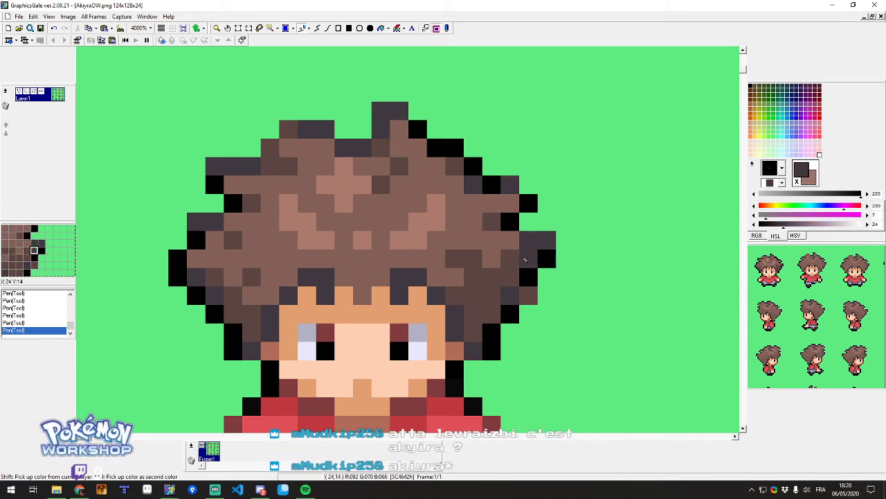
pyautogui.keyDown('shift'); pyautogui.rightClick(532, 261); pyautogui.keyUp('shift')
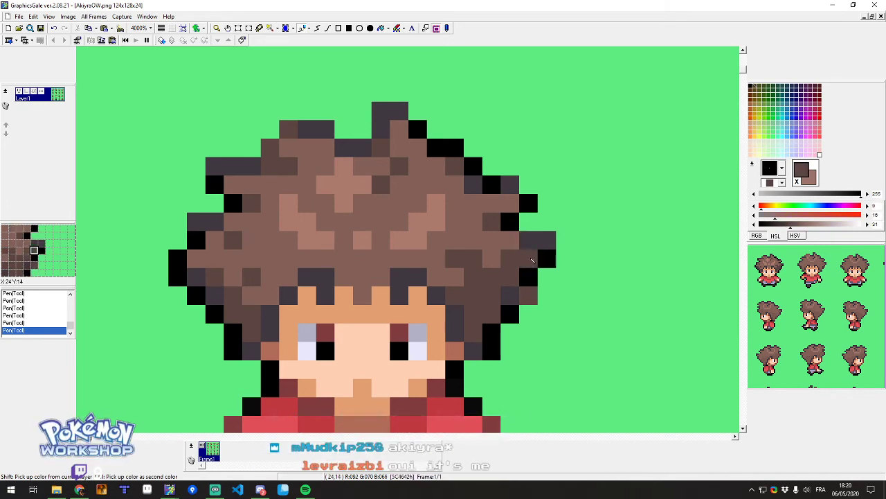
pyautogui.keyDown('shift'); pyautogui.rightClick(535, 248); pyautogui.keyUp('shift')
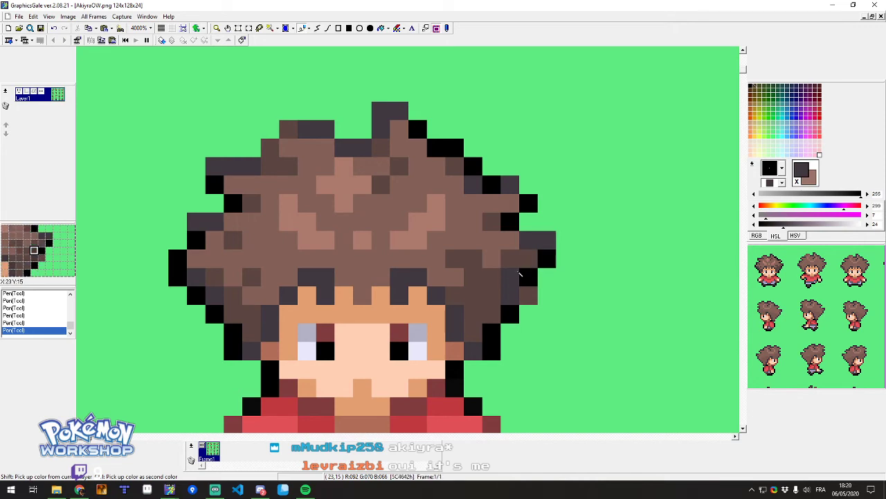
pyautogui.rightClick(514, 262)
pyautogui.rightClick(529, 259)
pyautogui.rightClick(533, 245)
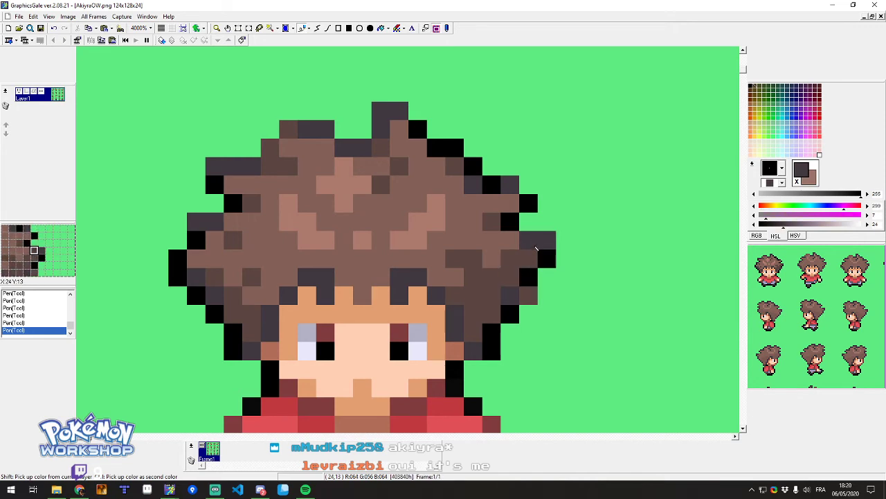
# Recolour the dark grey of the hair outline and fringe with hue 347, saturation 7 and luminance 19.
pyautogui.rightClick(535, 260)
pyautogui.rightClick(536, 243)
pyautogui.rightClick(534, 256)
pyautogui.rightClick(537, 247)
pyautogui.rightClick(534, 257)
pyautogui.rightClick(536, 245)
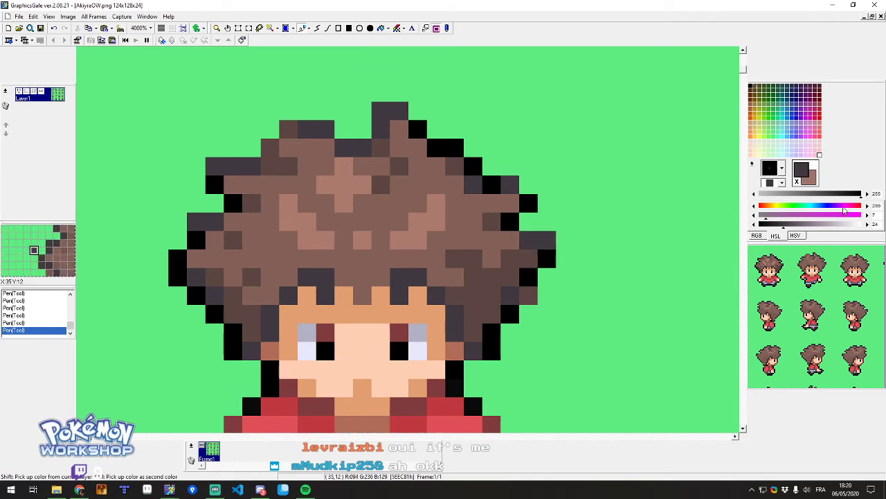
pyautogui.moveTo(843, 207); pyautogui.dragTo(865, 206)
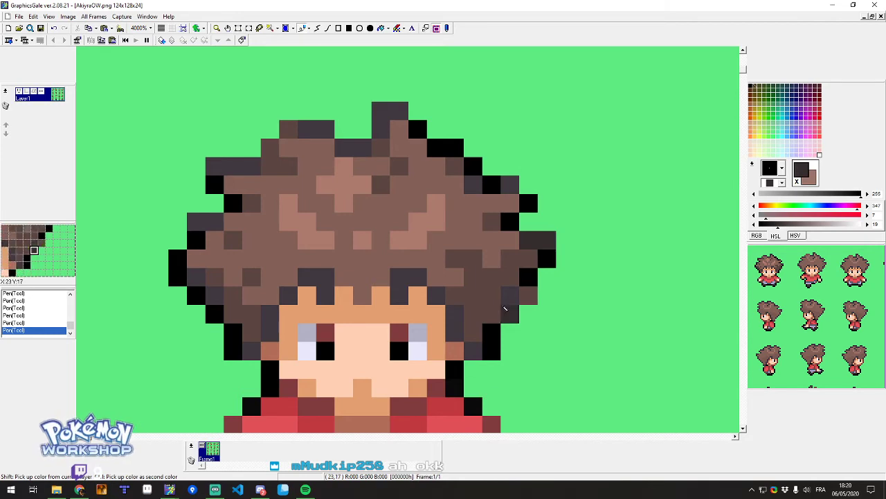
pyautogui.moveTo(454, 333); pyautogui.dragTo(456, 319)
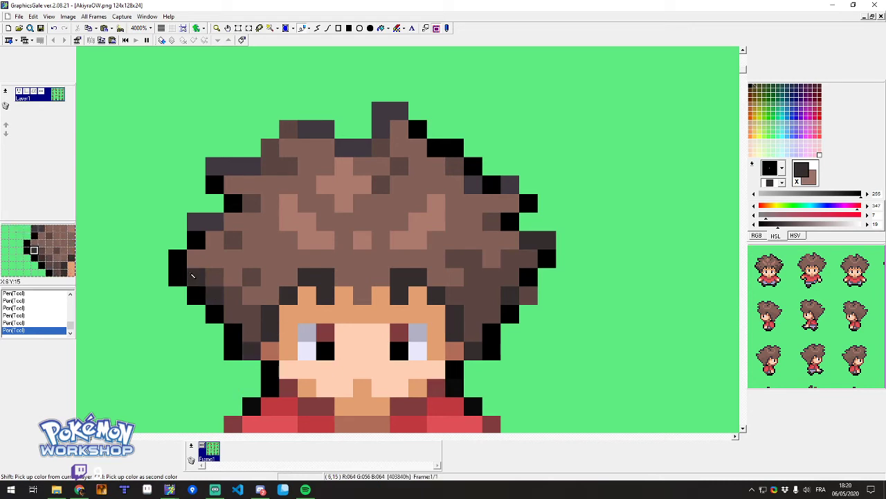
pyautogui.click(195, 222)
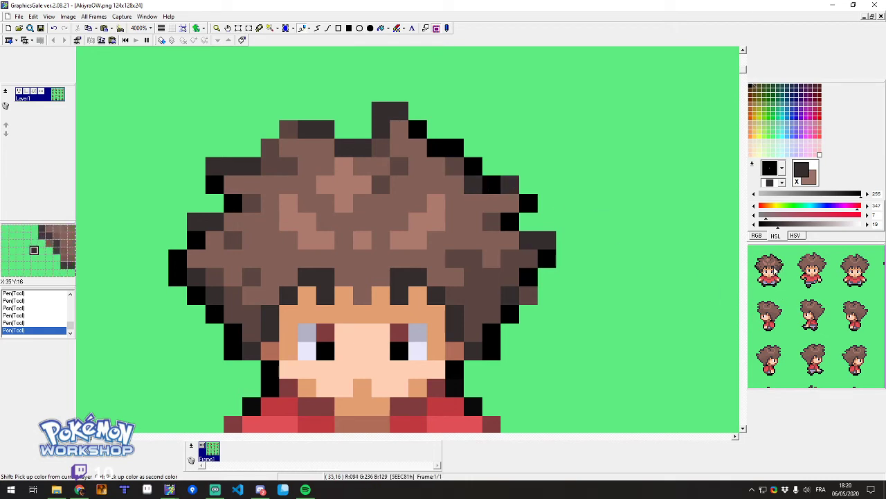
# Replace the dark outline pixel at the inner edge of the upper right hair spike with the darker brown.
pyautogui.rightClick(473, 203)
pyautogui.rightClick(455, 171)
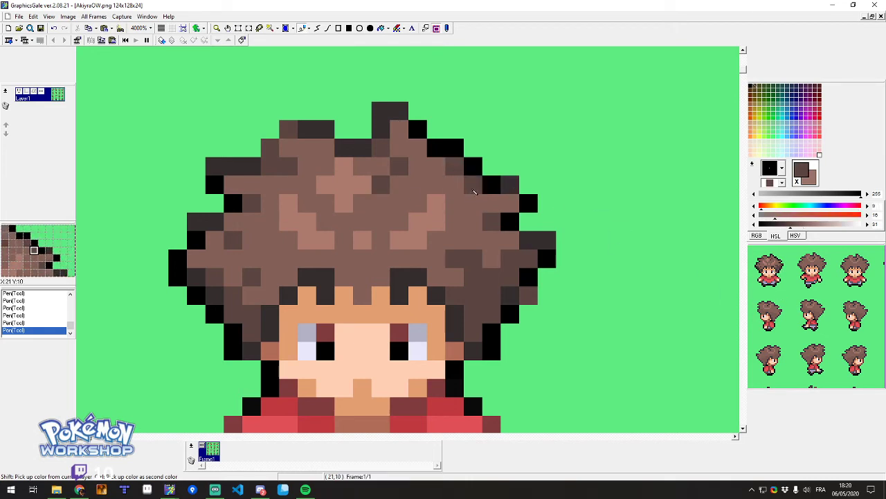
pyautogui.keyDown('ctrl'); pyautogui.rightClick(491, 186); pyautogui.keyUp('ctrl')
pyautogui.rightClick(509, 187)
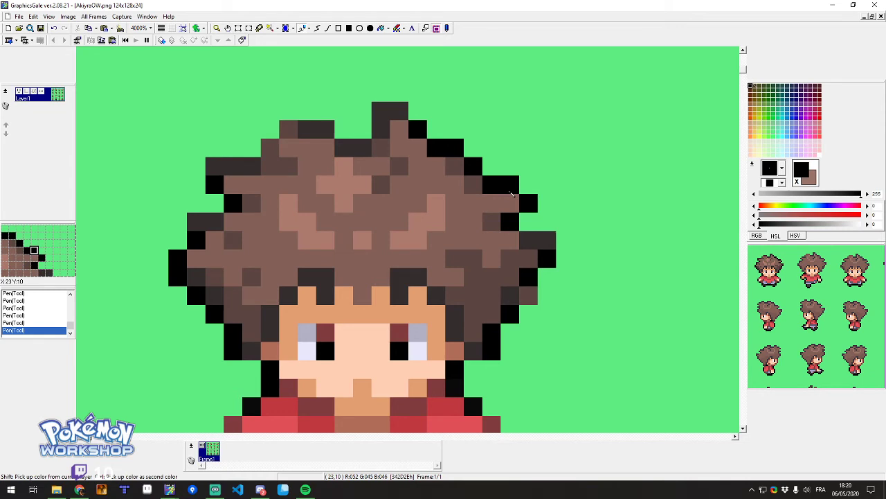
# Rework the shading on the left side of the hair above the ear with darker and mid brown pixels.
pyautogui.scroll(-2, 416, 346)
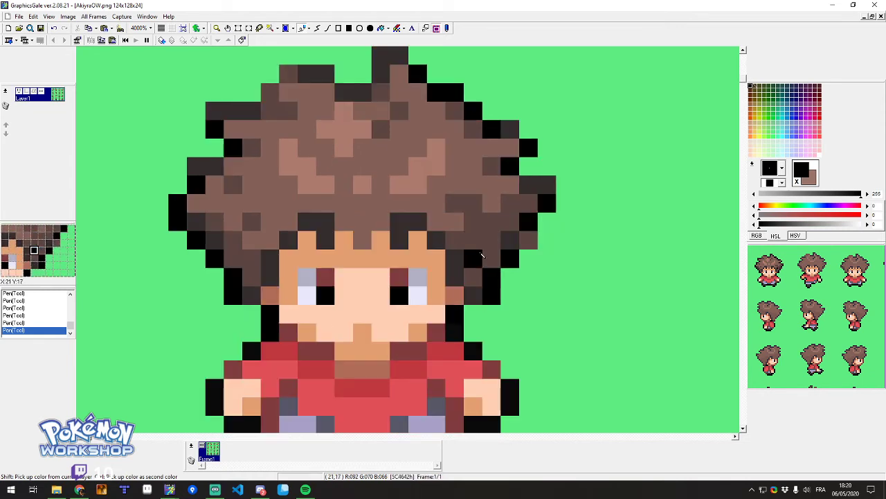
pyautogui.keyDown('ctrl'); pyautogui.rightClick(257, 252); pyautogui.keyUp('ctrl')
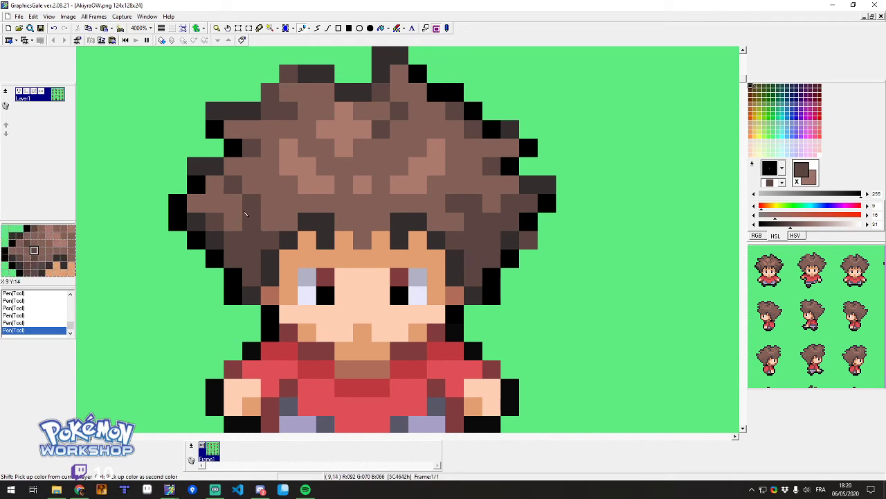
pyautogui.rightClick(236, 209)
pyautogui.click(252, 210)
pyautogui.rightClick(254, 223)
pyautogui.click(270, 211)
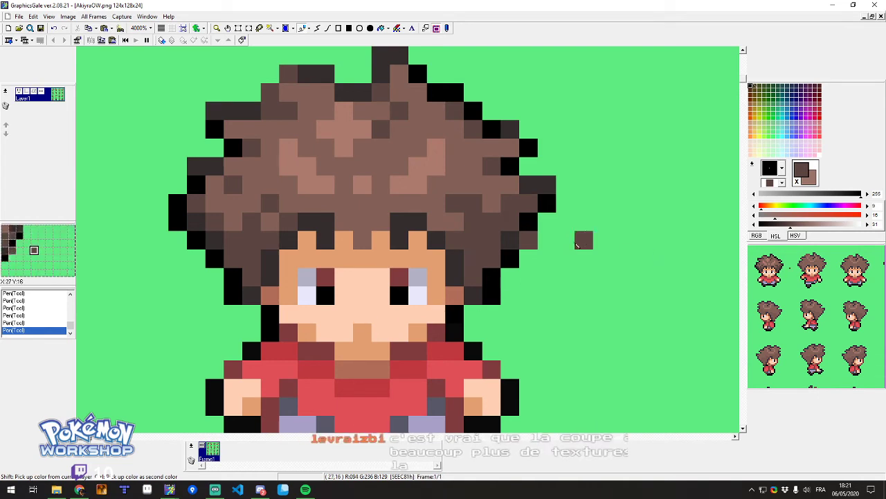
# Try the dark outline colour and the orange skin tone on the neck opening above the shirt.
pyautogui.rightClick(439, 240)
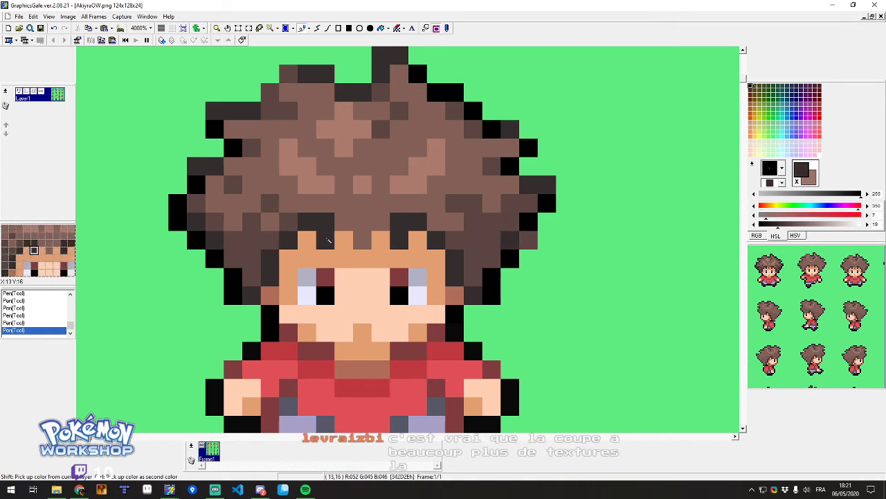
pyautogui.scroll(-3, 346, 207)
pyautogui.scroll(1, 353, 315)
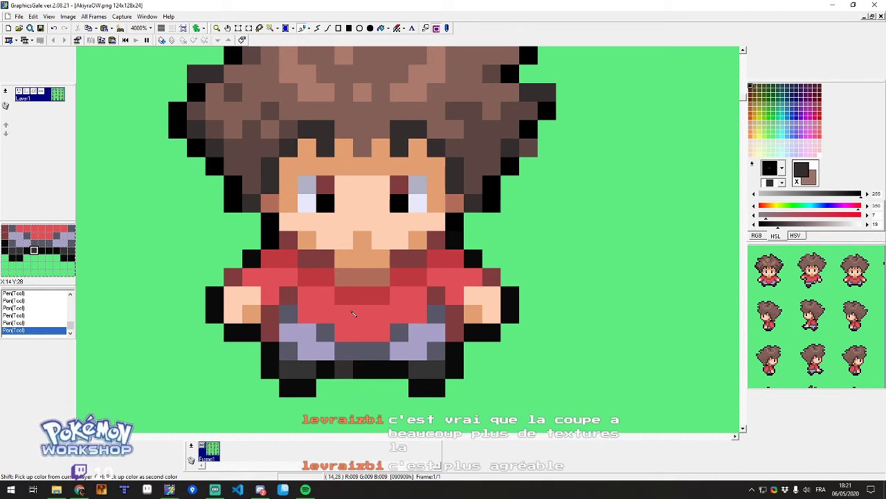
pyautogui.rightClick(399, 258)
pyautogui.hotkey('ctrl', 'z')
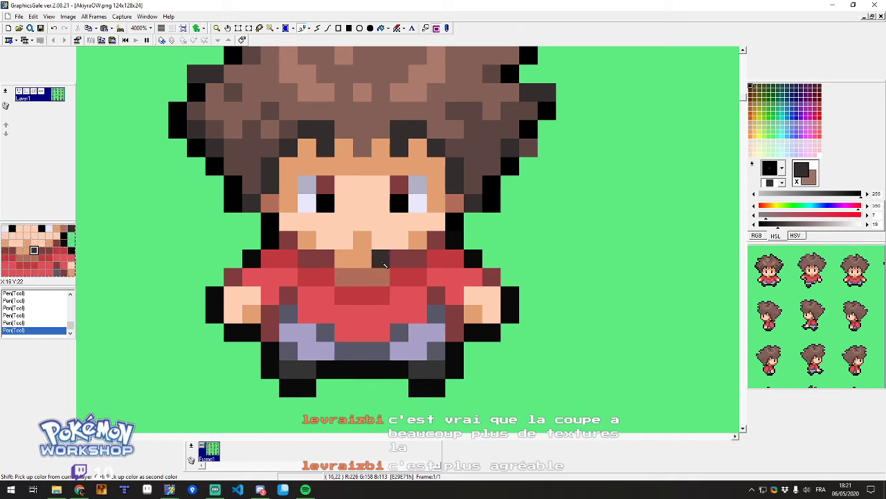
pyautogui.rightClick(384, 265)
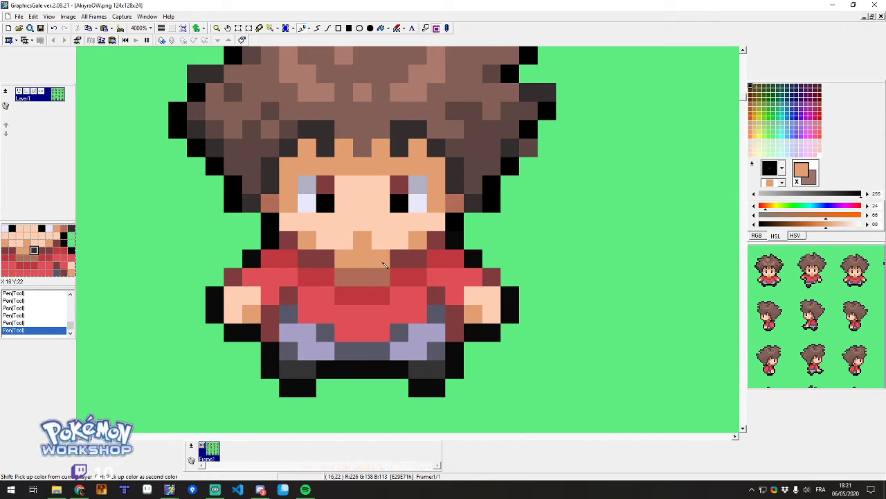
pyautogui.rightClick(372, 277)
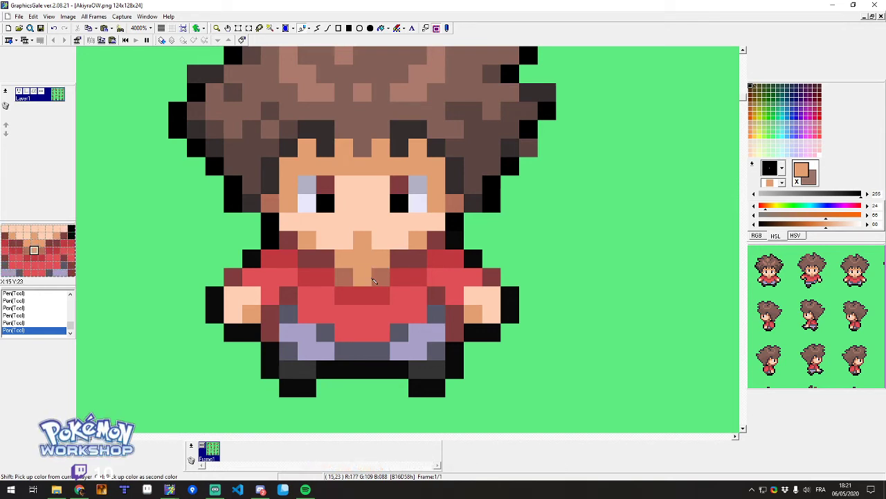
# Lighten the outer collar shading and the shoulders of the shirt on both sides with the light red.
pyautogui.rightClick(408, 297)
pyautogui.click(418, 277)
pyautogui.click(308, 279)
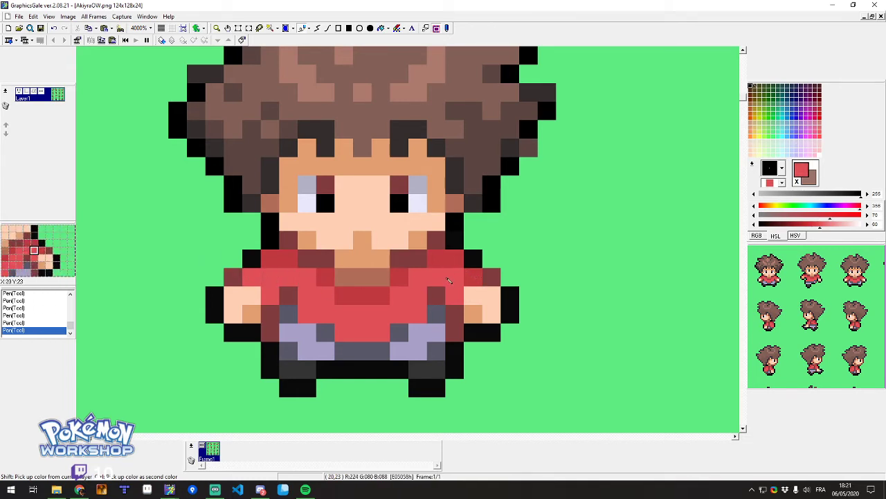
pyautogui.click(283, 287)
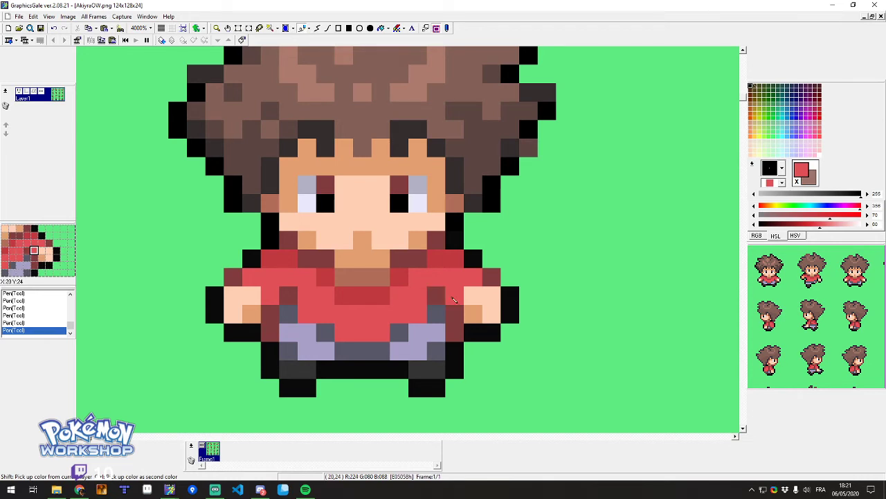
# Shape the neckline into a V with dark red pixels beside the neck tip and brown skin shadow at both upper corners.
pyautogui.keyDown('ctrl'); pyautogui.click(450, 259); pyautogui.keyUp('ctrl')
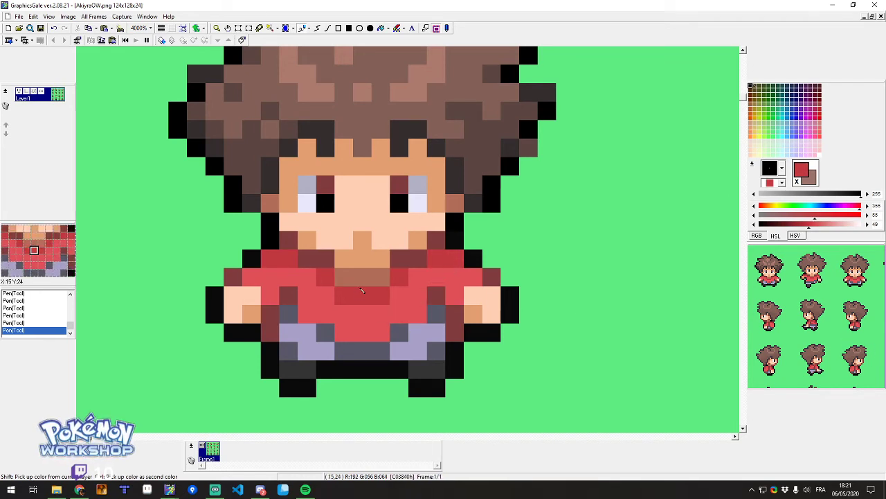
pyautogui.keyDown('ctrl'); pyautogui.click(377, 277); pyautogui.keyUp('ctrl')
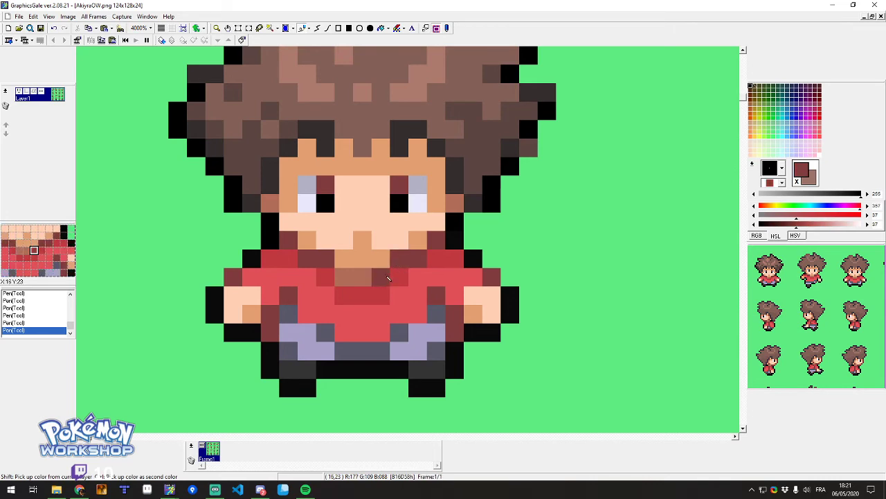
pyautogui.click(344, 279)
pyautogui.rightClick(362, 281)
pyautogui.click(331, 260)
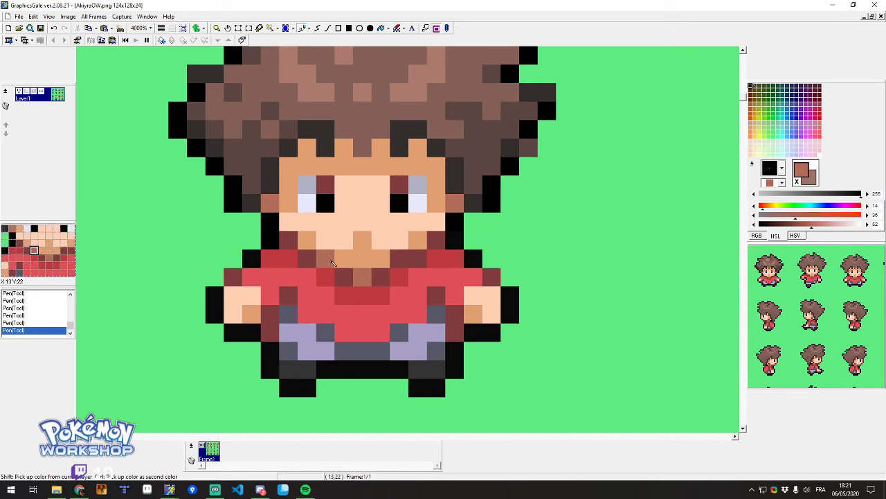
pyautogui.rightClick(399, 259)
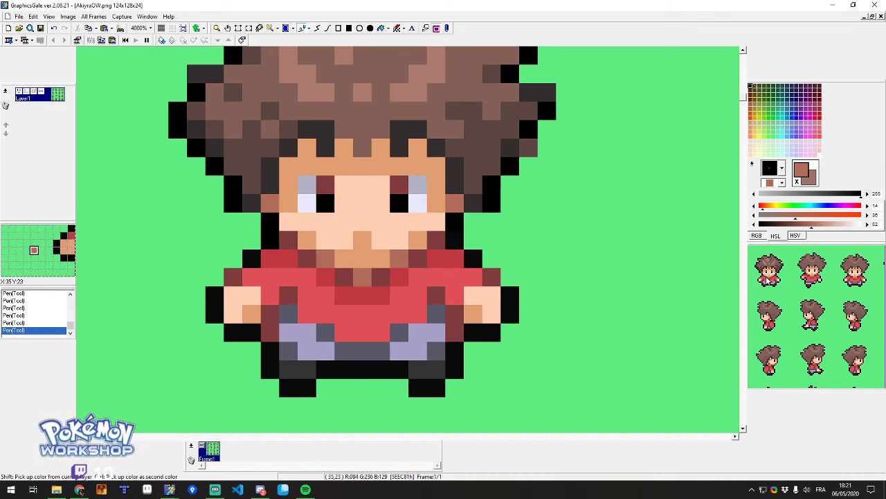
# Add brown skin shadow to both sides of the forehead and between the outer fringe locks.
pyautogui.rightClick(436, 167)
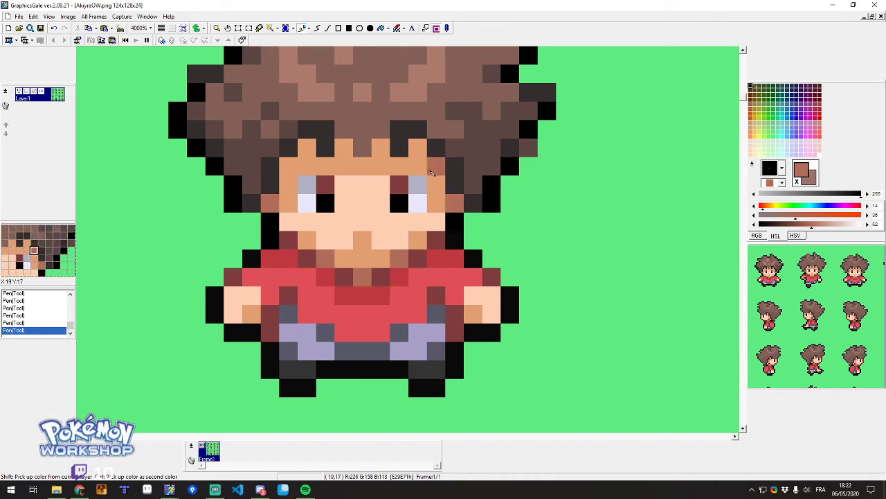
pyautogui.rightClick(308, 166)
pyautogui.rightClick(307, 149)
pyautogui.rightClick(418, 148)
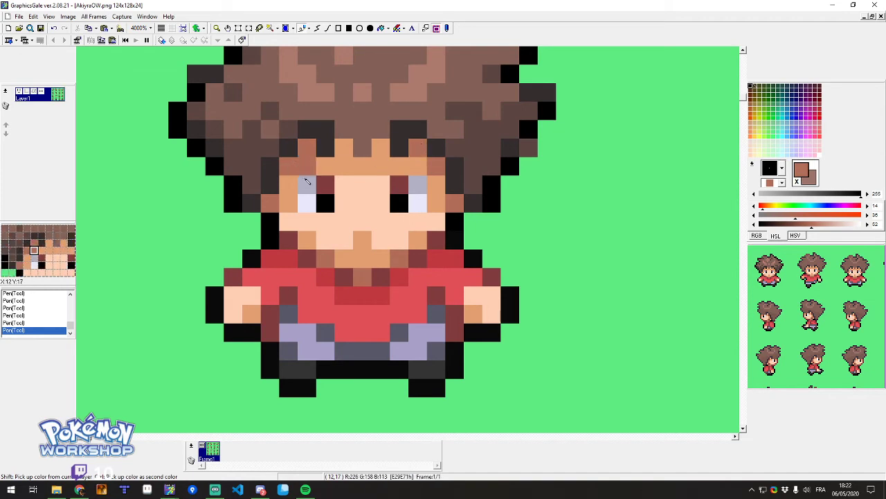
# Fill the upper part of the right central fringe lock with mid brown and widen its dark tip towards the centre.
pyautogui.scroll(2, 368, 235)
pyautogui.rightClick(362, 221)
pyautogui.rightClick(381, 221)
pyautogui.rightClick(400, 222)
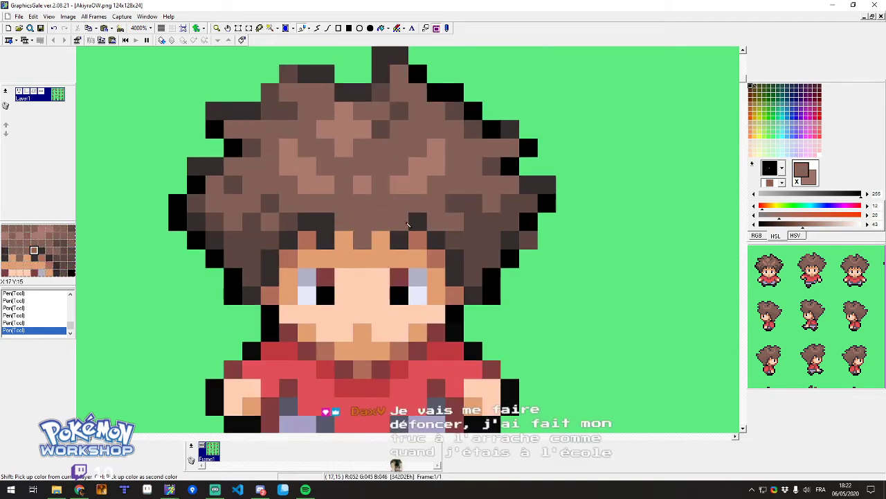
pyautogui.rightClick(405, 239)
pyautogui.click(388, 241)
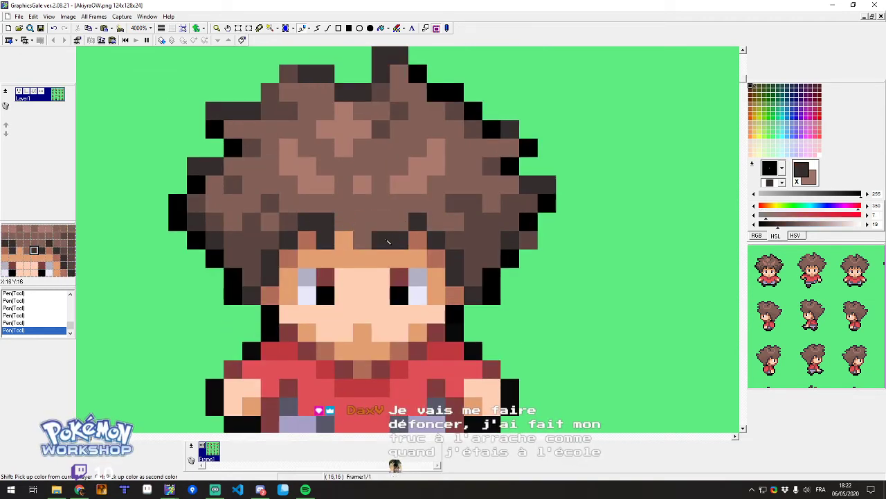
pyautogui.rightClick(358, 244)
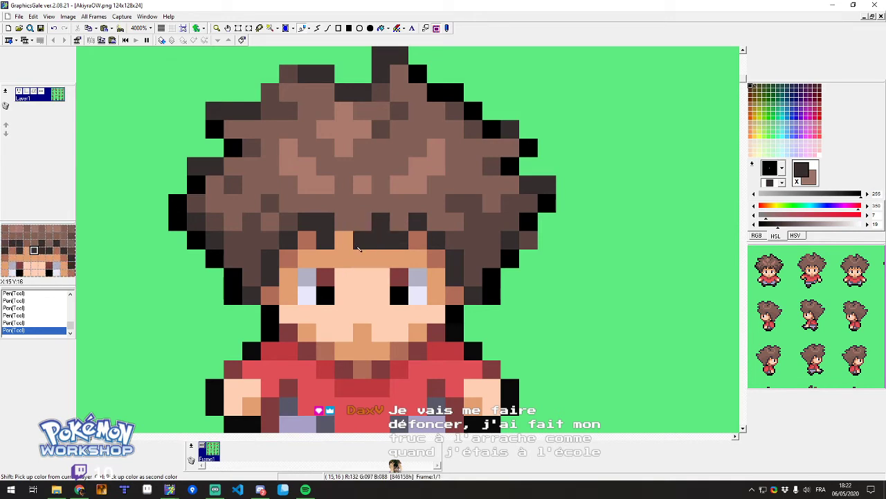
# Soften the inner pixel above the dark tip of the right fringe lock with the darker brown.
pyautogui.rightClick(475, 228)
pyautogui.click(382, 229)
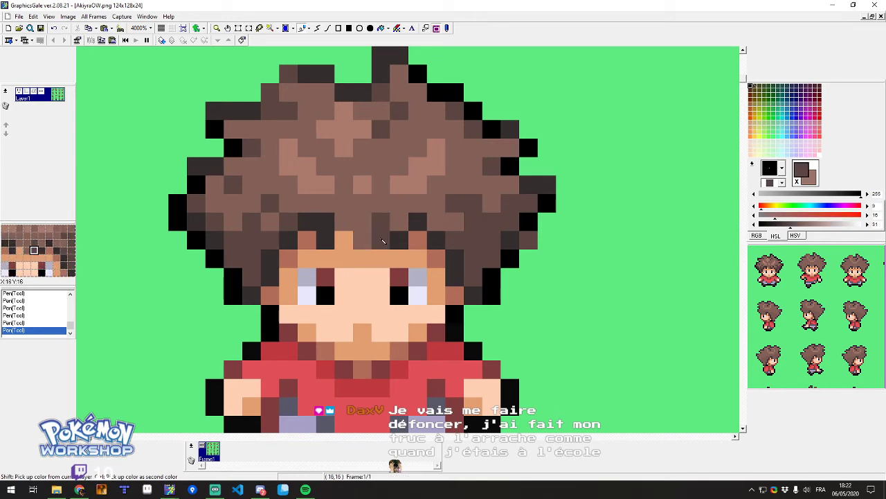
pyautogui.keyDown('ctrl'); pyautogui.click(400, 241); pyautogui.keyUp('ctrl')
pyautogui.rightClick(385, 242)
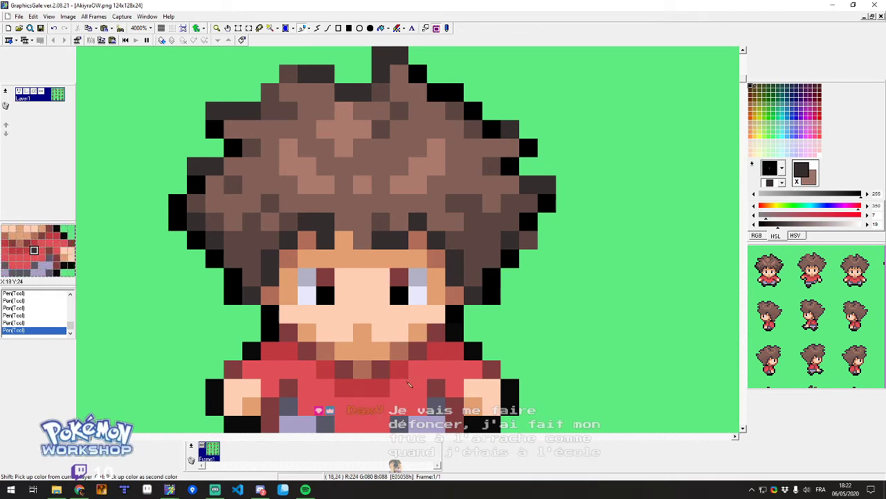
pyautogui.rightClick(381, 222)
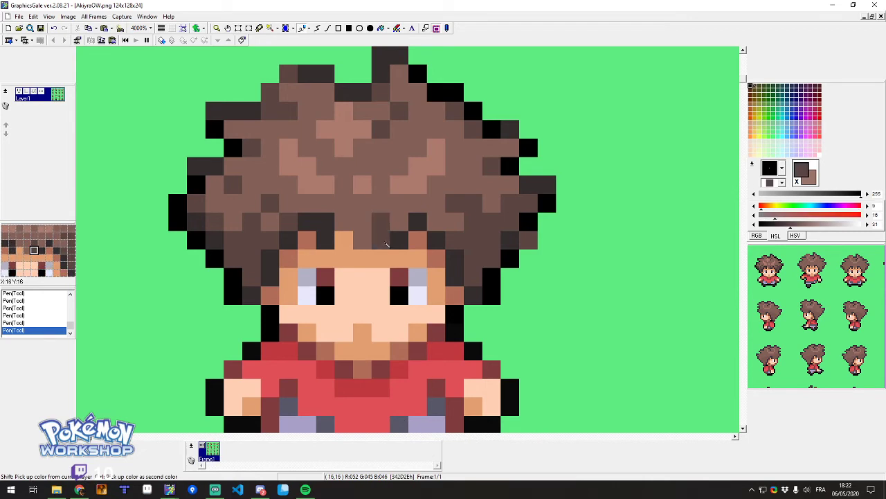
# Reshape the left central fringe lock with mid brown above its dark tip and a darker brown pixel beside it.
pyautogui.click(326, 224)
pyautogui.rightClick(329, 242)
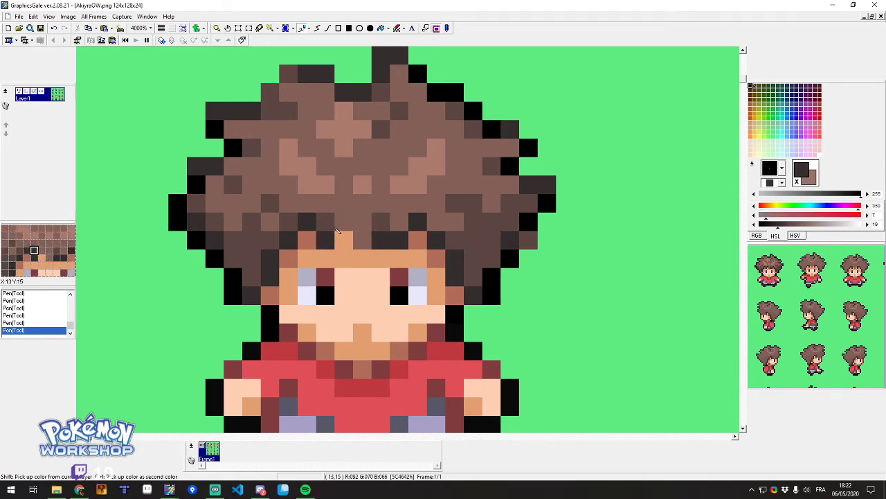
pyautogui.keyDown('ctrl'); pyautogui.click(338, 231); pyautogui.keyUp('ctrl')
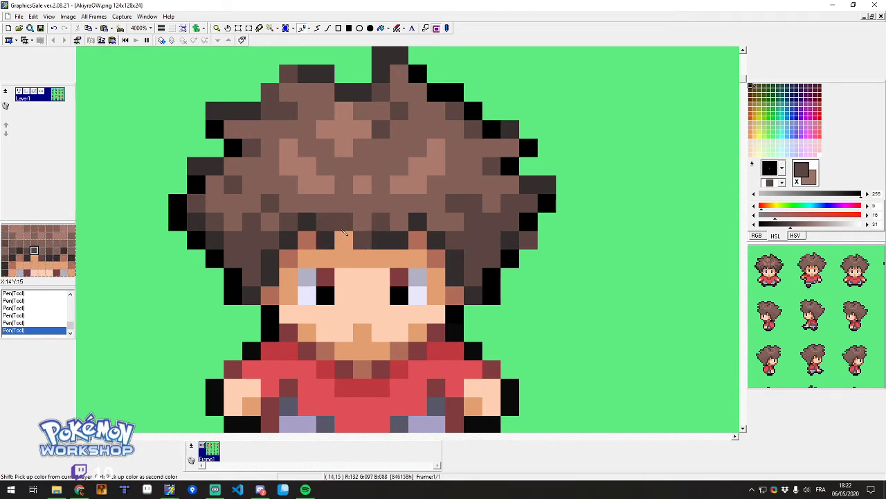
pyautogui.click(344, 229)
pyautogui.rightClick(327, 209)
pyautogui.click(327, 223)
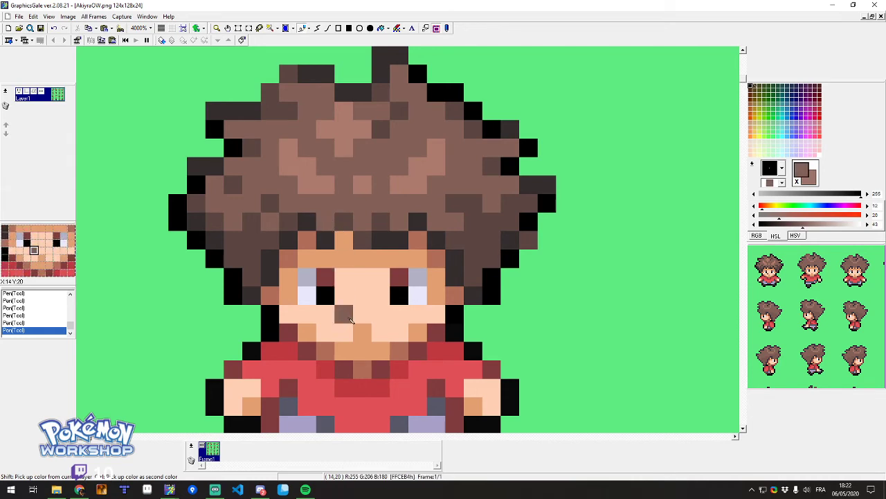
pyautogui.rightClick(381, 226)
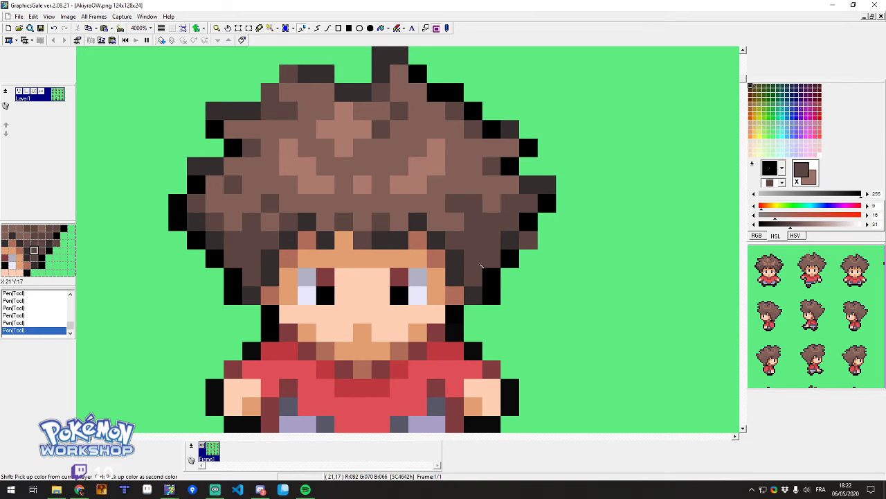
# Repaint the right hair highlight with a lighter brown of hue 12, saturation 28 and luminance 58, extending it towards the centre.
pyautogui.rightClick(436, 166)
pyautogui.click(826, 225)
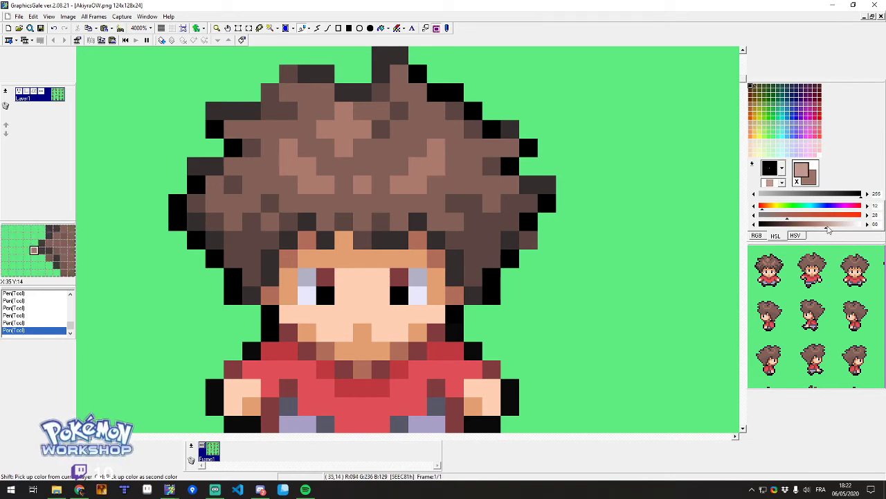
pyautogui.moveTo(418, 167)
pyautogui.mouseDown()
pyautogui.moveTo(403, 182)
pyautogui.moveTo(445, 171)
pyautogui.moveTo(436, 148)
pyautogui.mouseUp()
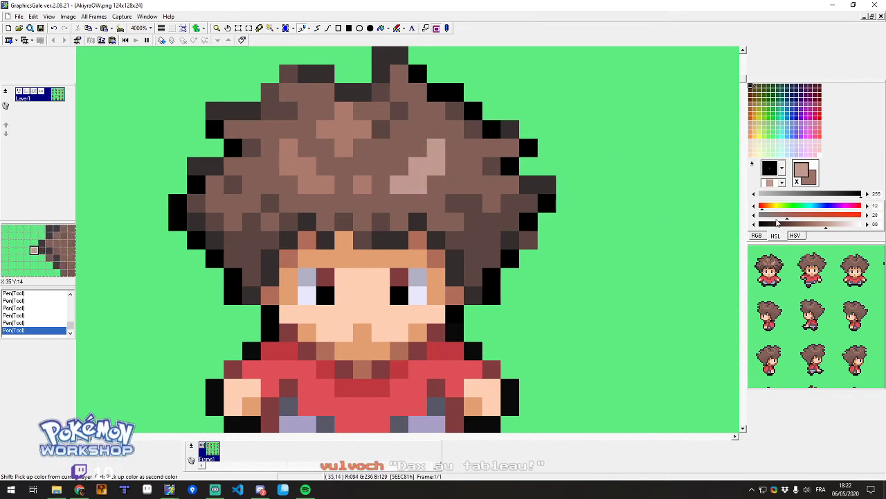
pyautogui.moveTo(381, 184)
pyautogui.mouseDown()
pyautogui.moveTo(419, 184)
pyautogui.moveTo(432, 169)
pyautogui.mouseUp()
pyautogui.click(432, 153)
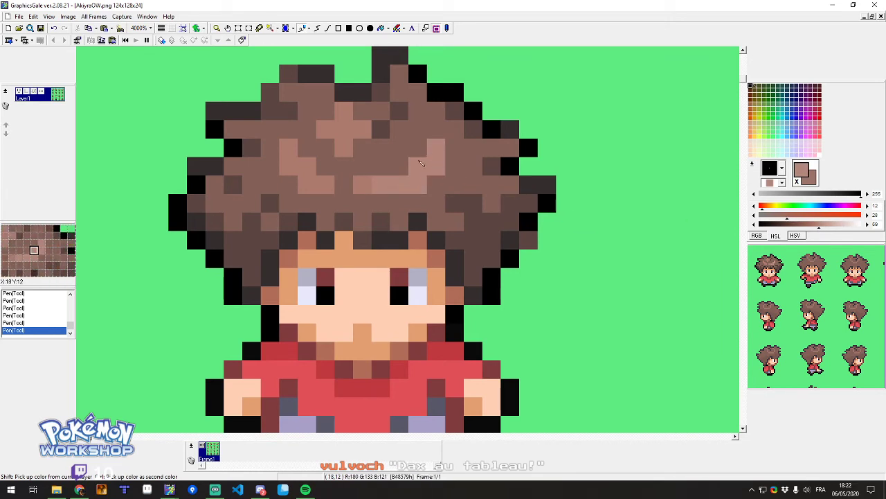
# Repaint the central and left hair highlights with the lighter brown and trim the inner end of the right highlight with mid brown.
pyautogui.rightClick(390, 169)
pyautogui.click(383, 181)
pyautogui.rightClick(395, 184)
pyautogui.click(366, 182)
pyautogui.moveTo(341, 151)
pyautogui.mouseDown()
pyautogui.moveTo(329, 127)
pyautogui.moveTo(343, 116)
pyautogui.mouseUp()
pyautogui.moveTo(309, 162)
pyautogui.mouseDown()
pyautogui.moveTo(291, 151)
pyautogui.moveTo(307, 168)
pyautogui.mouseUp()
pyautogui.rightClick(307, 185)
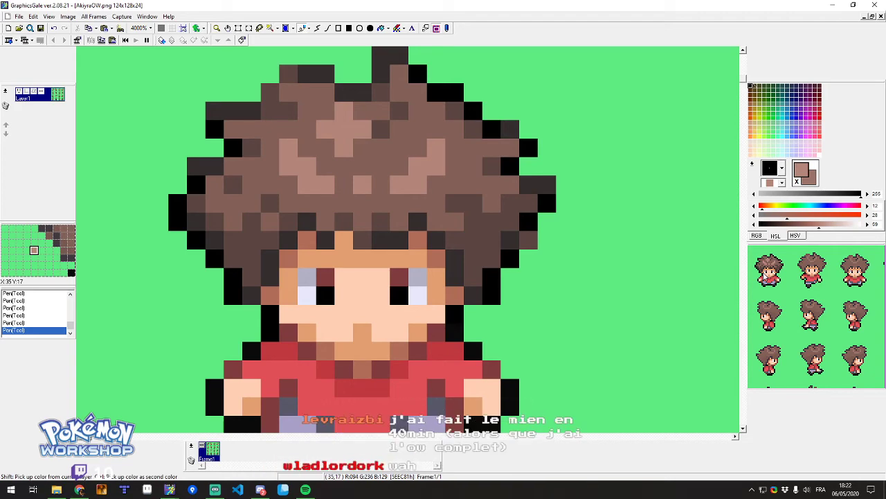
# Shade the shirt's lower hem with the darker red, including one pixel at each side above the trousers.
pyautogui.scroll(-5, 398, 277)
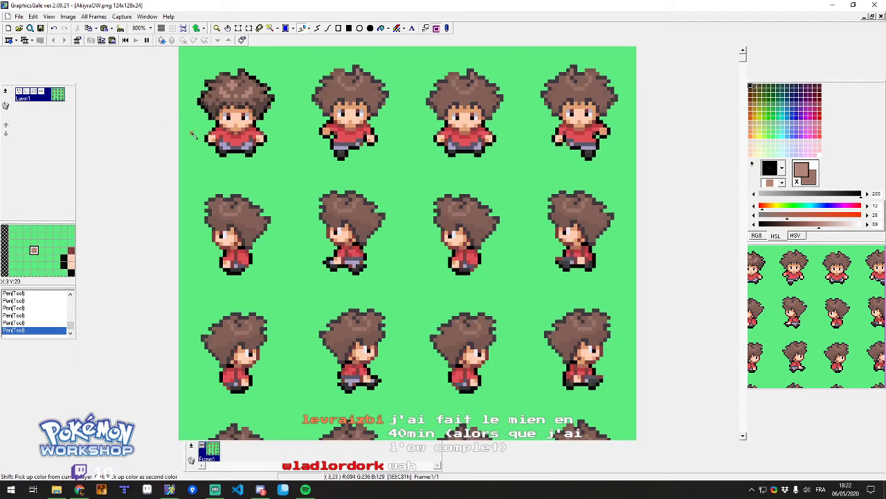
pyautogui.scroll(3, 185, 115)
pyautogui.scroll(2, 180, 135)
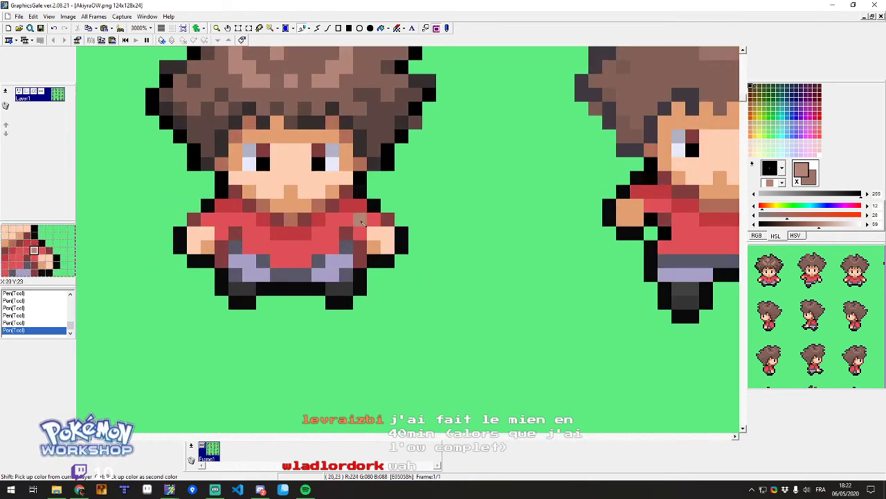
pyautogui.scroll(-4, 291, 192)
pyautogui.scroll(4, 240, 254)
pyautogui.scroll(-1, 312, 222)
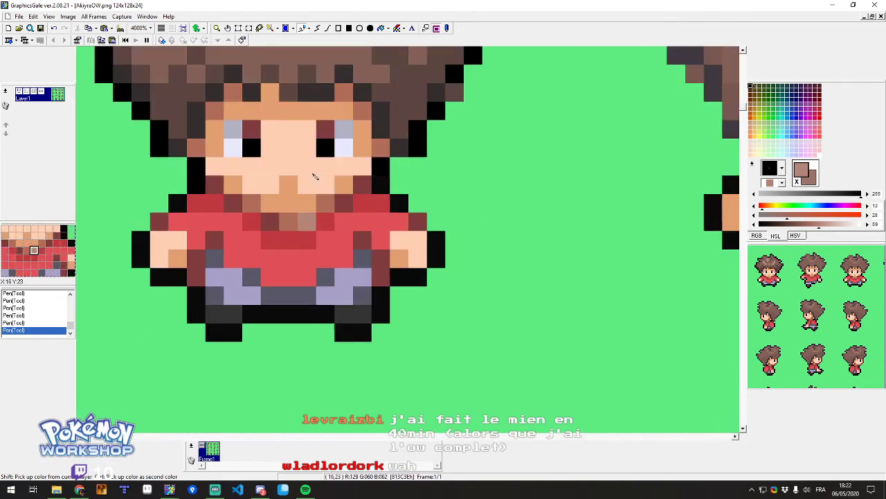
pyautogui.rightClick(325, 222)
pyautogui.click(344, 258)
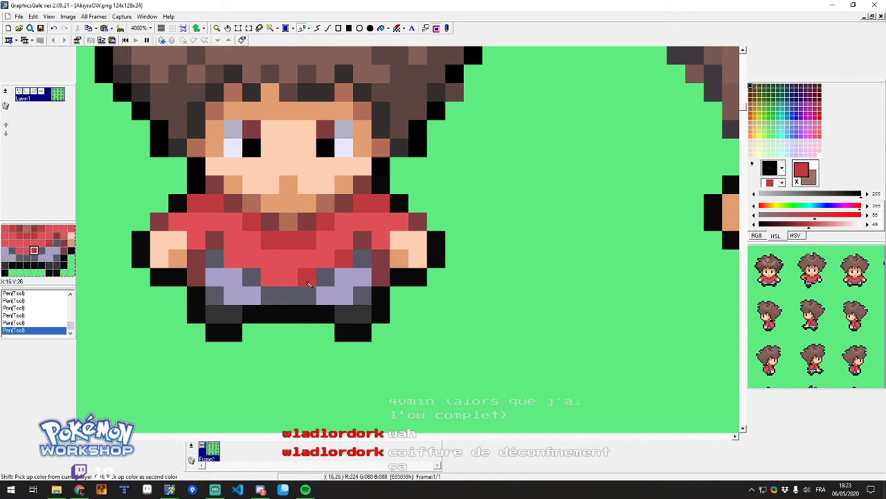
pyautogui.moveTo(307, 277); pyautogui.dragTo(270, 278)
pyautogui.click(234, 266)
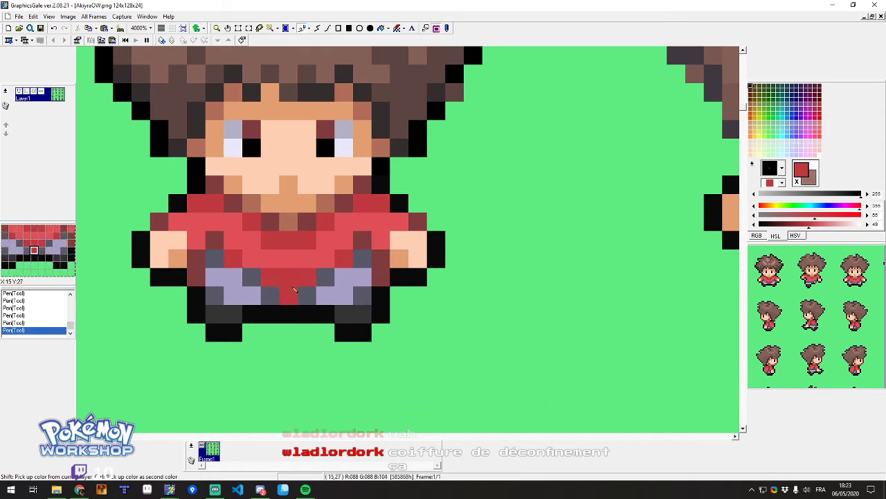
# Recolour the dark trouser shading of the first sprite with a grey-violet of hue 239, saturation 12 and luminance 44.
pyautogui.rightClick(345, 292)
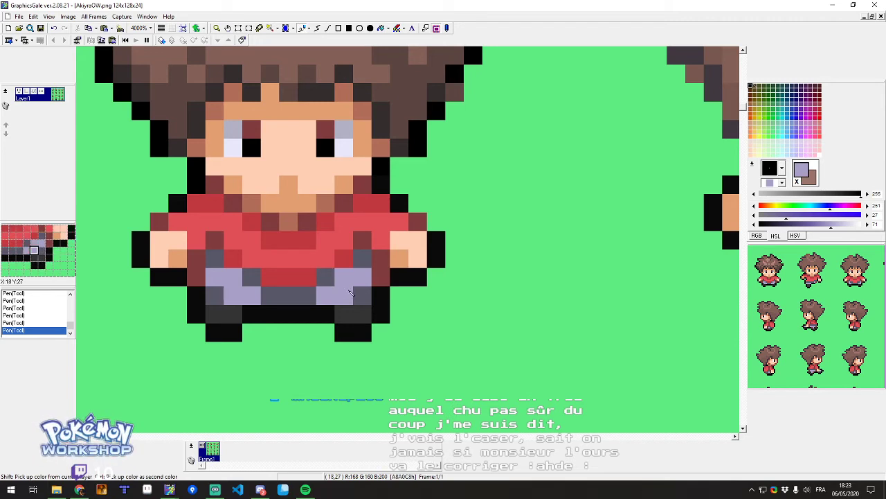
pyautogui.rightClick(329, 278)
pyautogui.rightClick(349, 282)
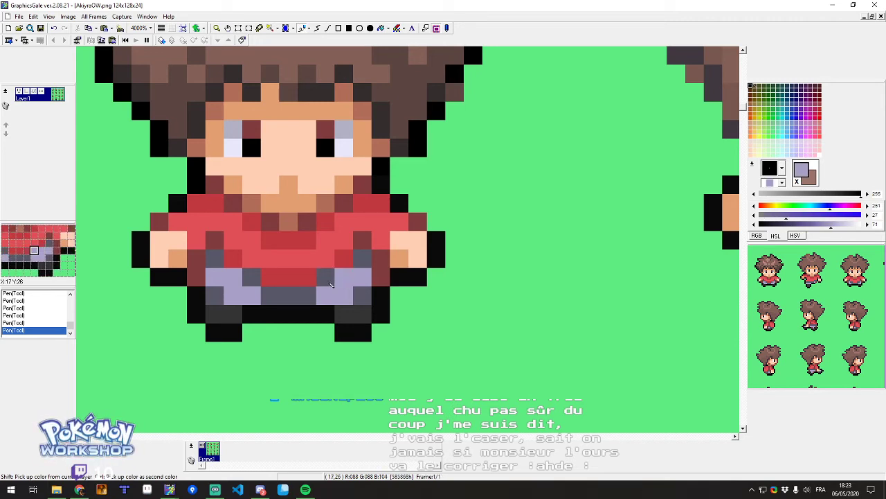
pyautogui.rightClick(331, 282)
pyautogui.rightClick(349, 283)
pyautogui.rightClick(330, 280)
pyautogui.moveTo(804, 228); pyautogui.dragTo(805, 229)
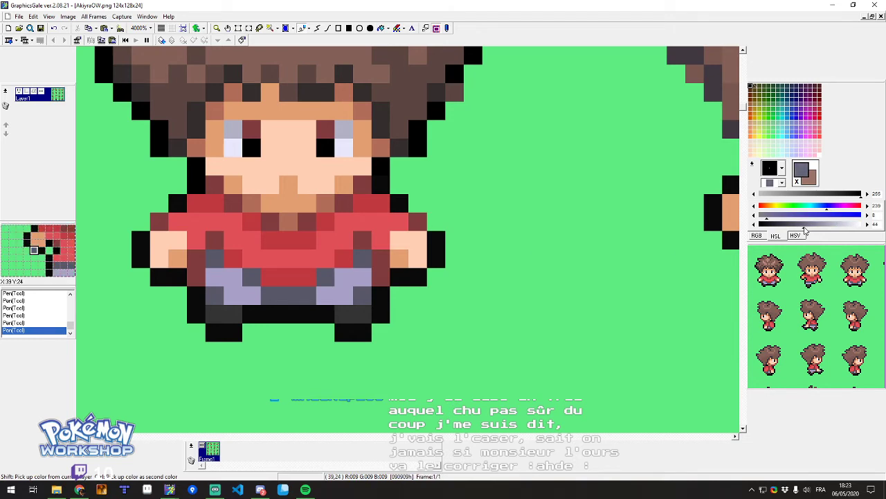
pyautogui.click(772, 215)
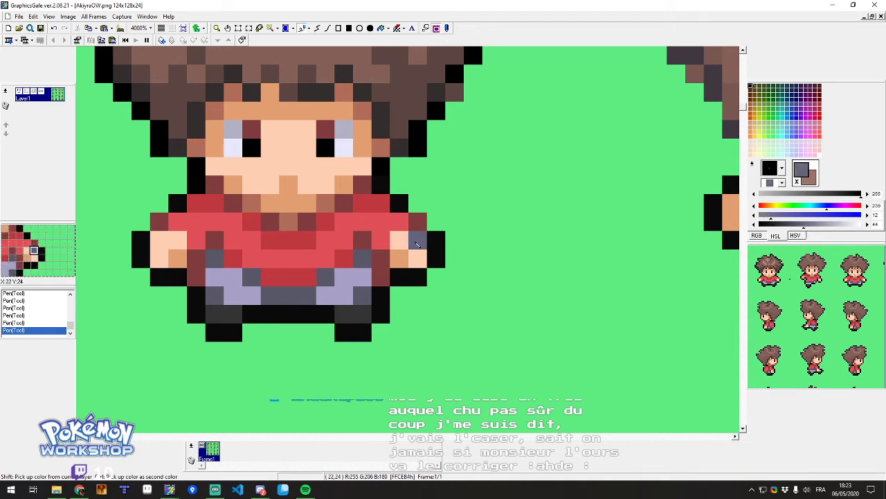
pyautogui.click(326, 277)
pyautogui.click(362, 259)
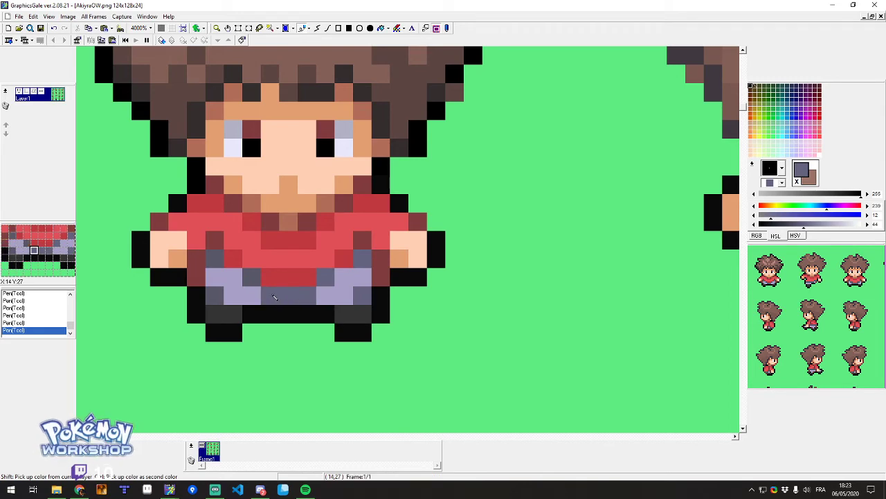
pyautogui.click(212, 276)
pyautogui.click(211, 265)
pyautogui.scroll(-3, 363, 274)
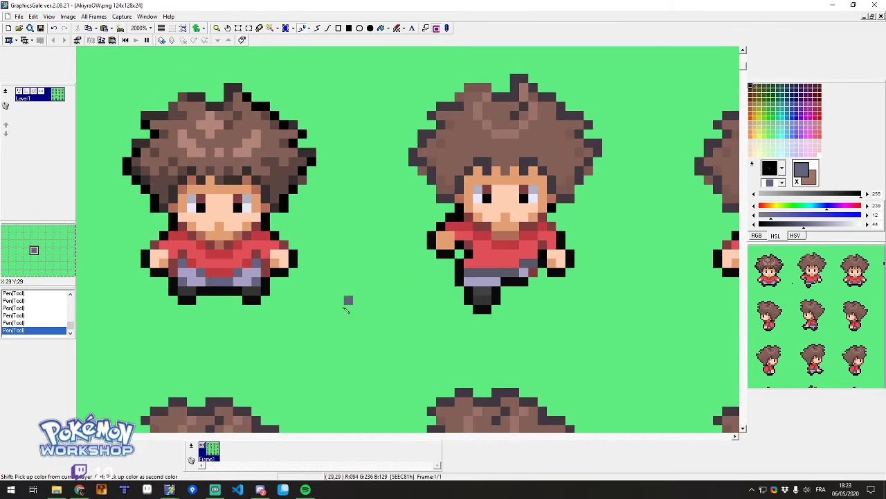
pyautogui.scroll(2, 153, 273)
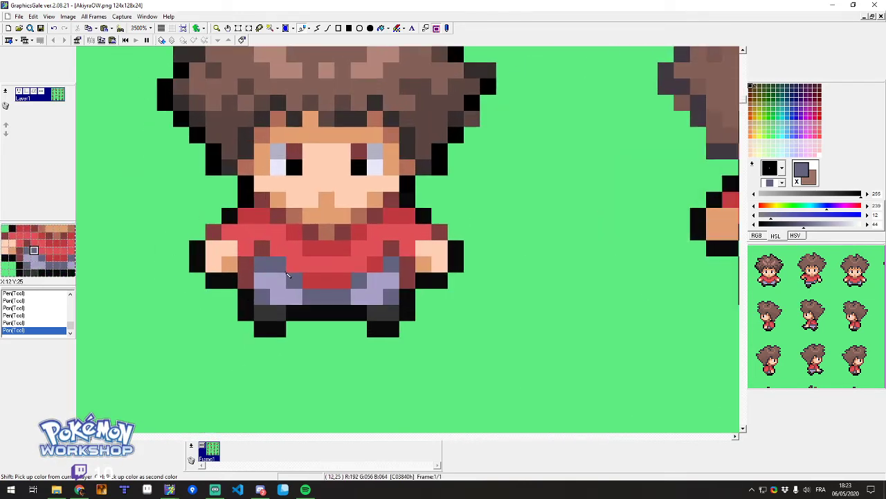
# Try extending the darker red neckline shadow down the middle of the shirt, and paint it over with the lighter red.
pyautogui.rightClick(392, 231)
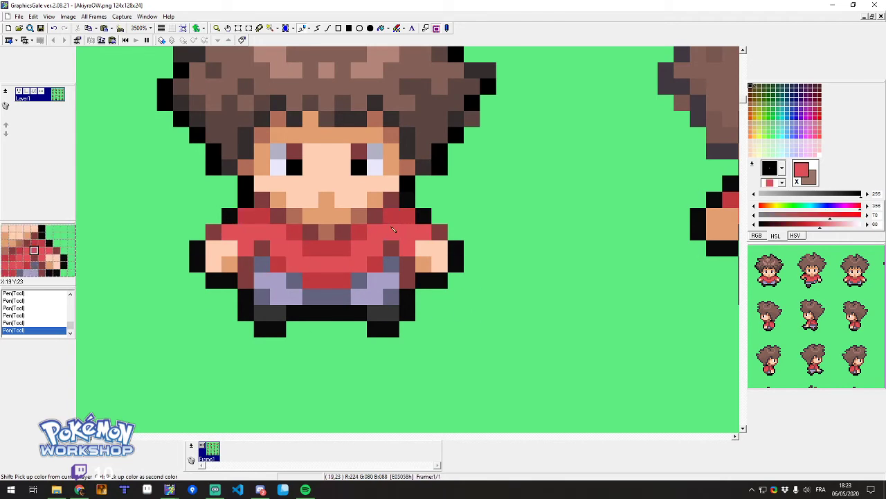
pyautogui.rightClick(345, 245)
pyautogui.click(327, 261)
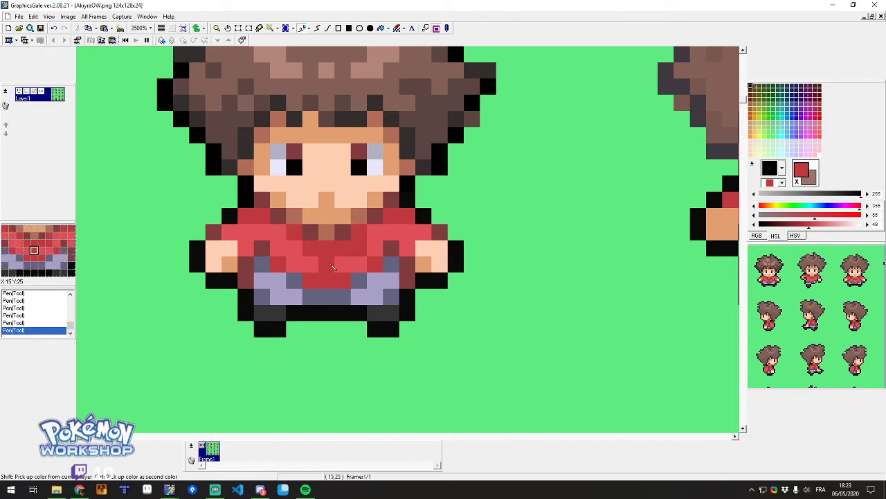
pyautogui.click(343, 264)
pyautogui.click(311, 265)
pyautogui.click(295, 249)
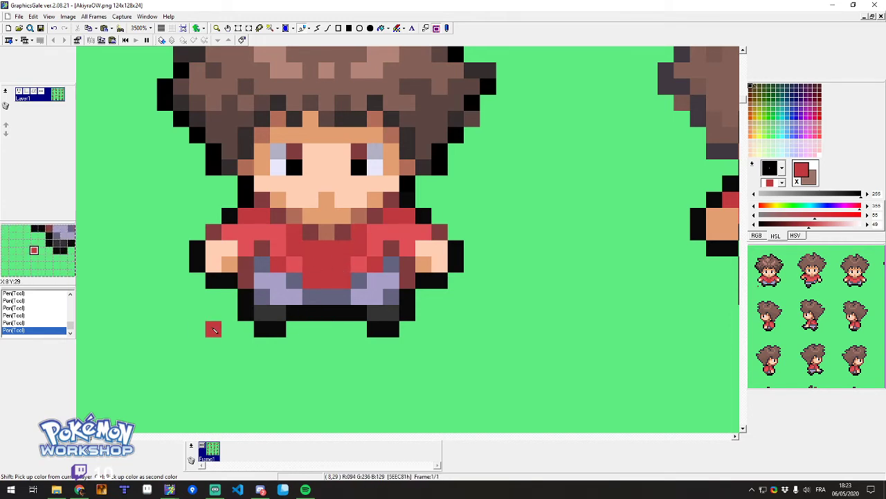
pyautogui.rightClick(353, 265)
pyautogui.moveTo(345, 265); pyautogui.dragTo(298, 251)
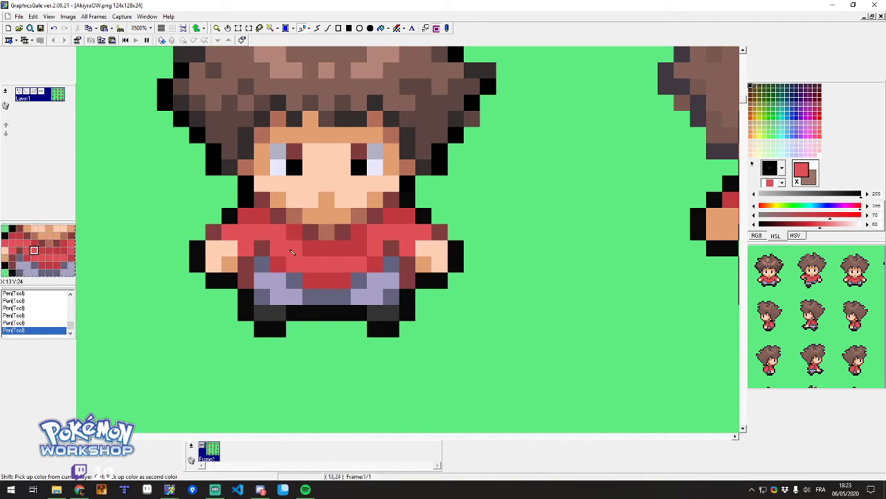
pyautogui.click(358, 250)
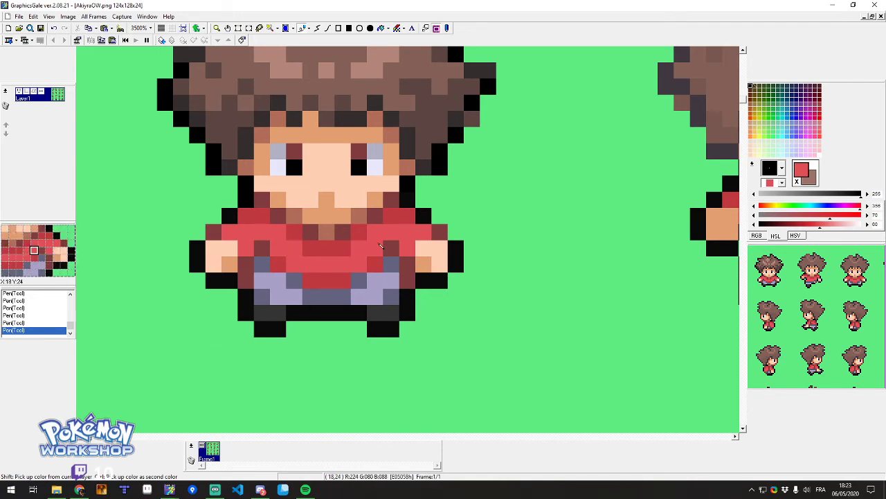
# Shade both sides of the shirt between the collar and the arms with the darker red.
pyautogui.rightClick(392, 221)
pyautogui.click(376, 231)
pyautogui.click(375, 246)
pyautogui.click(390, 233)
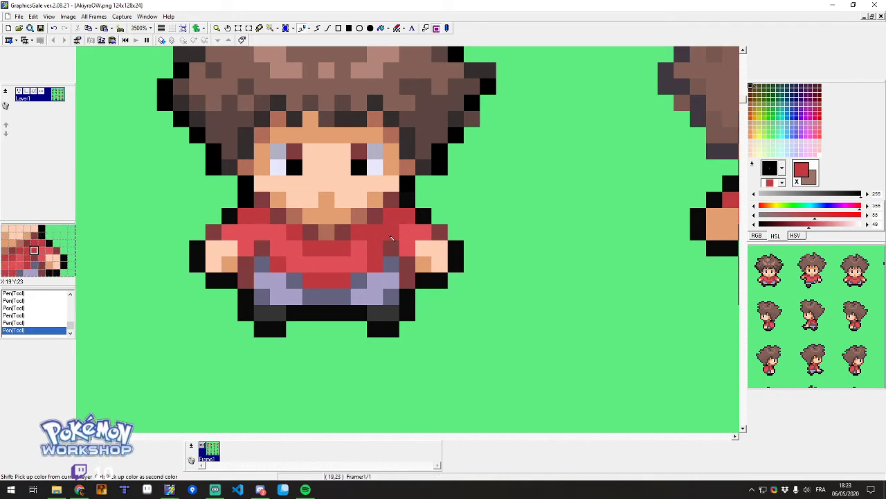
pyautogui.click(252, 244)
pyautogui.moveTo(279, 233); pyautogui.dragTo(264, 232)
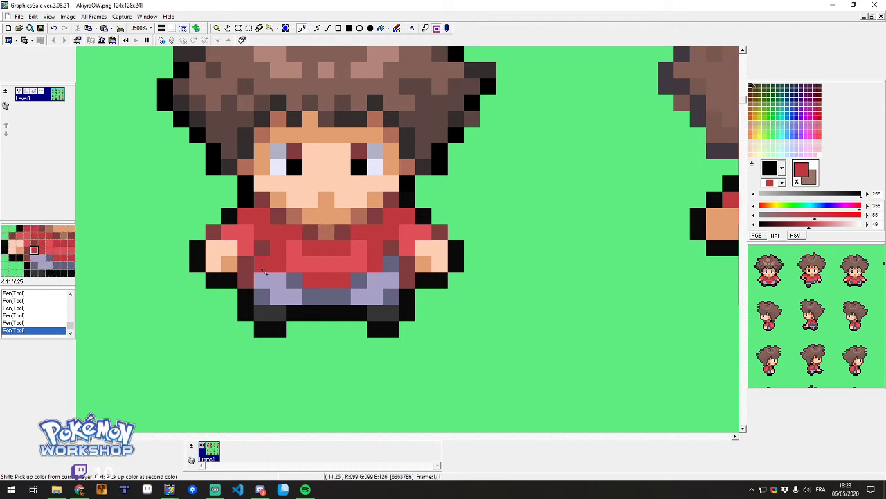
# Examine the whole sprite sheet, comparing the corrected first sprite with the other poses.
pyautogui.scroll(-2, 424, 255)
pyautogui.scroll(-3, 287, 244)
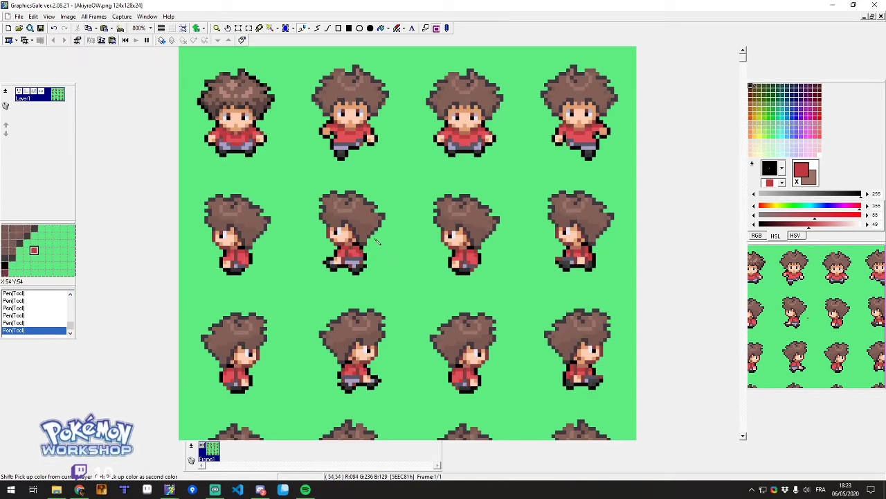
pyautogui.scroll(-2, 374, 235)
pyautogui.scroll(2, 366, 206)
pyautogui.scroll(-1, 261, 153)
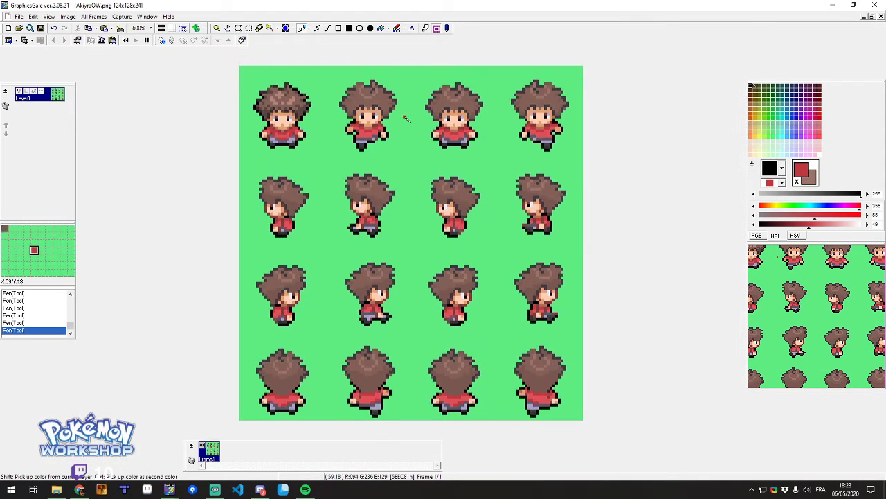
pyautogui.scroll(2, 248, 92)
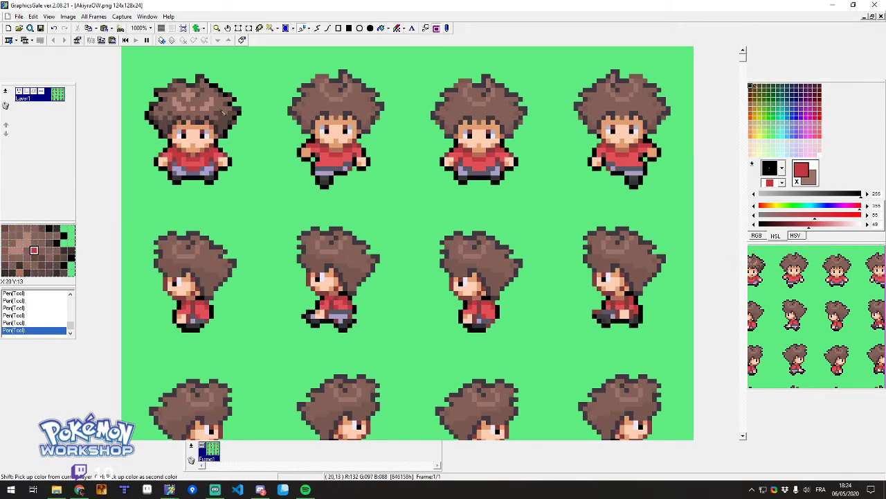
pyautogui.scroll(-3, 229, 185)
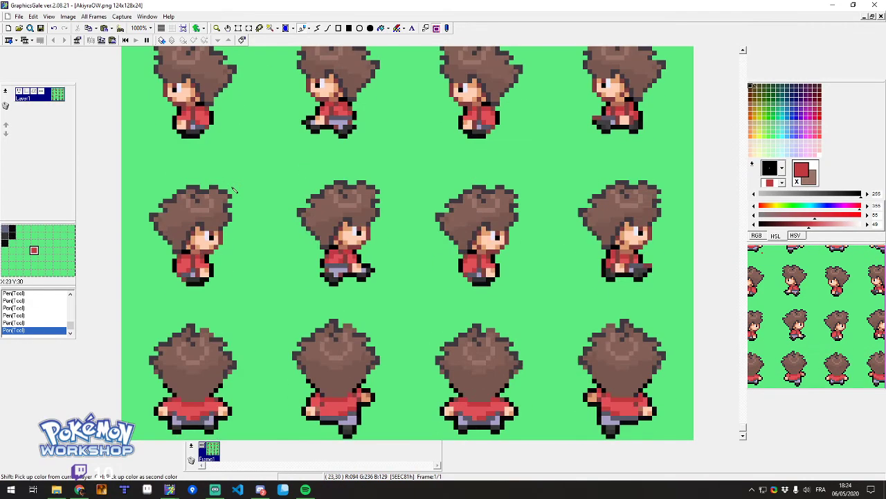
pyautogui.scroll(3, 243, 198)
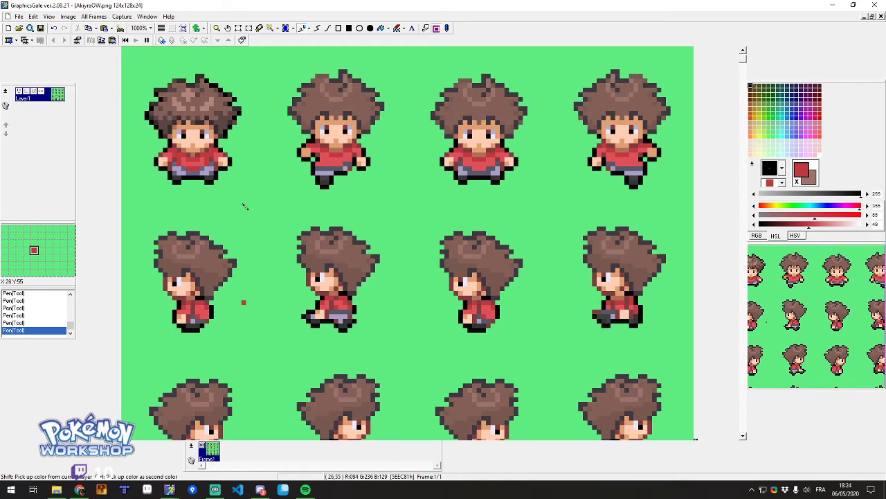
pyautogui.scroll(-2, 327, 185)
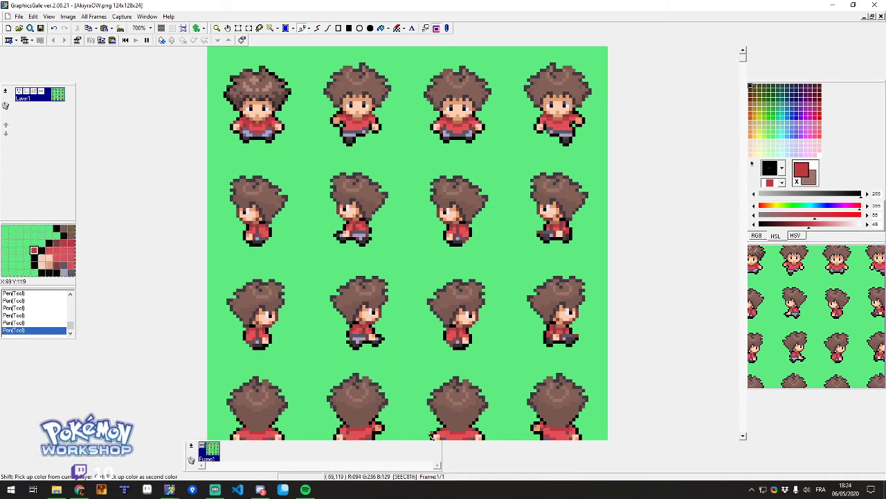
pyautogui.scroll(-1, 323, 146)
pyautogui.scroll(1, 251, 153)
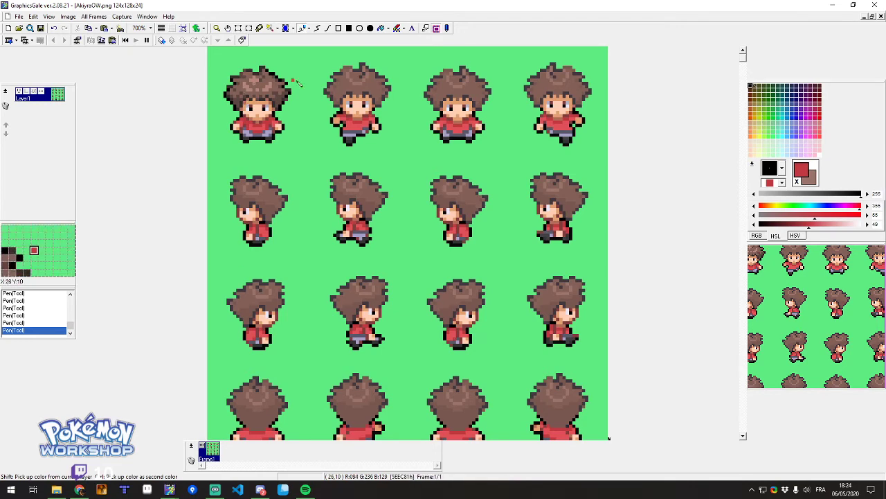
# Close AkiyraOW.png and open dax.png from the Exercices rendus folder.
pyautogui.click(877, 7)
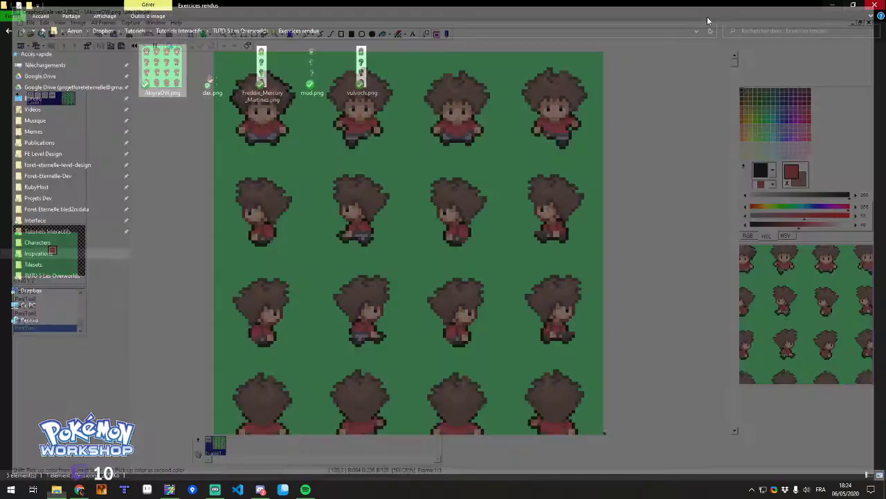
pyautogui.doubleClick(210, 97)
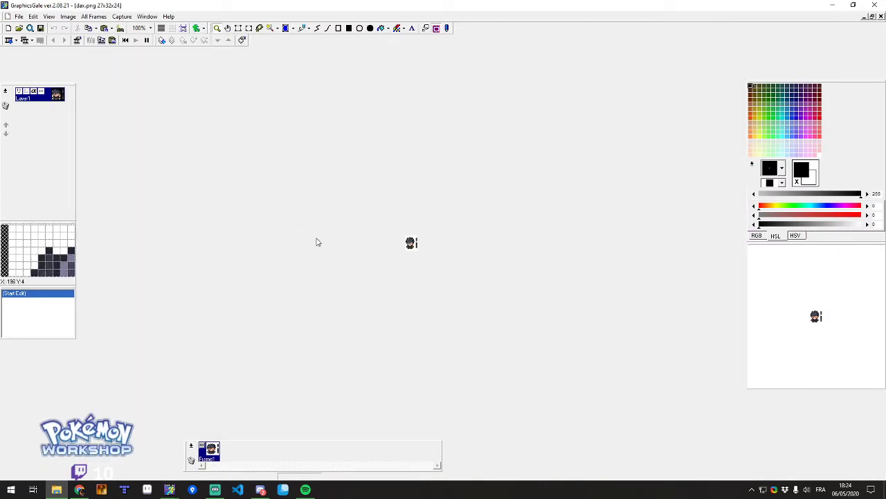
pyautogui.scroll(8, 410, 241)
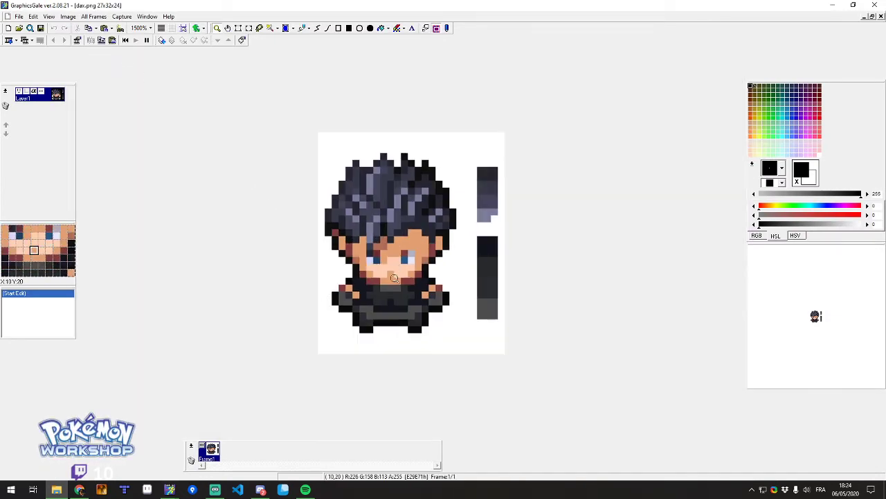
# Shade the forehead under the fringe and the inner edge of the ear with the reddish-brown skin tone using the Pen tool.
pyautogui.press('p')
pyautogui.scroll(2, 407, 264)
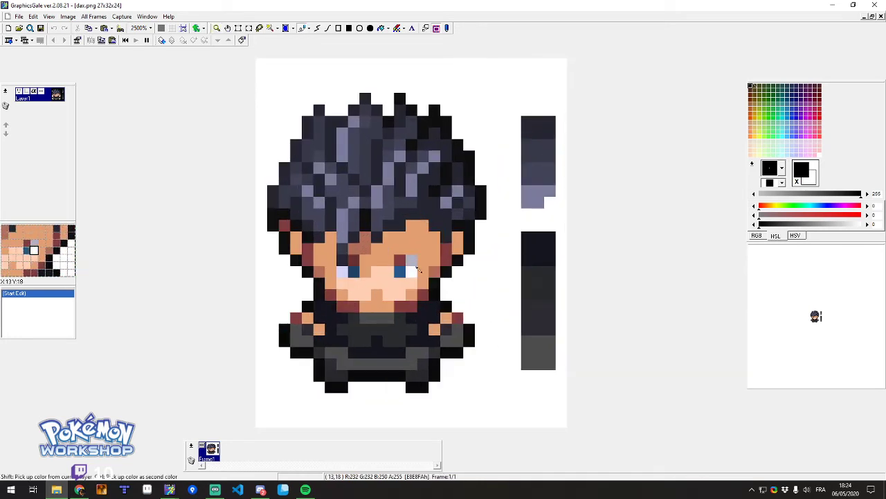
pyautogui.rightClick(435, 272)
pyautogui.click(437, 239)
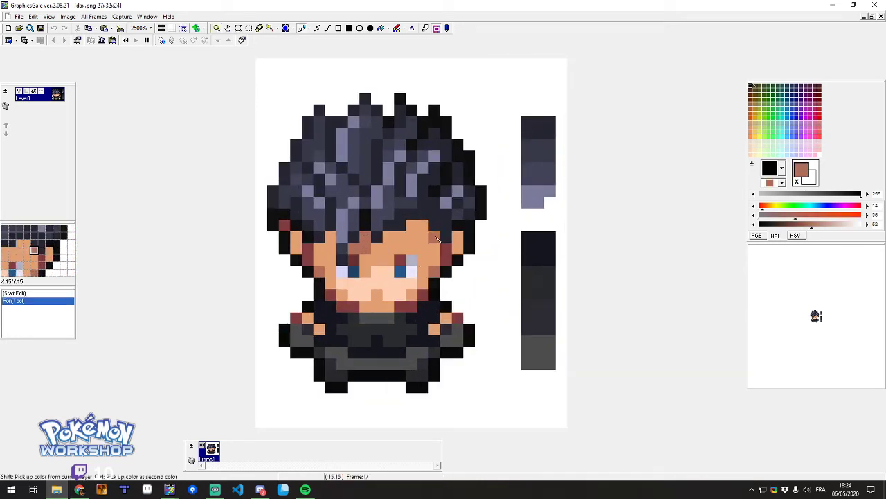
pyautogui.click(389, 242)
pyautogui.click(331, 238)
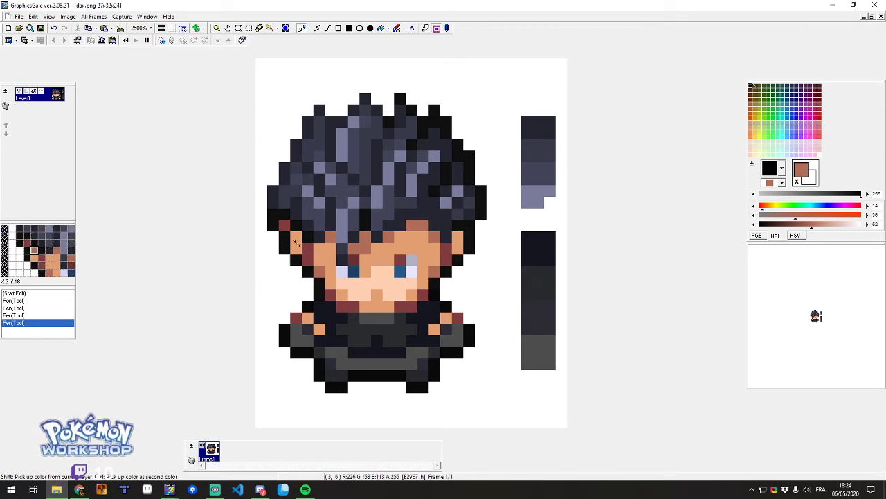
pyautogui.rightClick(295, 239)
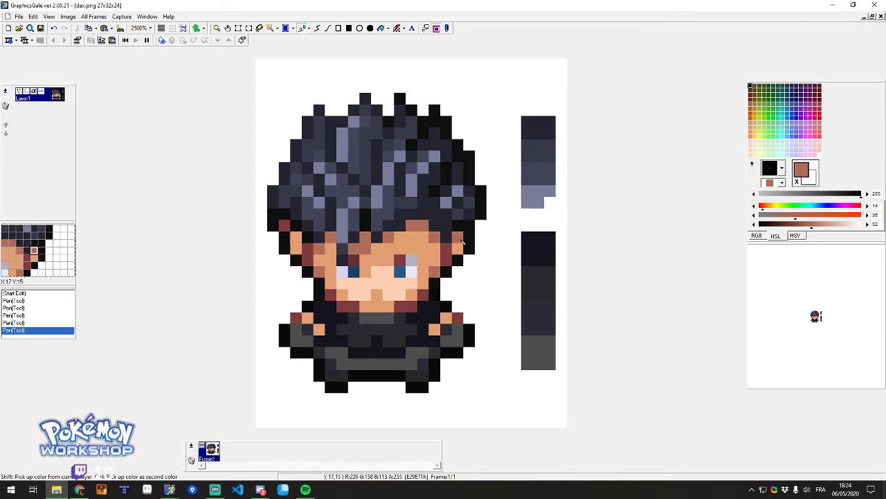
pyautogui.scroll(1, 360, 258)
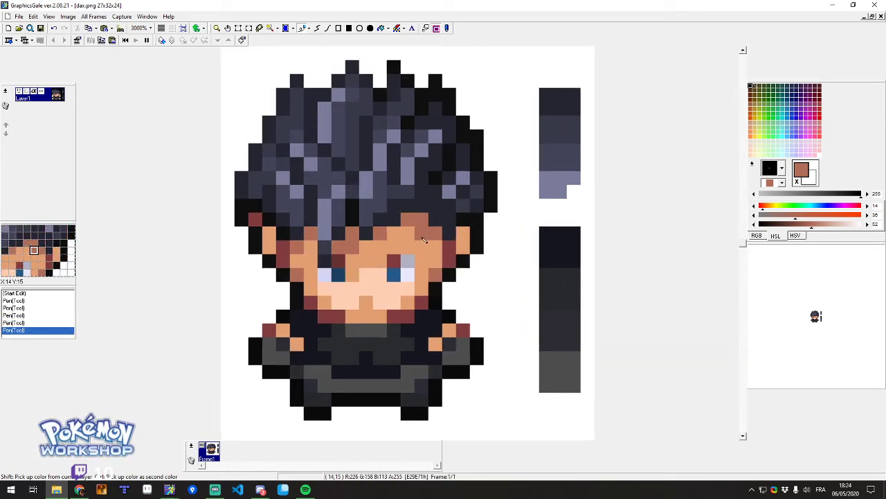
# Paint dark grey over one light grey pixel near each end of the band across the bottom of the shirt.
pyautogui.rightClick(423, 207)
pyautogui.scroll(-3, 394, 191)
pyautogui.scroll(2, 371, 226)
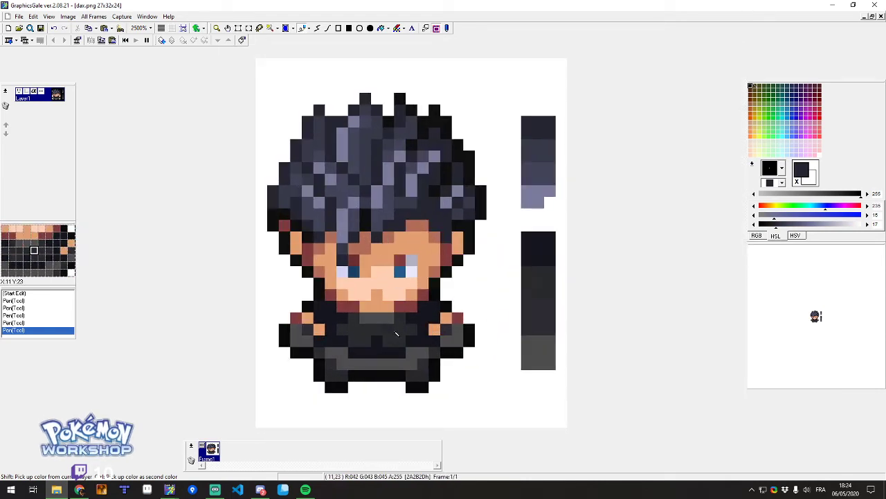
pyautogui.rightClick(404, 332)
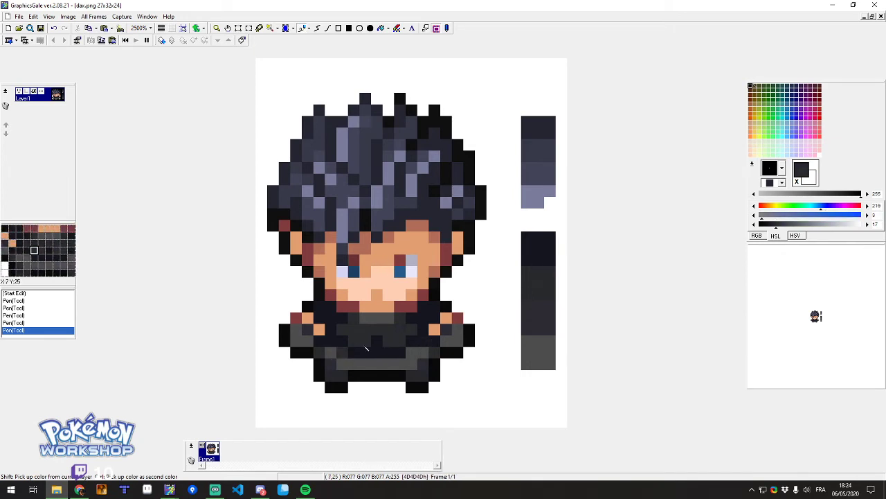
pyautogui.click(435, 333)
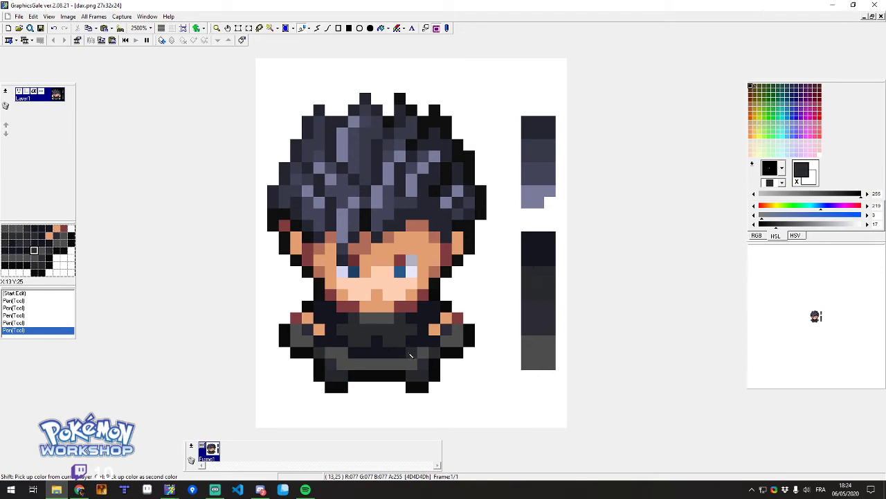
pyautogui.click(411, 352)
pyautogui.click(342, 352)
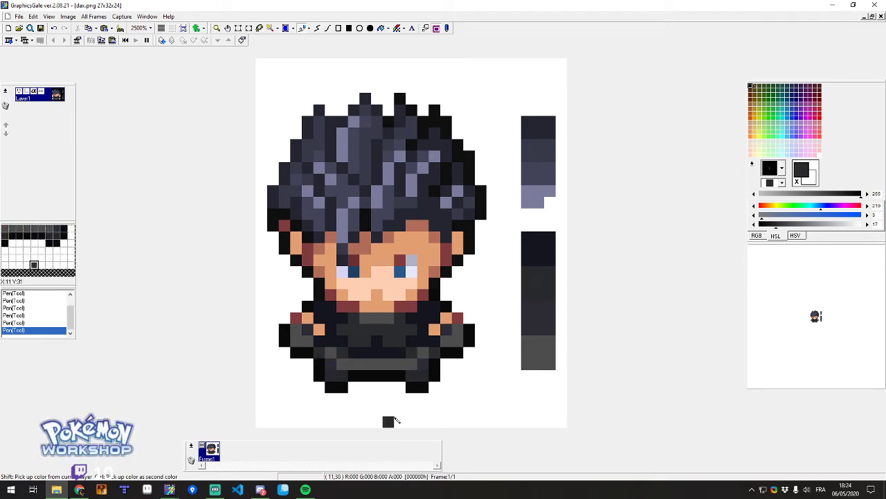
# Recolour the shirt's shoulders beside the chin with the dark grey and touch up the outline next to them in black.
pyautogui.rightClick(429, 317)
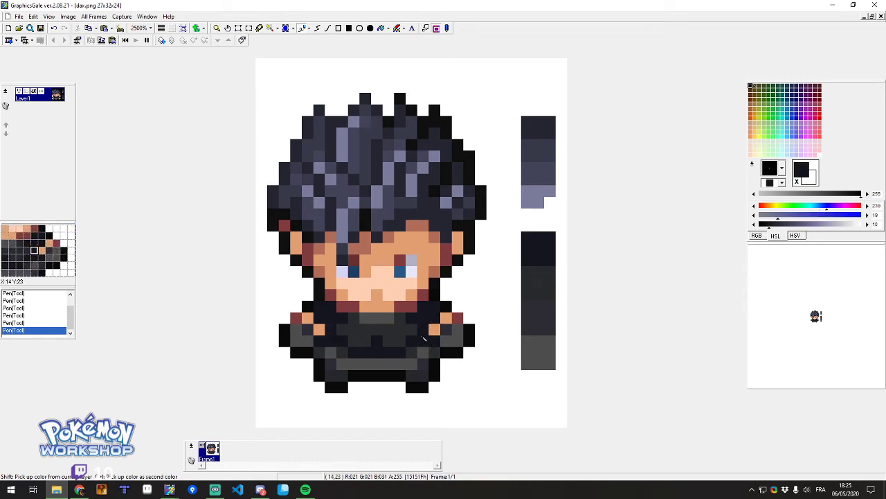
pyautogui.rightClick(409, 333)
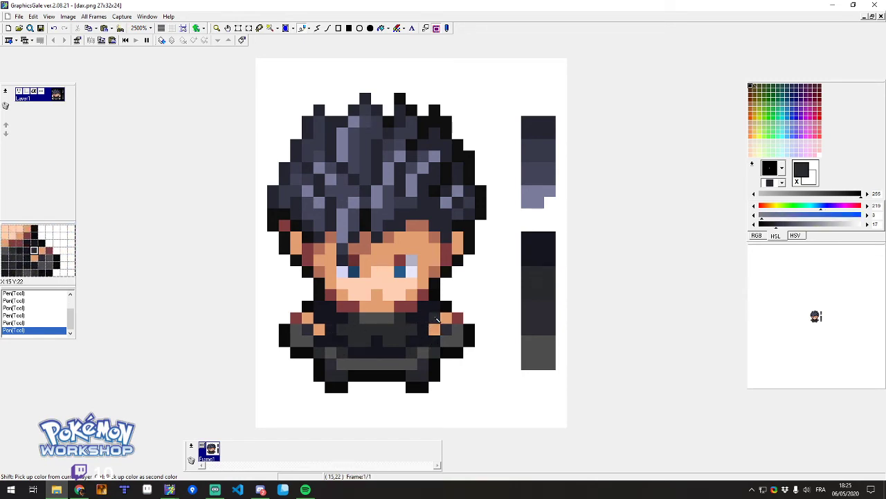
pyautogui.moveTo(435, 309); pyautogui.dragTo(423, 317)
pyautogui.rightClick(435, 296)
pyautogui.click(445, 306)
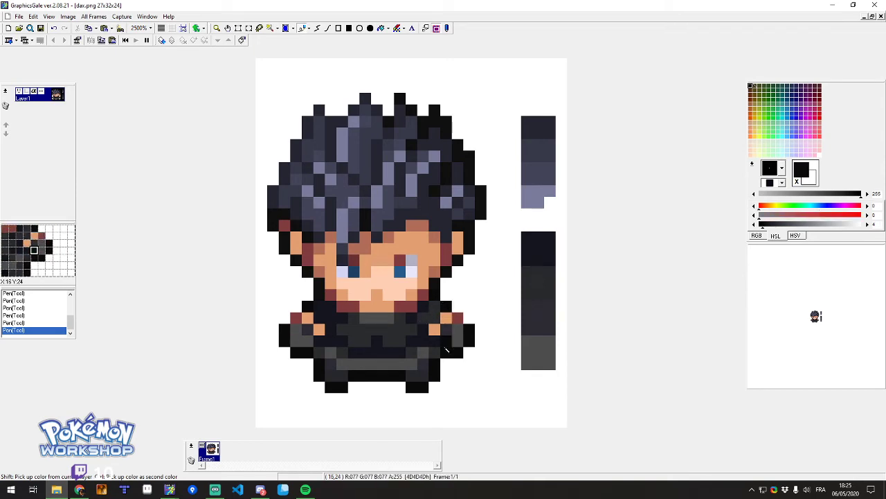
pyautogui.rightClick(331, 329)
pyautogui.rightClick(414, 331)
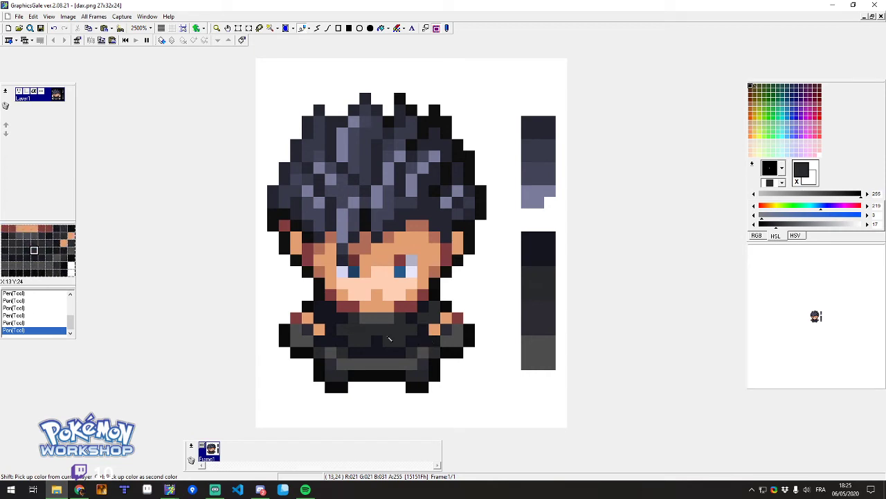
# Try painting over the hand on the sprite's right-hand side with dark grey, and undo the strokes.
pyautogui.click(317, 327)
pyautogui.hotkey('ctrl', 'z')
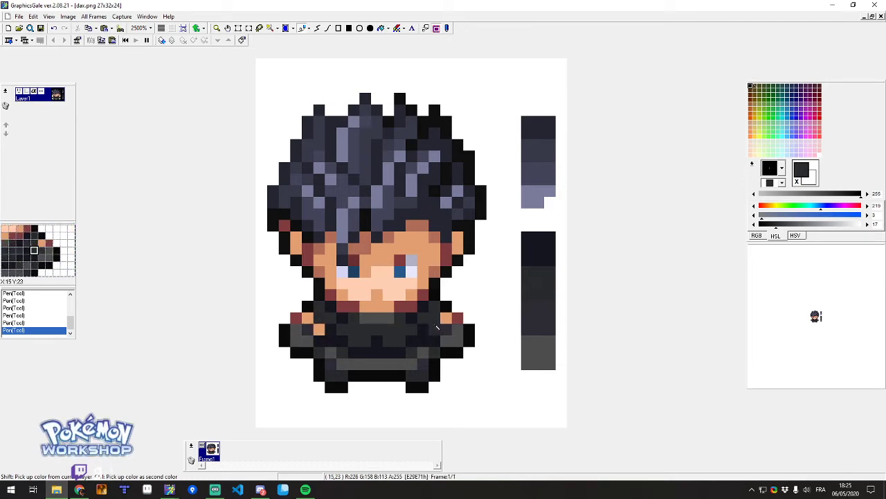
pyautogui.click(438, 334)
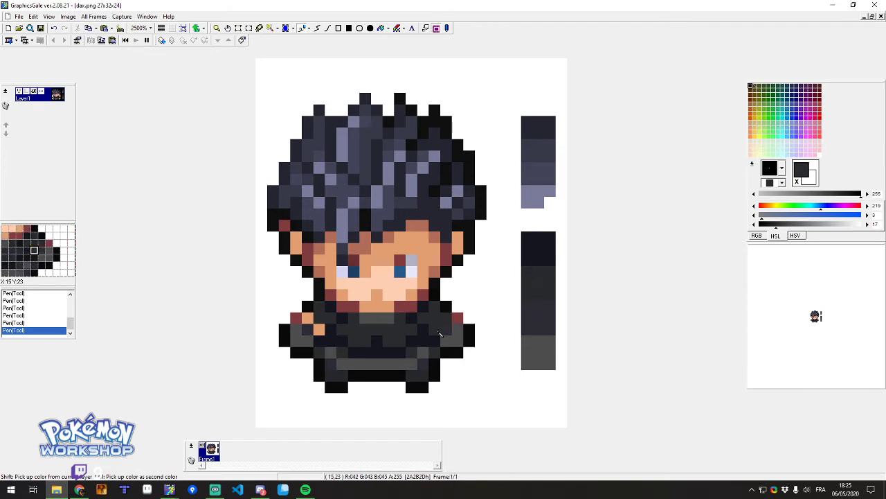
pyautogui.hotkey('ctrl', 'z')
pyautogui.hotkey('ctrl', 'z')
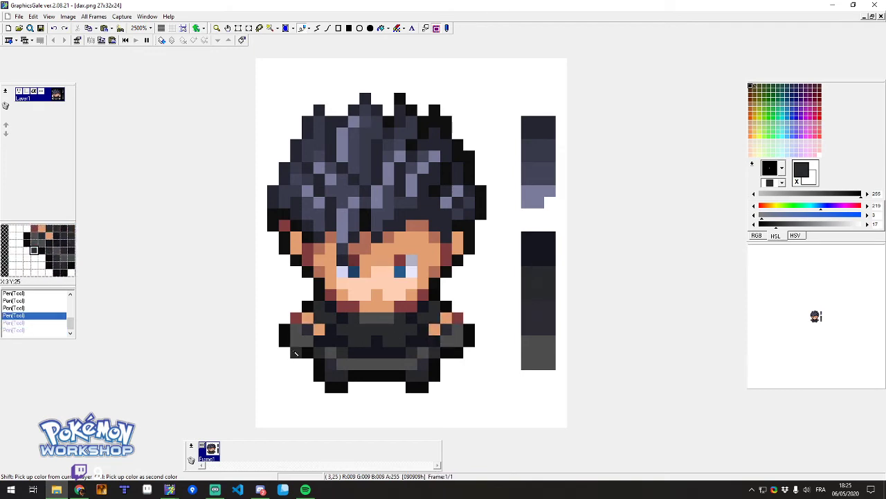
# Replace the dark red pixels on the outer side of both hands with dark grey, and enlarge the preview to 400%.
pyautogui.click(459, 324)
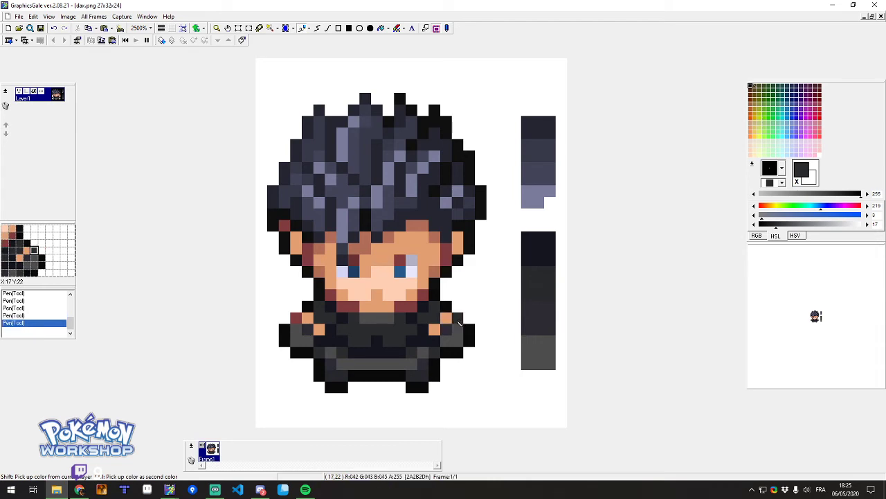
pyautogui.click(294, 319)
pyautogui.rightClick(845, 325)
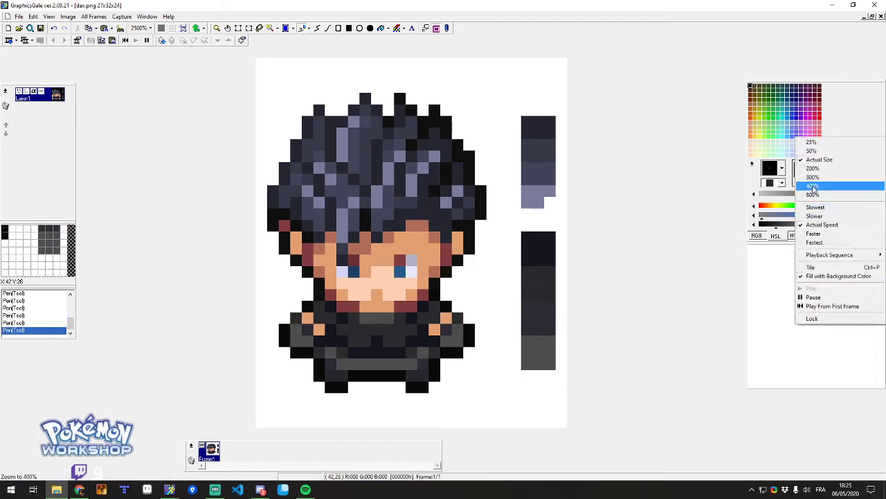
pyautogui.click(813, 187)
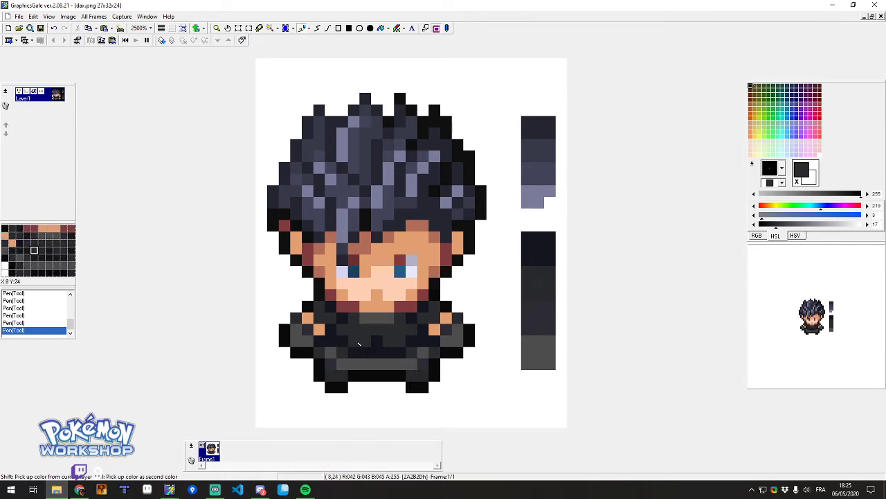
# Darken the outer edge of the right-hand leg with black and the inner edge of the right-hand sleeve with the near-black navy.
pyautogui.rightClick(434, 362)
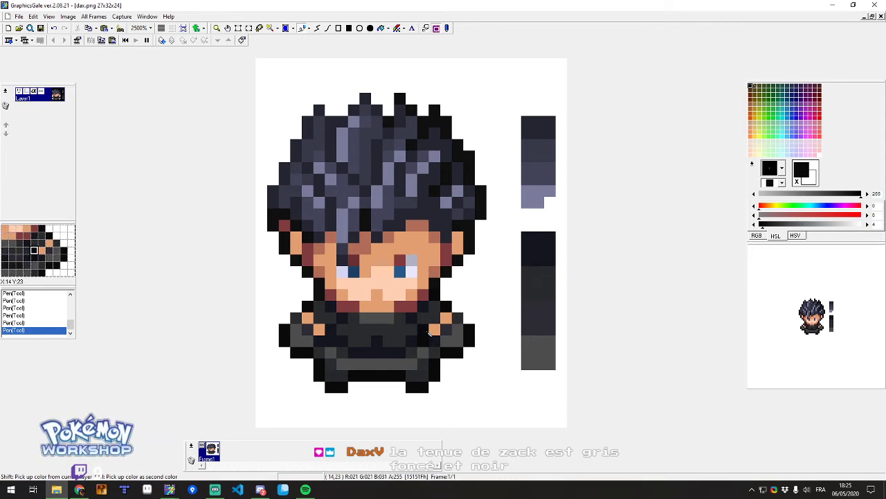
pyautogui.keyDown('shift'); pyautogui.rightClick(437, 354); pyautogui.keyUp('shift')
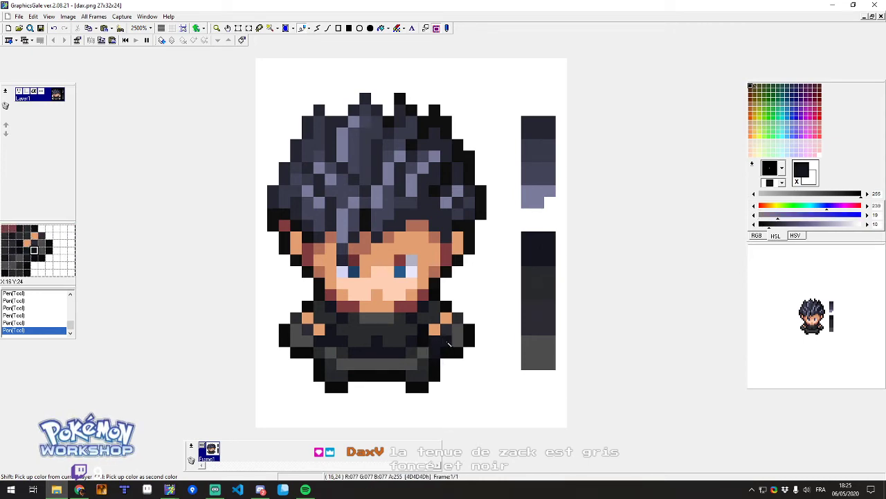
pyautogui.rightClick(449, 344)
pyautogui.rightClick(358, 342)
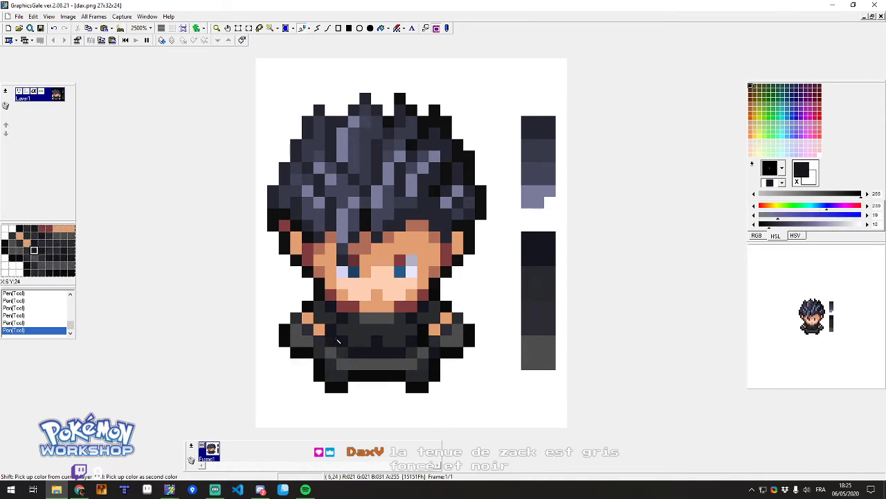
# Darken the left-hand side of the body to match, using navy along the sleeve and black along the leg's outer edge.
pyautogui.keyDown('shift'); pyautogui.rightClick(322, 347); pyautogui.keyUp('shift')
pyautogui.keyDown('shift'); pyautogui.rightClick(326, 356); pyautogui.keyUp('shift')
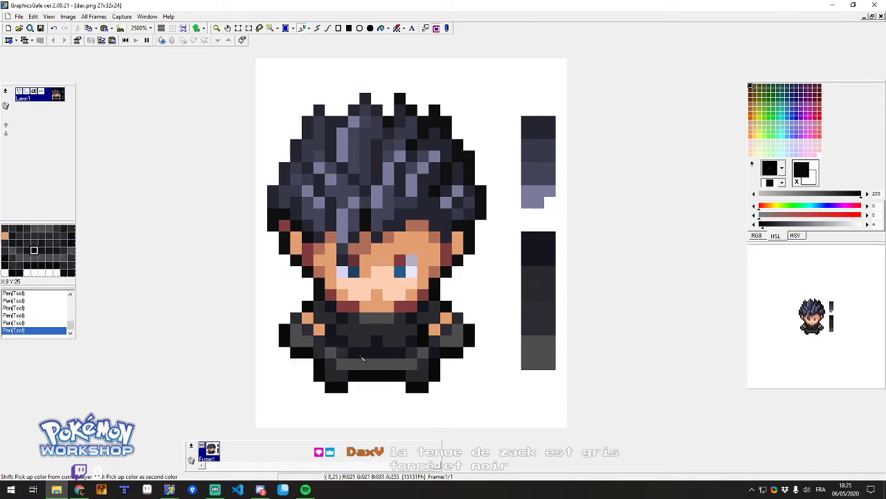
pyautogui.rightClick(349, 356)
pyautogui.click(323, 352)
pyautogui.rightClick(322, 360)
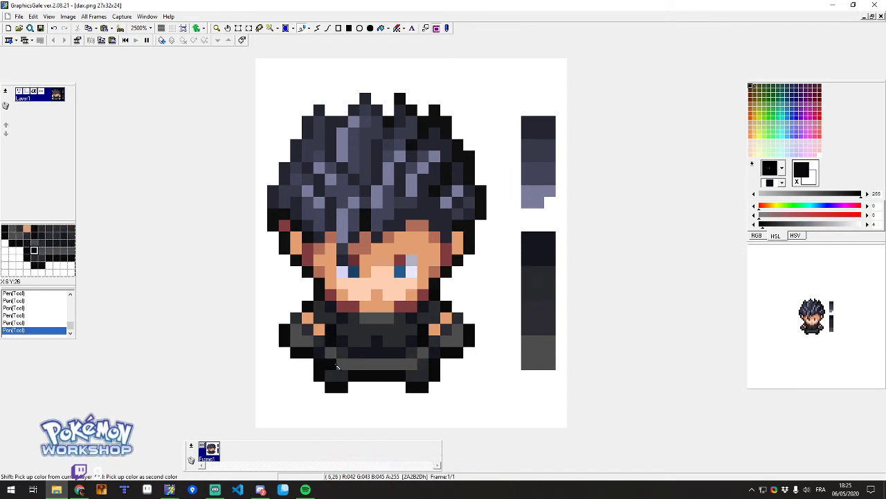
# Repaint the chest with dark grey and near-black navy, shaping the shading into folds below the collar.
pyautogui.keyDown('shift'); pyautogui.rightClick(336, 332); pyautogui.keyUp('shift')
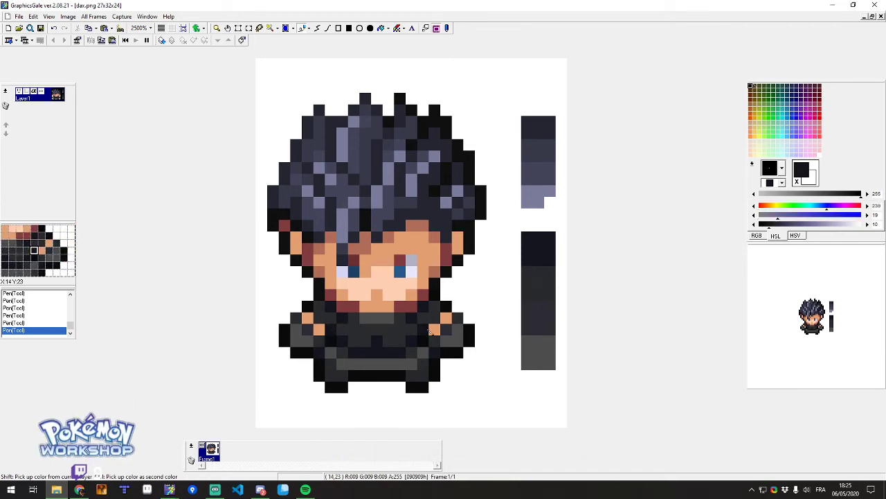
pyautogui.keyDown('shift'); pyautogui.rightClick(415, 322); pyautogui.keyUp('shift')
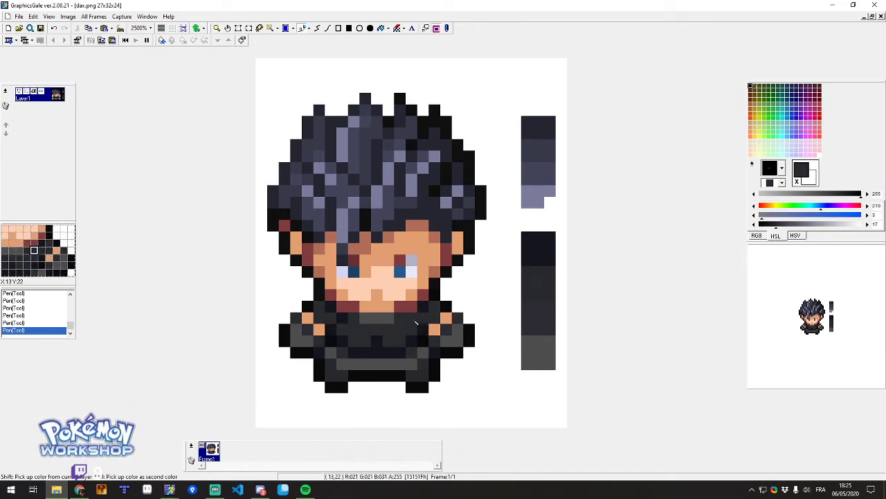
pyautogui.keyDown('shift'); pyautogui.rightClick(331, 312); pyautogui.keyUp('shift')
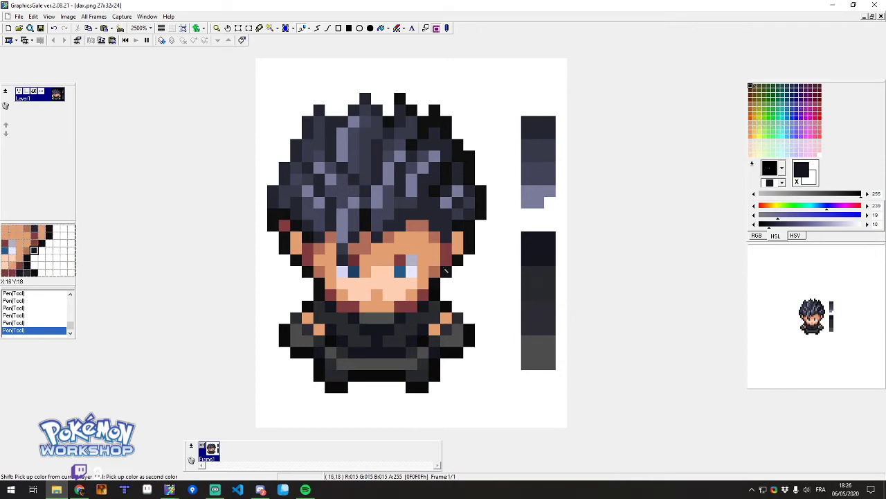
# Soften the dark red jaw shading on both sides of the chin with the reddish-brown skin tone.
pyautogui.rightClick(423, 297)
pyautogui.rightClick(405, 307)
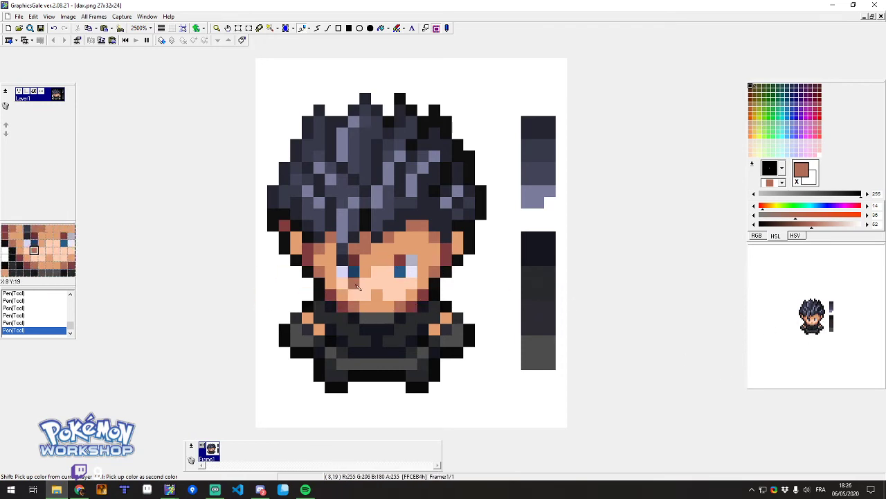
pyautogui.rightClick(374, 279)
pyautogui.rightClick(364, 259)
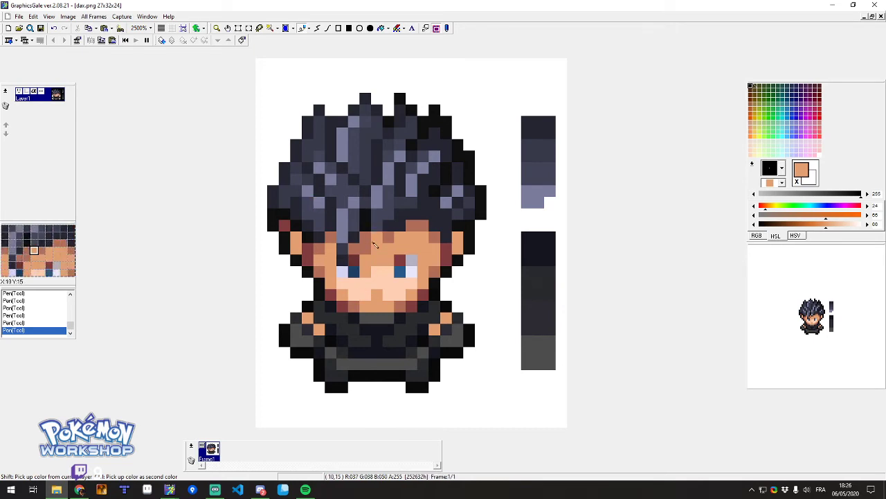
# Sample the hair's shades from the near-black shadows to the light highlight strand to examine its colour ramp.
pyautogui.rightClick(447, 182)
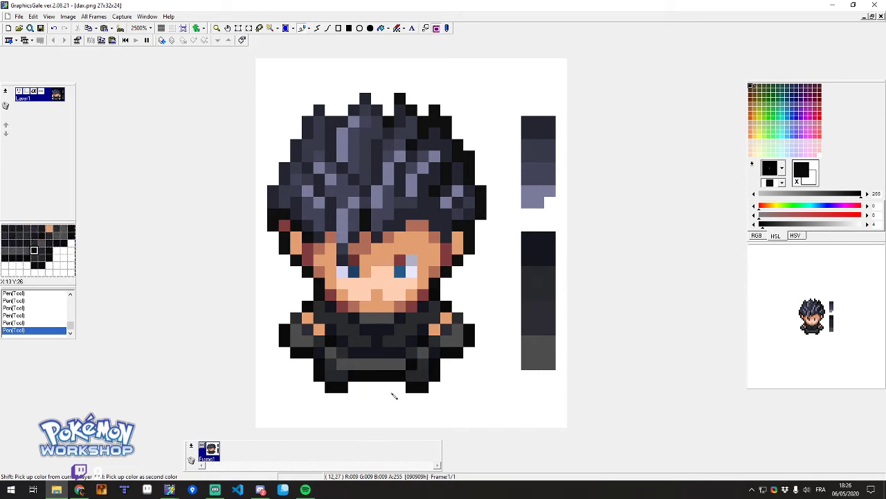
pyautogui.rightClick(434, 191)
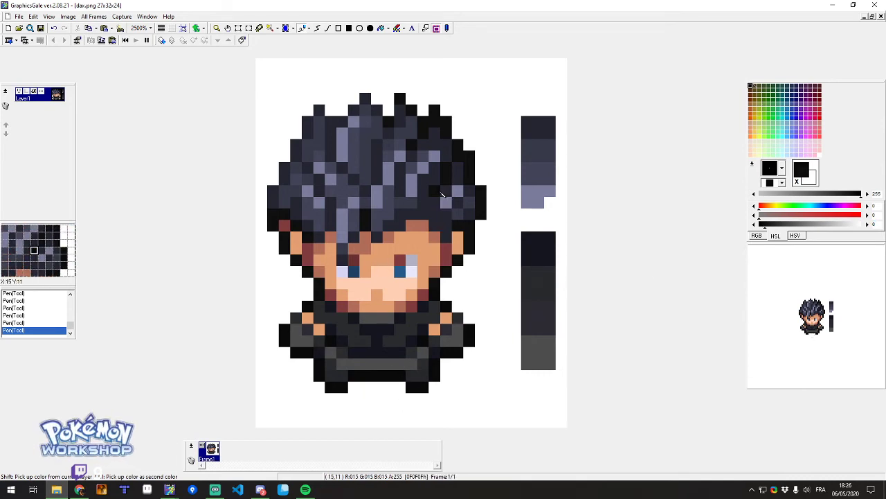
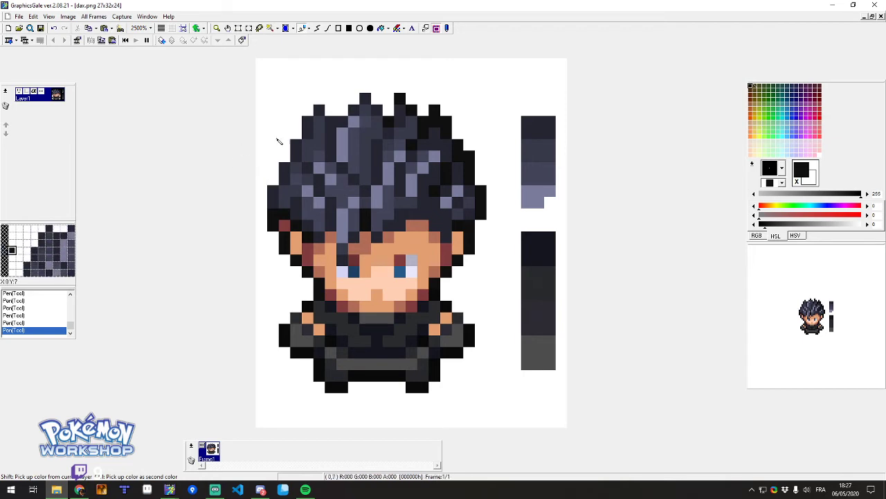
pyautogui.click(346, 148)
pyautogui.rightClick(354, 148)
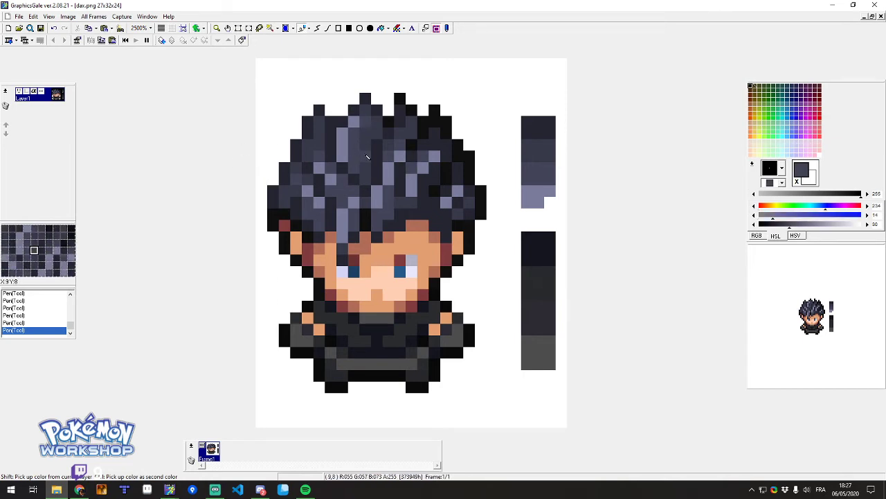
pyautogui.rightClick(366, 156)
pyautogui.rightClick(377, 156)
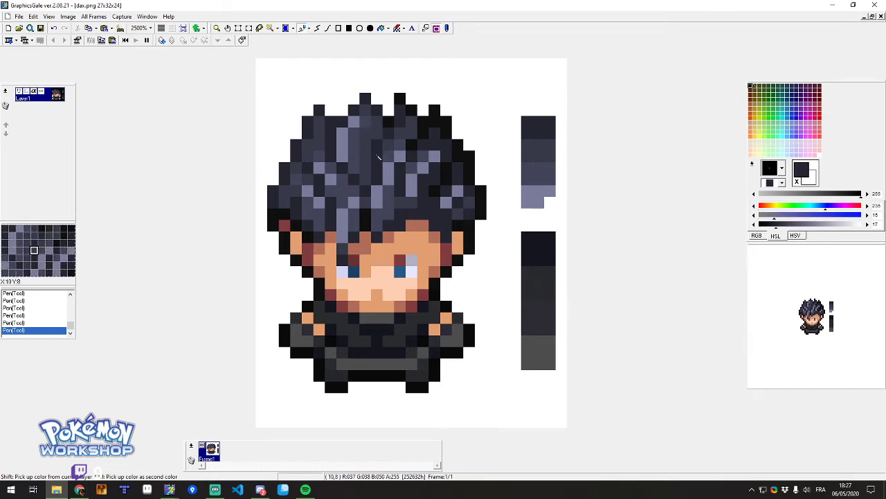
pyautogui.keyDown('ctrl'); pyautogui.click(344, 147); pyautogui.keyUp('ctrl')
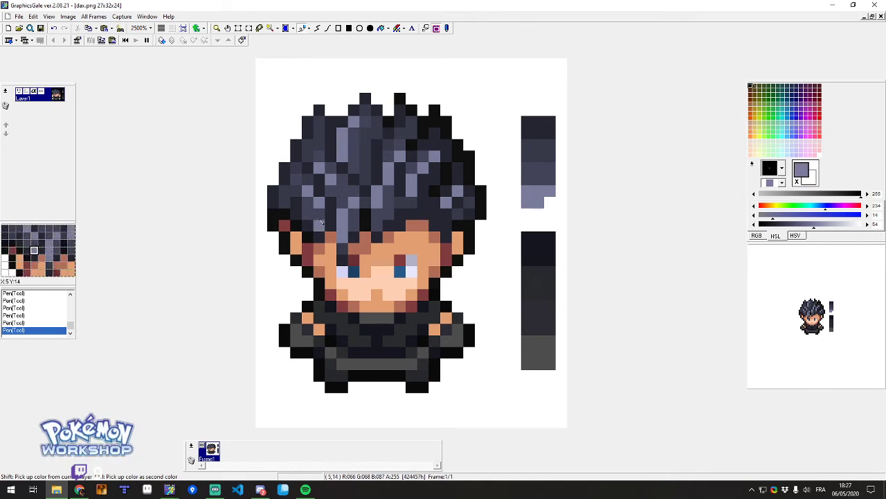
# Paint over the light highlight strands in the centre and right-hand side of the hair with the slate-blue midtone #424457.
pyautogui.keyDown('ctrl'); pyautogui.click(369, 225); pyautogui.keyUp('ctrl')
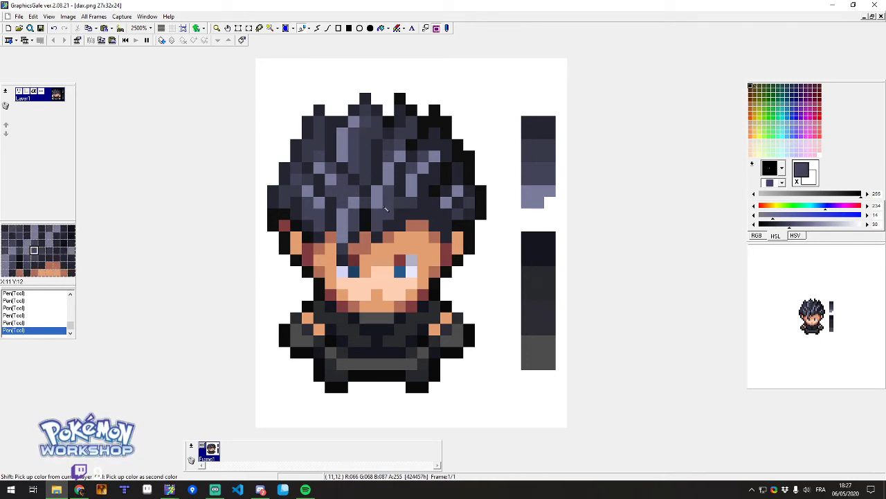
pyautogui.click(379, 203)
pyautogui.click(380, 191)
pyautogui.click(389, 180)
pyautogui.click(389, 168)
pyautogui.click(399, 157)
pyautogui.click(411, 190)
pyautogui.click(414, 178)
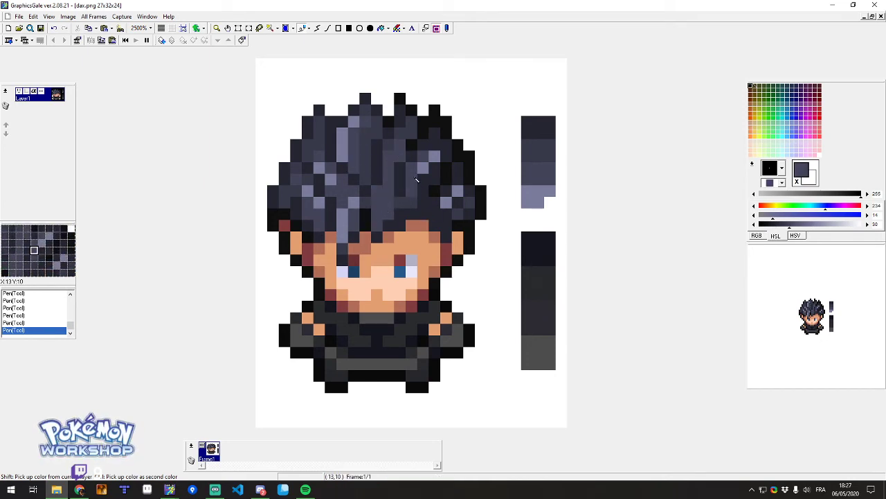
pyautogui.moveTo(417, 179)
pyautogui.mouseDown()
pyautogui.moveTo(432, 158)
pyautogui.moveTo(447, 210)
pyautogui.mouseUp()
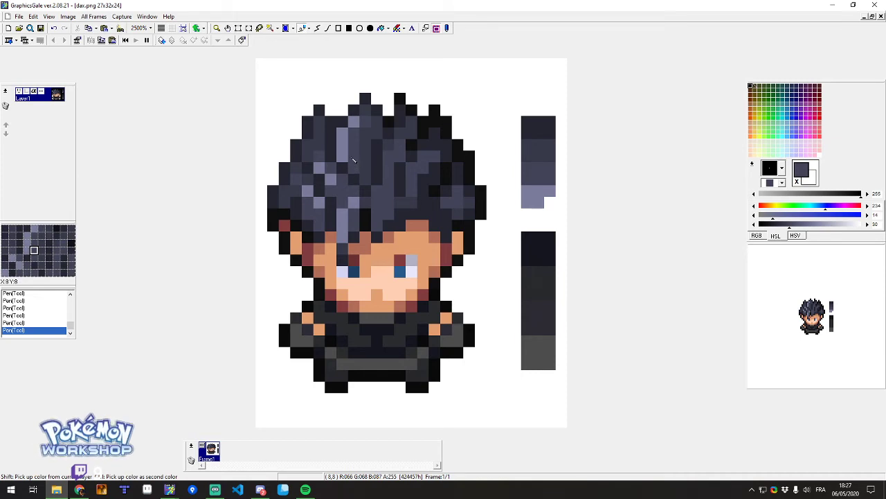
# Cover the long highlight strands on the left-hand part of the hair and the front lock with the slate-blue midtone.
pyautogui.moveTo(352, 160)
pyautogui.mouseDown()
pyautogui.moveTo(342, 148)
pyautogui.moveTo(353, 131)
pyautogui.mouseUp()
pyautogui.click(353, 128)
pyautogui.click(331, 179)
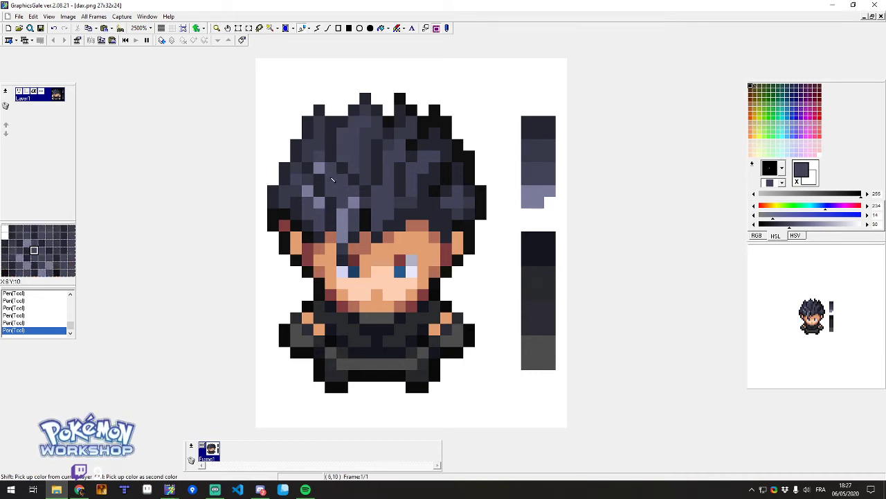
pyautogui.moveTo(347, 205); pyautogui.dragTo(341, 236)
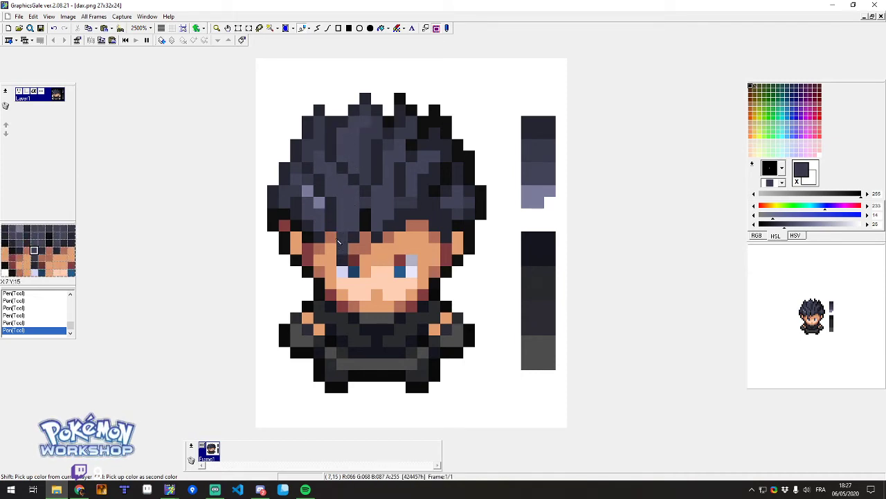
# Try to extend the front lock's tip over the forehead with dark hair shades and a black edge.
pyautogui.rightClick(352, 238)
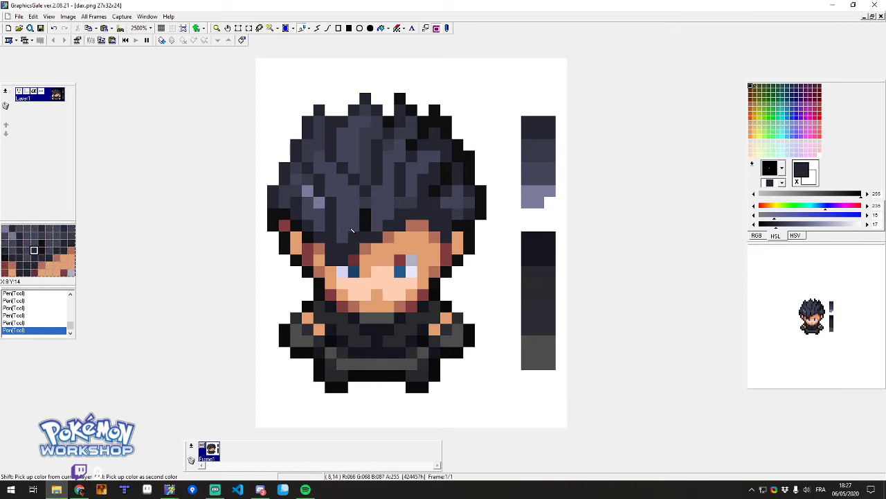
pyautogui.rightClick(353, 231)
pyautogui.moveTo(354, 238); pyautogui.dragTo(344, 248)
pyautogui.rightClick(363, 223)
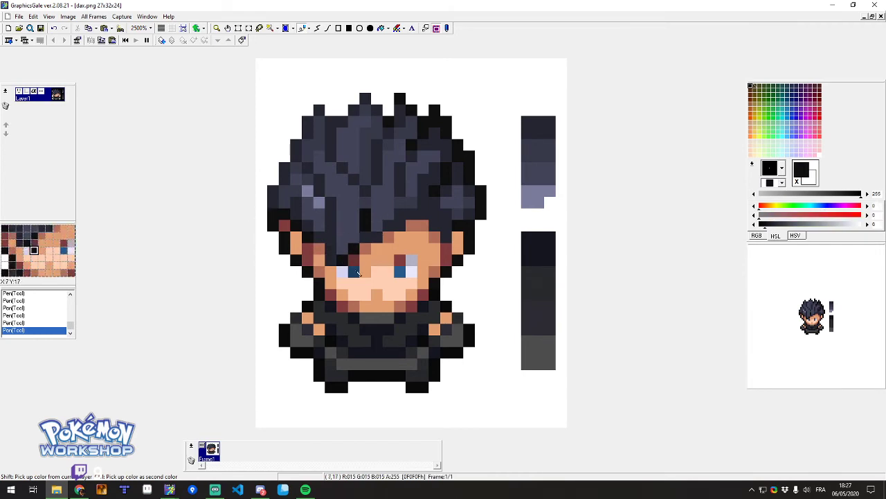
# Undo the latest pen strokes on the front lock's tip.
pyautogui.hotkey('ctrl', 'z')
pyautogui.hotkey('ctrl', 'z')
pyautogui.hotkey('ctrl', 'z')
pyautogui.hotkey('ctrl', 'z')
pyautogui.hotkey('ctrl', 'z')
pyautogui.hotkey('ctrl', 'z')
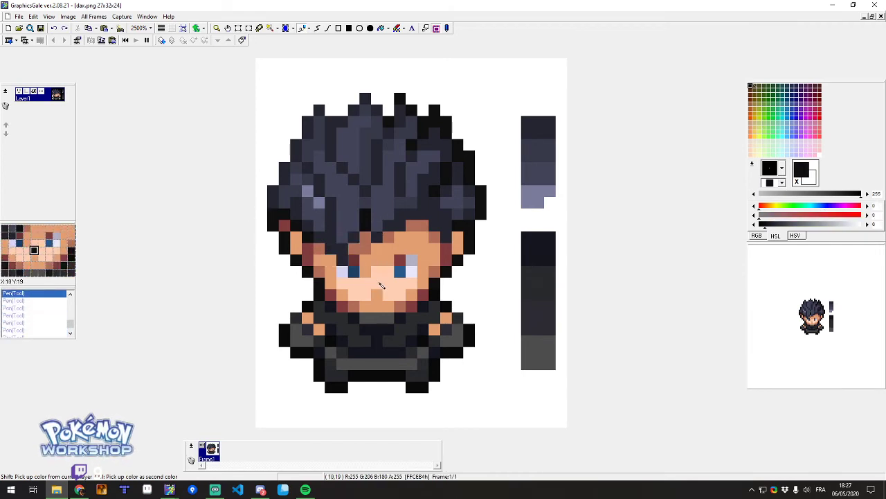
pyautogui.hotkey('ctrl', 'z')
# Redraw the front lock's tip with dark navy along its left edge and near-black pixels along its lower right edge.
pyautogui.rightClick(331, 226)
pyautogui.moveTo(331, 237); pyautogui.dragTo(331, 254)
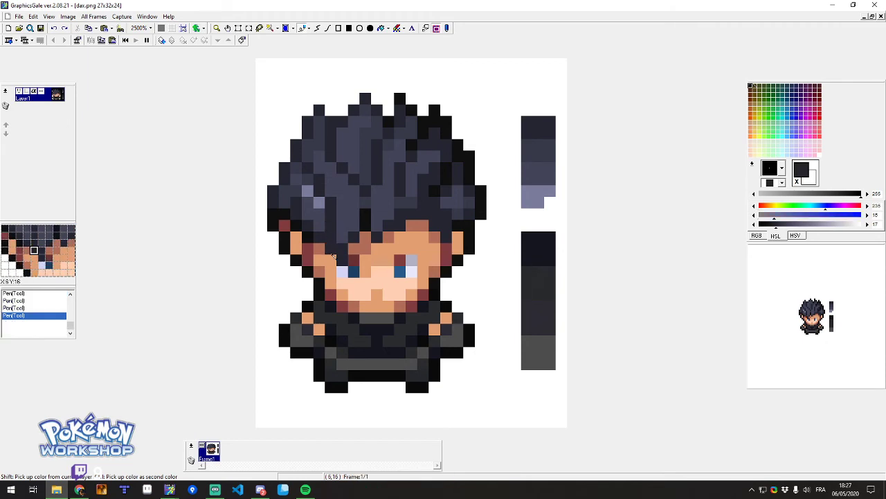
pyautogui.keyDown('shift'); pyautogui.click(372, 227); pyautogui.keyUp('shift')
pyautogui.click(353, 237)
pyautogui.click(342, 249)
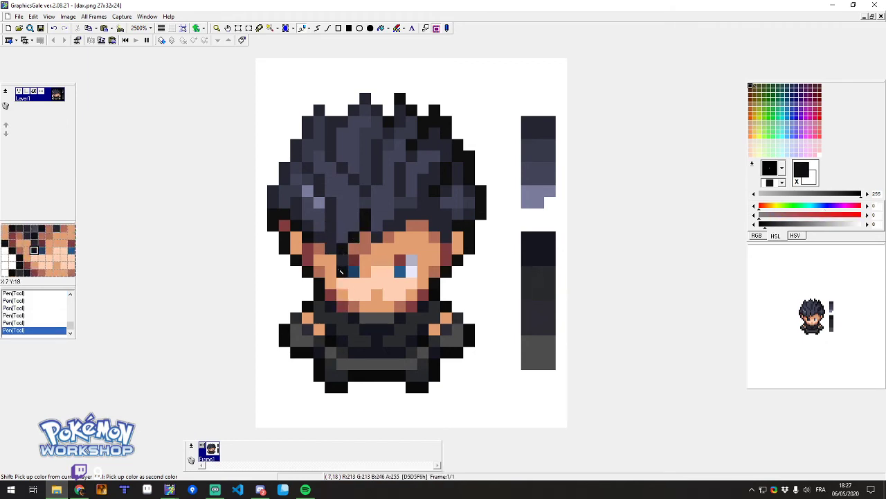
# Recolour the pixel above the left-hand eye with dark grey and clean up the forehead beside the fringe with skin tones.
pyautogui.rightClick(413, 261)
pyautogui.click(344, 260)
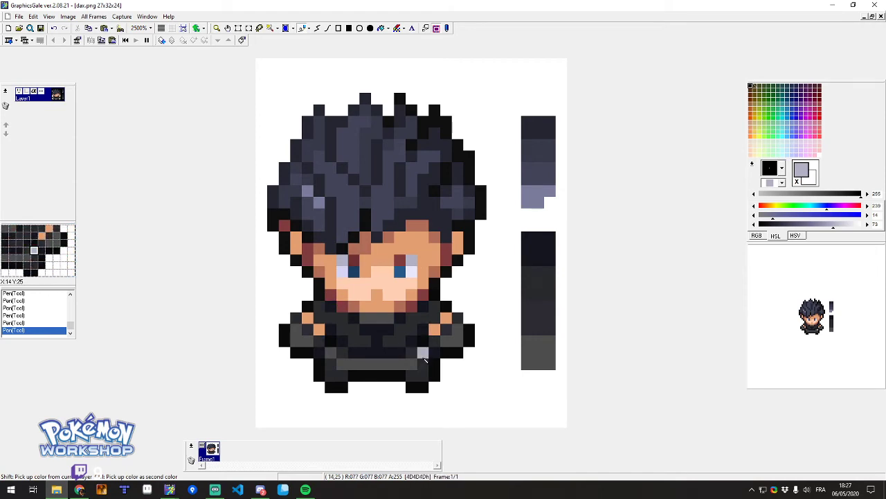
pyautogui.keyDown('ctrl'); pyautogui.click(425, 361); pyautogui.keyUp('ctrl')
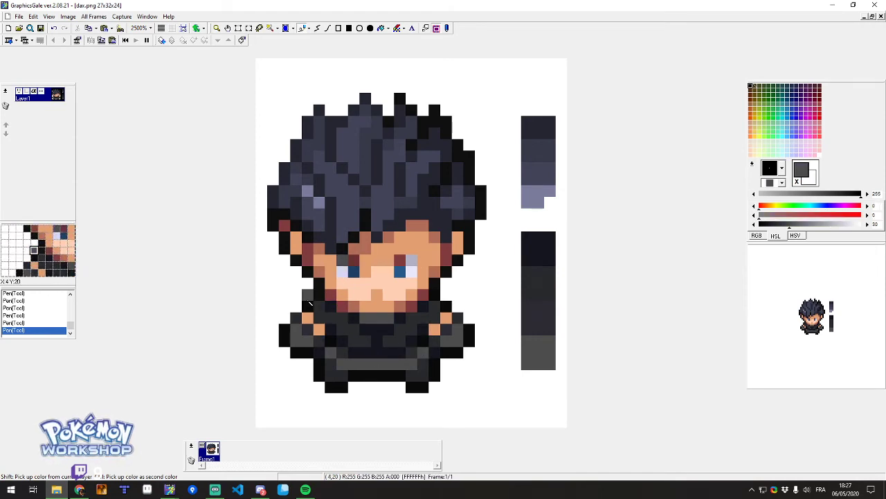
pyautogui.keyDown('ctrl'); pyautogui.click(365, 251); pyautogui.keyUp('ctrl')
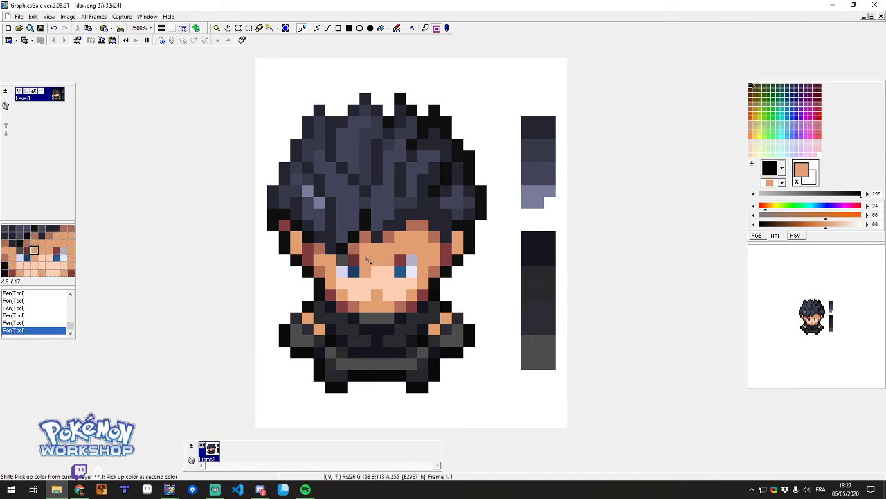
pyautogui.keyDown('ctrl'); pyautogui.click(373, 236); pyautogui.keyUp('ctrl')
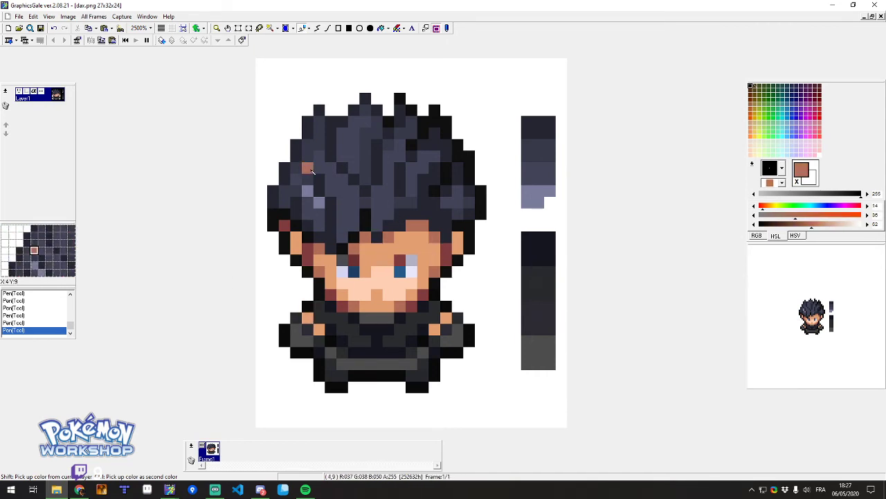
# Smooth the central hair strands and replace the hair shade #373949 with the darker #2E303D across the whole sprite.
pyautogui.keyDown('ctrl'); pyautogui.click(345, 187); pyautogui.keyUp('ctrl')
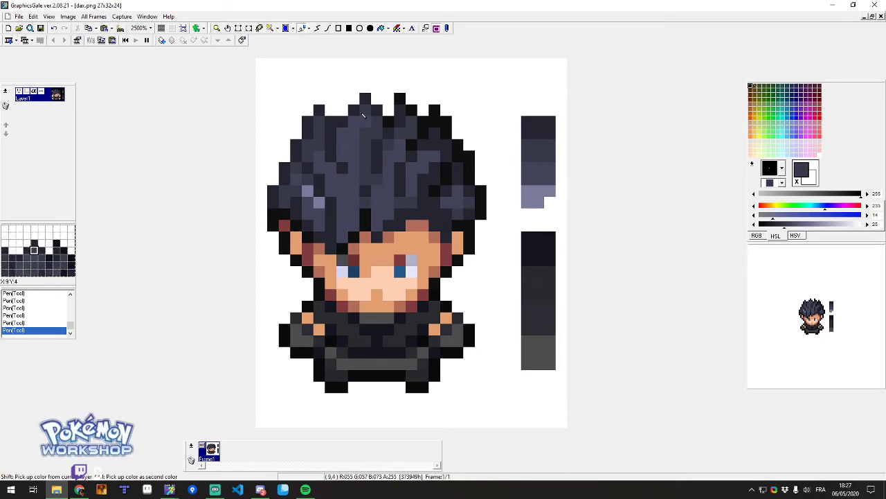
pyautogui.keyDown('ctrl'); pyautogui.click(371, 147); pyautogui.keyUp('ctrl')
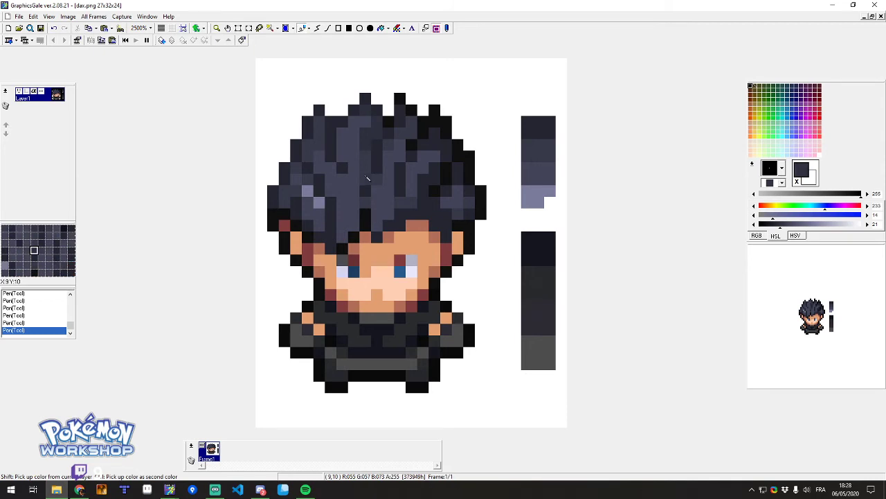
pyautogui.press('x')
pyautogui.rightClick(409, 154)
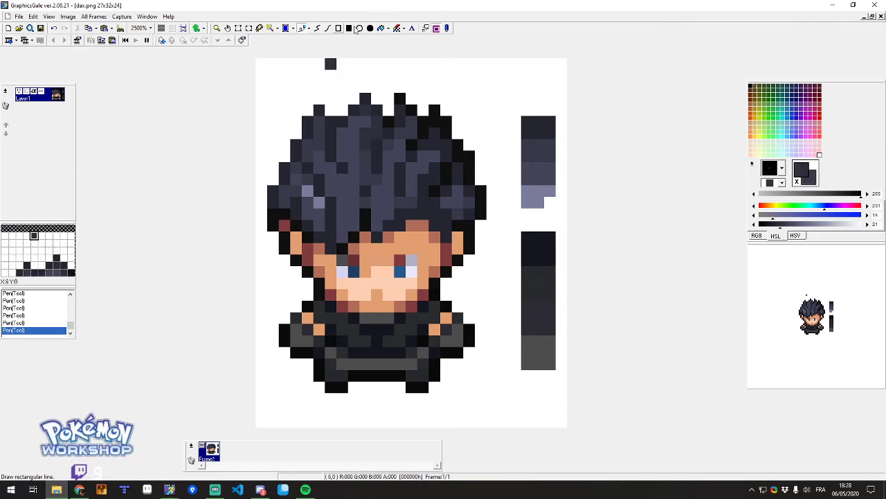
pyautogui.click(397, 28)
pyautogui.click(781, 168)
pyautogui.click(765, 283)
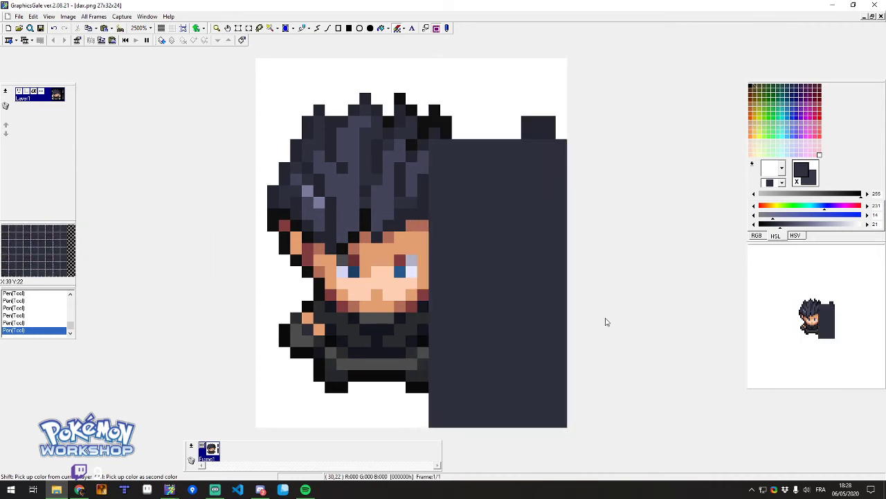
pyautogui.click(781, 168)
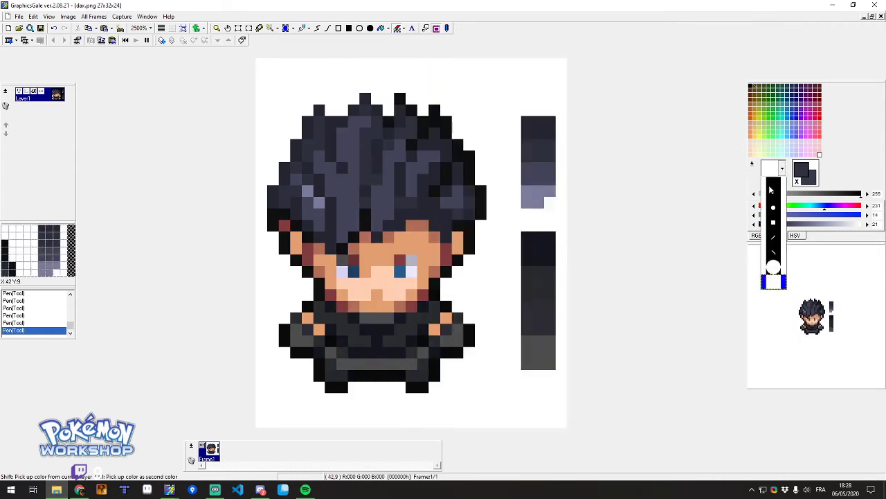
pyautogui.click(770, 186)
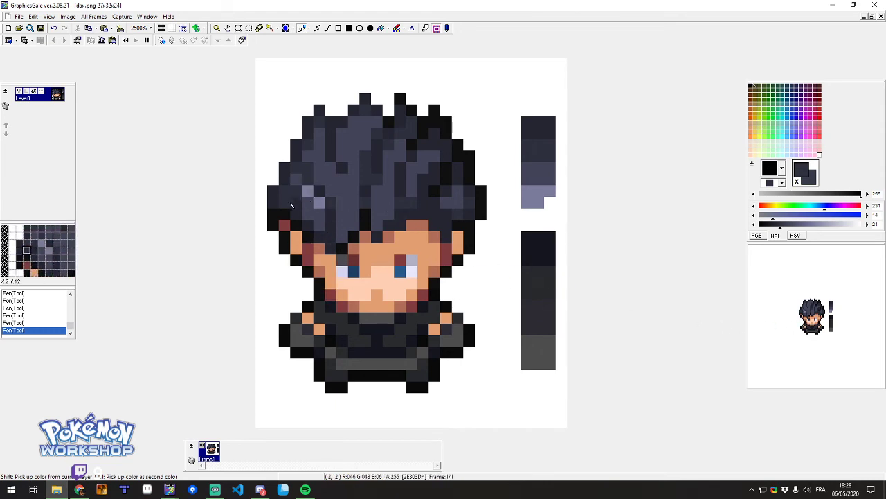
# Darken the lighter pixels on the hair's right-hand side with #2E303D and cover the remaining left-hand highlights with the slate-blue midtone.
pyautogui.click(460, 202)
pyautogui.click(459, 193)
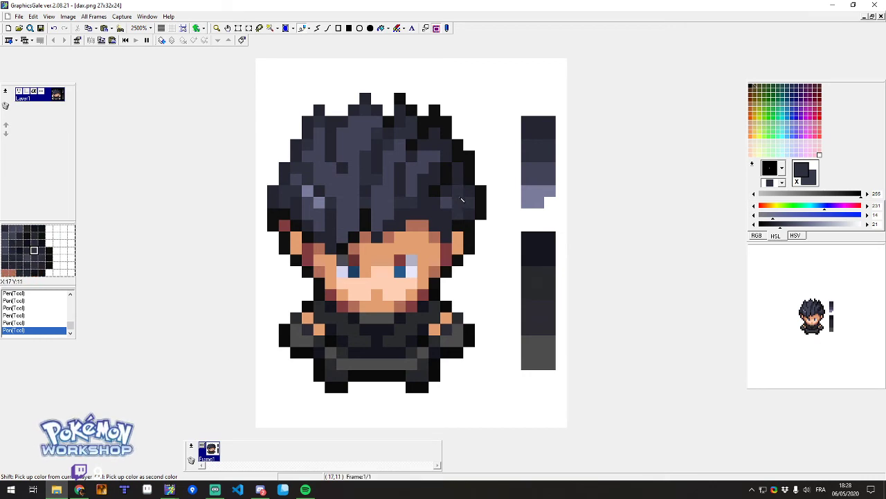
pyautogui.click(450, 203)
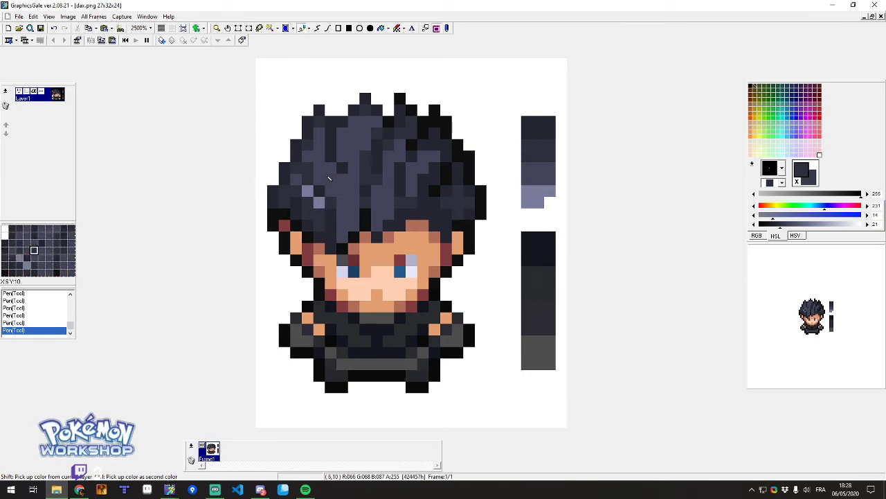
pyautogui.click(306, 190)
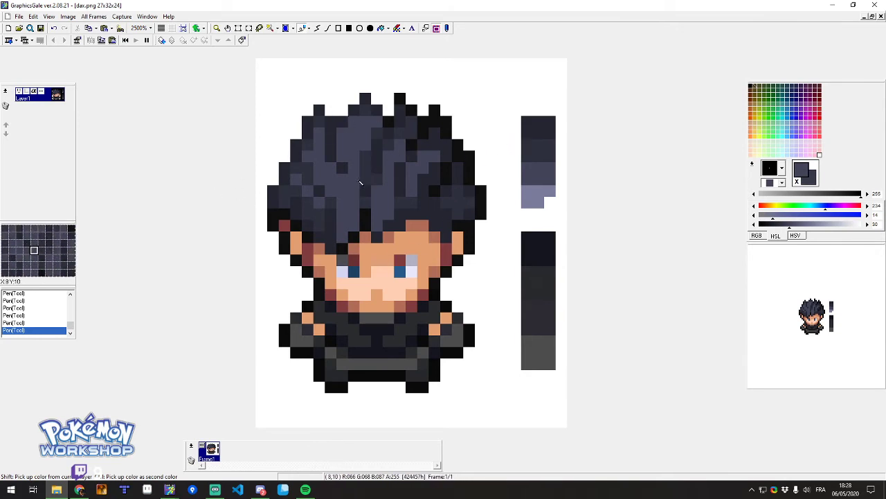
# Reshape the strands at the centre of the hair by alternating the midtone #424457 with the darker #2E303D.
pyautogui.click(379, 133)
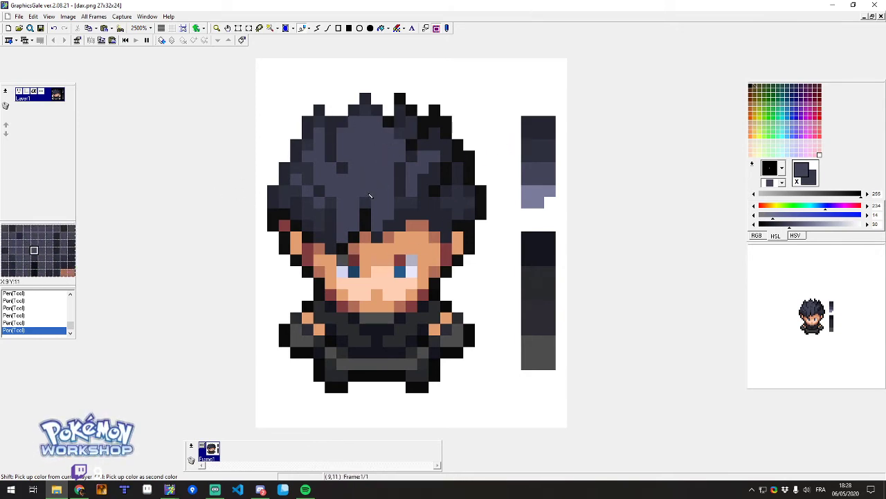
pyautogui.rightClick(368, 192)
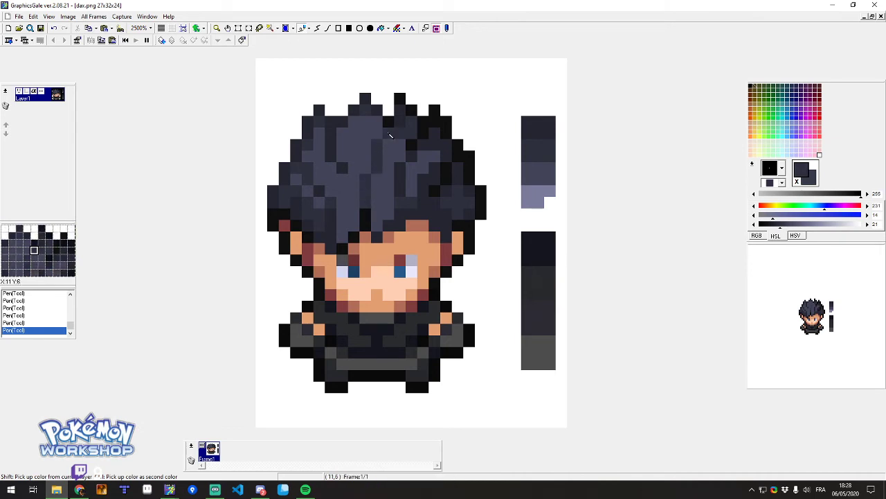
pyautogui.rightClick(391, 158)
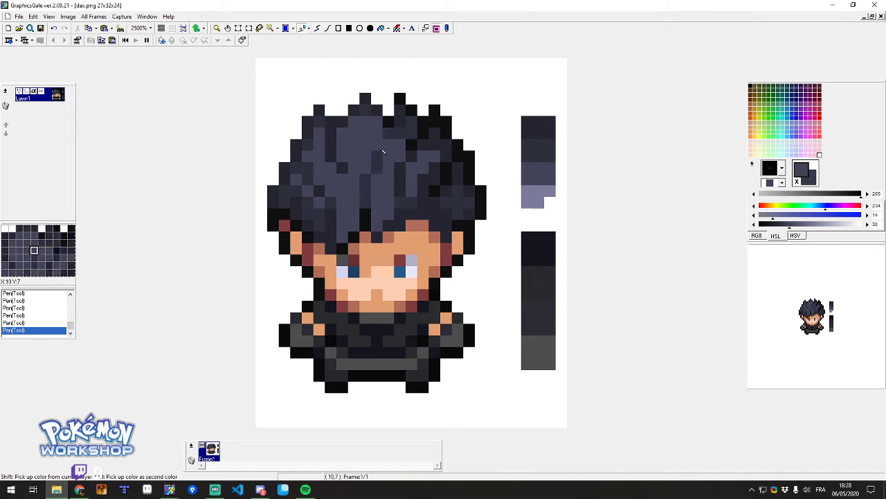
pyautogui.rightClick(379, 180)
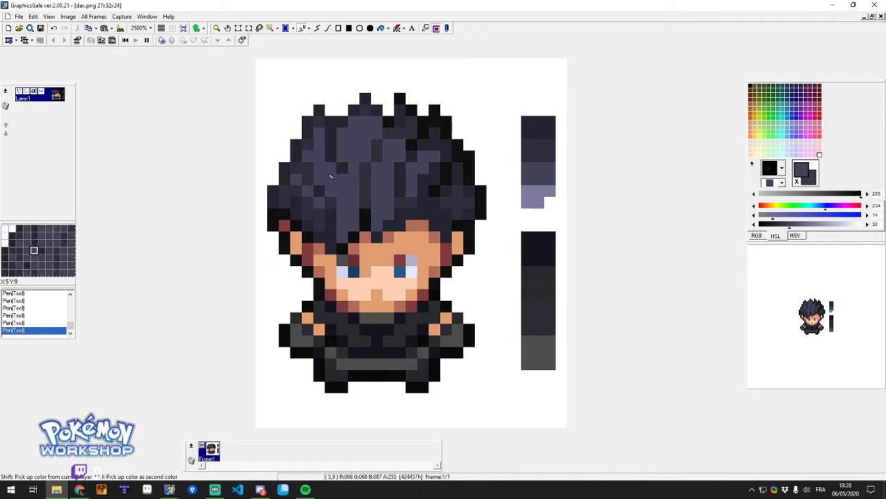
pyautogui.rightClick(367, 178)
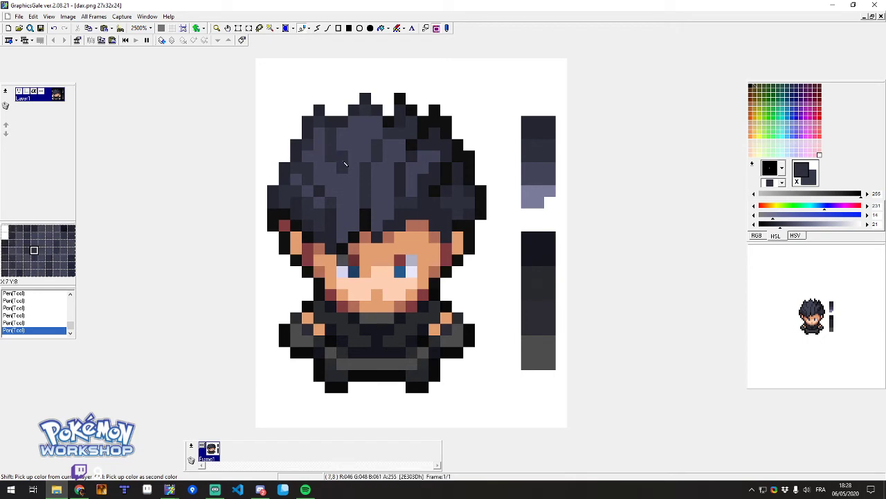
pyautogui.rightClick(344, 159)
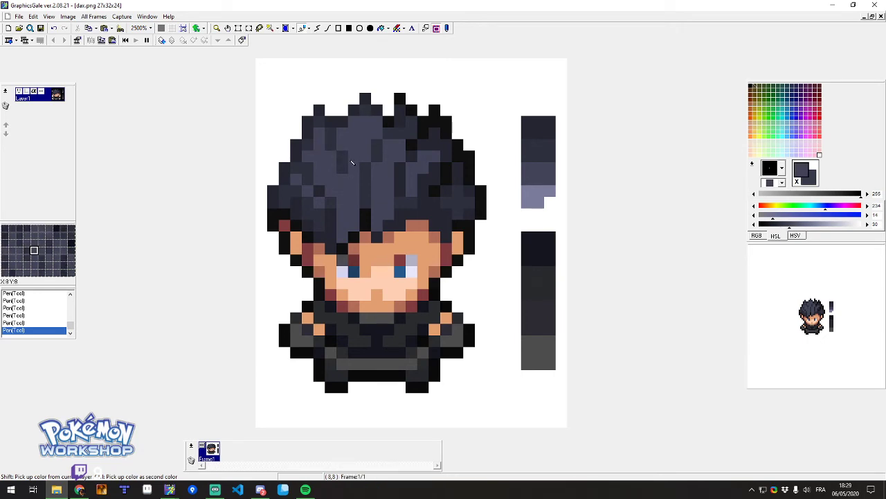
# Touch up the hair above the right-hand ear with black and dark slate, checking the sprite at a smaller scale.
pyautogui.scroll(-4, 377, 169)
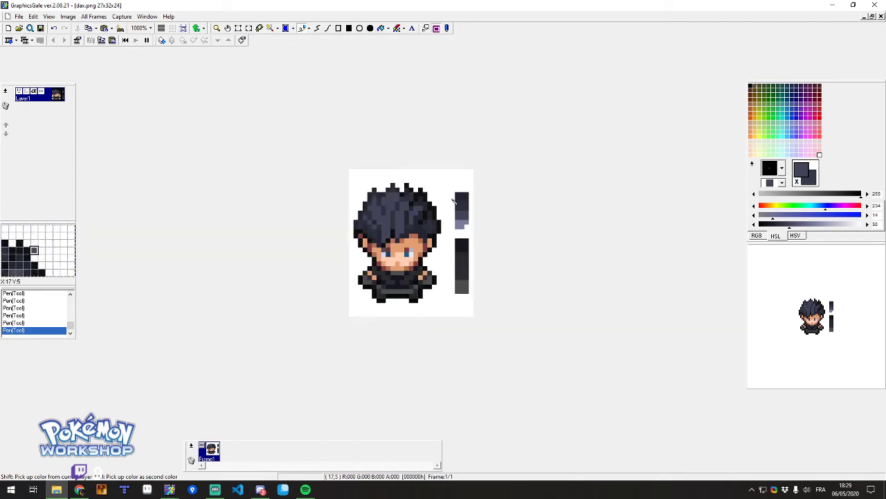
pyautogui.scroll(-1, 352, 246)
pyautogui.scroll(5, 450, 207)
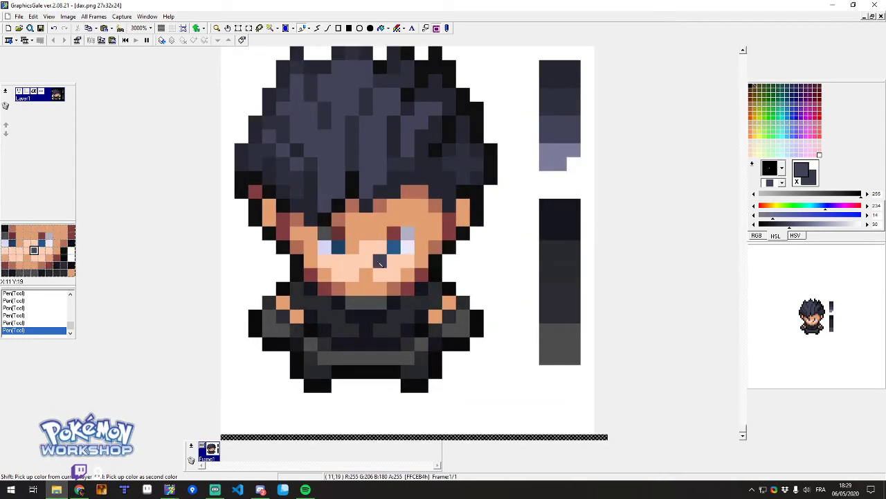
pyautogui.rightClick(463, 192)
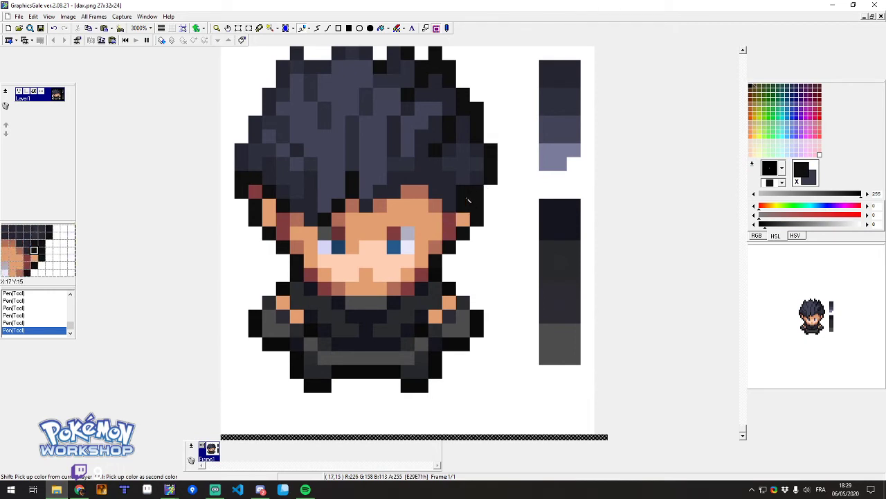
pyautogui.rightClick(442, 174)
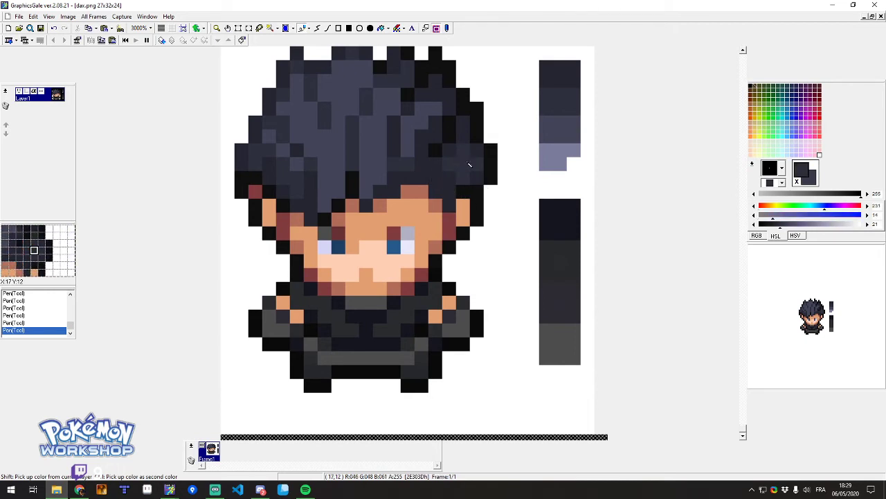
pyautogui.scroll(-4, 465, 168)
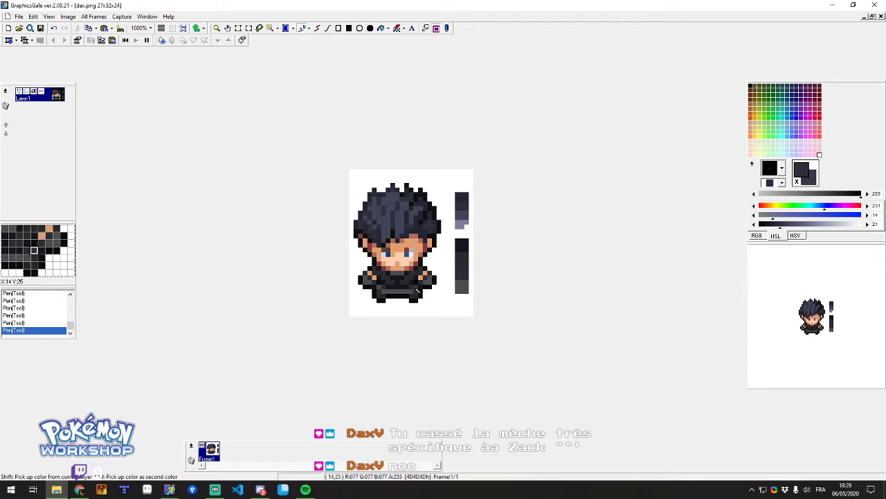
# Close dax.png and open Freddie_Mercury_Martinez.png from the Exercices rendus folder.
pyautogui.click(873, 5)
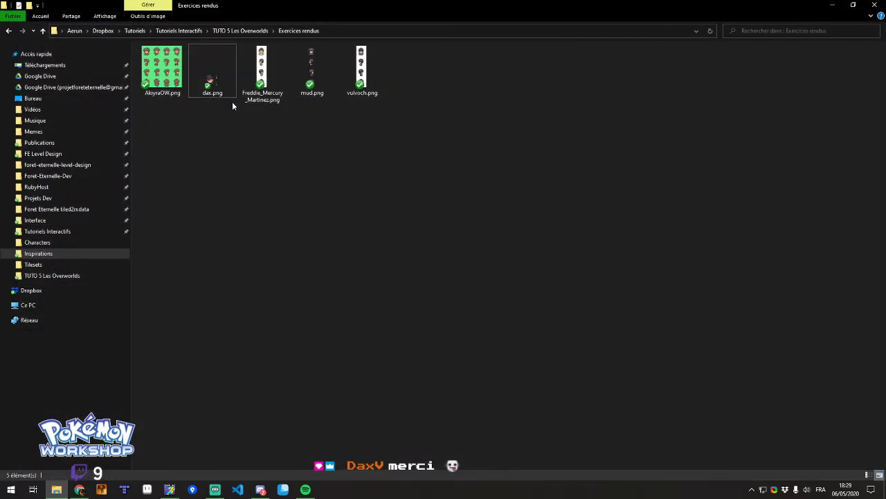
pyautogui.doubleClick(262, 72)
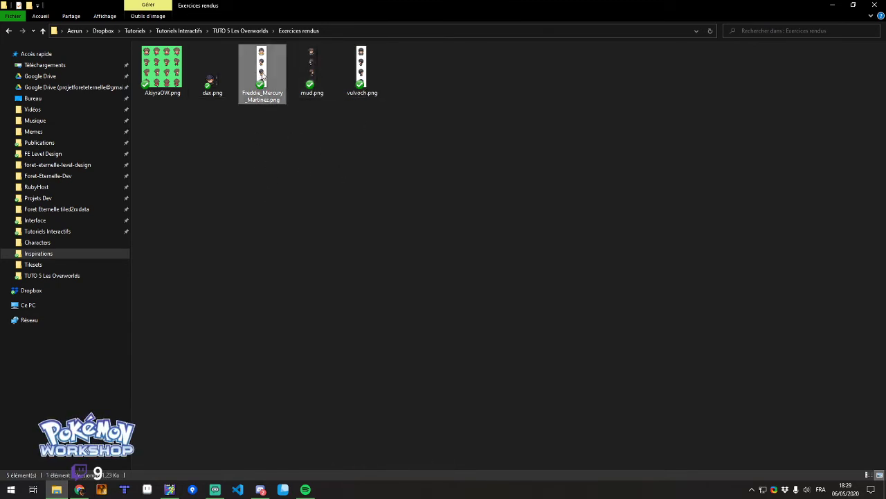
pyautogui.click(112, 55)
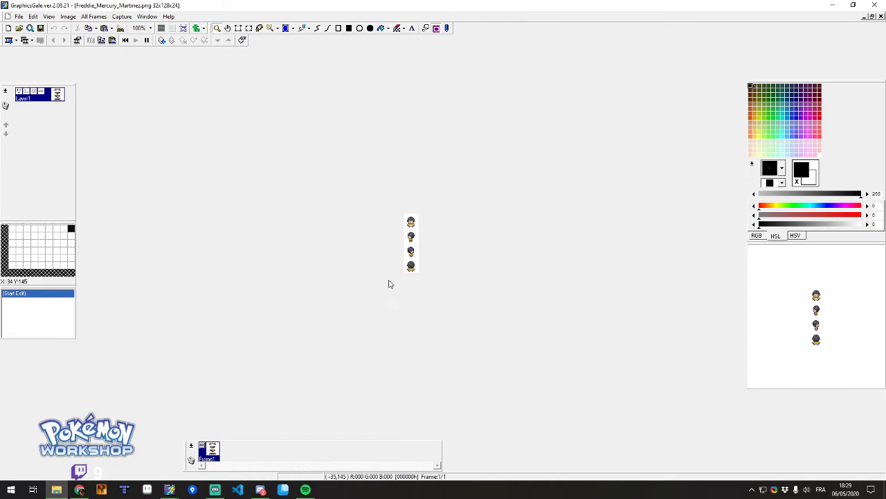
# Examine the front and side views in the Freddie_Mercury_Martinez.png sprite sheet up close.
pyautogui.click(410, 235)
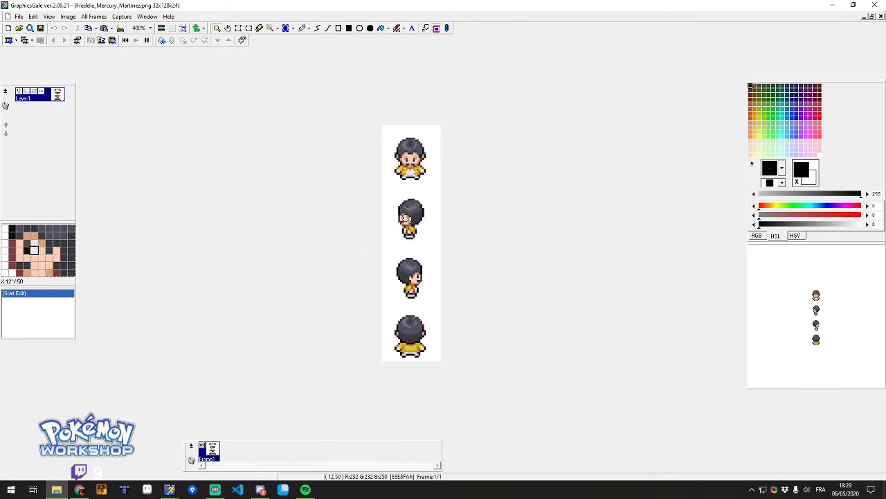
pyautogui.click(419, 148)
pyautogui.click(419, 148)
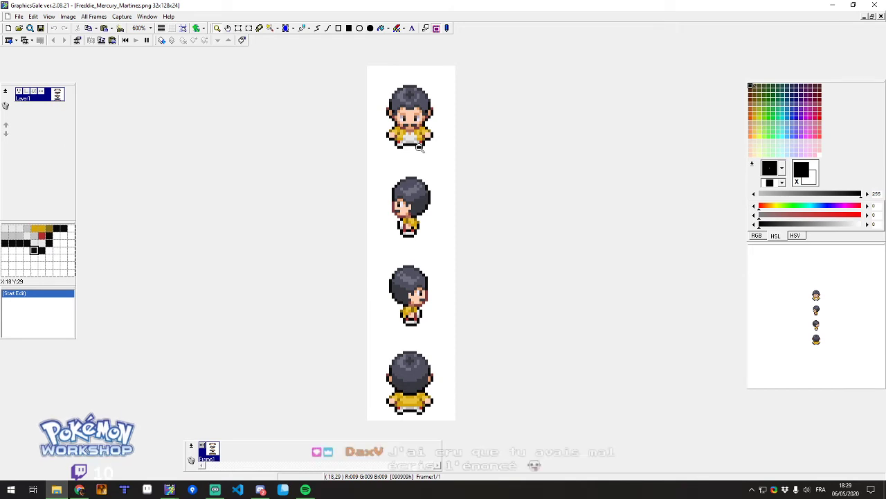
pyautogui.click(395, 183)
pyautogui.click(394, 184)
pyautogui.click(395, 184)
pyautogui.click(378, 193)
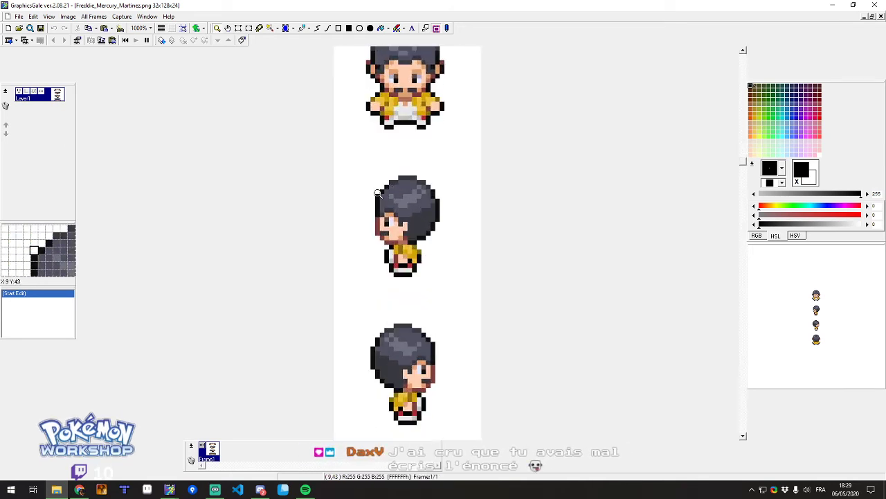
pyautogui.scroll(2, 388, 207)
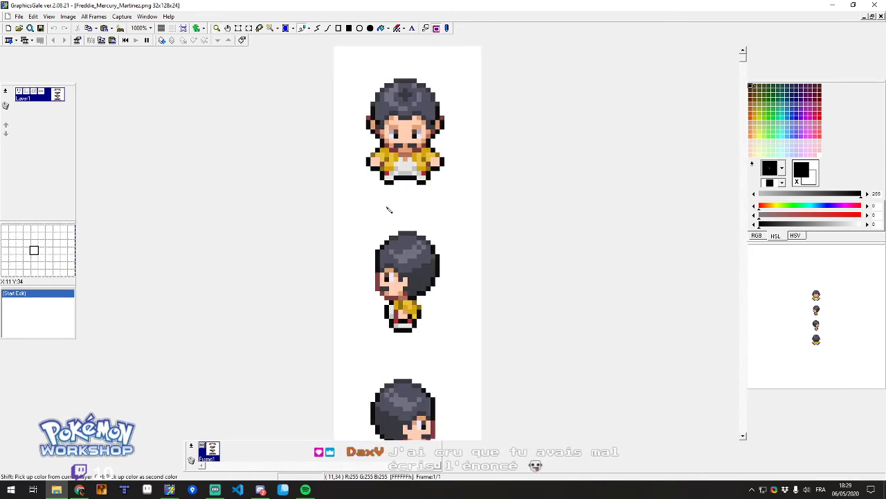
pyautogui.click(381, 82)
pyautogui.scroll(2, 380, 79)
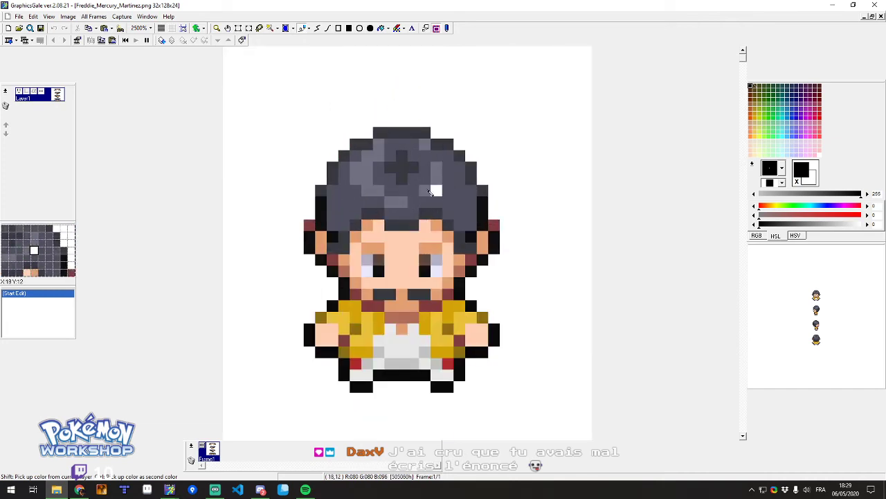
pyautogui.scroll(-3, 415, 191)
pyautogui.scroll(1, 398, 192)
pyautogui.scroll(-3, 400, 191)
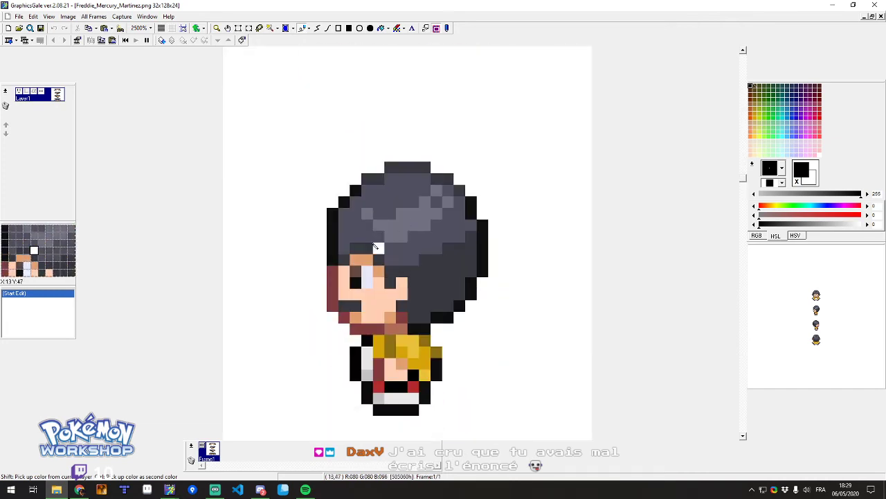
pyautogui.scroll(3, 408, 238)
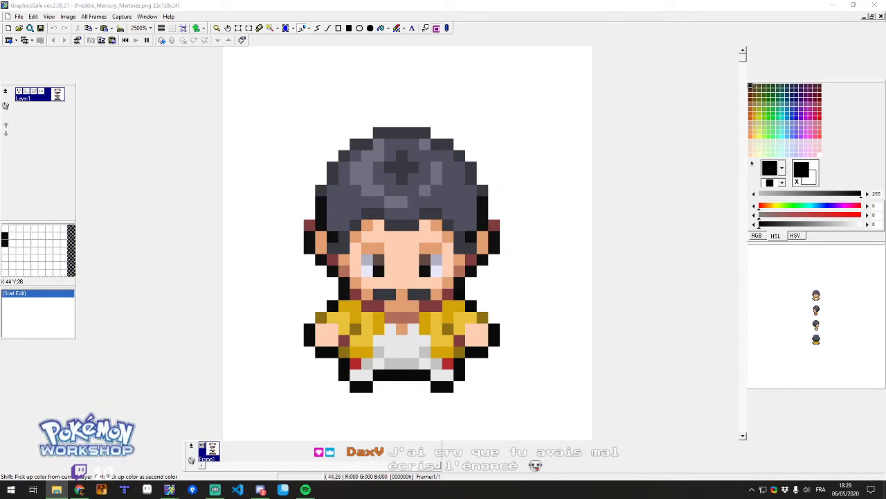
# Open Scientifique ROSA.png from the Inspirations folder of TUTO 5 Les Overworlds, inspect its hair as a reference, and close it.
pyautogui.hotkey('alt', 'Tab')
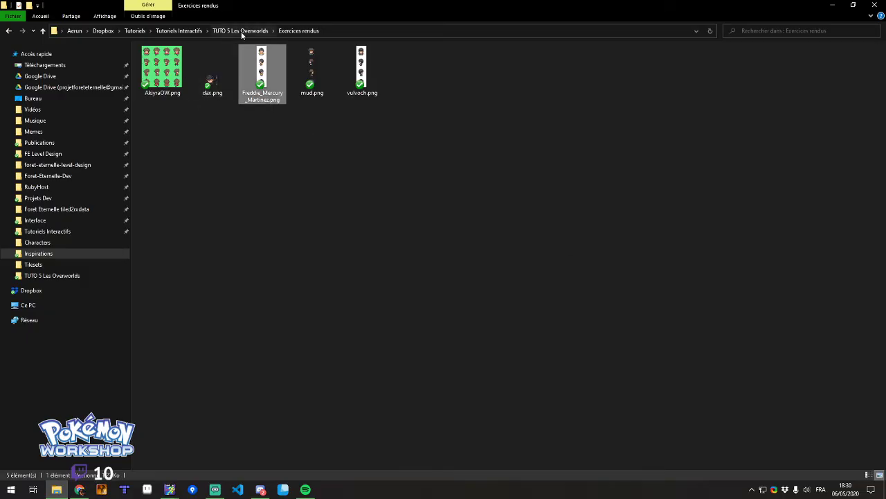
pyautogui.click(243, 32)
pyautogui.doubleClick(166, 80)
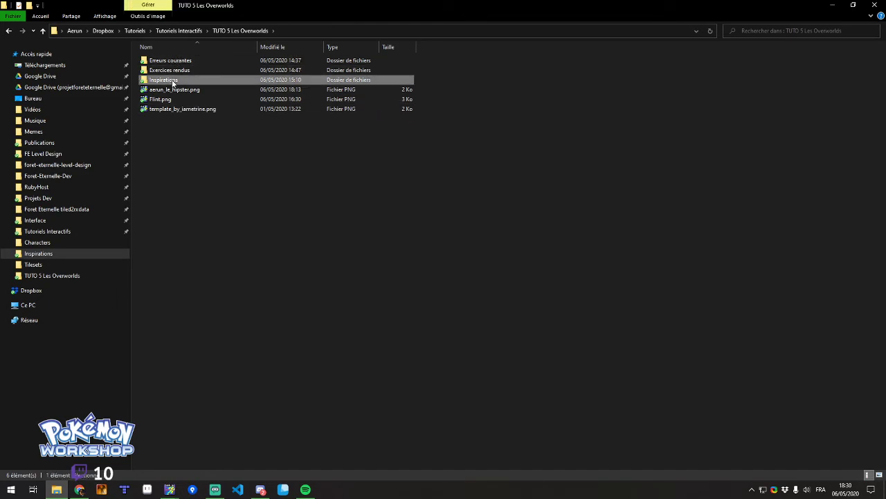
pyautogui.click(473, 73)
pyautogui.doubleClick(473, 73)
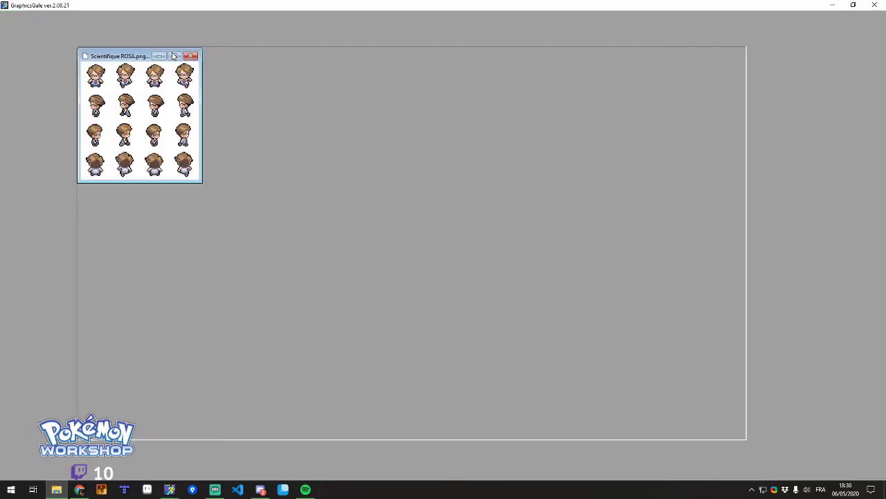
pyautogui.scroll(2, 353, 221)
pyautogui.scroll(2, 351, 221)
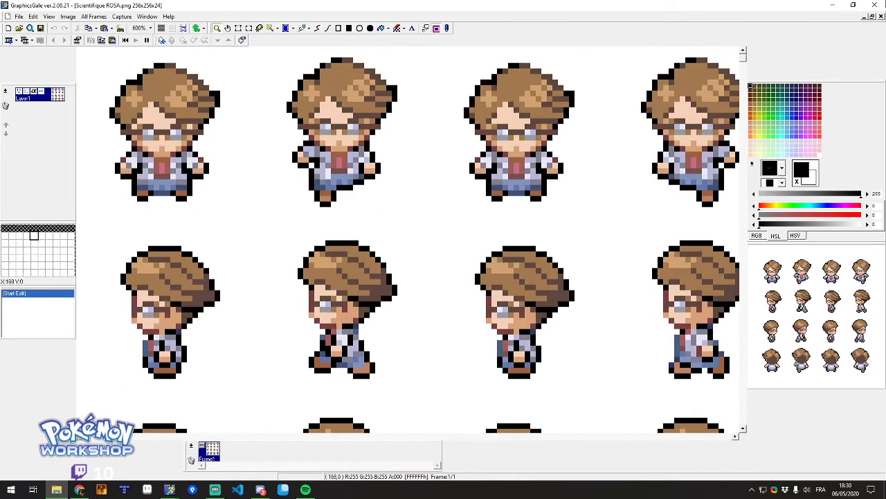
pyautogui.click(878, 5)
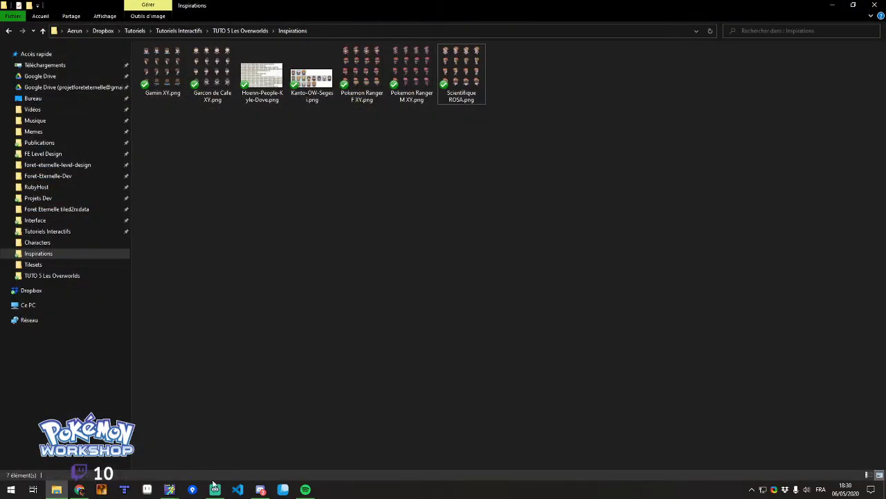
# Switch back to Freddie_Mercury_Martinez.png in GraphicsGale, pick up the dark grey of the hair edge, and enlarge the preview.
pyautogui.click(169, 490)
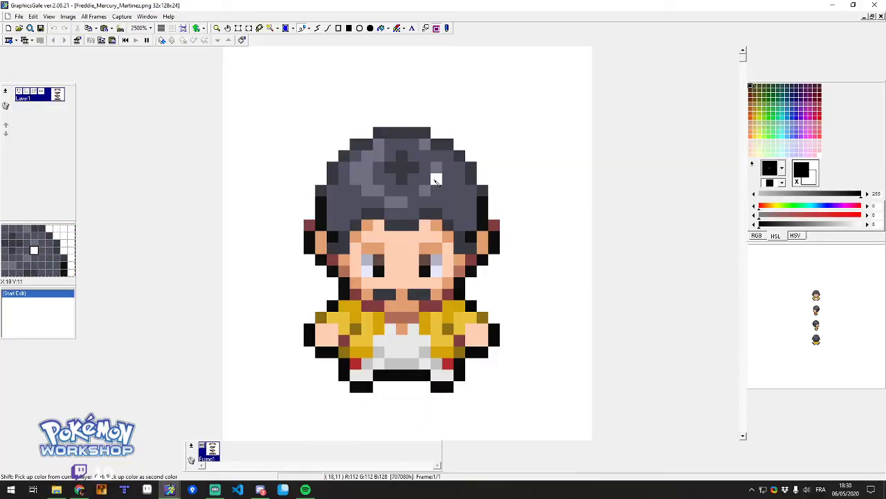
pyautogui.scroll(1, 436, 182)
pyautogui.scroll(-1, 417, 212)
pyautogui.scroll(1, 399, 185)
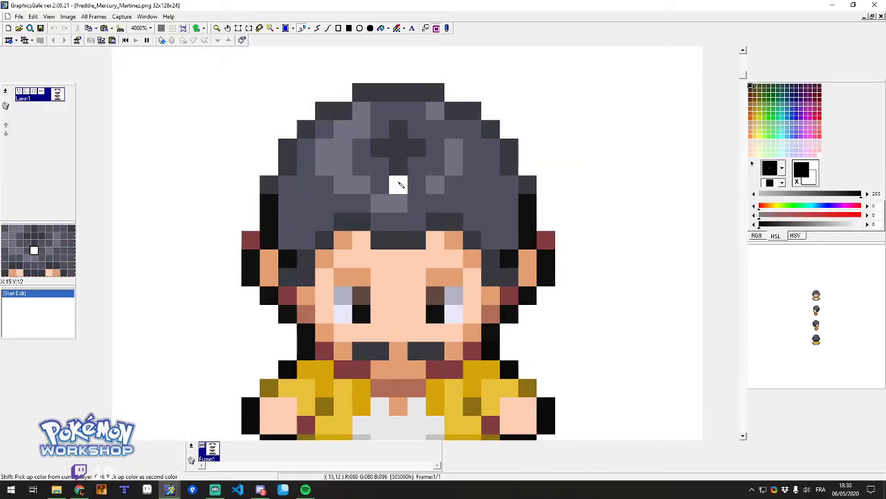
pyautogui.rightClick(512, 160)
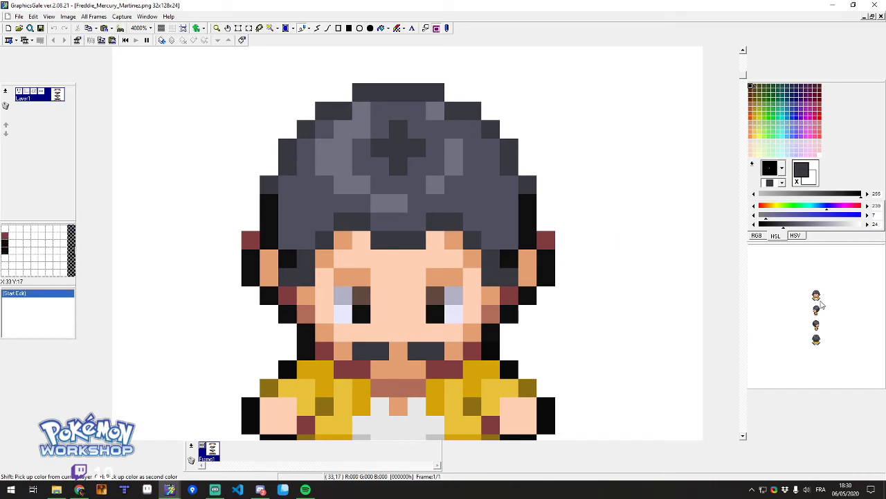
pyautogui.rightClick(821, 304)
pyautogui.click(776, 154)
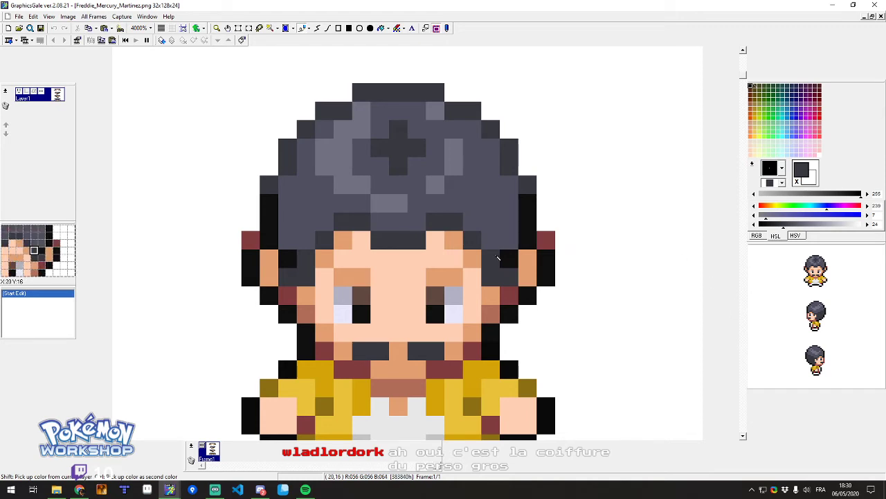
# Darken one hair pixel above each ear of the front-facing sprite with the dark grey.
pyautogui.click(509, 240)
pyautogui.click(288, 240)
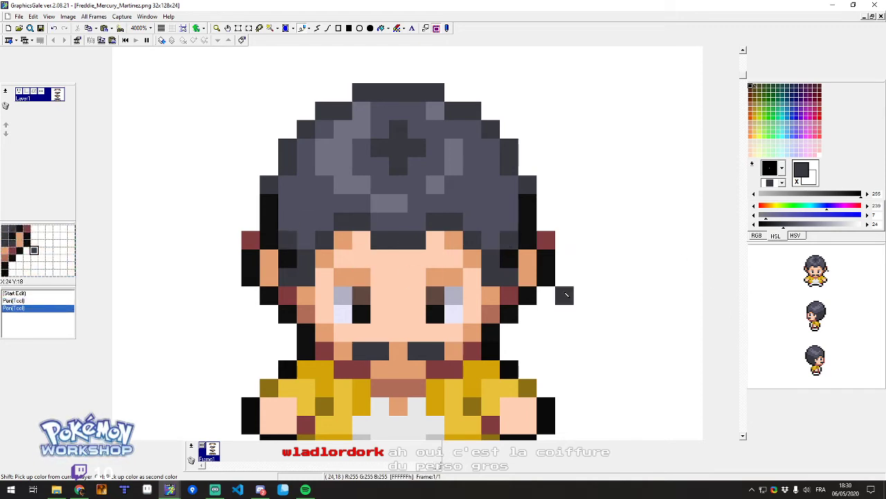
pyautogui.scroll(-5, 566, 293)
pyautogui.scroll(4, 564, 285)
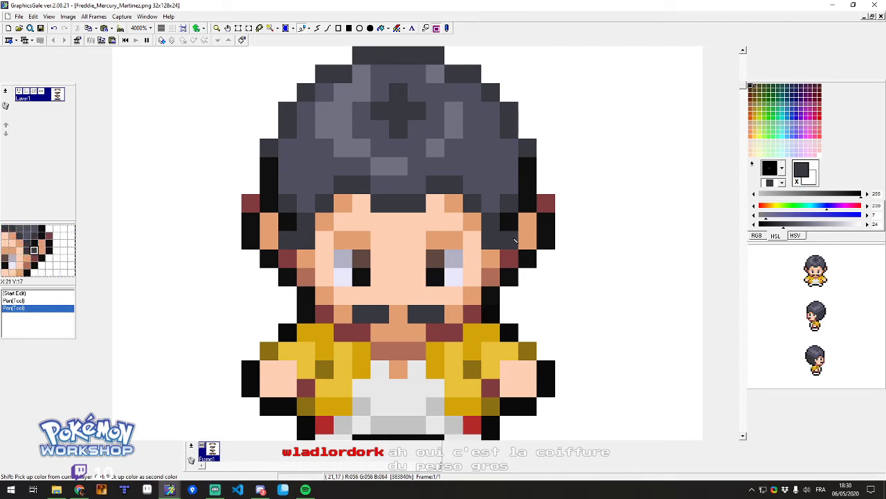
# On the left-facing sprite, recolour the front outline's top pixel and the hair pixel beside it dark grey.
pyautogui.scroll(-4, 459, 181)
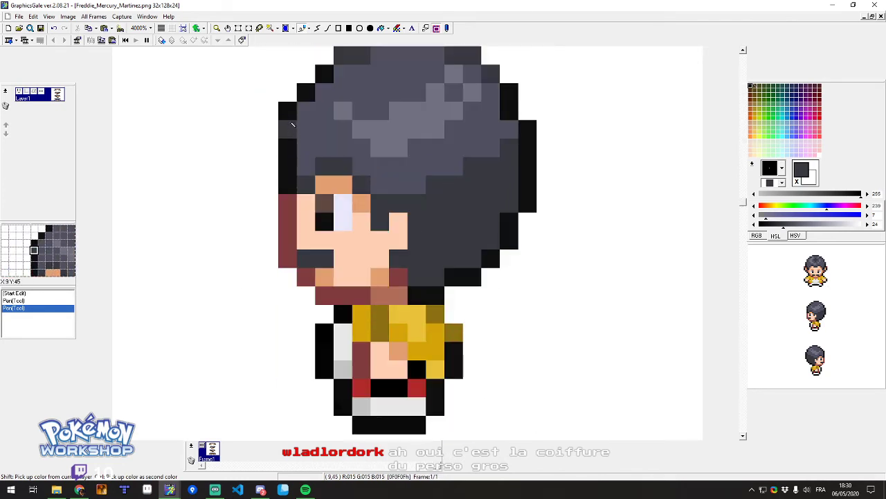
pyautogui.scroll(2, 305, 132)
pyautogui.click(289, 209)
pyautogui.click(305, 203)
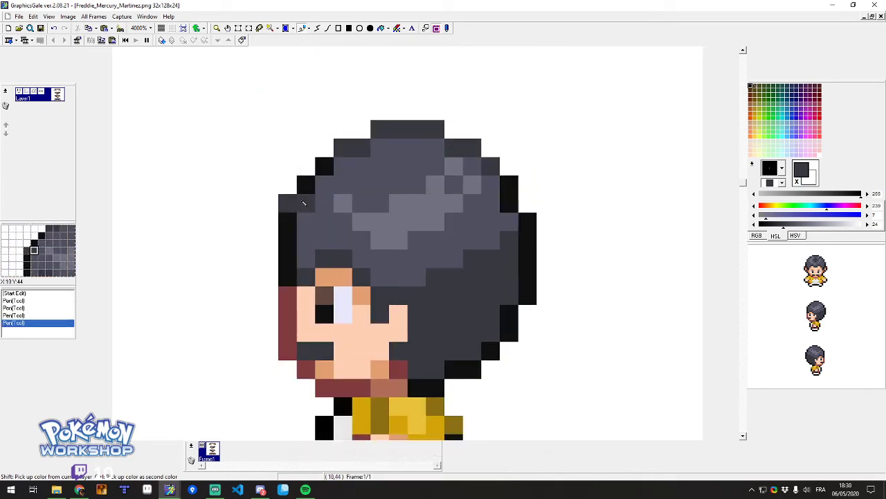
# Try removing the left-facing sprite's outermost front hair pixel with white, and repaint it dark grey.
pyautogui.rightClick(264, 198)
pyautogui.click(290, 206)
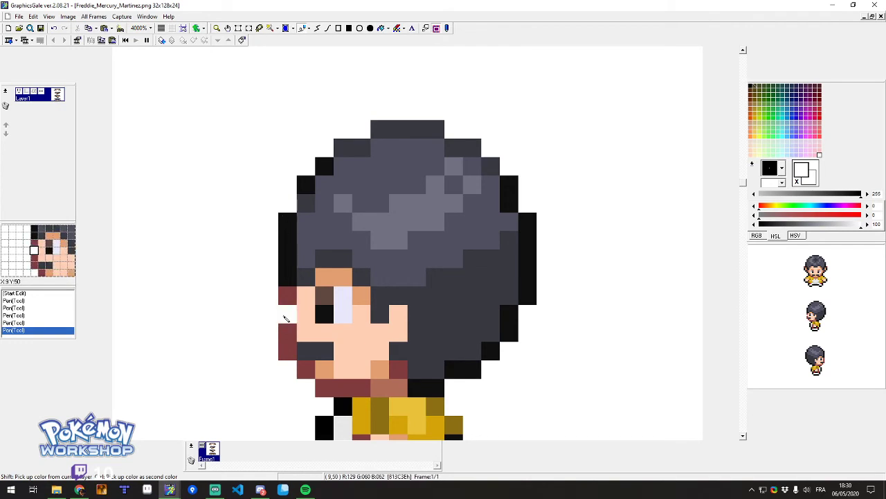
pyautogui.scroll(-3, 344, 212)
pyautogui.scroll(3, 344, 212)
pyautogui.rightClick(302, 200)
pyautogui.click(295, 202)
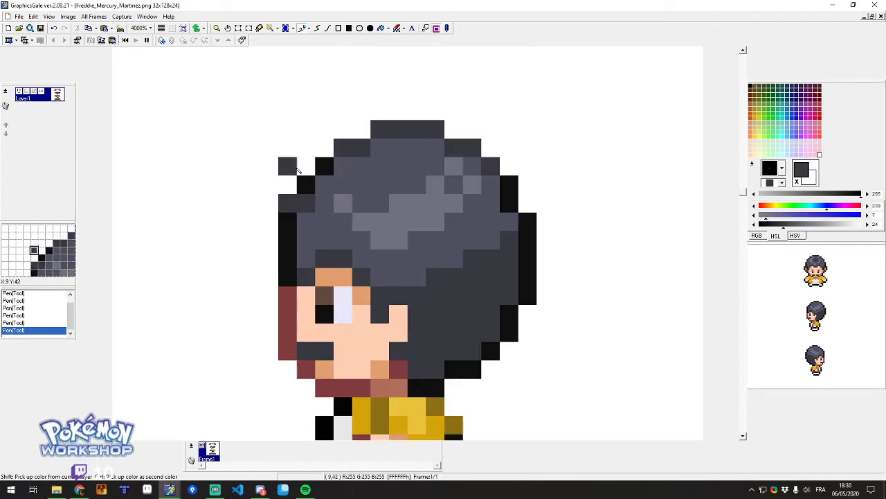
# On the right-facing sprite, recolour the matching front outline pixel and its neighbouring hair pixel dark grey.
pyautogui.scroll(-6, 297, 166)
pyautogui.click(508, 245)
pyautogui.click(493, 243)
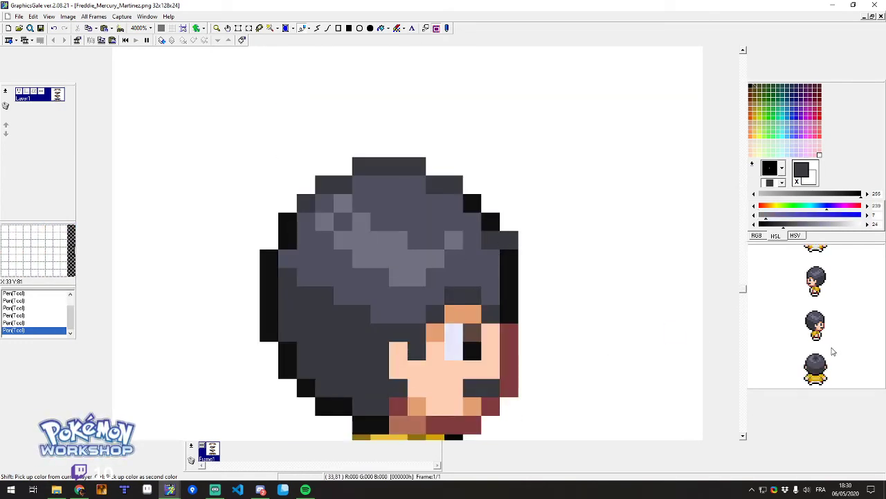
pyautogui.scroll(1, 326, 167)
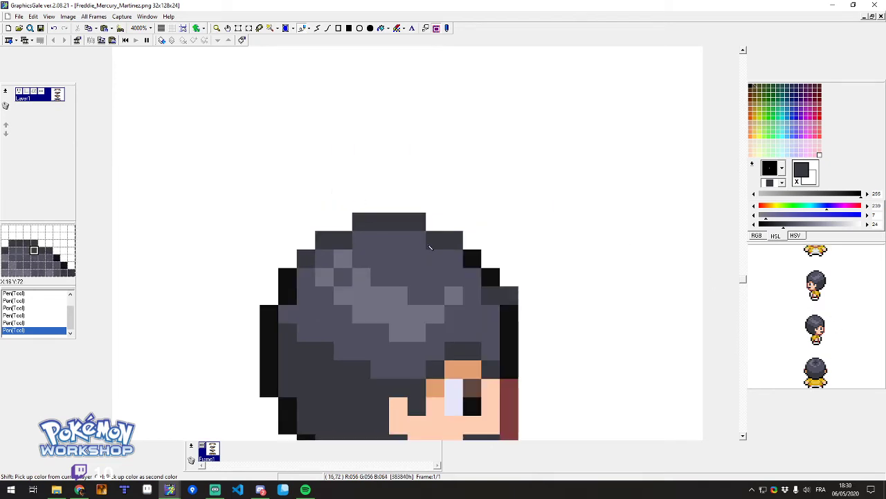
# Try white and black on the right-facing sprite's outermost front hair pixel, and return it to dark grey.
pyautogui.rightClick(510, 284)
pyautogui.click(510, 297)
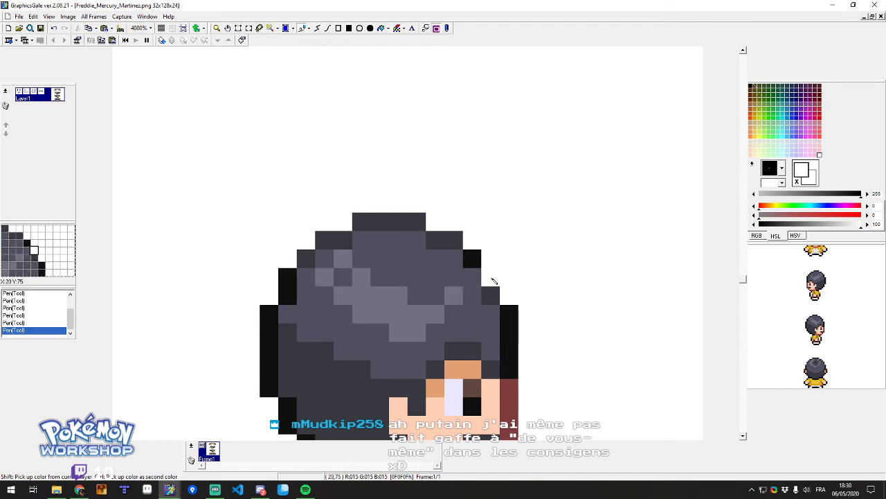
pyautogui.keyDown('ctrl'); pyautogui.click(491, 277); pyautogui.keyUp('ctrl')
pyautogui.rightClick(505, 294)
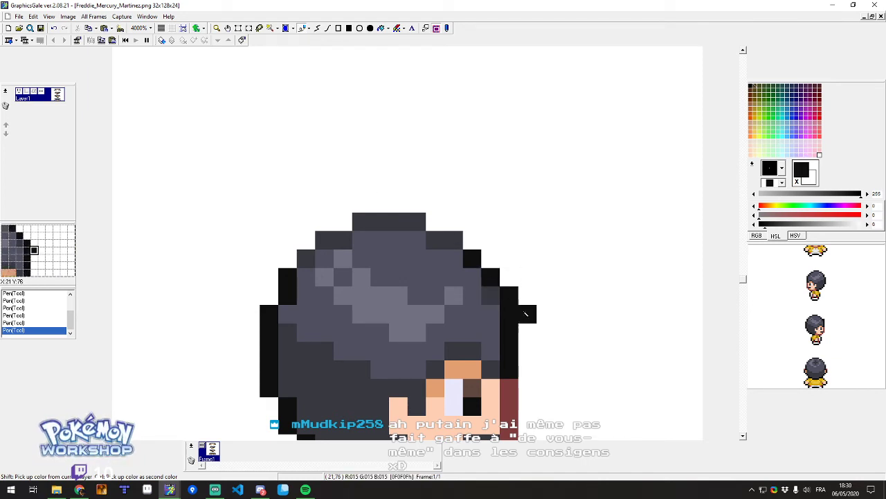
pyautogui.keyDown('ctrl'); pyautogui.click(509, 277); pyautogui.keyUp('ctrl')
pyautogui.rightClick(509, 296)
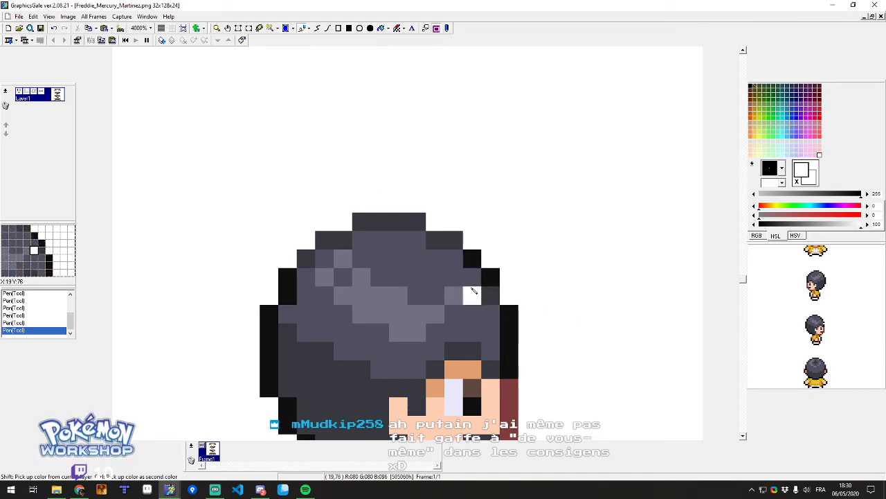
pyautogui.keyDown('ctrl'); pyautogui.click(490, 296); pyautogui.keyUp('ctrl')
pyautogui.rightClick(509, 296)
# On the right-facing sprite, extend the black front outline down one pixel and lighten one outline pixel by the moustache and one at the chin to reddish brown.
pyautogui.scroll(-8, 443, 207)
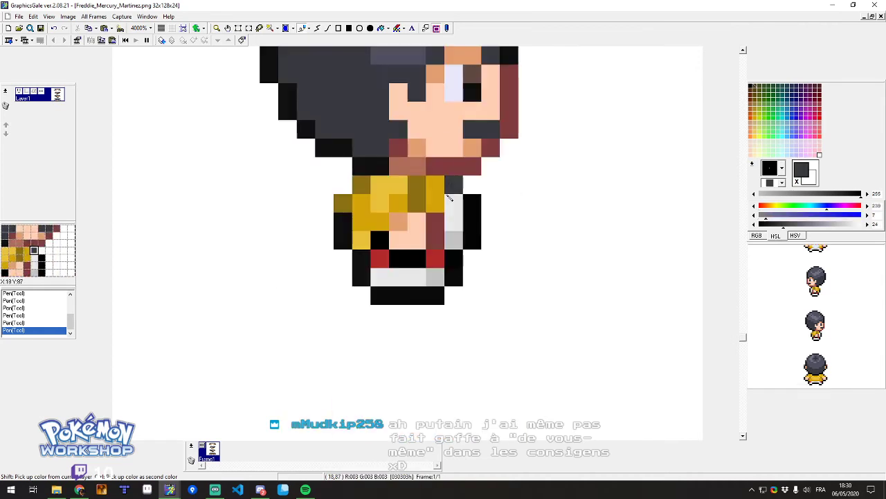
pyautogui.scroll(5, 453, 194)
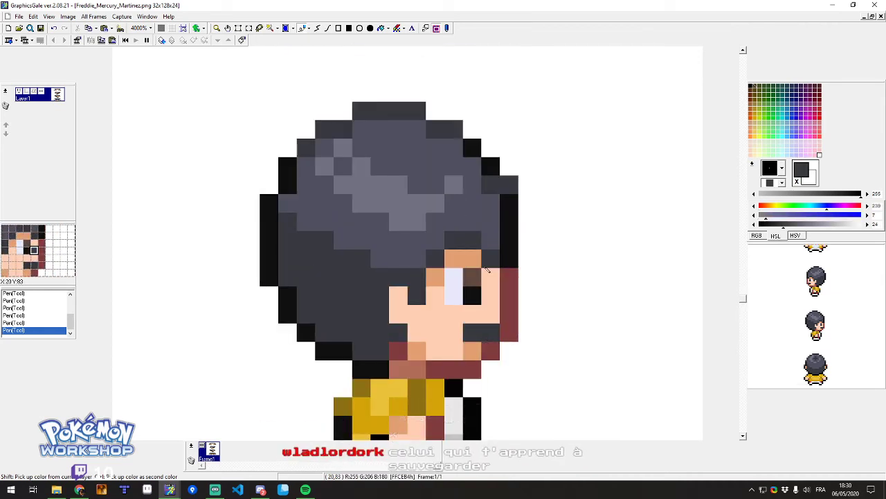
pyautogui.scroll(-3, 415, 219)
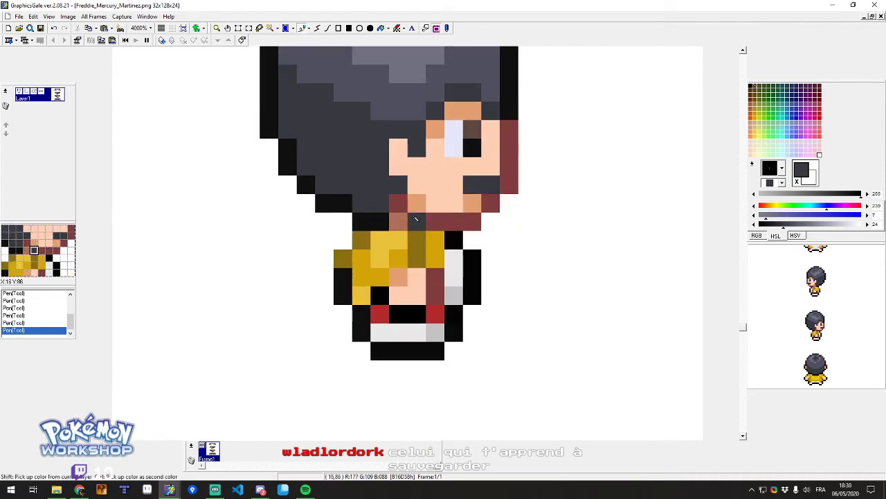
pyautogui.click(410, 119)
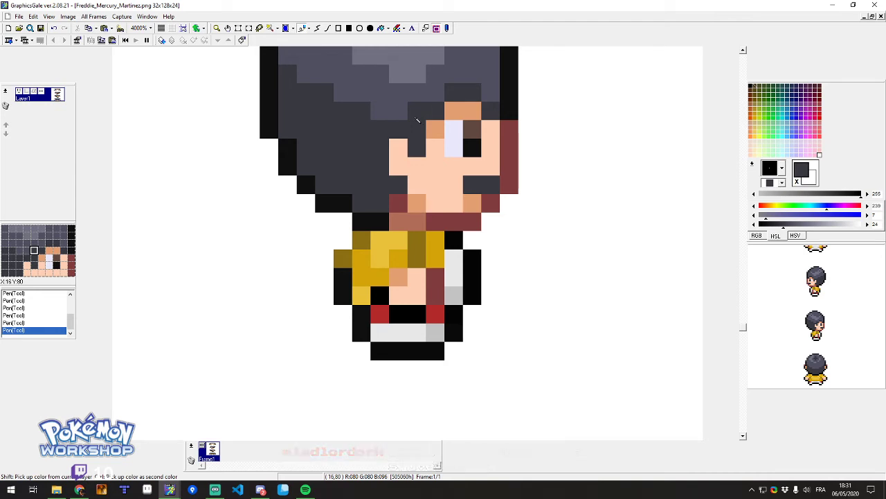
pyautogui.scroll(2, 437, 208)
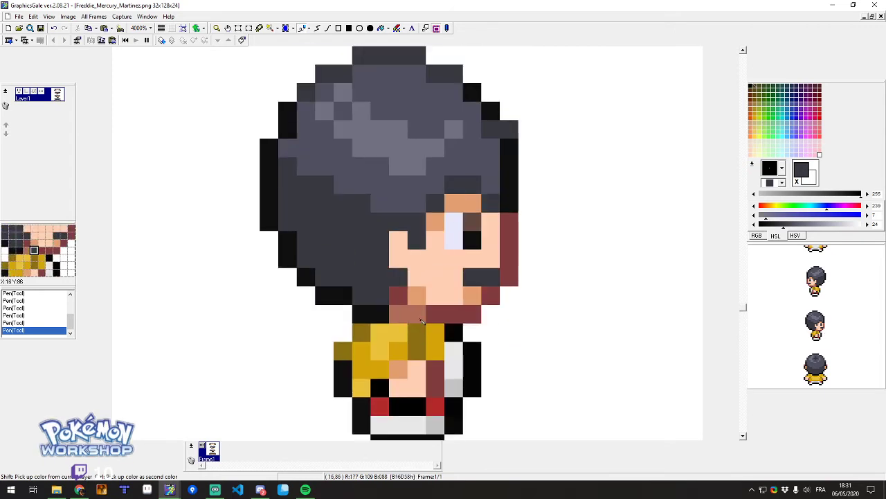
pyautogui.rightClick(419, 315)
pyautogui.rightClick(510, 237)
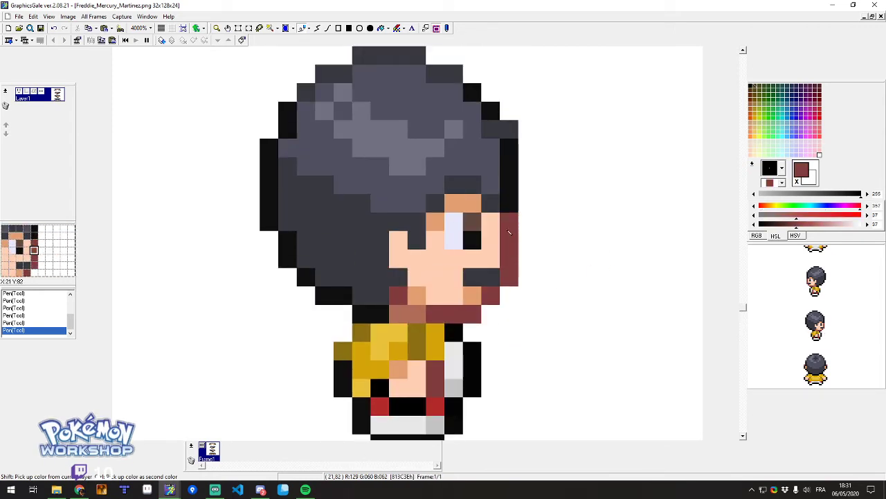
pyautogui.rightClick(508, 207)
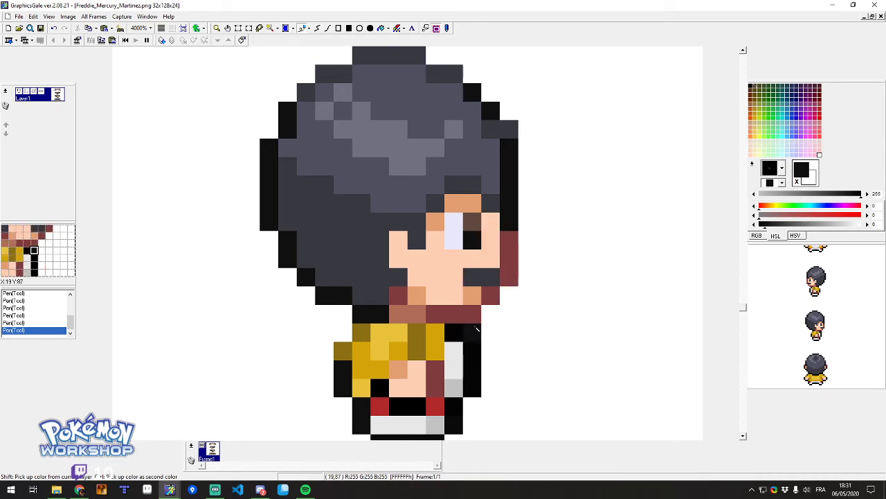
pyautogui.rightClick(509, 280)
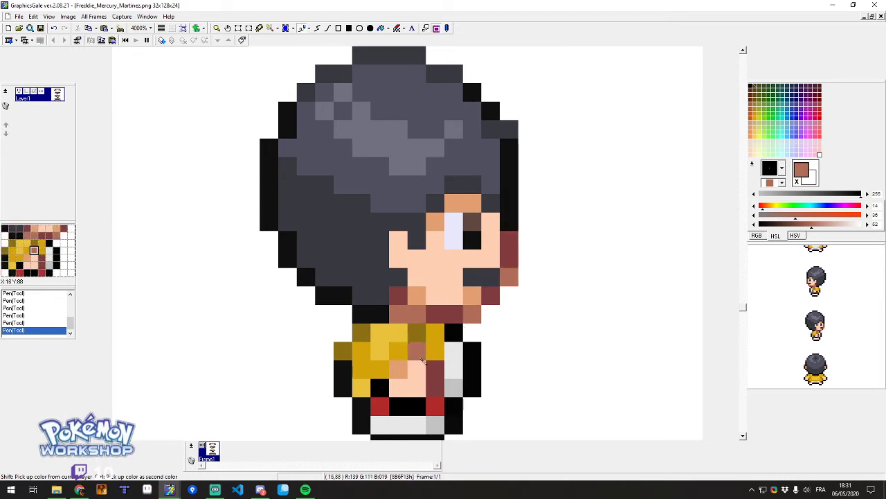
# On the right-facing sprite, shade the lower ear pixel tan, try tan along the cheek, and return the cheek to light skin.
pyautogui.rightClick(435, 223)
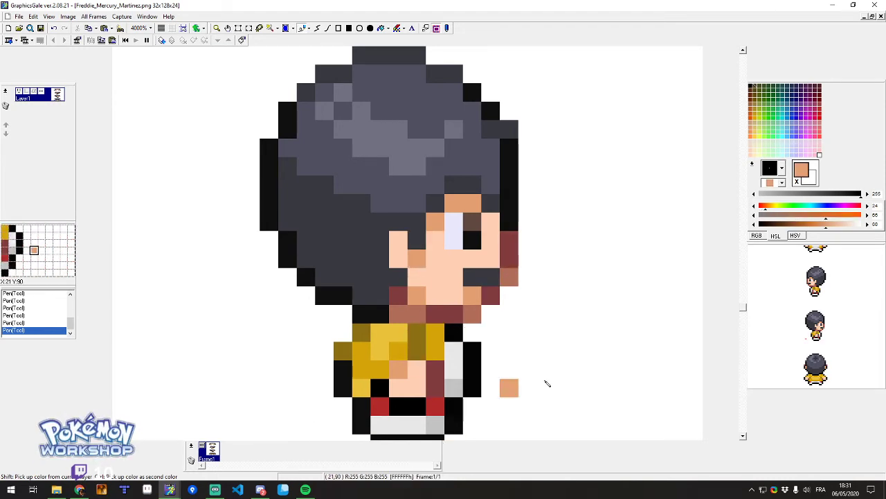
pyautogui.moveTo(400, 244); pyautogui.dragTo(399, 258)
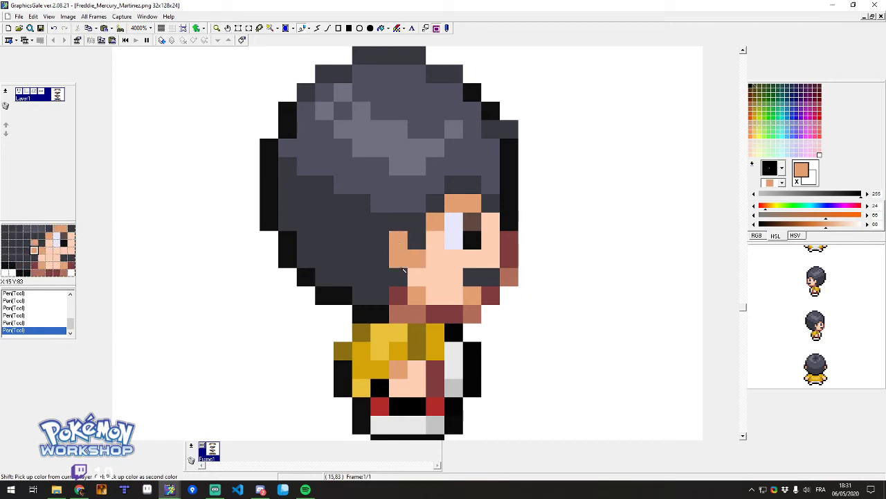
pyautogui.click(431, 294)
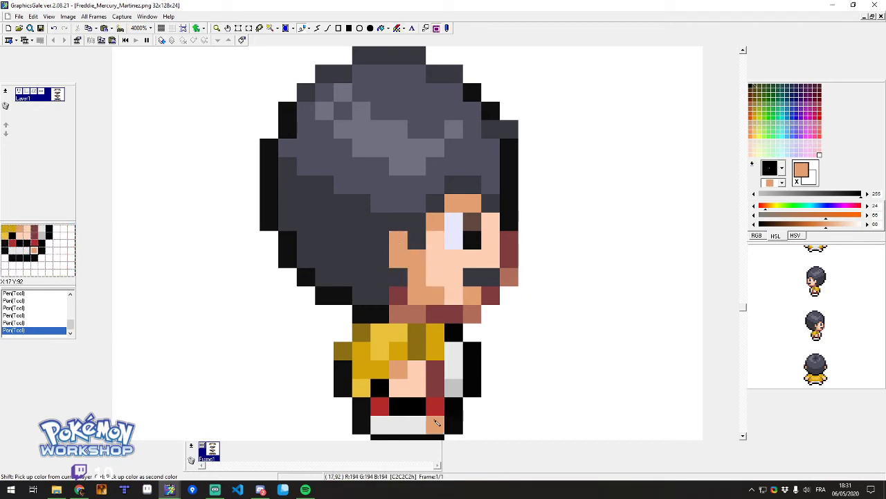
pyautogui.rightClick(442, 273)
pyautogui.click(435, 294)
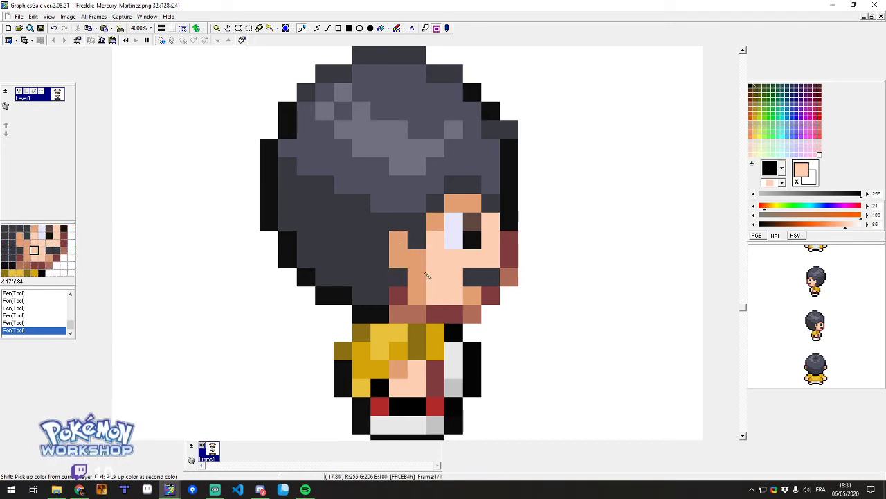
pyautogui.moveTo(421, 275)
pyautogui.mouseDown()
pyautogui.moveTo(421, 259)
pyautogui.moveTo(404, 245)
pyautogui.mouseUp()
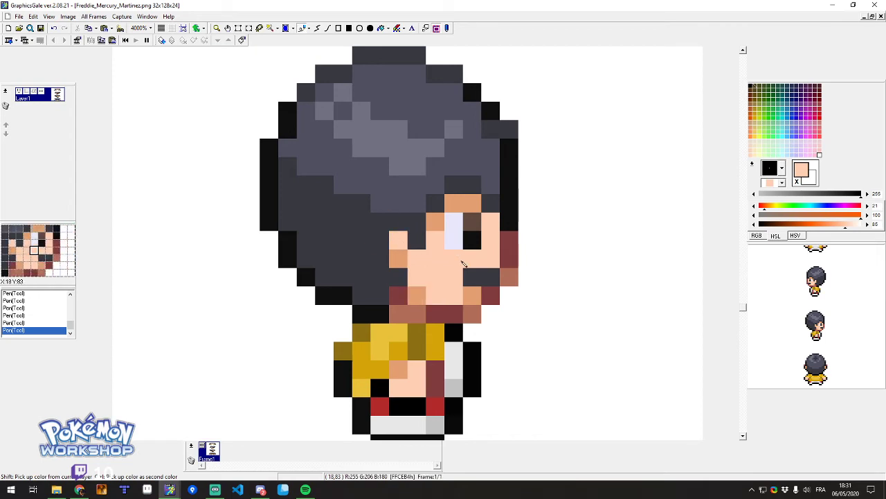
pyautogui.scroll(-5, 344, 185)
pyautogui.scroll(5, 412, 186)
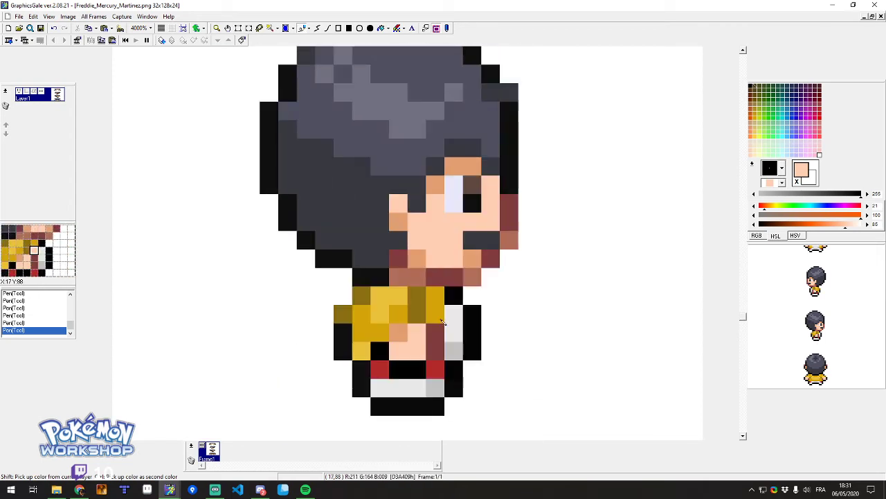
# Try recolouring the two red trouser pixels of the right-facing sprite reddish brown, and undo the change.
pyautogui.keyDown('shift'); pyautogui.click(435, 369); pyautogui.keyUp('shift')
pyautogui.click(441, 351)
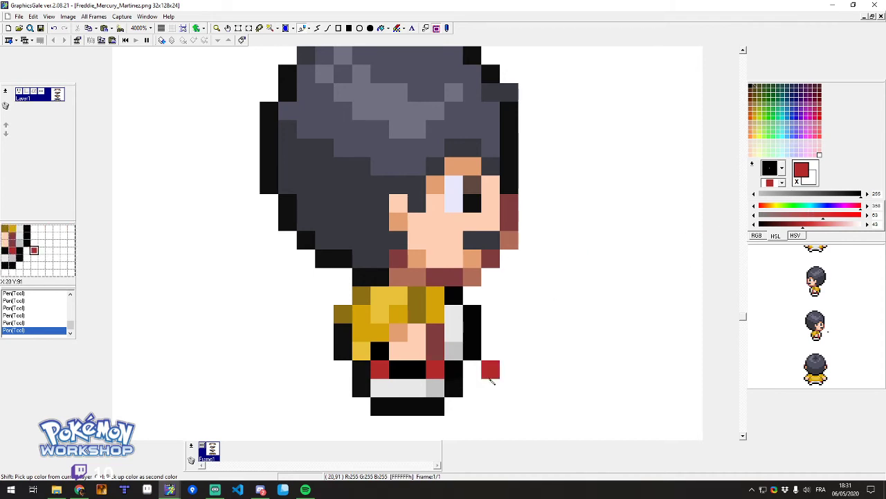
pyautogui.keyDown('shift'); pyautogui.click(434, 344); pyautogui.keyUp('shift')
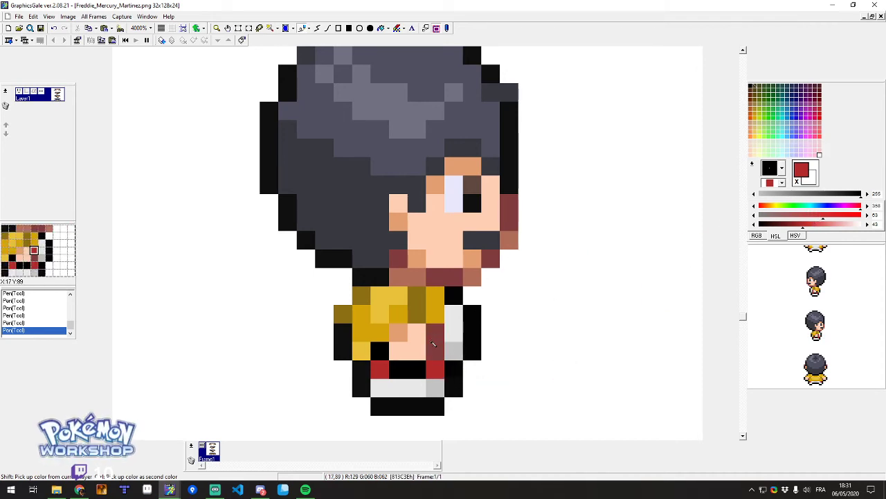
pyautogui.keyDown('shift'); pyautogui.click(420, 284); pyautogui.keyUp('shift')
pyautogui.click(435, 369)
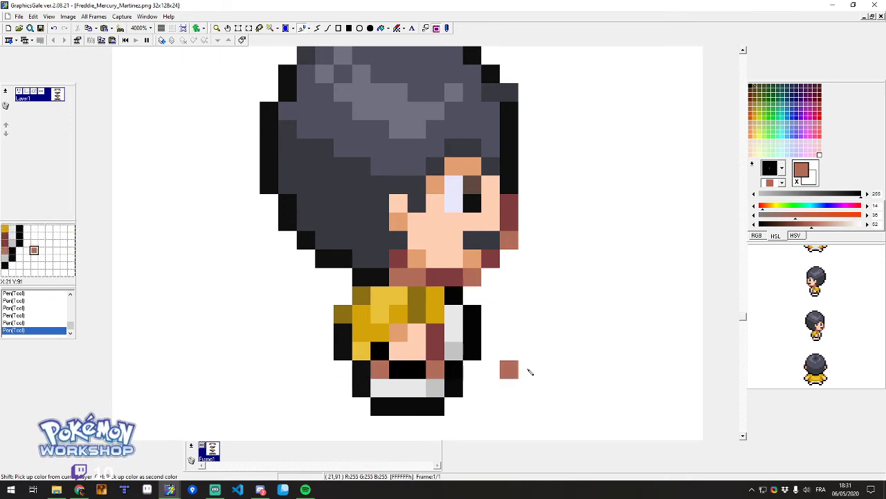
pyautogui.hotkey('ctrl', 'z')
pyautogui.hotkey('ctrl', 'z')
pyautogui.hotkey('ctrl', 'z')
pyautogui.hotkey('ctrl', 'z')
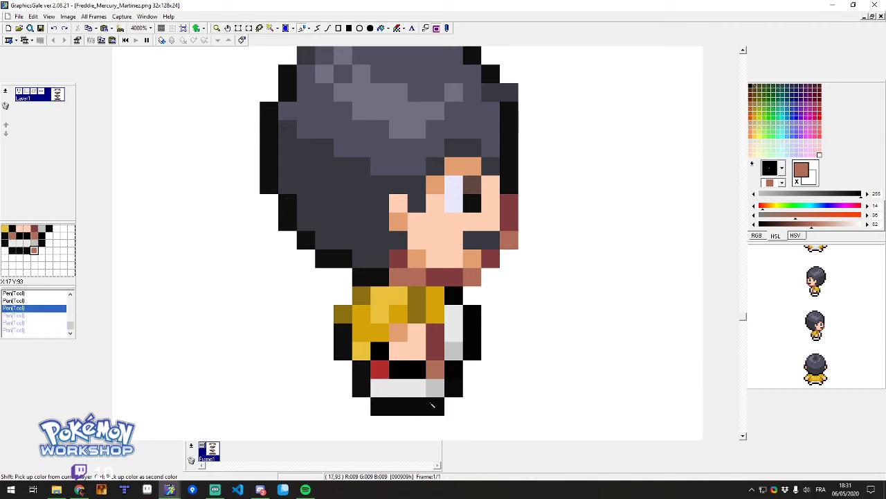
# Lighten the sampled red to a luminosity of 47 and recolour the right-facing sprite's two red trouser pixels with it.
pyautogui.rightClick(377, 374)
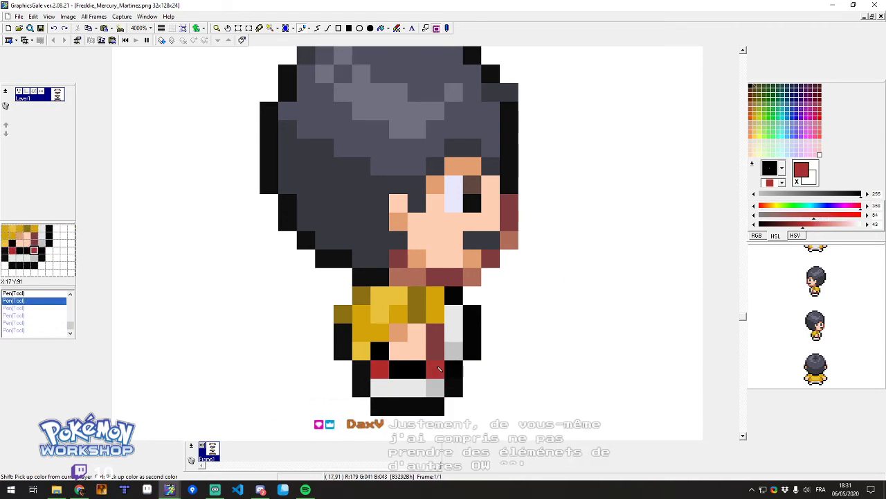
pyautogui.click(807, 226)
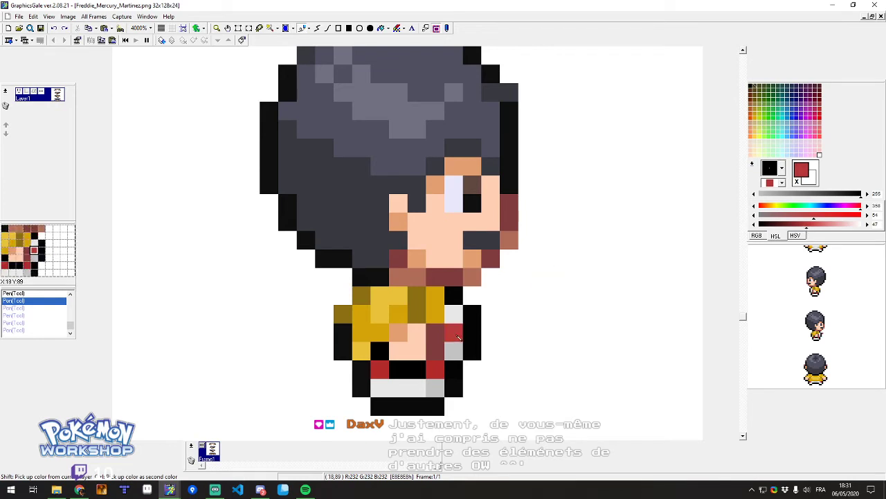
pyautogui.click(435, 369)
pyautogui.click(383, 376)
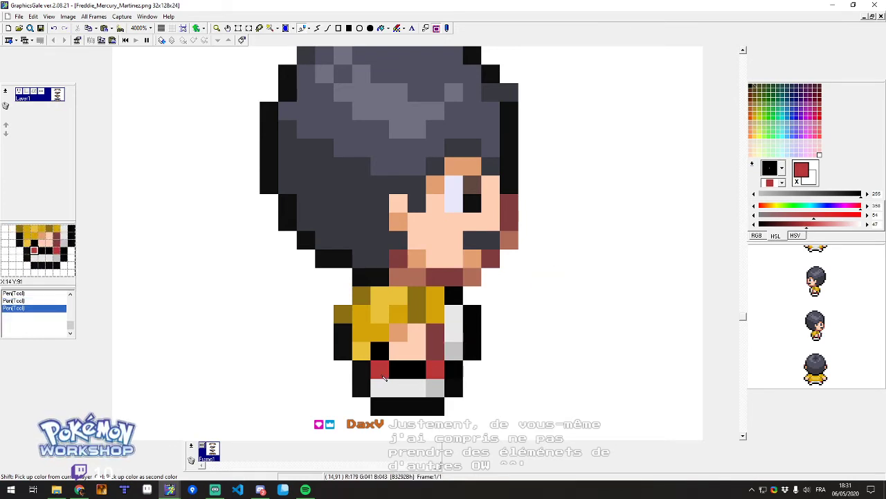
pyautogui.click(440, 354)
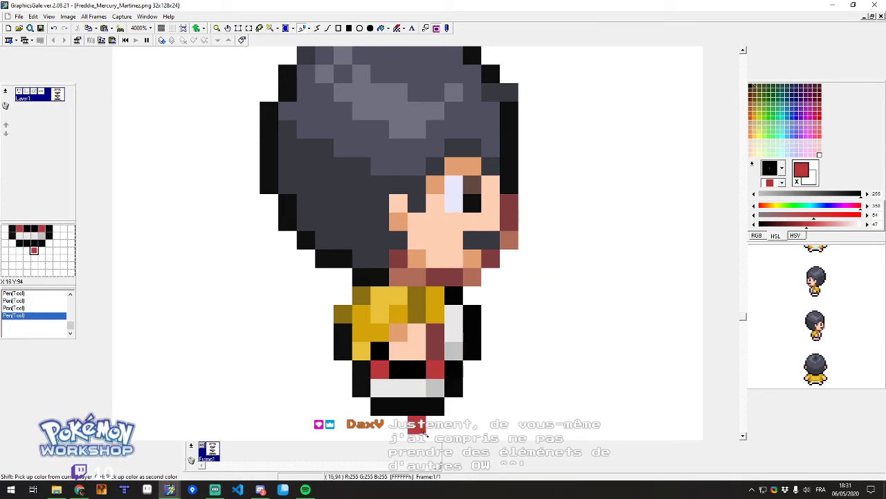
# Paint adjoining sample blocks of the jacket's light, medium and dark yellows on the empty canvas beside the right-facing sprite.
pyautogui.scroll(-3, 426, 311)
pyautogui.scroll(2, 419, 276)
pyautogui.click(418, 265)
pyautogui.keyDown('shift'); pyautogui.click(378, 261); pyautogui.keyUp('shift')
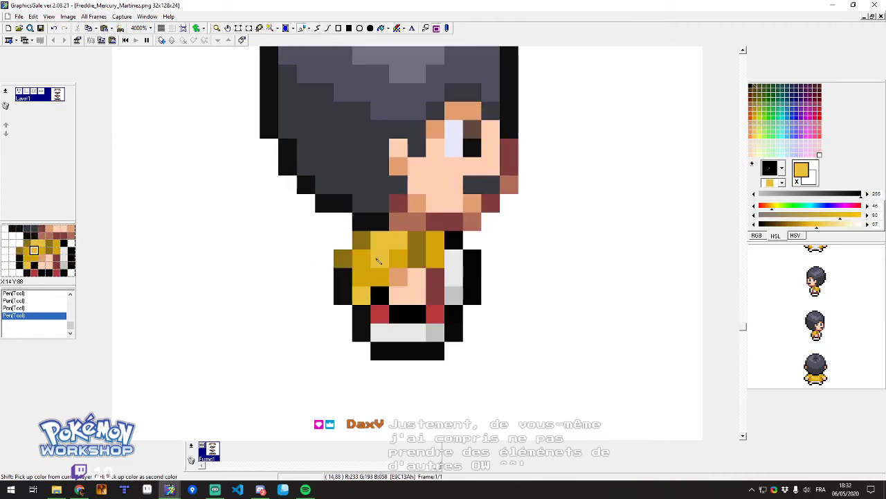
pyautogui.keyDown('shift'); pyautogui.click(380, 260); pyautogui.keyUp('shift')
pyautogui.moveTo(601, 204)
pyautogui.mouseDown()
pyautogui.moveTo(583, 219)
pyautogui.moveTo(671, 209)
pyautogui.moveTo(627, 213)
pyautogui.moveTo(639, 226)
pyautogui.moveTo(631, 218)
pyautogui.moveTo(656, 223)
pyautogui.mouseUp()
pyautogui.keyDown('shift'); pyautogui.click(364, 278); pyautogui.keyUp('shift')
pyautogui.keyDown('shift'); pyautogui.click(417, 249); pyautogui.keyUp('shift')
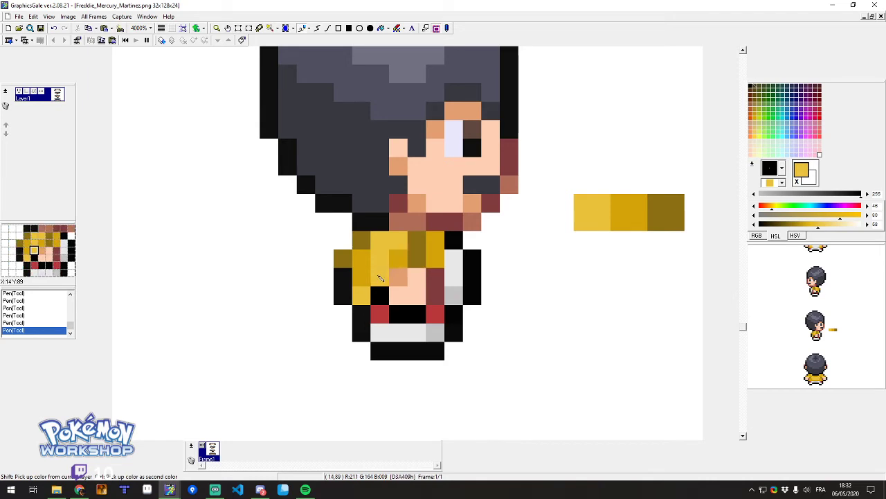
# Erase the yellow sample blocks beside the right-facing sprite with white.
pyautogui.click(472, 332)
pyautogui.scroll(-3, 484, 325)
pyautogui.scroll(4, 537, 251)
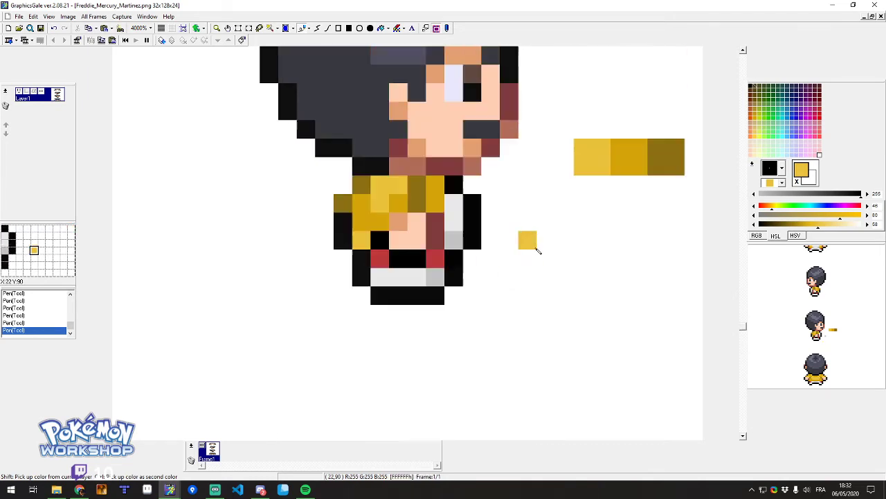
pyautogui.rightClick(584, 294)
pyautogui.moveTo(585, 284)
pyautogui.mouseDown()
pyautogui.moveTo(677, 264)
pyautogui.moveTo(580, 279)
pyautogui.mouseUp()
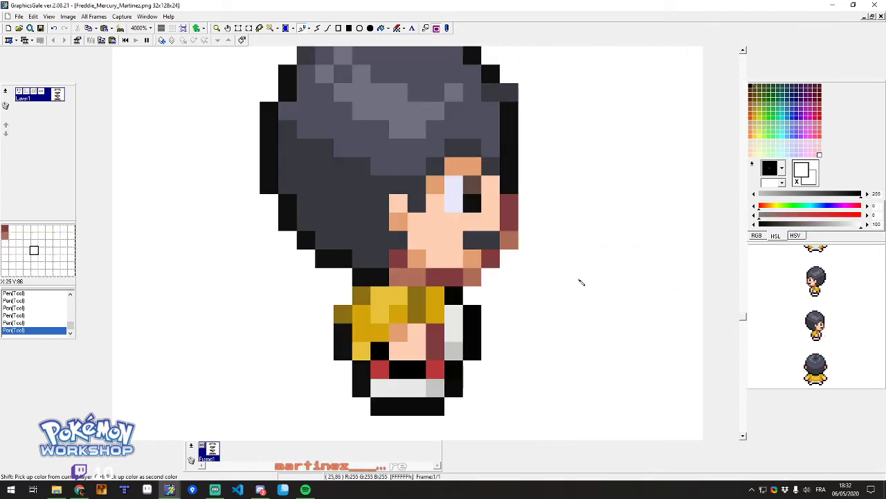
# Examine the right-facing, back, front and left-facing sprites to compare their outlines and clothing shades.
pyautogui.scroll(-2, 482, 280)
pyautogui.scroll(-5, 482, 280)
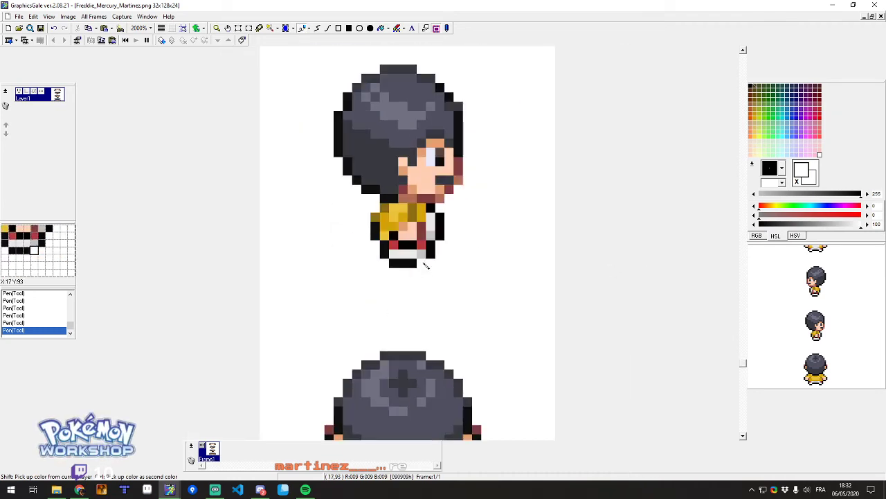
pyautogui.scroll(3, 422, 311)
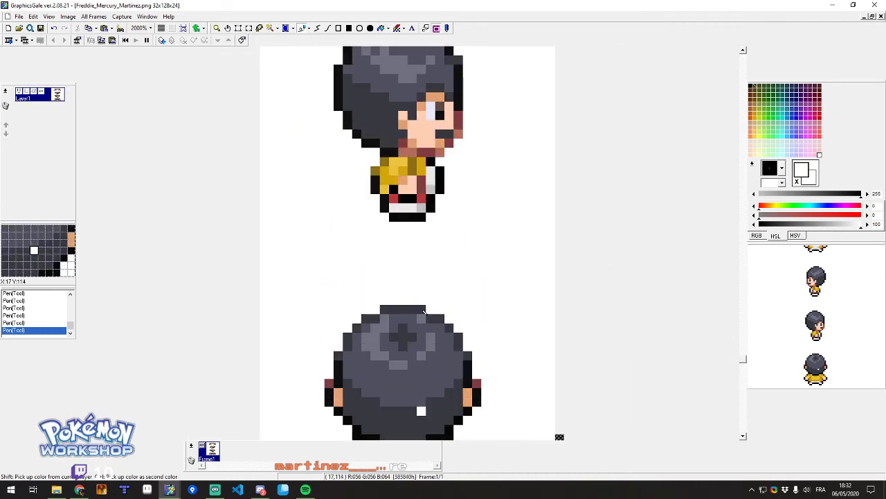
pyautogui.scroll(20, 424, 312)
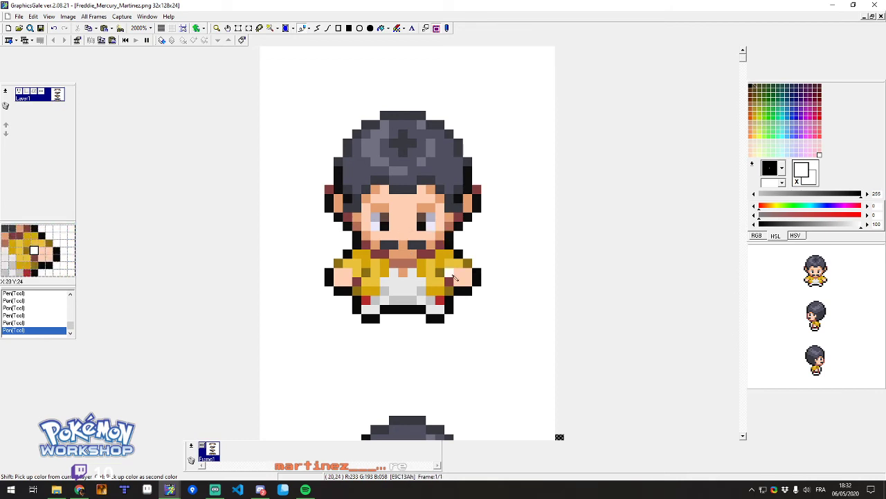
pyautogui.scroll(-5, 384, 301)
pyautogui.scroll(5, 384, 300)
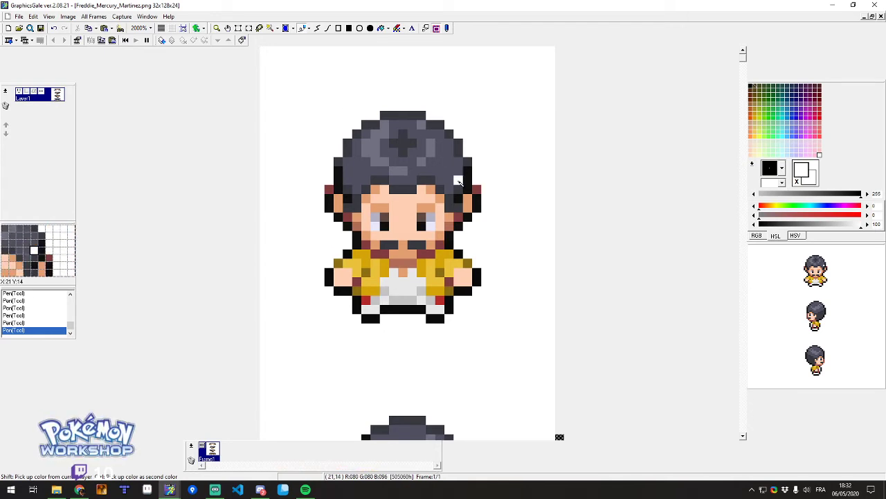
pyautogui.scroll(-5, 372, 265)
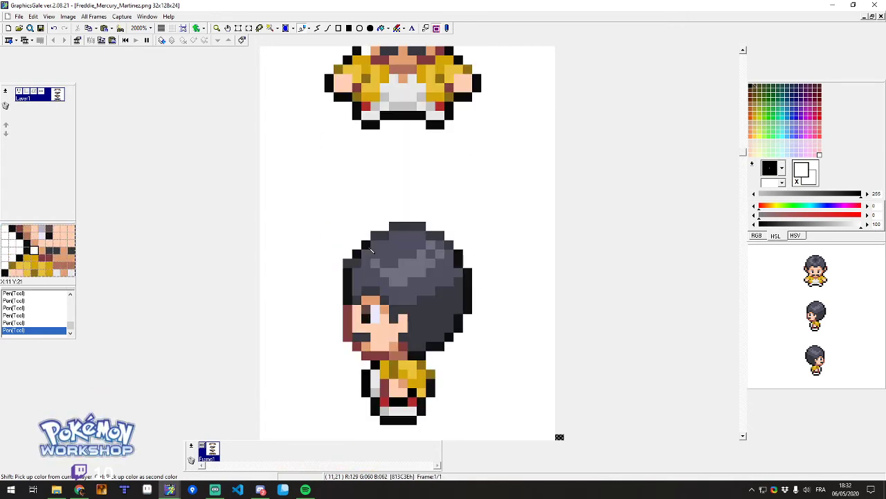
pyautogui.scroll(4, 389, 263)
pyautogui.scroll(3, 420, 251)
# Shade the front-facing sprite's jacket hem with dark yellow on the outer pixels and medium yellow on the inner ones.
pyautogui.rightClick(478, 249)
pyautogui.click(469, 253)
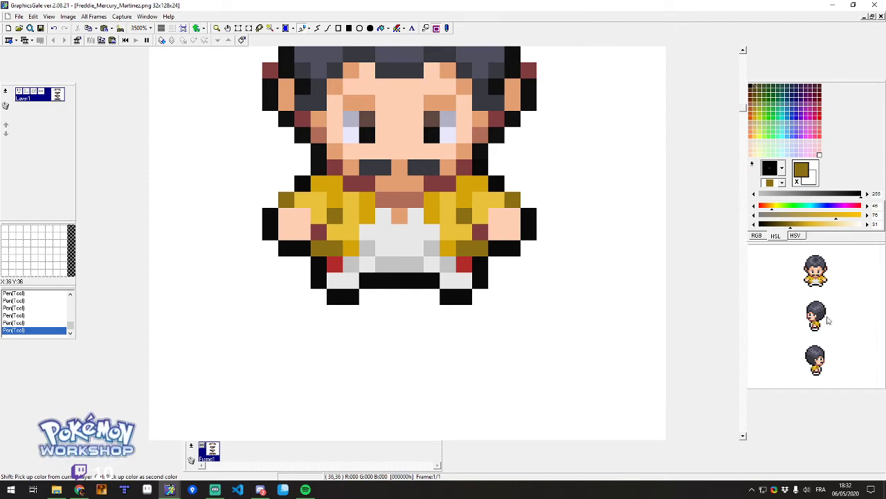
pyautogui.keyDown('ctrl'); pyautogui.click(458, 256); pyautogui.keyUp('ctrl')
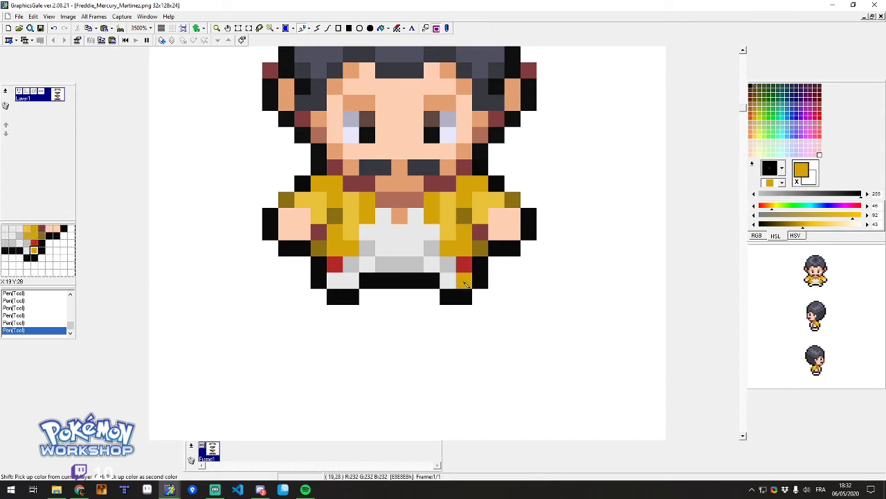
pyautogui.keyDown('ctrl'); pyautogui.click(513, 201); pyautogui.keyUp('ctrl')
pyautogui.rightClick(472, 184)
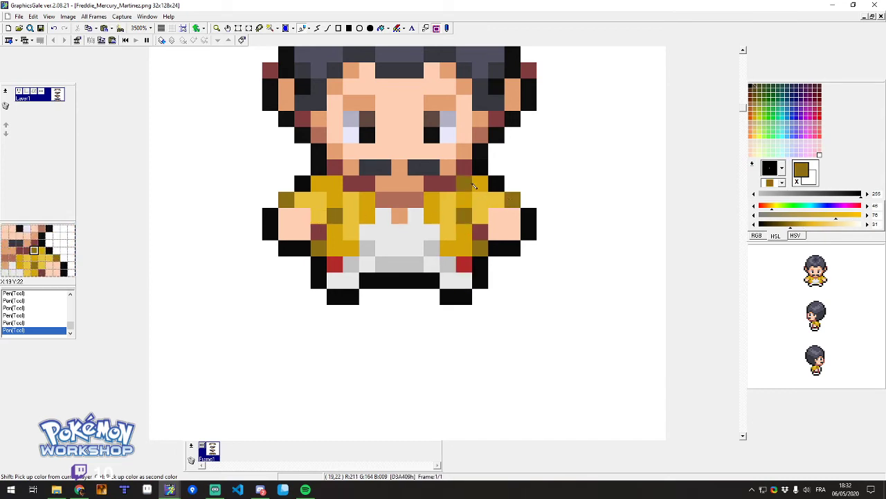
# Lighten the inner chin outline pixel on each side of the front-facing sprite's face to reddish brown.
pyautogui.keyDown('ctrl'); pyautogui.click(400, 200); pyautogui.keyUp('ctrl')
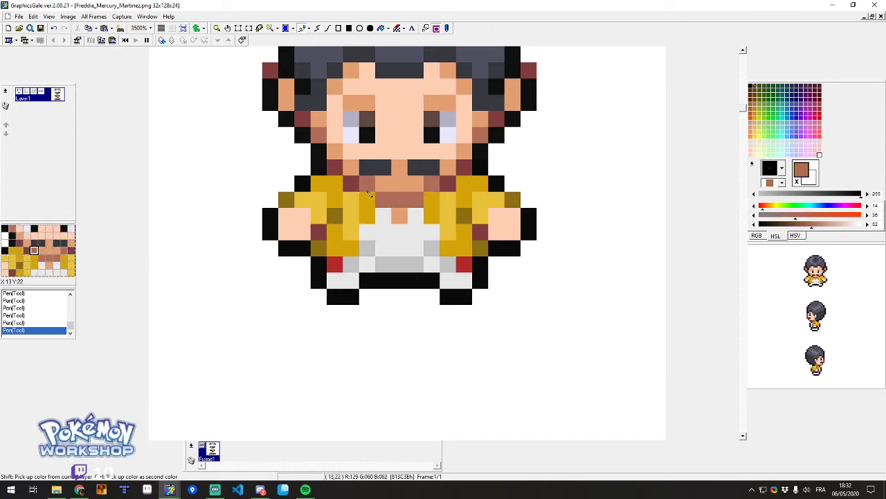
pyautogui.rightClick(335, 266)
pyautogui.hotkey('ctrl', 'z')
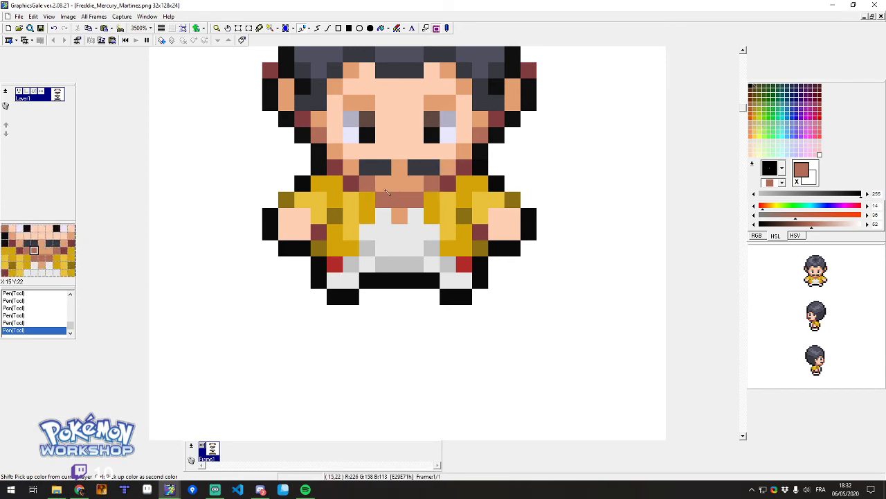
# Compare the chin, neck and collar shading across the side, front and back sprites.
pyautogui.scroll(-5, 374, 235)
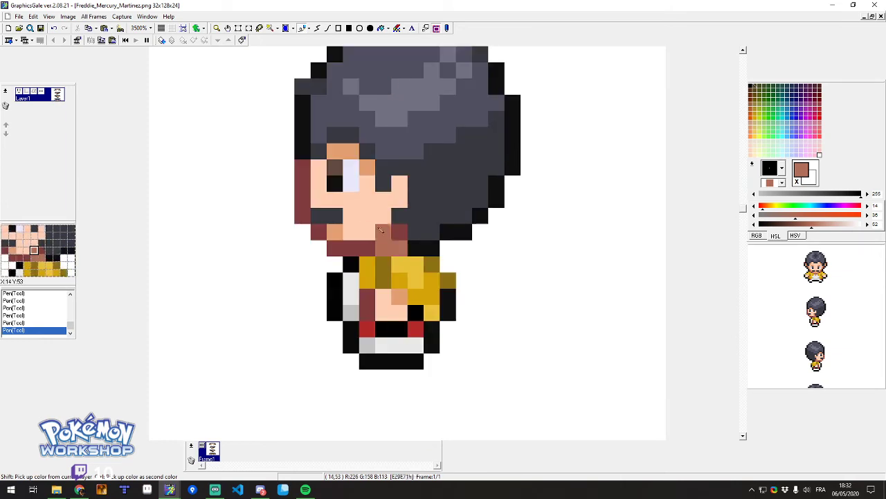
pyautogui.scroll(-5, 369, 250)
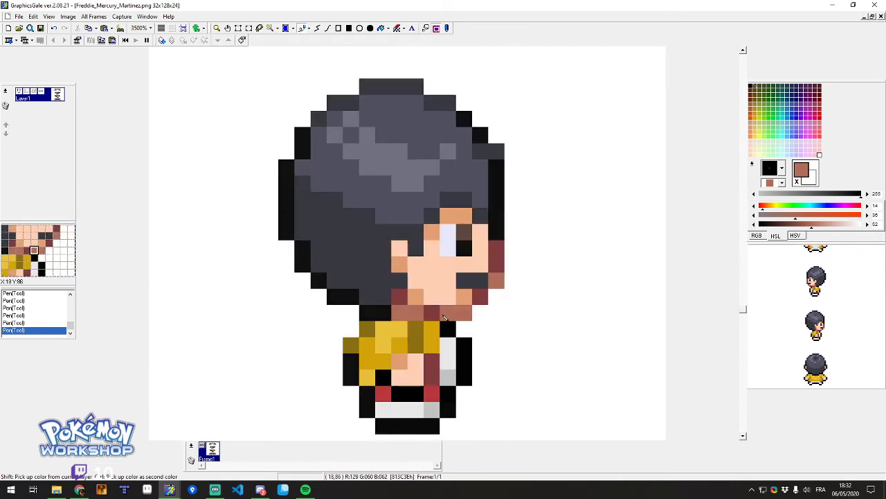
pyautogui.scroll(7, 448, 282)
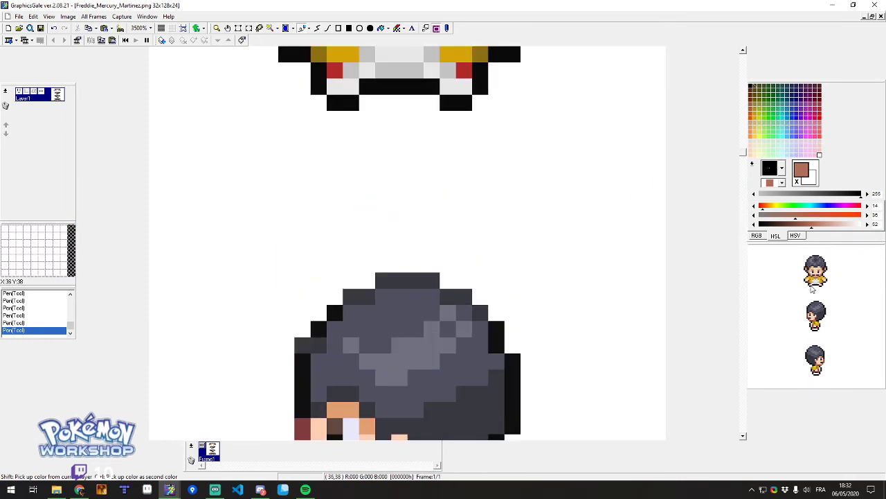
pyautogui.scroll(2, 271, 169)
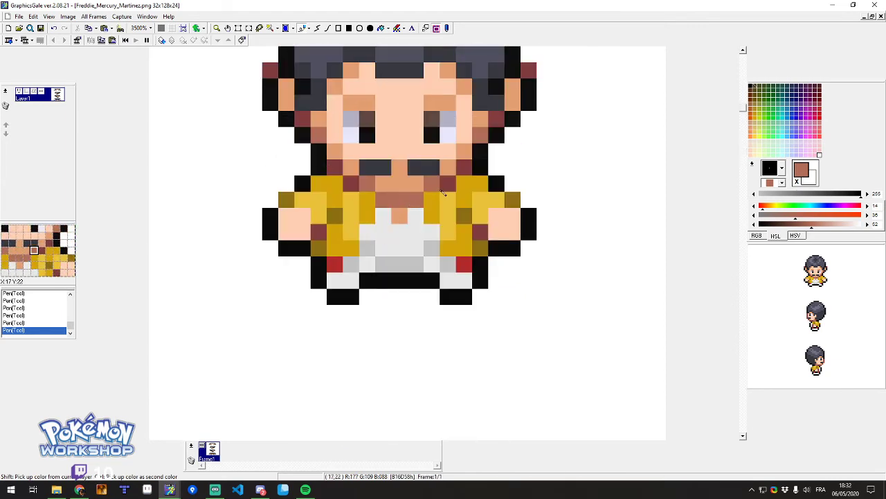
pyautogui.rightClick(400, 200)
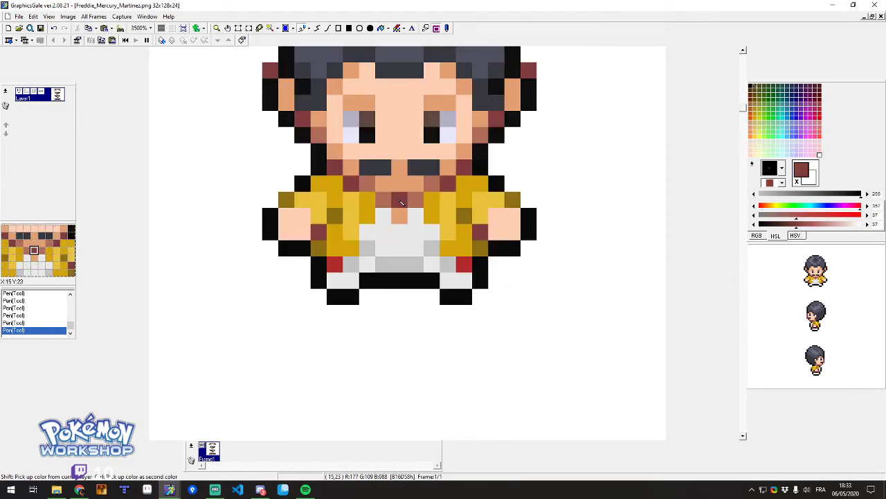
pyautogui.scroll(-5, 383, 280)
pyautogui.scroll(-3, 386, 284)
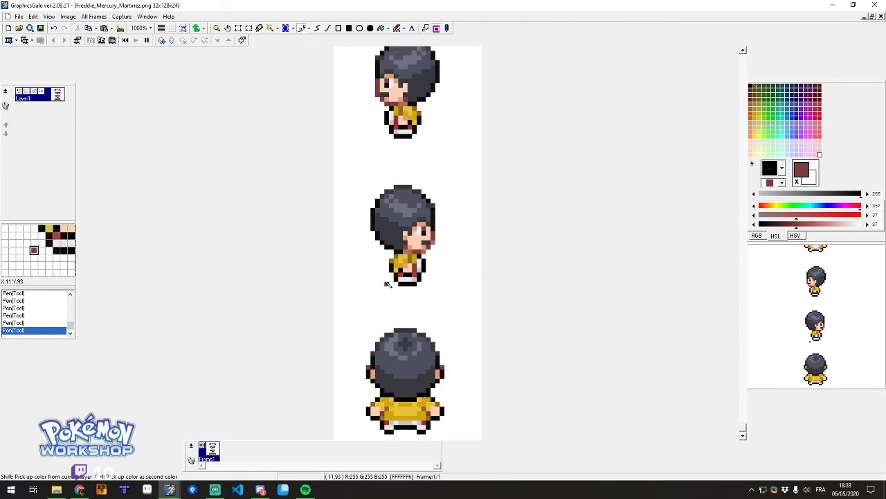
pyautogui.scroll(-4, 395, 401)
pyautogui.scroll(3, 404, 350)
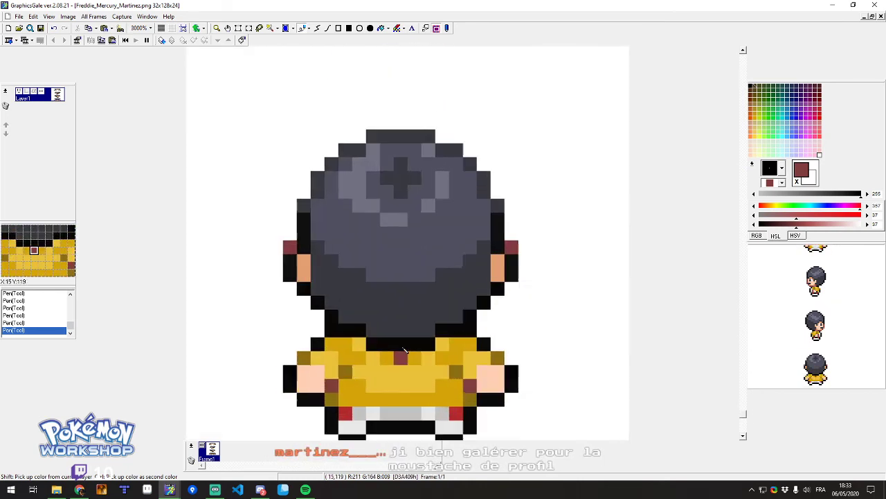
# Recolour the black outline pixels along the back-facing sprite's nape dark grey, with hue 246, saturation 4 and lightness 16.
pyautogui.scroll(1, 404, 349)
pyautogui.rightClick(508, 166)
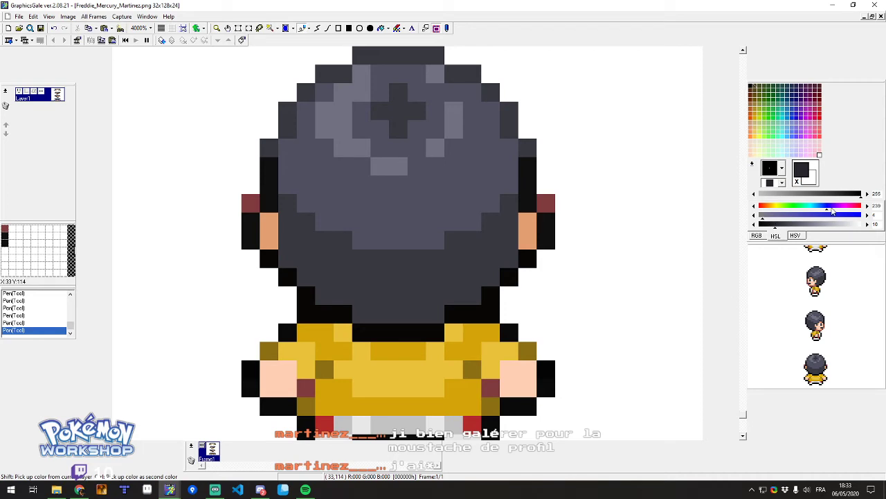
pyautogui.moveTo(831, 213); pyautogui.dragTo(829, 212)
pyautogui.moveTo(454, 314); pyautogui.dragTo(371, 333)
pyautogui.click(343, 314)
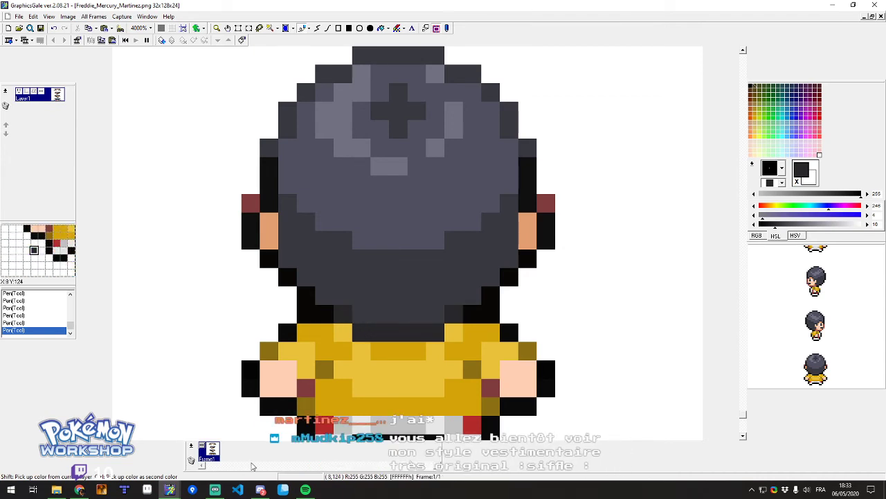
pyautogui.click(294, 402)
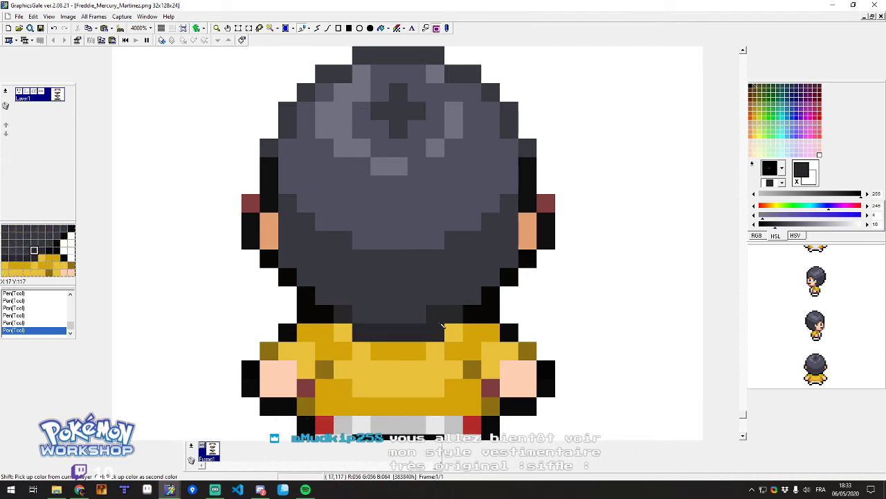
# Shade the collar corners and the outer parts of the back-facing sprite's upper jacket medium yellow.
pyautogui.scroll(-2, 435, 346)
pyautogui.rightClick(459, 363)
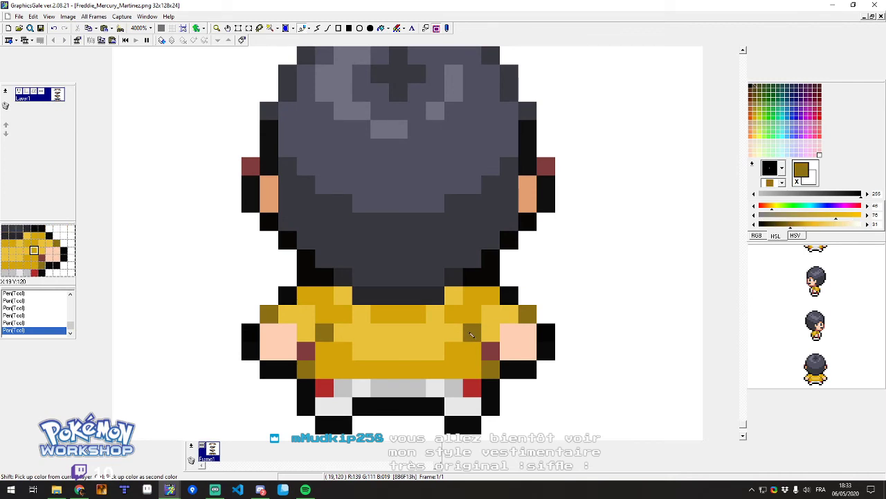
pyautogui.click(454, 296)
pyautogui.click(343, 296)
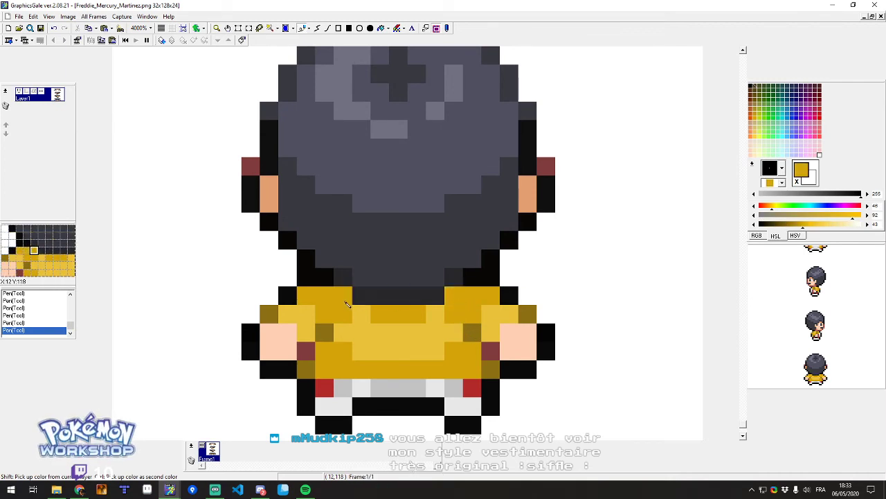
pyautogui.rightClick(353, 316)
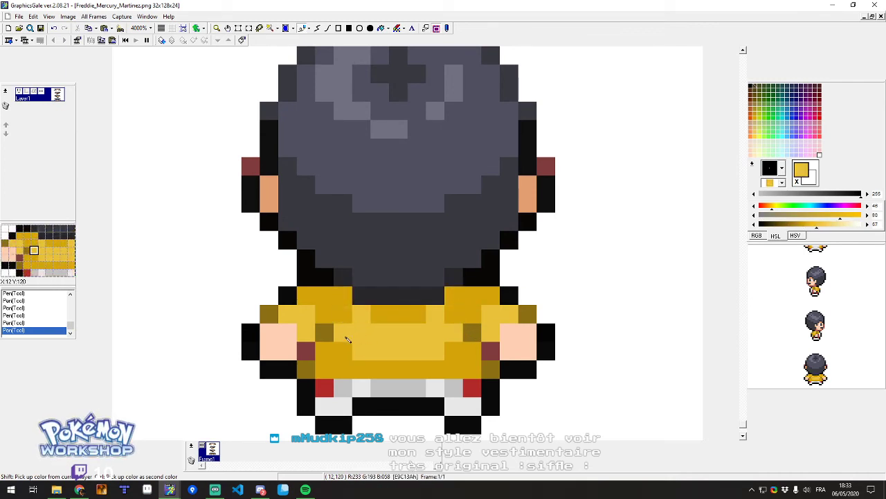
pyautogui.rightClick(338, 319)
pyautogui.click(356, 319)
pyautogui.click(348, 328)
pyautogui.moveTo(435, 316); pyautogui.dragTo(433, 328)
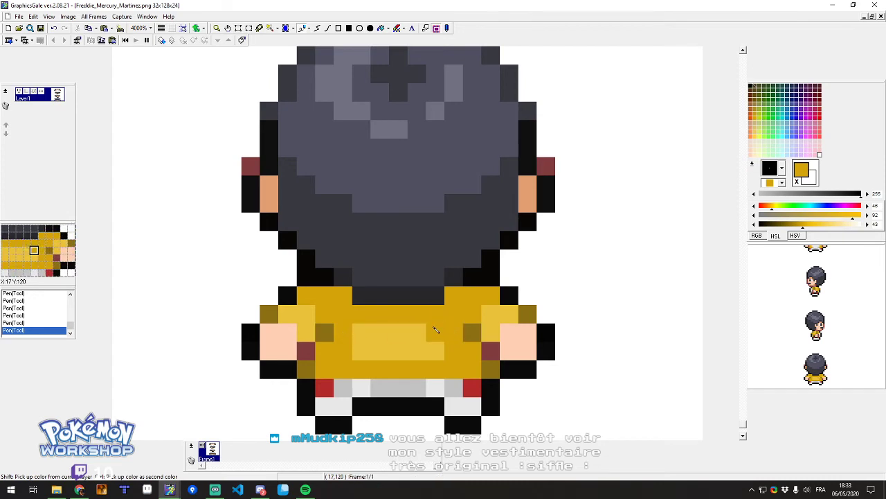
# Reshape the light yellow highlight in the middle of the jacket's back, narrowing its upper row and extending it down to the hem.
pyautogui.click(367, 339)
pyautogui.rightClick(374, 352)
pyautogui.moveTo(379, 369); pyautogui.dragTo(420, 369)
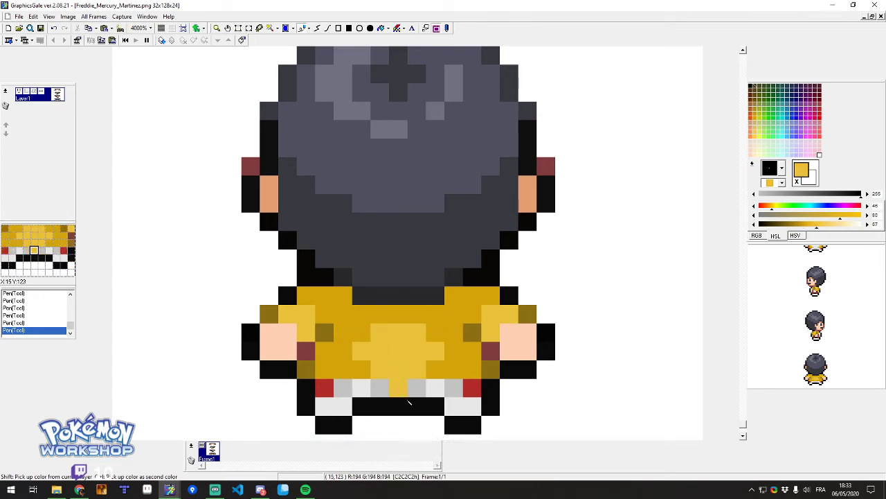
# Darken the jacket back's medium yellow to hue 46, saturation 88, lightness 40 and its darkest yellow to saturation 74, lightness 26.
pyautogui.rightClick(455, 316)
pyautogui.click(801, 225)
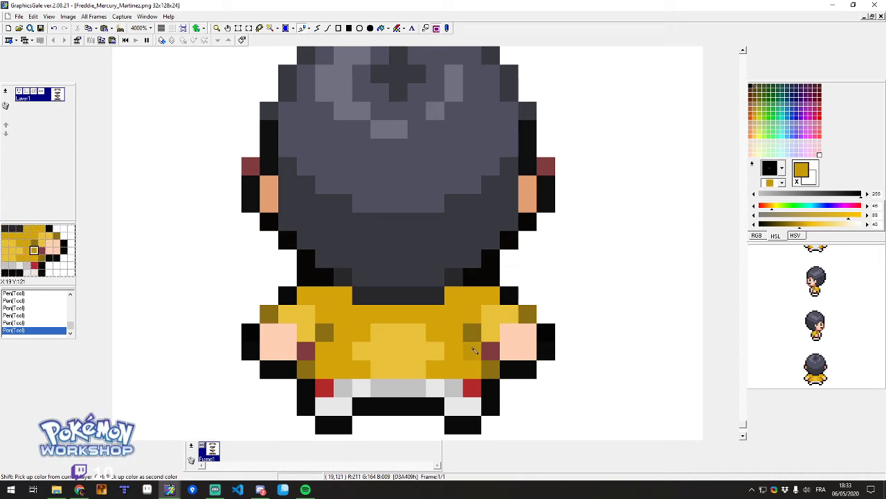
pyautogui.moveTo(455, 351); pyautogui.dragTo(445, 364)
pyautogui.click(451, 333)
pyautogui.moveTo(452, 333)
pyautogui.mouseDown()
pyautogui.moveTo(464, 316)
pyautogui.moveTo(458, 298)
pyautogui.moveTo(497, 295)
pyautogui.moveTo(449, 316)
pyautogui.moveTo(321, 314)
pyautogui.moveTo(335, 307)
pyautogui.moveTo(313, 302)
pyautogui.moveTo(355, 327)
pyautogui.moveTo(345, 356)
pyautogui.moveTo(355, 365)
pyautogui.moveTo(324, 350)
pyautogui.mouseUp()
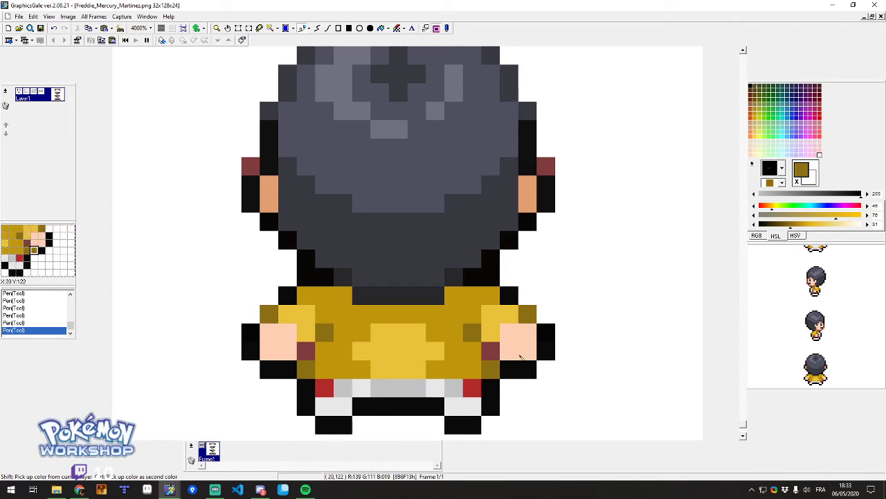
pyautogui.click(771, 223)
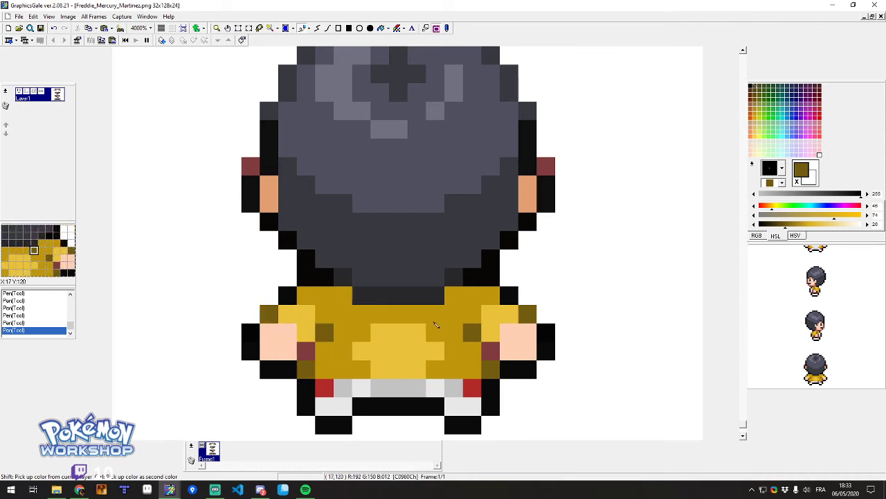
# Check the corrected sprites at smaller scale, then save and close Freddie_Mercury_Martinez.png.
pyautogui.scroll(-3, 436, 324)
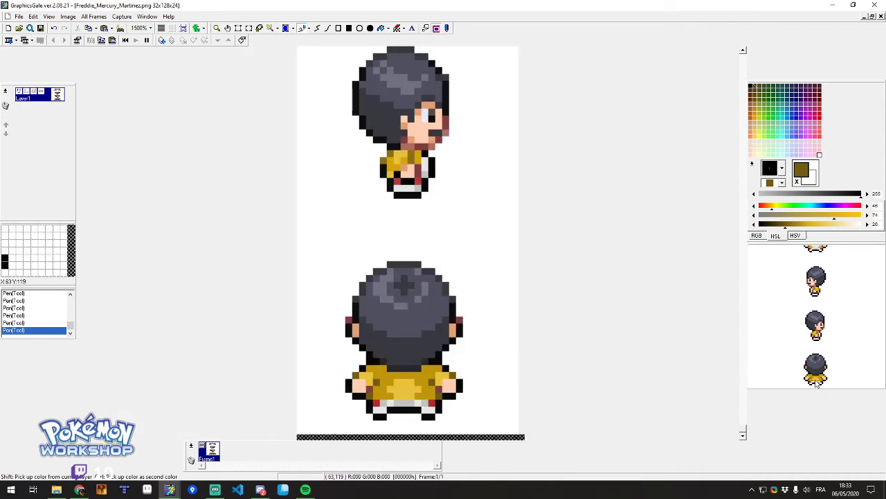
pyautogui.scroll(2, 444, 335)
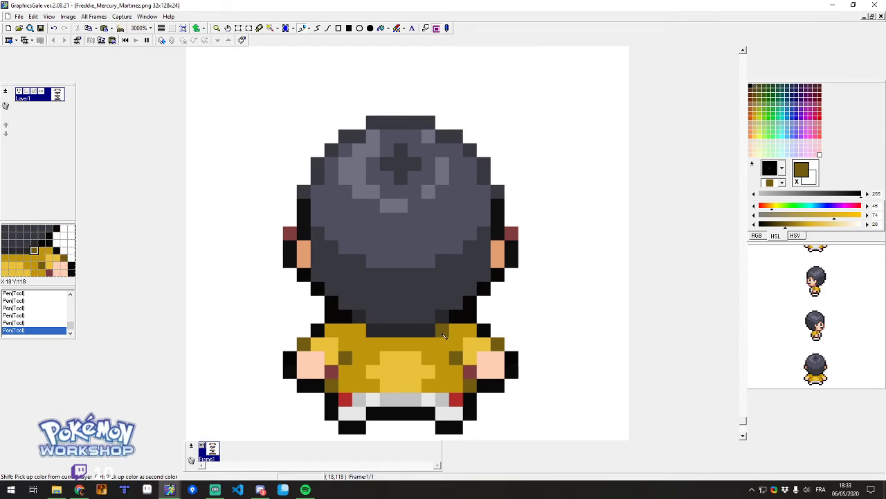
pyautogui.scroll(-5, 449, 311)
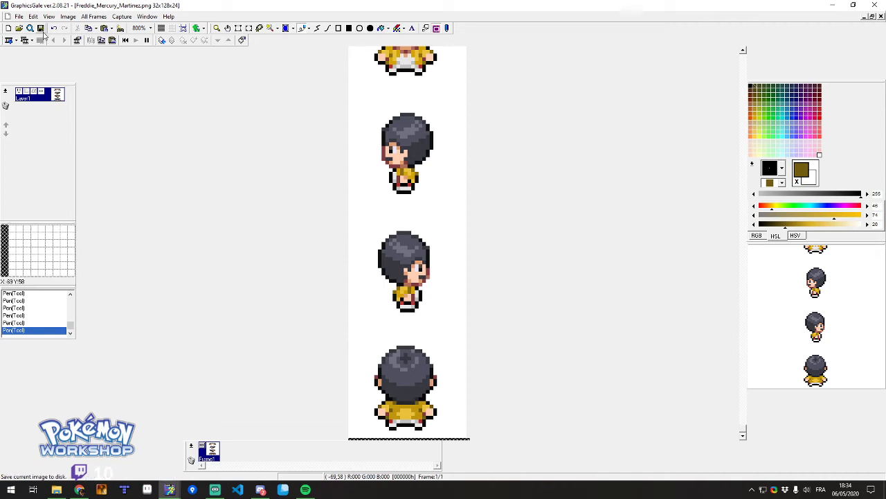
pyautogui.scroll(2, 459, 221)
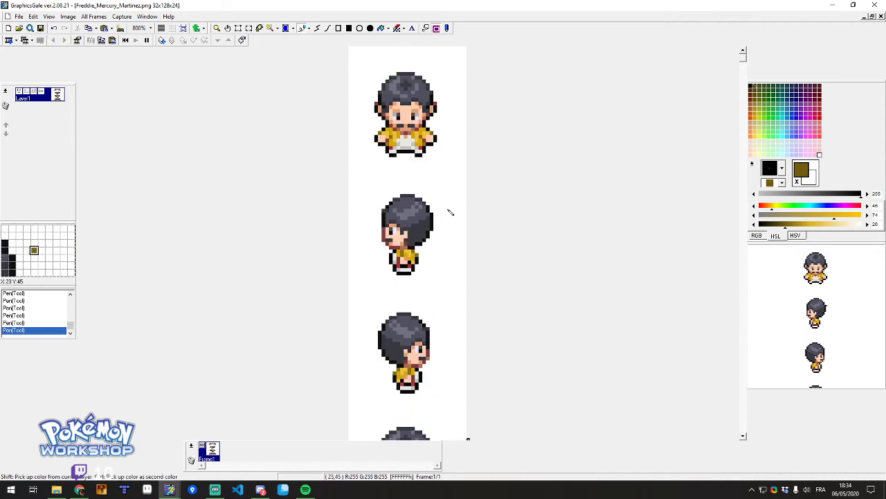
pyautogui.click(874, 5)
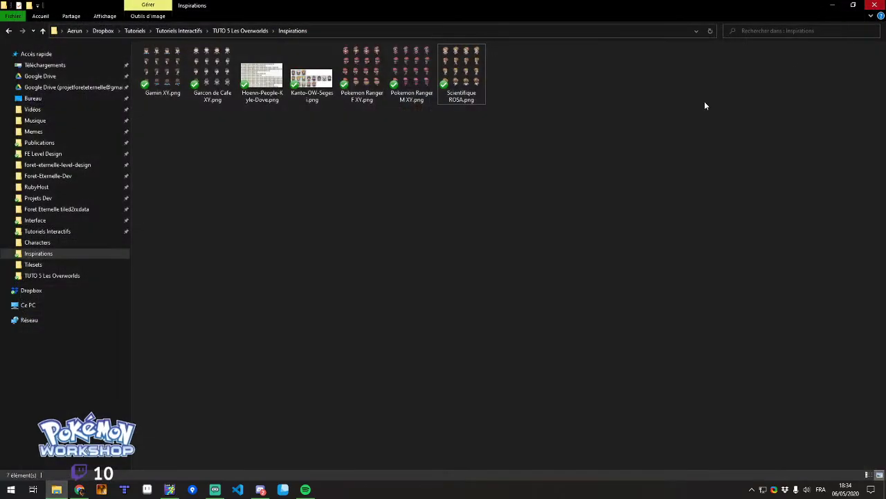
# Open mud.png from the Exercices rendus folder inside TUTO 5 Les Overworlds.
pyautogui.click(238, 33)
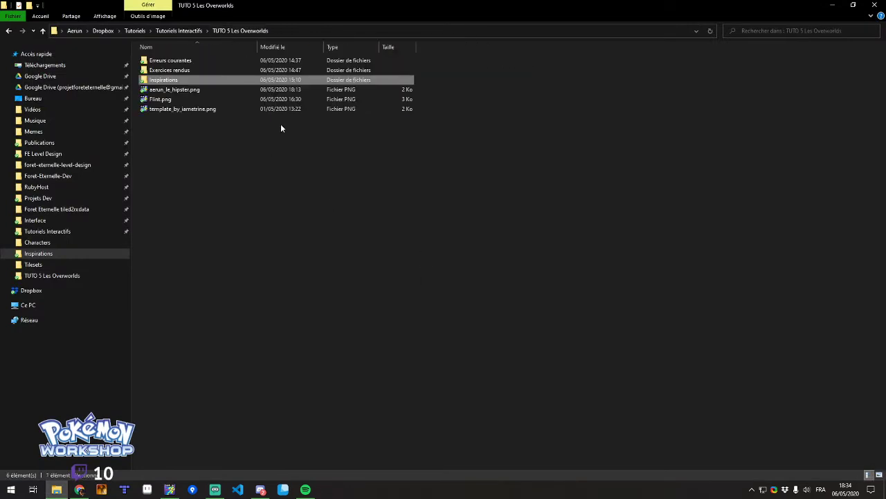
pyautogui.click(222, 199)
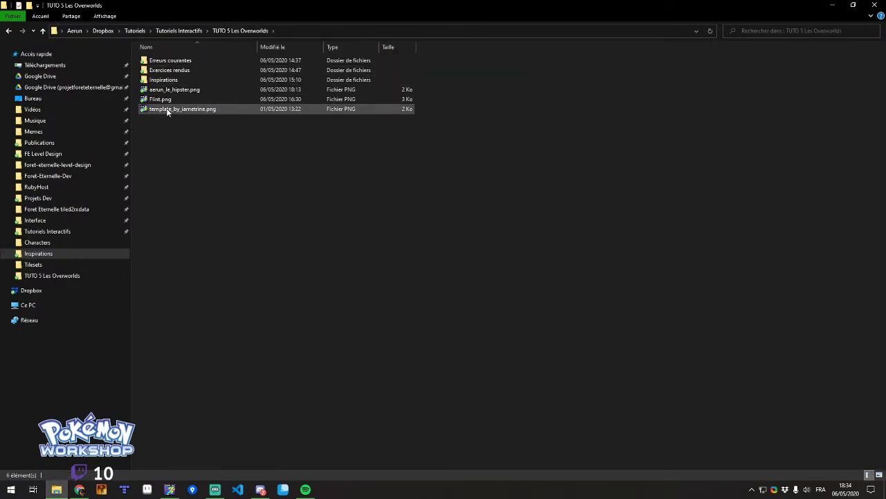
pyautogui.click(177, 63)
pyautogui.doubleClick(177, 63)
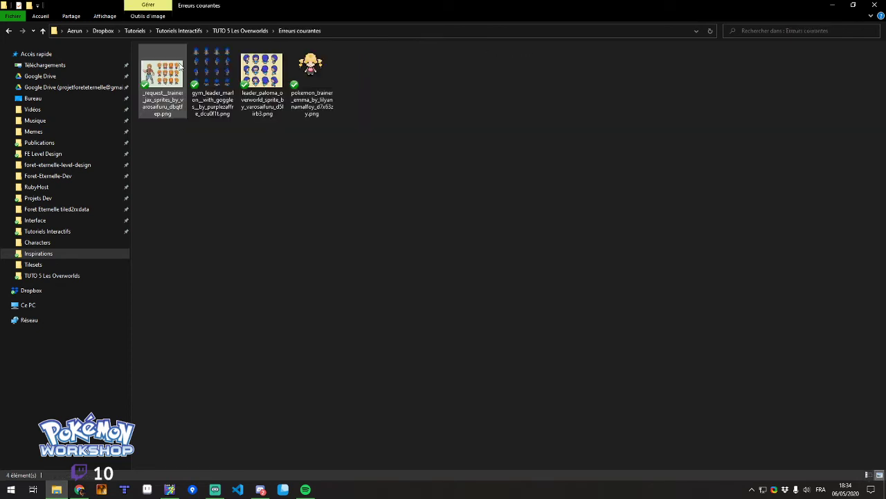
pyautogui.click(258, 30)
pyautogui.doubleClick(148, 70)
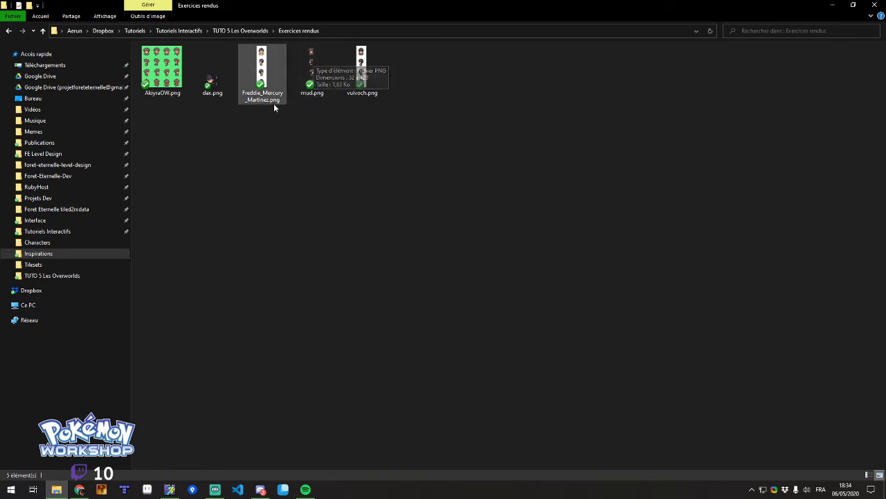
pyautogui.doubleClick(312, 69)
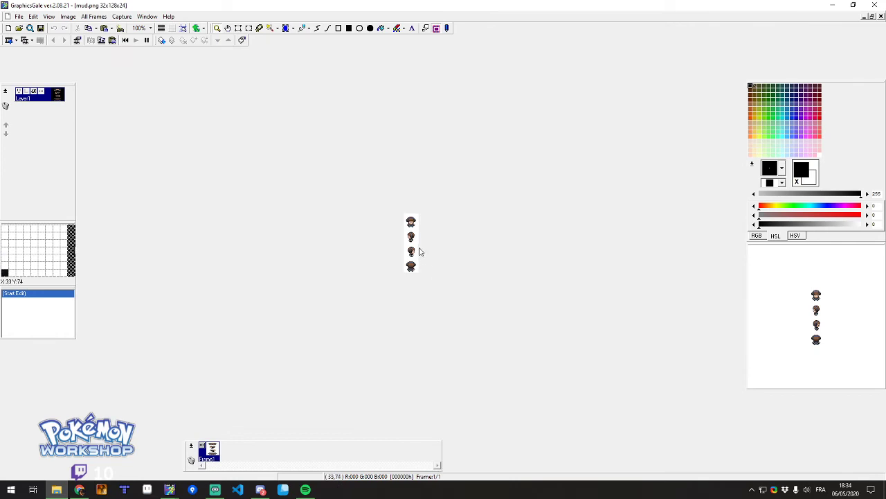
# Examine the front-facing sprite of mud.png up close and set the preview to 200%.
pyautogui.scroll(2, 418, 248)
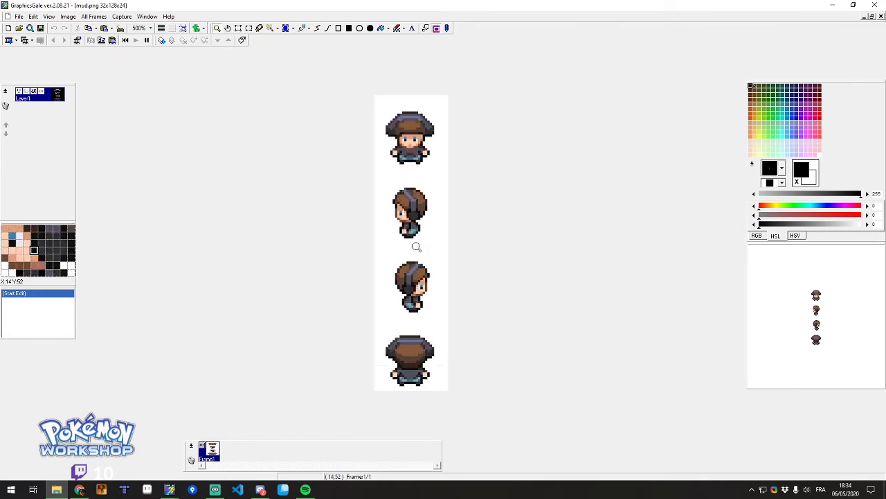
pyautogui.scroll(1, 416, 246)
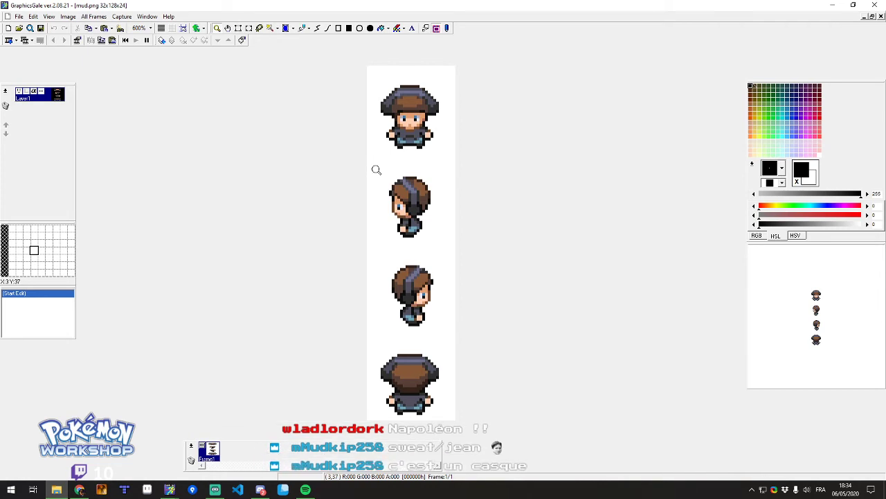
pyautogui.scroll(4, 397, 90)
pyautogui.click(398, 90)
pyautogui.click(398, 109)
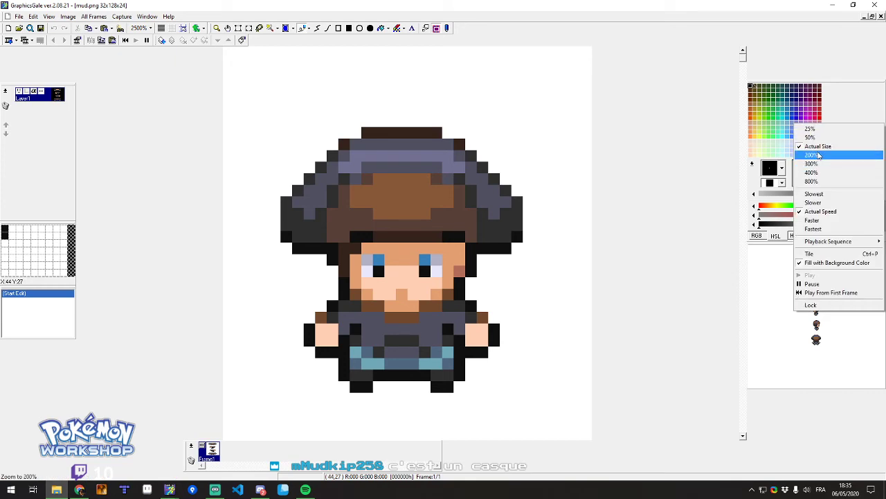
pyautogui.click(821, 155)
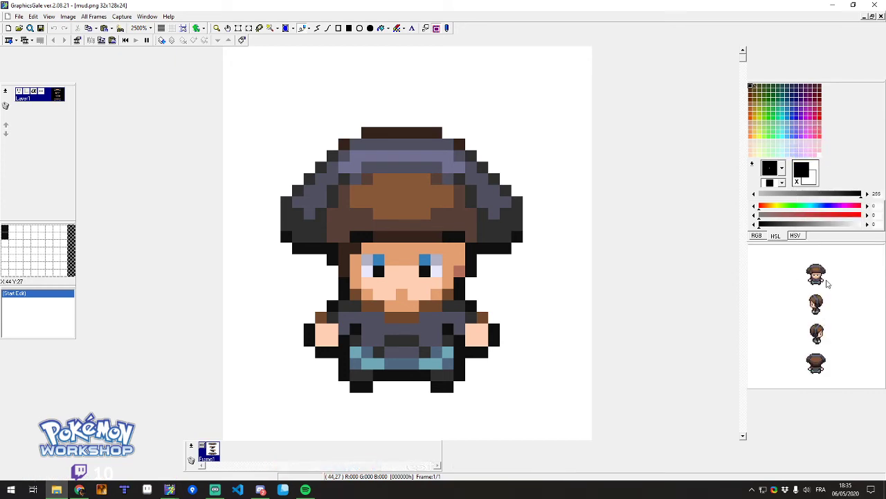
# Darken the outline pixels along the headphones' outer edge on the right side of the front-facing sprite.
pyautogui.rightClick(493, 179)
pyautogui.click(494, 190)
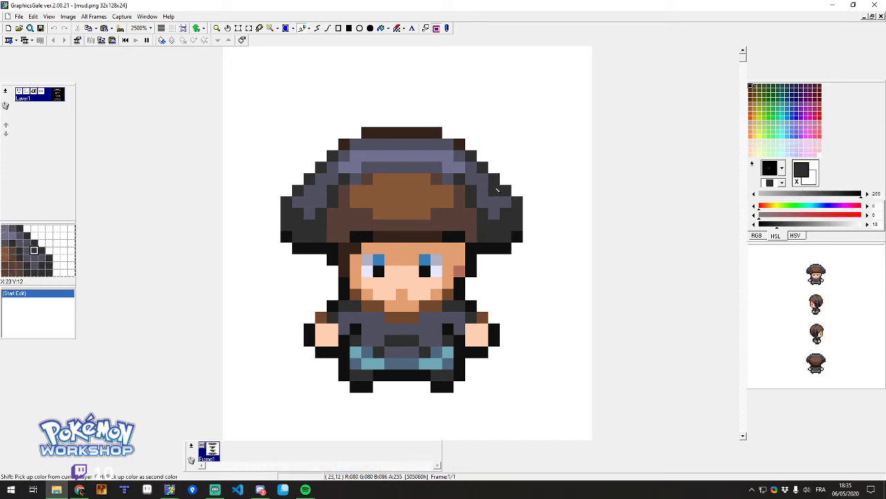
pyautogui.rightClick(505, 181)
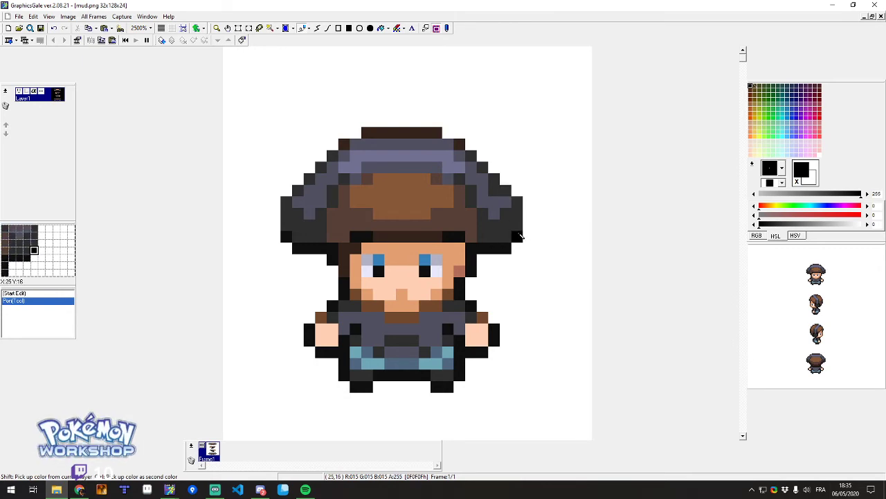
pyautogui.click(504, 193)
pyautogui.click(520, 202)
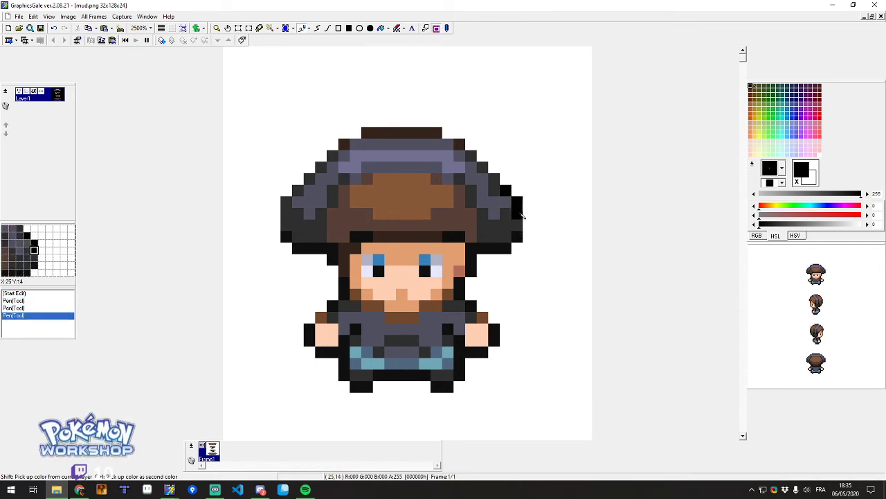
pyautogui.click(506, 179)
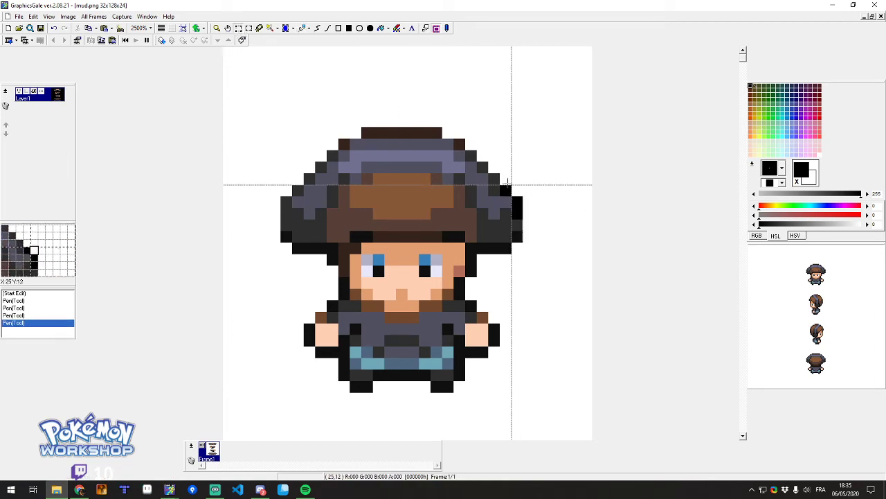
# Erase the outermost outline pixels on the upper part of the headphones' right side.
pyautogui.press('m')
pyautogui.moveTo(506, 186); pyautogui.dragTo(521, 221)
pyautogui.press('Delete')
pyautogui.click(514, 198)
pyautogui.press('Delete')
# Redraw the headphones' right outline in near-black one pixel lower, following the narrowed shape.
pyautogui.press('p')
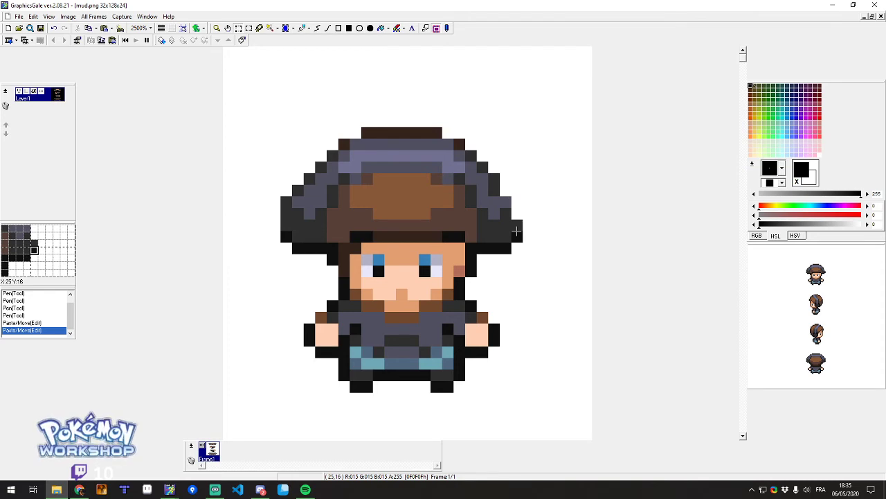
pyautogui.click(519, 238)
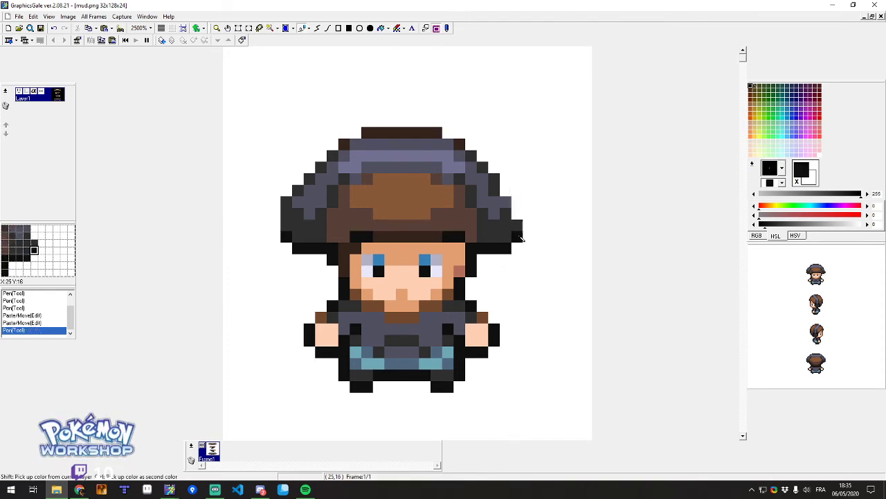
pyautogui.click(509, 202)
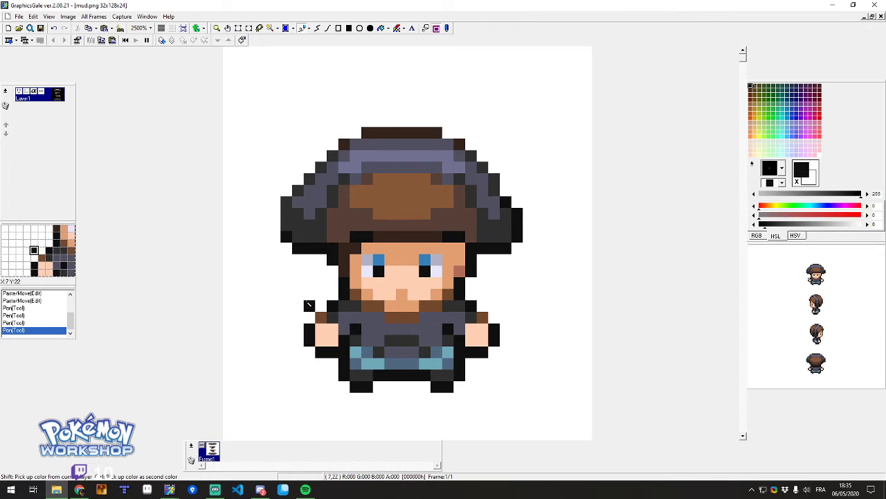
# Pick up the dark grey outline colour and erase the protruding outline pixel higher on the headphones' right edge.
pyautogui.keyDown('ctrl'); pyautogui.click(489, 182); pyautogui.keyUp('ctrl')
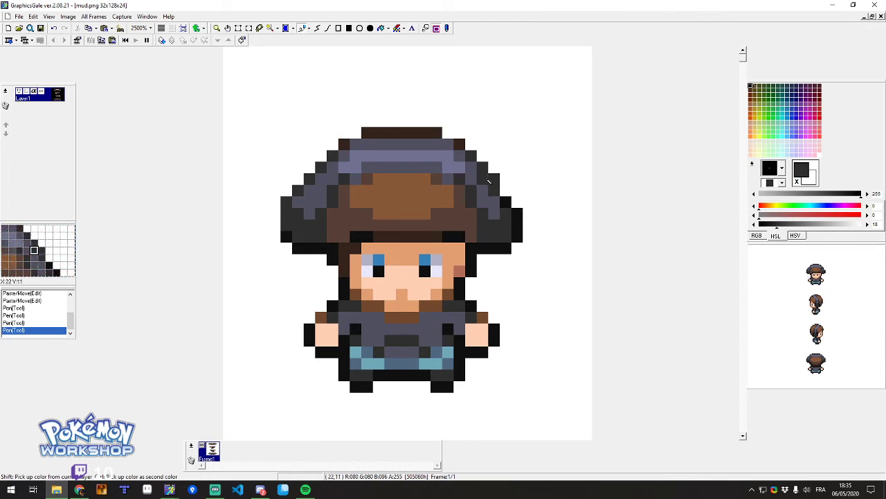
pyautogui.click(238, 28)
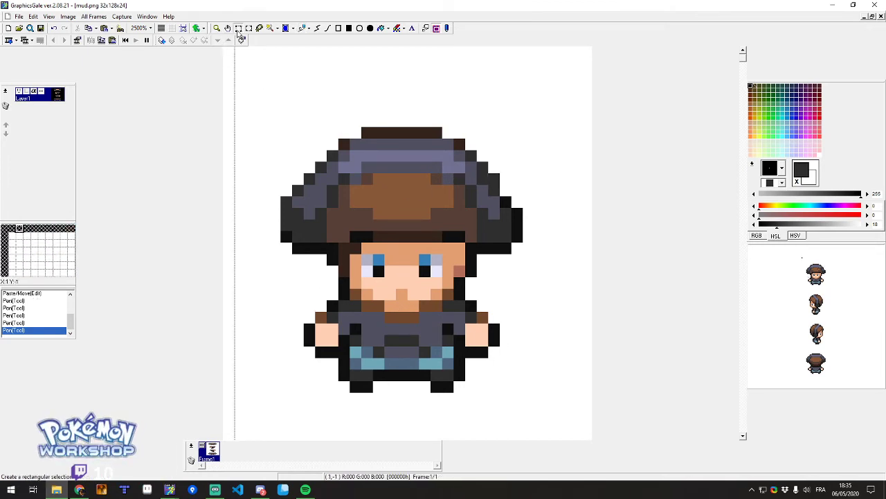
pyautogui.press('Delete')
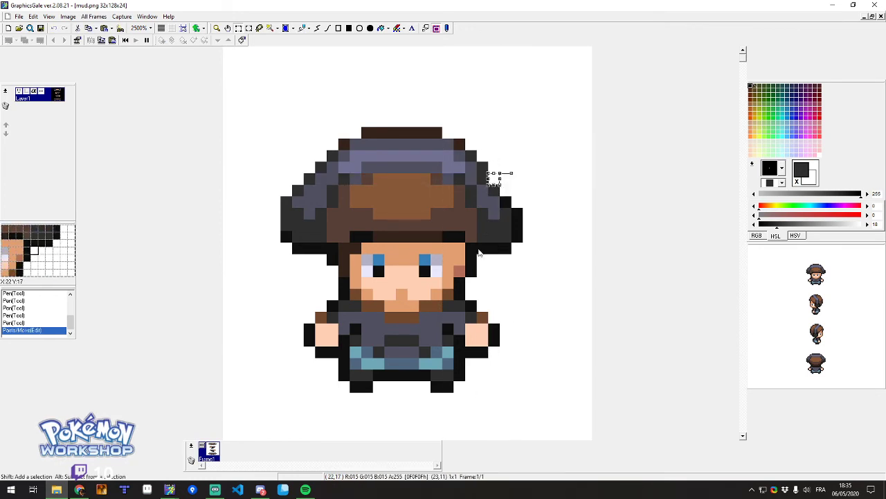
# Erase the outermost outline pixels on the upper part of the headphones' left side on the front-facing sprite.
pyautogui.click(453, 239)
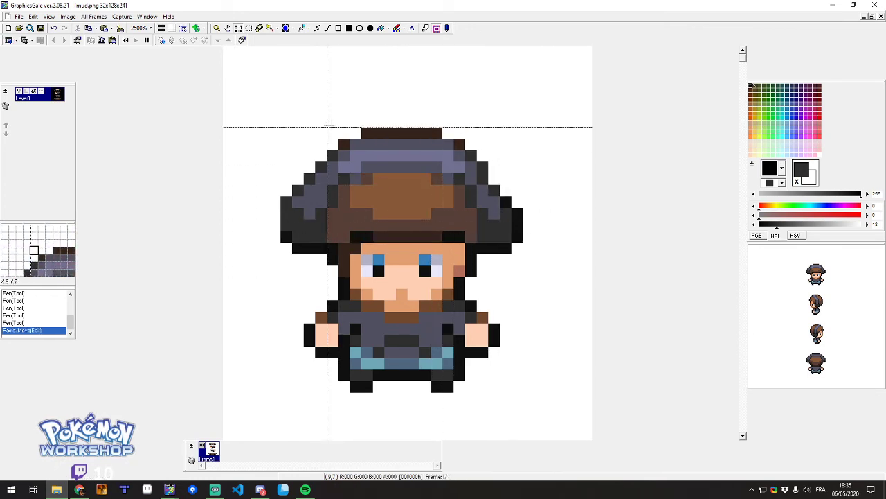
pyautogui.moveTo(306, 153); pyautogui.dragTo(289, 206)
pyautogui.press('Delete')
pyautogui.press('Delete')
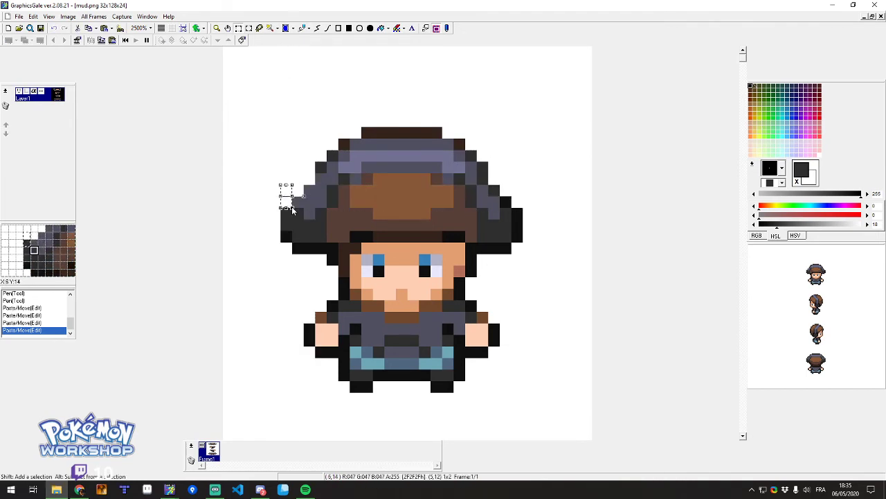
pyautogui.press('Delete')
# Redraw the headphones' left outline one pixel further in, near-black around the ear cup and dark grey higher up.
pyautogui.press('d')
pyautogui.rightClick(368, 236)
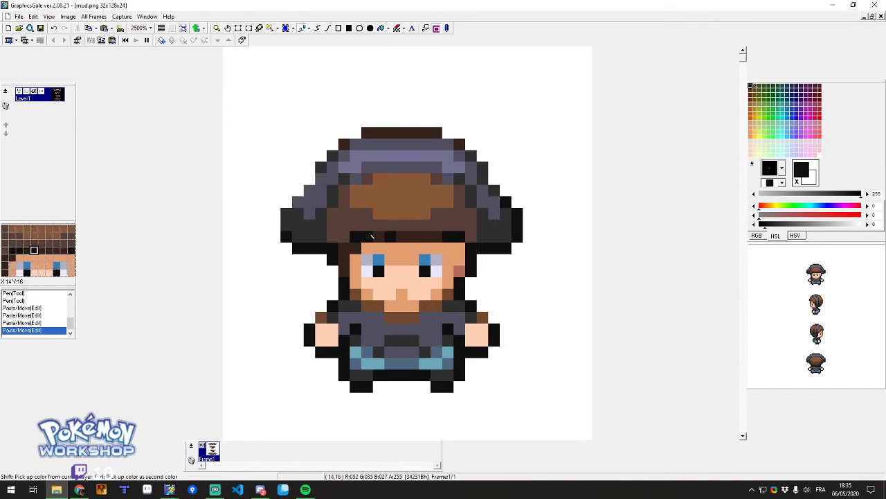
pyautogui.click(287, 224)
pyautogui.moveTo(286, 214); pyautogui.dragTo(302, 202)
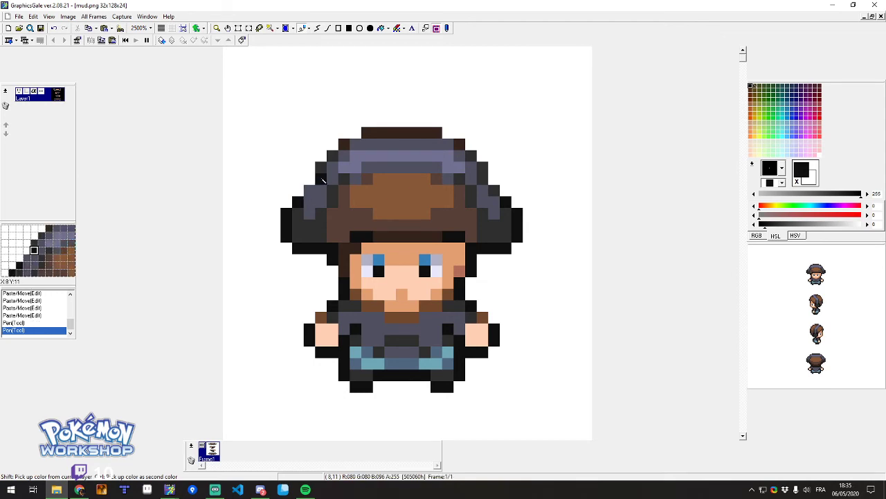
pyautogui.rightClick(320, 168)
pyautogui.click(322, 177)
pyautogui.click(314, 191)
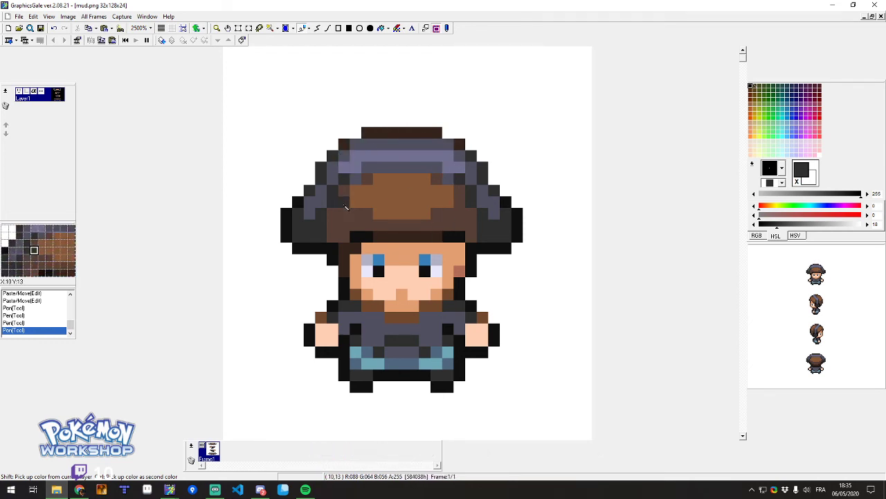
# Paint the headband's top row in light purple-grey and shade the middle of the row beneath in darker purple-grey.
pyautogui.rightClick(446, 160)
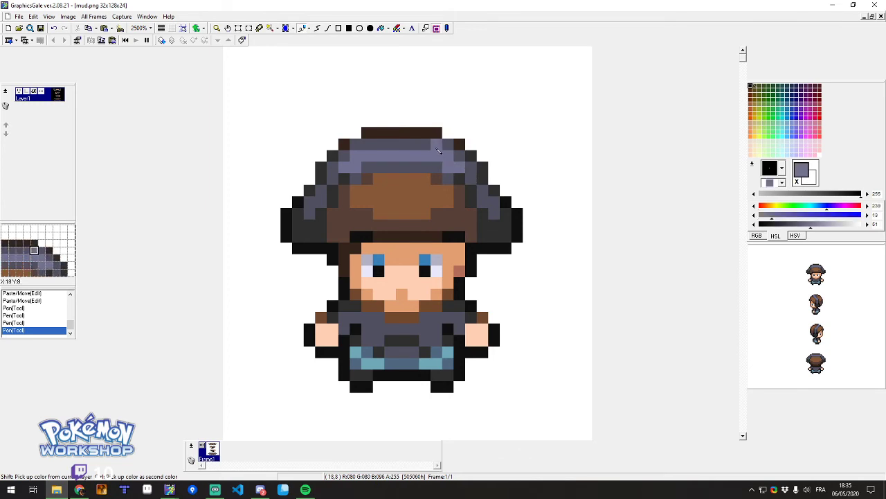
pyautogui.moveTo(436, 145); pyautogui.dragTo(381, 147)
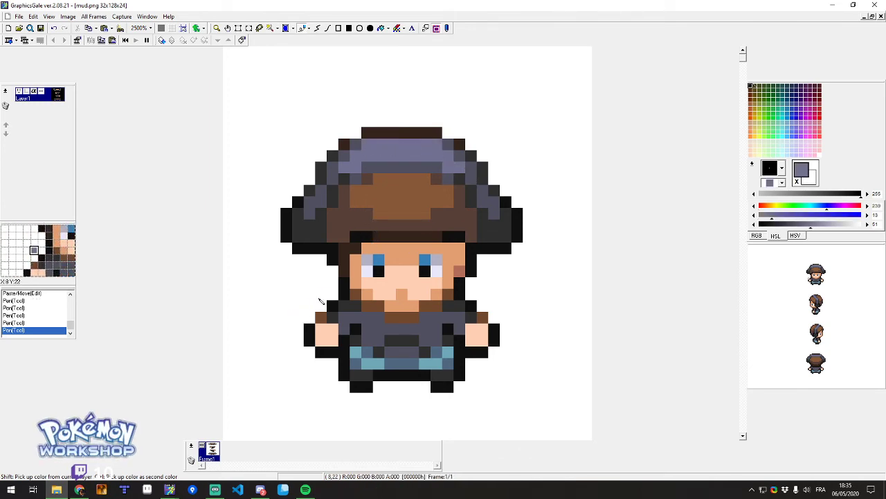
pyautogui.rightClick(358, 177)
pyautogui.click(357, 168)
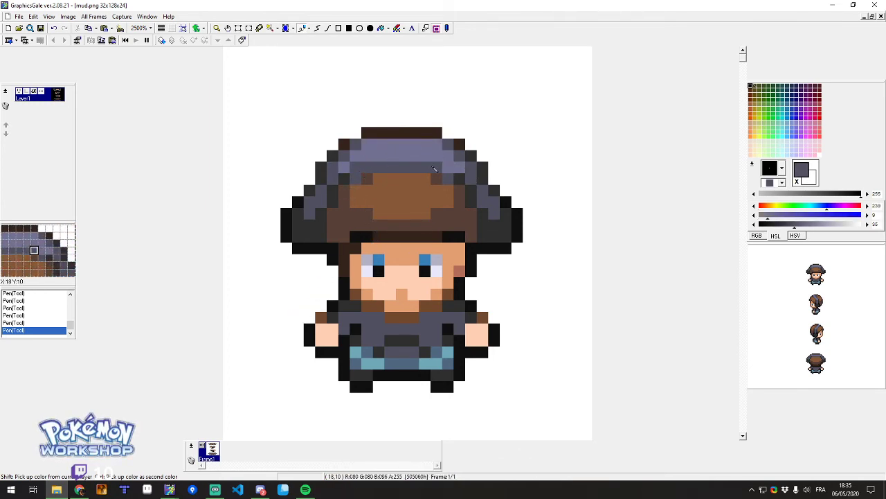
pyautogui.moveTo(428, 162); pyautogui.dragTo(387, 163)
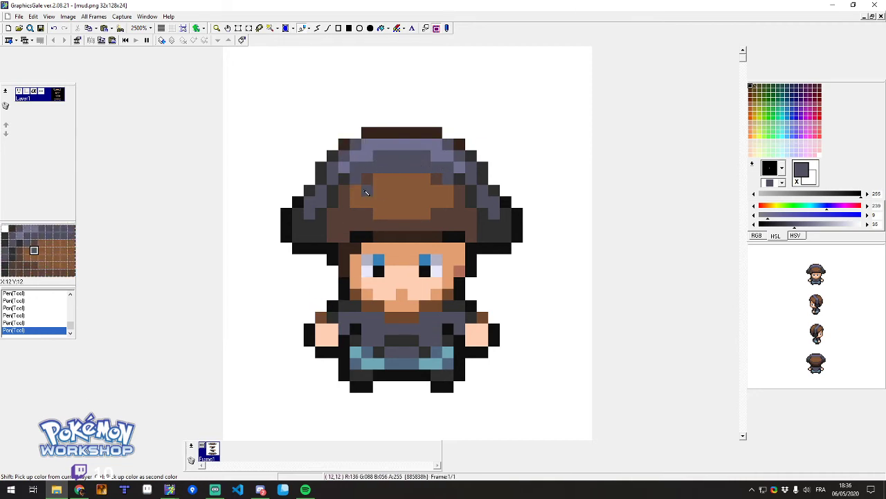
# Darken both ends of the headband's lower inner edge with dark grey pixels.
pyautogui.rightClick(373, 181)
pyautogui.rightClick(350, 182)
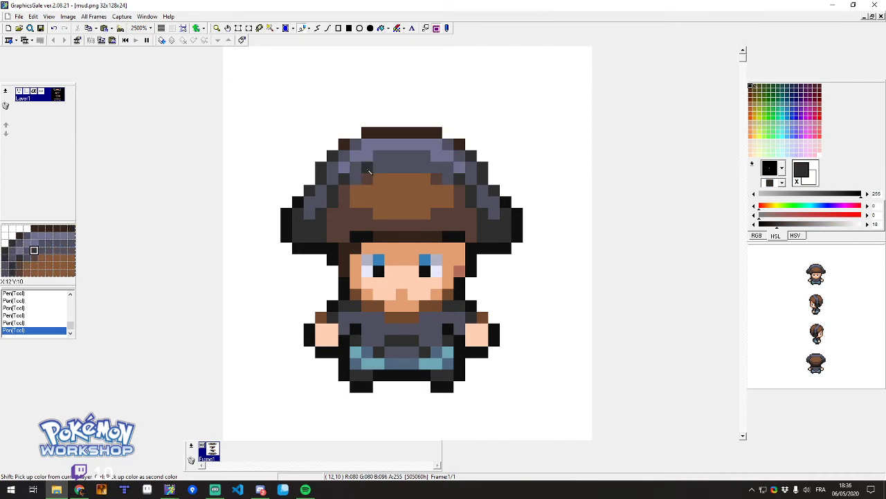
pyautogui.moveTo(439, 171); pyautogui.dragTo(448, 172)
# Replace the middle of the headband's lowest row with dark brown hair and darken the hair pixels along its edge.
pyautogui.rightClick(423, 169)
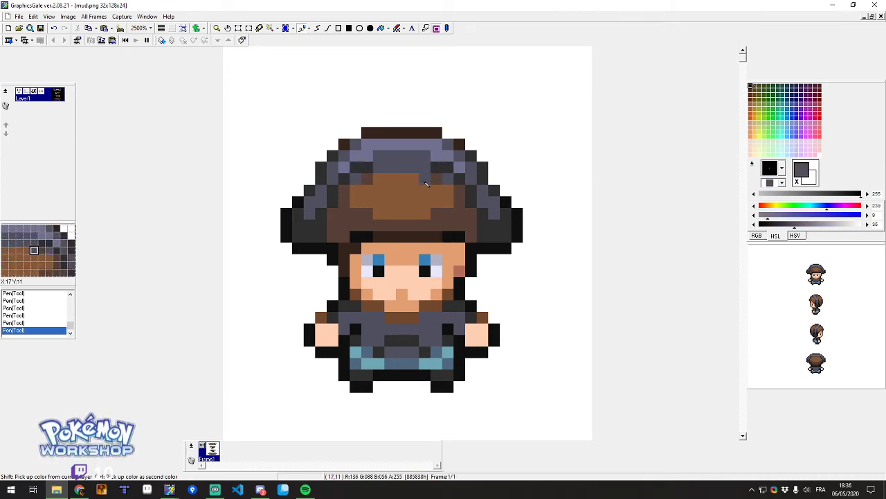
pyautogui.rightClick(415, 189)
pyautogui.click(420, 169)
pyautogui.moveTo(421, 169)
pyautogui.mouseDown()
pyautogui.moveTo(382, 169)
pyautogui.moveTo(390, 160)
pyautogui.moveTo(374, 182)
pyautogui.moveTo(385, 170)
pyautogui.moveTo(417, 168)
pyautogui.mouseUp()
pyautogui.rightClick(390, 158)
pyautogui.rightClick(368, 179)
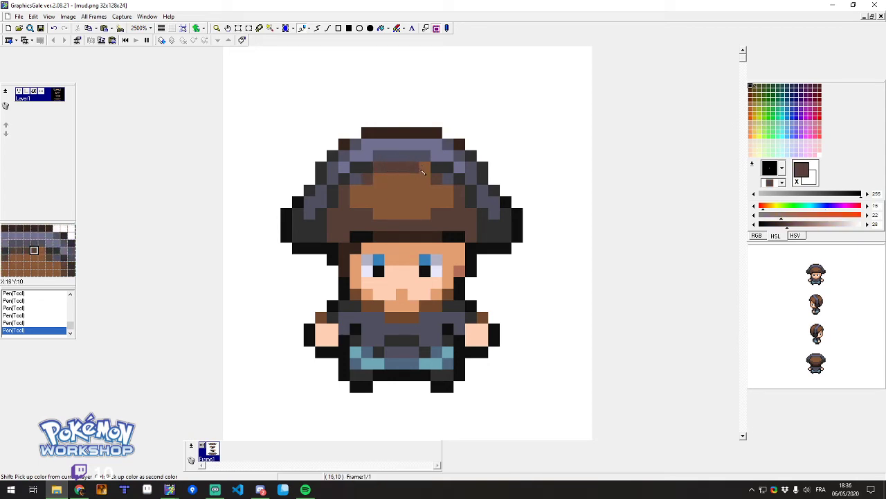
pyautogui.click(446, 193)
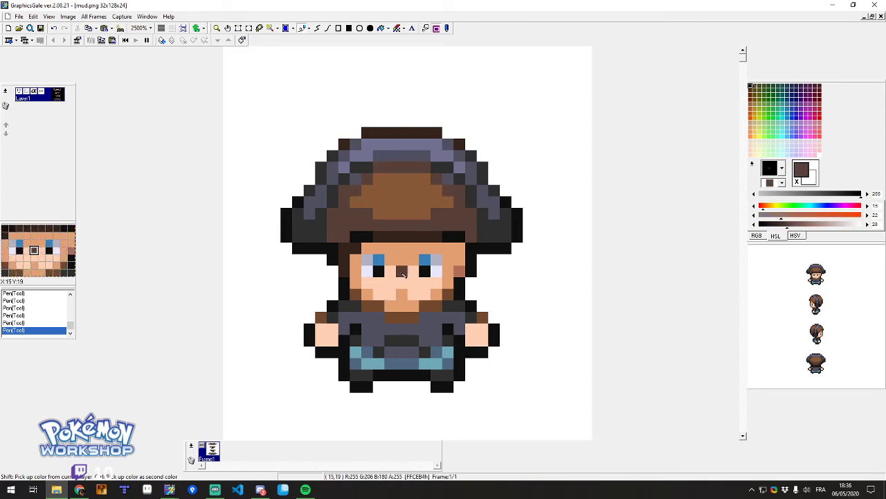
# Extend the lighter brown of the hair down across the middle of the row above the fringe outline.
pyautogui.rightClick(438, 215)
pyautogui.moveTo(416, 228); pyautogui.dragTo(383, 228)
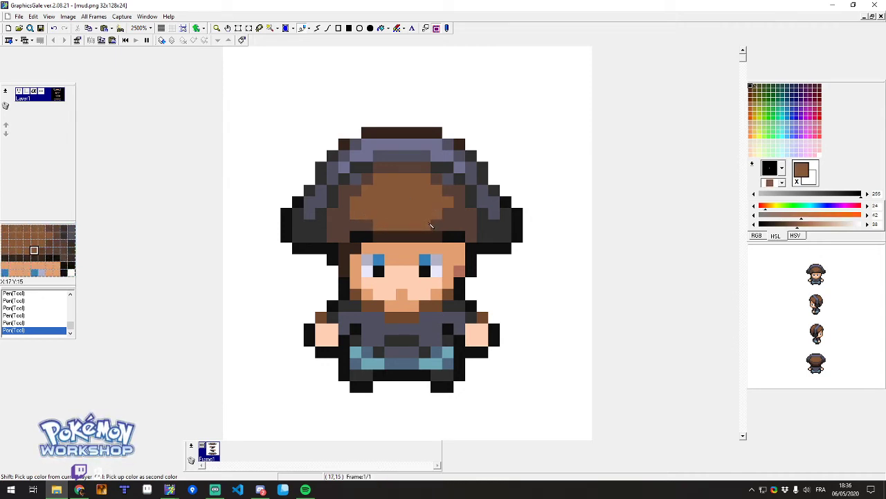
pyautogui.rightClick(357, 223)
pyautogui.rightClick(378, 211)
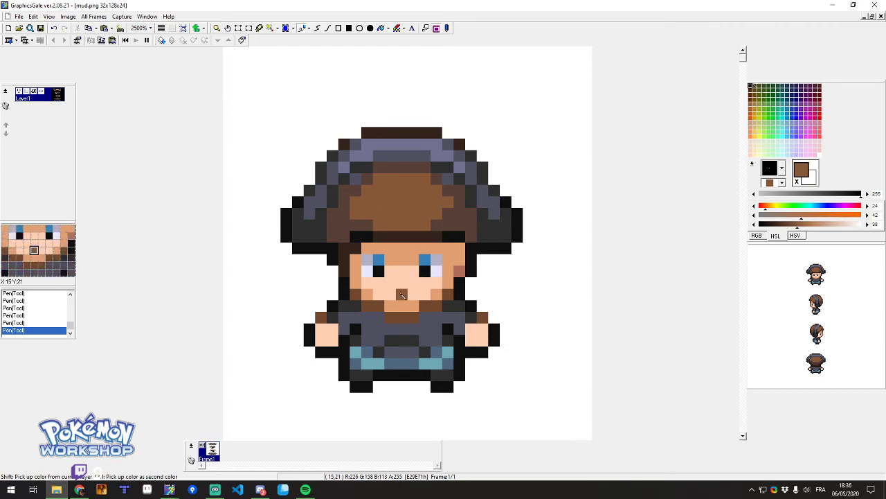
# Add a small strand to the middle of the fringe with very dark brown tips and a lighter brown pixel above.
pyautogui.rightClick(394, 241)
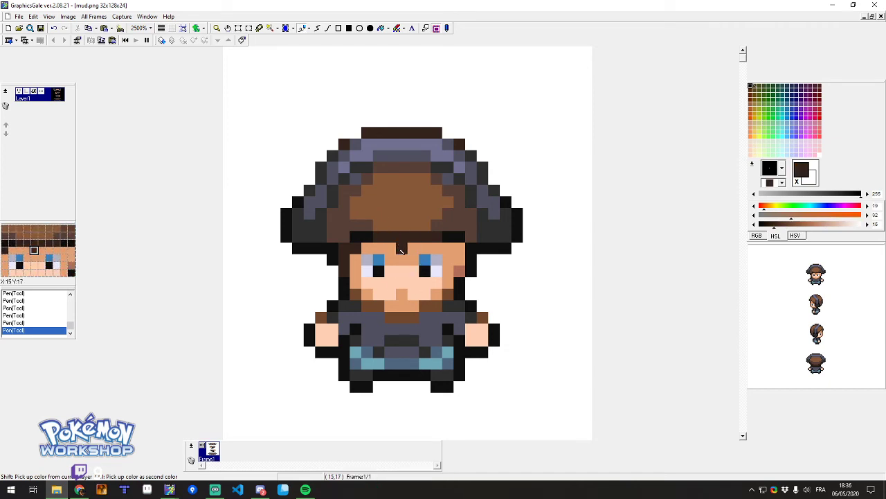
pyautogui.rightClick(395, 226)
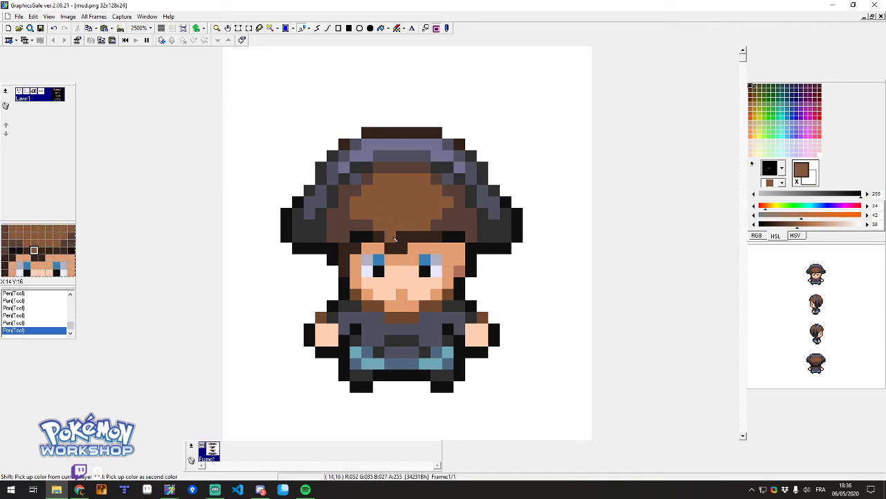
pyautogui.rightClick(432, 235)
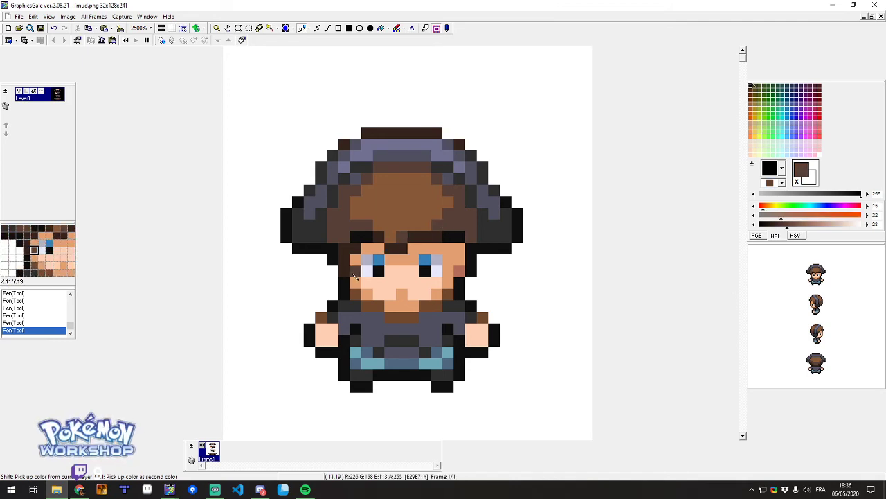
# Refine the fringe's right corner with a near-black outline pixel and very dark brown shading beside the ear cup.
pyautogui.rightClick(454, 242)
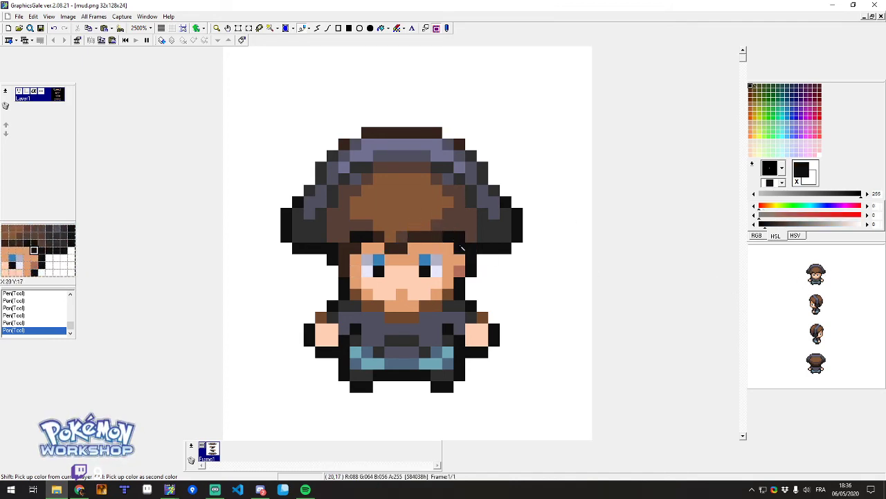
pyautogui.rightClick(458, 248)
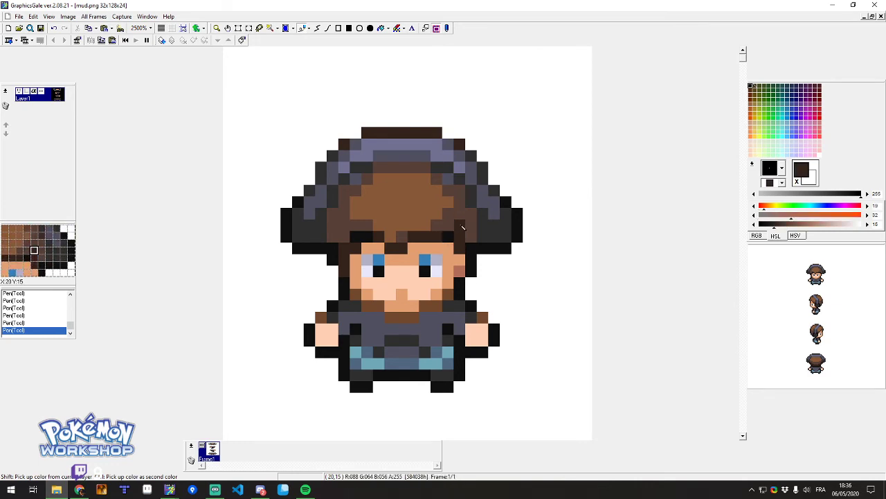
pyautogui.rightClick(462, 227)
pyautogui.click(462, 237)
pyautogui.rightClick(462, 248)
pyautogui.click(471, 237)
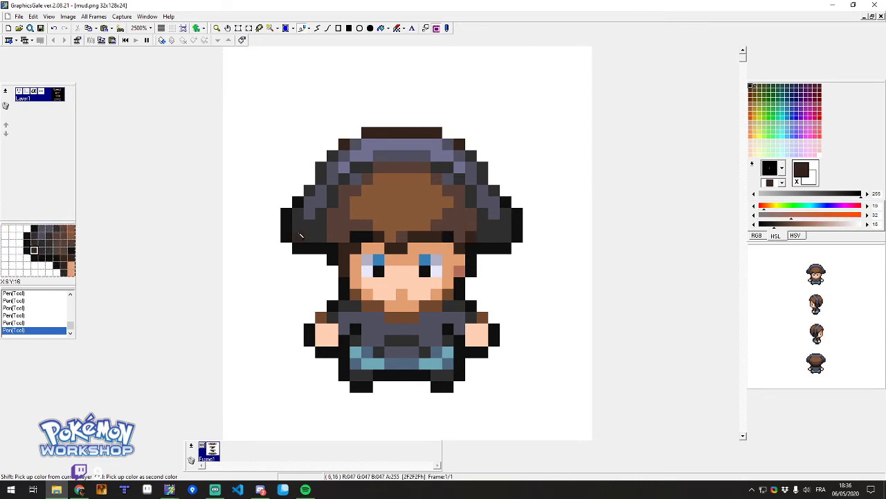
# Shade the hair along the inner edge of the left ear cup in very dark brown.
pyautogui.rightClick(345, 223)
pyautogui.moveTo(334, 225); pyautogui.dragTo(334, 235)
pyautogui.rightClick(333, 213)
pyautogui.click(347, 192)
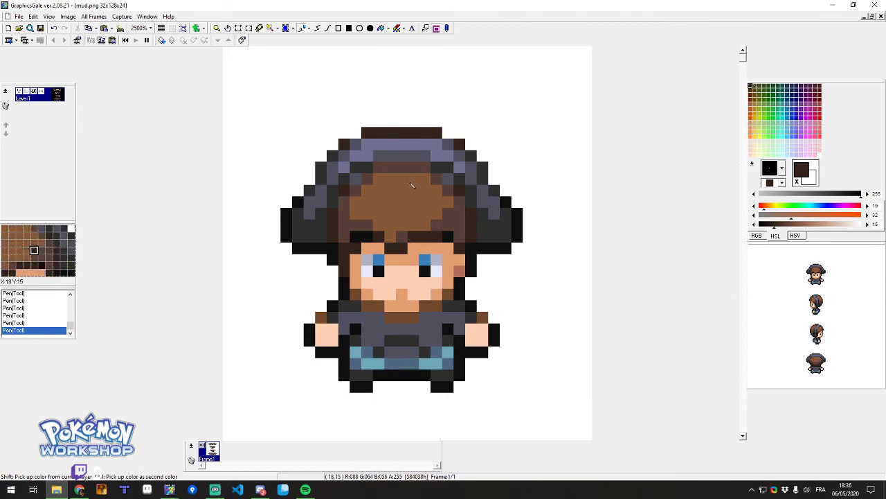
# Select the headphones' right ear cup and move it one pixel inward toward the head.
pyautogui.click(238, 27)
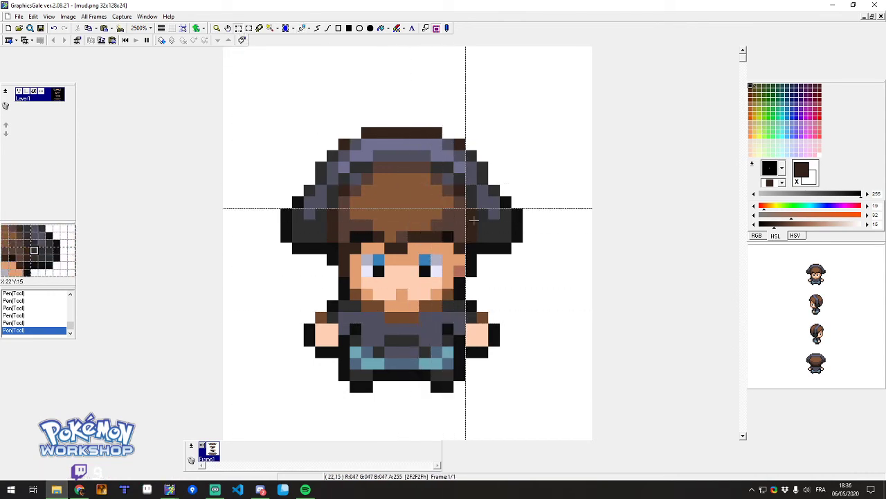
pyautogui.click(482, 167)
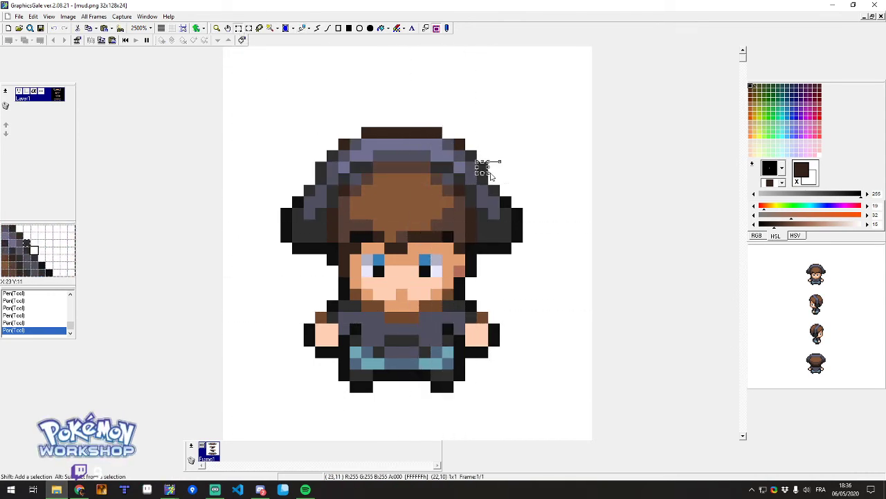
pyautogui.rightClick(480, 167)
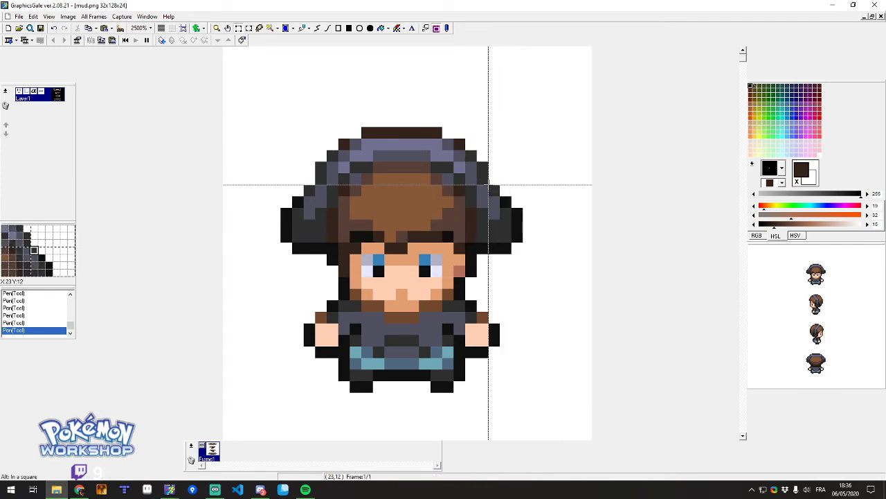
pyautogui.moveTo(489, 186); pyautogui.dragTo(528, 265)
pyautogui.press('Left')
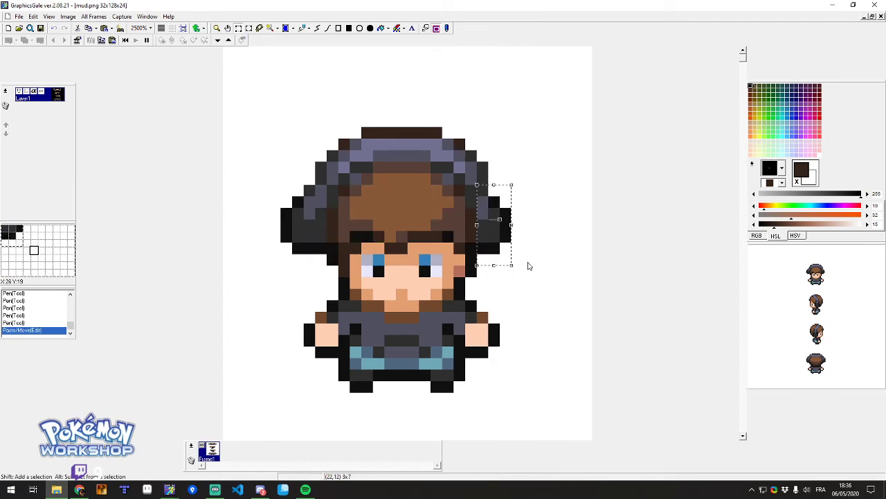
pyautogui.click(487, 179)
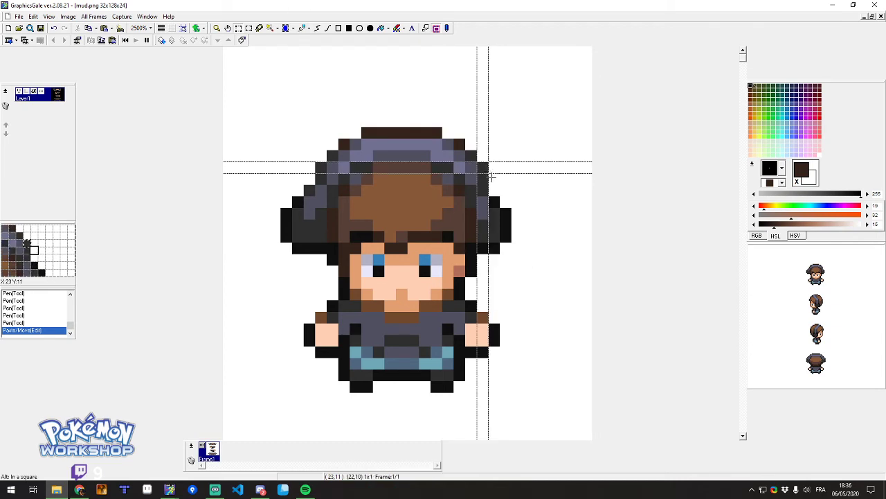
# Try erasing the protruding outline pixel on the upper part of each side of the headphones.
pyautogui.moveTo(491, 177); pyautogui.dragTo(491, 177)
pyautogui.press('Delete')
pyautogui.moveTo(305, 151); pyautogui.dragTo(326, 172)
pyautogui.press('Delete')
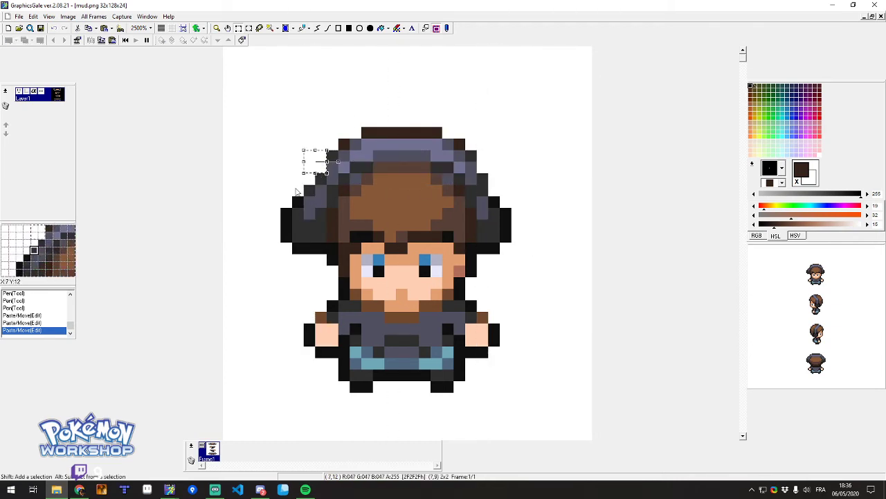
# Select the headphones' left ear cup and move it one pixel inward toward the head.
pyautogui.moveTo(269, 185); pyautogui.dragTo(312, 266)
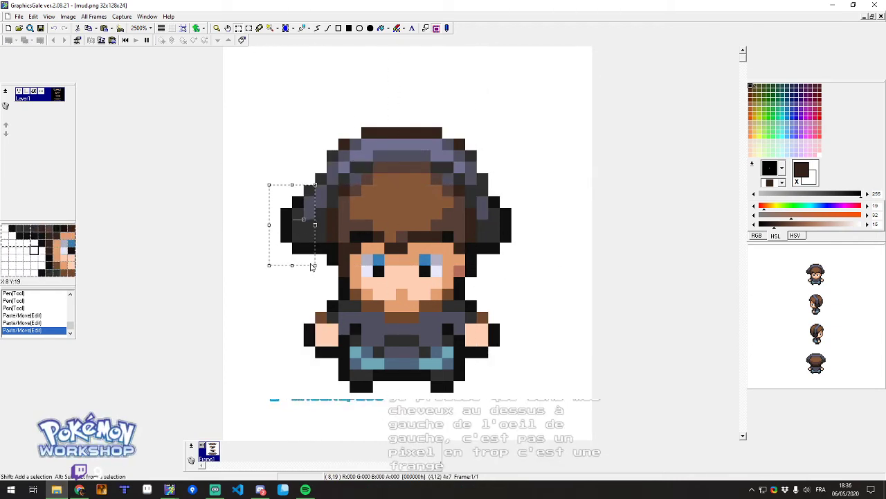
pyautogui.moveTo(310, 213); pyautogui.dragTo(323, 213)
pyautogui.click(417, 346)
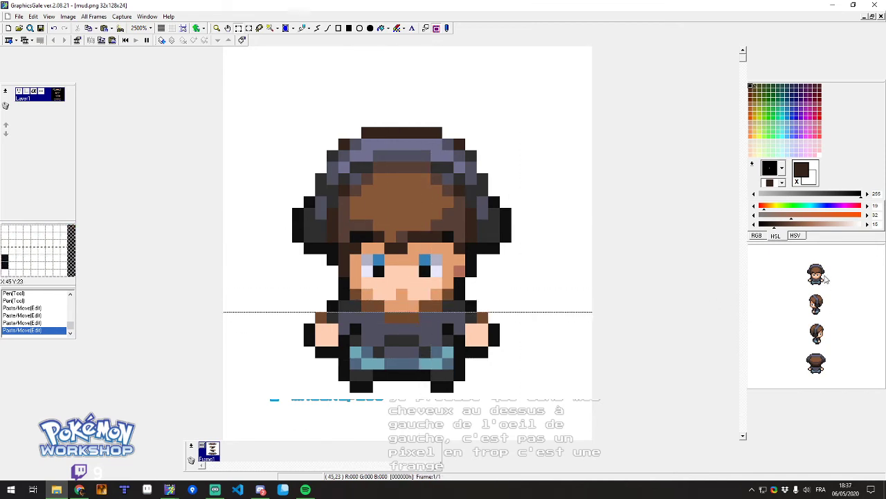
# Redraw the outline above the left ear cup with a near-black pixel and a dark grey pixel over it.
pyautogui.keyDown('shift'); pyautogui.rightClick(315, 200); pyautogui.keyUp('shift')
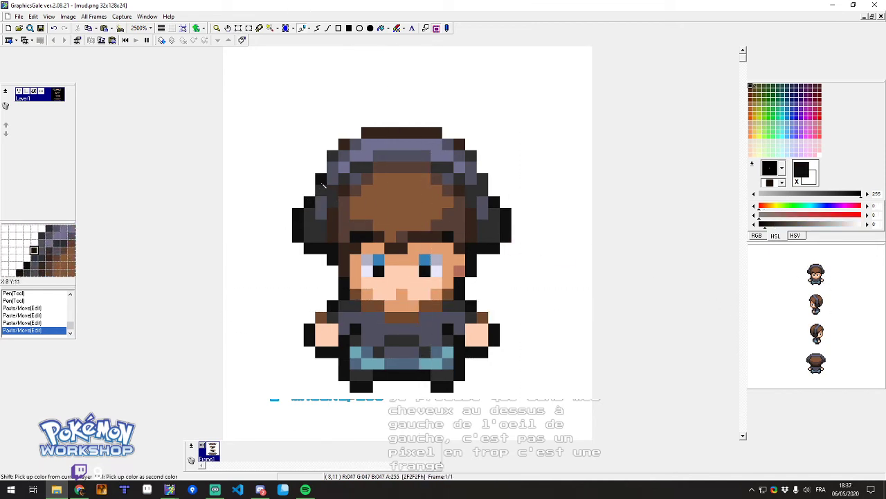
pyautogui.keyDown('shift'); pyautogui.rightClick(330, 169); pyautogui.keyUp('shift')
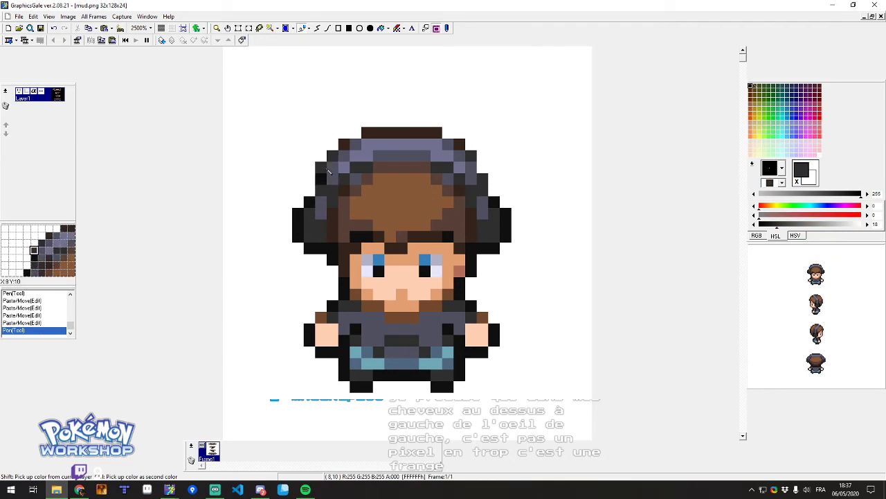
pyautogui.click(327, 168)
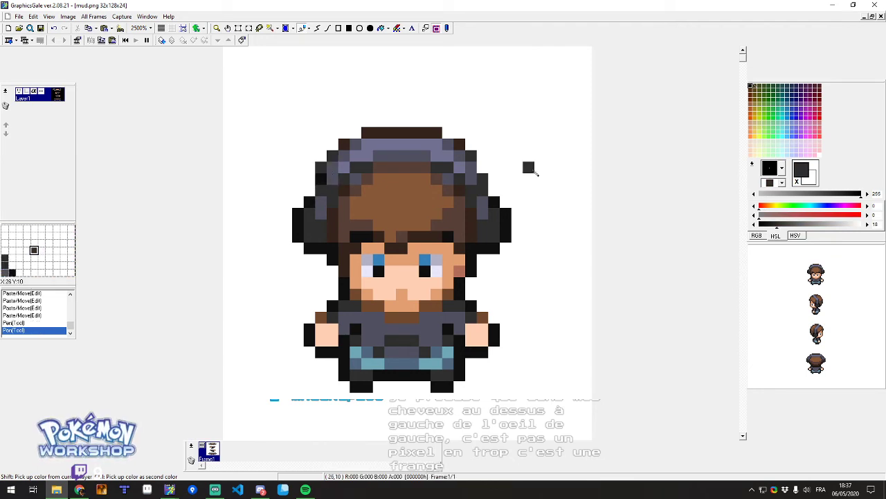
# Restore the outline pixel above the right ear cup and darken the headphones' upper right edge in near-black.
pyautogui.click(483, 171)
pyautogui.rightClick(495, 199)
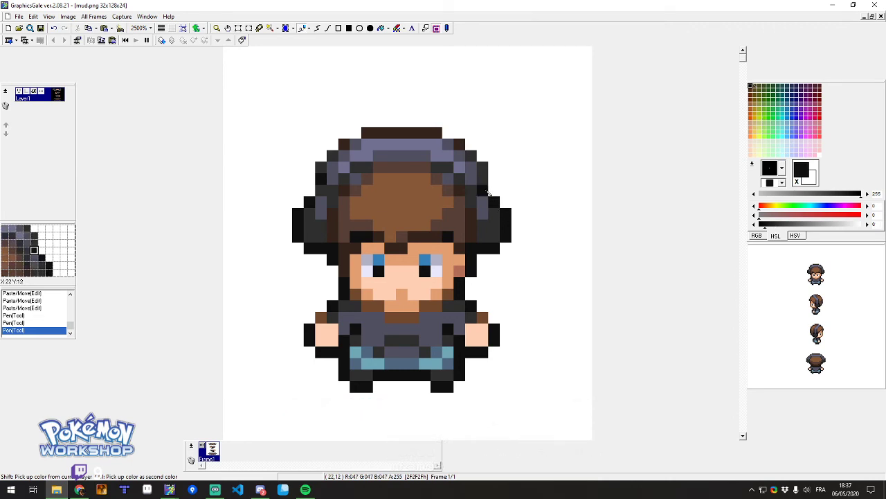
pyautogui.click(483, 178)
pyautogui.moveTo(482, 168); pyautogui.dragTo(472, 157)
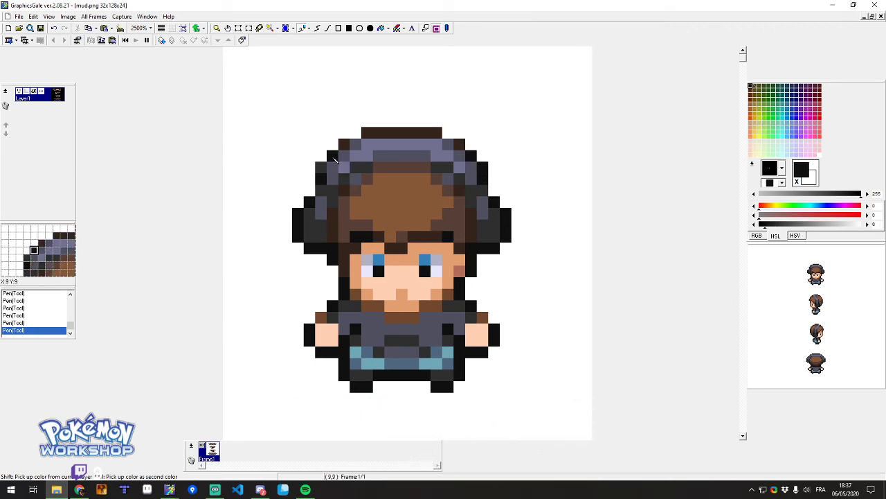
# Darken the outline pixels along the headphones' upper left edge in near-black to match the opposite side.
pyautogui.moveTo(332, 156); pyautogui.dragTo(321, 168)
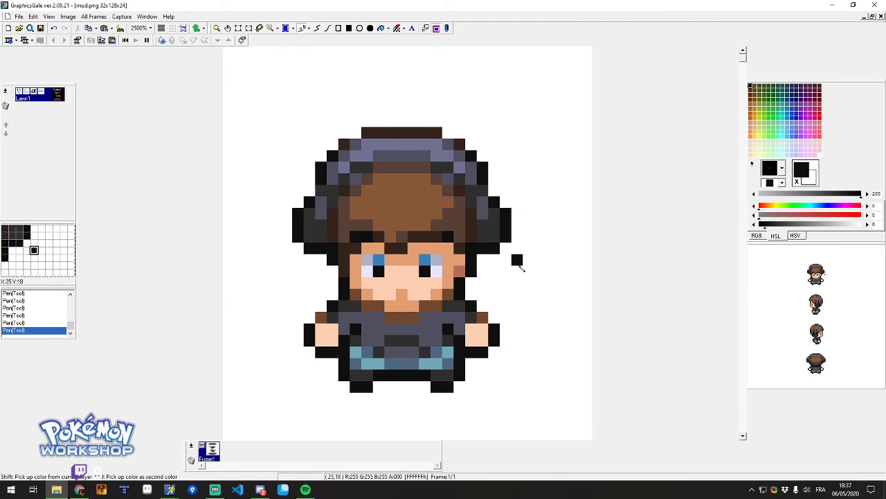
pyautogui.keyDown('shift'); pyautogui.rightClick(484, 166); pyautogui.keyUp('shift')
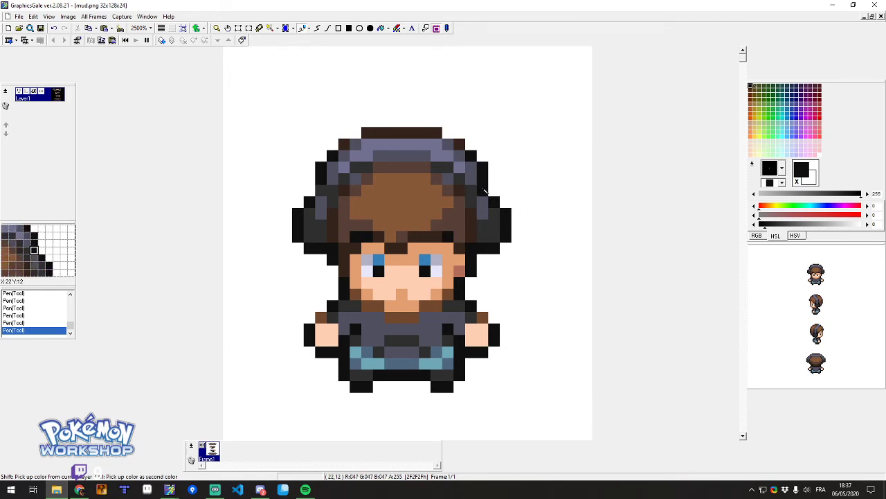
pyautogui.click(320, 167)
pyautogui.rightClick(333, 156)
# Shade the right temple and both lower corners of the front-facing face with the reddish skin-shadow tone.
pyautogui.scroll(-1, 484, 225)
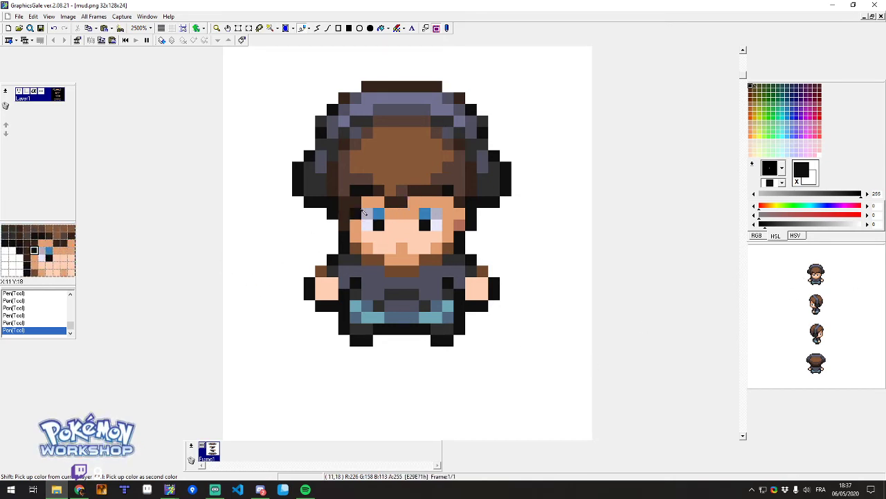
pyautogui.rightClick(414, 211)
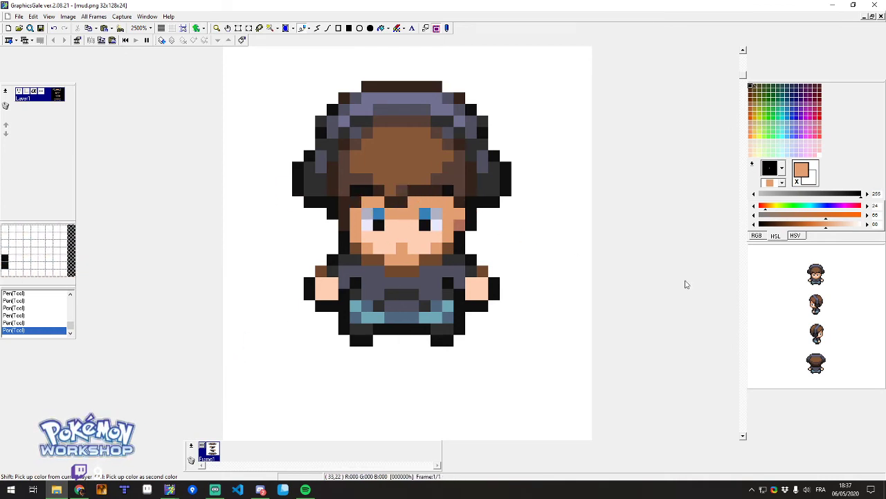
pyautogui.rightClick(448, 177)
pyautogui.rightClick(459, 224)
pyautogui.click(451, 207)
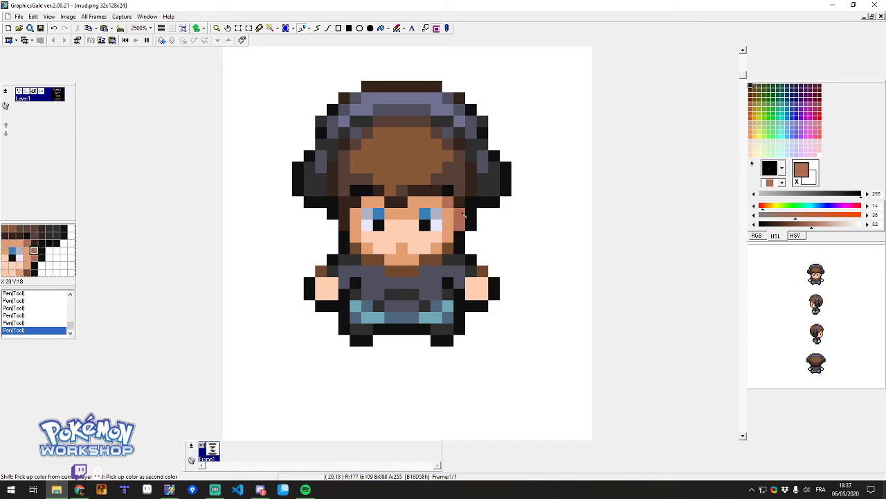
pyautogui.keyDown('ctrl'); pyautogui.click(446, 226); pyautogui.keyUp('ctrl')
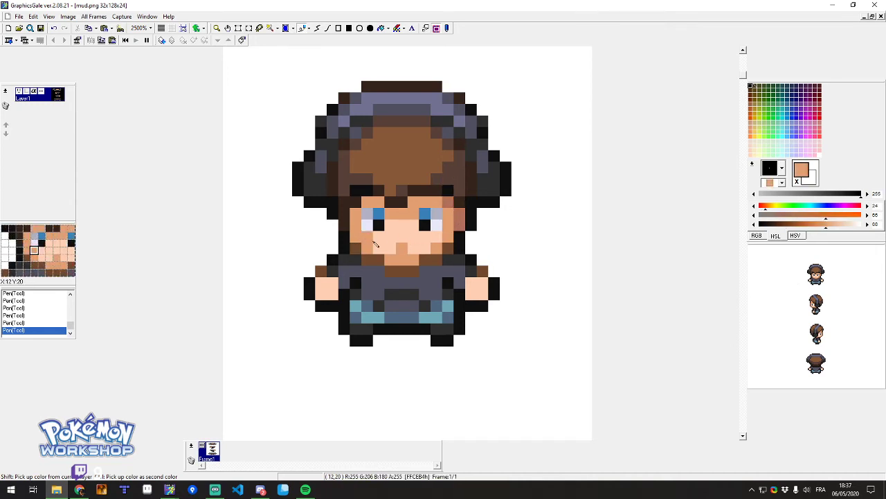
pyautogui.keyDown('ctrl'); pyautogui.click(456, 223); pyautogui.keyUp('ctrl')
pyautogui.click(379, 260)
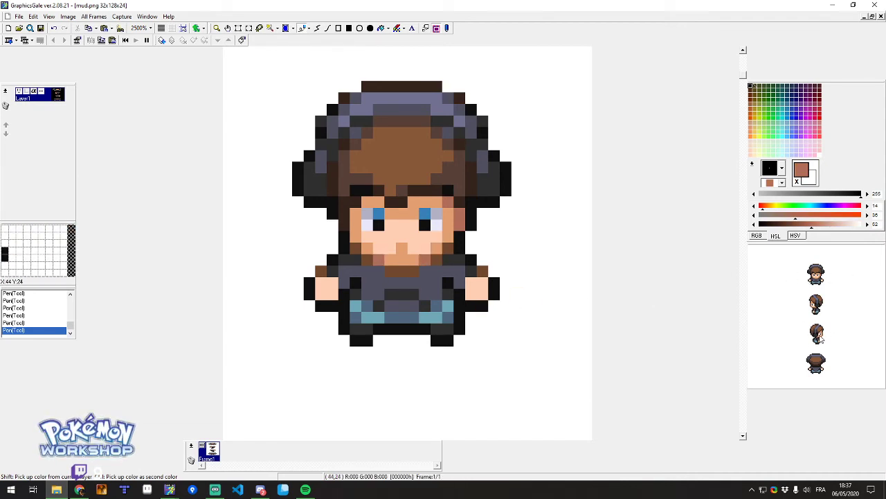
# Try widening the dark brown shading on the left and right sides of the front-facing hair.
pyautogui.scroll(-5, 378, 249)
pyautogui.scroll(6, 373, 251)
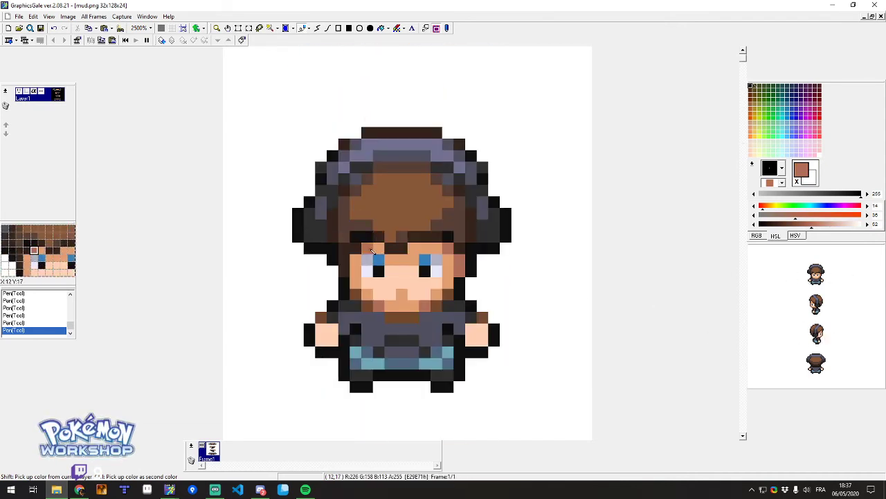
pyautogui.keyDown('ctrl'); pyautogui.click(398, 212); pyautogui.keyUp('ctrl')
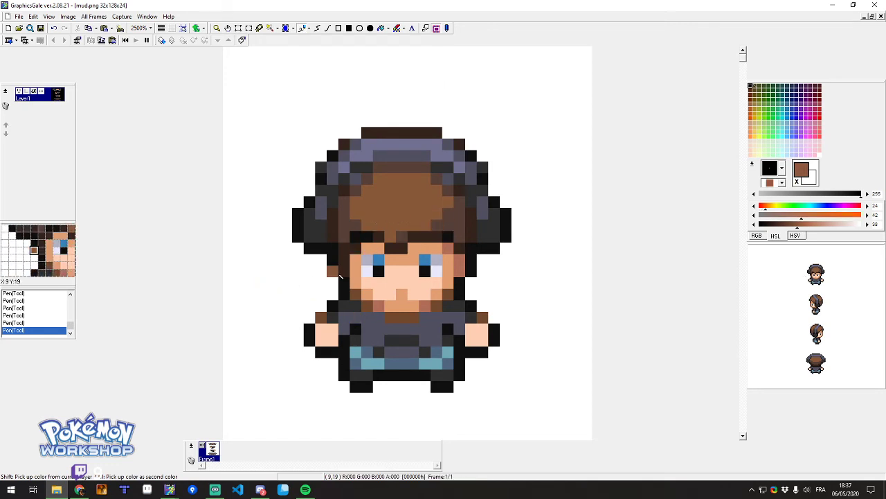
pyautogui.keyDown('ctrl'); pyautogui.click(360, 222); pyautogui.keyUp('ctrl')
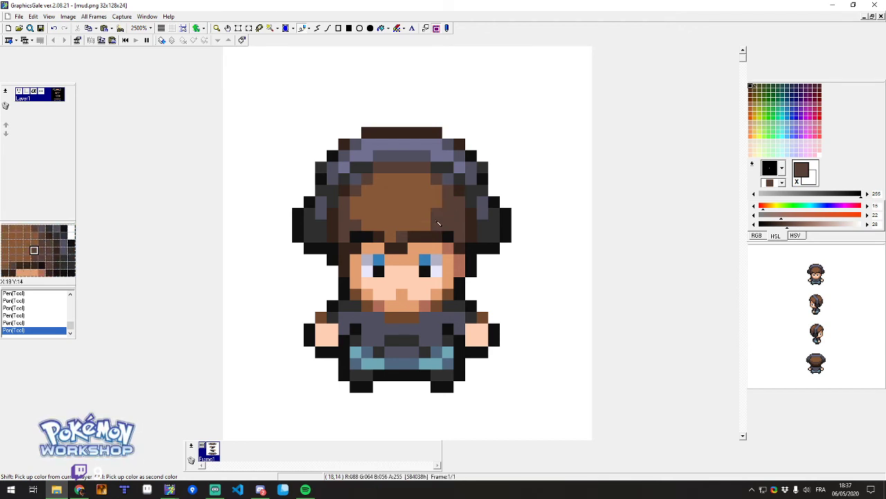
pyautogui.keyDown('ctrl'); pyautogui.click(371, 218); pyautogui.keyUp('ctrl')
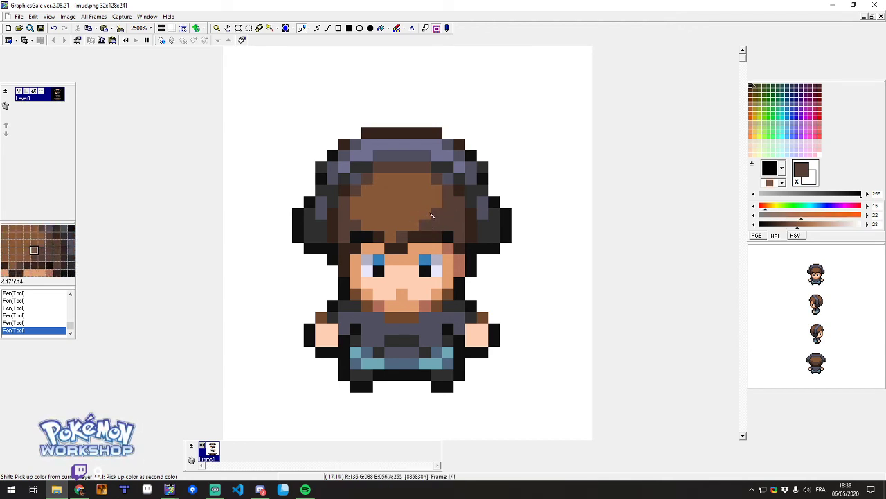
pyautogui.keyDown('ctrl'); pyautogui.click(357, 219); pyautogui.keyUp('ctrl')
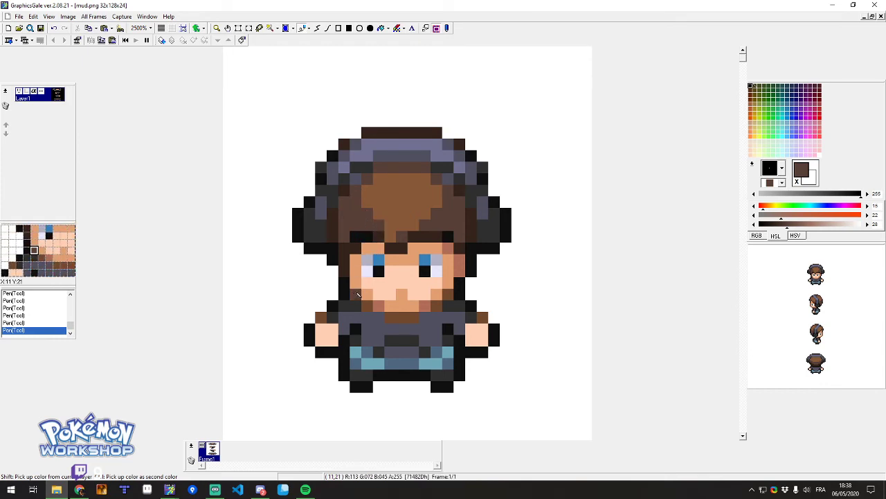
pyautogui.rightClick(394, 197)
pyautogui.moveTo(356, 202); pyautogui.dragTo(379, 225)
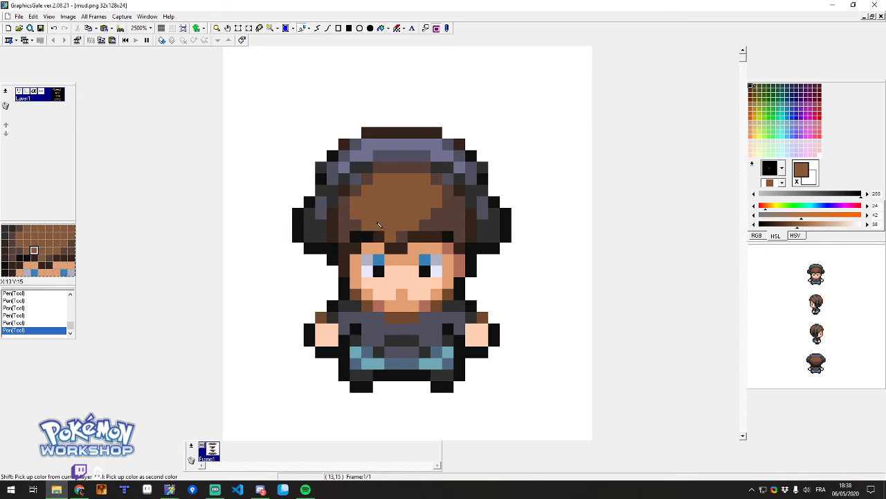
# Refine the edge between the mid-brown hair and its dark brown shading above the right eyebrow.
pyautogui.keyDown('ctrl'); pyautogui.click(450, 217); pyautogui.keyUp('ctrl')
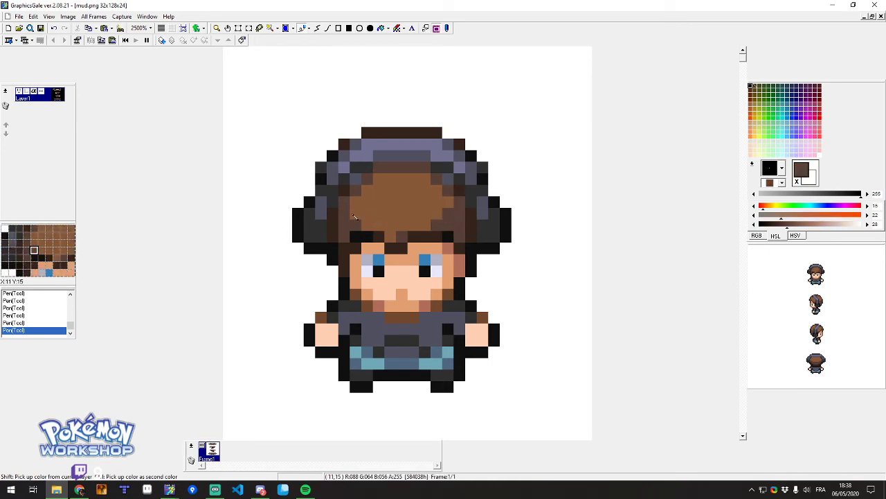
pyautogui.keyDown('ctrl'); pyautogui.click(422, 209); pyautogui.keyUp('ctrl')
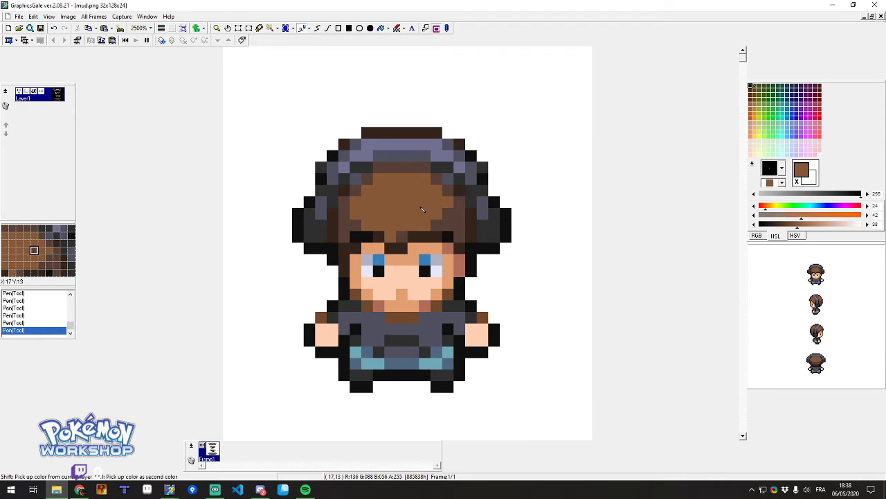
pyautogui.keyDown('ctrl'); pyautogui.click(445, 229); pyautogui.keyUp('ctrl')
pyautogui.rightClick(408, 215)
pyautogui.rightClick(436, 225)
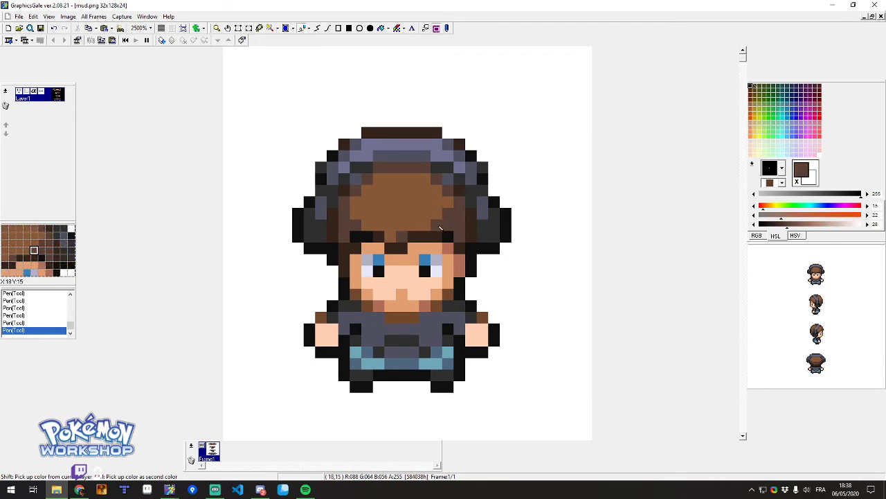
pyautogui.rightClick(423, 214)
pyautogui.rightClick(448, 217)
pyautogui.rightClick(433, 213)
pyautogui.rightClick(448, 218)
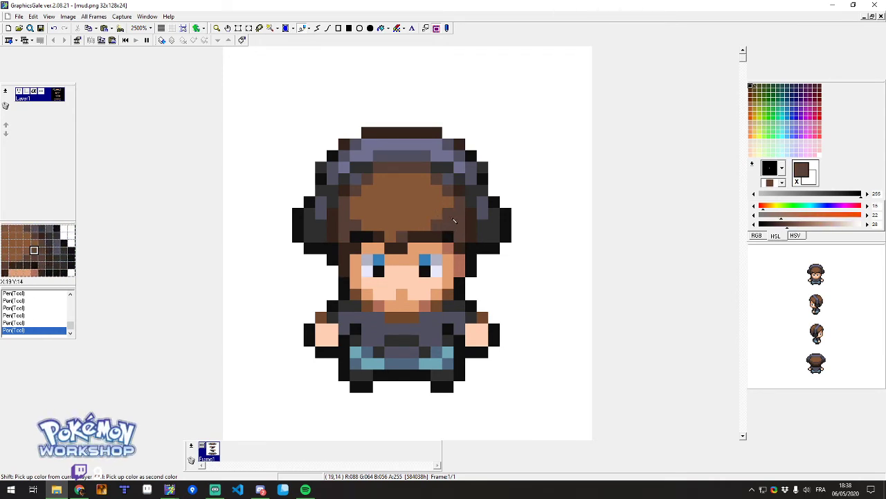
# Try filling the hair's main area with a less saturated brown, saturation 32.
pyautogui.click(797, 214)
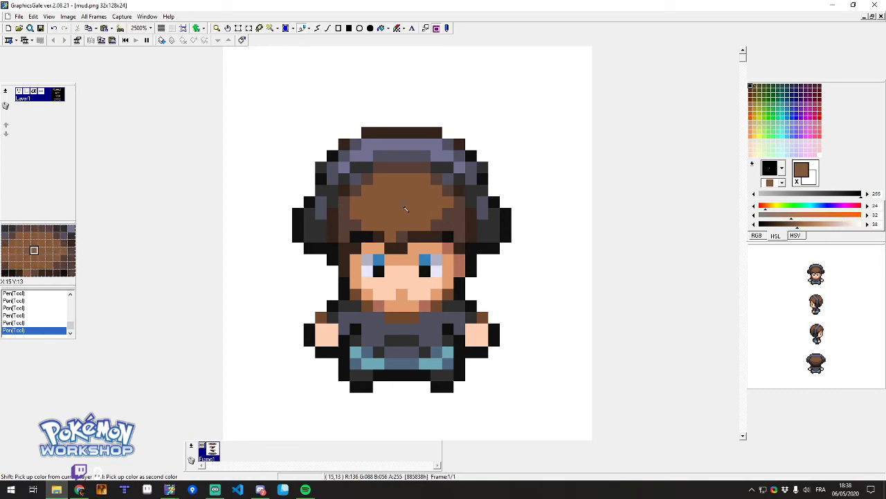
pyautogui.click(405, 207)
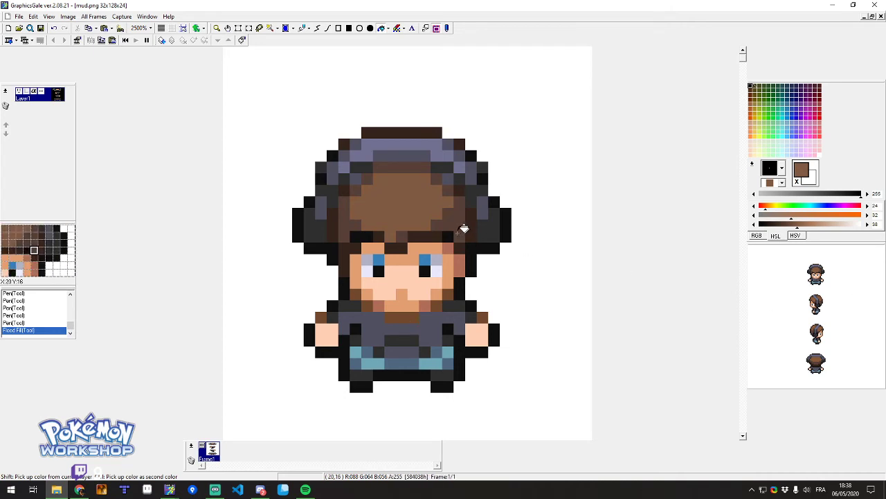
pyautogui.hotkey('ctrl', 'z')
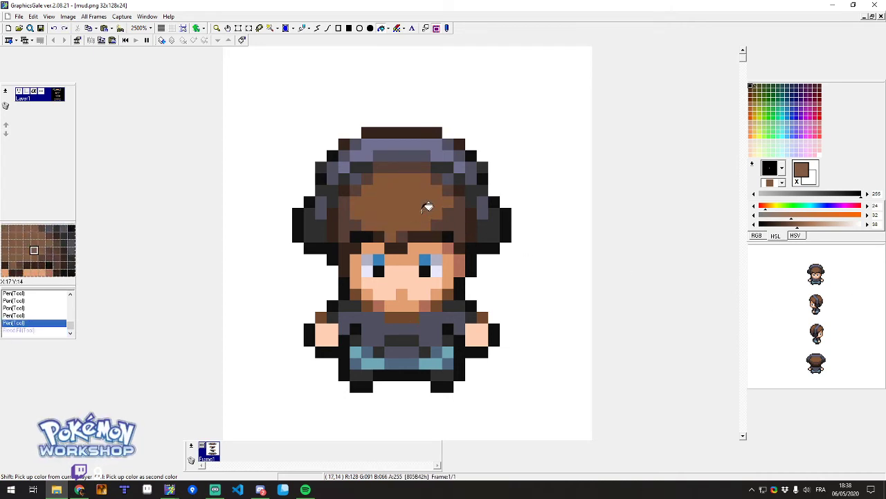
# Set the hair's dark brown to saturation 30 and flood-fill the hair's shadow areas with it.
pyautogui.rightClick(455, 213)
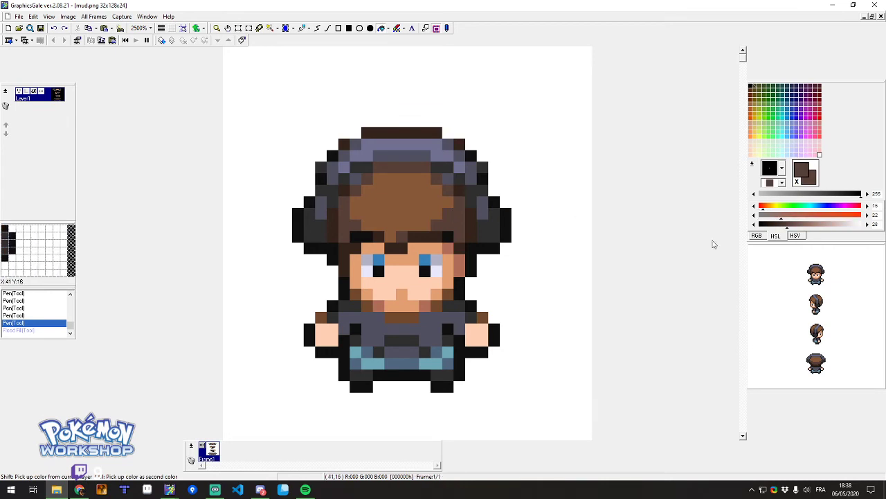
pyautogui.click(462, 220)
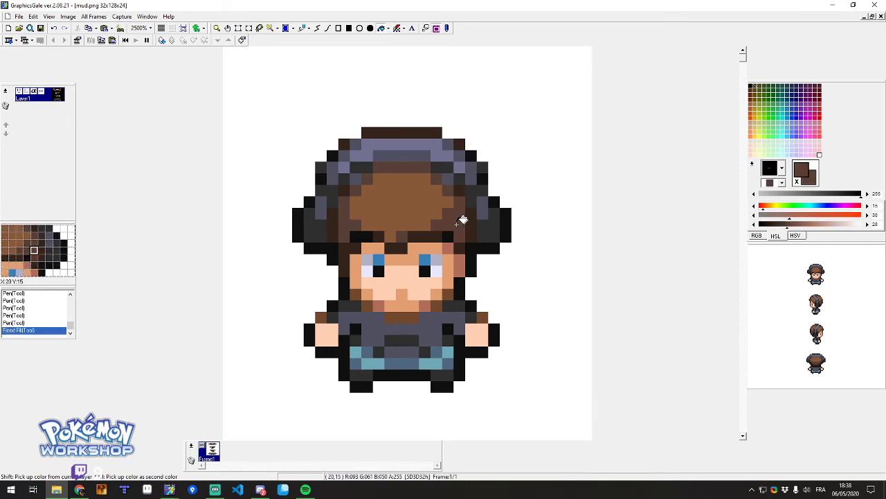
pyautogui.click(401, 235)
pyautogui.click(343, 226)
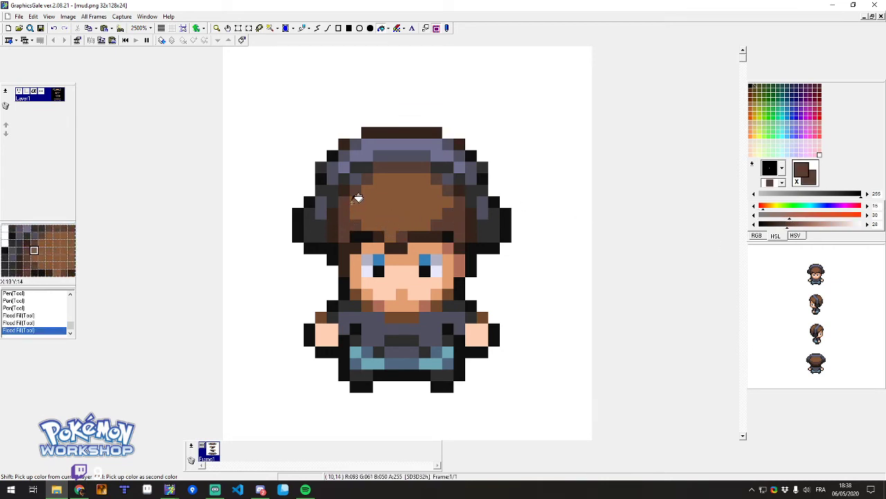
pyautogui.click(356, 191)
pyautogui.click(370, 180)
pyautogui.click(432, 179)
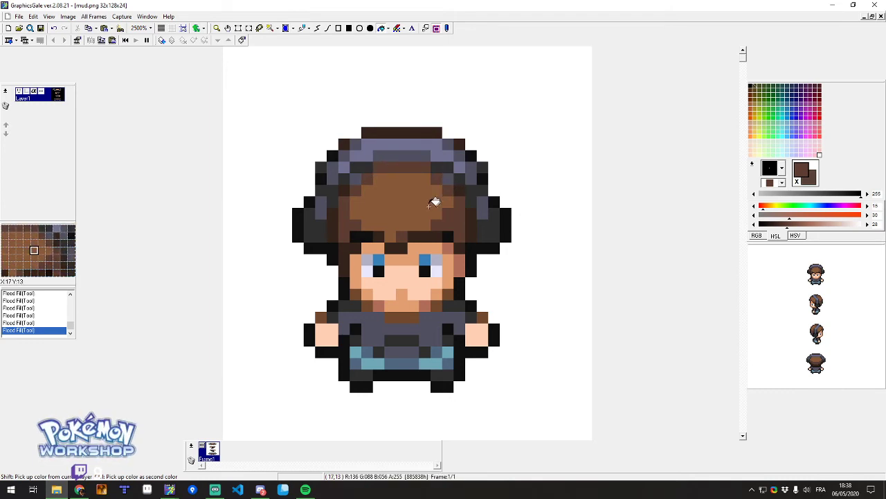
# Round out the hair under both inner corners of the headband with mid-brown pixels and dark brown edge pixels.
pyautogui.rightClick(361, 178)
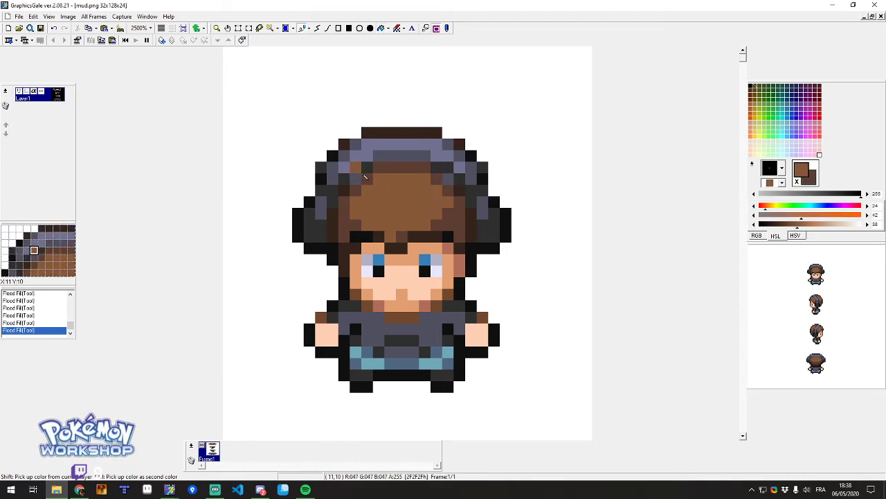
pyautogui.rightClick(365, 181)
pyautogui.rightClick(371, 187)
pyautogui.click(367, 180)
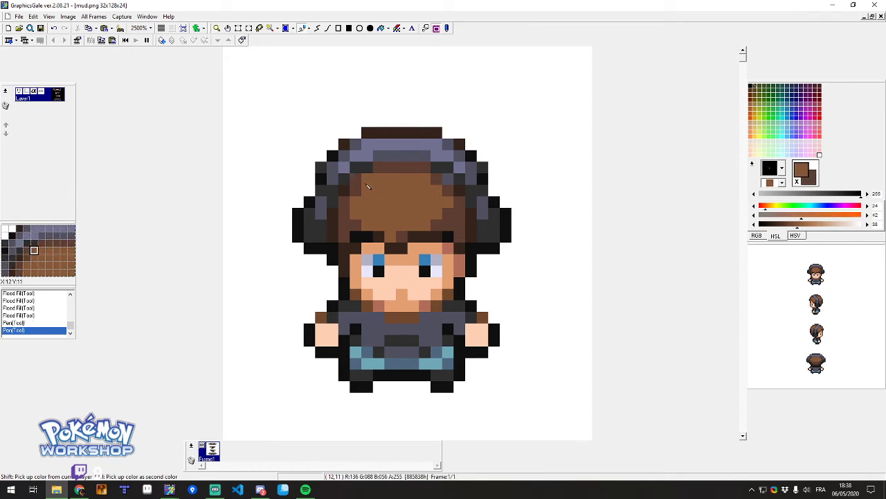
pyautogui.click(357, 189)
pyautogui.click(436, 180)
pyautogui.rightClick(444, 181)
pyautogui.rightClick(426, 181)
pyautogui.click(435, 181)
pyautogui.click(445, 189)
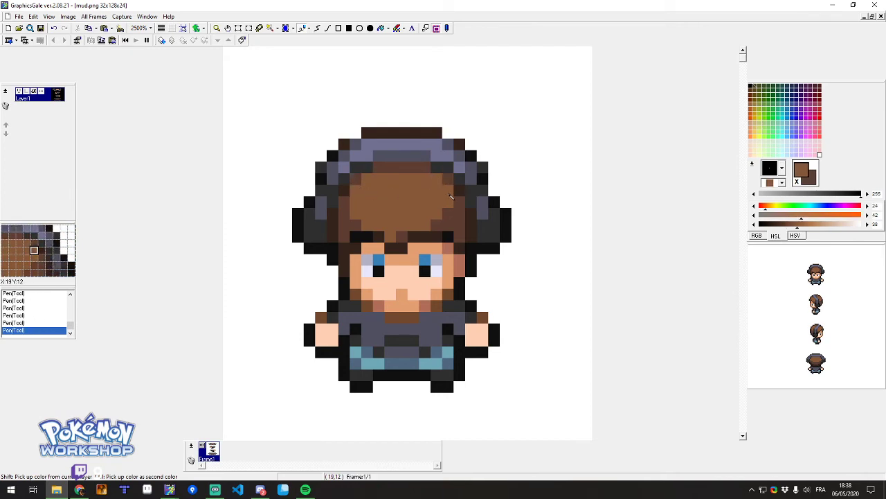
# Draw a small dark brown cross-shaped parting in the upper middle of the front-facing hair.
pyautogui.scroll(-3, 361, 202)
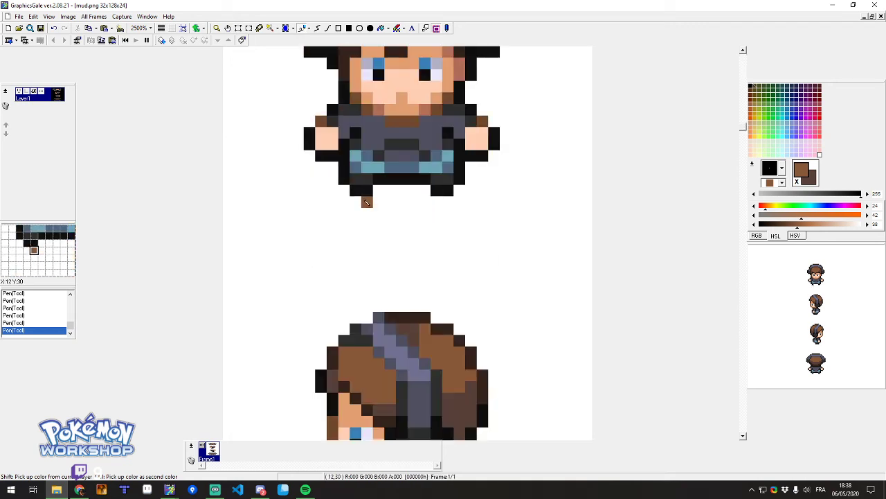
pyautogui.scroll(3, 361, 202)
pyautogui.scroll(-2, 457, 224)
pyautogui.scroll(3, 401, 107)
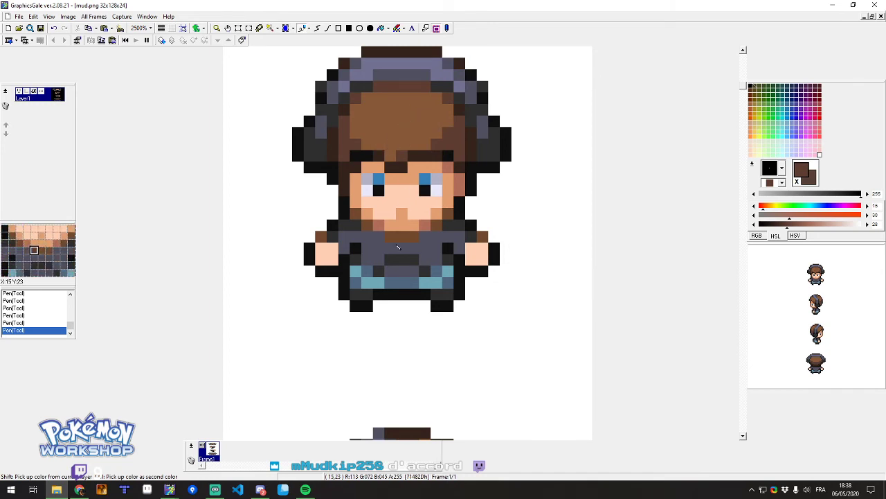
pyautogui.scroll(2, 381, 211)
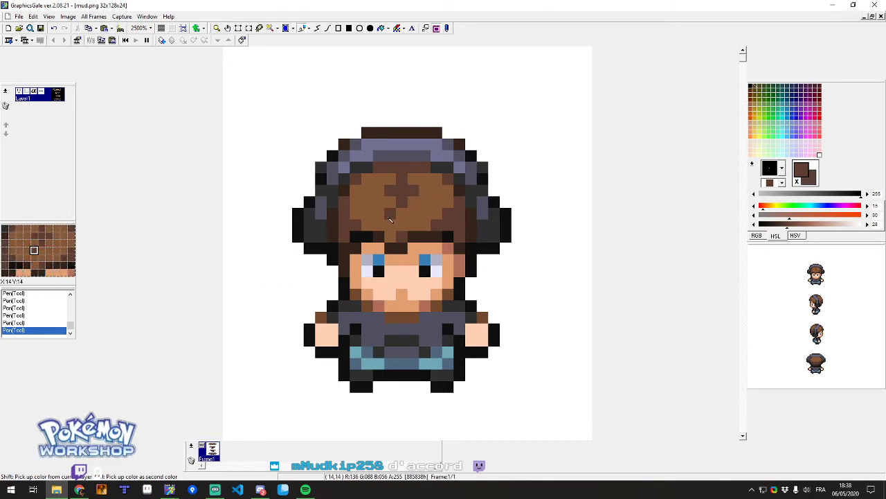
pyautogui.rightClick(399, 217)
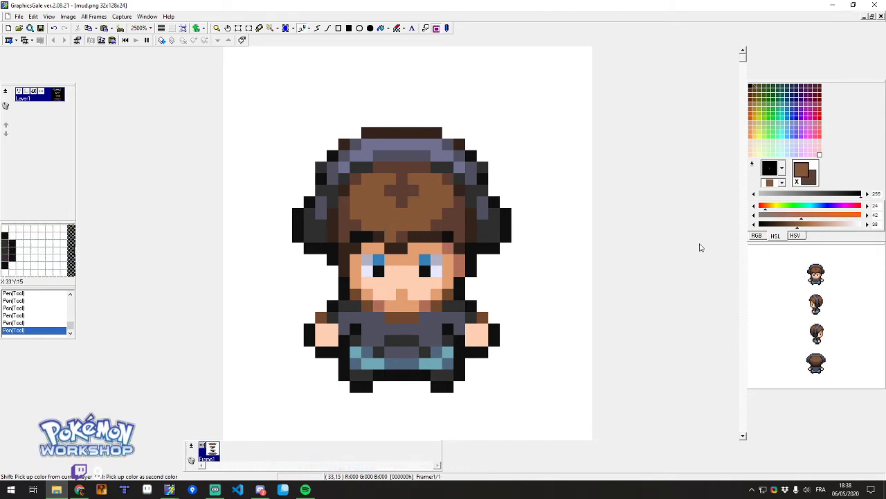
# Examine the trouser shading on the front-facing and side-facing sprites, sampling the two blue tones.
pyautogui.scroll(-6, 408, 284)
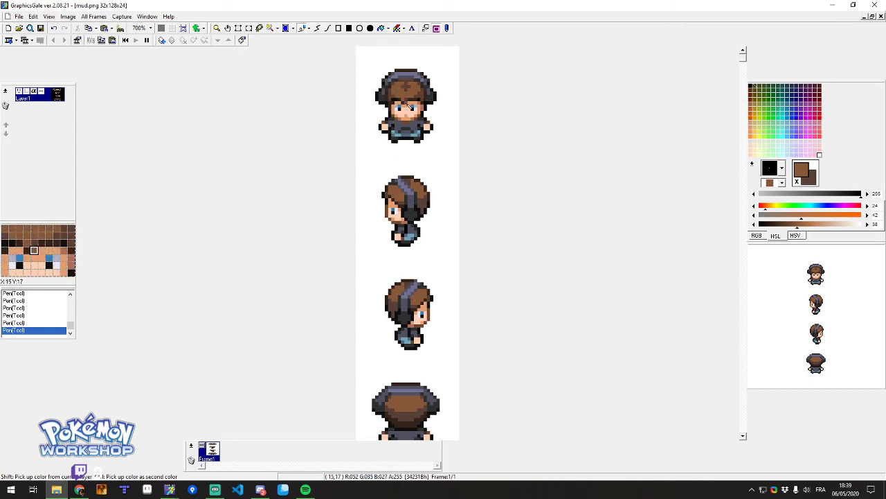
pyautogui.scroll(5, 427, 129)
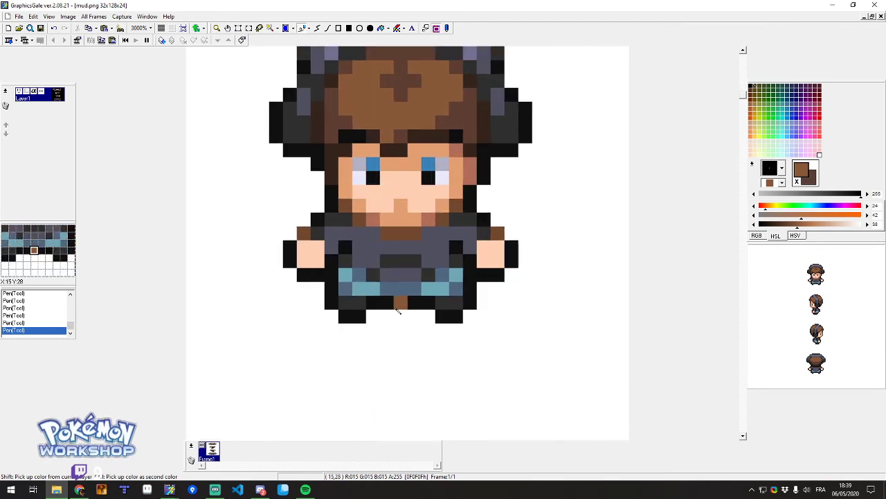
pyautogui.scroll(-2, 399, 260)
pyautogui.scroll(1, 400, 260)
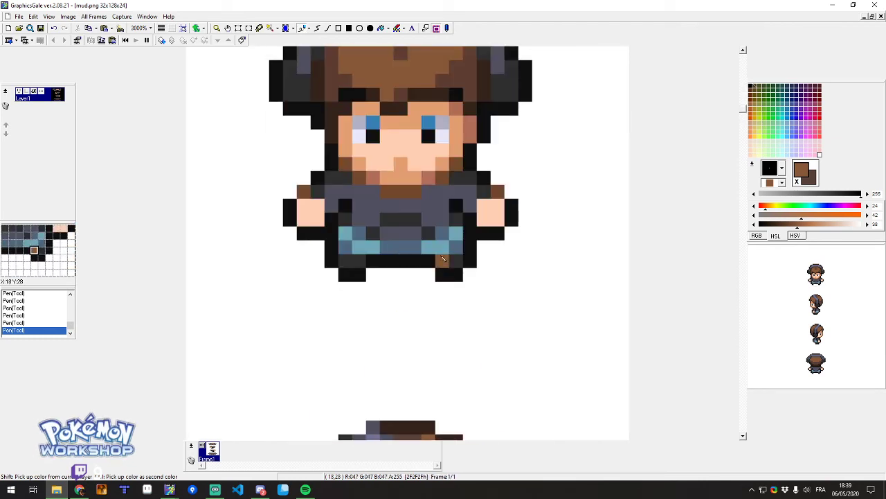
pyautogui.rightClick(455, 247)
pyautogui.rightClick(449, 241)
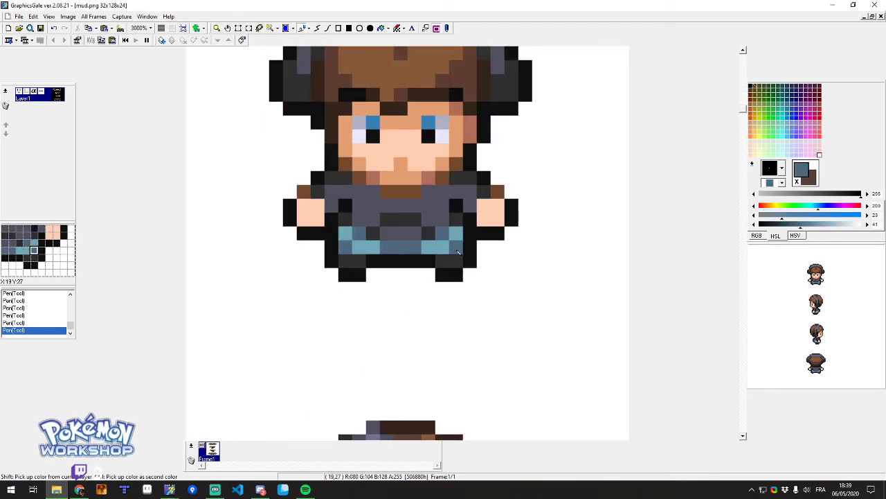
pyautogui.rightClick(458, 239)
pyautogui.scroll(-12, 421, 253)
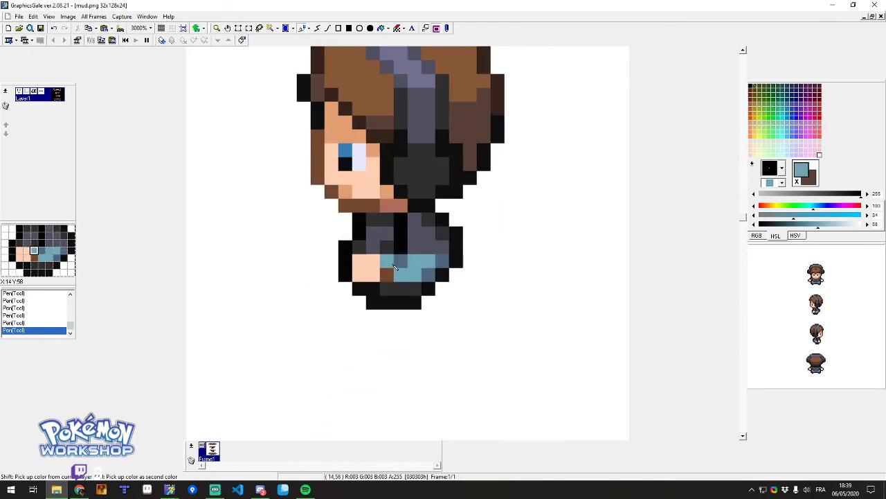
pyautogui.scroll(-5, 395, 266)
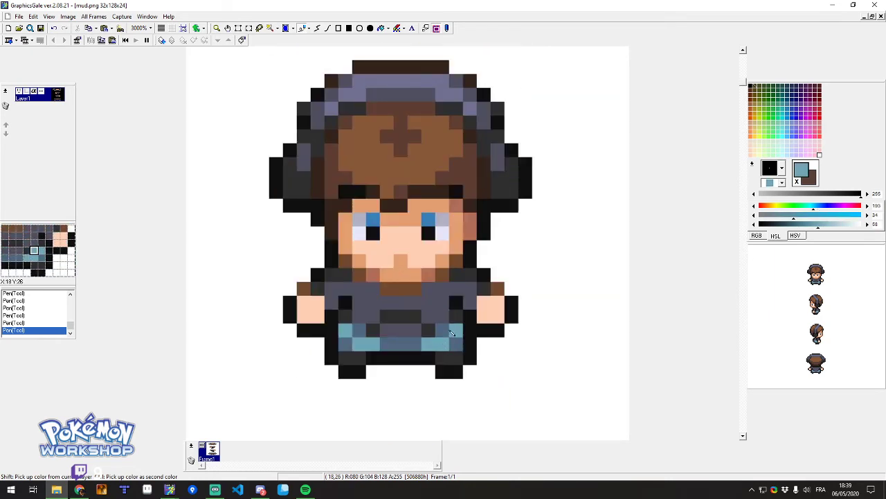
# Check the front-facing sprite's blue, dark brown and reddish skin tones, and enlarge the sprite sheet preview.
pyautogui.rightClick(450, 333)
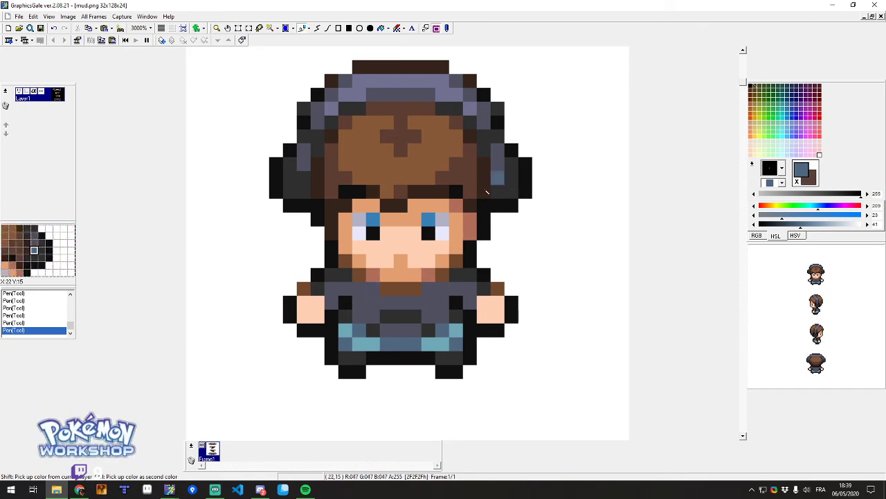
pyautogui.rightClick(470, 206)
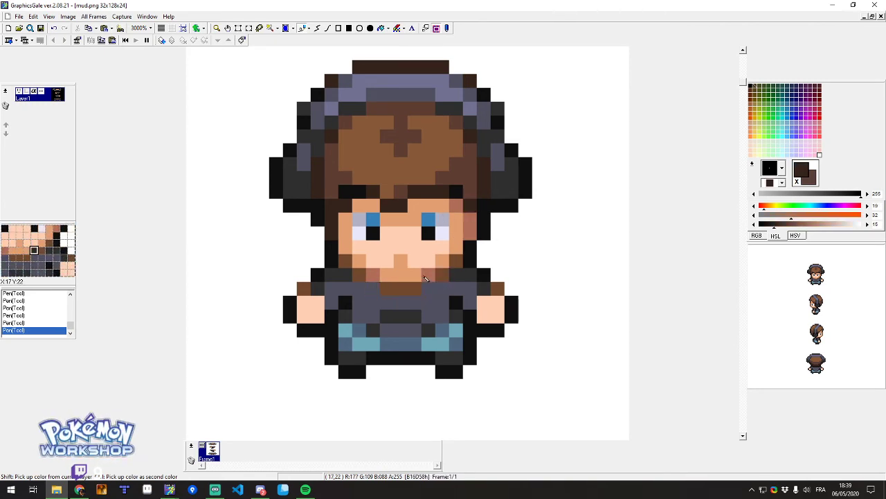
pyautogui.rightClick(398, 291)
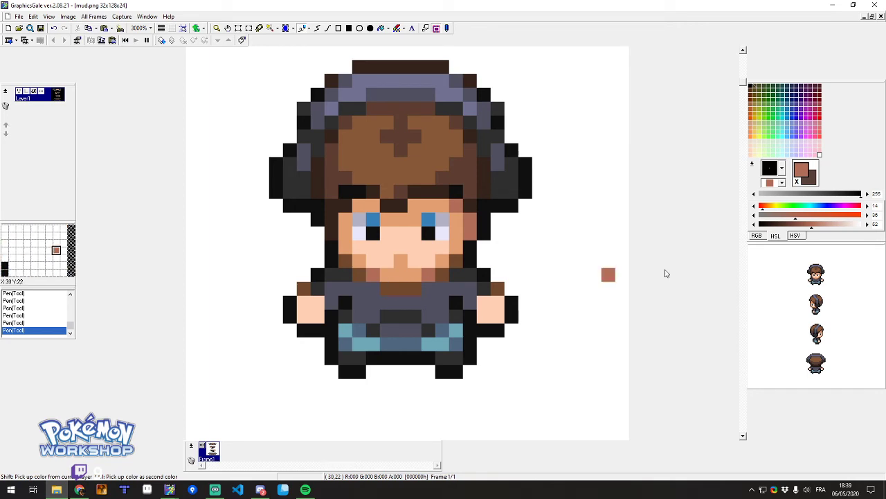
pyautogui.rightClick(777, 267)
pyautogui.click(793, 309)
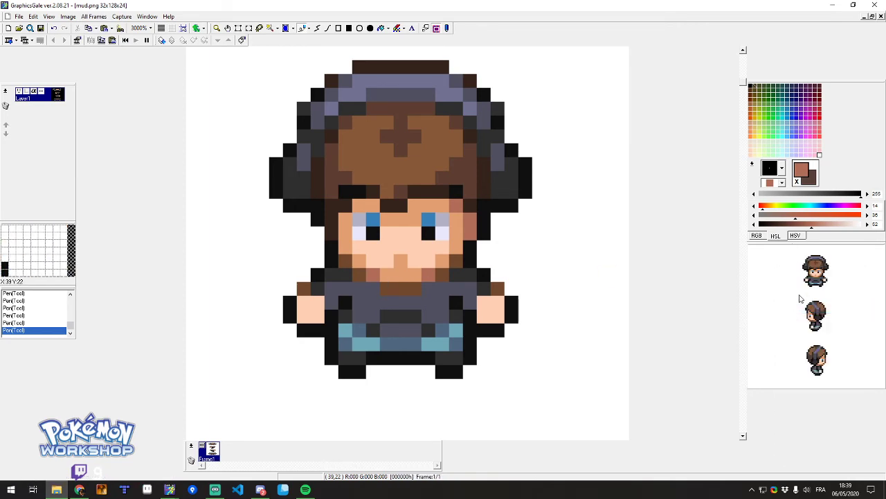
pyautogui.rightClick(470, 316)
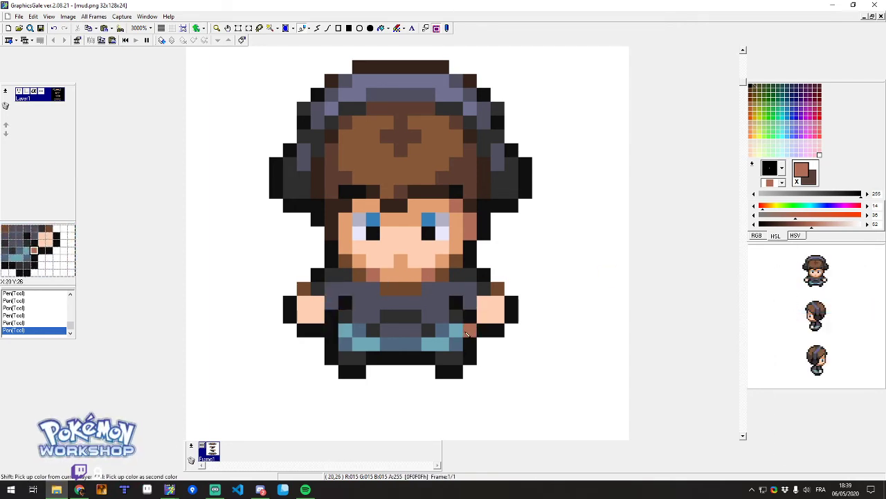
pyautogui.rightClick(386, 357)
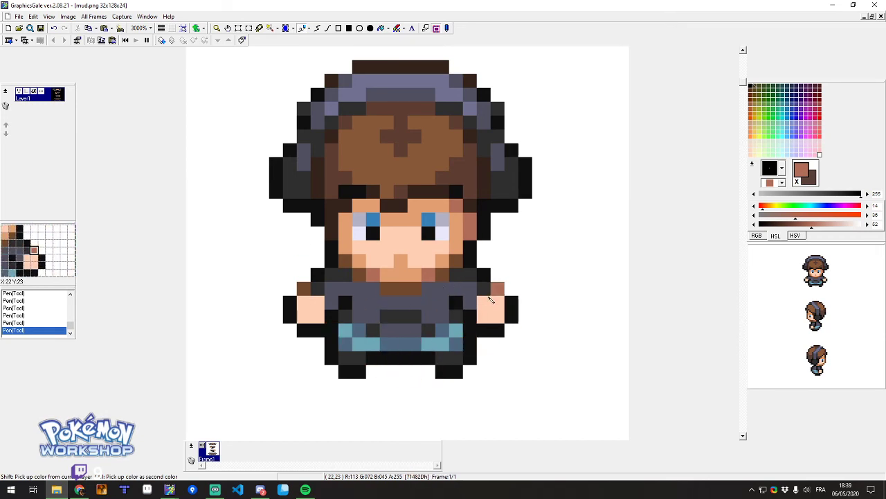
# Lighten the inner shoulders with the shirt's grey and add a dark grey collar pixel on each side of the neck.
pyautogui.rightClick(467, 289)
pyautogui.keyDown('ctrl'); pyautogui.rightClick(474, 280); pyautogui.keyUp('ctrl')
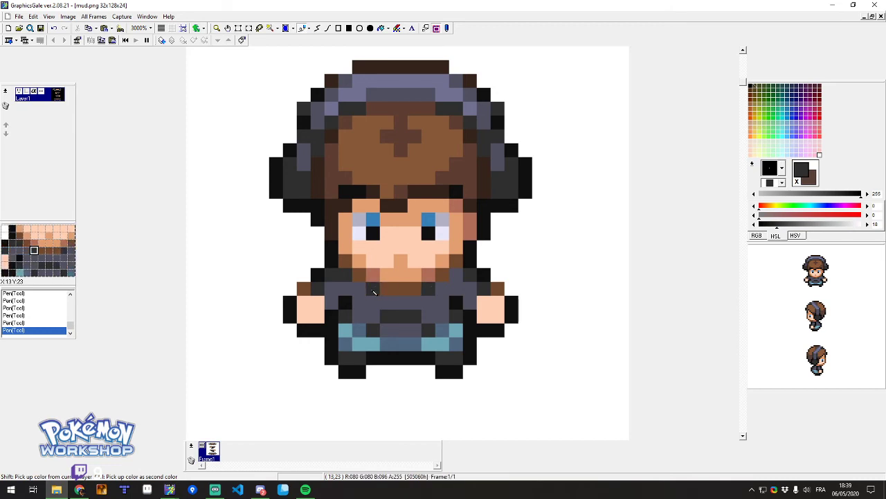
pyautogui.keyDown('ctrl'); pyautogui.rightClick(333, 287); pyautogui.keyUp('ctrl')
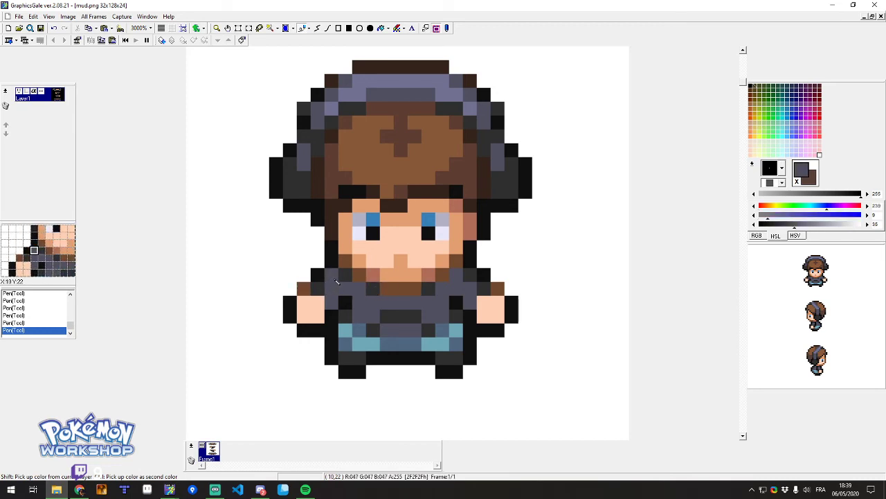
pyautogui.keyDown('ctrl'); pyautogui.rightClick(336, 279); pyautogui.keyUp('ctrl')
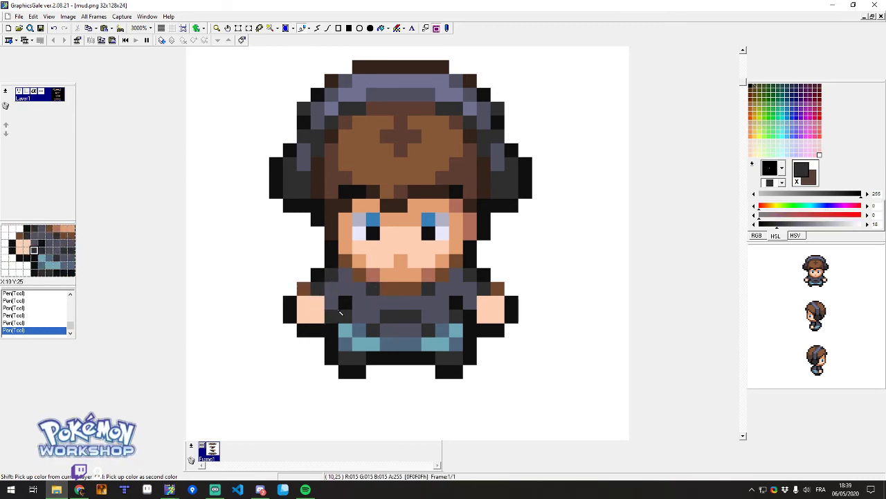
pyautogui.rightClick(349, 306)
pyautogui.click(358, 306)
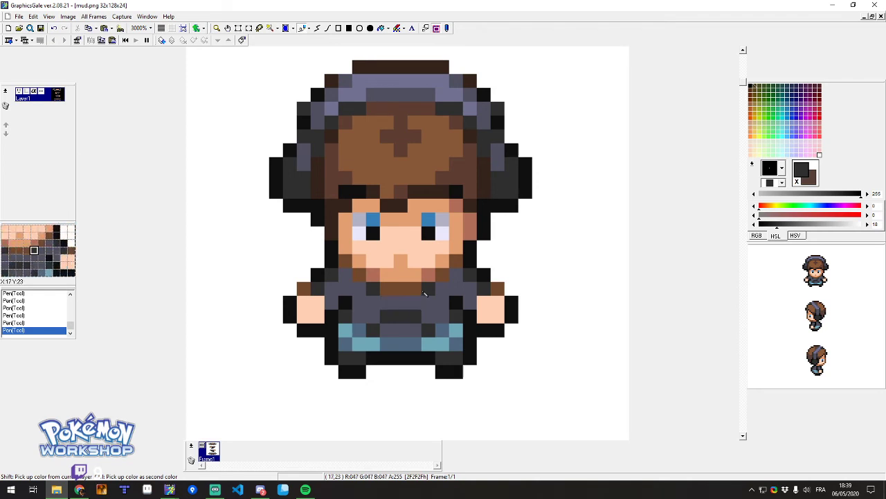
pyautogui.keyDown('ctrl'); pyautogui.rightClick(418, 342); pyautogui.keyUp('ctrl')
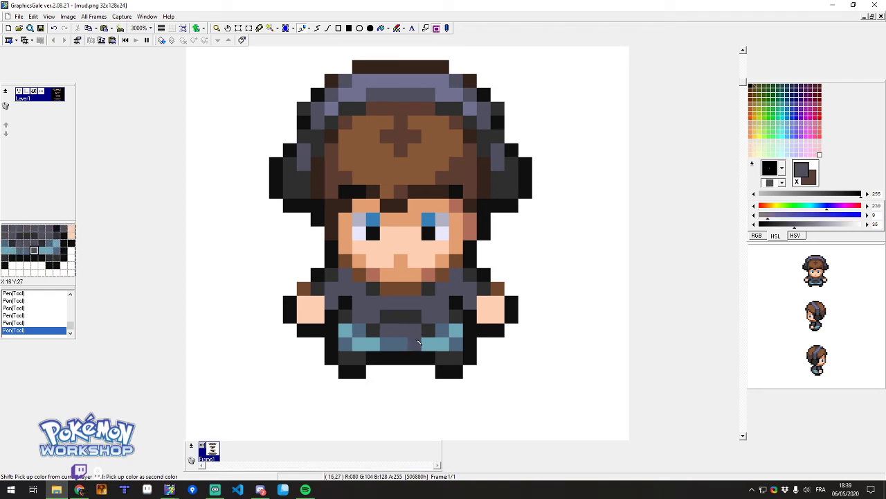
# Try darkening the shirt's lower edge beside the pocket and painting over the dark pocket line with shirt grey.
pyautogui.rightClick(434, 331)
pyautogui.click(442, 317)
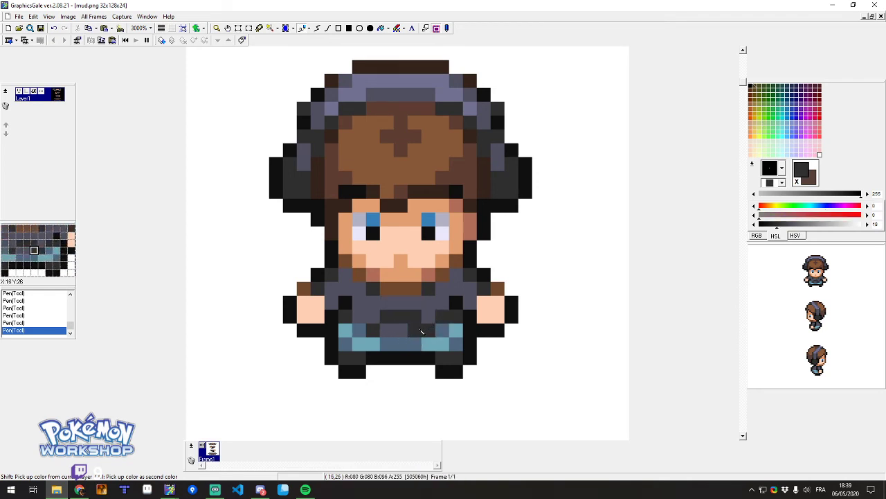
pyautogui.rightClick(428, 317)
pyautogui.moveTo(417, 318); pyautogui.dragTo(385, 320)
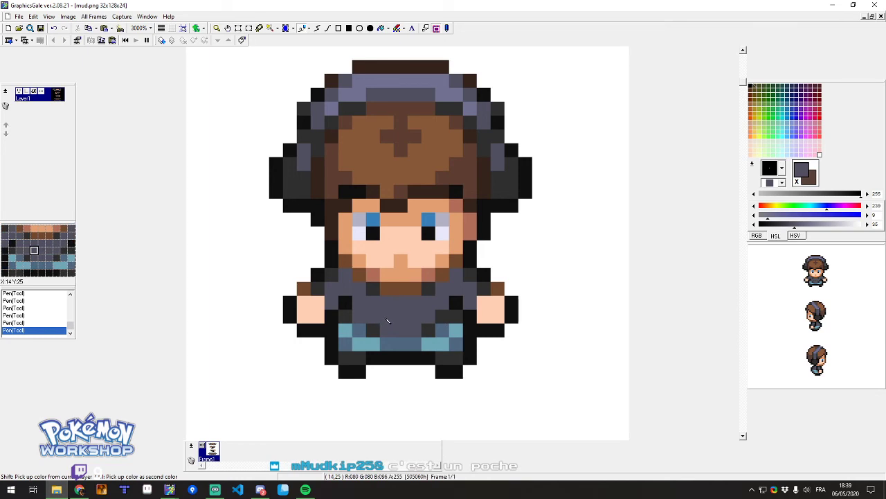
pyautogui.hotkey('ctrl', 'z')
pyautogui.hotkey('ctrl', 'z')
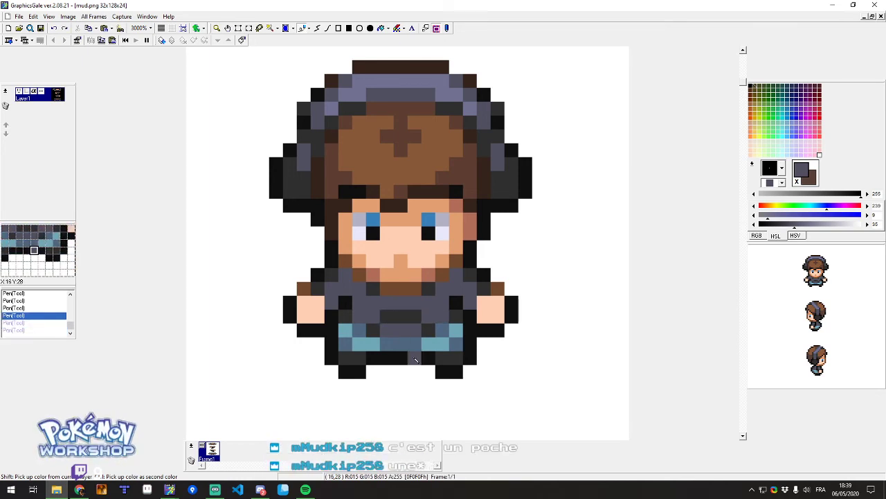
# Examine the front-facing sprite's fringe, hair edges and face shading up close and at small size.
pyautogui.scroll(-2, 518, 253)
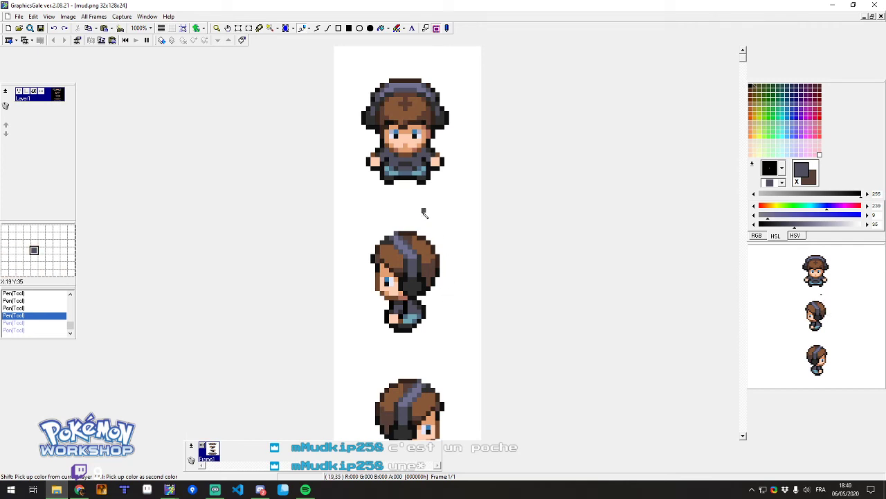
pyautogui.scroll(3, 424, 162)
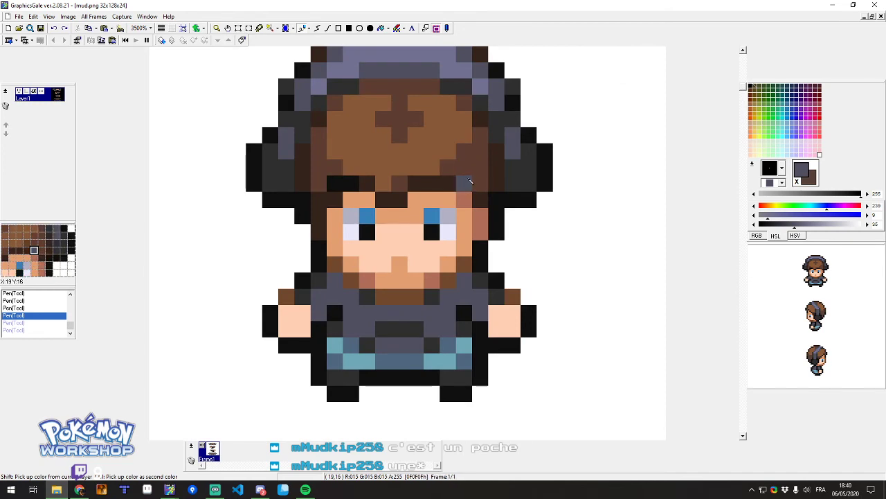
pyautogui.click(464, 183)
pyautogui.click(496, 183)
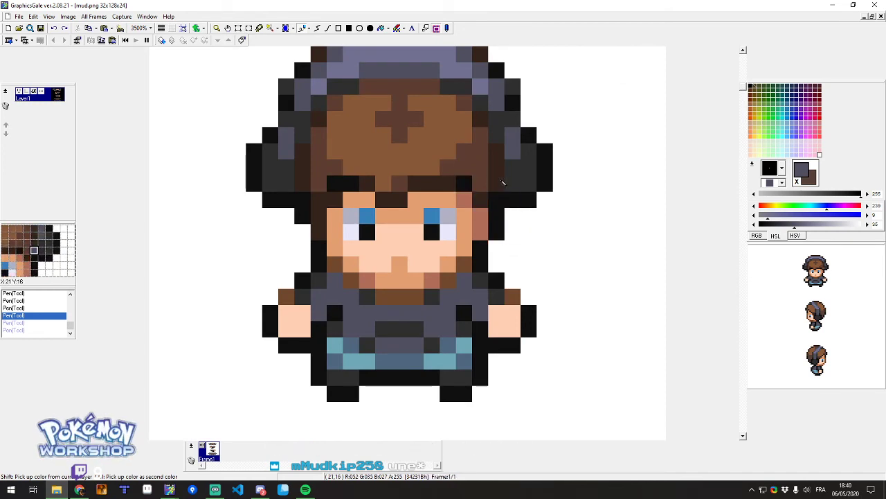
pyautogui.click(334, 239)
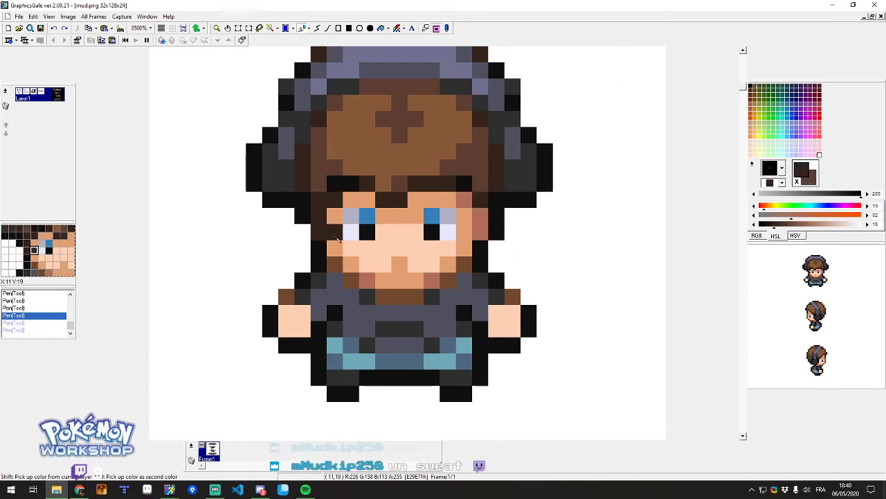
pyautogui.scroll(-4, 398, 233)
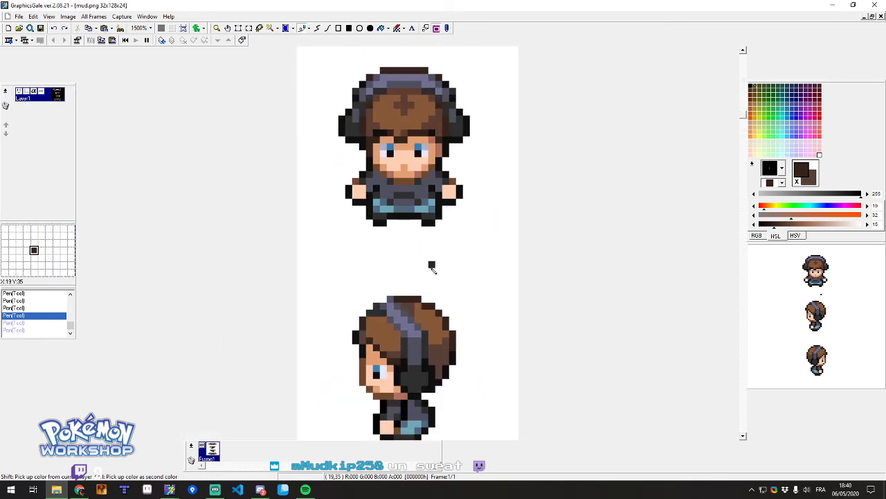
pyautogui.scroll(-3, 428, 269)
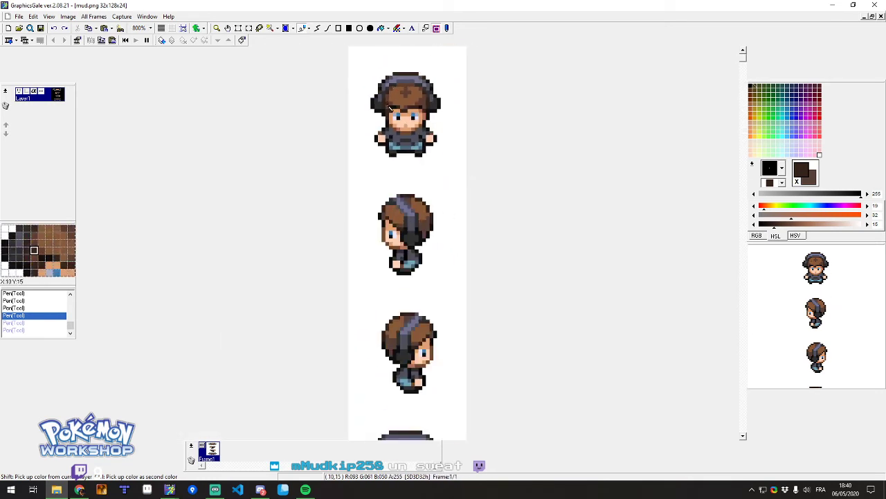
pyautogui.scroll(3, 383, 202)
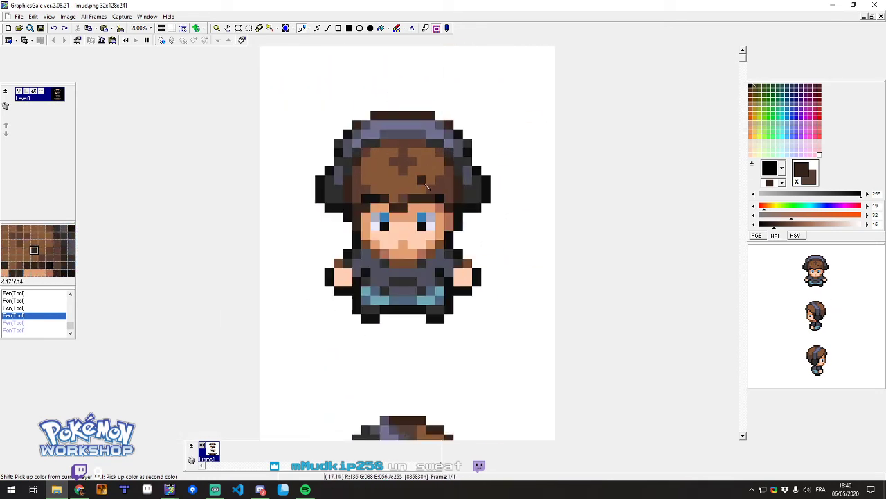
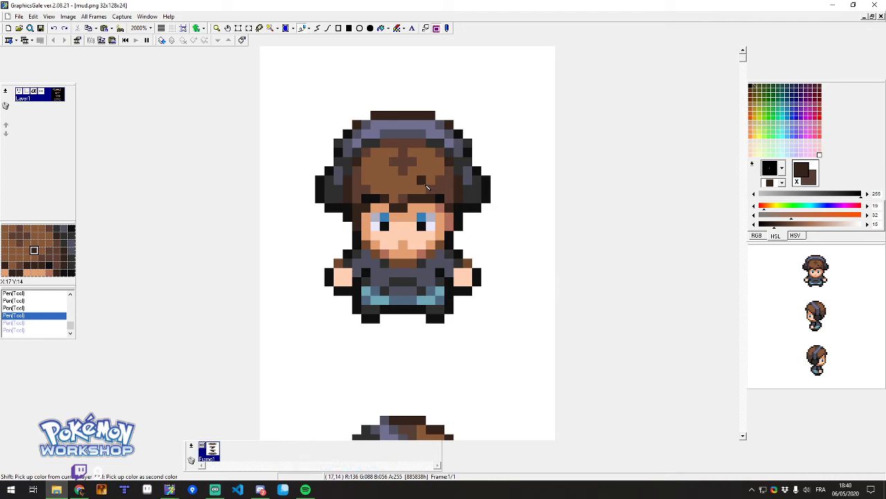
# Try lighter versions of the dark brown drawing colour, ending at lightness 40, and compare them with the sprite.
pyautogui.moveTo(781, 227)
pyautogui.mouseDown()
pyautogui.moveTo(817, 234)
pyautogui.moveTo(798, 234)
pyautogui.moveTo(807, 233)
pyautogui.mouseUp()
pyautogui.click(801, 226)
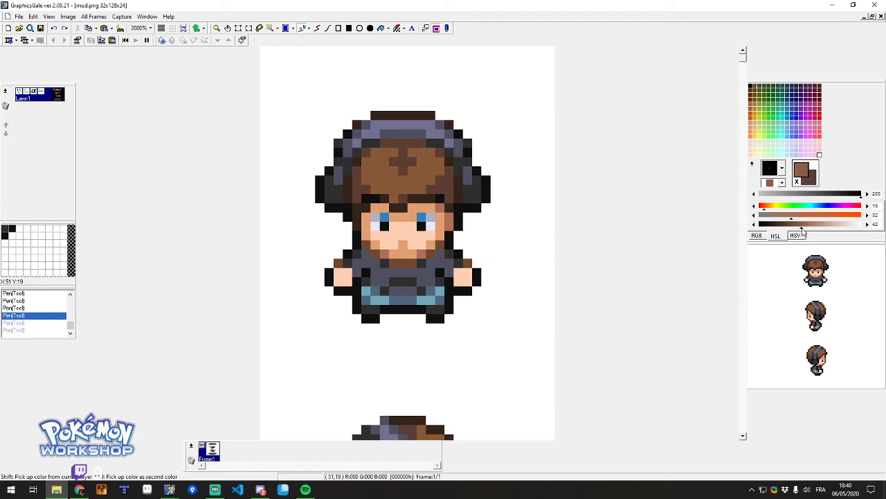
pyautogui.moveTo(806, 233); pyautogui.dragTo(800, 234)
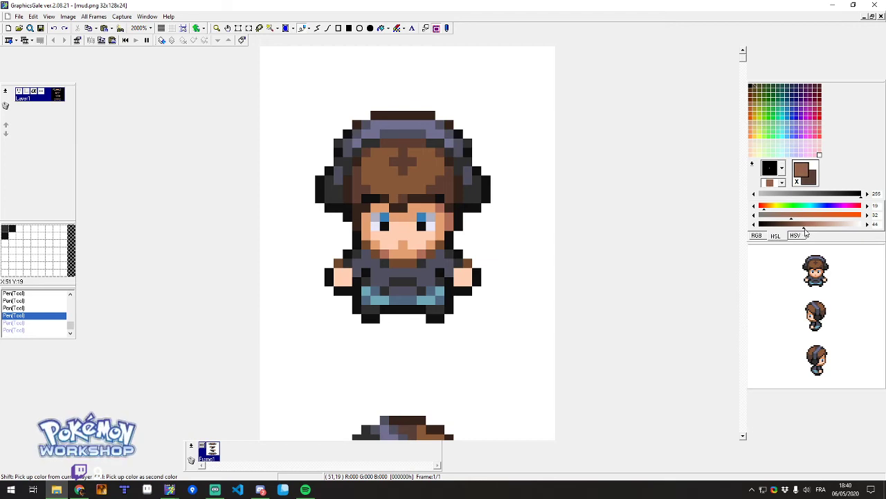
pyautogui.rightClick(421, 272)
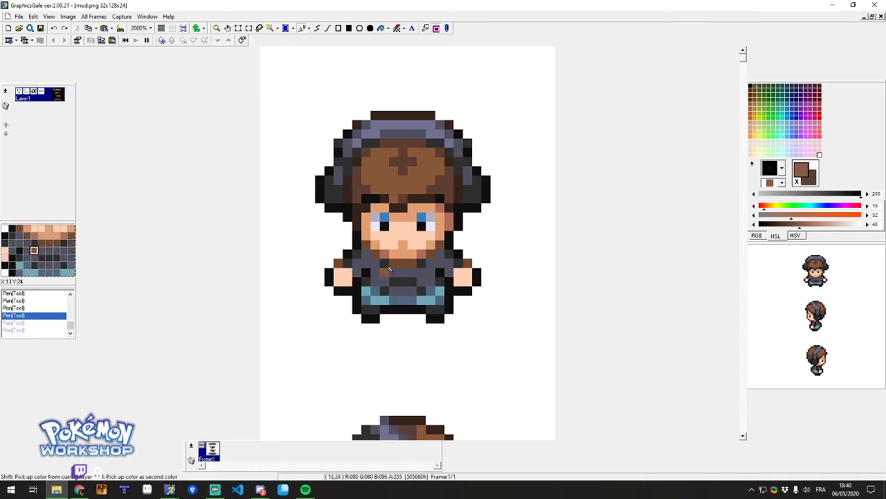
pyautogui.scroll(-3, 417, 265)
pyautogui.scroll(3, 418, 265)
pyautogui.scroll(4, 415, 291)
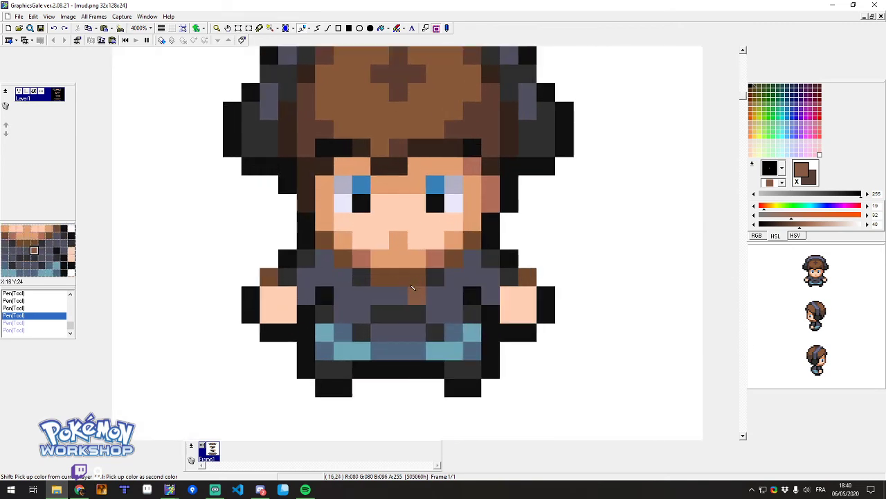
# Try the shirt's grey over the middle of the dark pocket line on the front-facing sprite.
pyautogui.rightClick(441, 297)
pyautogui.scroll(-1, 462, 284)
pyautogui.scroll(-1, 462, 284)
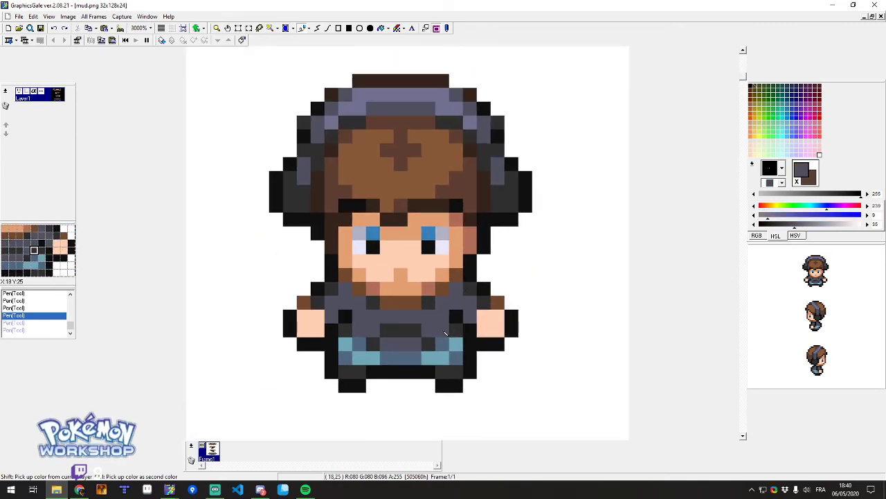
pyautogui.scroll(1, 416, 343)
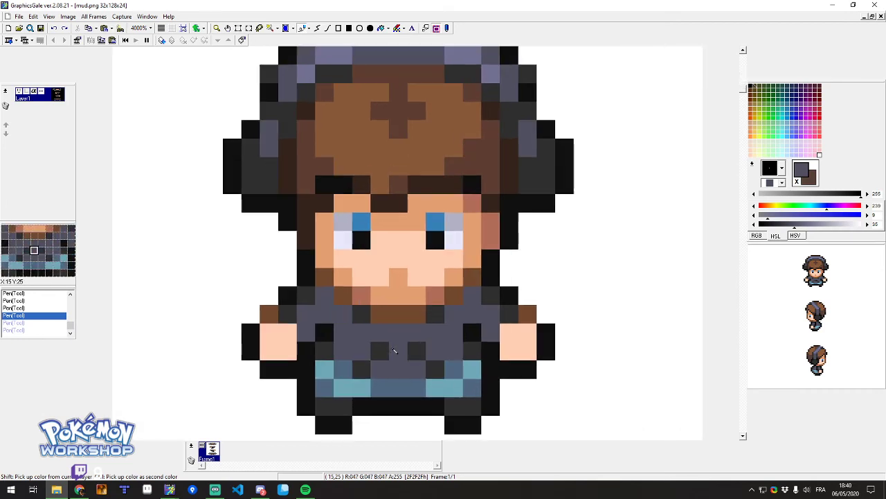
pyautogui.click(381, 276)
pyautogui.hotkey('ctrl', 'z')
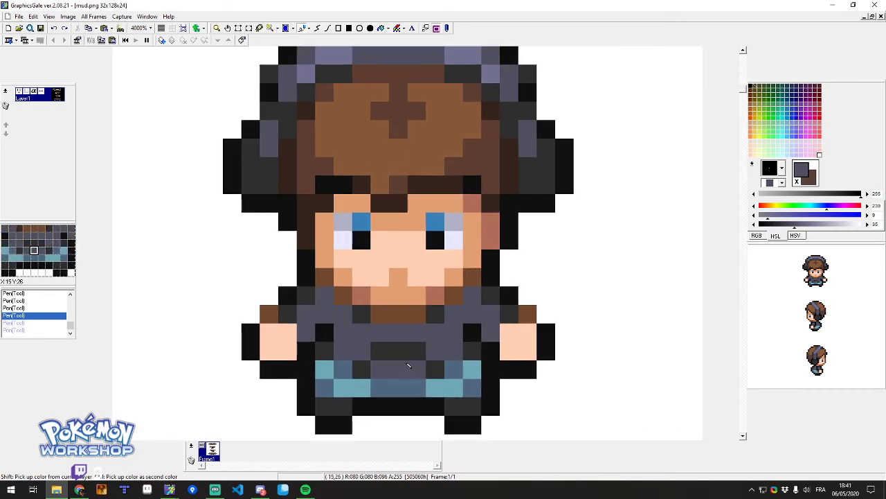
# Try a lighter version of the pocket line's dark grey at lightness 27 and compare the headphone and shirt greys.
pyautogui.rightClick(409, 355)
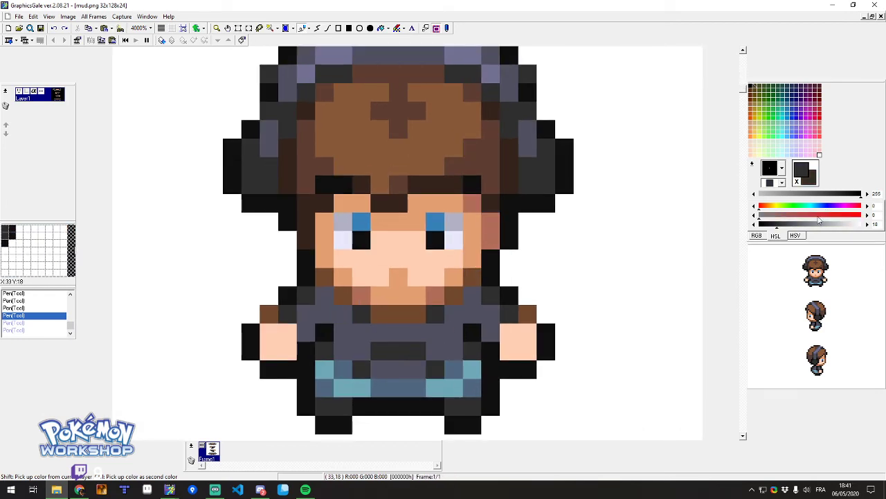
pyautogui.moveTo(784, 231); pyautogui.dragTo(787, 231)
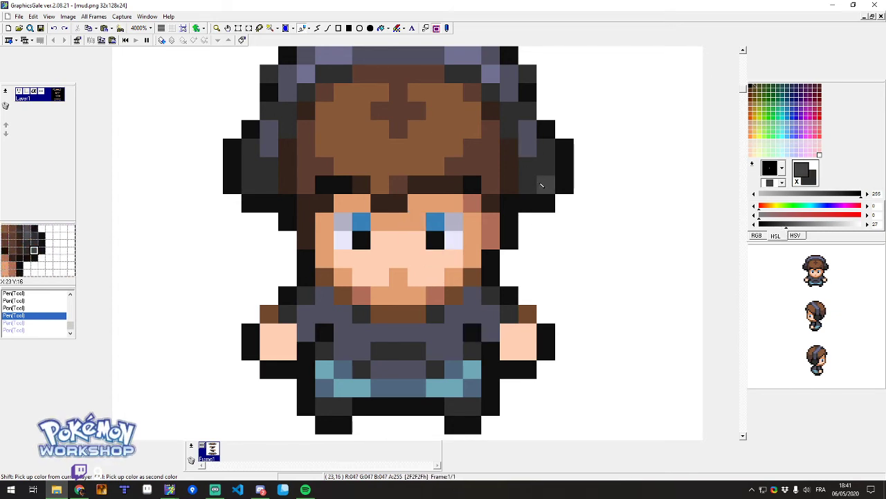
pyautogui.rightClick(529, 149)
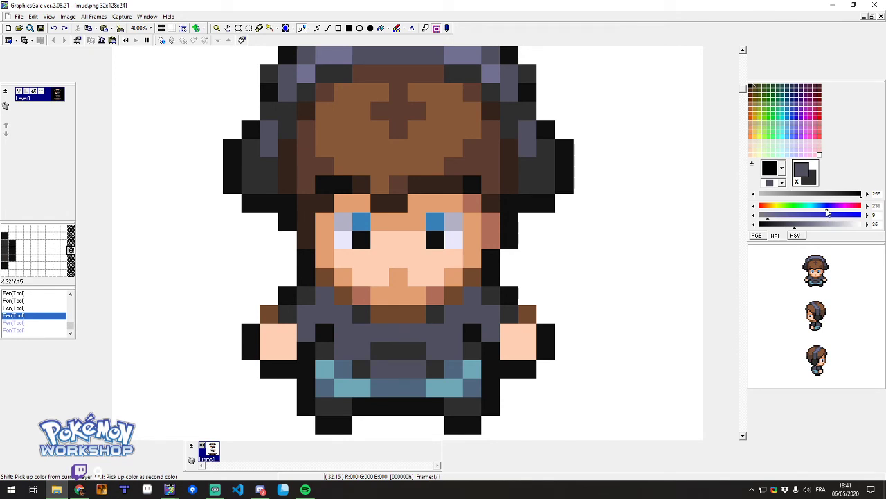
pyautogui.rightClick(546, 185)
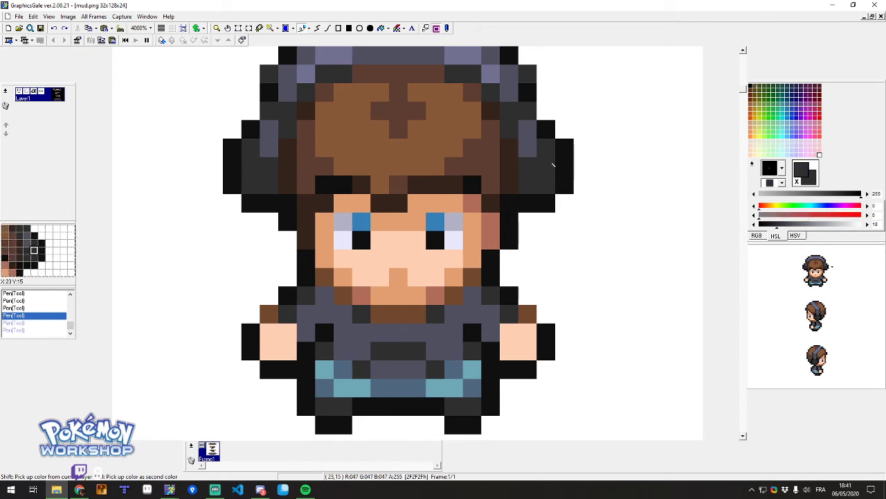
pyautogui.click(527, 148)
pyautogui.rightClick(435, 353)
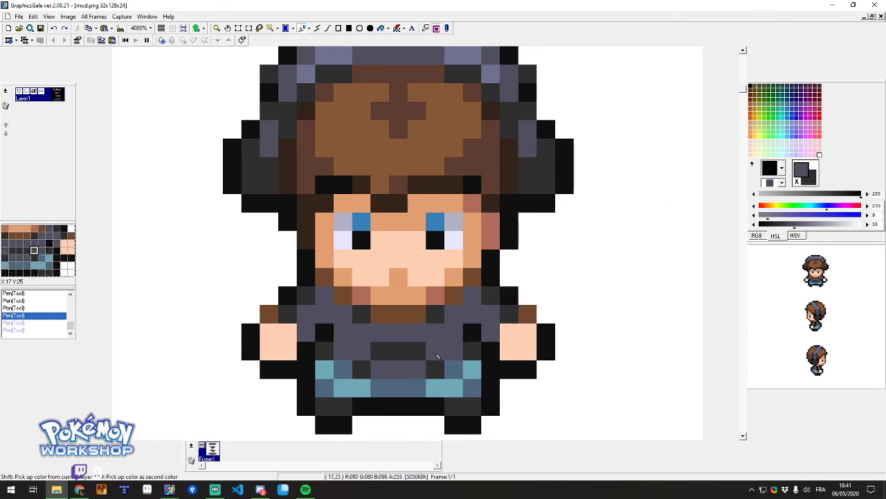
pyautogui.rightClick(418, 359)
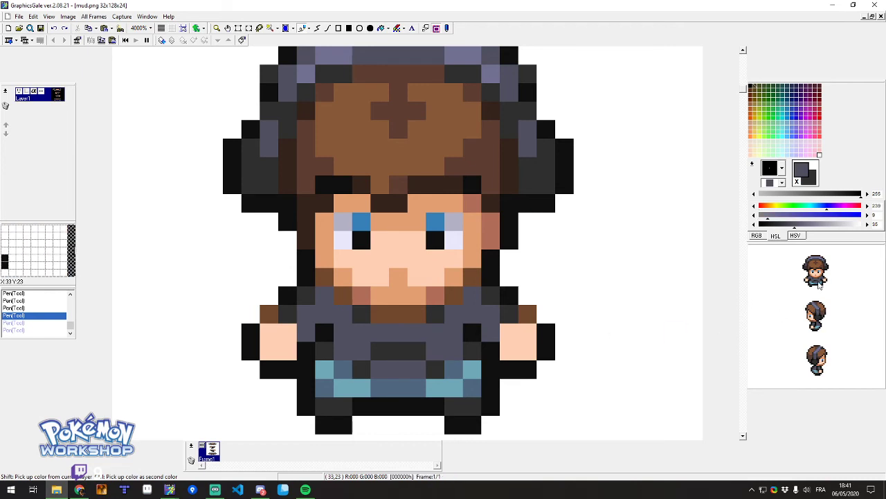
pyautogui.rightClick(408, 356)
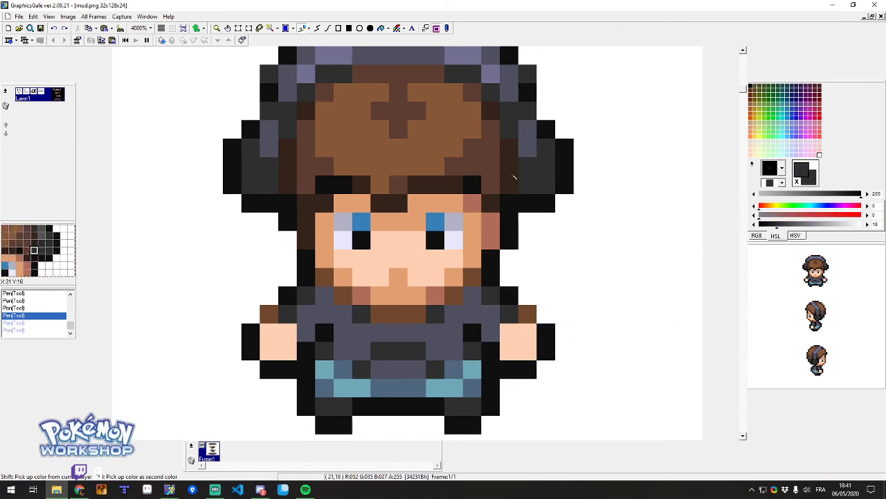
# Mix a bluish dark grey with hue 246, saturation 6 and lightness 23, and replace the front-facing sprite's neutral dark grey with it.
pyautogui.rightClick(534, 149)
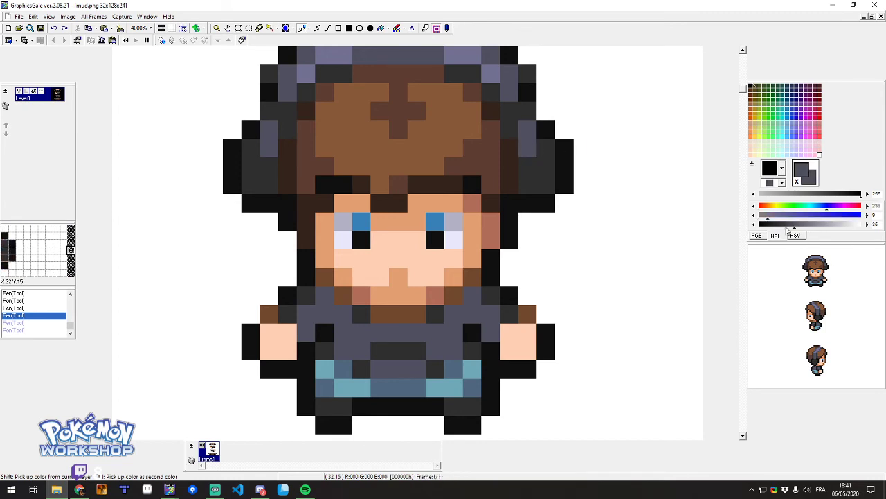
pyautogui.moveTo(787, 231); pyautogui.dragTo(783, 229)
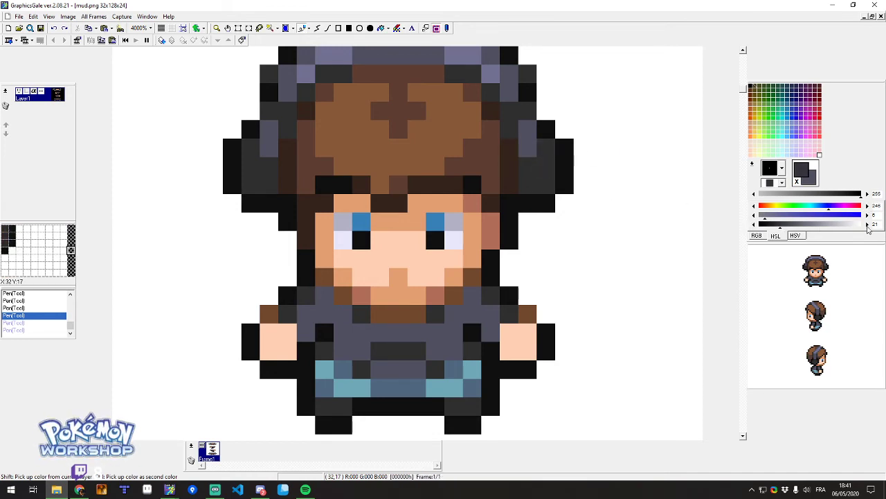
pyautogui.scroll(-2, 552, 226)
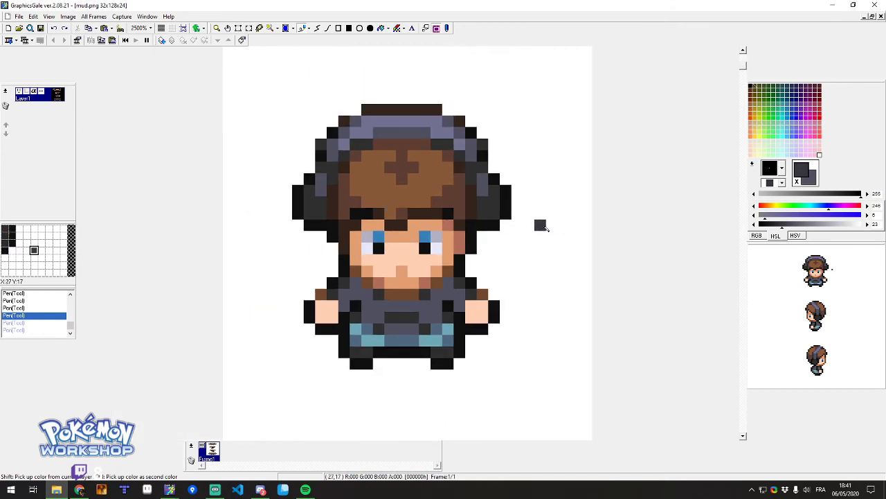
pyautogui.keyDown('ctrl'); pyautogui.rightClick(493, 201); pyautogui.keyUp('ctrl')
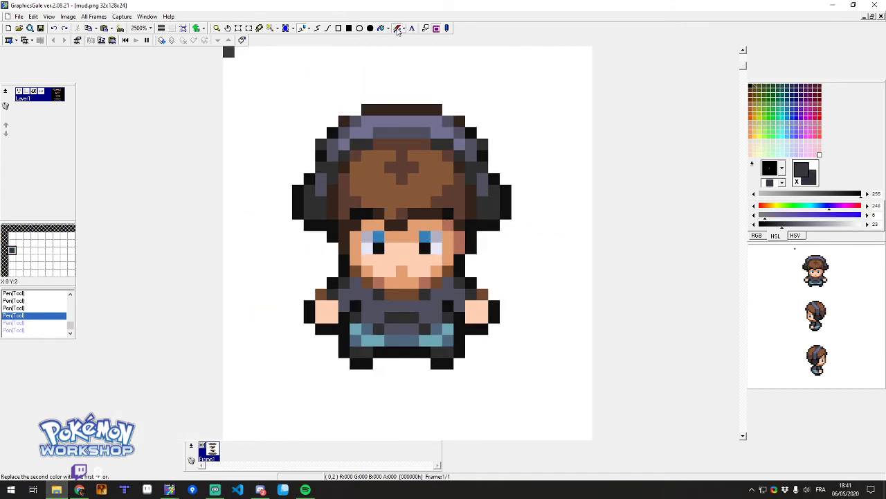
pyautogui.click(782, 171)
pyautogui.click(773, 228)
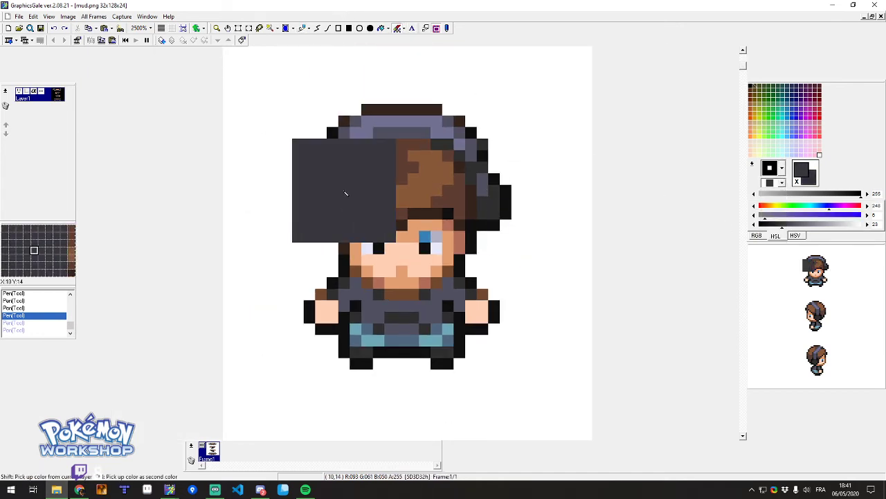
pyautogui.moveTo(347, 194)
pyautogui.mouseDown()
pyautogui.moveTo(303, 159)
pyautogui.moveTo(320, 336)
pyautogui.mouseUp()
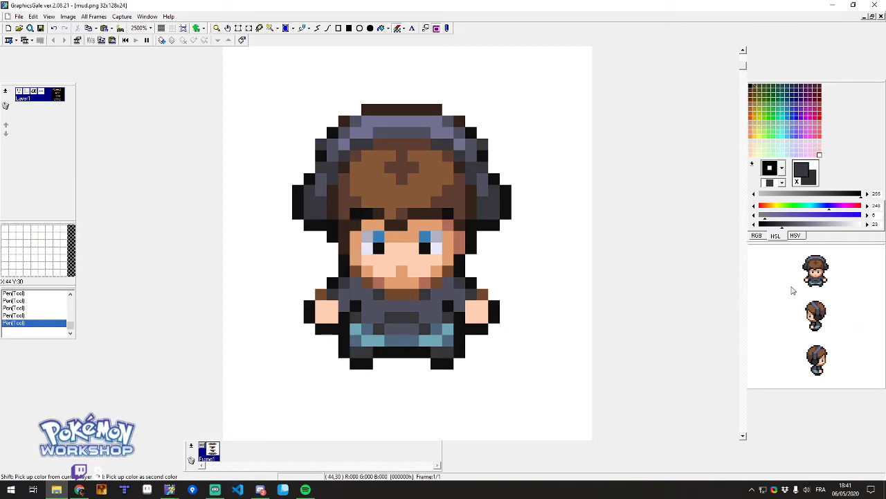
pyautogui.click(776, 168)
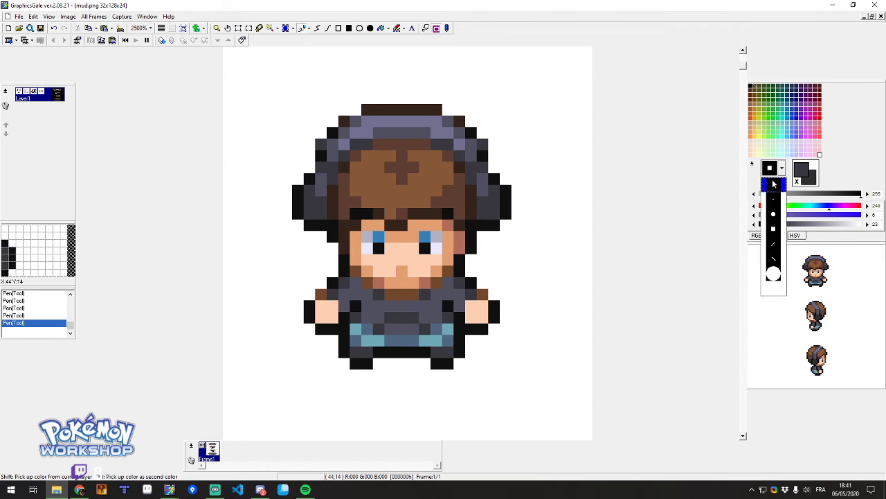
pyautogui.click(773, 181)
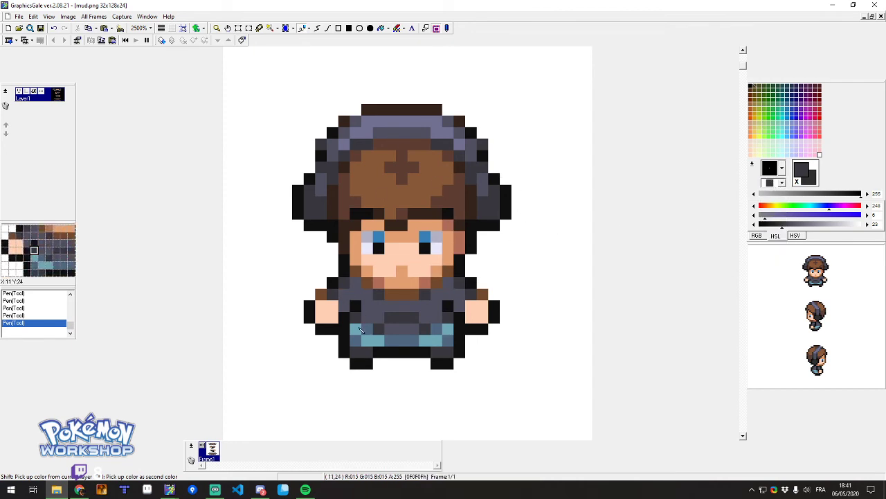
# Shade the lower inner pixel of both hands on the front-facing sprite with the darker skin tone from the face.
pyautogui.scroll(1, 464, 146)
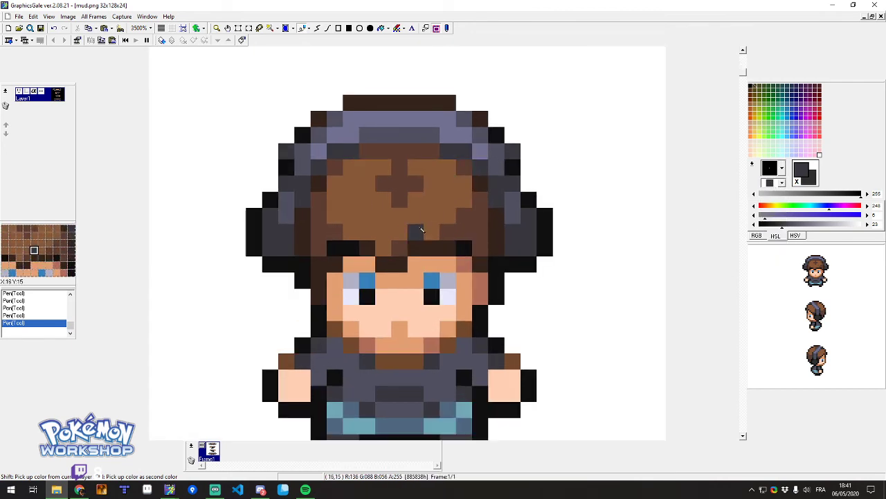
pyautogui.scroll(-3, 472, 209)
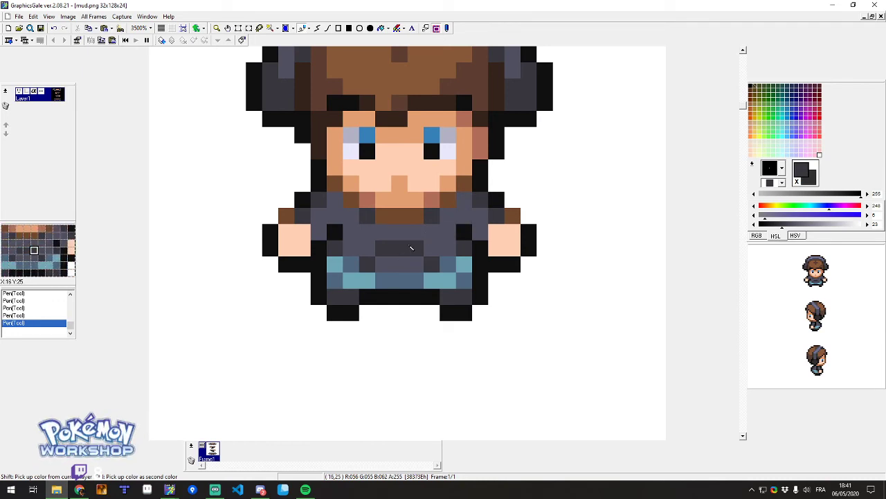
pyautogui.click(335, 231)
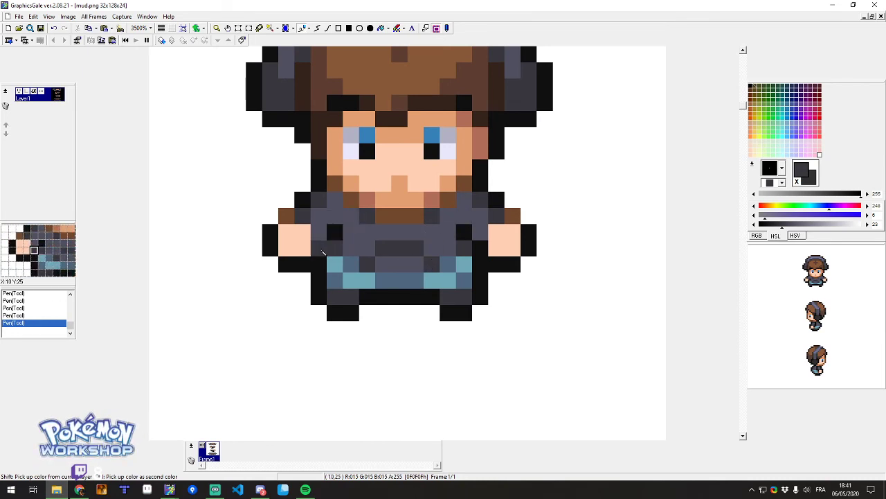
pyautogui.rightClick(449, 215)
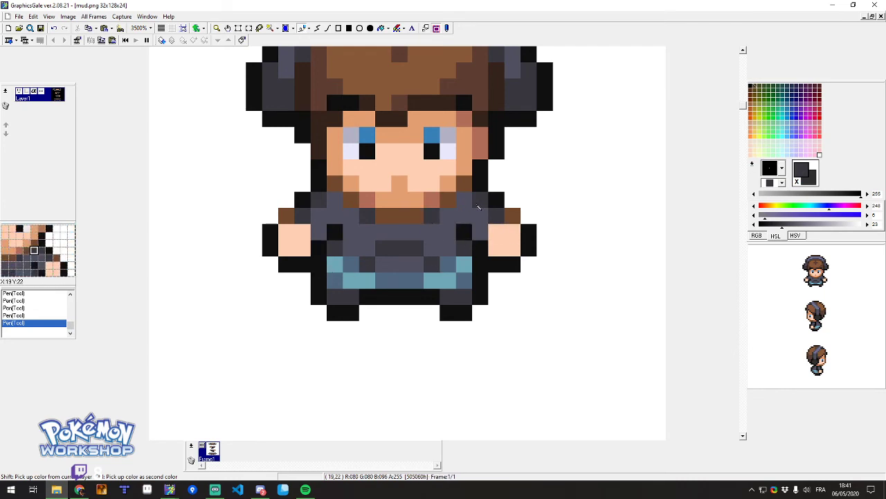
pyautogui.keyDown('shift'); pyautogui.rightClick(463, 167); pyautogui.keyUp('shift')
pyautogui.rightClick(497, 247)
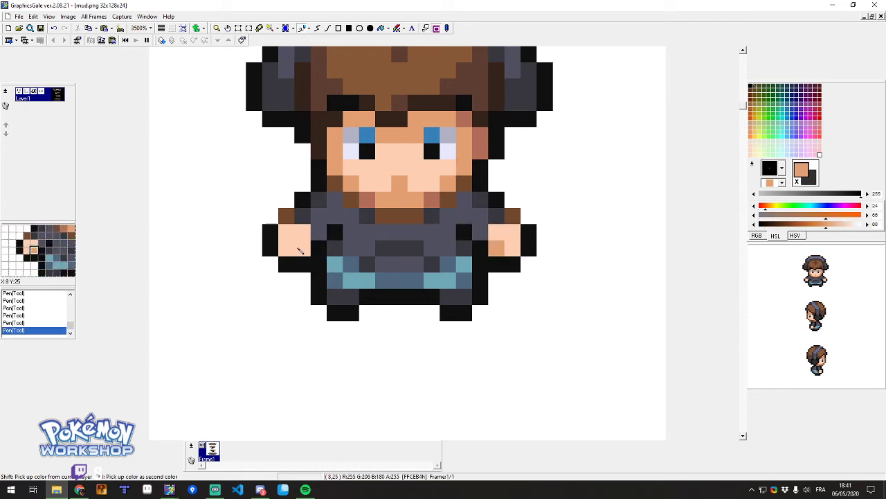
pyautogui.click(300, 249)
# Compare the front, side and back views at different sizes, examining their hair, headphones and clothing shading.
pyautogui.scroll(-5, 496, 298)
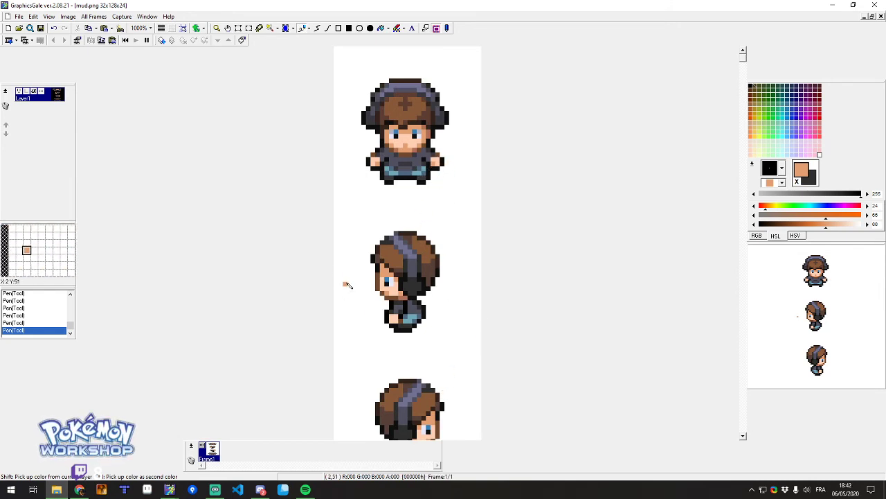
pyautogui.scroll(4, 346, 285)
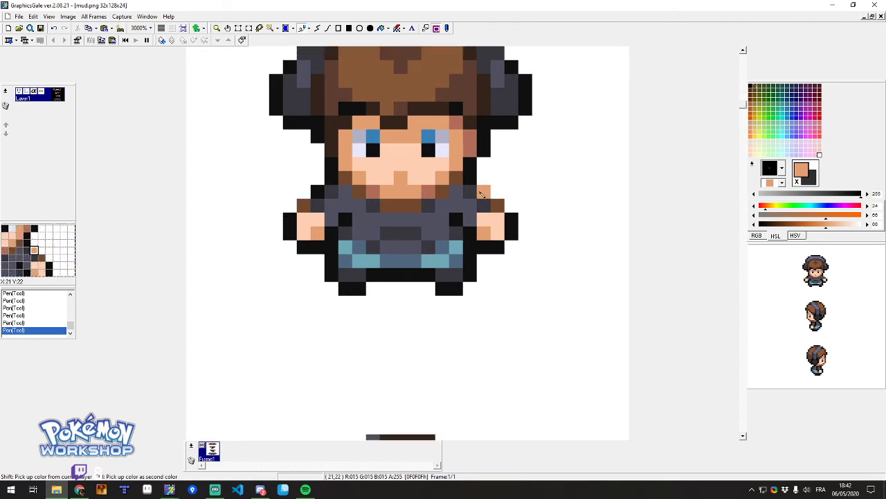
pyautogui.press('i')
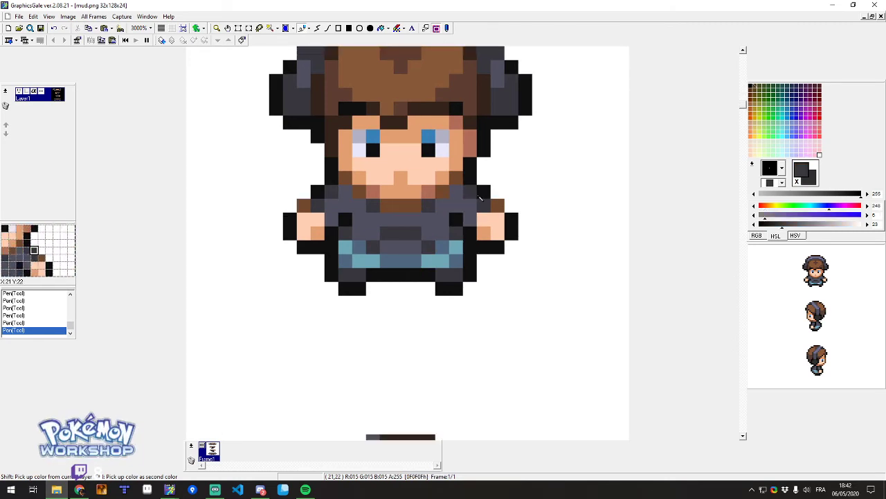
pyautogui.scroll(3, 491, 215)
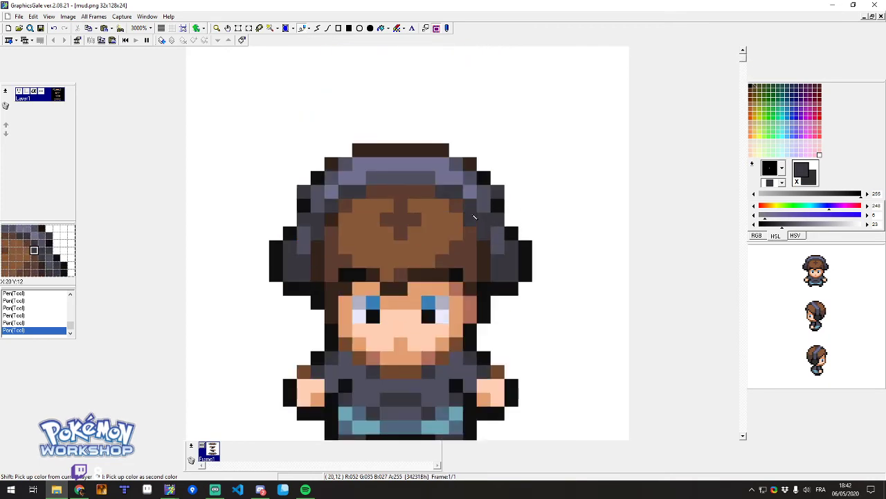
pyautogui.scroll(-3, 388, 181)
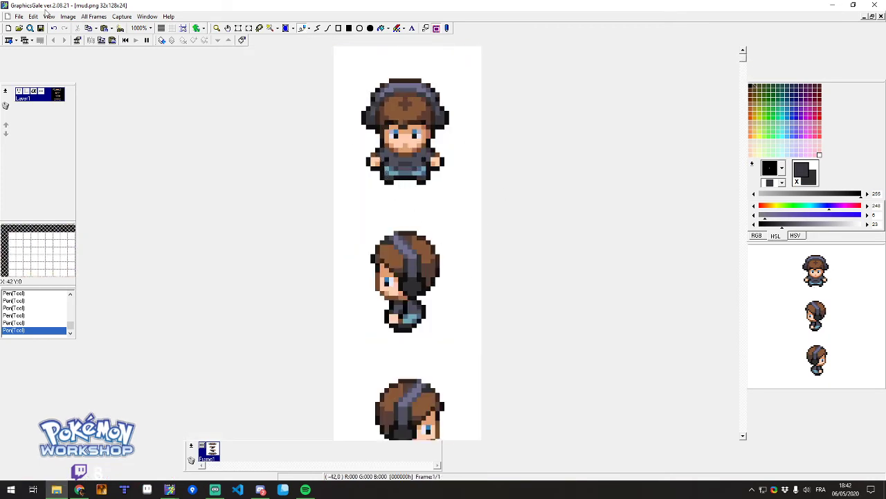
pyautogui.scroll(-3, 425, 208)
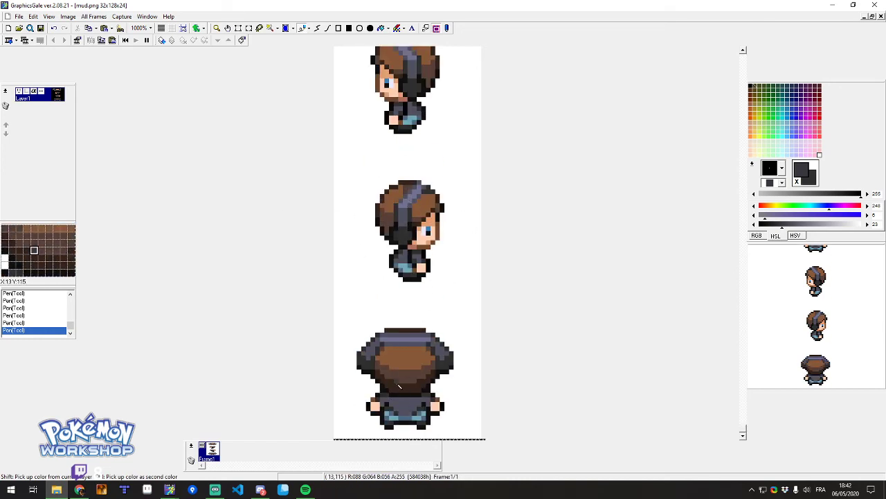
pyautogui.scroll(3, 374, 388)
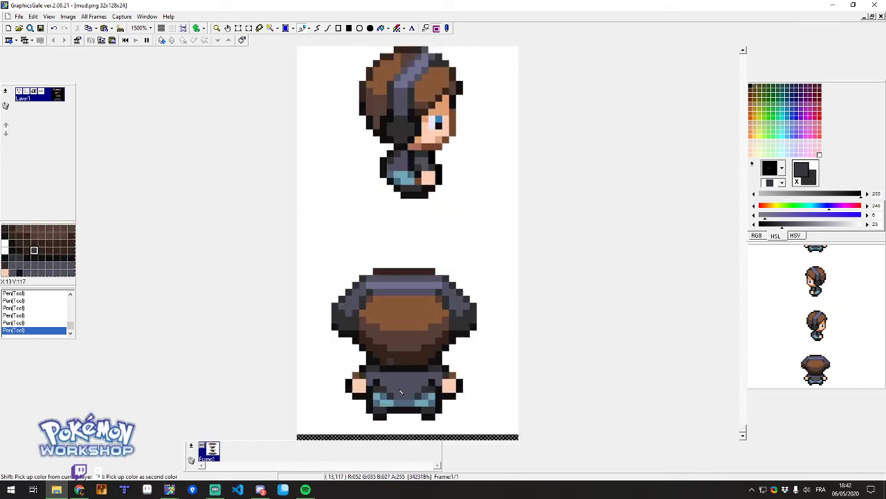
pyautogui.rightClick(402, 243)
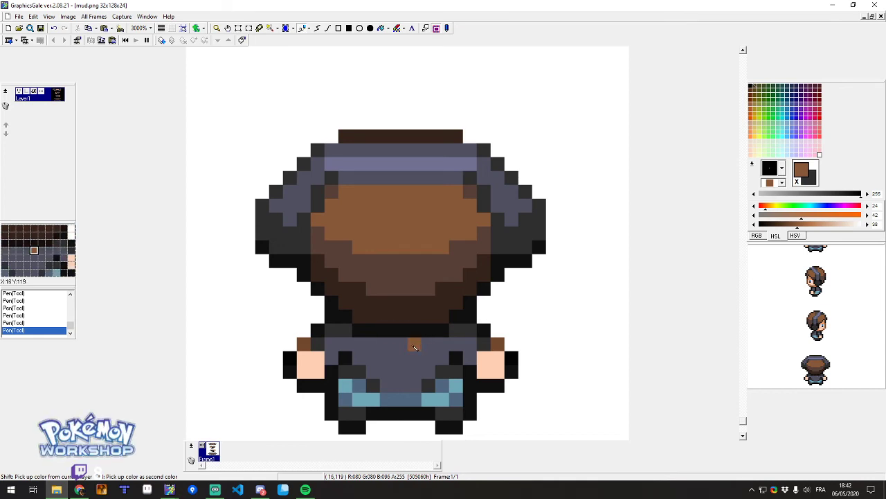
pyautogui.scroll(5, 415, 346)
pyautogui.scroll(-4, 418, 310)
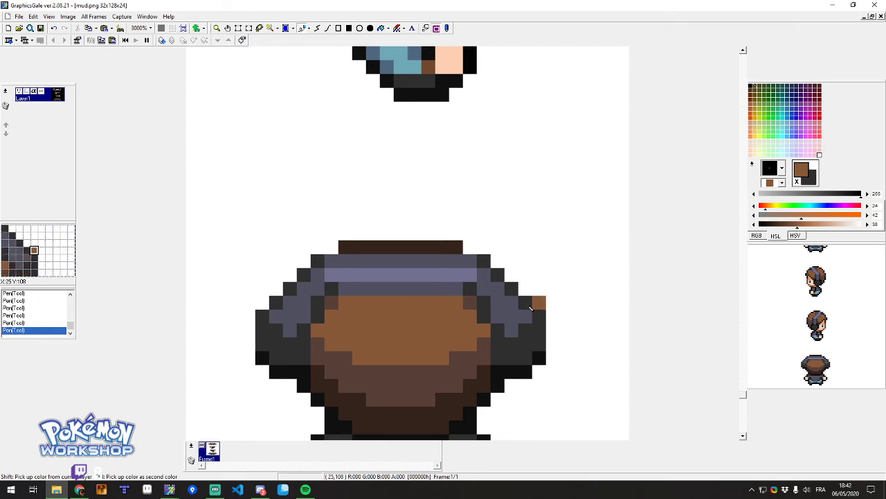
pyautogui.scroll(-5, 506, 312)
pyautogui.scroll(3, 376, 305)
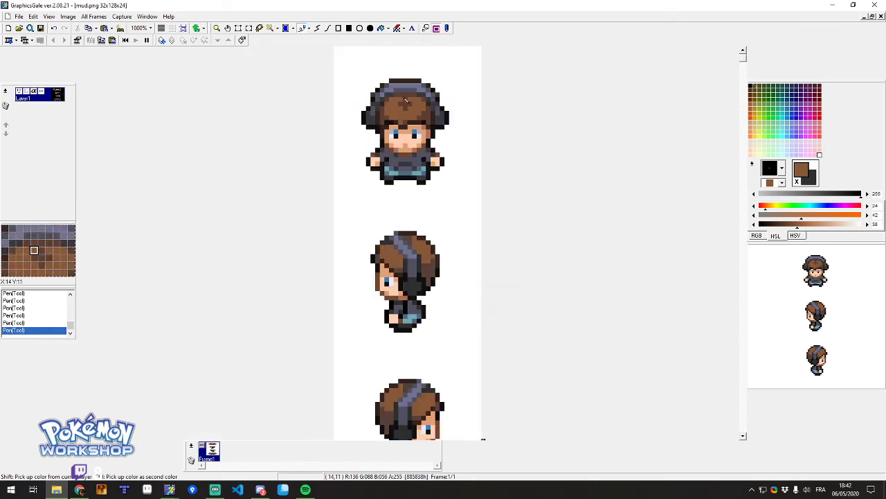
pyautogui.scroll(-3, 419, 247)
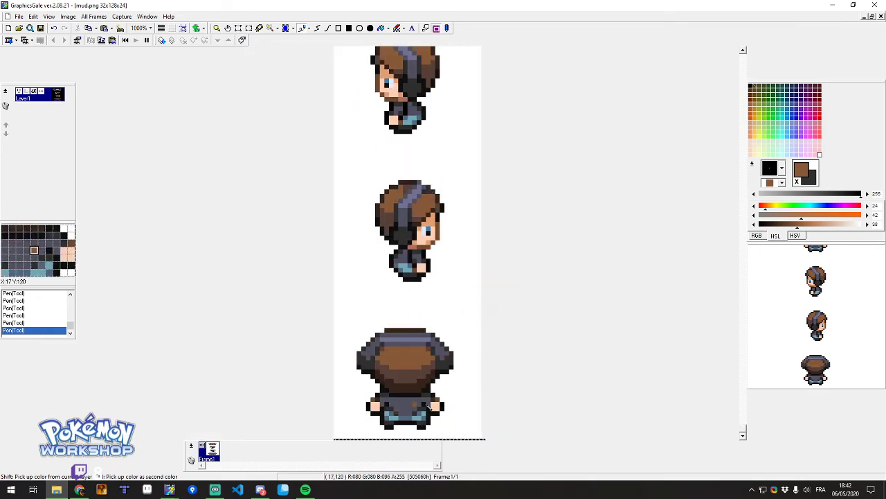
pyautogui.scroll(3, 417, 325)
pyautogui.scroll(4, 440, 222)
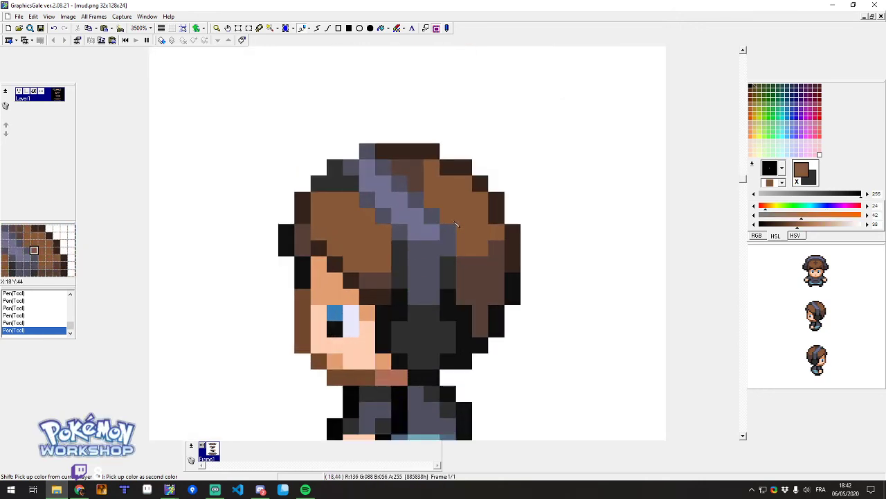
# Darken the lower edge pixels of the left-facing sprite's headband with the neutral dark grey from the surrounding band outline.
pyautogui.hotkey('ctrl', 'z')
pyautogui.rightClick(449, 260)
pyautogui.click(449, 251)
pyautogui.click(437, 234)
pyautogui.hotkey('ctrl', 'z')
pyautogui.rightClick(437, 244)
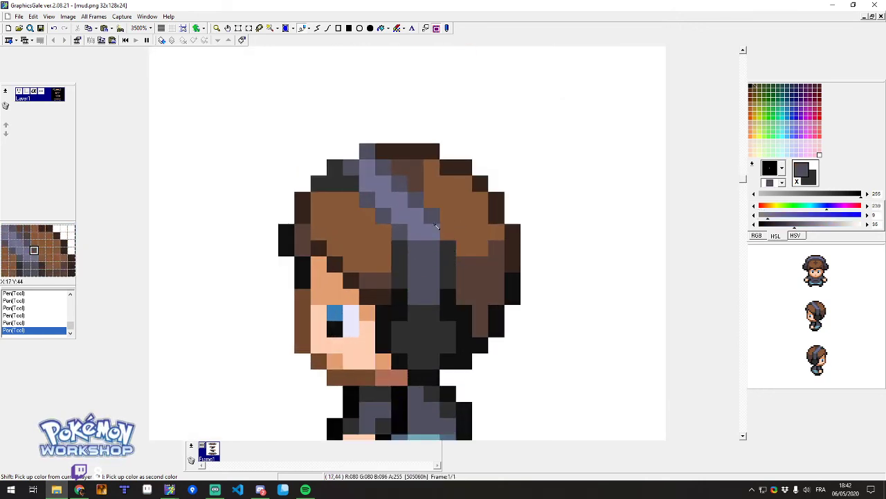
pyautogui.click(436, 236)
pyautogui.click(421, 307)
pyautogui.rightClick(448, 251)
pyautogui.click(432, 234)
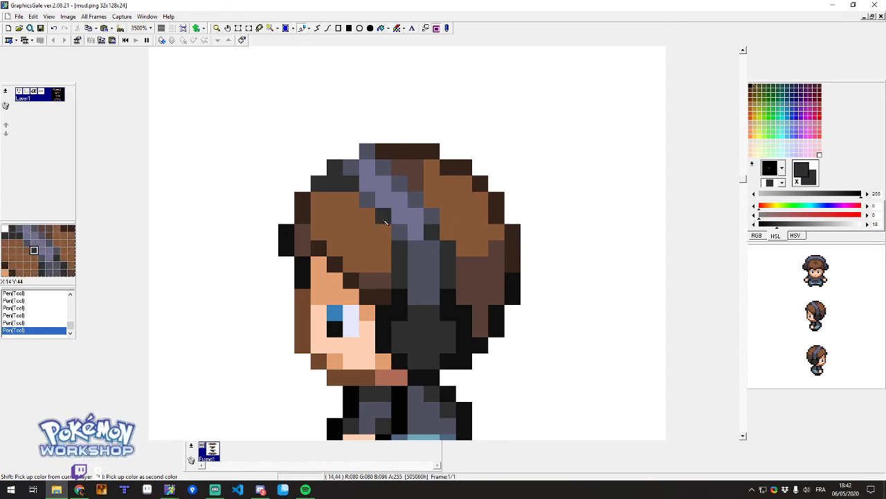
# Narrow the lower part of the left-facing sprite's headband with mid grey and darken its rear edge pixels with dark grey.
pyautogui.rightClick(424, 276)
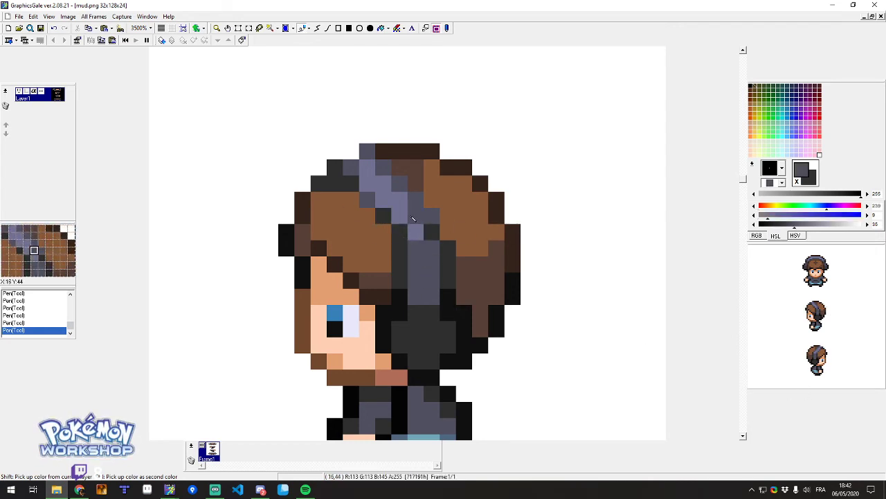
pyautogui.click(413, 219)
pyautogui.rightClick(433, 230)
pyautogui.click(429, 216)
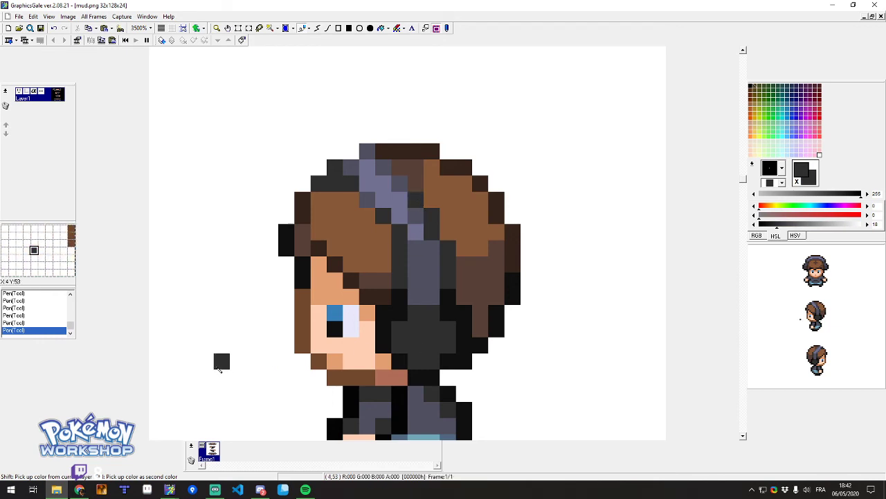
# Reshape the upper edge of the left-facing sprite's ear cup with pixels of its dark grey and black.
pyautogui.rightClick(432, 296)
pyautogui.rightClick(415, 427)
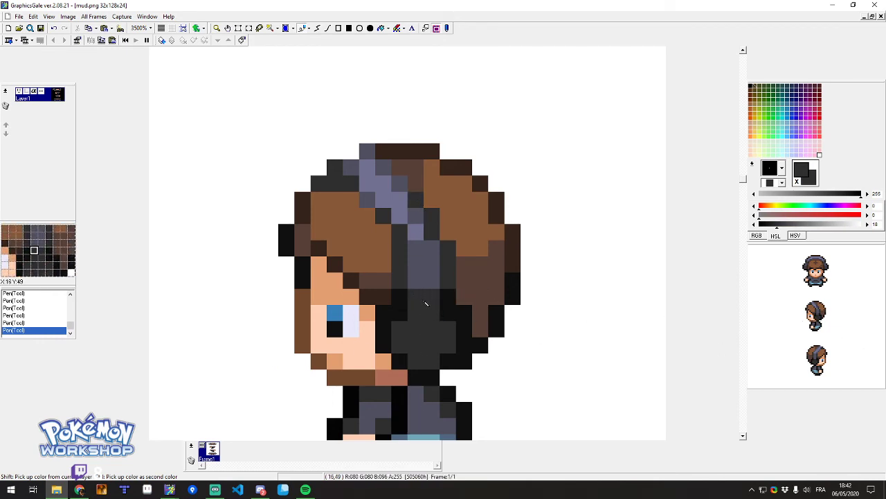
pyautogui.rightClick(448, 313)
pyautogui.rightClick(399, 313)
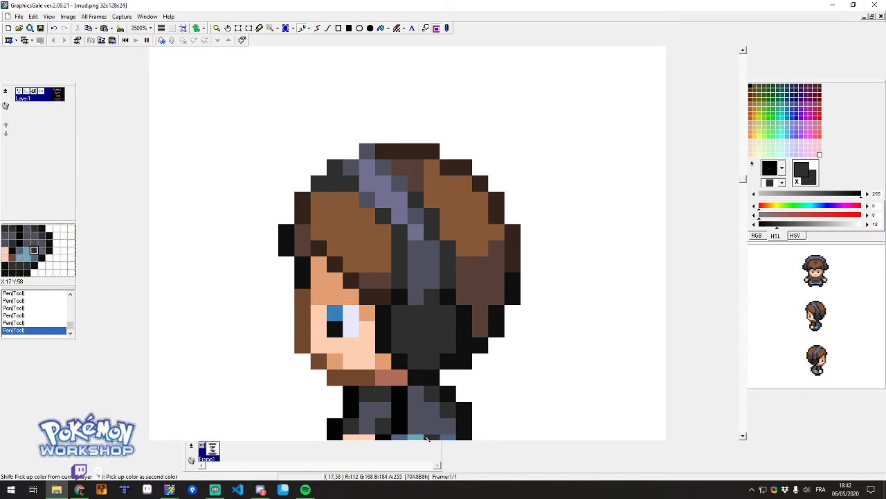
# Save mud.png and close it, returning to the folder of submitted exercises.
pyautogui.scroll(-5, 419, 387)
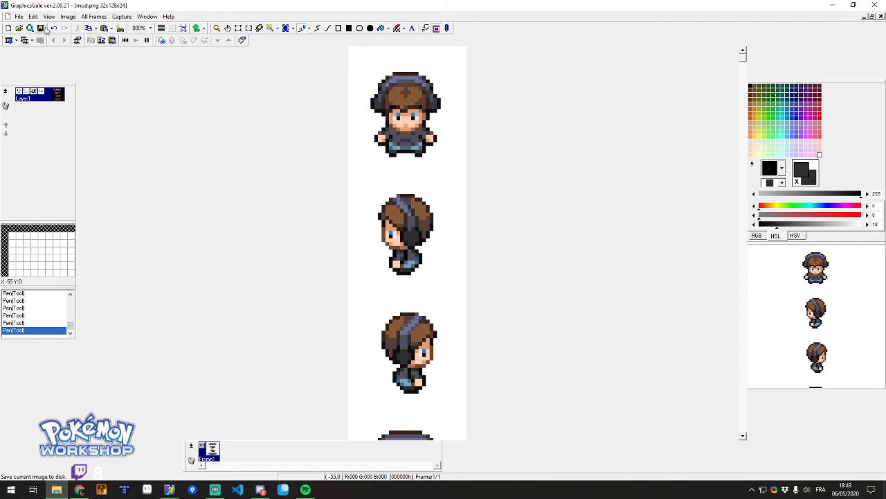
pyautogui.click(876, 5)
pyautogui.click(337, 168)
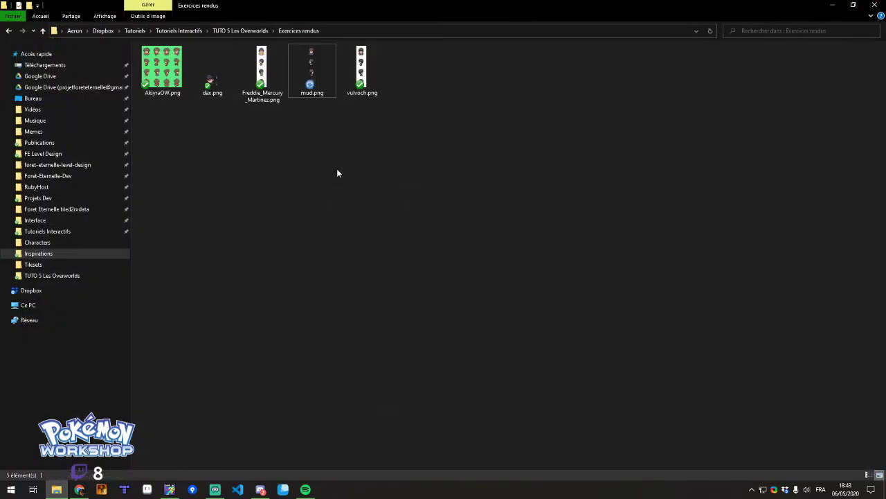
# Open vulvoch.png in a maximized window and examine its four sprites, ending close up on the front-facing one.
pyautogui.doubleClick(346, 69)
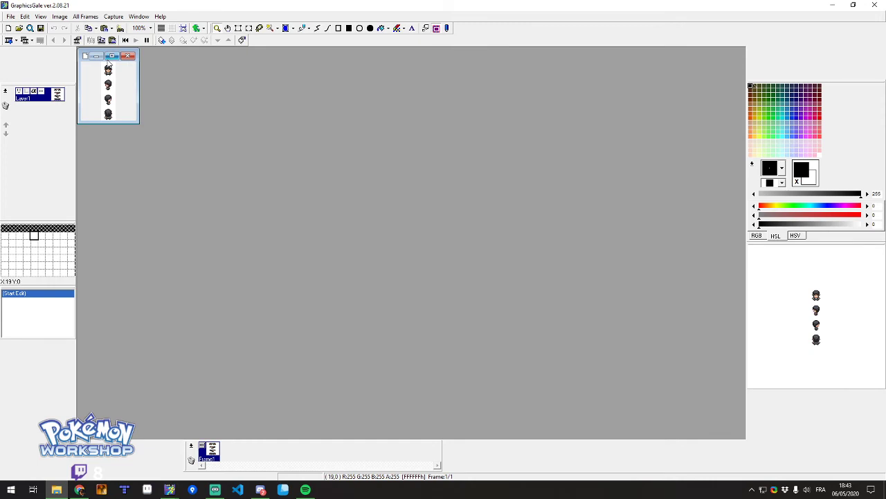
pyautogui.click(114, 55)
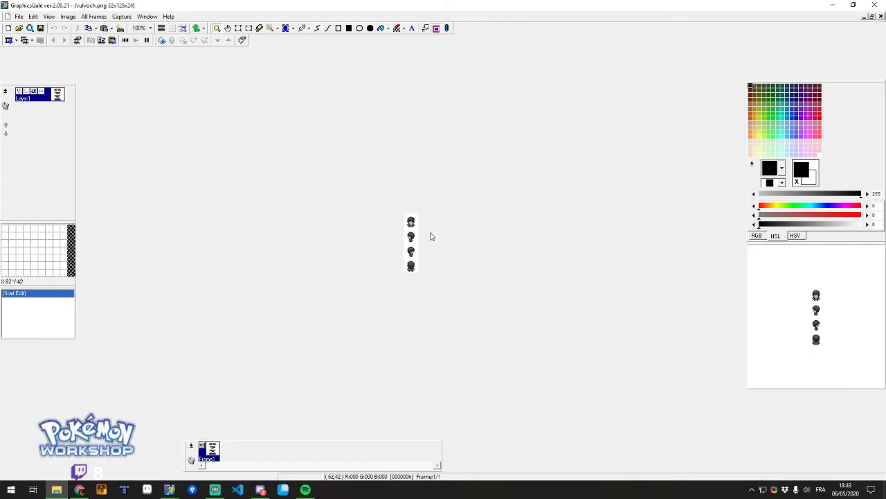
pyautogui.scroll(3, 423, 241)
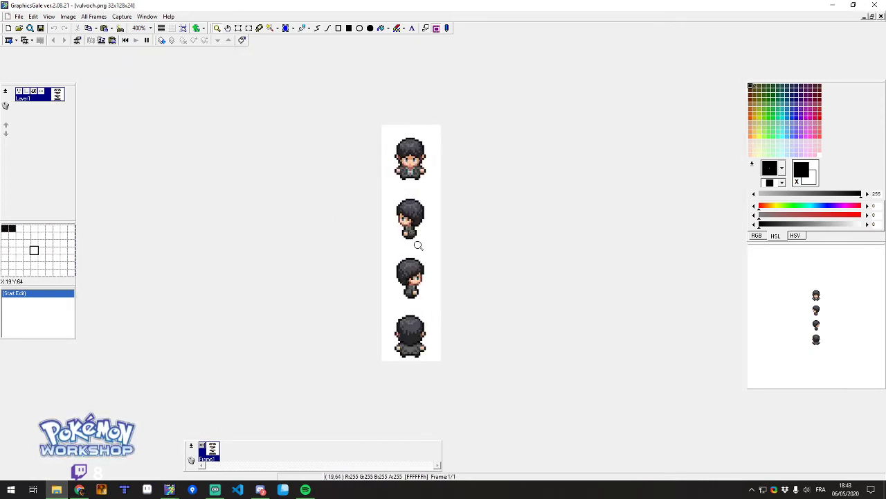
pyautogui.scroll(5, 410, 172)
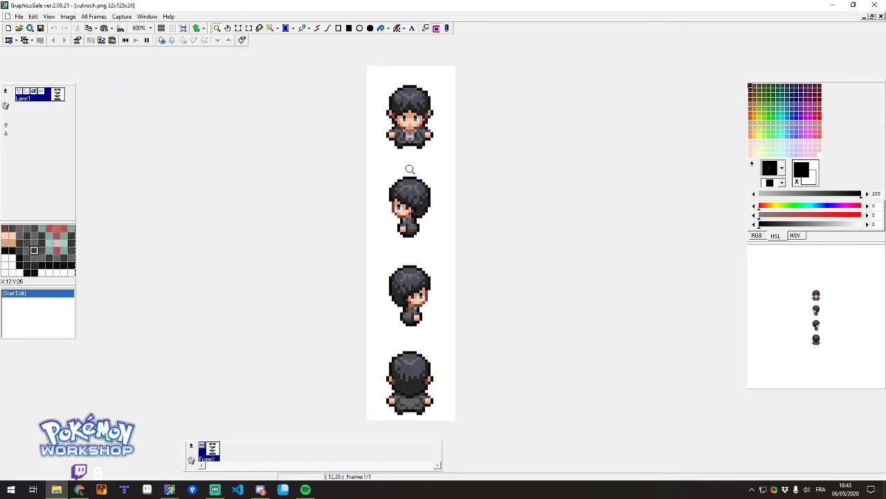
pyautogui.scroll(3, 410, 172)
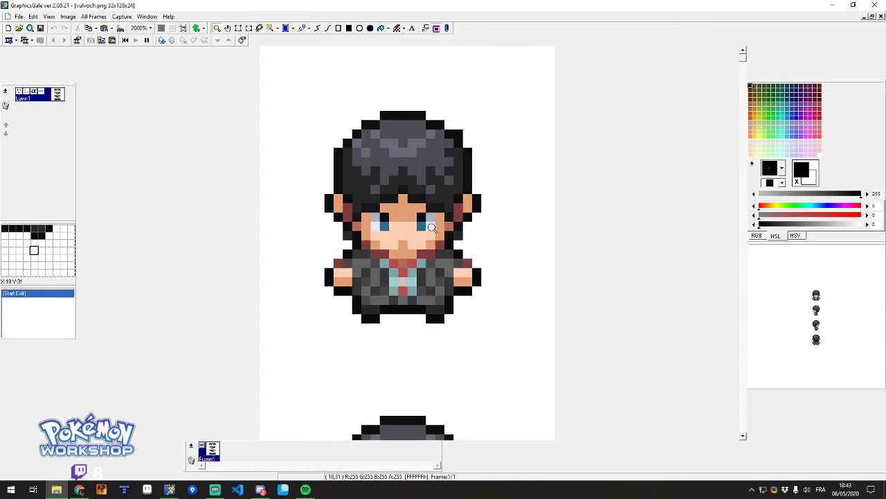
pyautogui.scroll(2, 377, 176)
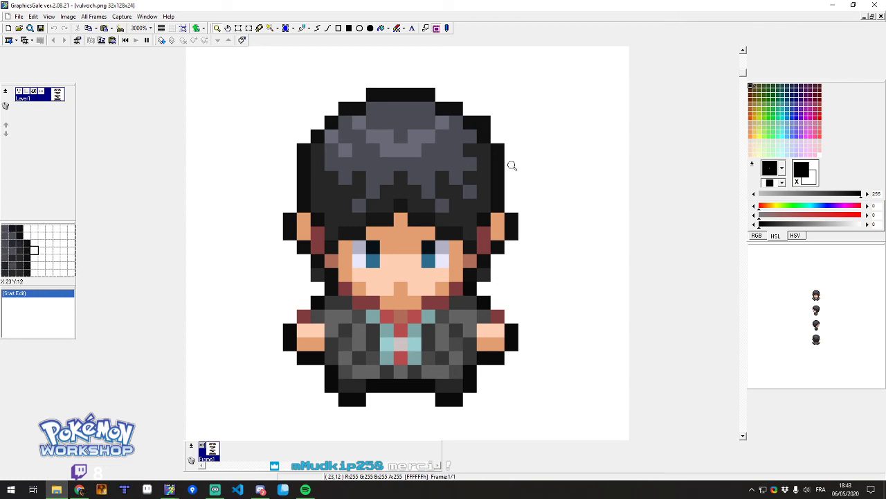
# Sample the front-facing sprite's hair greys and mix a darker bluish grey with hue 247, saturation 4 and lightness 20.
pyautogui.click(778, 183)
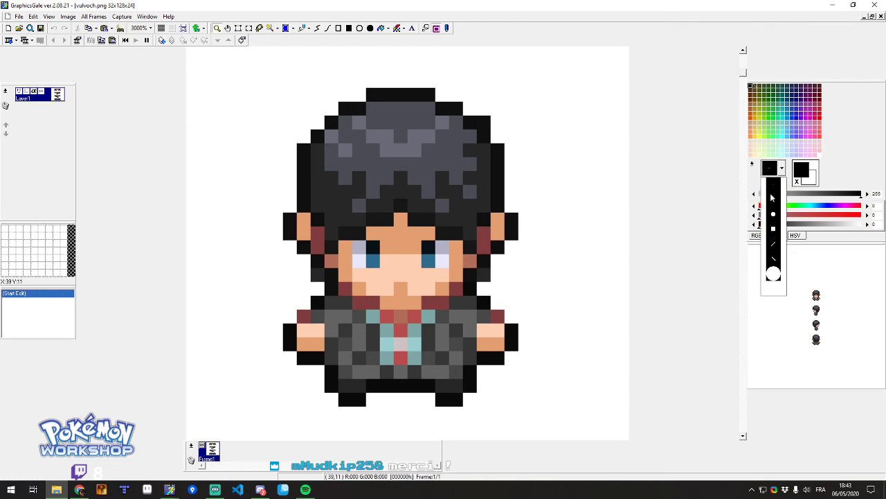
pyautogui.click(772, 187)
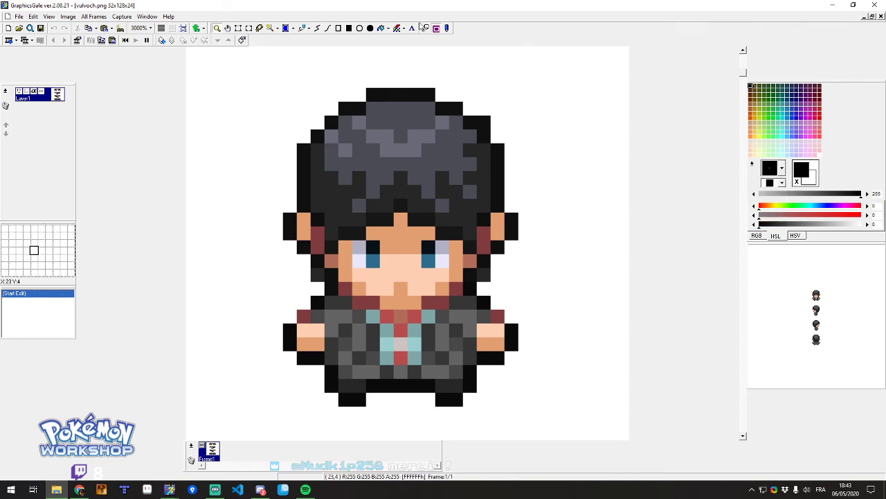
pyautogui.rightClick(486, 197)
pyautogui.press('x')
pyautogui.rightClick(485, 196)
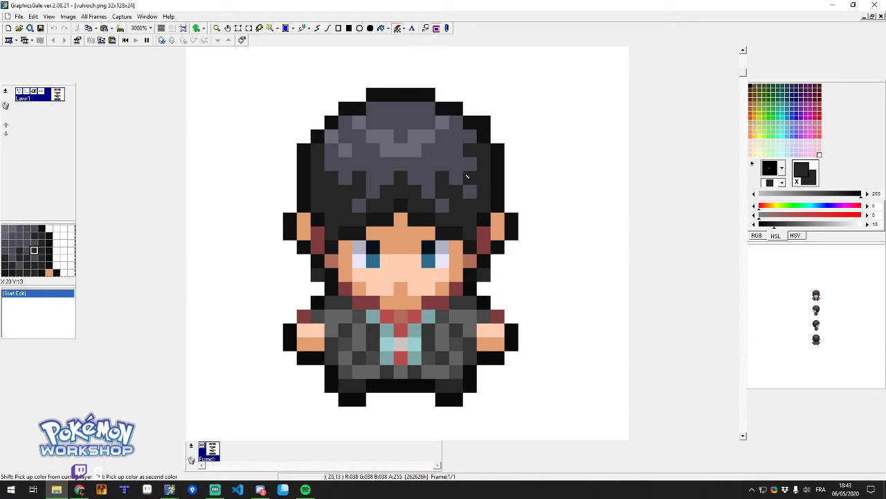
pyautogui.rightClick(464, 171)
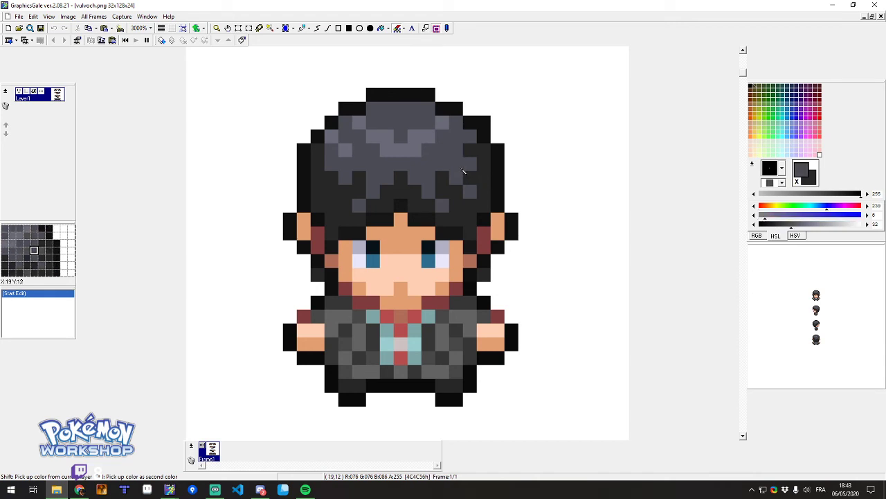
pyautogui.moveTo(791, 226); pyautogui.dragTo(780, 229)
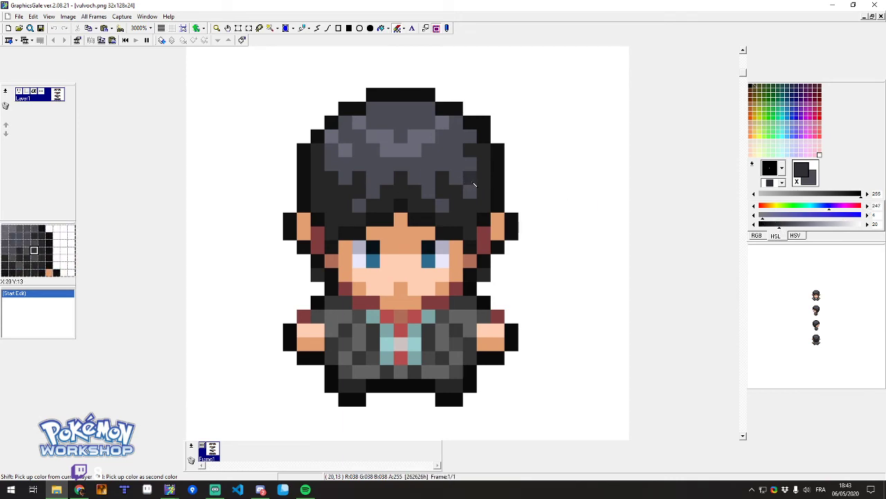
# Try to replace the hair's mid grey with the new dark bluish grey using the largest brush, and undo the replacement.
pyautogui.click(781, 168)
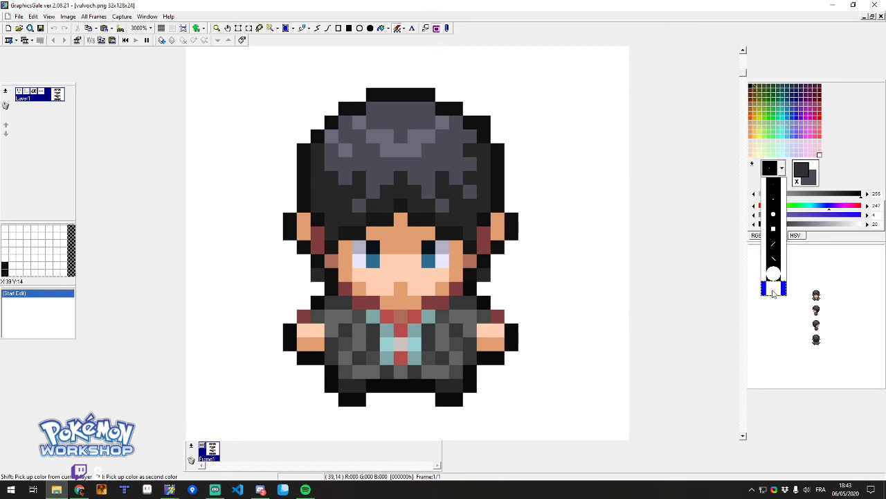
pyautogui.click(774, 290)
pyautogui.click(356, 209)
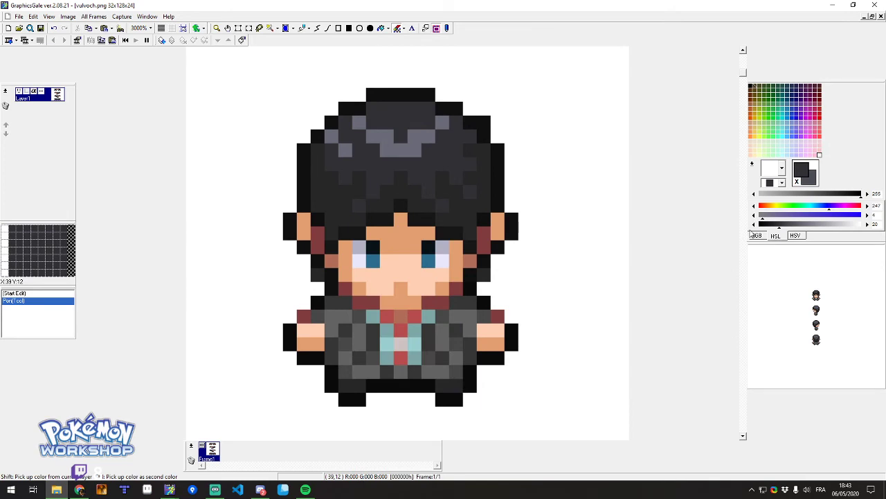
pyautogui.hotkey('ctrl', 'z')
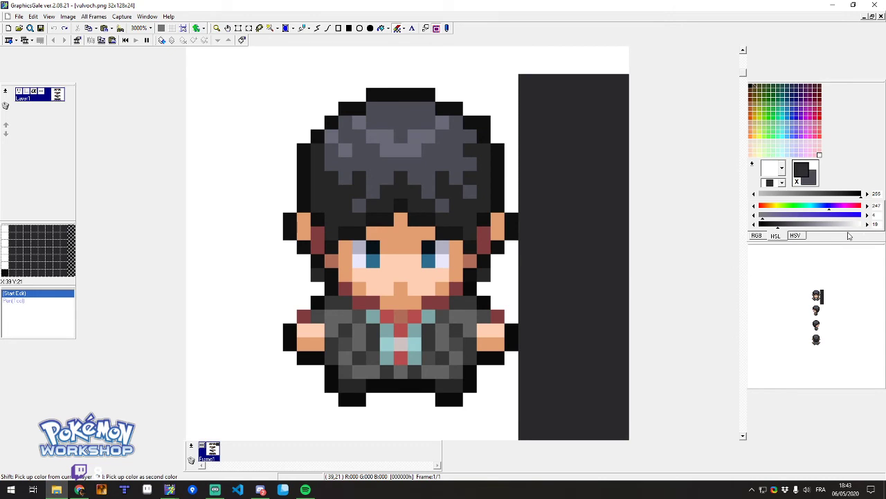
# Replace the hair's neutral dark grey with a bluish dark grey (hue 239, saturation 3, lightness 19), and return to the single-pixel brush.
pyautogui.rightClick(479, 210)
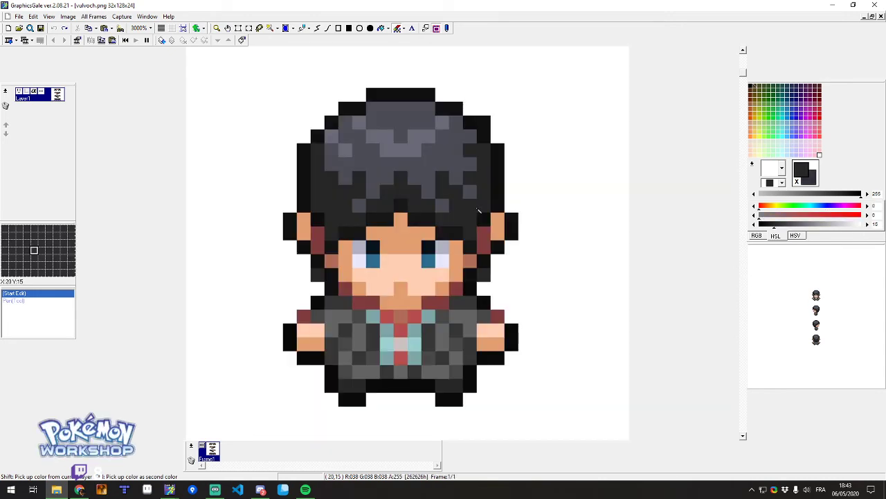
pyautogui.press('x')
pyautogui.click(378, 196)
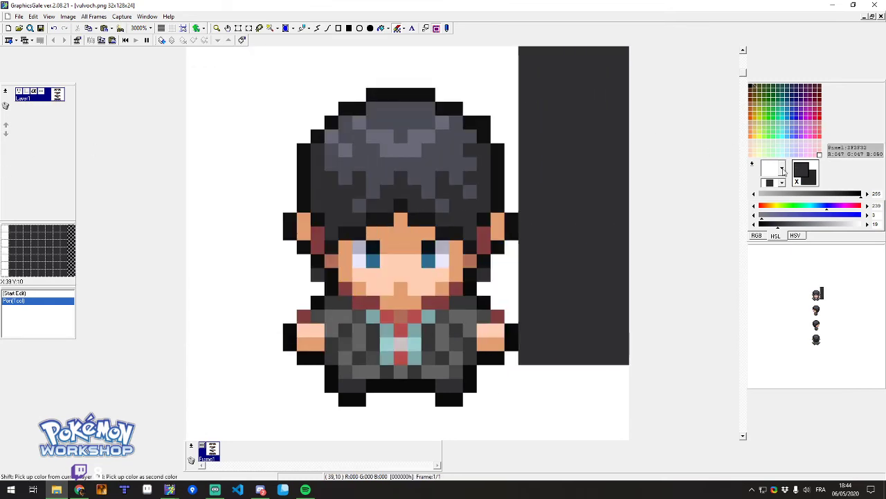
pyautogui.click(782, 170)
pyautogui.click(775, 174)
pyautogui.click(773, 175)
pyautogui.click(772, 184)
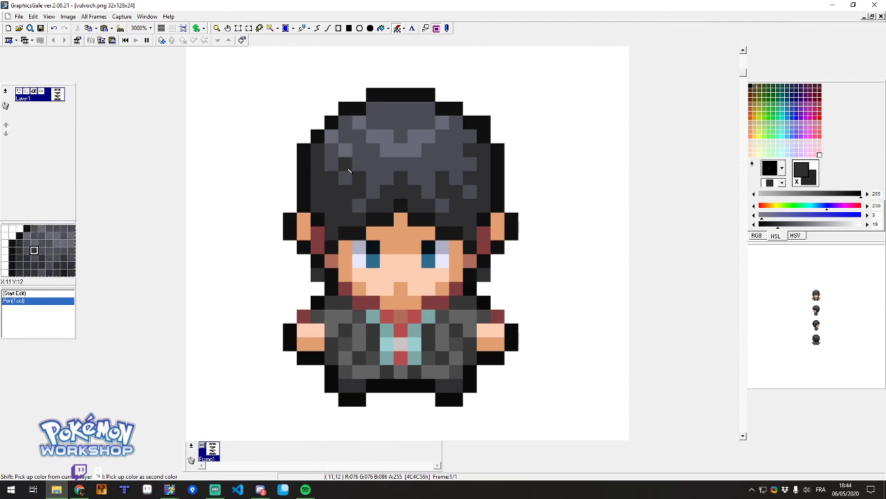
# Enlarge the sprite preview and switch to normal freehand pixel drawing, sampling the hair's highlight and mid greys.
pyautogui.rightClick(787, 292)
pyautogui.click(797, 329)
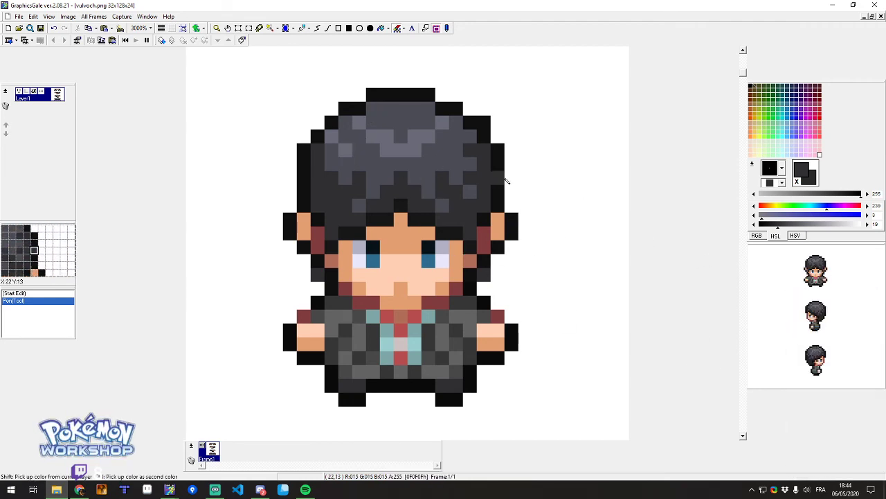
pyautogui.rightClick(386, 135)
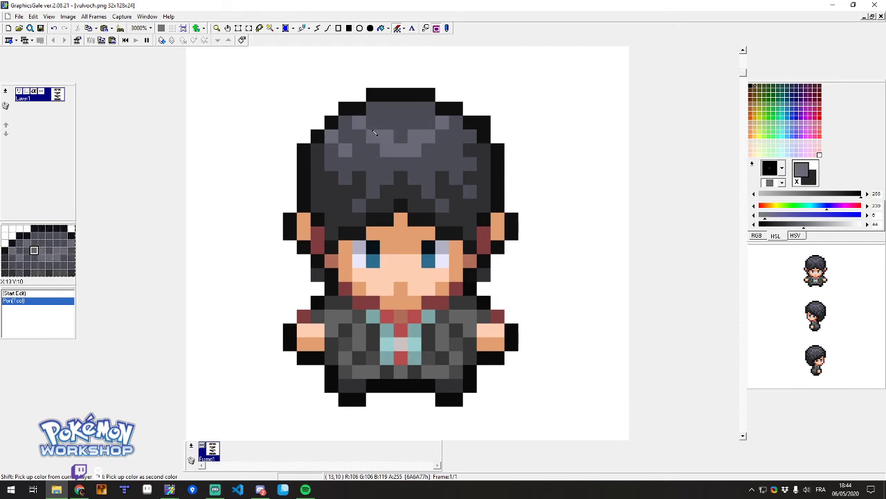
pyautogui.rightClick(373, 123)
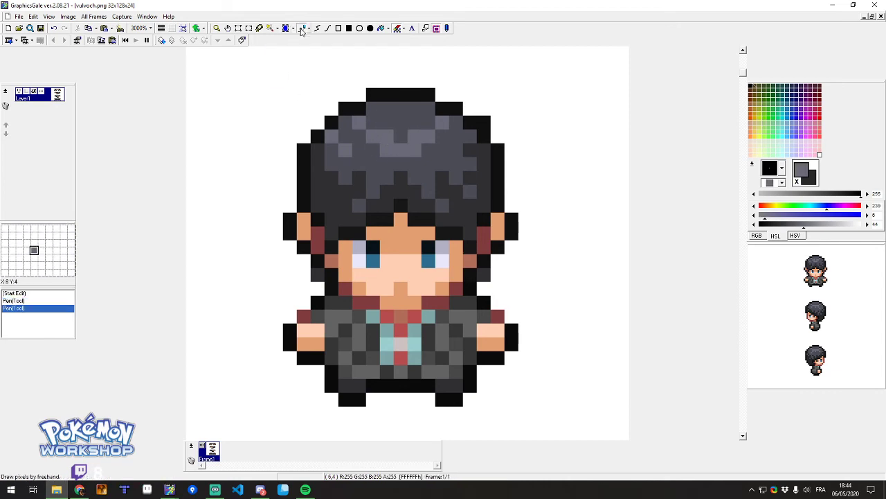
pyautogui.rightClick(408, 129)
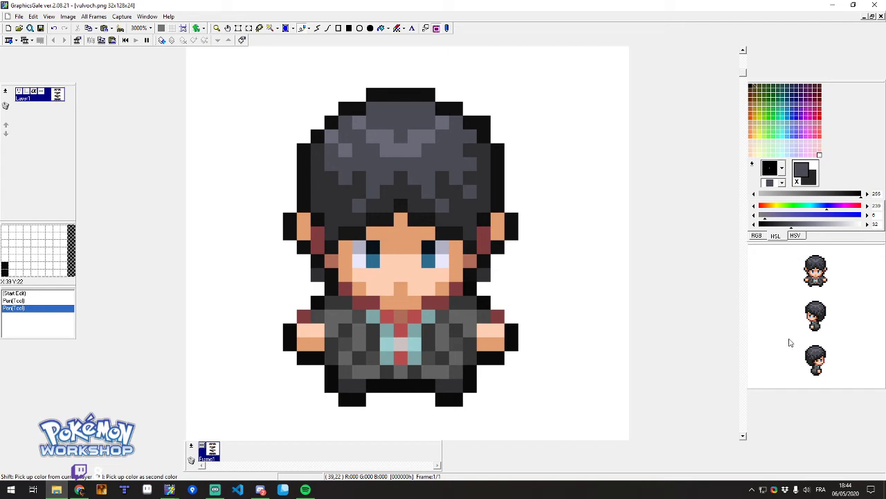
# Paint over the three isolated mid-grey pixels in the lower hair of the front-facing sprite with the hair's dark grey.
pyautogui.keyDown('ctrl'); pyautogui.rightClick(483, 178); pyautogui.keyUp('ctrl')
pyautogui.rightClick(476, 189)
pyautogui.click(445, 206)
pyautogui.click(361, 206)
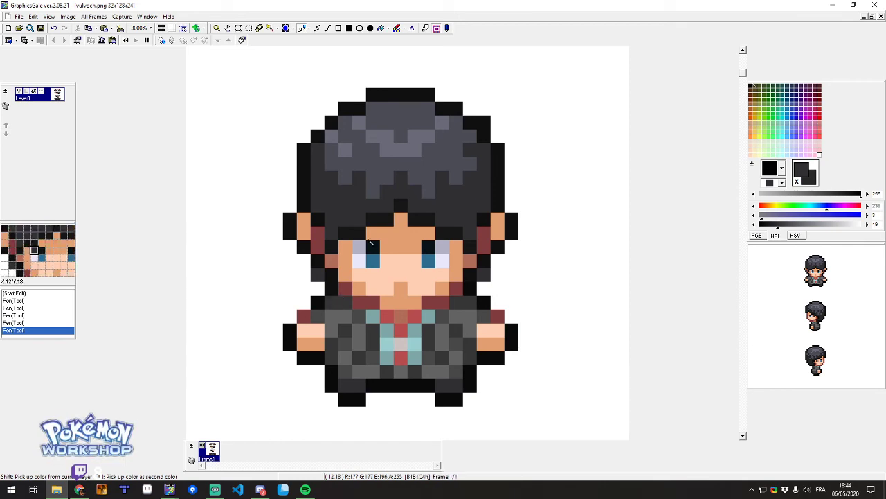
# Widen the forehead gap in the front-facing sprite's fringe to three skin-coloured pixels, with dark fringe pixels on both sides.
pyautogui.keyDown('ctrl'); pyautogui.rightClick(401, 217); pyautogui.keyUp('ctrl')
pyautogui.rightClick(414, 219)
pyautogui.rightClick(386, 219)
pyautogui.keyDown('ctrl'); pyautogui.rightClick(401, 205); pyautogui.keyUp('ctrl')
pyautogui.rightClick(414, 218)
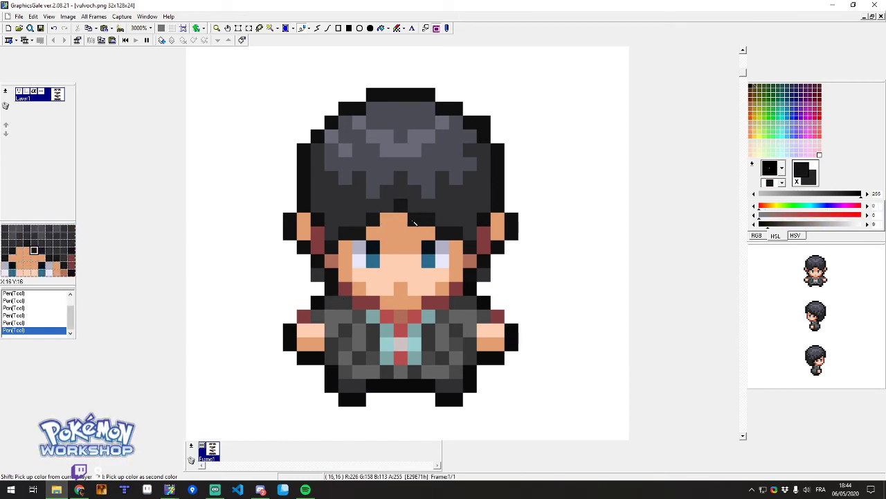
pyautogui.rightClick(387, 219)
pyautogui.keyDown('ctrl'); pyautogui.rightClick(394, 220); pyautogui.keyUp('ctrl')
pyautogui.rightClick(410, 221)
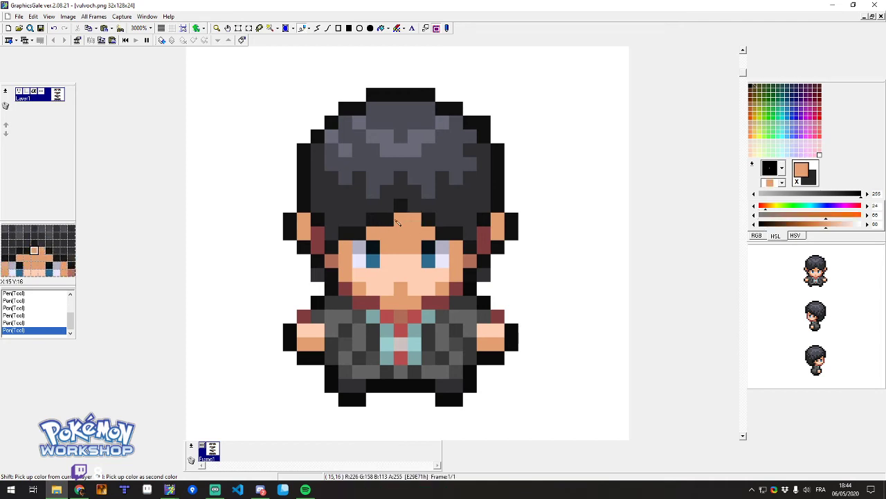
# Shade the face pixel beside the upper outer corner of each eye with the reddish-brown skin tone.
pyautogui.keyDown('ctrl'); pyautogui.rightClick(497, 206); pyautogui.keyUp('ctrl')
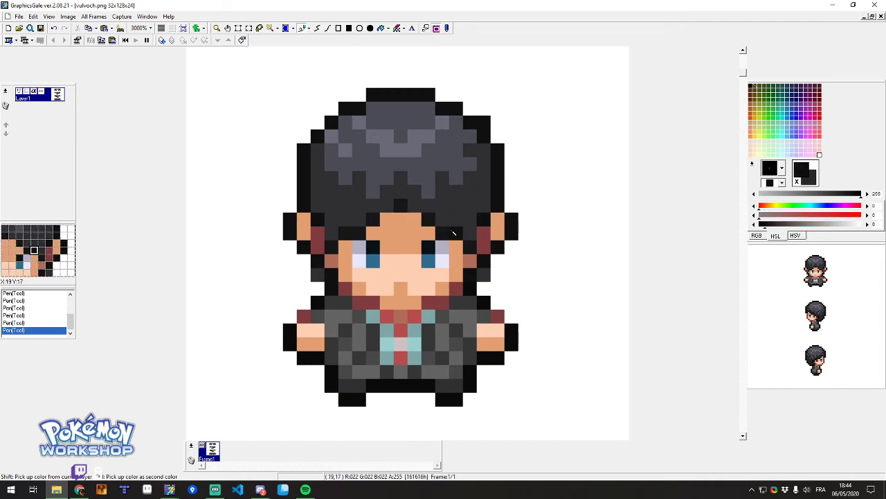
pyautogui.rightClick(512, 254)
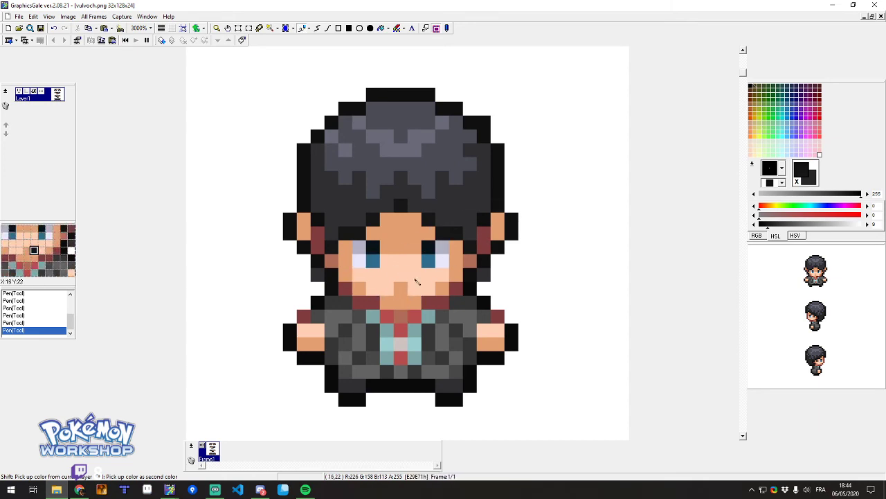
pyautogui.rightClick(470, 261)
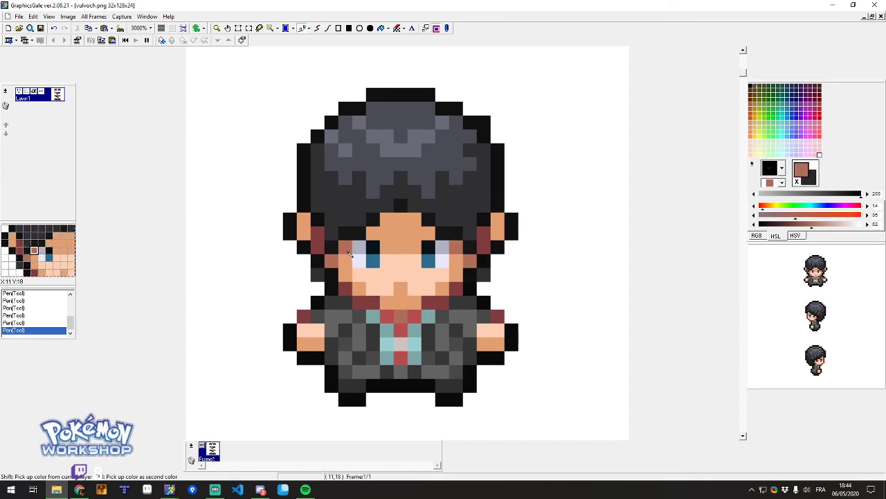
# Paint the grey pixel in the outer top corner of the front sprite's left eye skin-coloured and mix a near-black grey with luminance 11.
pyautogui.rightClick(442, 238)
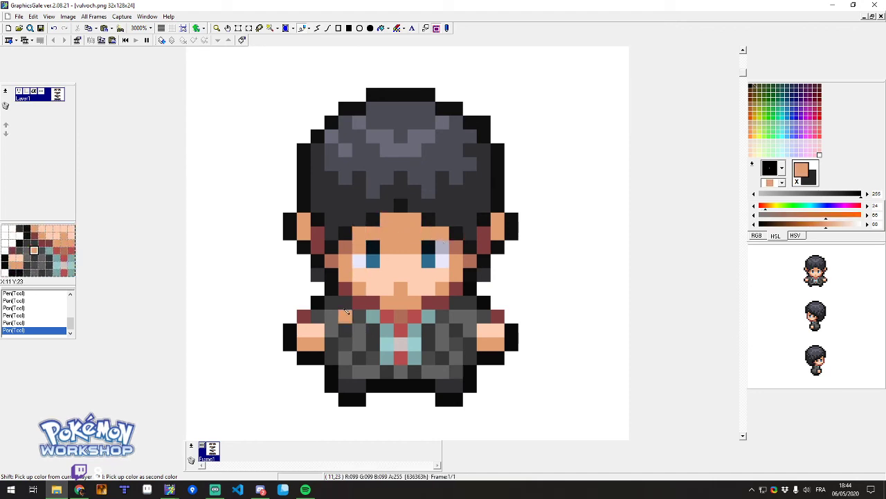
pyautogui.rightClick(430, 227)
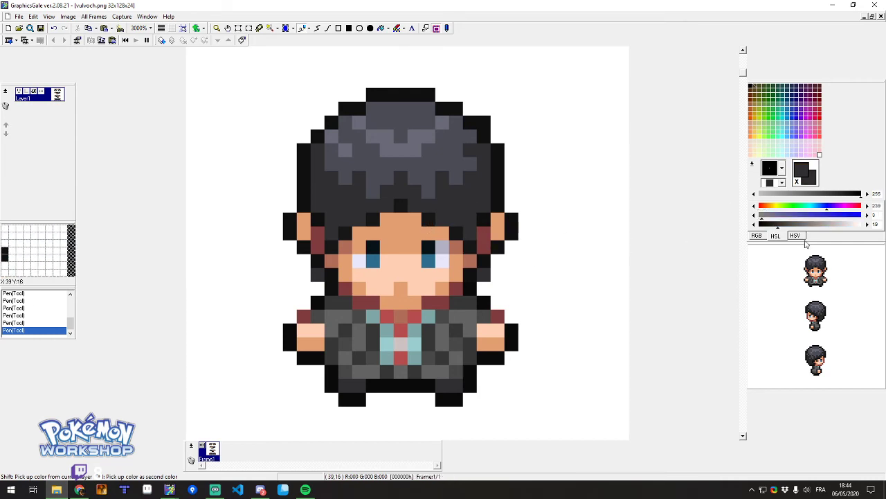
pyautogui.moveTo(769, 227); pyautogui.dragTo(774, 227)
pyautogui.click(867, 206)
pyautogui.click(866, 206)
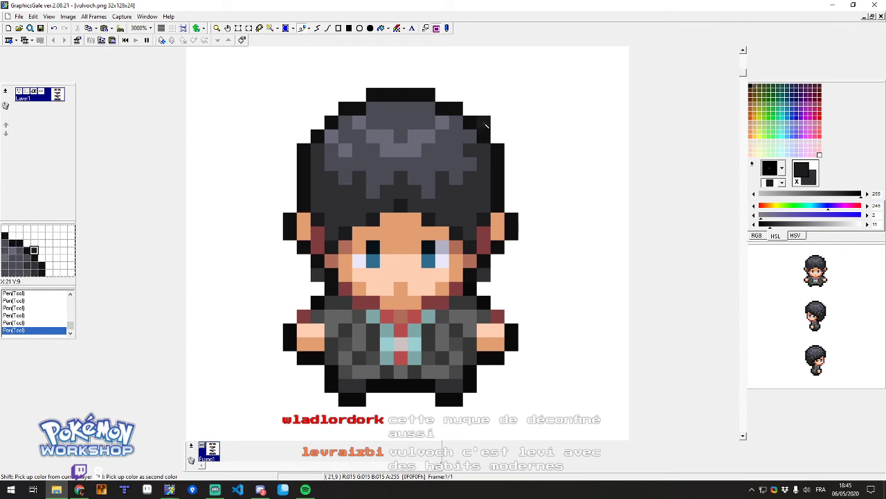
# Remove the protruding outline pixel at the upper right of the front-facing sprite's hair.
pyautogui.click(238, 28)
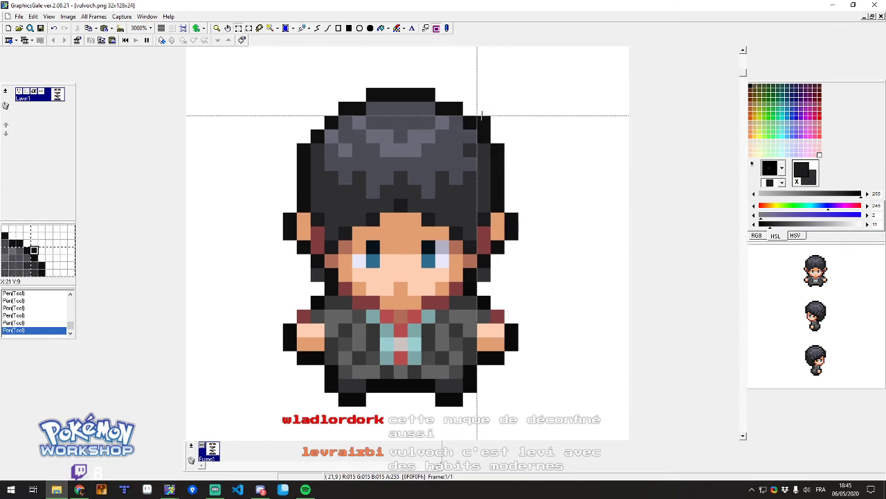
pyautogui.moveTo(477, 115); pyautogui.dragTo(496, 128)
pyautogui.press('Delete')
pyautogui.click(497, 129)
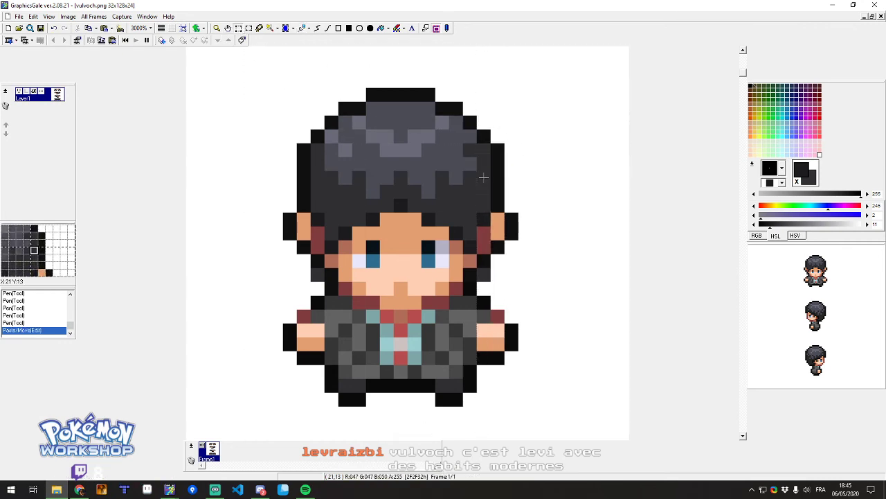
# Repaint the topmost pixel of the hair's side outline on both sides with the softer near-black grey.
pyautogui.rightClick(462, 218)
pyautogui.rightClick(471, 237)
pyautogui.click(498, 151)
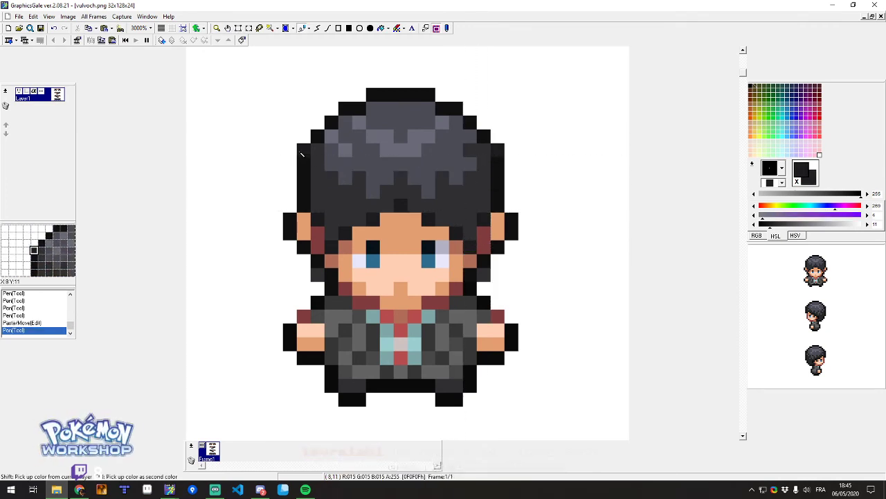
pyautogui.click(302, 154)
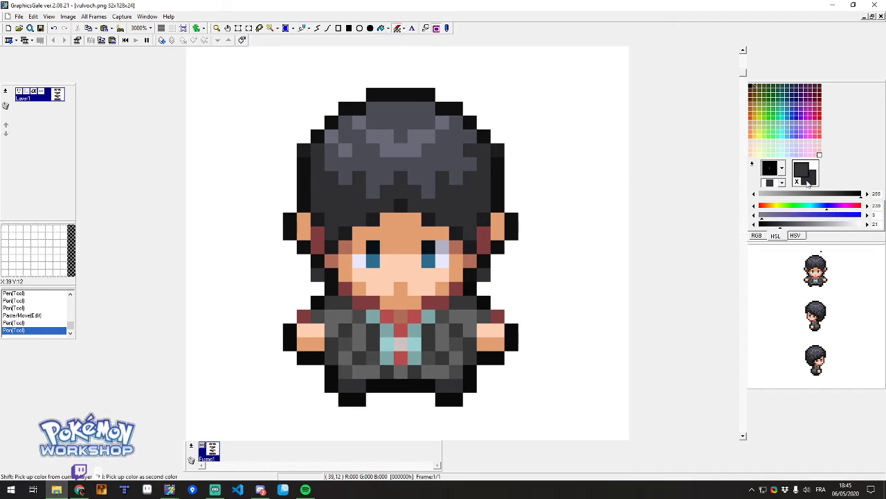
# Replace the hair's dark grey with a slightly lighter one of luminance 21 using a large brush, restoring the single-pixel brush.
pyautogui.click(782, 168)
pyautogui.click(769, 284)
pyautogui.click(774, 170)
pyautogui.click(775, 290)
pyautogui.rightClick(474, 215)
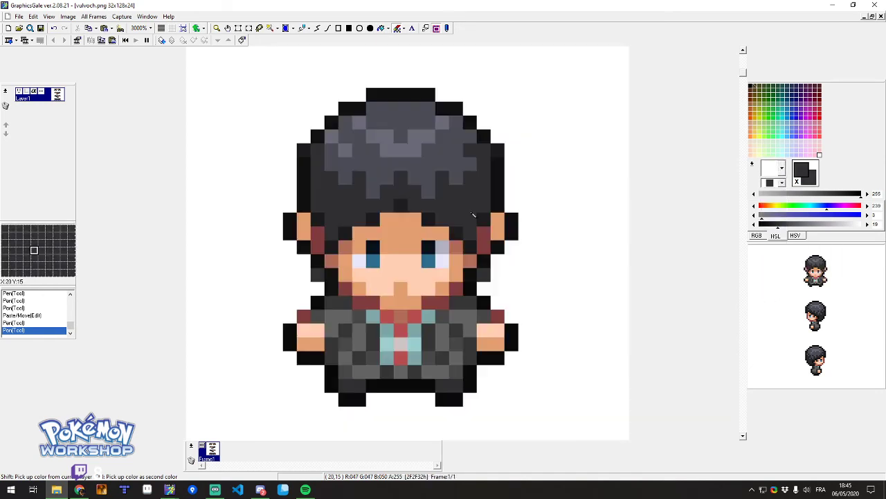
pyautogui.click(369, 227)
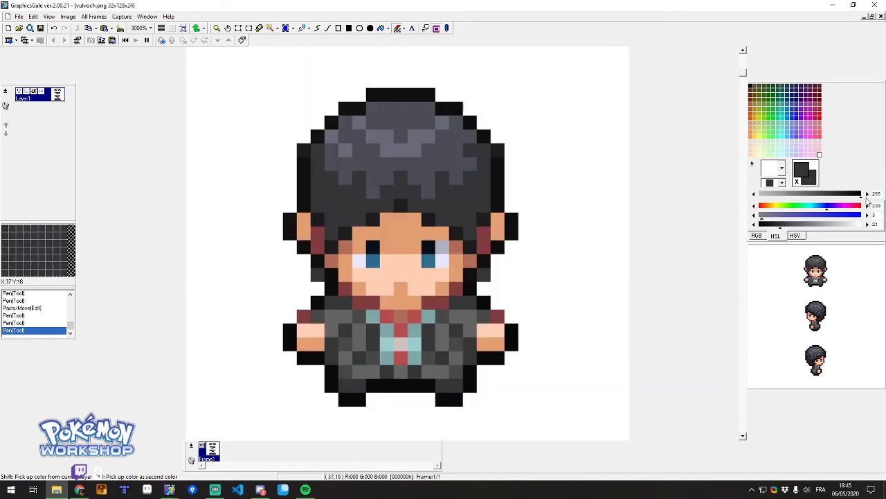
pyautogui.click(782, 168)
pyautogui.click(777, 278)
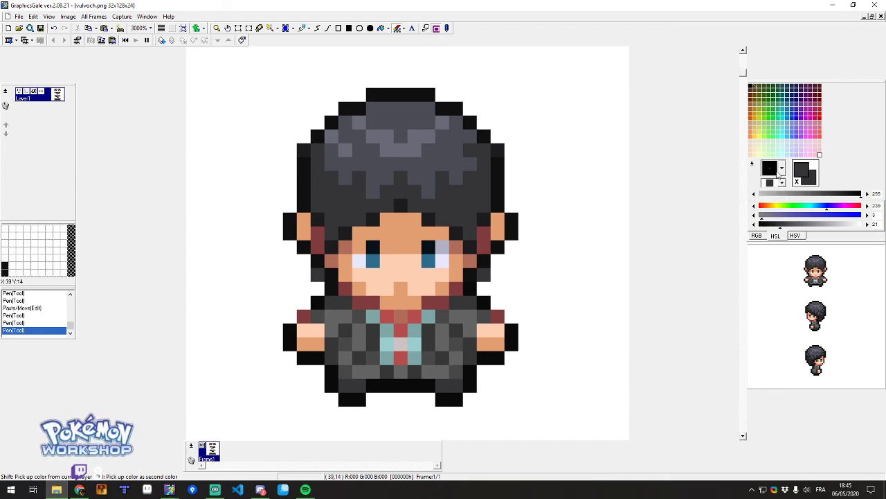
# Reshape the right-hand hair highlight into a diagonal strand, separating it from the left-hand one with the mid grey.
pyautogui.rightClick(414, 137)
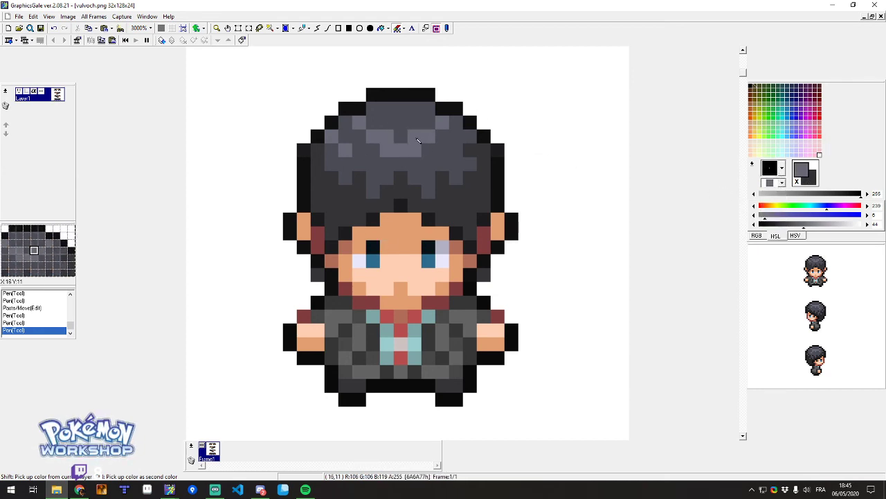
pyautogui.rightClick(387, 123)
pyautogui.click(418, 123)
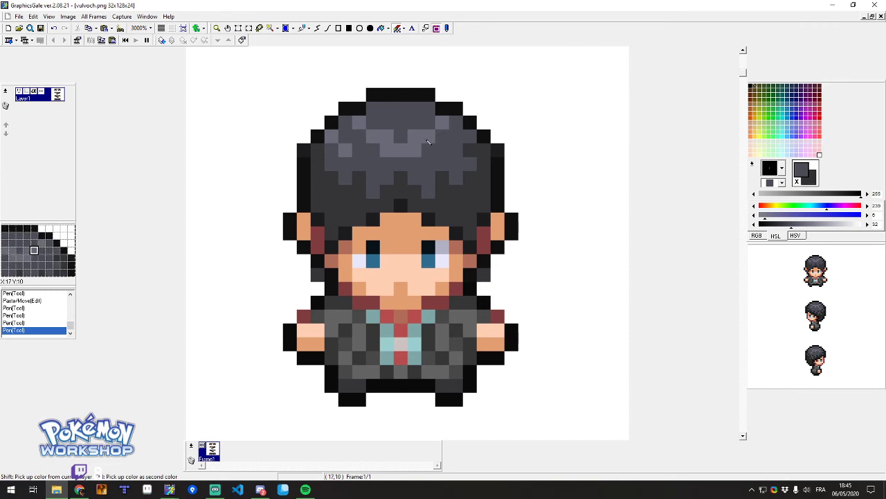
pyautogui.click(429, 135)
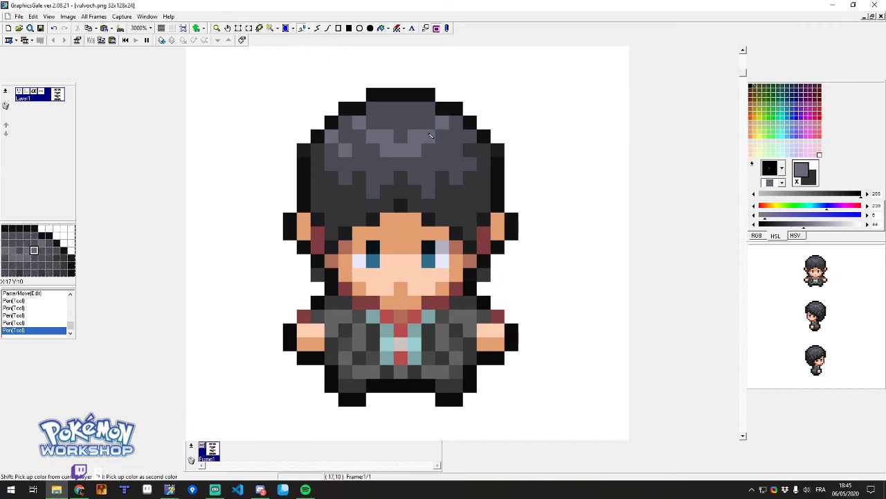
pyautogui.rightClick(408, 120)
pyautogui.click(414, 135)
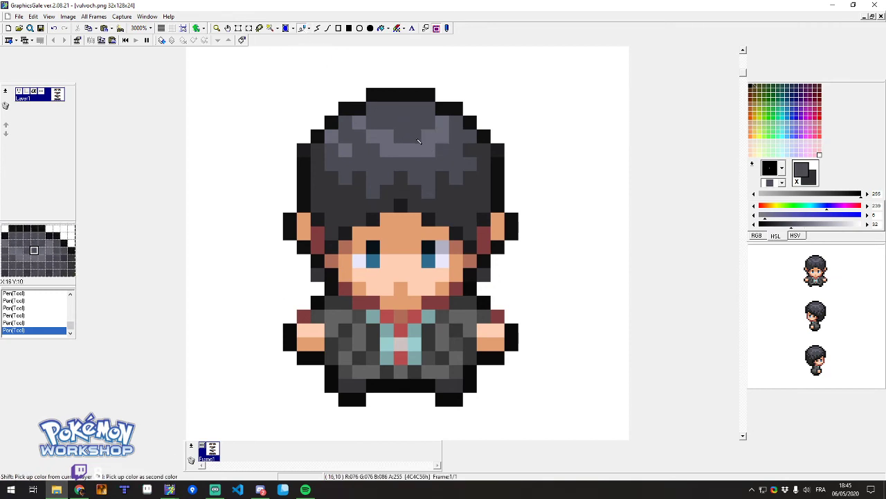
pyautogui.rightClick(408, 152)
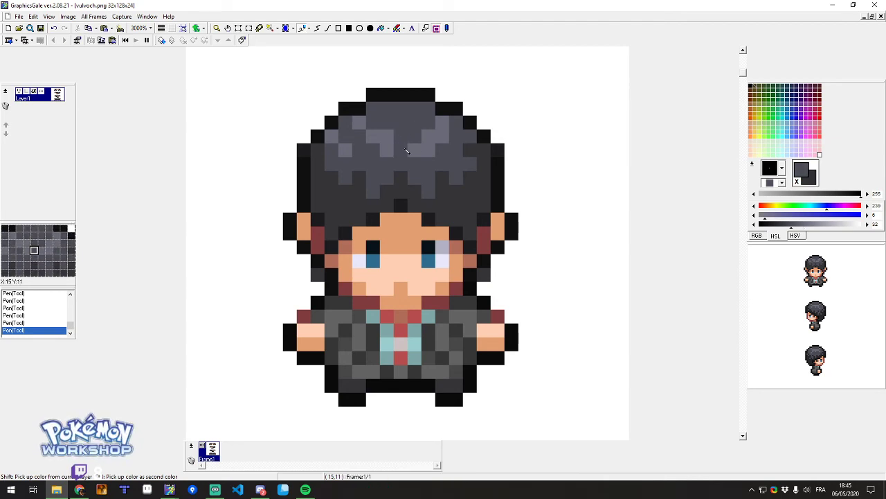
# Reshape the left-hand hair highlight into a matching diagonal strand and cover the stray highlight pixels near the outer edge with mid grey.
pyautogui.rightClick(347, 127)
pyautogui.moveTo(347, 135); pyautogui.dragTo(350, 151)
pyautogui.rightClick(365, 142)
pyautogui.click(372, 148)
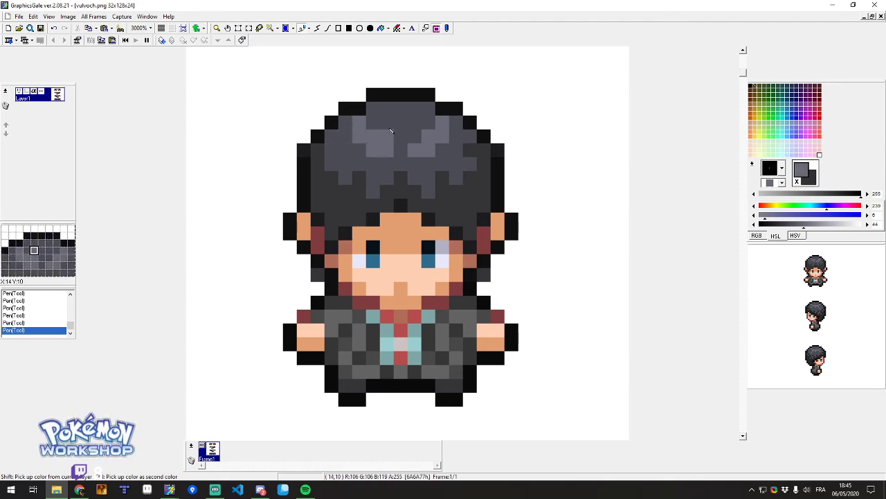
pyautogui.rightClick(386, 125)
pyautogui.click(386, 136)
pyautogui.click(373, 136)
pyautogui.rightClick(362, 136)
pyautogui.click(373, 139)
# Draw a small cross-shaped highlight at the crown, trim the left-hand strand and cover the right-hand strand with mid grey.
pyautogui.rightClick(402, 124)
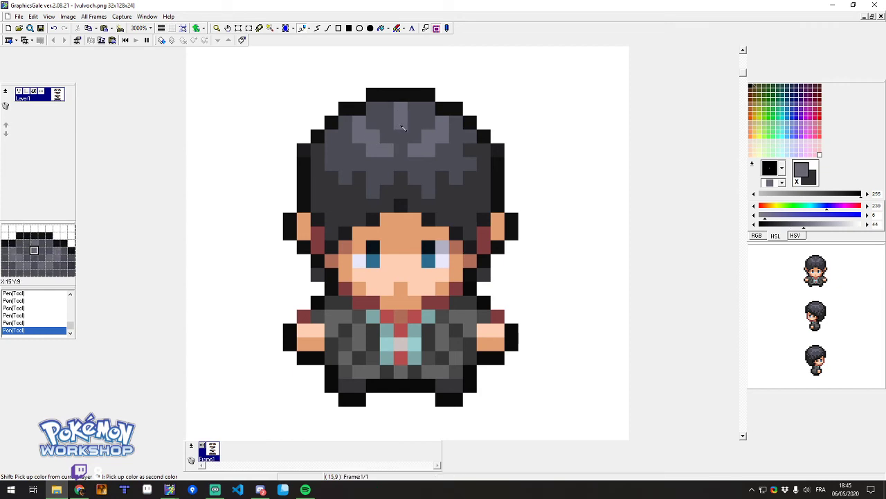
pyautogui.rightClick(373, 112)
pyautogui.moveTo(373, 121); pyautogui.dragTo(379, 139)
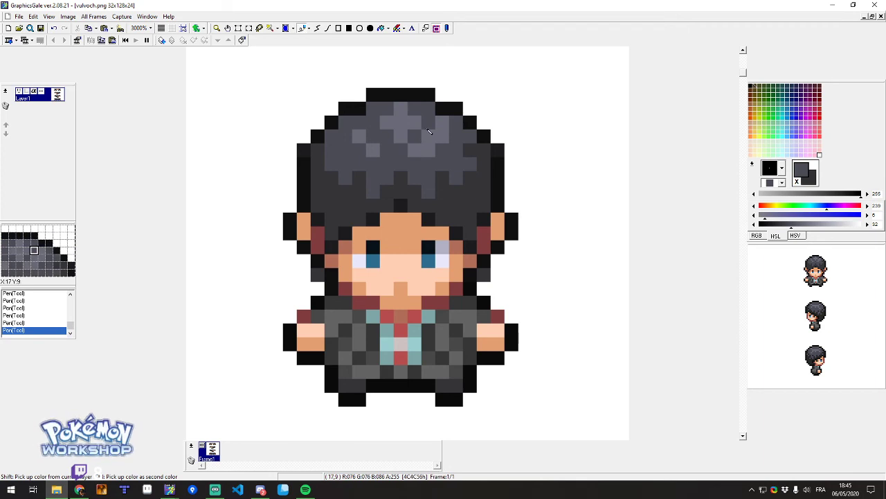
pyautogui.moveTo(415, 149); pyautogui.dragTo(442, 129)
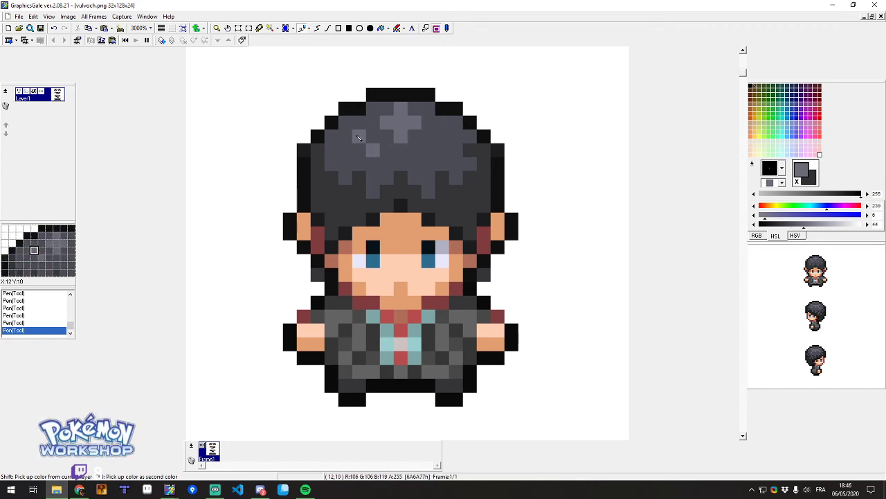
# Extend the left-hand highlight diagonally down towards the fringe and add a single highlight pixel beside its lower end.
pyautogui.keyDown('shift'); pyautogui.click(386, 147); pyautogui.keyUp('shift')
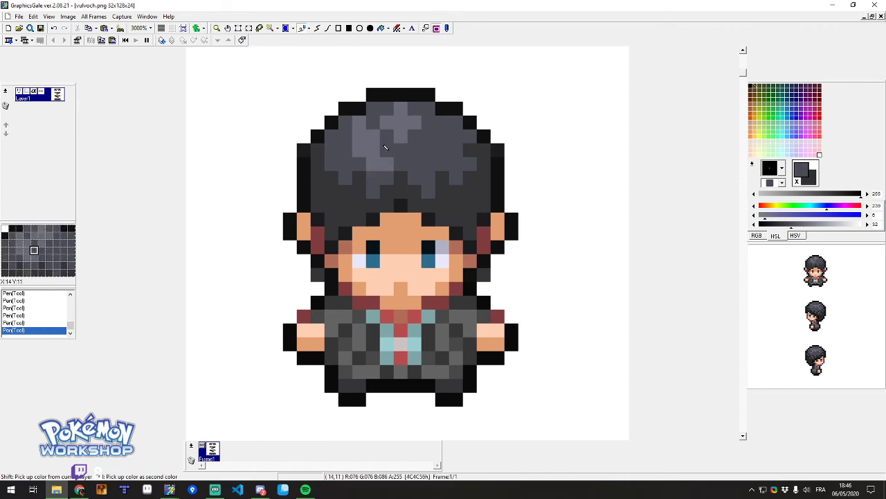
pyautogui.keyDown('shift'); pyautogui.click(411, 161); pyautogui.keyUp('shift')
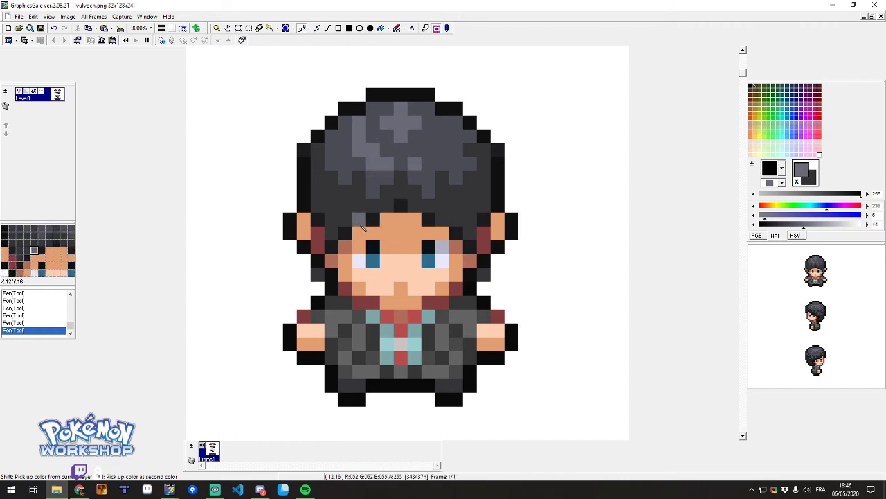
pyautogui.keyDown('shift'); pyautogui.click(361, 125); pyautogui.keyUp('shift')
pyautogui.keyDown('shift'); pyautogui.click(358, 143); pyautogui.keyUp('shift')
pyautogui.click(359, 147)
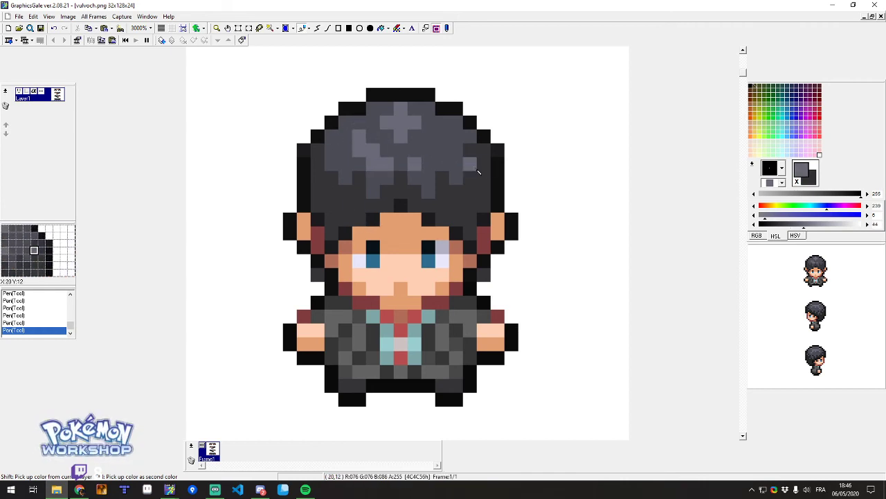
# Recolour the black outline along the top and upper corners of the hair with the hair's dark grey.
pyautogui.keyDown('shift'); pyautogui.click(483, 170); pyautogui.keyUp('shift')
pyautogui.click(361, 110)
pyautogui.click(350, 109)
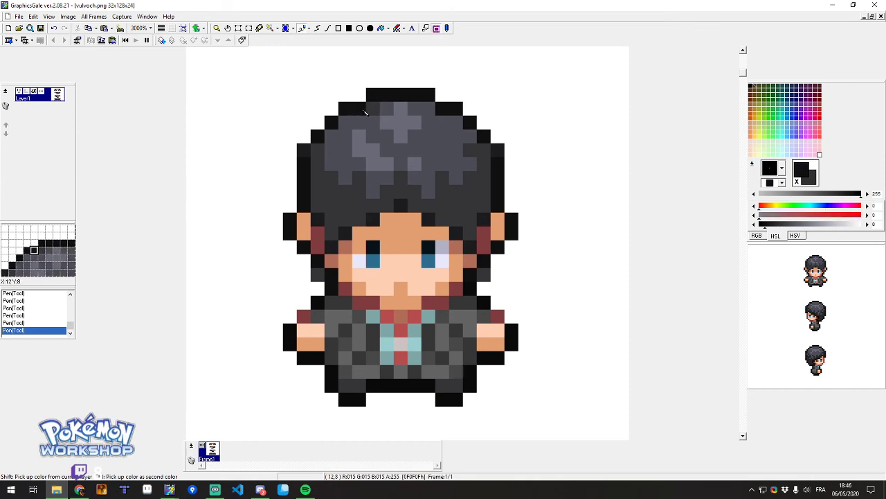
pyautogui.keyDown('shift'); pyautogui.click(367, 111); pyautogui.keyUp('shift')
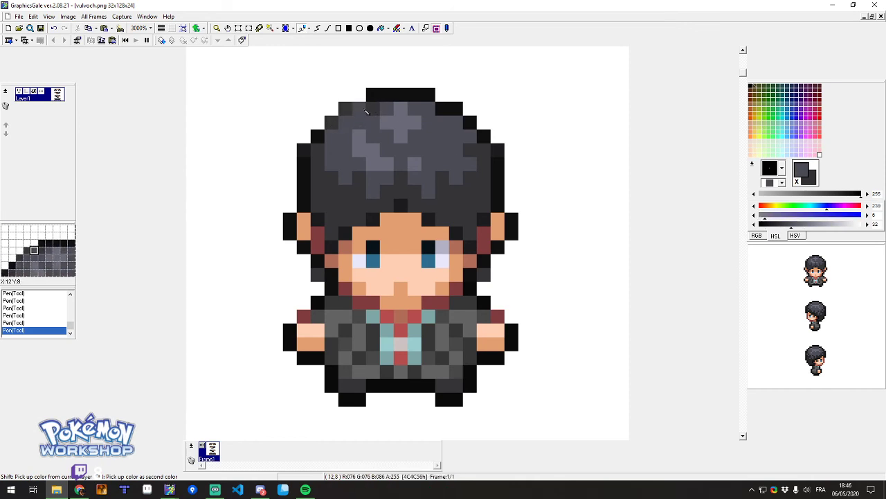
pyautogui.keyDown('shift'); pyautogui.click(356, 113); pyautogui.keyUp('shift')
pyautogui.moveTo(372, 94); pyautogui.dragTo(429, 100)
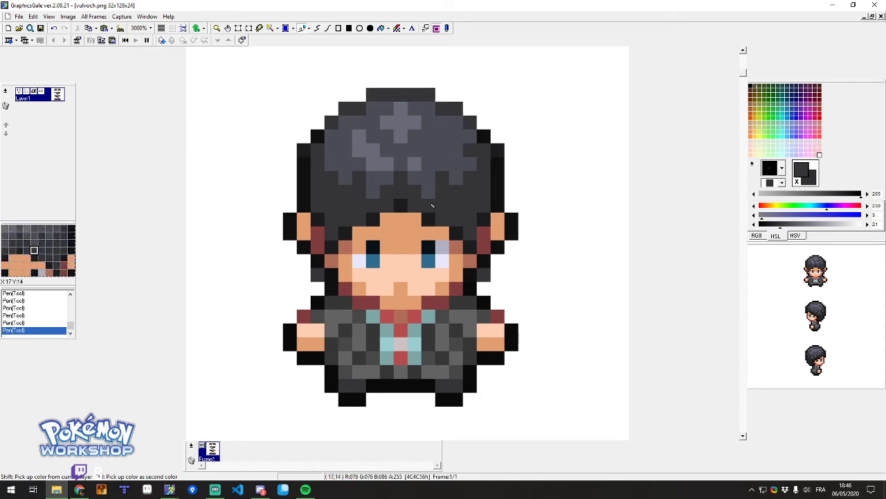
# Move the topmost pixel of the hair's side outline inward by one pixel on both sides.
pyautogui.keyDown('shift'); pyautogui.click(319, 144); pyautogui.keyUp('shift')
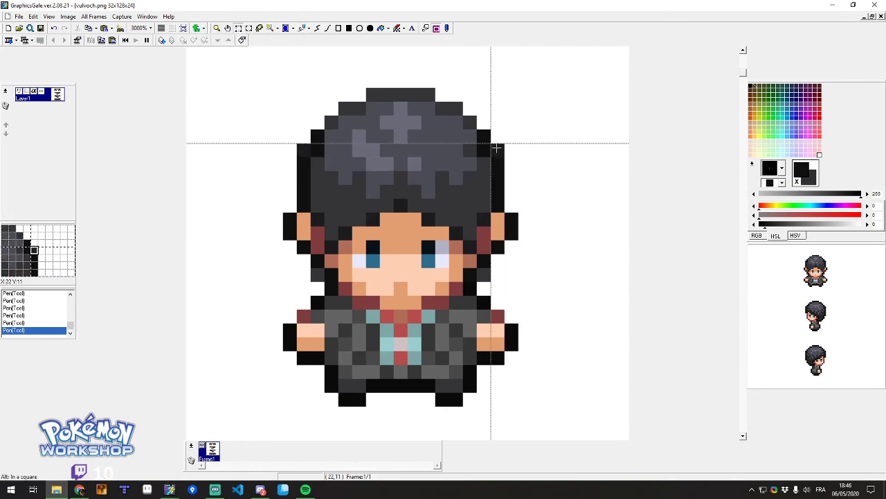
pyautogui.keyDown('shift'); pyautogui.click(497, 149); pyautogui.keyUp('shift')
pyautogui.moveTo(295, 141); pyautogui.dragTo(306, 152)
pyautogui.moveTo(306, 151); pyautogui.dragTo(313, 155)
pyautogui.moveTo(490, 142); pyautogui.dragTo(508, 164)
pyautogui.moveTo(497, 149); pyautogui.dragTo(483, 150)
# Soften the top pixels of the hair's side outlines and the corner pixels above them with lighter outline greys.
pyautogui.click(462, 226)
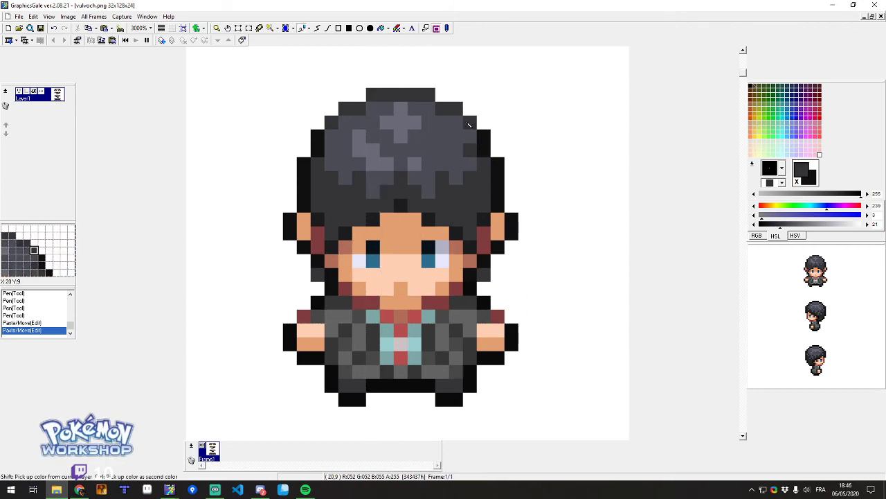
pyautogui.click(502, 165)
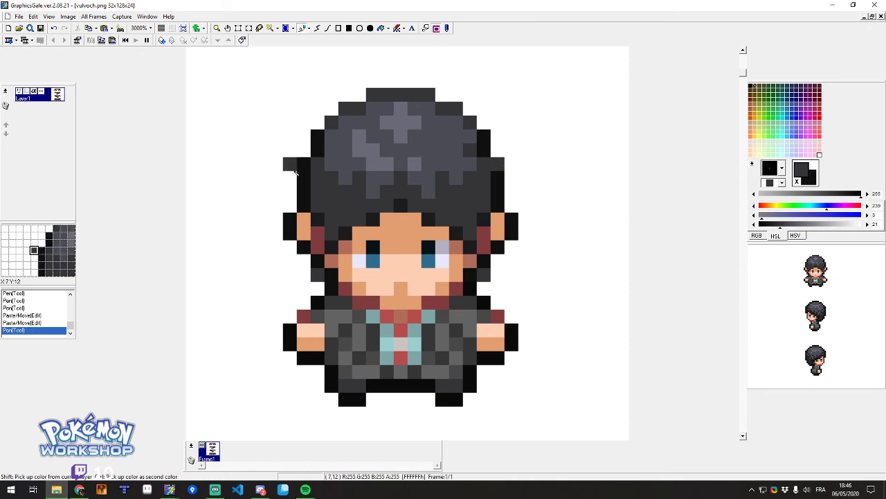
pyautogui.click(308, 167)
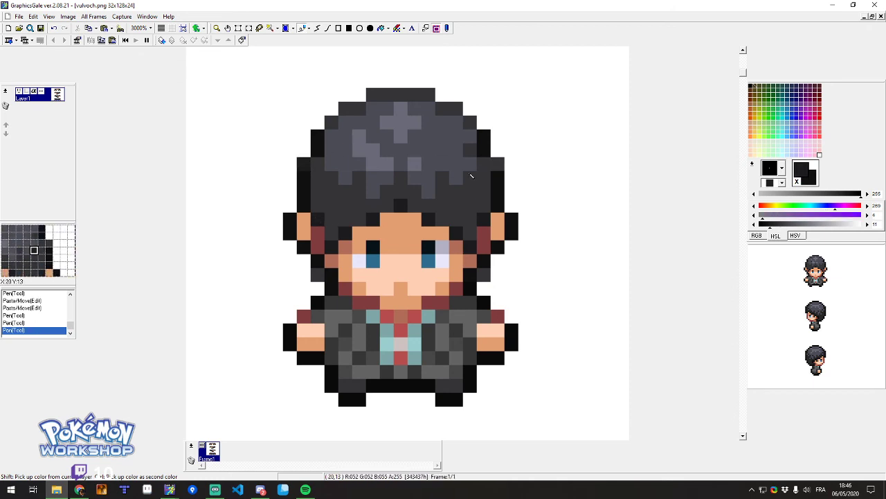
pyautogui.click(487, 140)
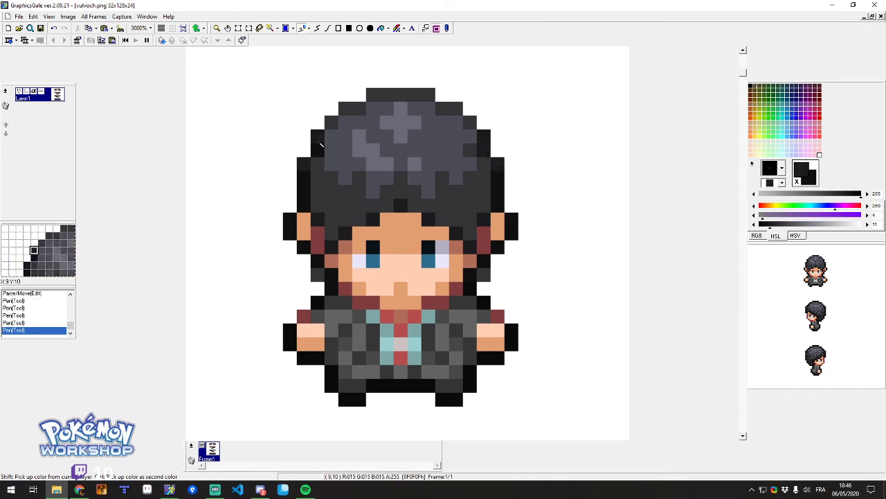
# Flood-fill the dark lower hair of the front-facing sprite with a slightly warmer dark grey, #353437.
pyautogui.scroll(-5, 454, 212)
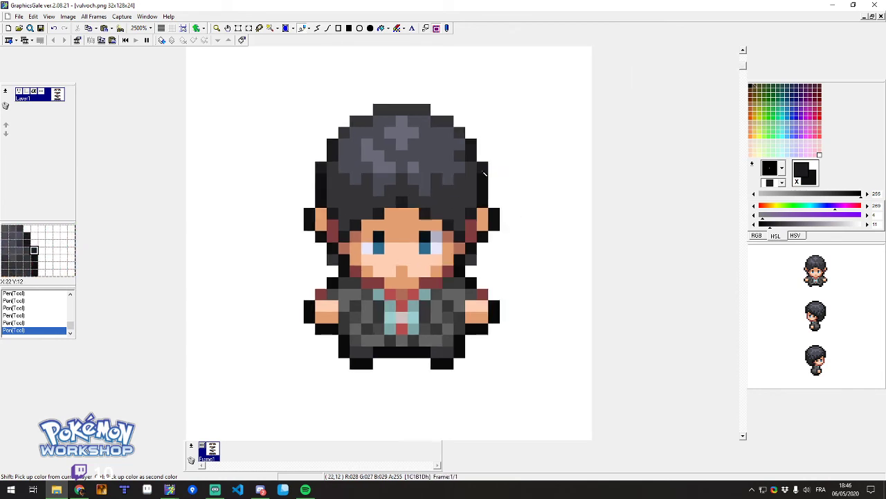
pyautogui.scroll(4, 408, 209)
pyautogui.scroll(1, 392, 155)
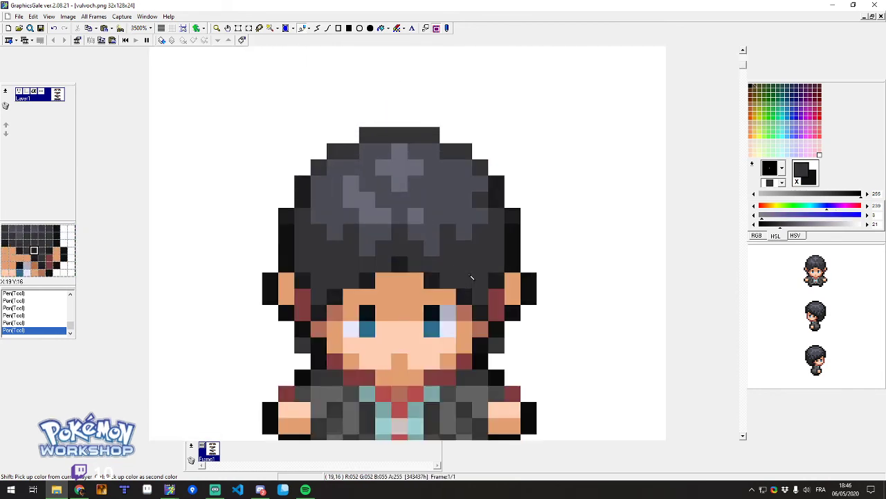
pyautogui.rightClick(464, 215)
pyautogui.rightClick(481, 246)
pyautogui.rightClick(464, 215)
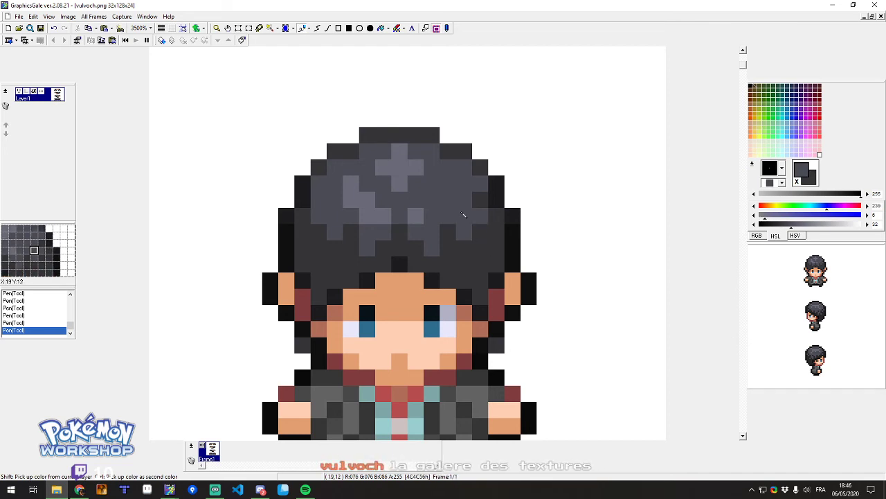
pyautogui.rightClick(483, 253)
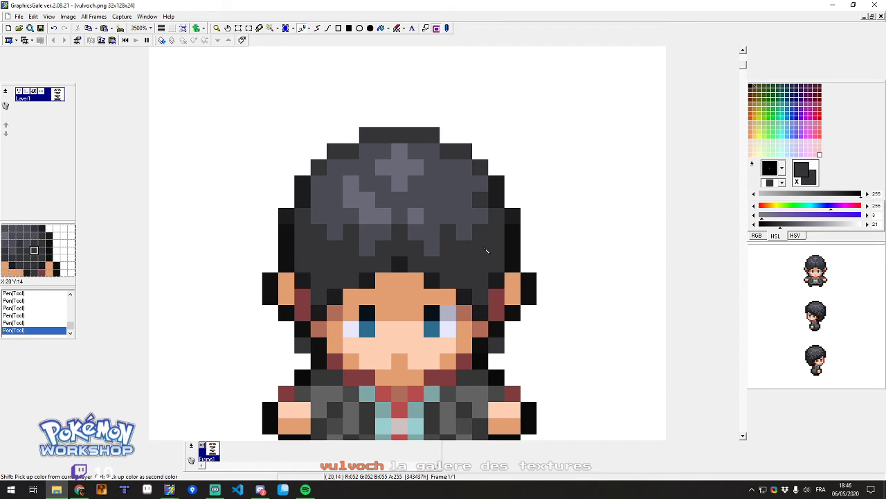
pyautogui.press('f')
pyautogui.click(491, 260)
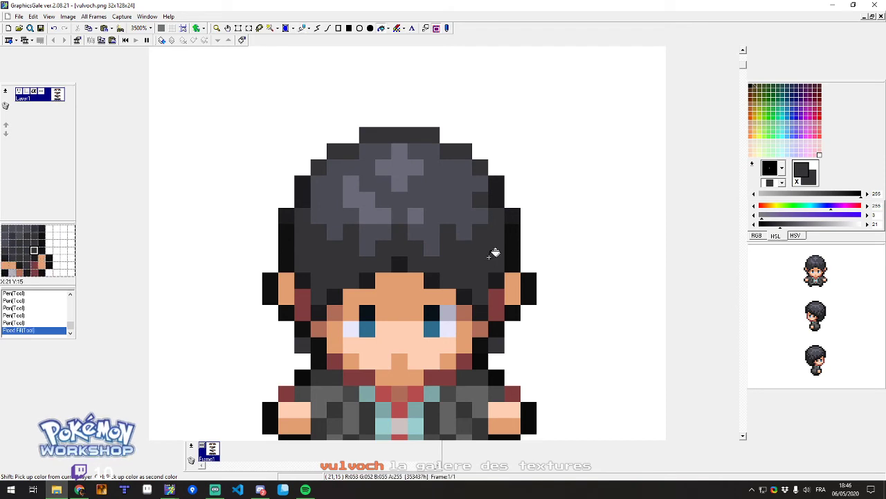
# Flood-fill the remaining dark pixel in the side of the front-facing sprite's hair with the same #353437 grey.
pyautogui.click(485, 196)
pyautogui.scroll(-5, 521, 247)
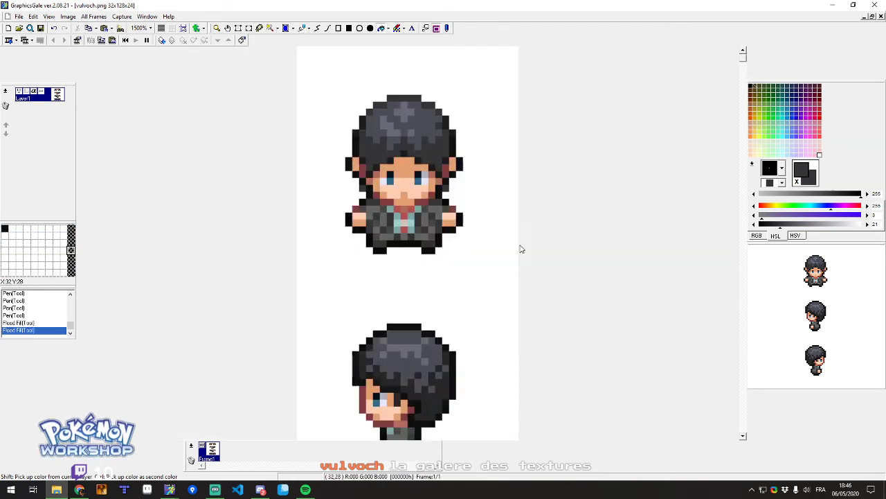
pyautogui.scroll(5, 401, 99)
pyautogui.scroll(3, 402, 99)
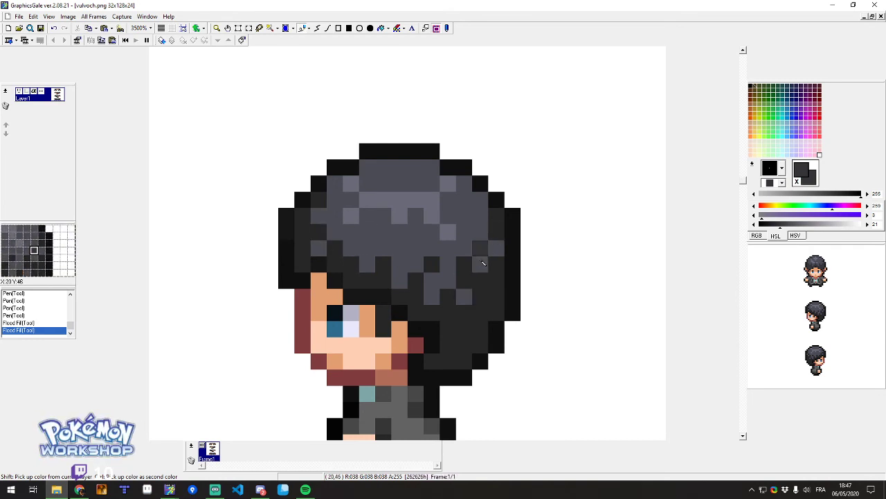
# Move the topmost pixel of the left-facing sprite's rear hair outline inward by one pixel, erasing the original corner.
pyautogui.scroll(-3, 551, 281)
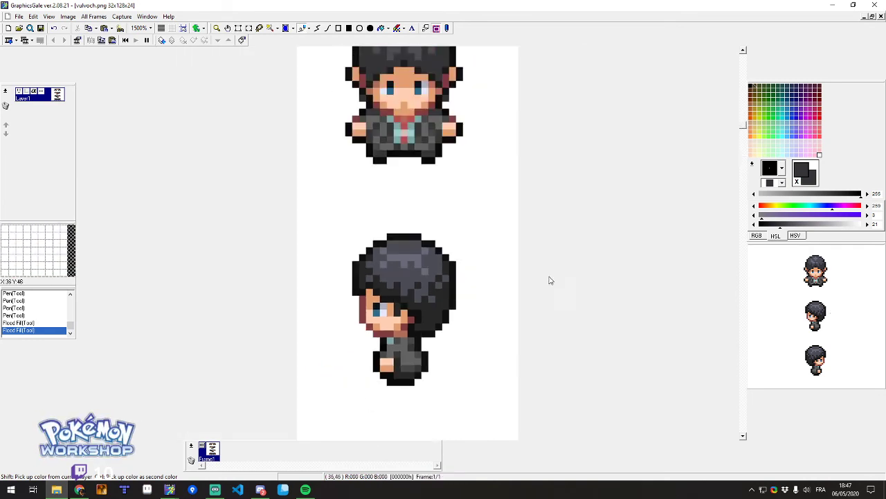
pyautogui.scroll(3, 389, 299)
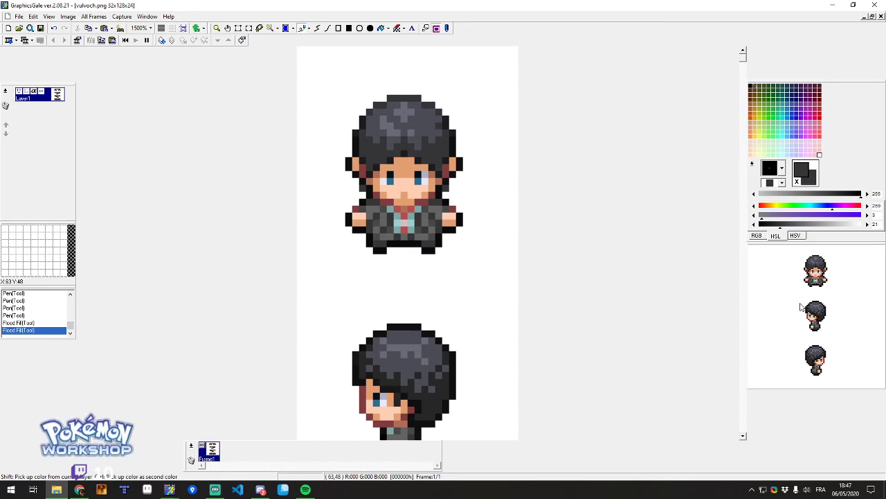
pyautogui.scroll(-6, 403, 335)
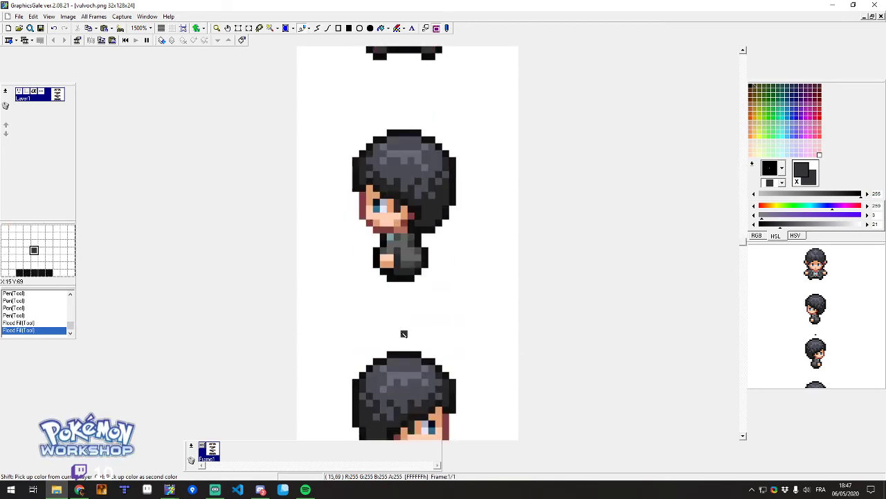
pyautogui.scroll(3, 404, 334)
pyautogui.scroll(4, 468, 246)
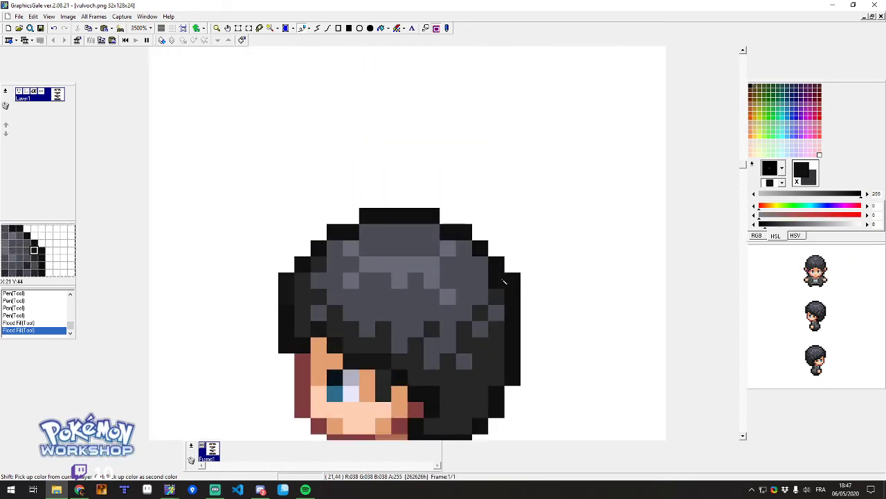
pyautogui.click(236, 27)
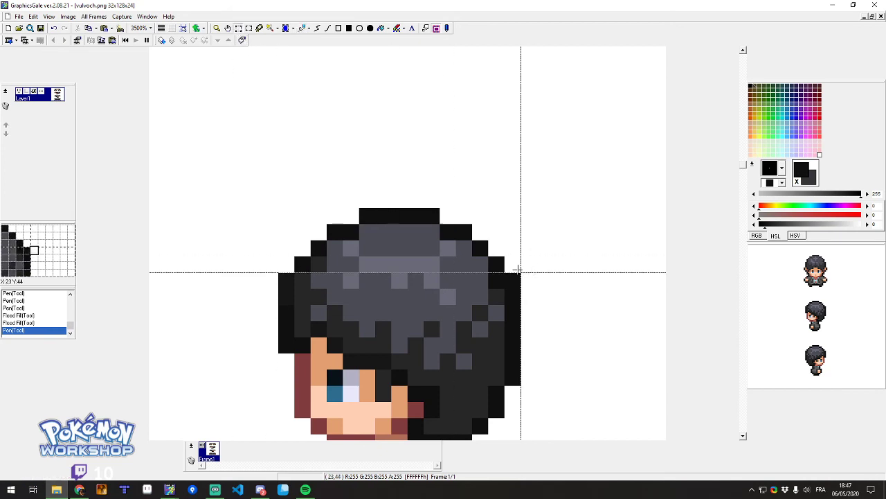
pyautogui.moveTo(505, 272); pyautogui.dragTo(520, 288)
pyautogui.press('Delete')
pyautogui.click(558, 325)
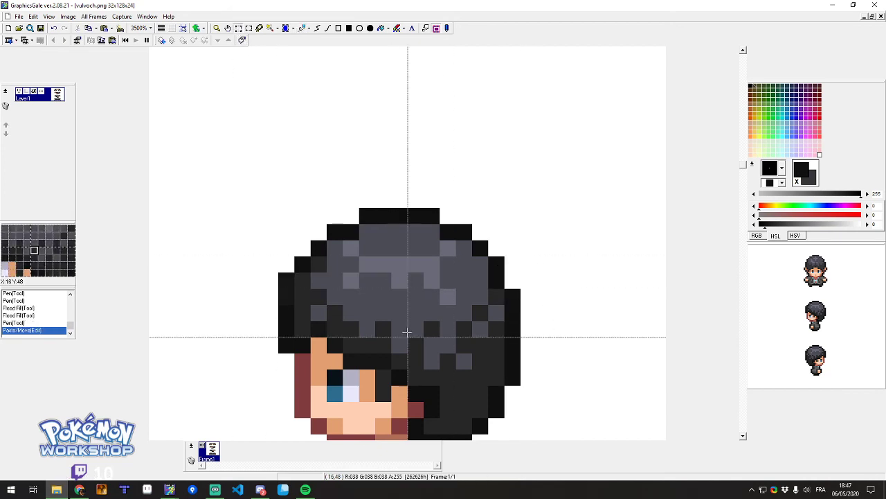
# Widen the back-facing sprite's hair at the nape by one pixel per side and soften the nape's black outline with #161616.
pyautogui.scroll(-6, 443, 287)
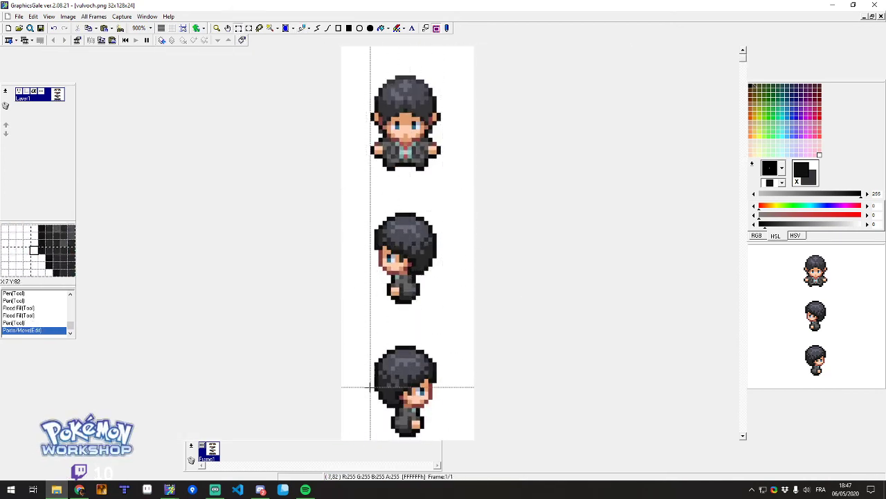
pyautogui.scroll(-3, 370, 367)
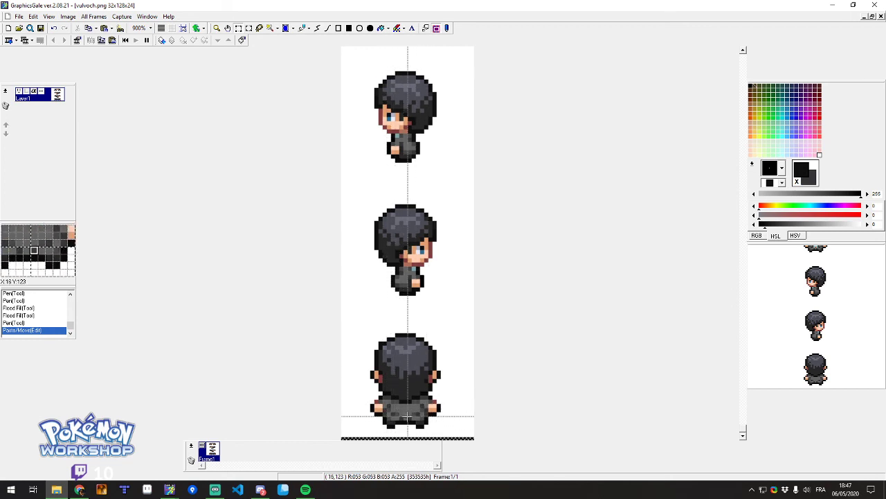
pyautogui.scroll(5, 405, 411)
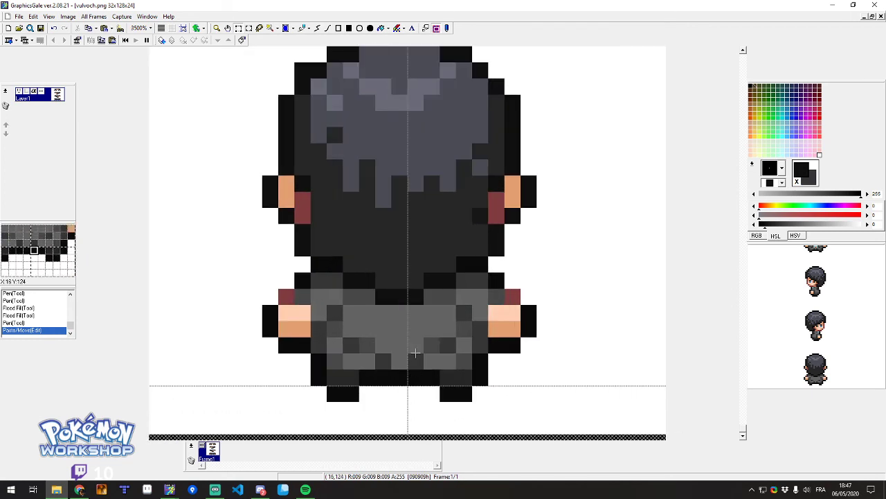
pyautogui.click(427, 281)
pyautogui.click(373, 281)
pyautogui.rightClick(479, 216)
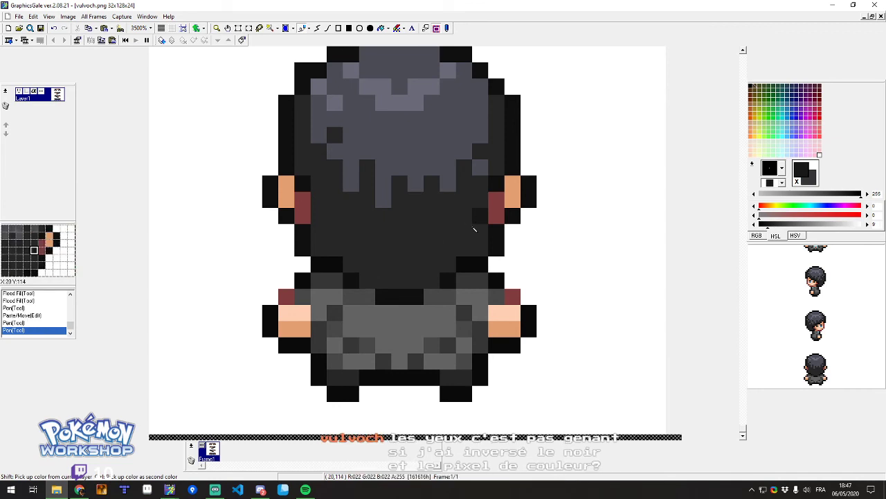
pyautogui.click(443, 282)
pyautogui.click(404, 301)
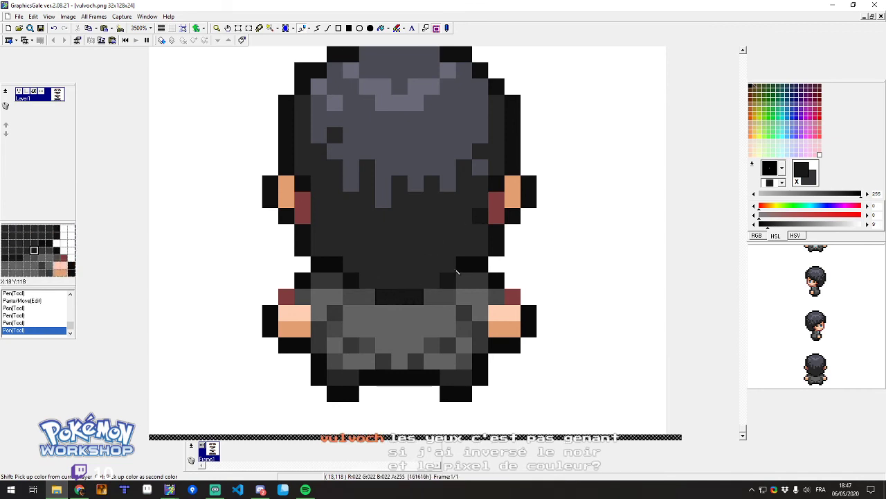
# Lighten the back-facing jacket's pixels beside the collar and paint the lower centre of its back dark grey.
pyautogui.keyDown('ctrl'); pyautogui.click(351, 298); pyautogui.keyUp('ctrl')
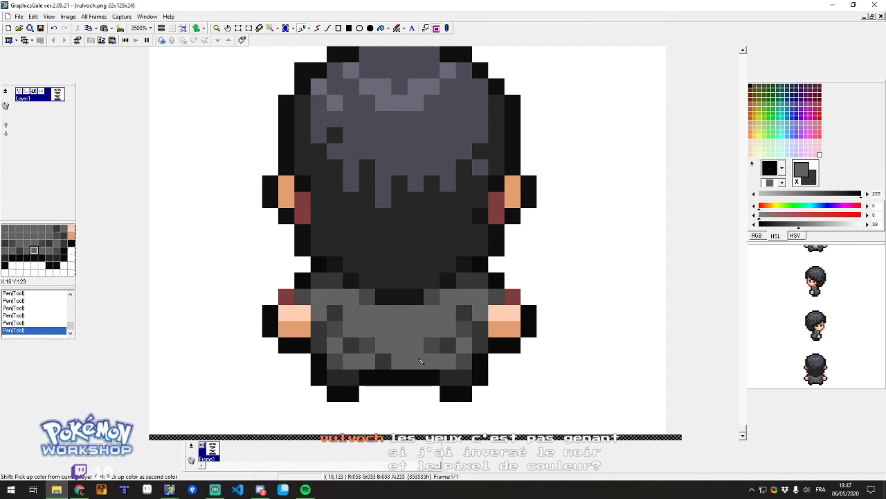
pyautogui.rightClick(421, 360)
pyautogui.moveTo(417, 361); pyautogui.dragTo(385, 345)
pyautogui.rightClick(374, 361)
pyautogui.rightClick(383, 361)
pyautogui.click(403, 362)
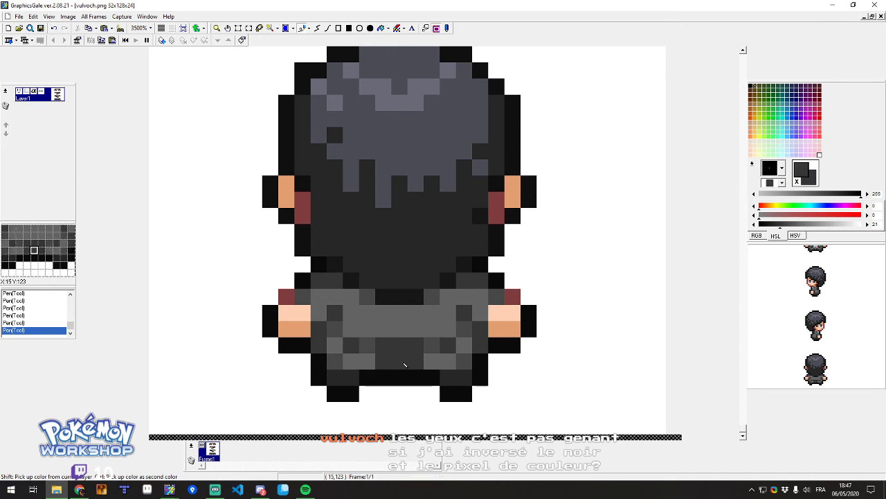
# Repaint the jacket hem around the central dark crease with light grey on one side and mid-grey on the other.
pyautogui.rightClick(374, 362)
pyautogui.click(384, 362)
pyautogui.click(417, 361)
pyautogui.rightClick(434, 350)
pyautogui.moveTo(432, 357); pyautogui.dragTo(420, 361)
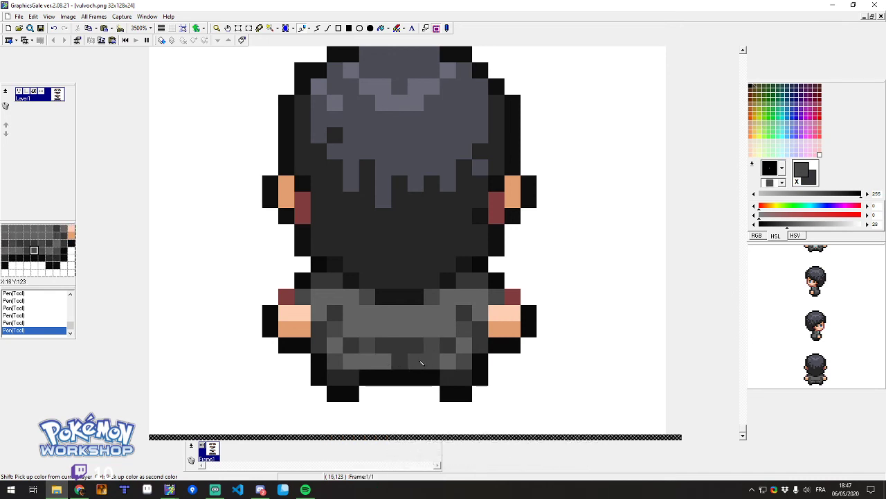
pyautogui.rightClick(387, 364)
pyautogui.keyDown('ctrl'); pyautogui.rightClick(412, 363); pyautogui.keyUp('ctrl')
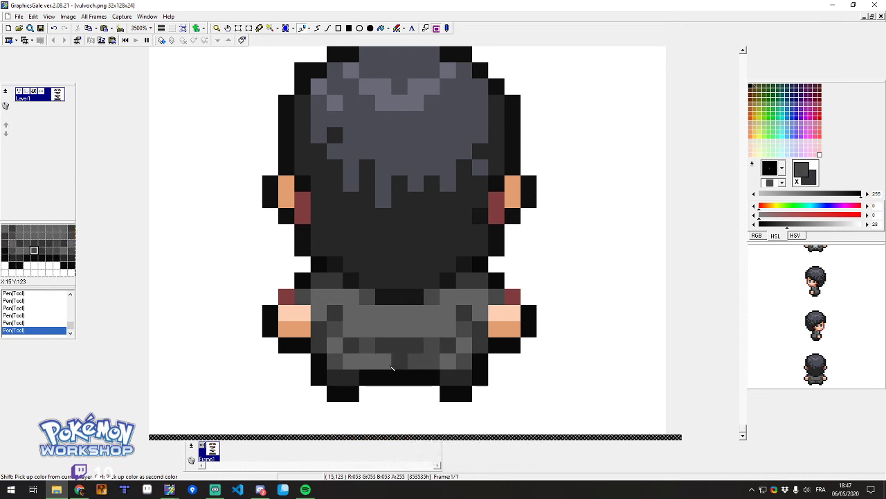
# Even out the hem shading on both sides of the crease and shade the jacket highlight's lower corner with mid-grey.
pyautogui.click(388, 363)
pyautogui.rightClick(450, 364)
pyautogui.click(432, 363)
pyautogui.rightClick(431, 345)
pyautogui.click(447, 332)
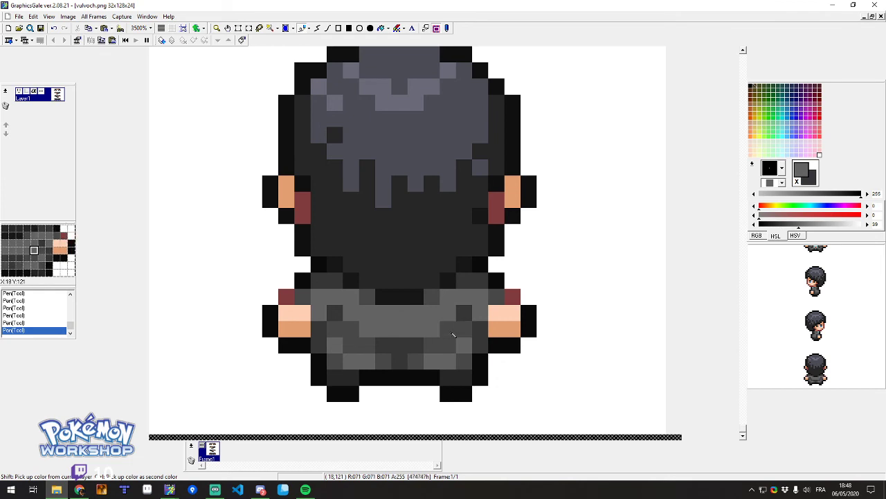
# Close the edited sprite sheet, reopen vulvoch.png from the Exercices rendus folder and maximize its image window.
pyautogui.scroll(-1, 432, 309)
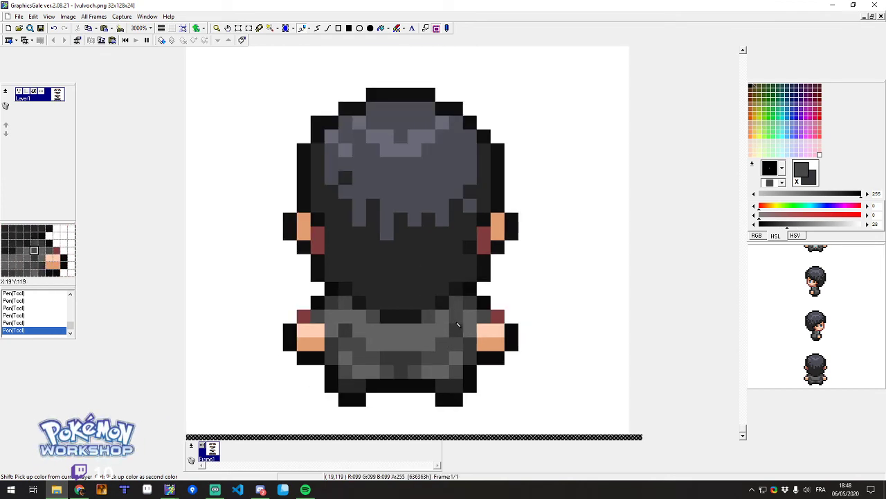
pyautogui.scroll(-4, 457, 324)
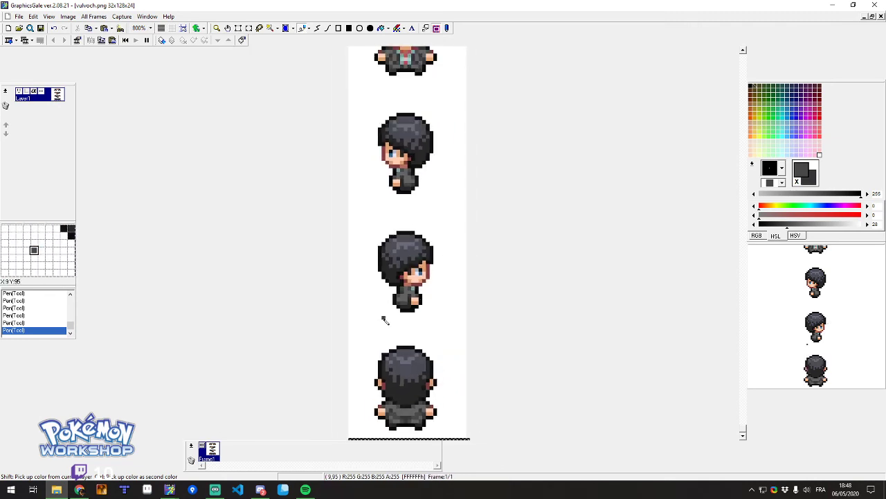
pyautogui.scroll(1, 384, 320)
pyautogui.scroll(-1, 384, 320)
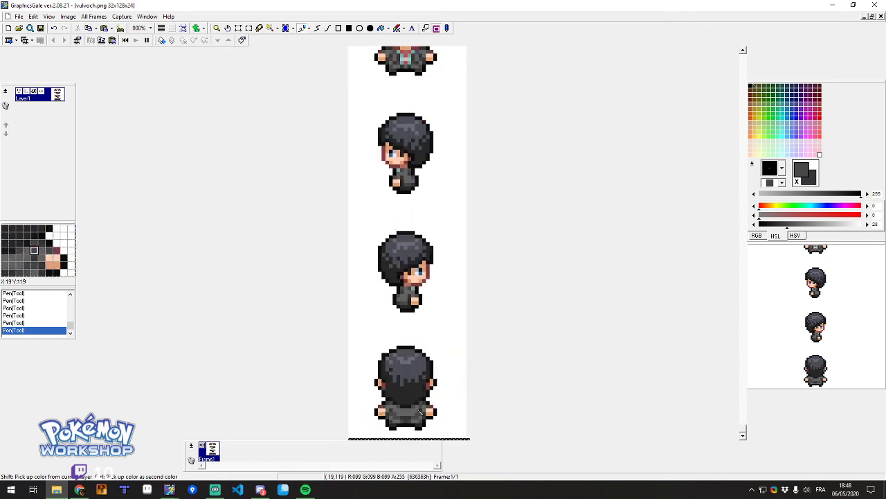
pyautogui.scroll(3, 408, 301)
pyautogui.scroll(4, 389, 248)
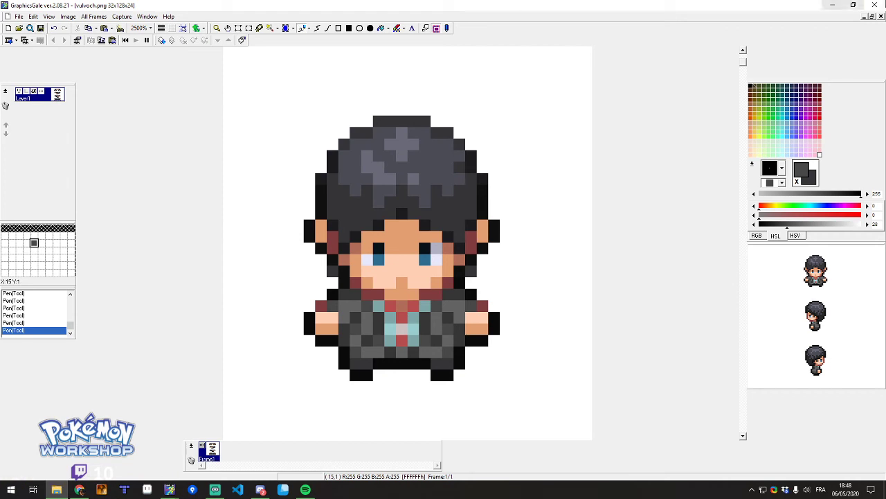
pyautogui.click(876, 5)
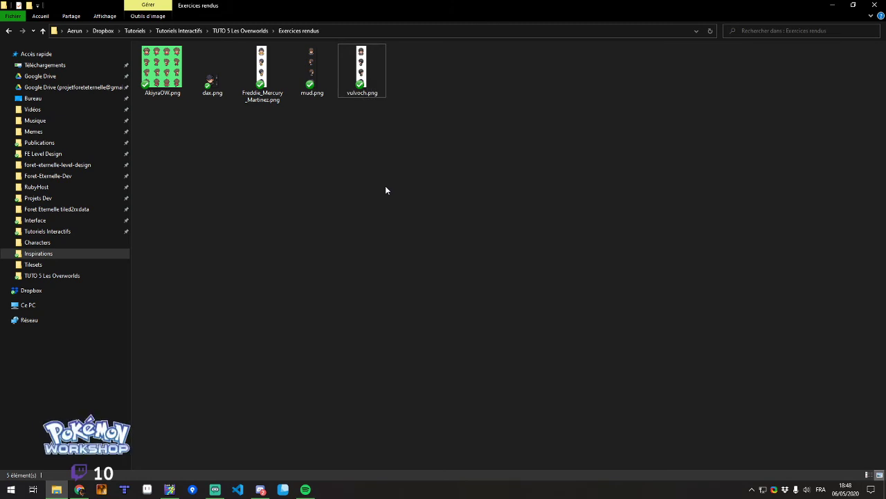
pyautogui.click(349, 90)
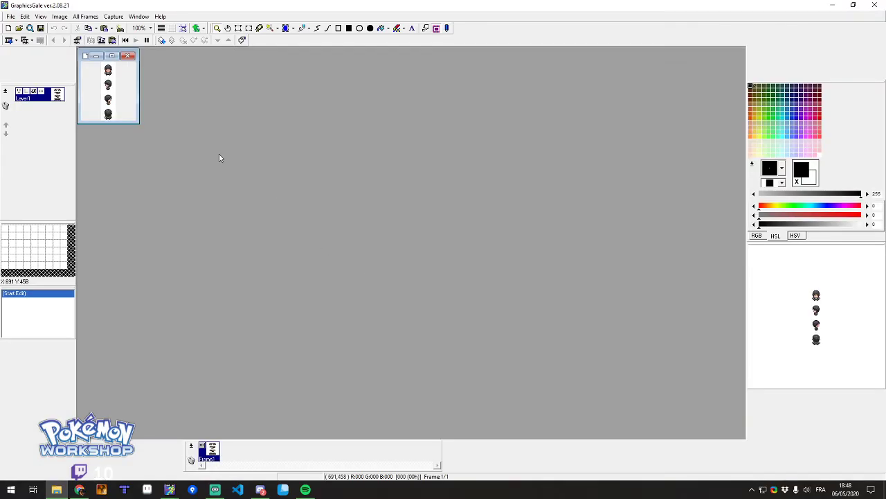
pyautogui.click(120, 56)
pyautogui.scroll(4, 405, 240)
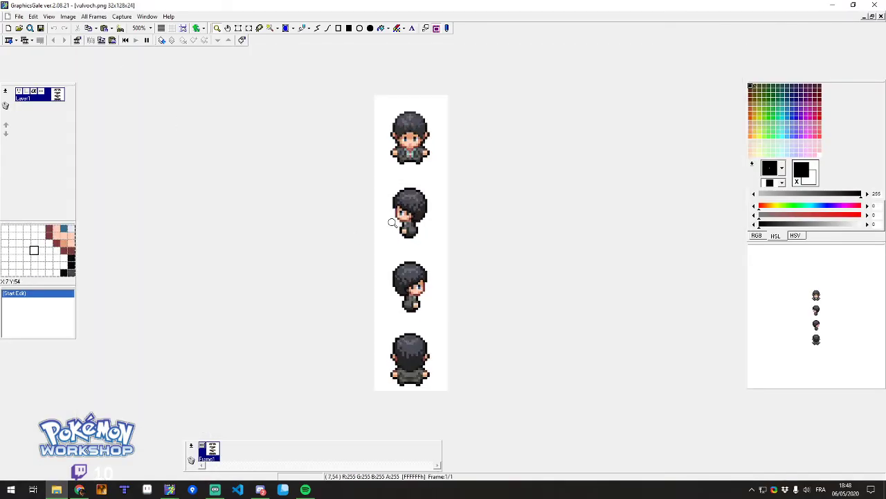
# Try swapping the black and blue pixels in one eye of the front-facing sprite.
pyautogui.scroll(5, 377, 151)
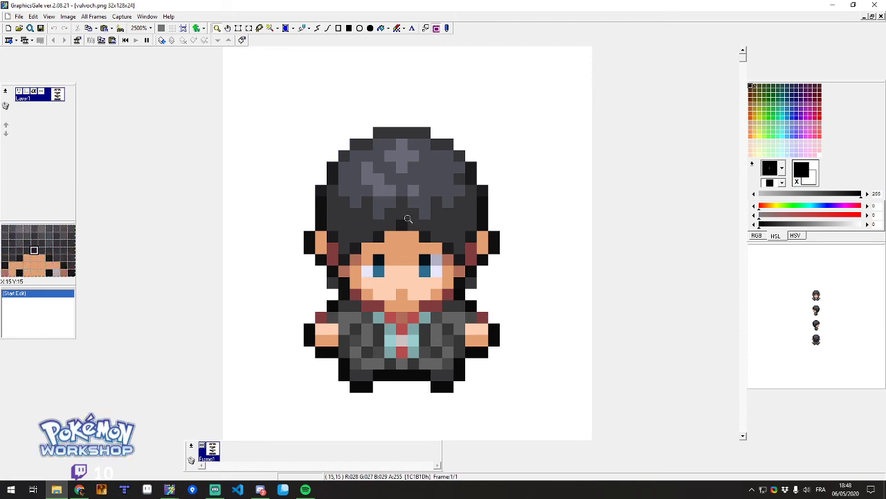
pyautogui.scroll(2, 465, 239)
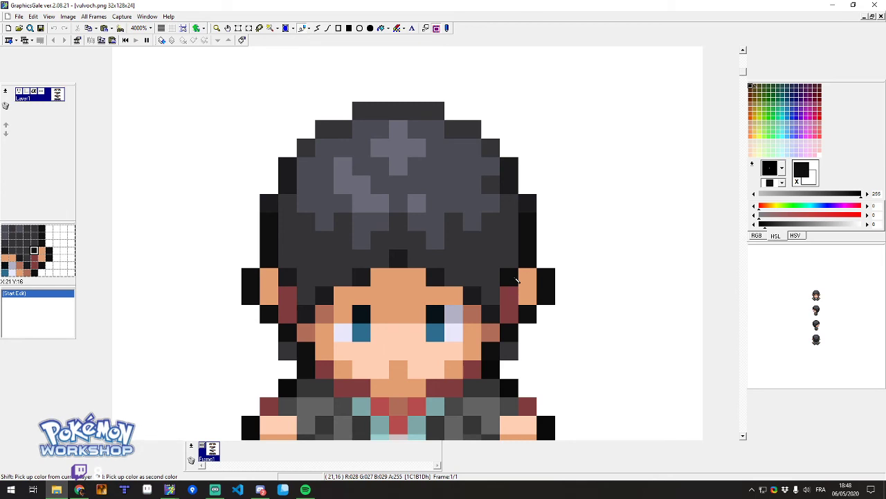
pyautogui.click(441, 334)
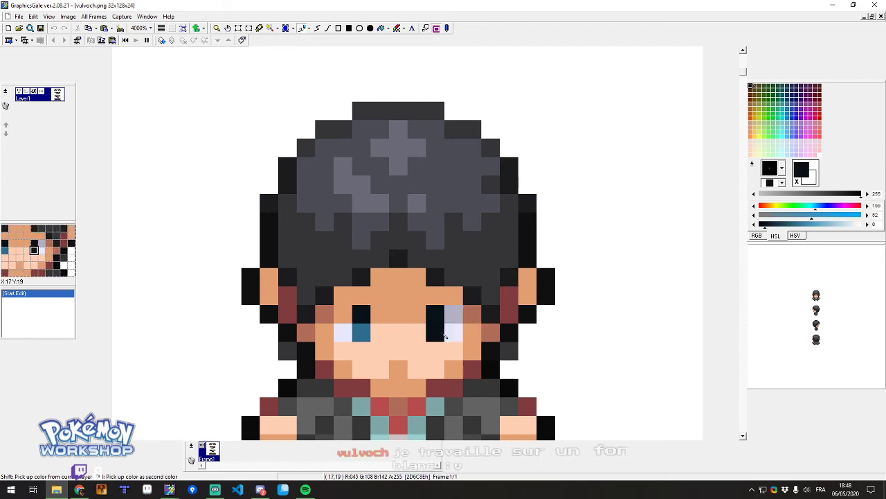
pyautogui.press('i')
pyautogui.rightClick(418, 315)
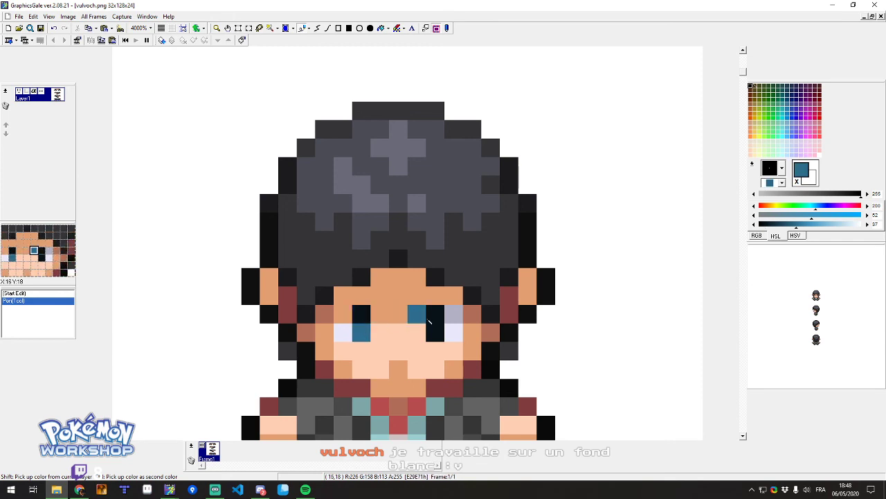
pyautogui.click(434, 315)
# Restore that eye's colours, with black in the upper pixel and blue in the lower one.
pyautogui.rightClick(434, 332)
pyautogui.click(434, 316)
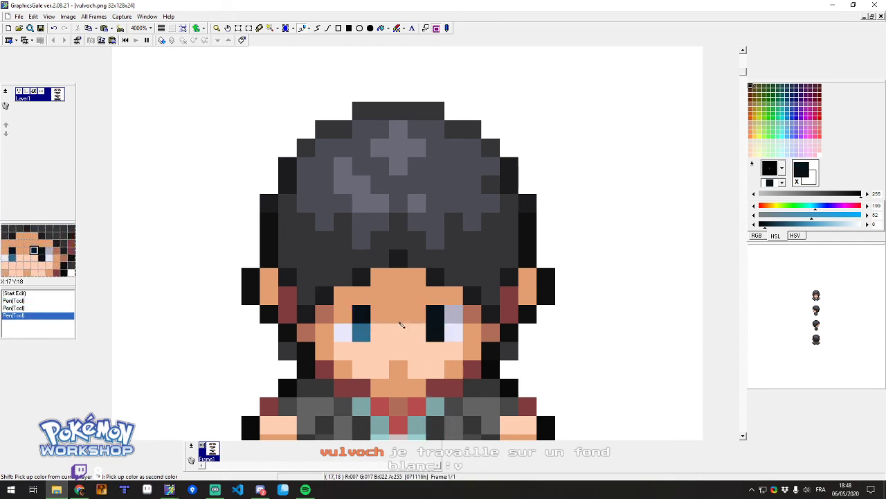
pyautogui.rightClick(361, 332)
pyautogui.moveTo(434, 332); pyautogui.dragTo(454, 351)
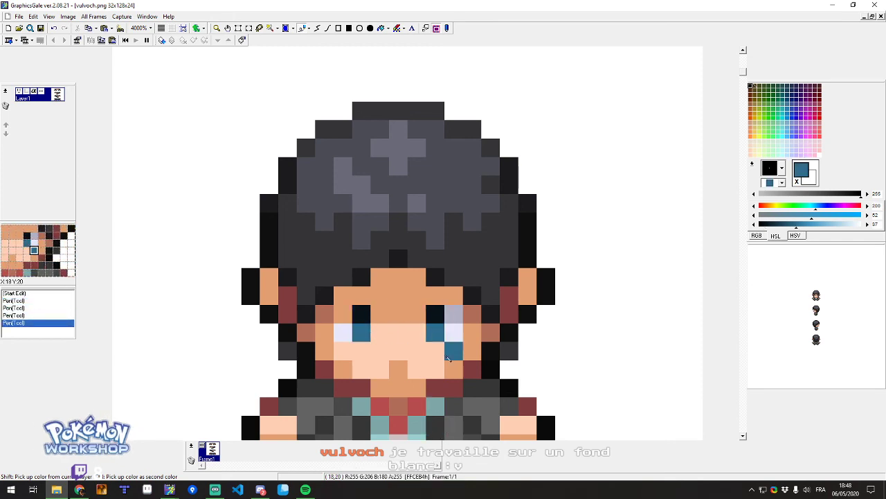
pyautogui.hotkey('ctrl', 'z')
pyautogui.click(563, 316)
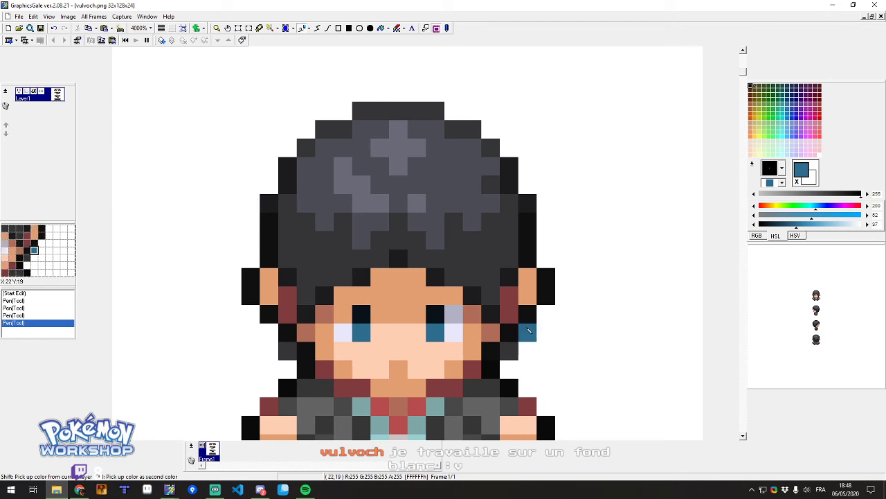
pyautogui.scroll(-4, 474, 265)
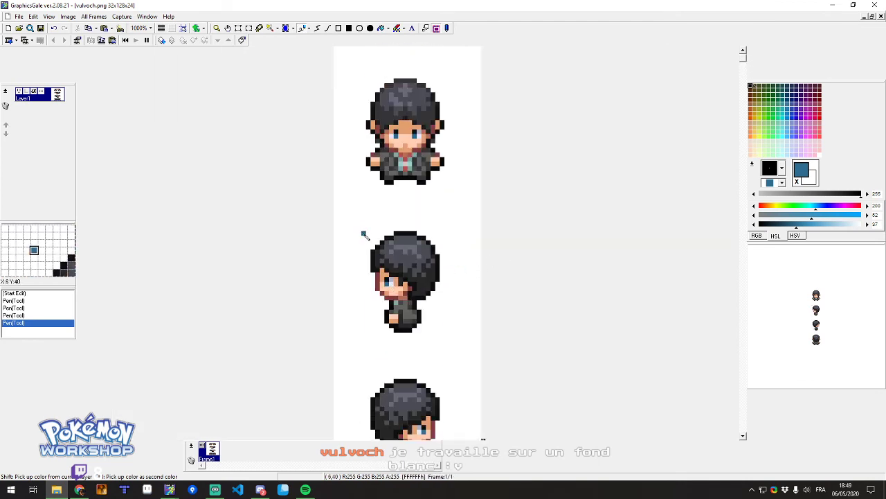
pyautogui.scroll(3, 365, 259)
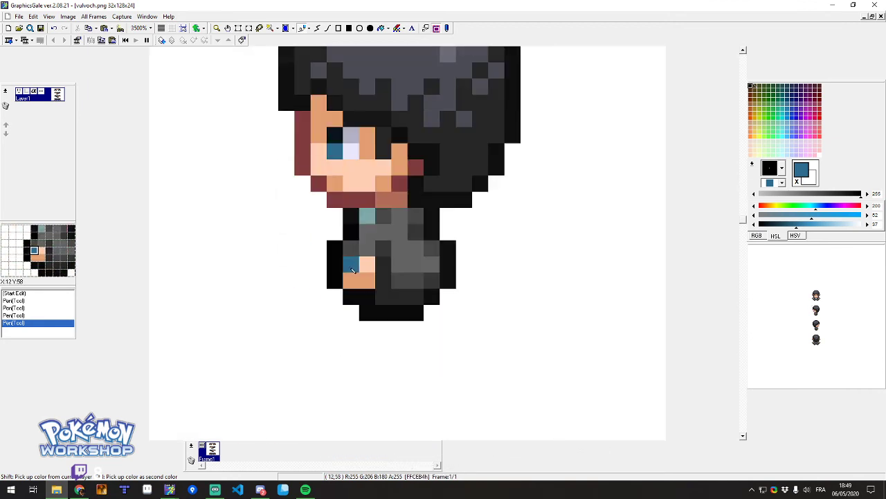
pyautogui.scroll(-3, 329, 244)
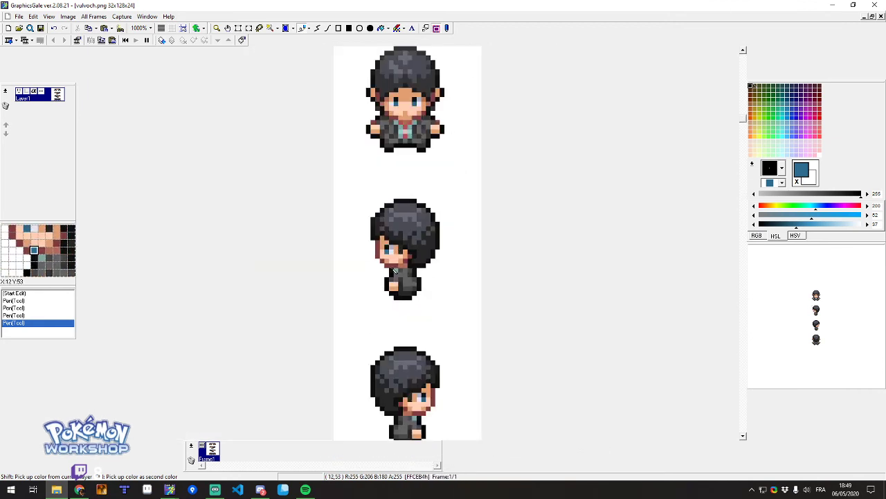
# Close vulvoch.png and save its changes.
pyautogui.click(875, 4)
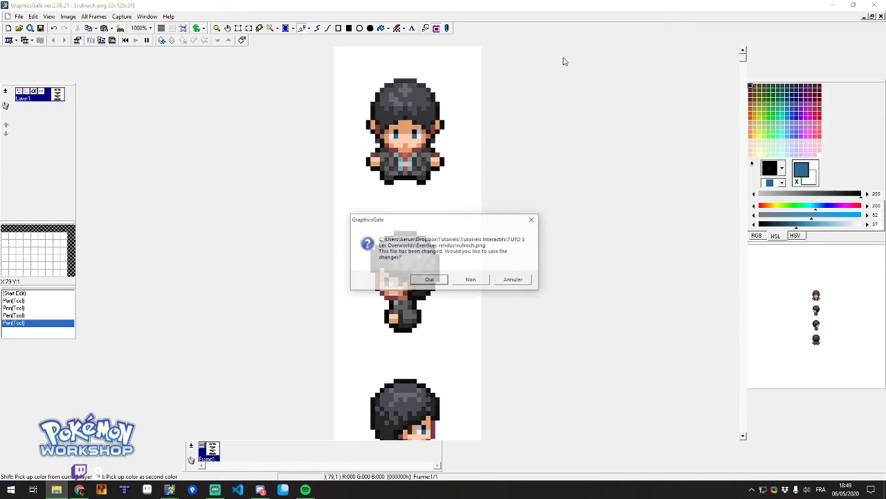
pyautogui.click(430, 280)
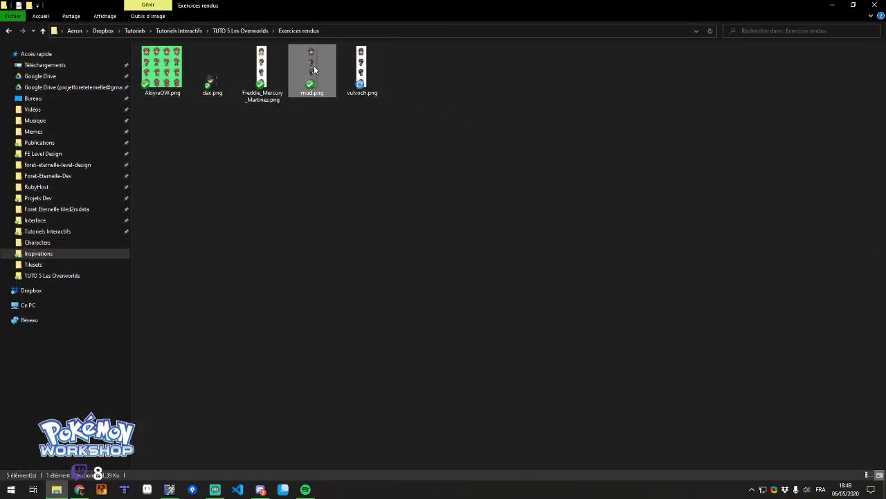
# Open mud.png from the Exercices rendus folder, examine the front-facing sprite's eyes as a reference, and close the file.
pyautogui.doubleClick(314, 69)
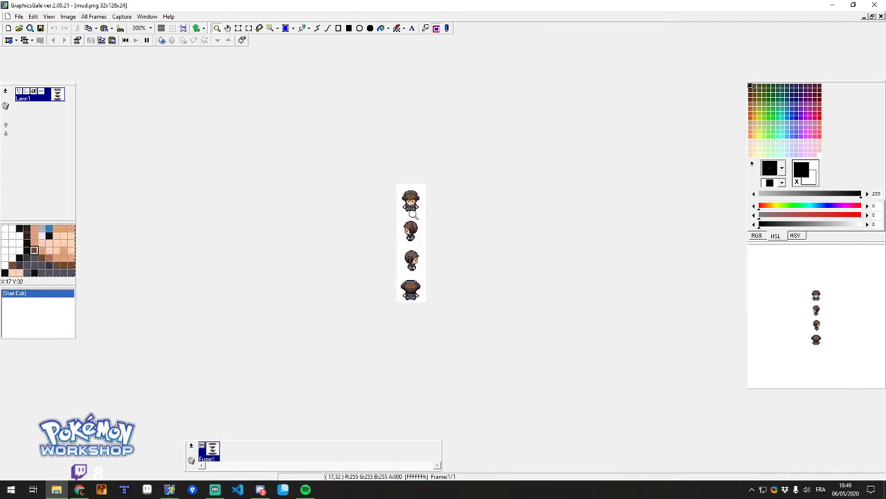
pyautogui.scroll(6, 412, 215)
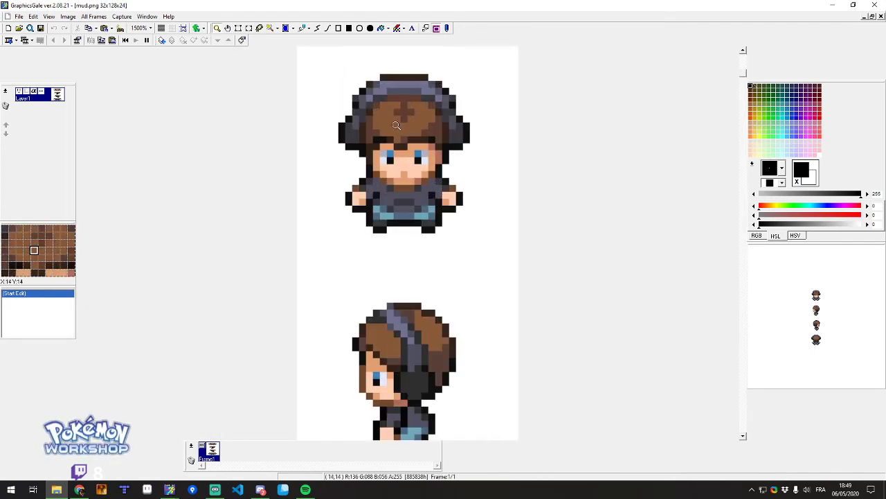
pyautogui.scroll(2, 396, 125)
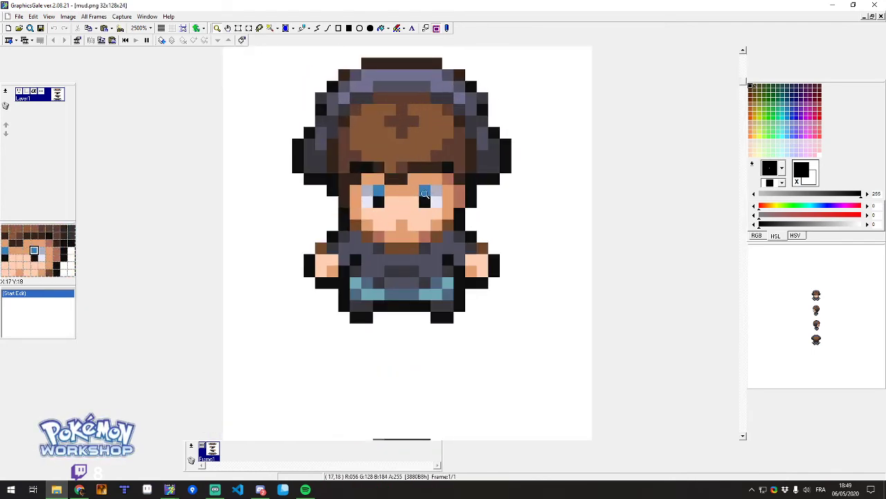
pyautogui.click(876, 5)
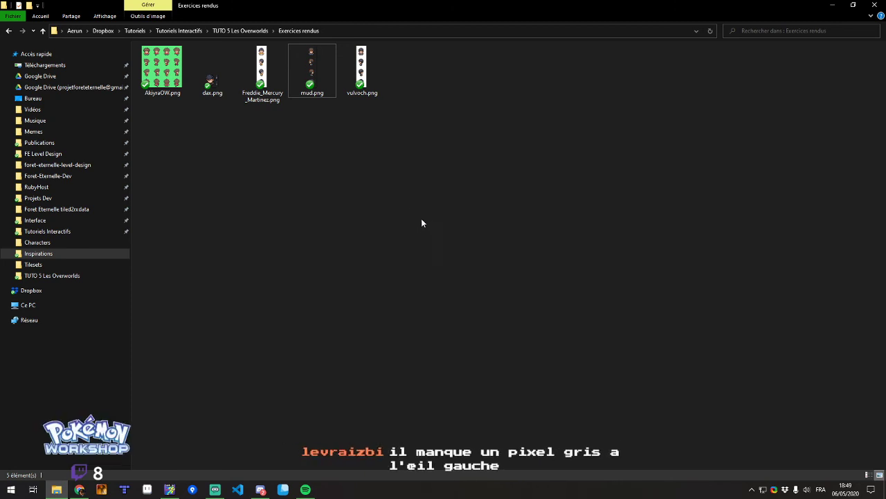
# Reopen vulvoch.png and add the missing light-grey pixel above the white of the front-facing sprite's left eye.
pyautogui.doubleClick(350, 66)
pyautogui.click(113, 55)
pyautogui.scroll(5, 427, 219)
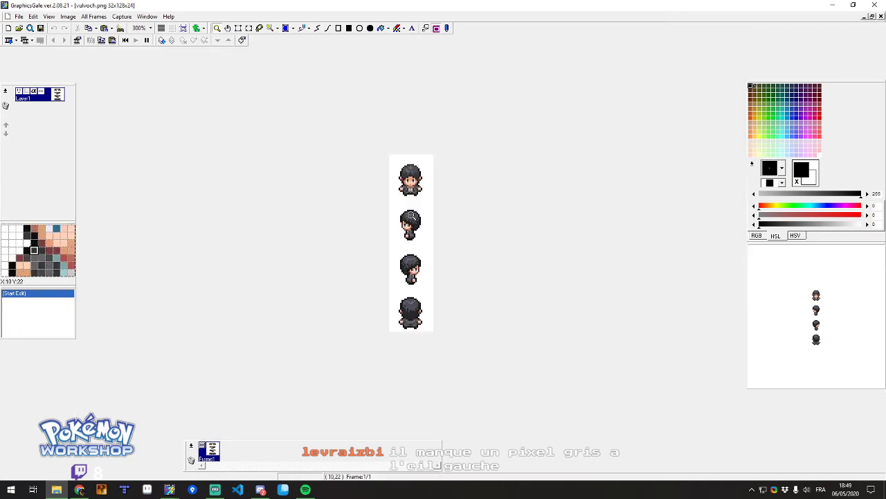
pyautogui.scroll(5, 400, 111)
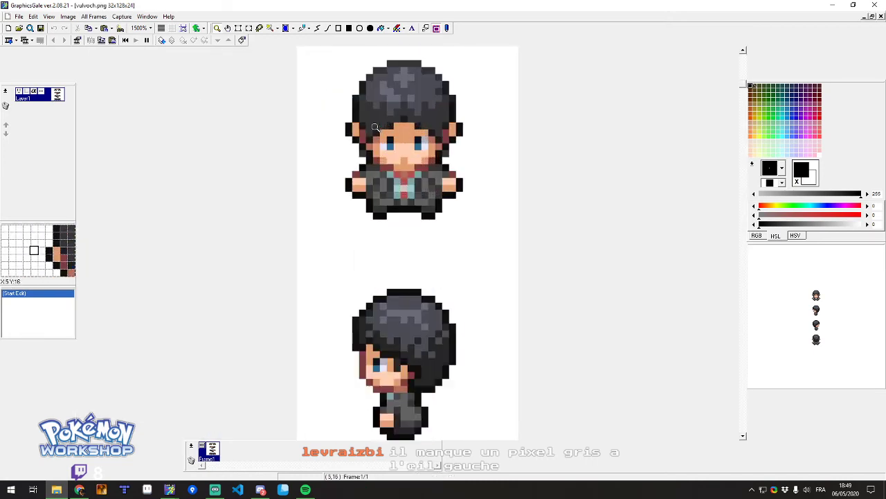
pyautogui.press('p')
pyautogui.rightClick(430, 152)
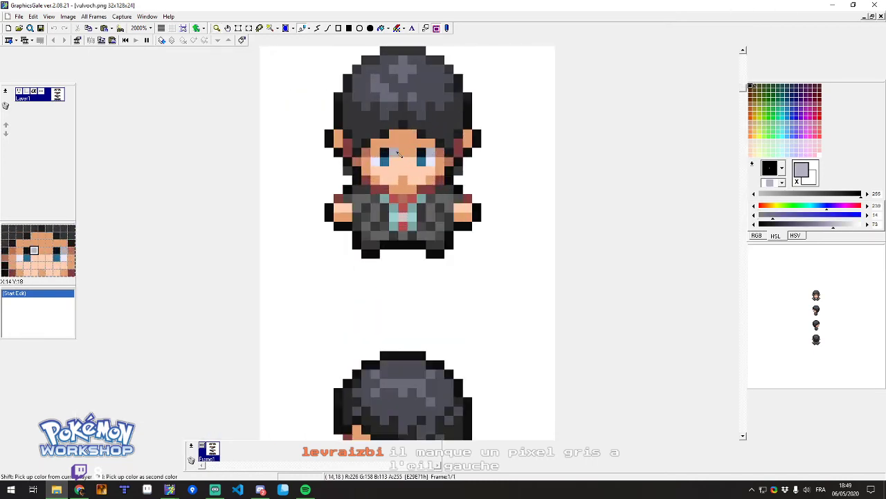
pyautogui.click(376, 152)
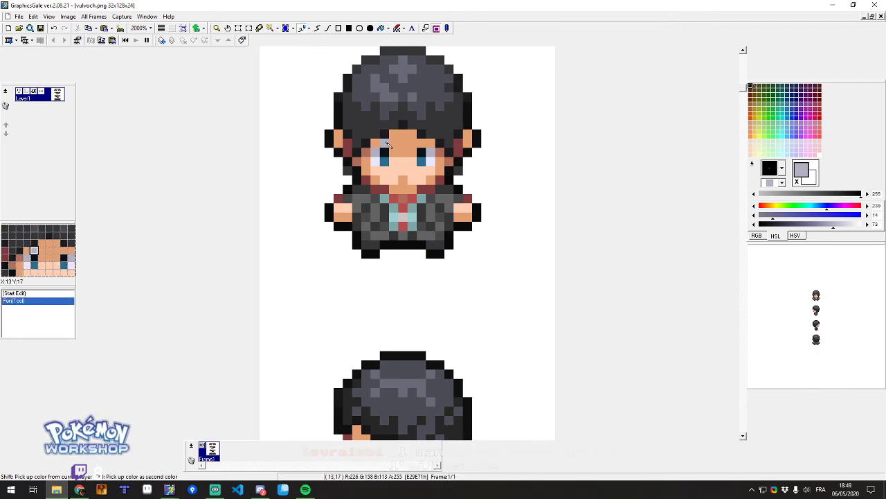
# Replace the dark hairline pixels above both eyes with skin tone and extend the fringe's lower edge in near-black.
pyautogui.rightClick(394, 143)
pyautogui.click(384, 134)
pyautogui.click(421, 134)
pyautogui.rightClick(405, 124)
pyautogui.click(375, 133)
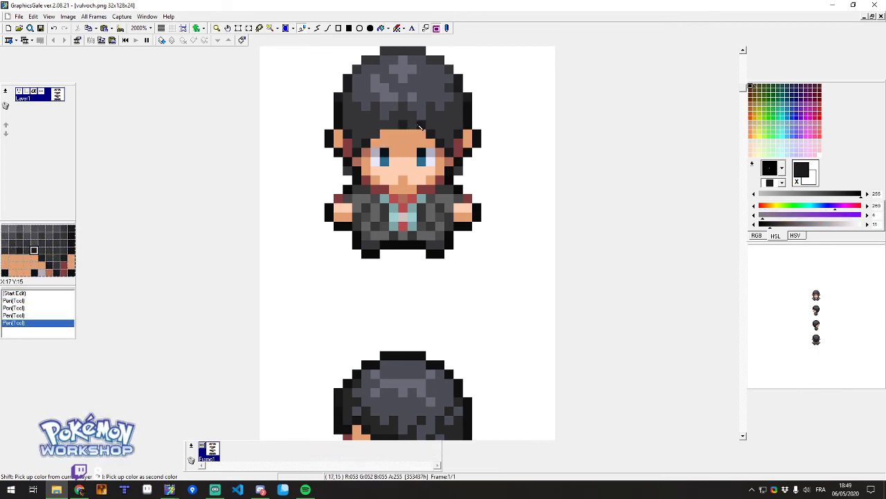
pyautogui.click(384, 125)
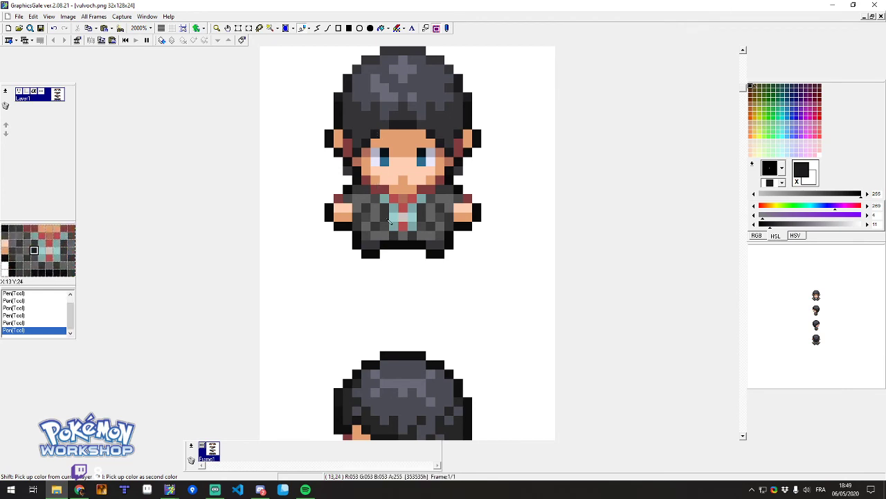
# Check the other facing directions, save the corrected vulvoch.png and close it.
pyautogui.scroll(-3, 391, 173)
pyautogui.scroll(4, 391, 173)
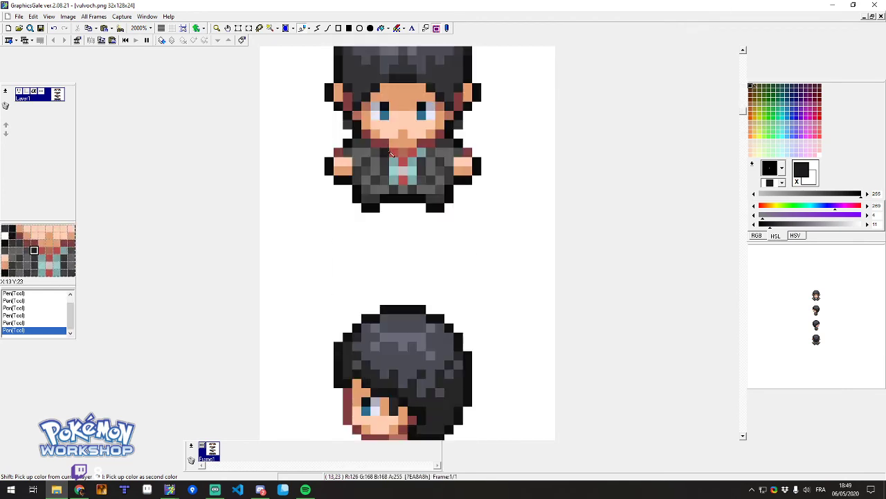
pyautogui.scroll(-5, 411, 188)
pyautogui.scroll(-3, 411, 189)
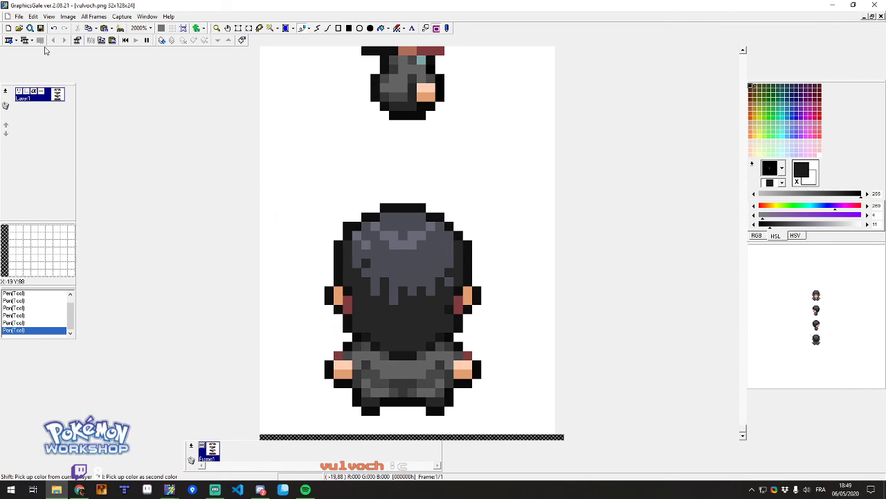
pyautogui.click(878, 5)
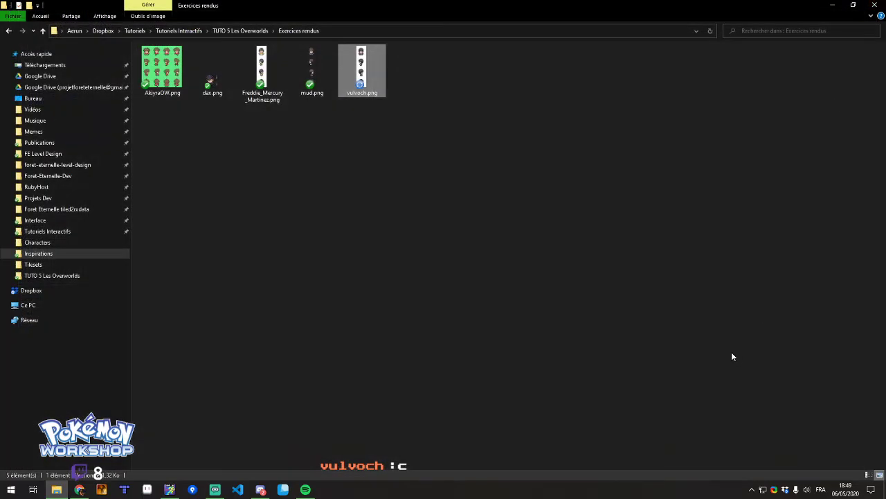
pyautogui.click(376, 202)
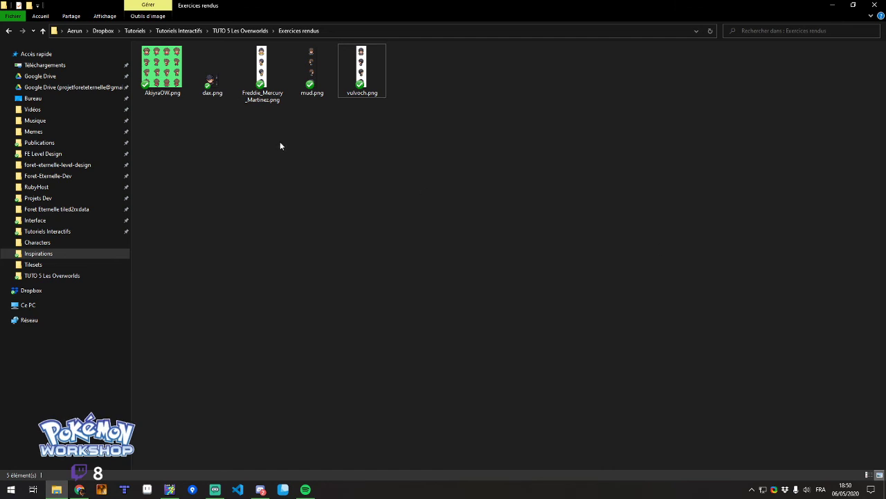
pyautogui.moveTo(358, 99)
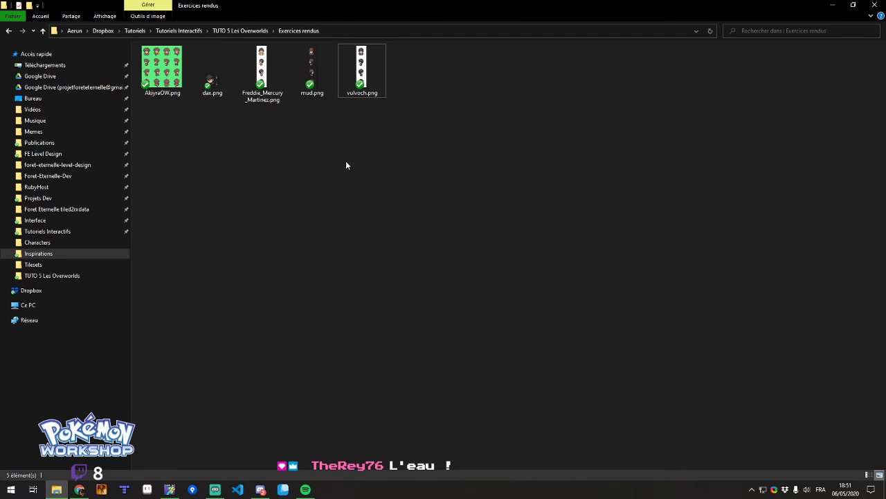
# Open dax.png in a maximized window and examine the sprite's hair shading, face and colour swatches at high magnification.
pyautogui.doubleClick(212, 74)
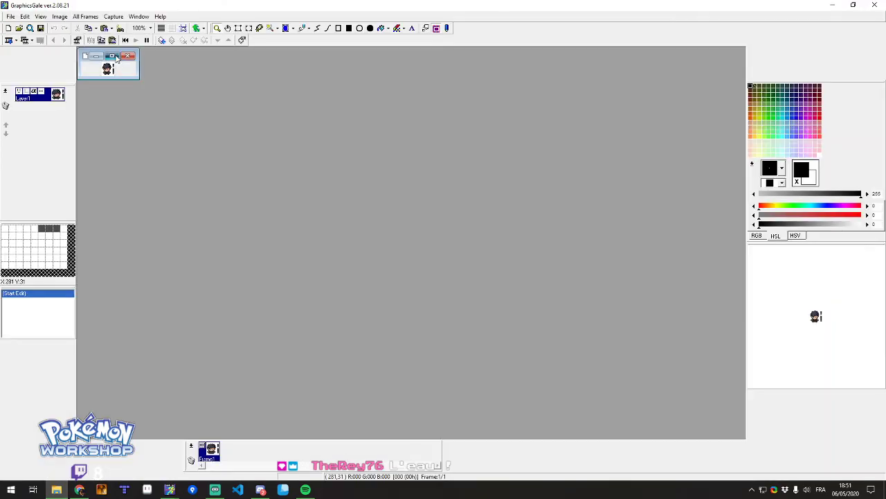
pyautogui.click(113, 57)
pyautogui.scroll(7, 411, 257)
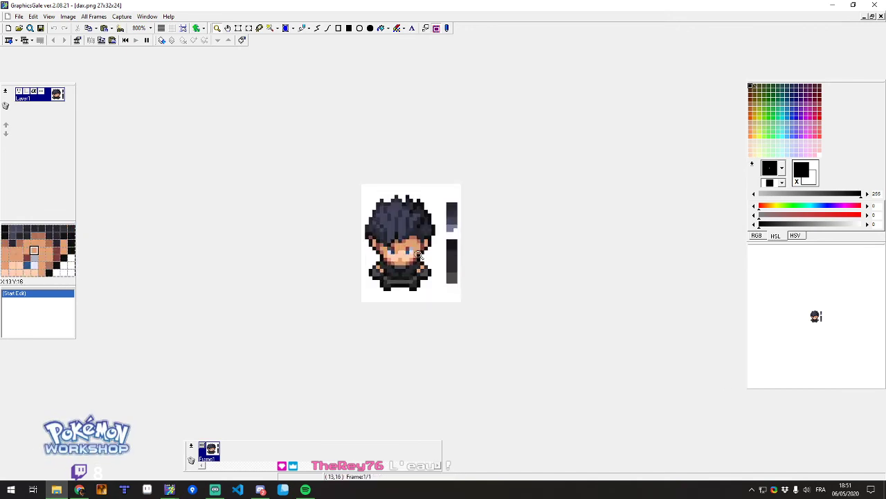
pyautogui.scroll(6, 418, 254)
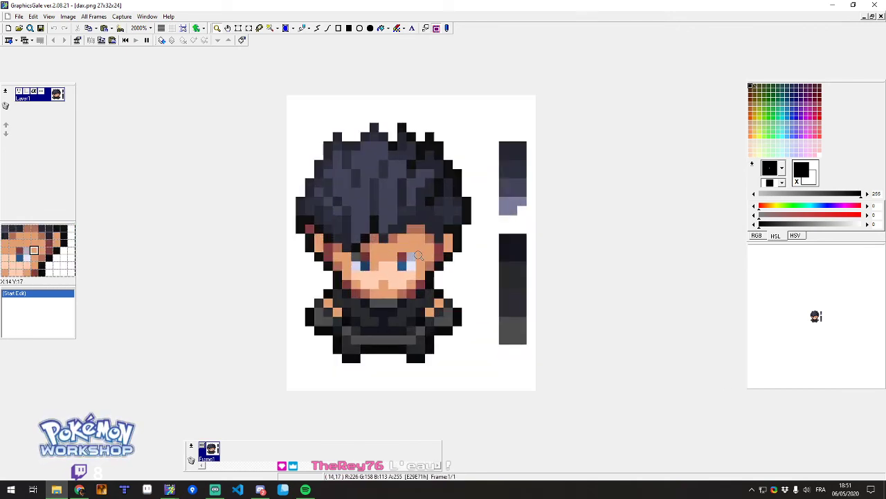
pyautogui.scroll(2, 419, 255)
pyautogui.scroll(-1, 373, 266)
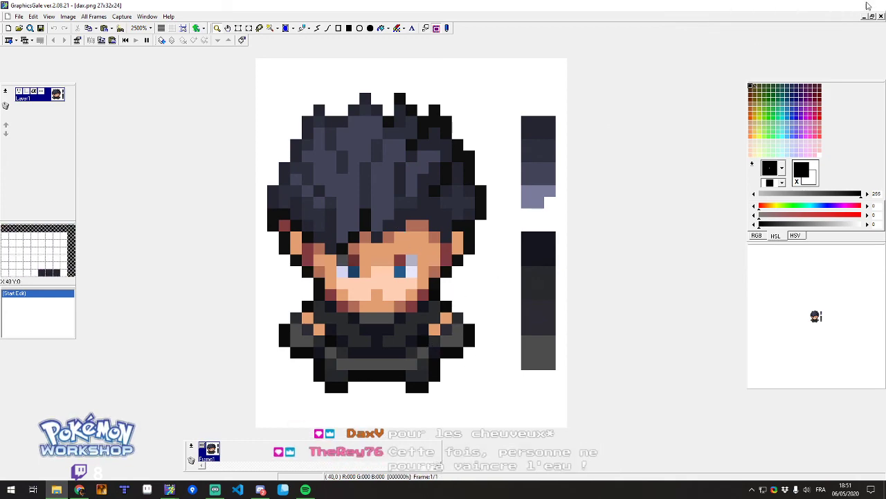
pyautogui.click(833, 5)
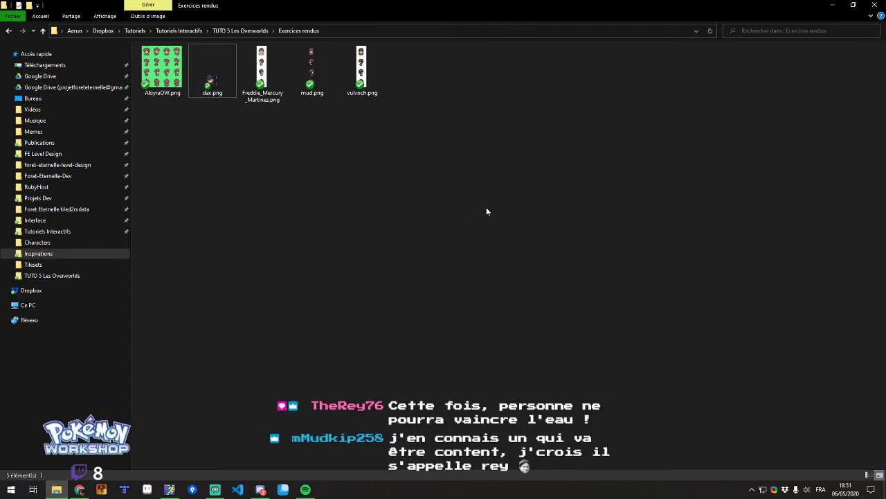
# Reopen dax.png and try a highlight on the upper part of the hair using the lightest lavender-grey swatch.
pyautogui.doubleClick(197, 57)
pyautogui.click(112, 56)
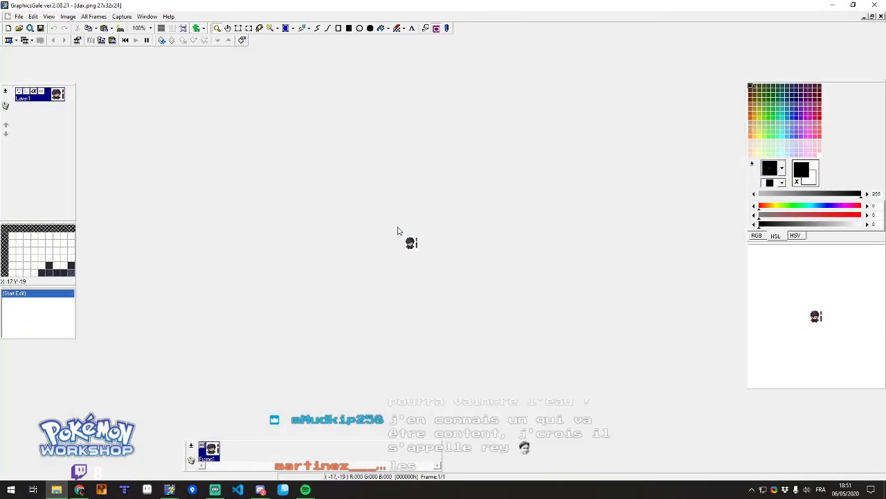
pyautogui.scroll(4, 410, 244)
pyautogui.scroll(5, 410, 244)
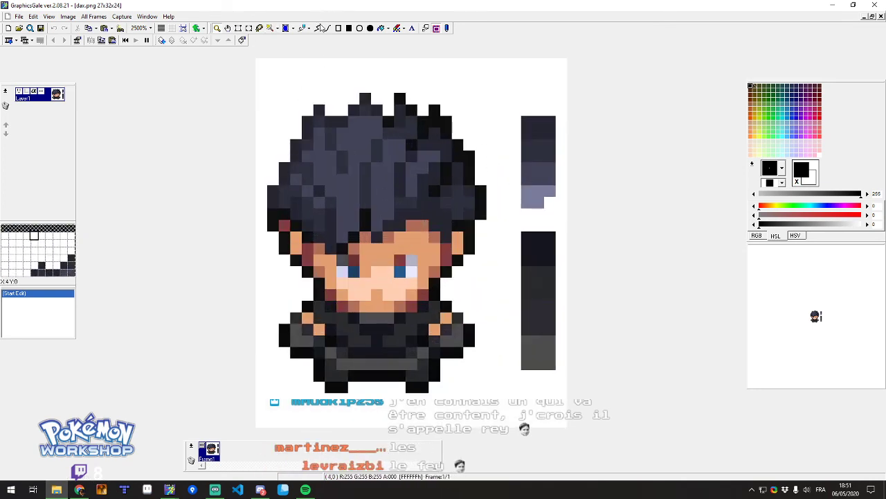
pyautogui.click(301, 27)
pyautogui.rightClick(533, 196)
pyautogui.click(365, 135)
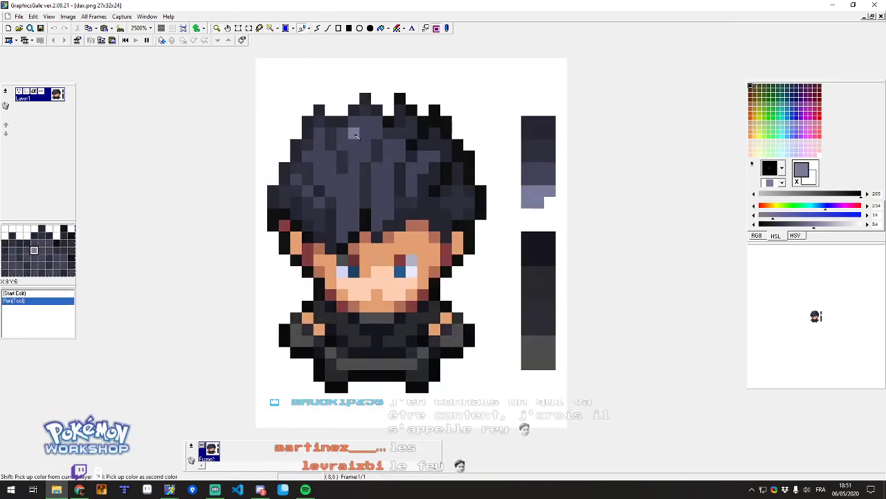
pyautogui.click(354, 133)
pyautogui.click(365, 144)
pyautogui.click(354, 154)
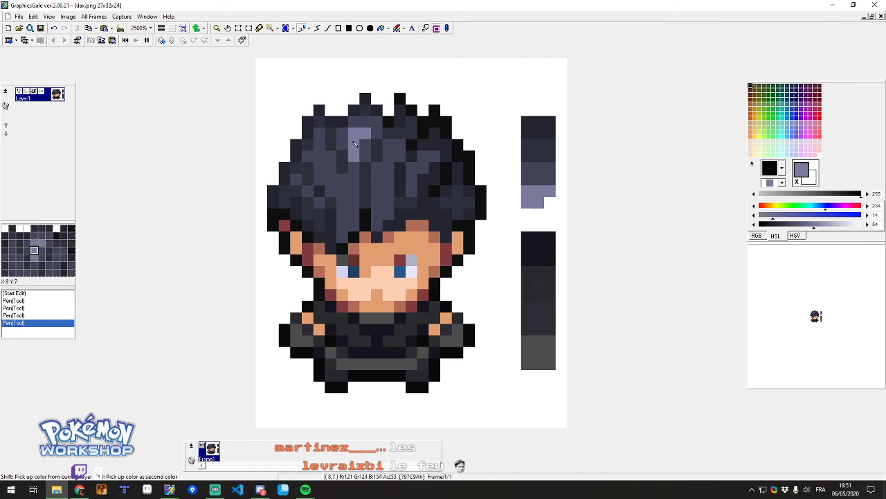
# Try reshaping the upper hair highlight into a slanted strand by darkening its corner pixel and filling its inner one.
pyautogui.rightClick(356, 123)
pyautogui.click(353, 133)
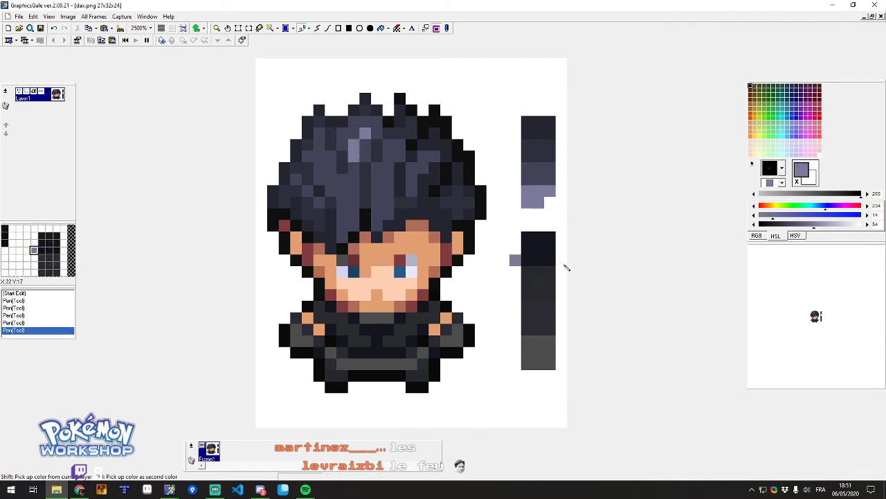
pyautogui.click(364, 145)
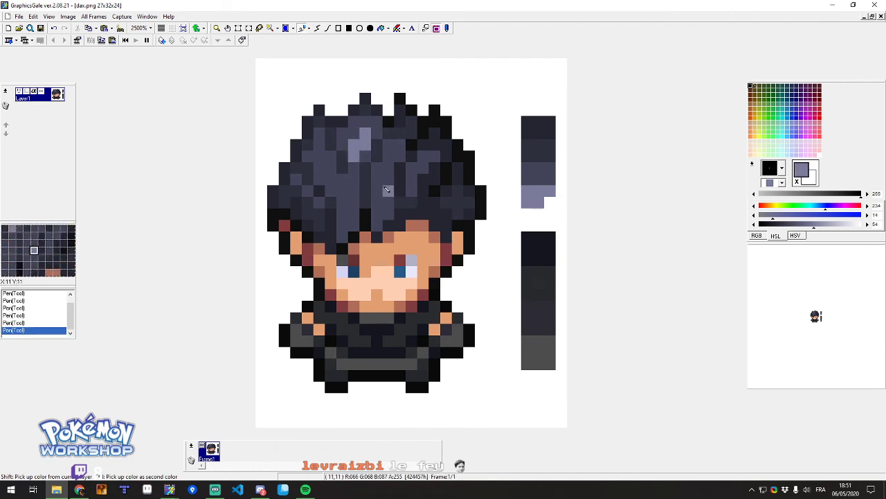
# Try a second lavender-grey strand in the central hair, broken with the darker swatch, and close dax.png without saving.
pyautogui.rightClick(389, 156)
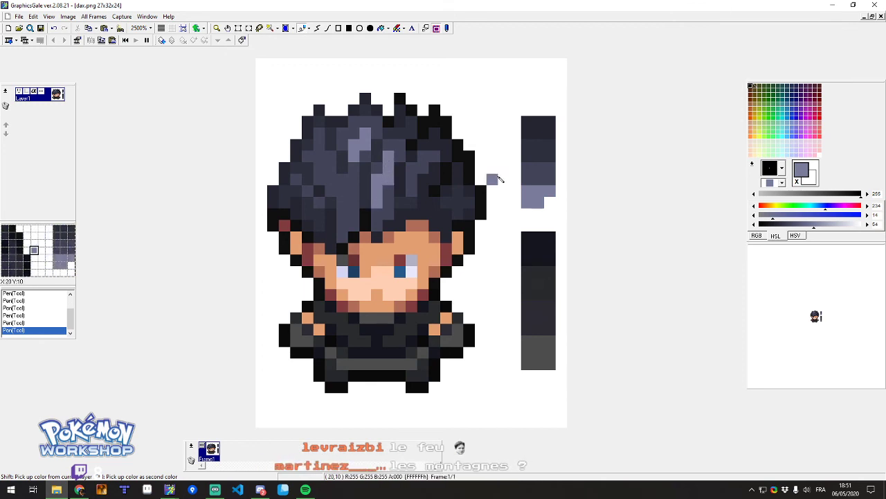
pyautogui.rightClick(527, 180)
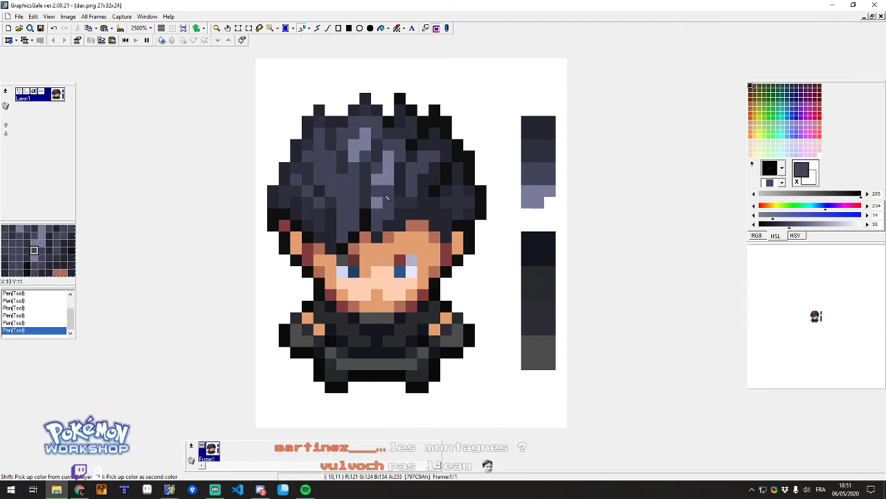
pyautogui.click(877, 6)
pyautogui.click(472, 280)
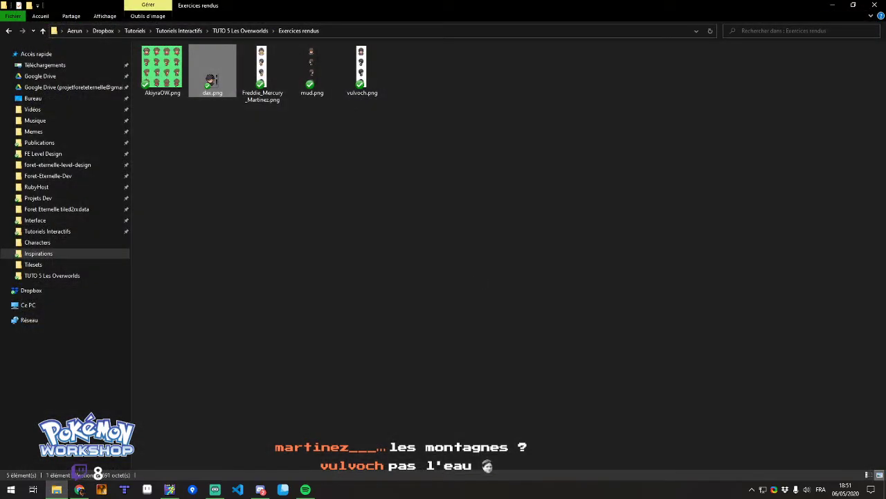